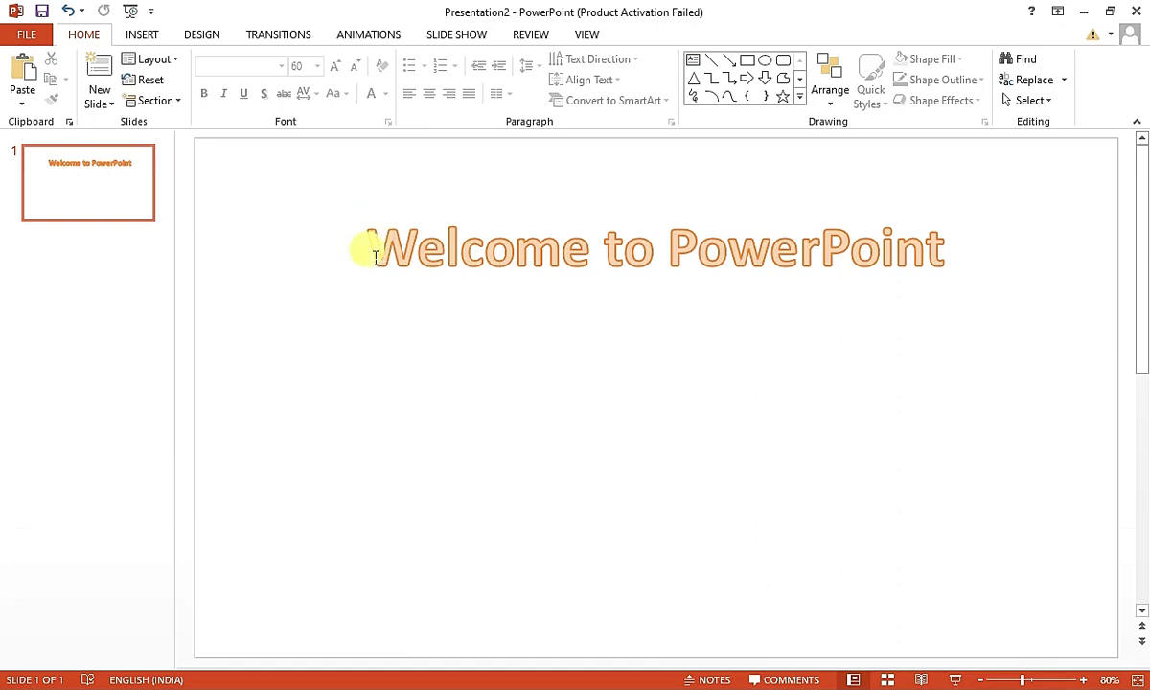
Browse the New templates in backstage, then show the Open page listing recent presentations
click(375, 257)
click(479, 460)
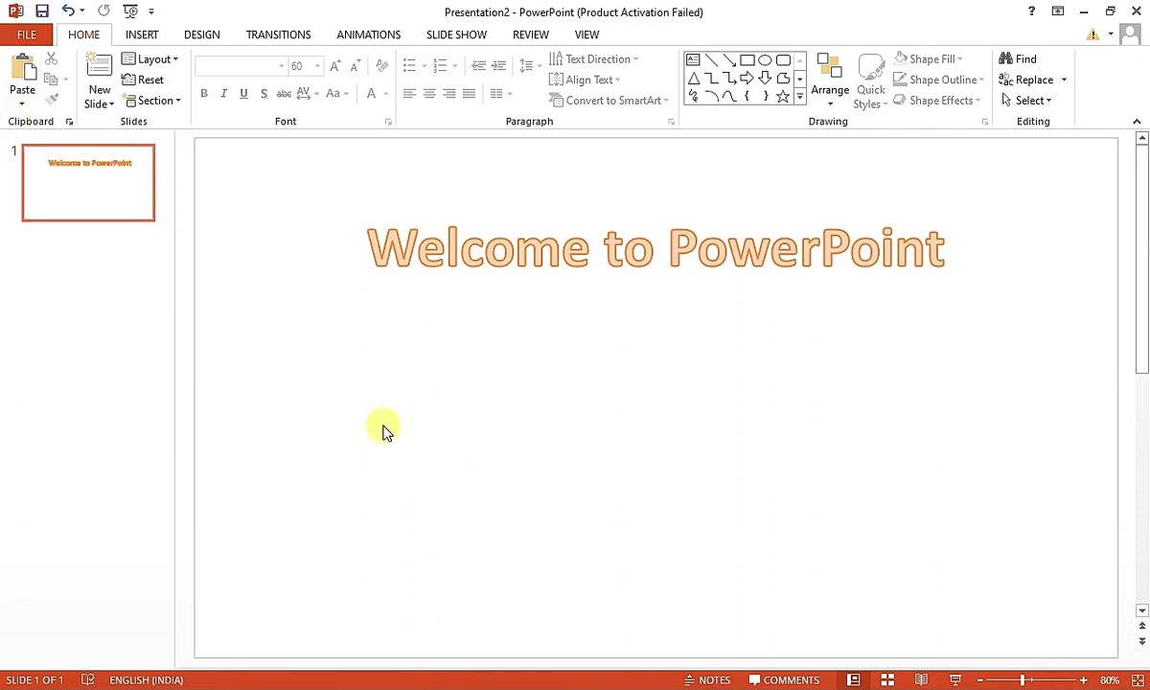
click(41, 33)
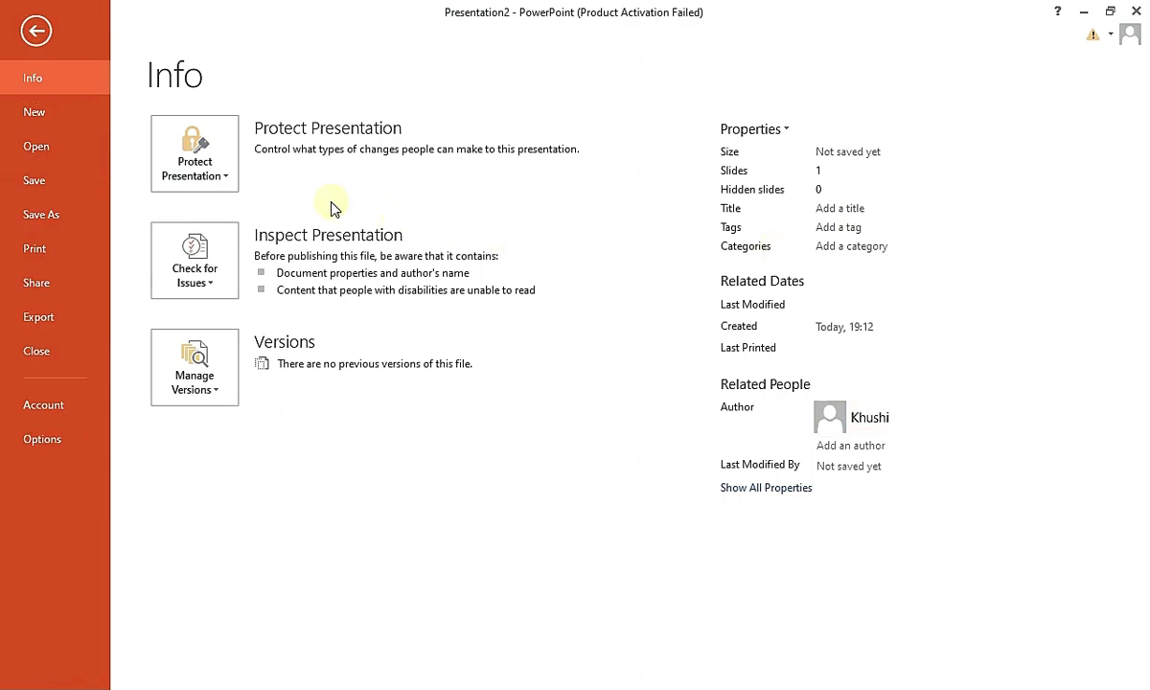
click(38, 115)
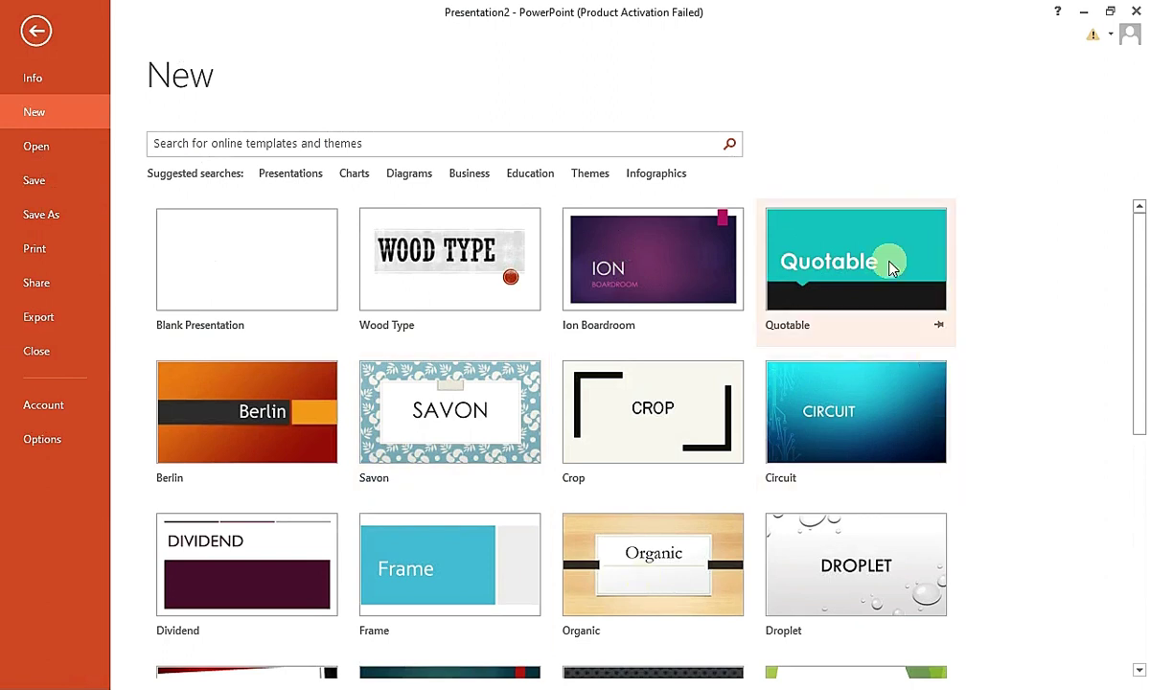
scroll(593, 517, down, 3)
scroll(804, 501, down, 3)
scroll(942, 507, down, 2)
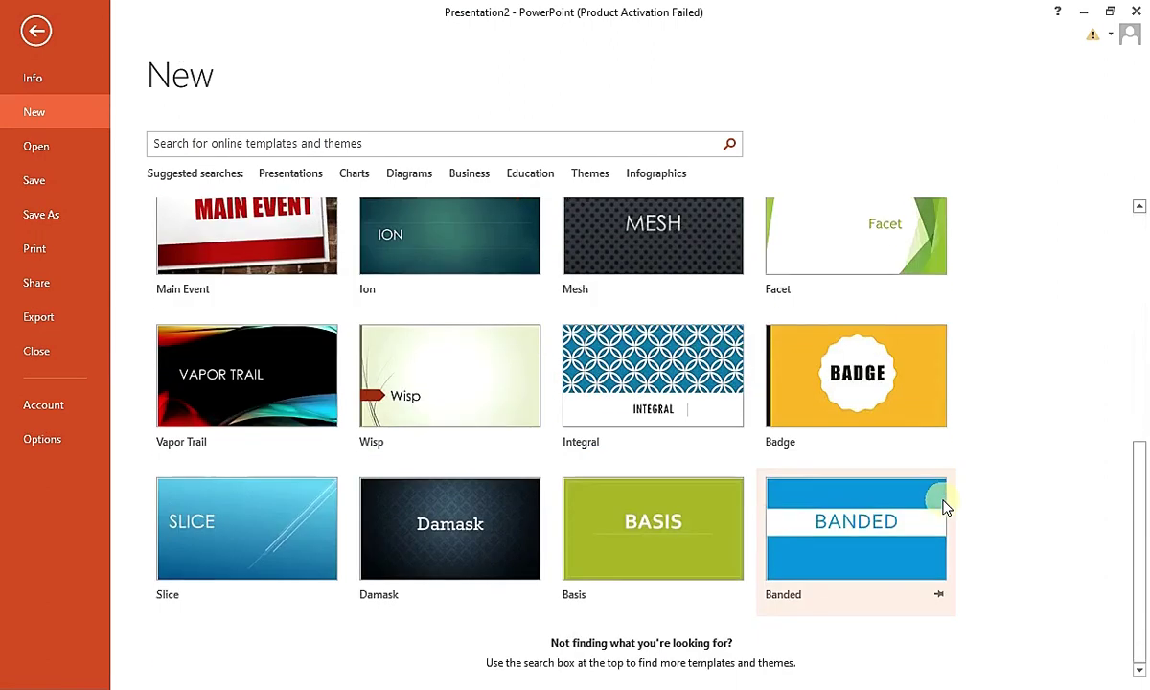
scroll(873, 534, up, 5)
scroll(870, 538, up, 4)
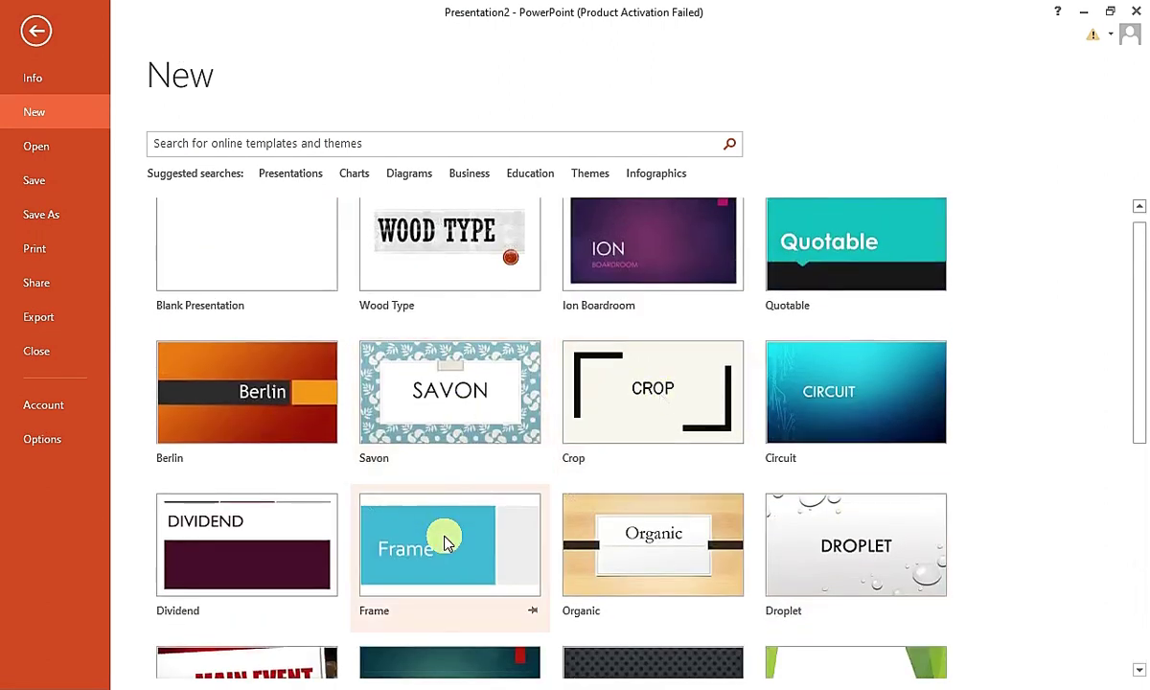
click(46, 156)
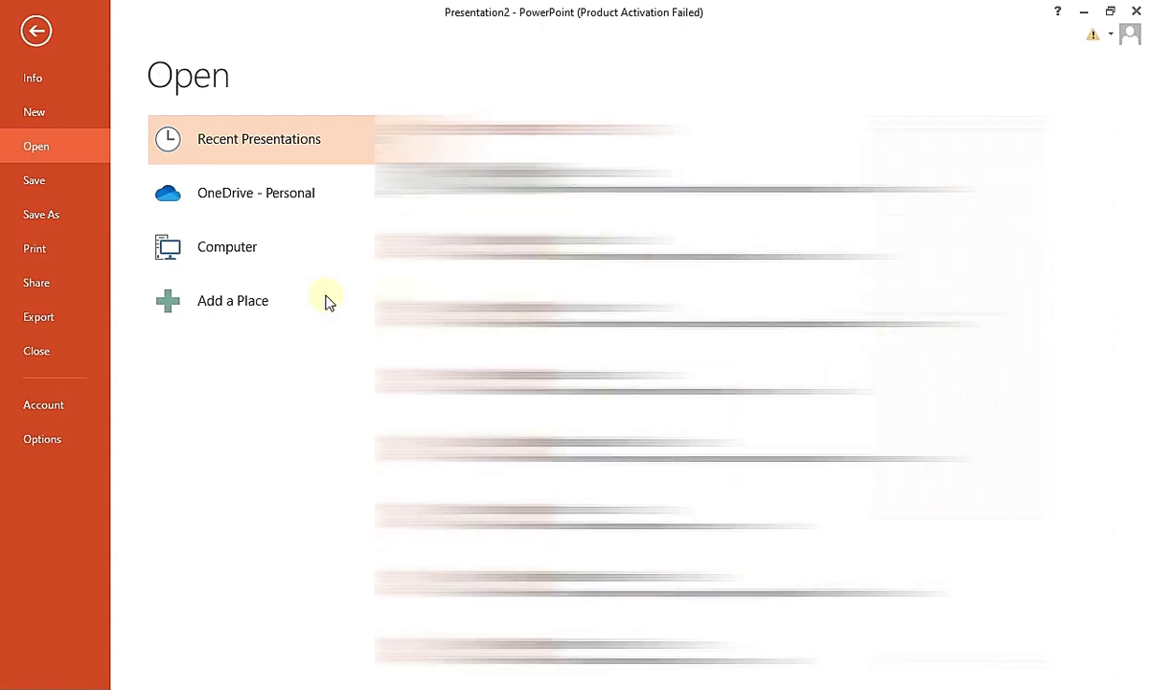
Check the OneDrive, Computer and Add a Place locations on the Open page
click(264, 201)
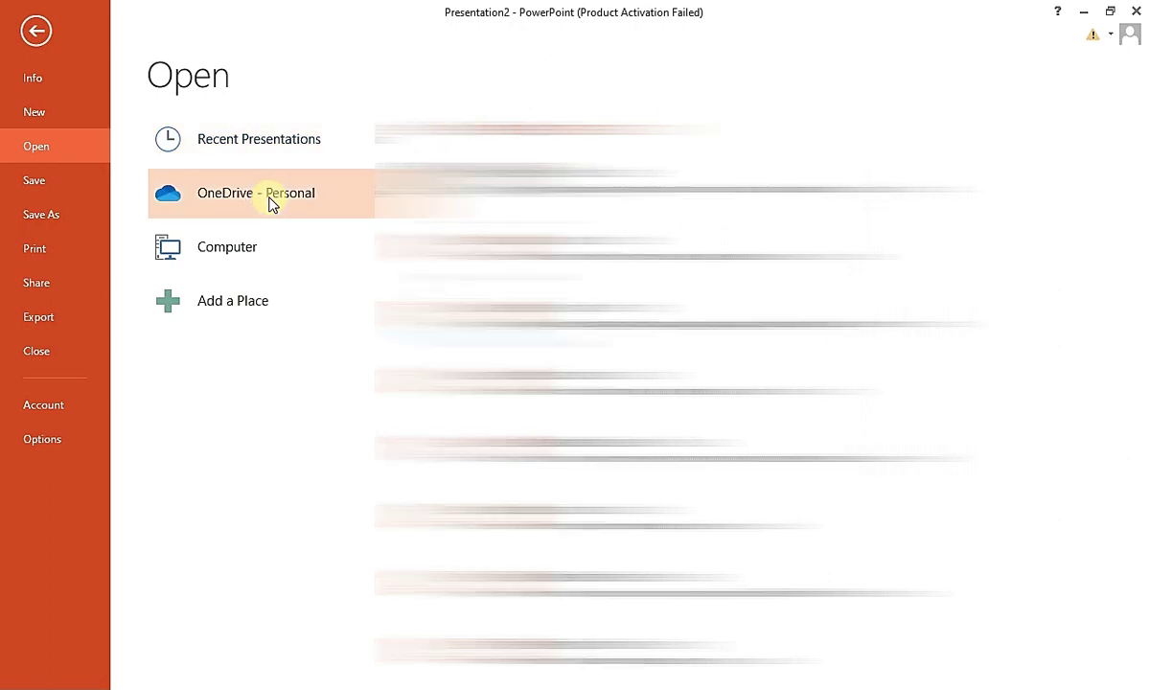
click(255, 251)
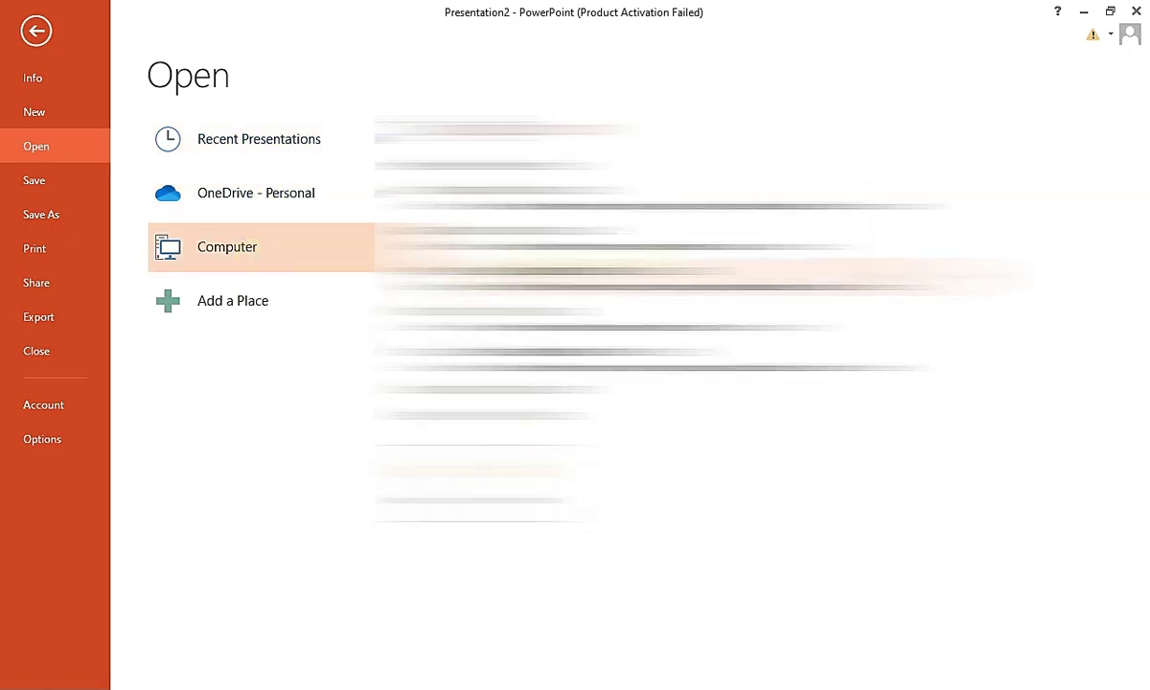
click(250, 305)
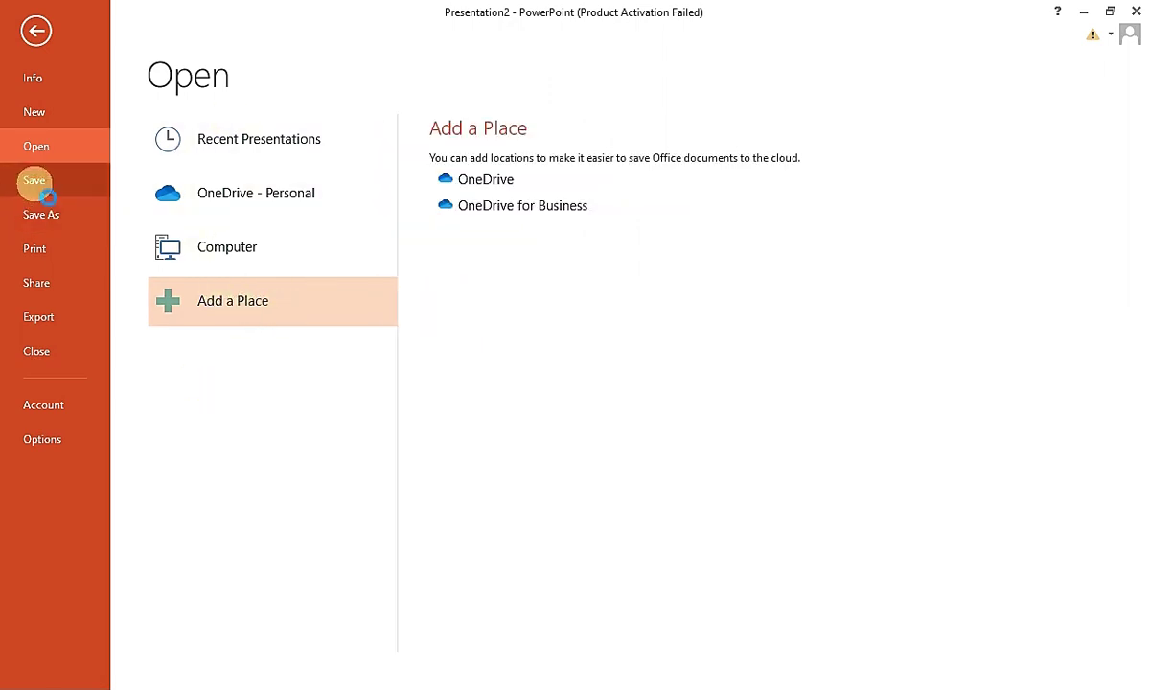
Look through the Save As, Share and Export pages, then return to the slide editor
click(42, 215)
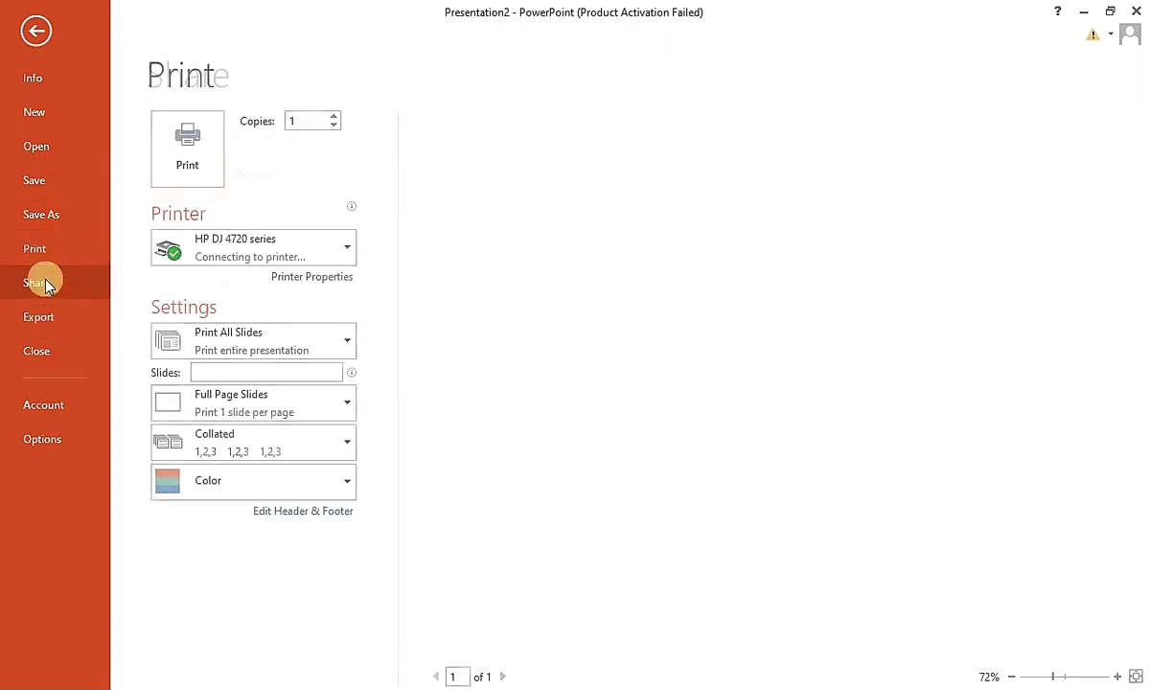
click(40, 283)
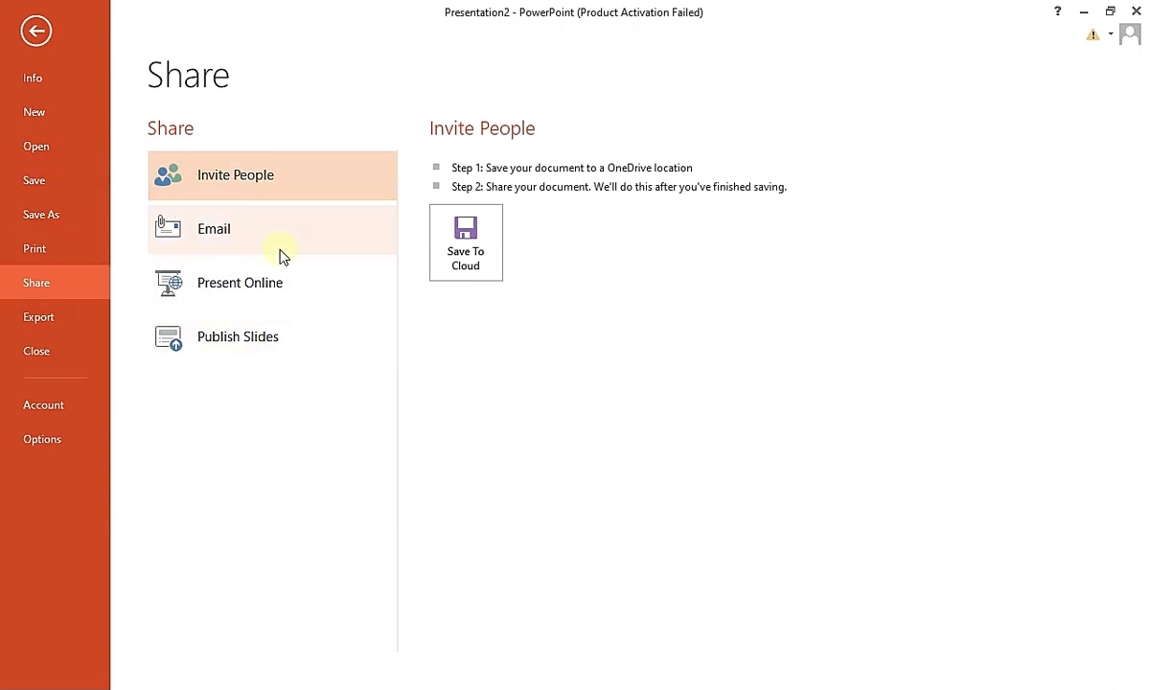
click(44, 319)
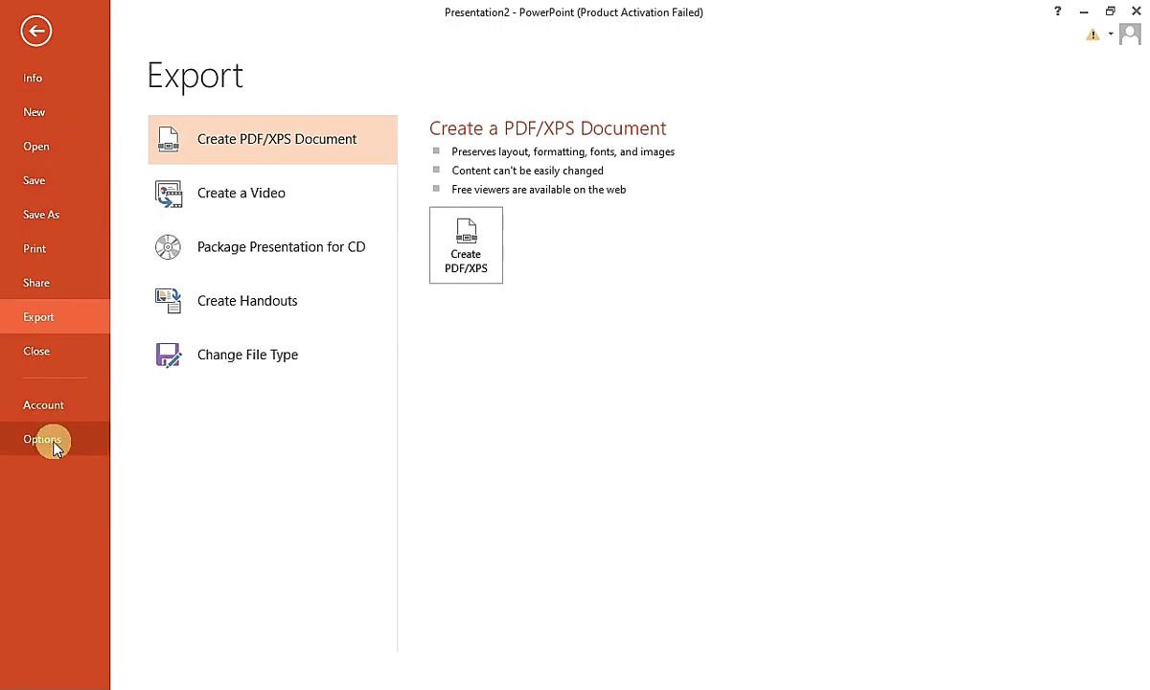
click(40, 41)
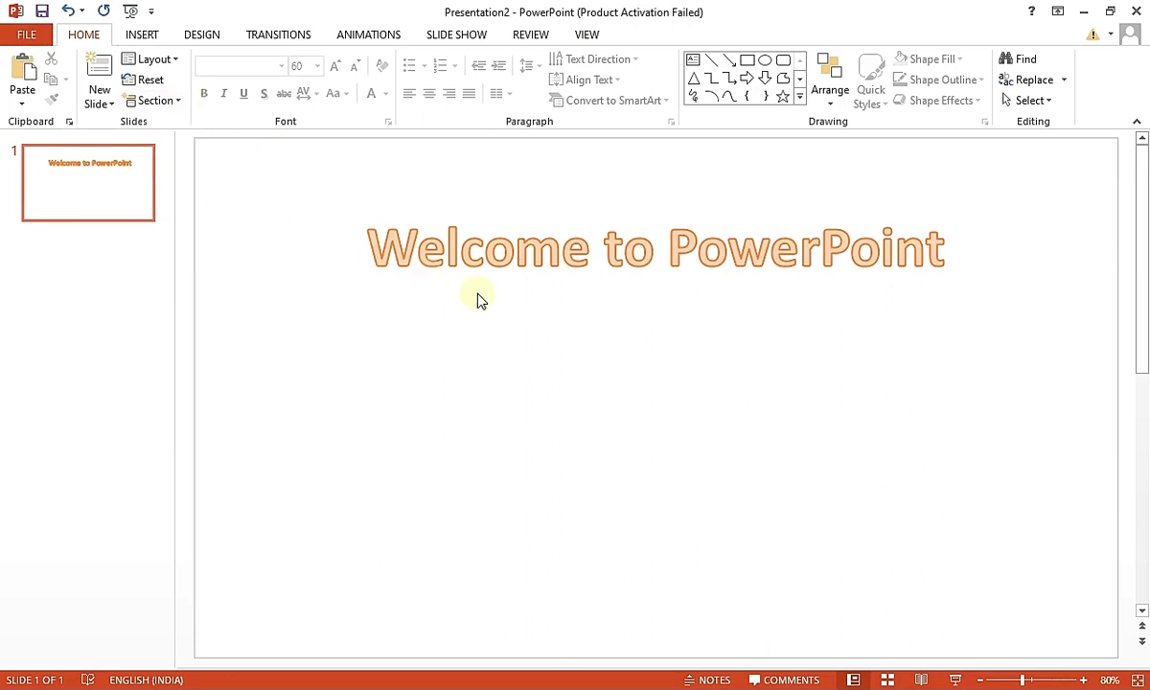
click(383, 252)
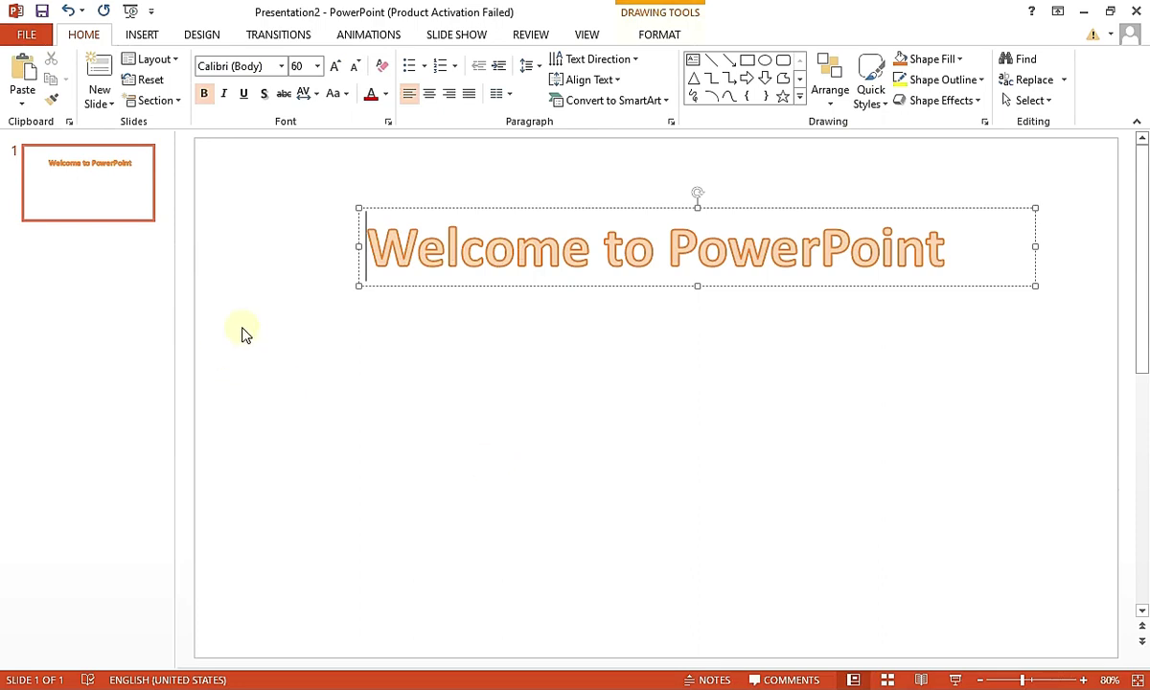
click(25, 108)
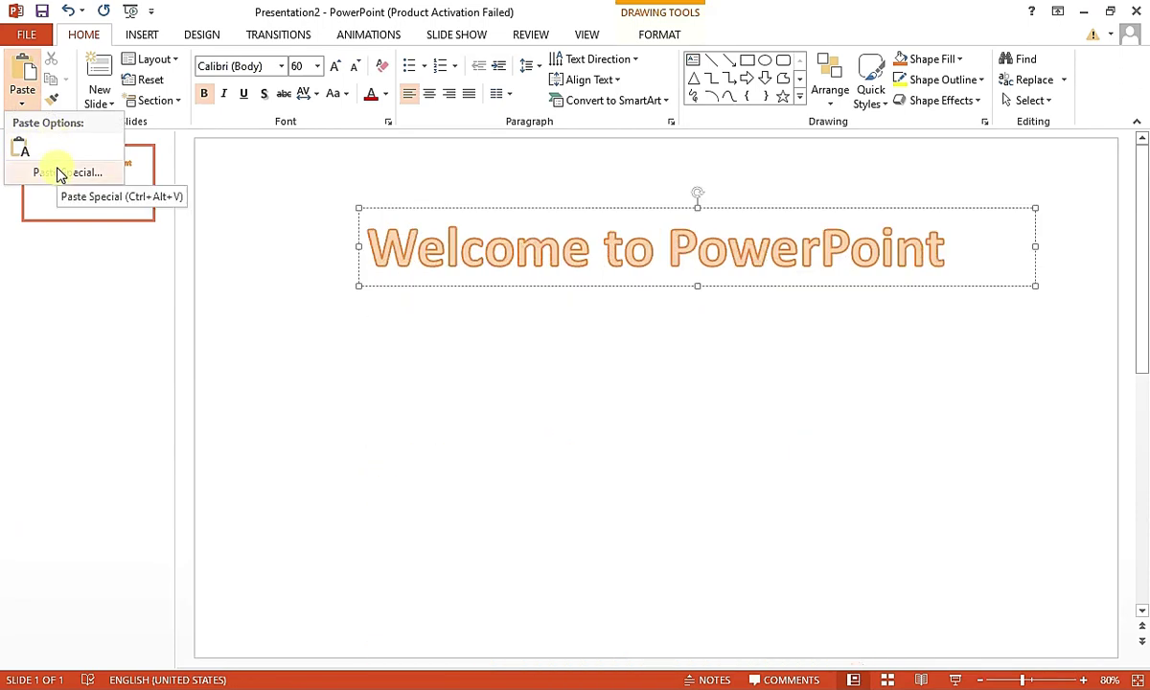
click(59, 174)
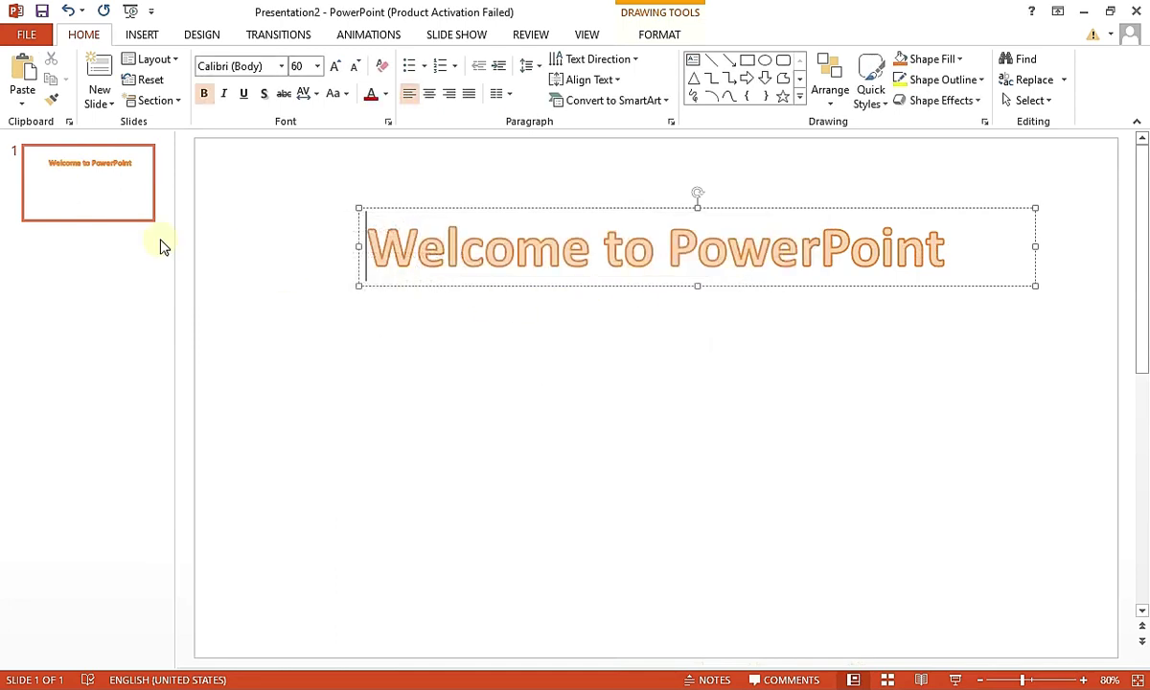
click(22, 103)
click(190, 239)
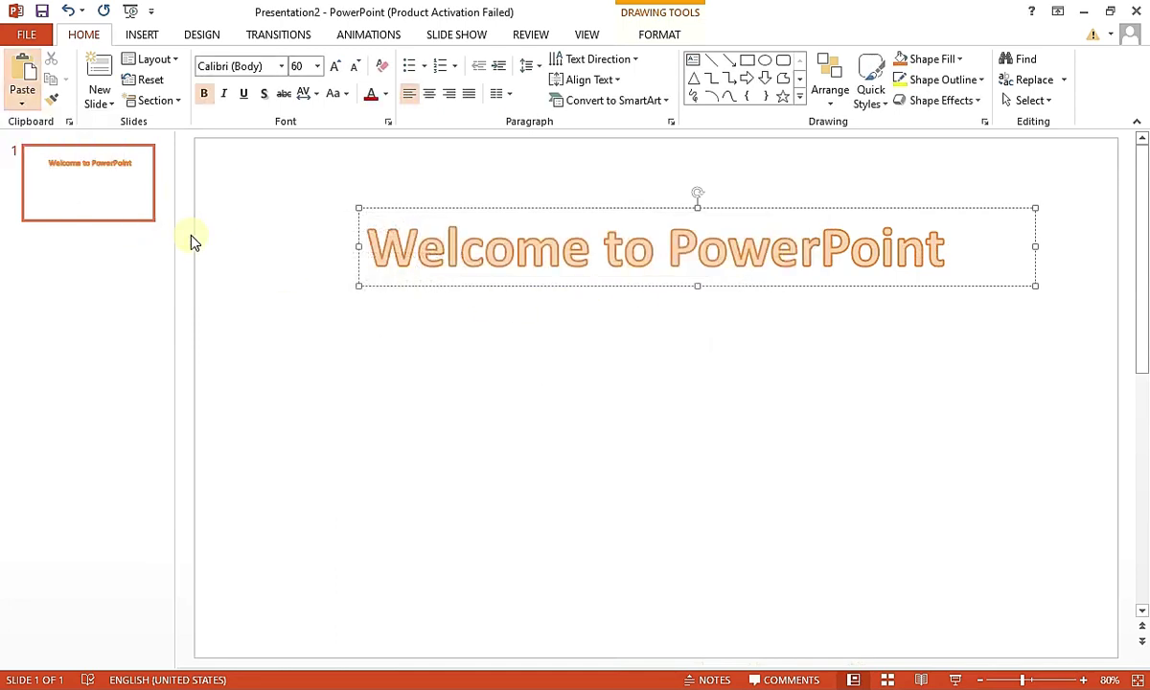
click(53, 102)
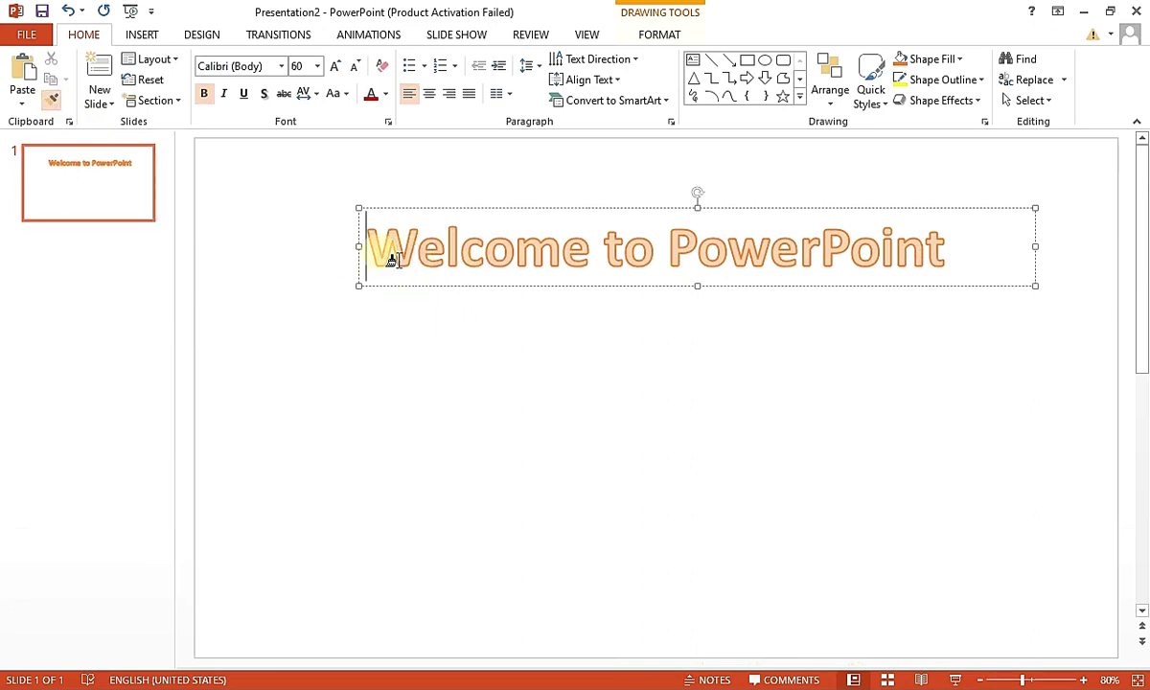
mouse_move(391, 259)
mouse_down()
mouse_move(847, 259)
mouse_move(832, 252)
mouse_up()
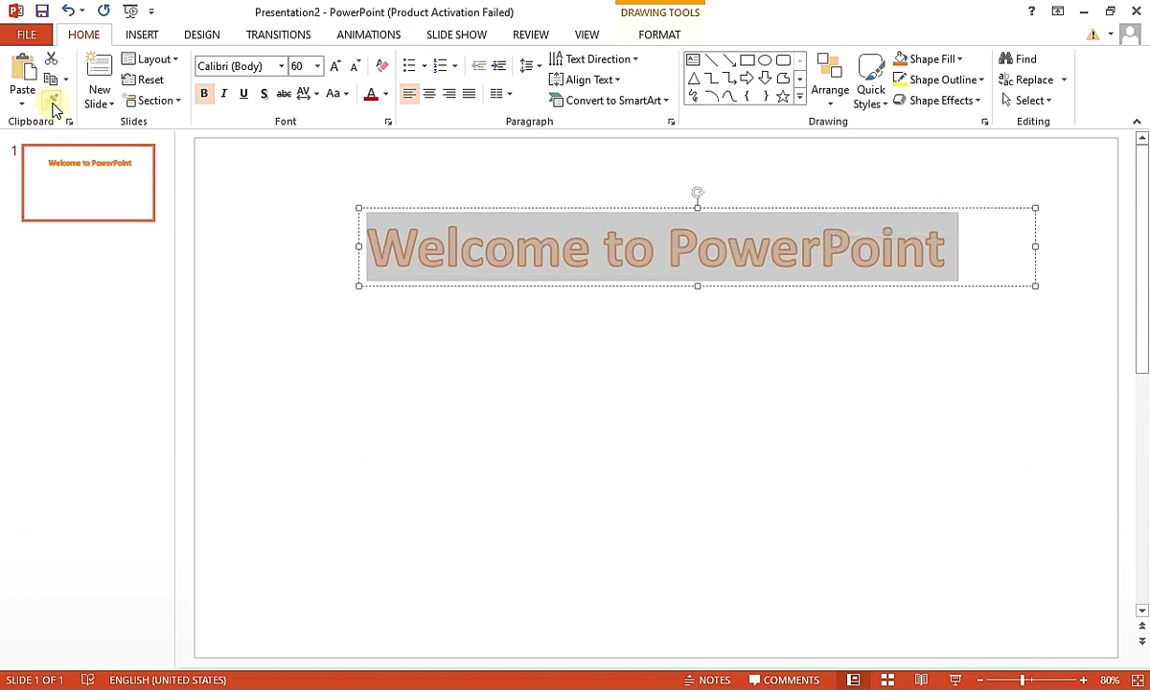
click(141, 38)
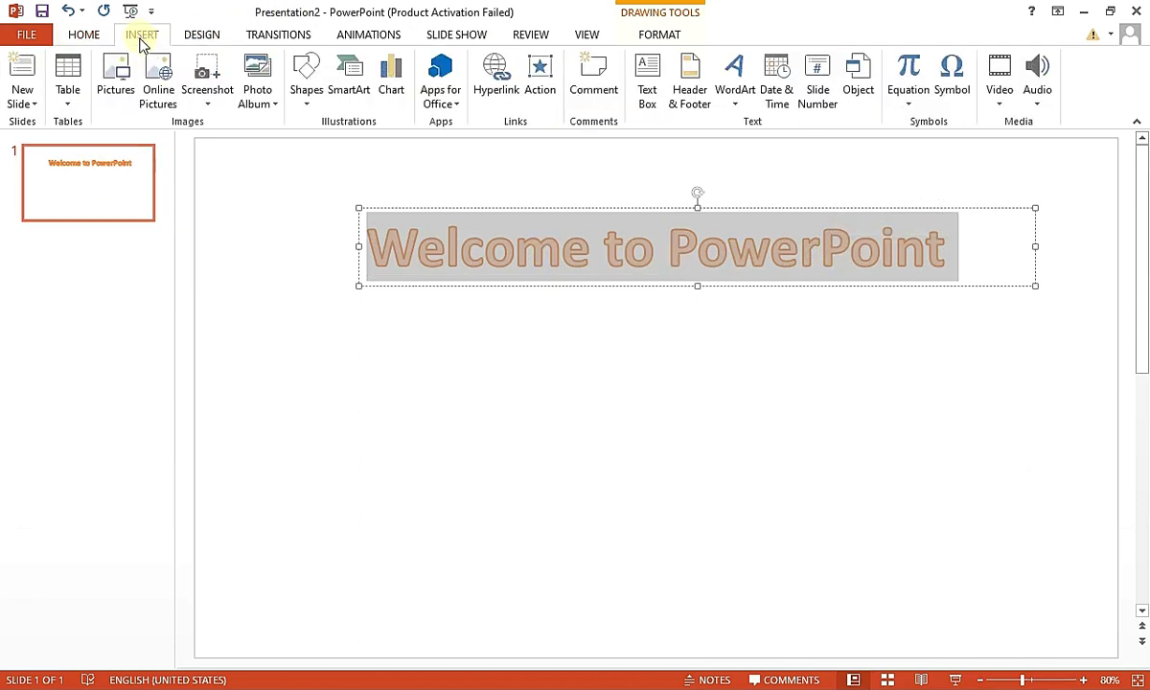
Draw a text box below the title containing 'Sdq', a tab, and 'dqwdqdqdq'
click(648, 86)
drag(346, 328, 975, 520)
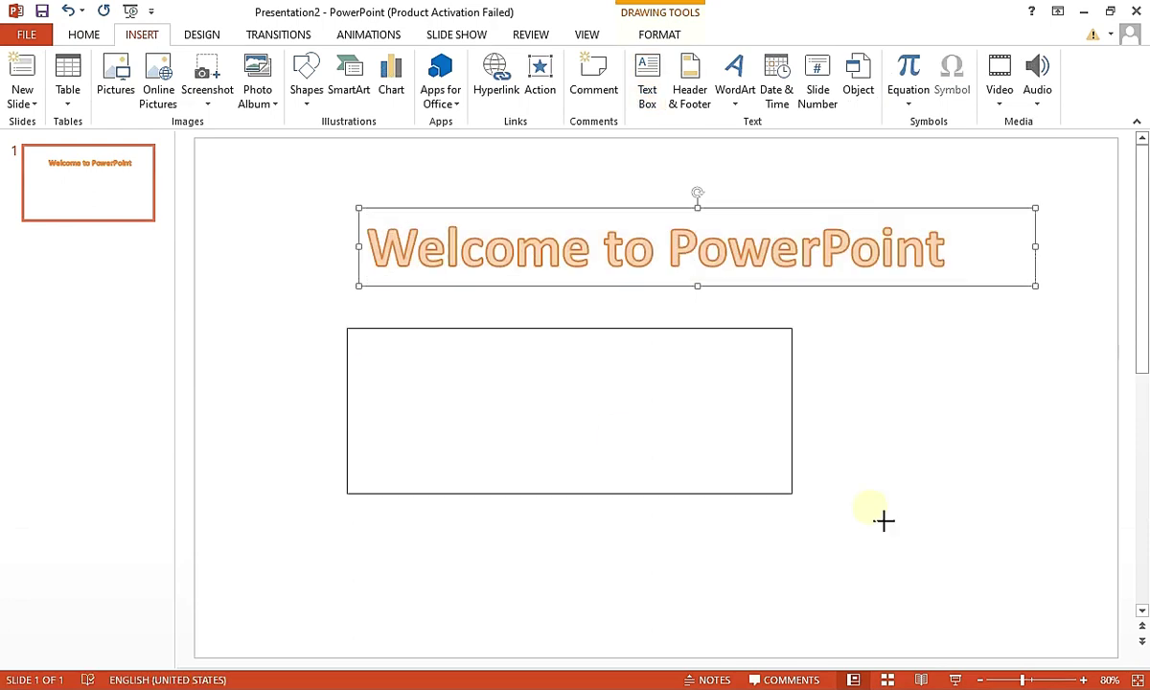
right_click(523, 401)
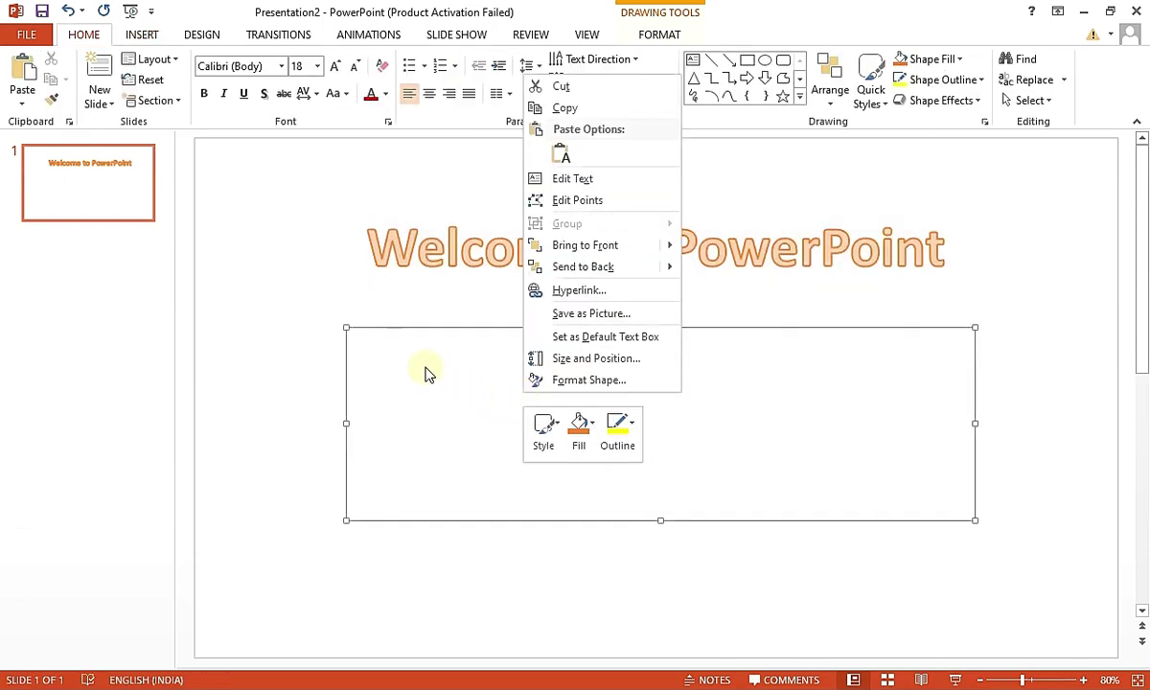
click(451, 395)
text(Sdq)
key(Tab)
text(dqwdqdqdq)
click(563, 442)
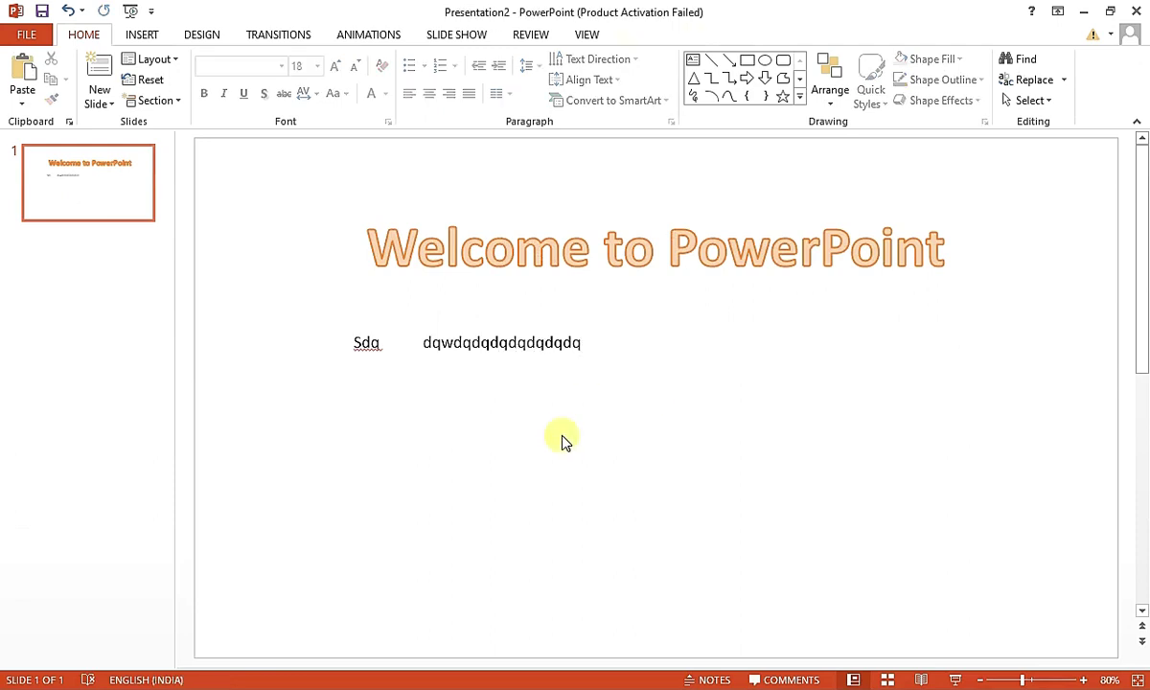
Copy the title's formatting onto the body text with Format Painter
click(448, 256)
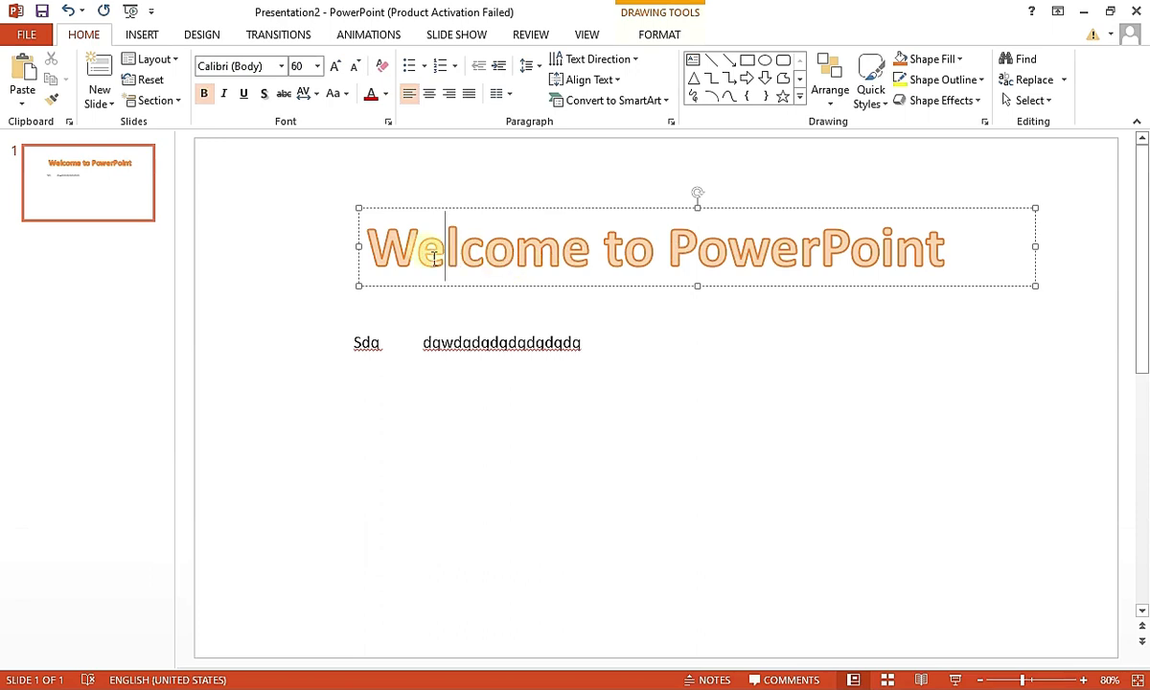
drag(501, 250, 848, 249)
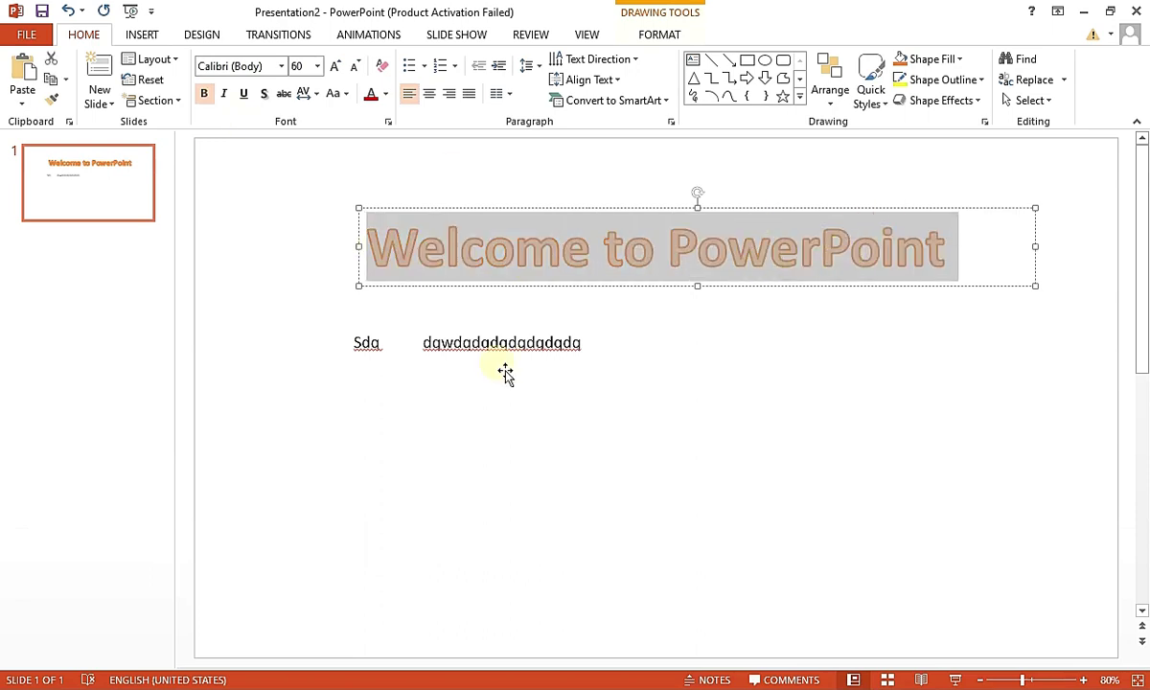
click(51, 100)
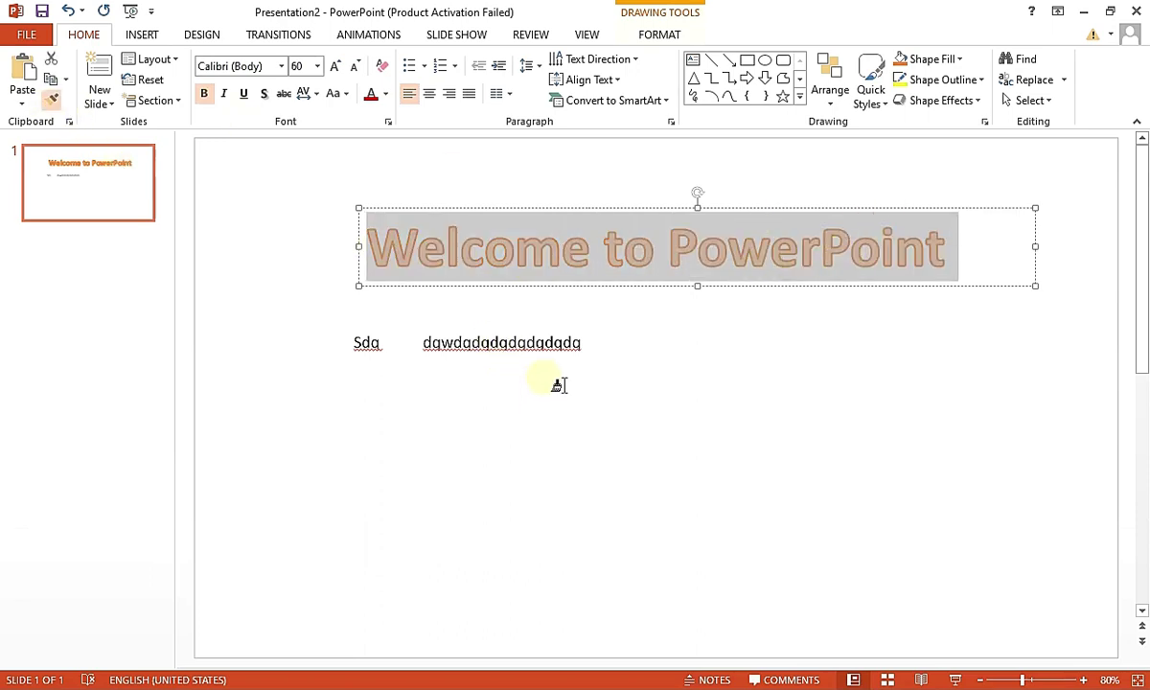
click(602, 356)
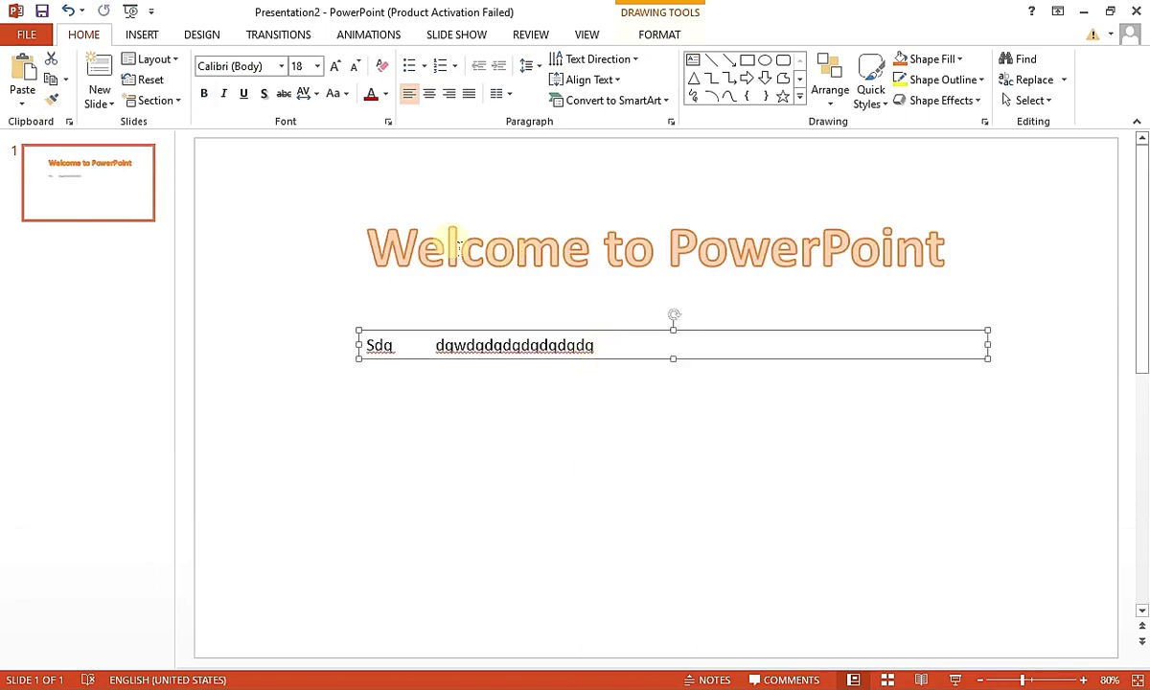
drag(368, 239, 954, 247)
click(51, 101)
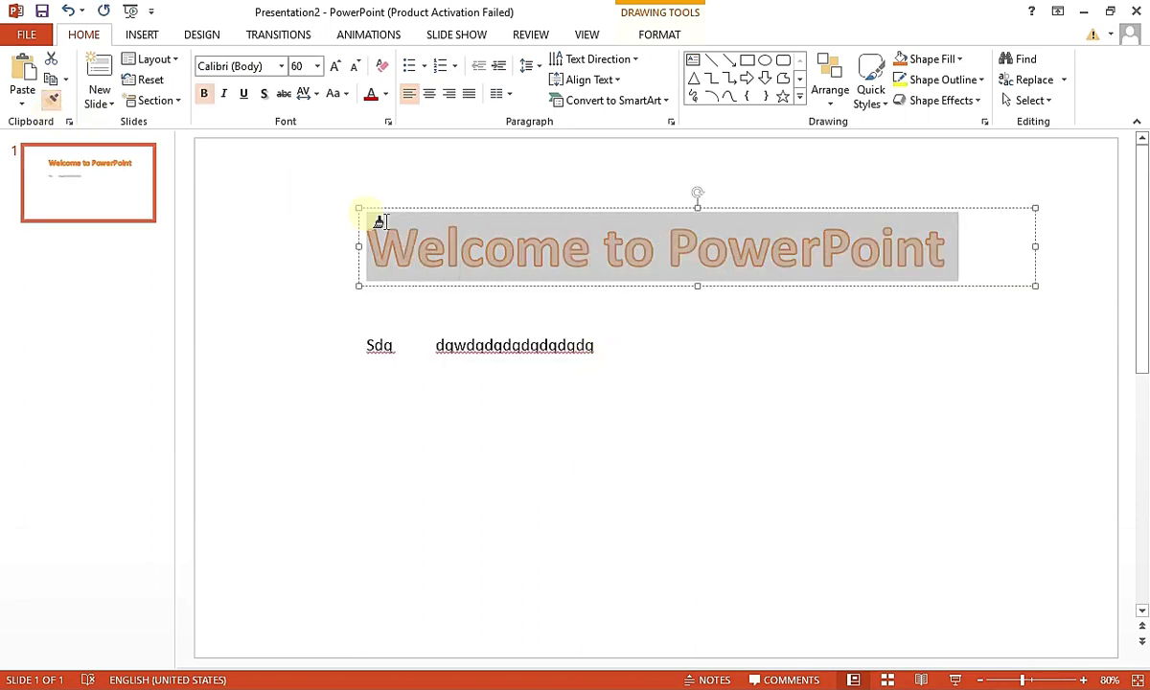
click(592, 350)
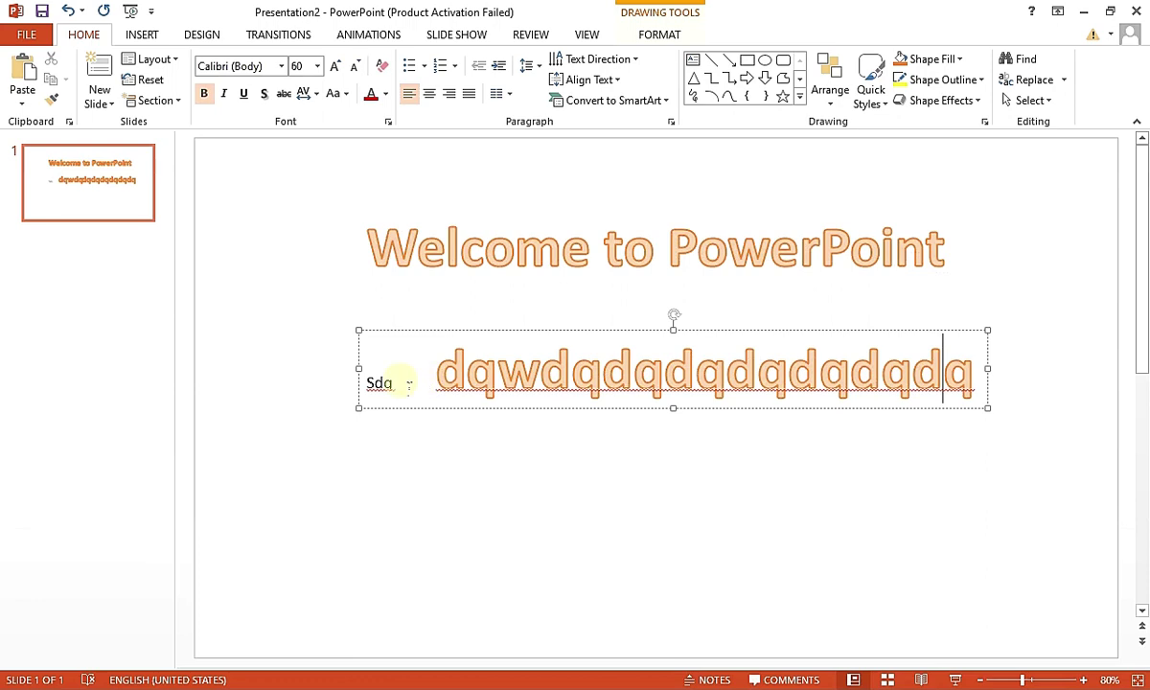
Paint the large outlined text style onto 'Sdq'
drag(435, 384, 497, 383)
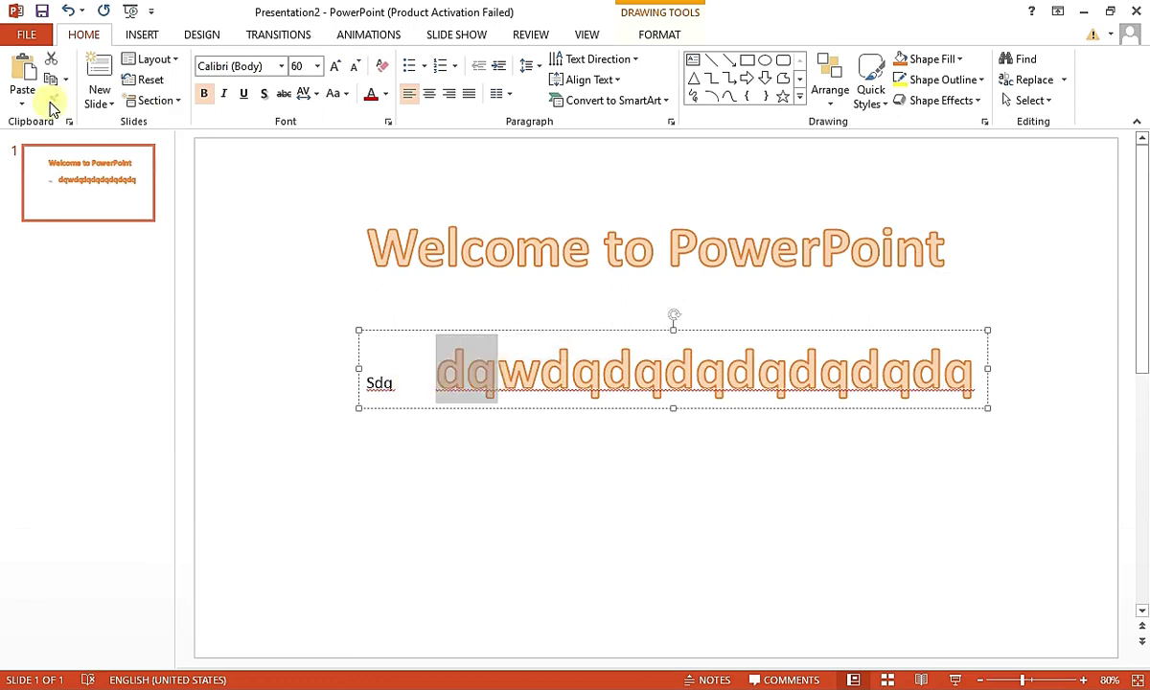
click(410, 385)
drag(412, 397, 369, 388)
click(606, 530)
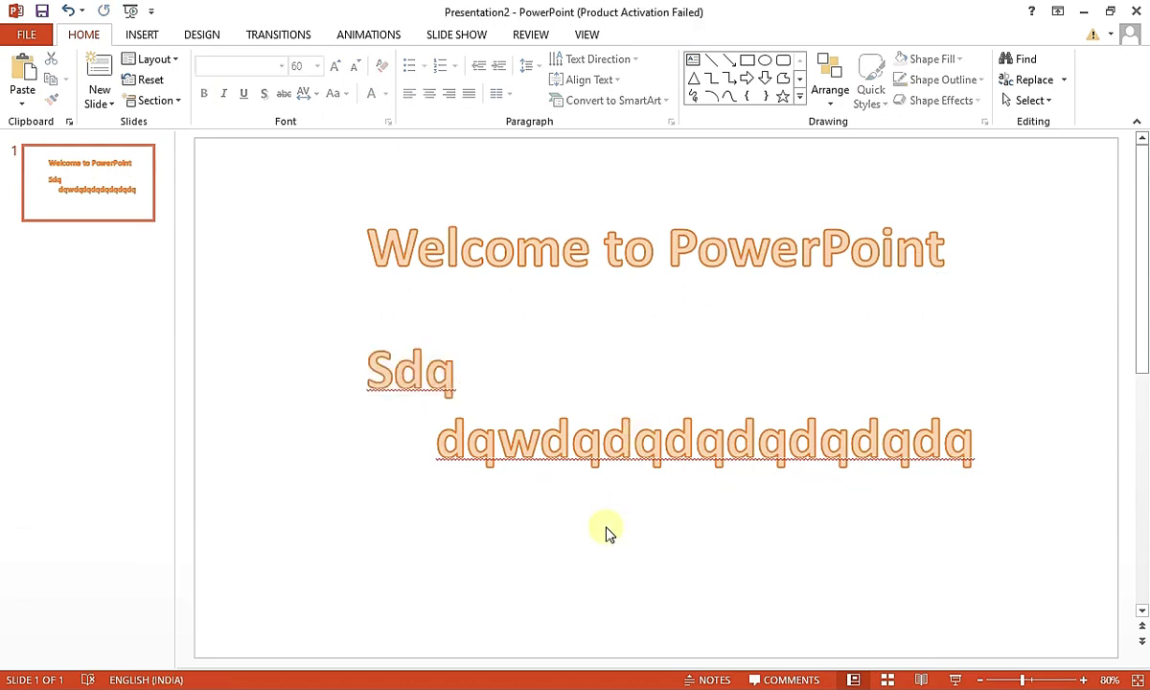
Select the whole Sdq text box and delete it
click(660, 439)
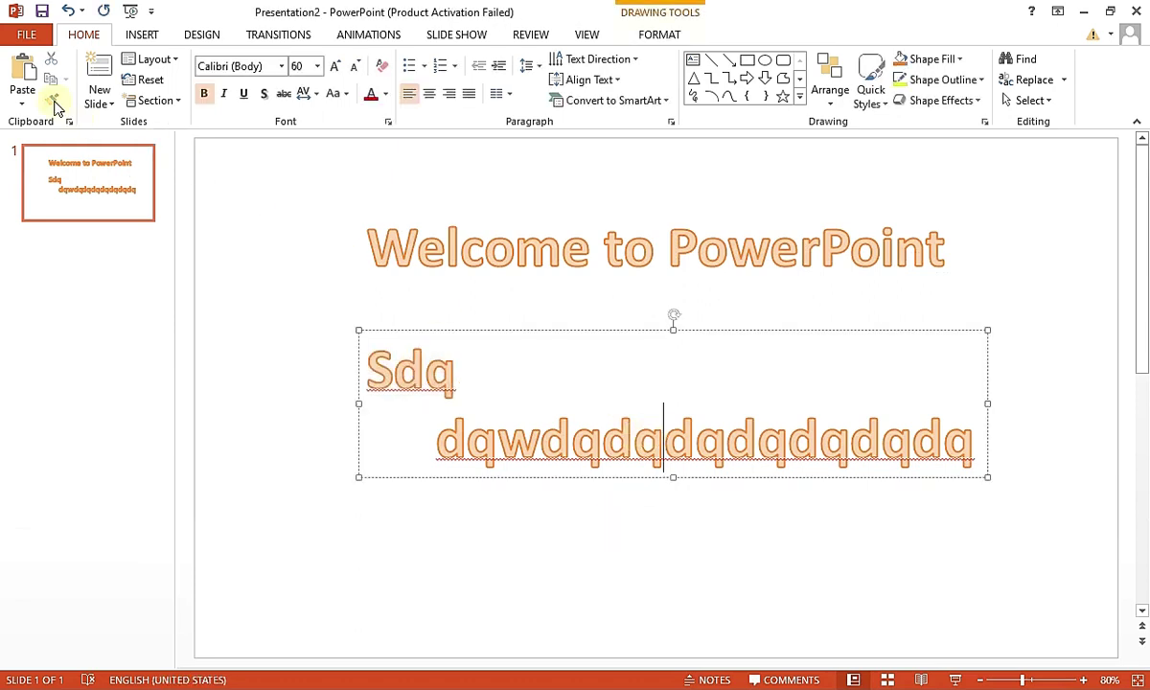
click(599, 337)
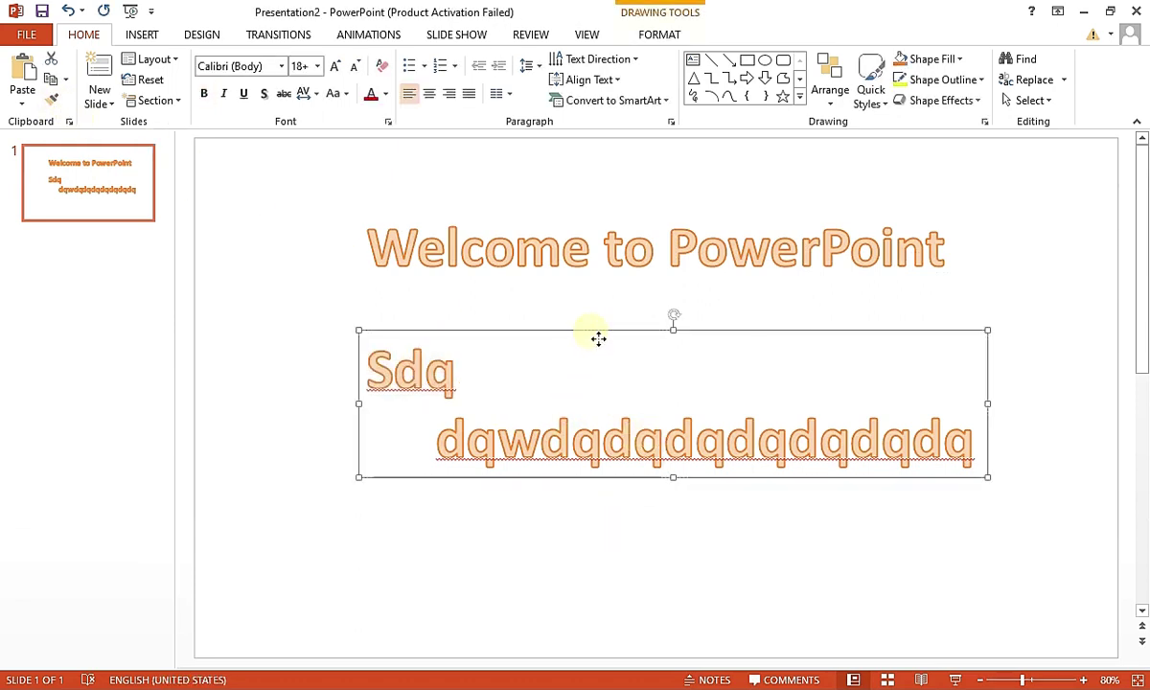
key(Delete)
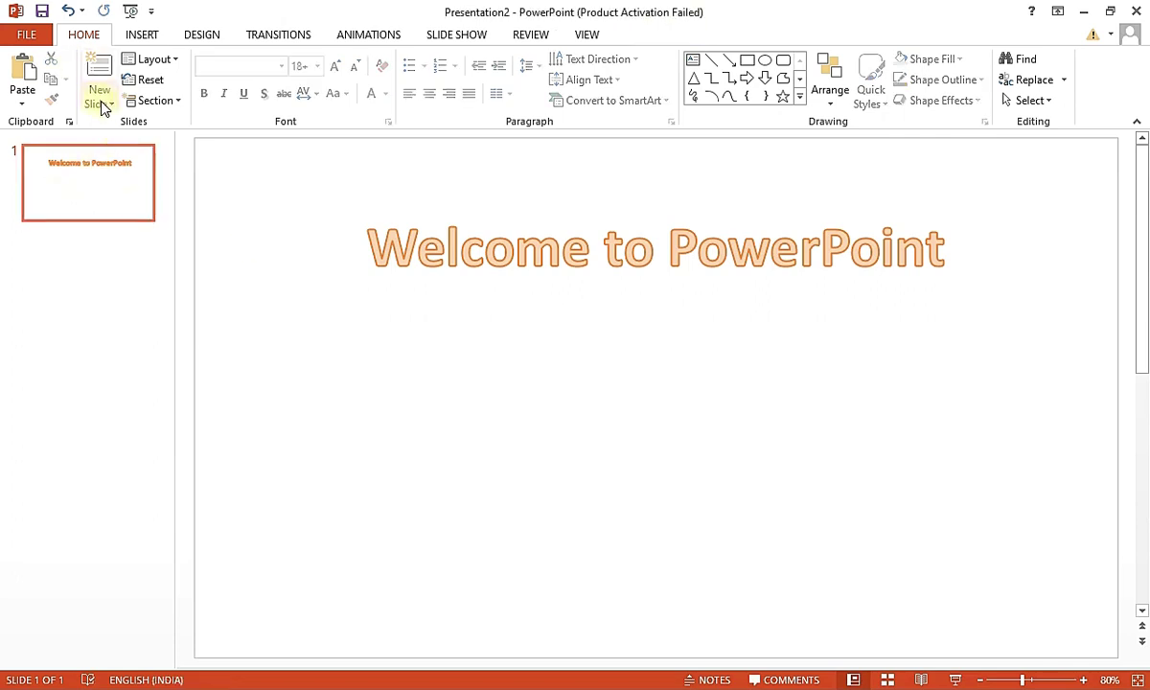
Add a new slide with the Title Slide layout
click(110, 107)
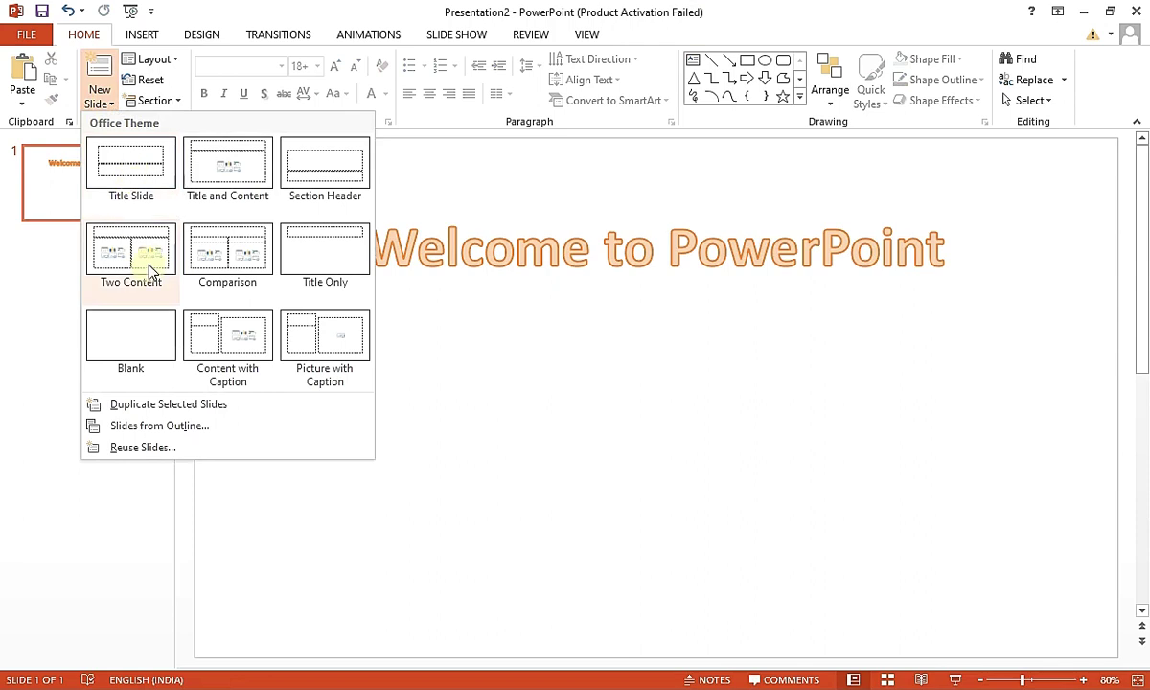
click(158, 174)
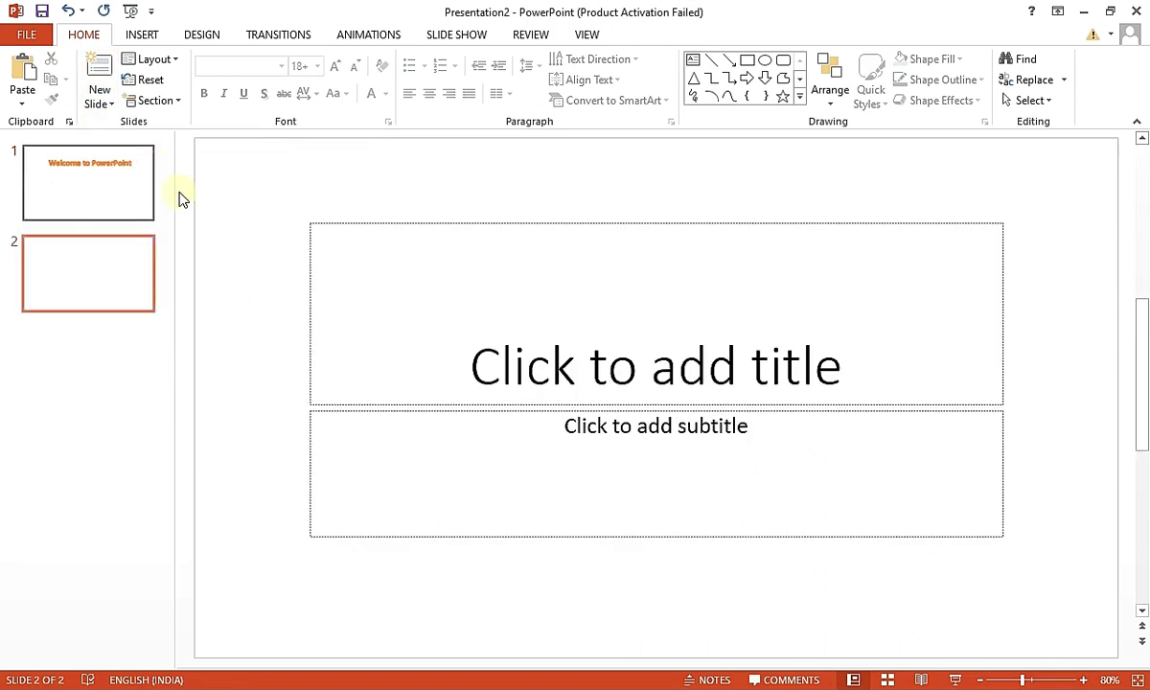
click(710, 300)
click(688, 441)
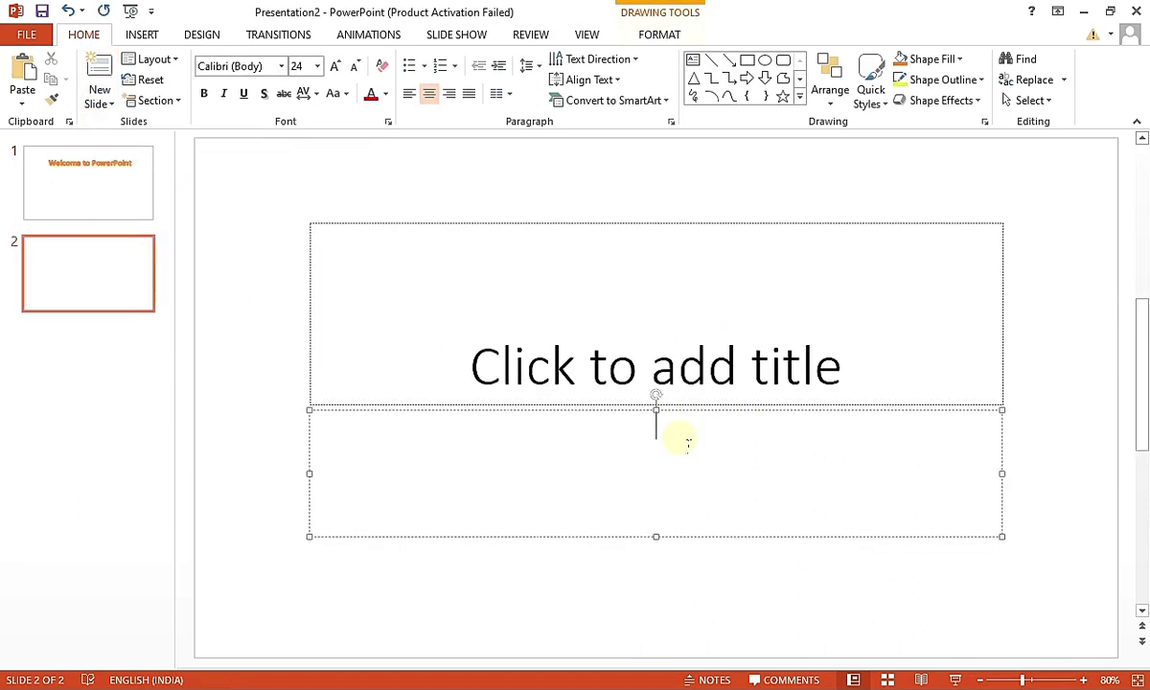
Add Title and Content, Section Header and Two Content slides
click(94, 105)
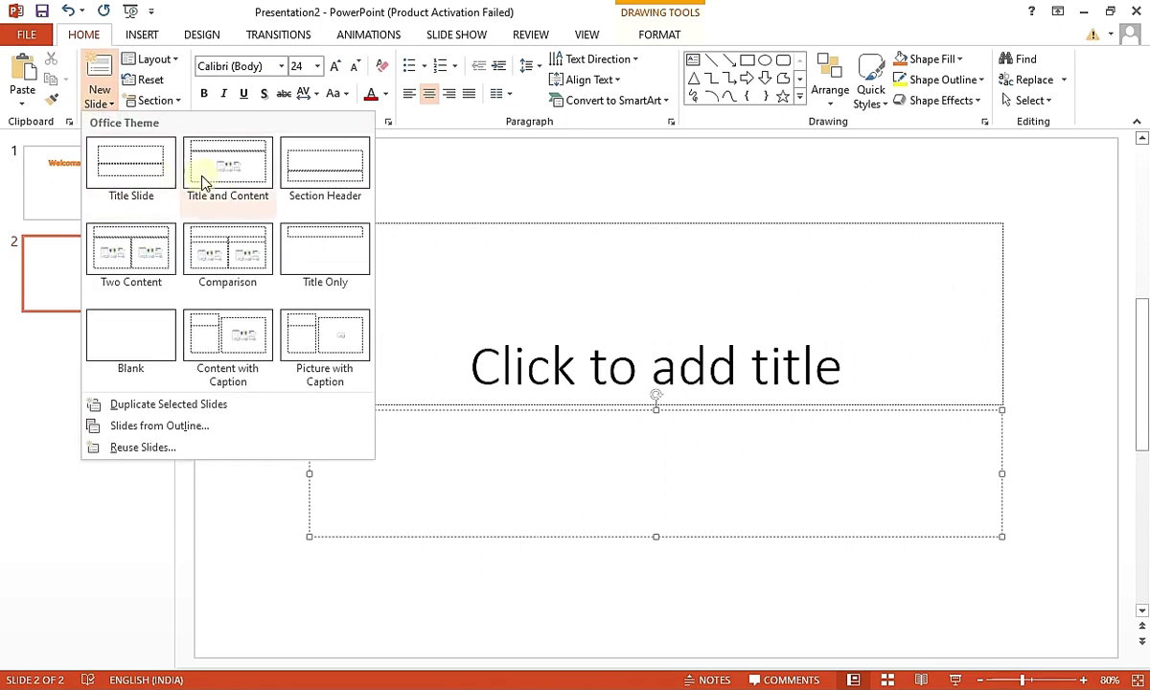
click(259, 170)
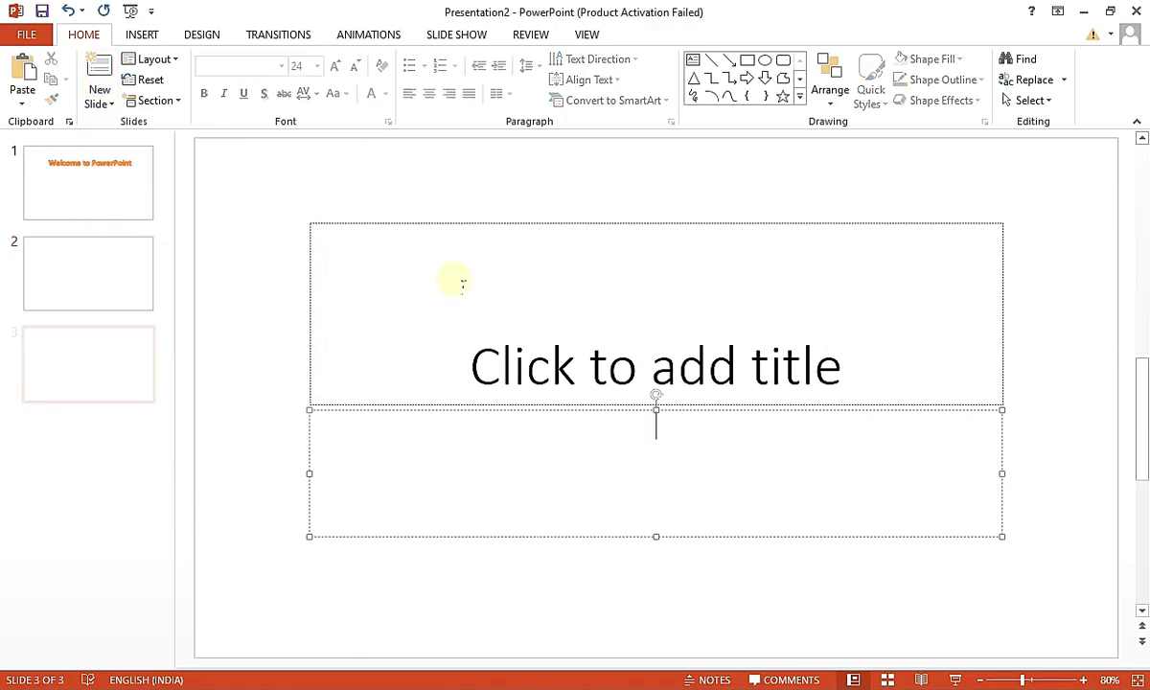
click(99, 101)
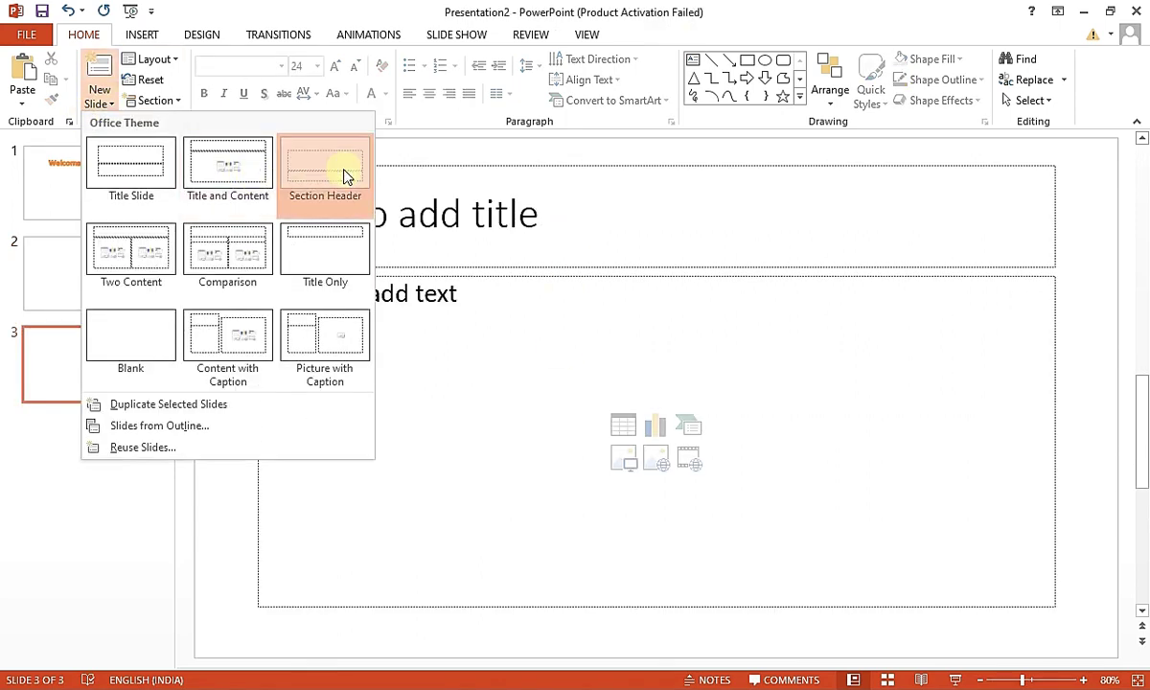
click(345, 174)
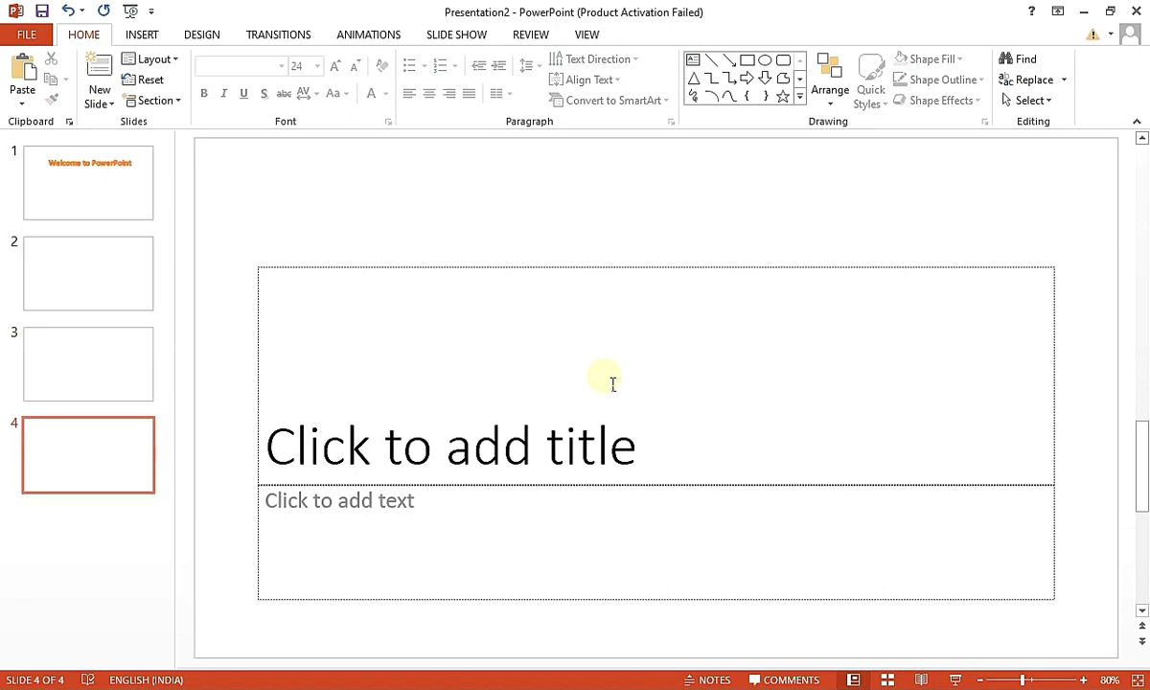
click(100, 99)
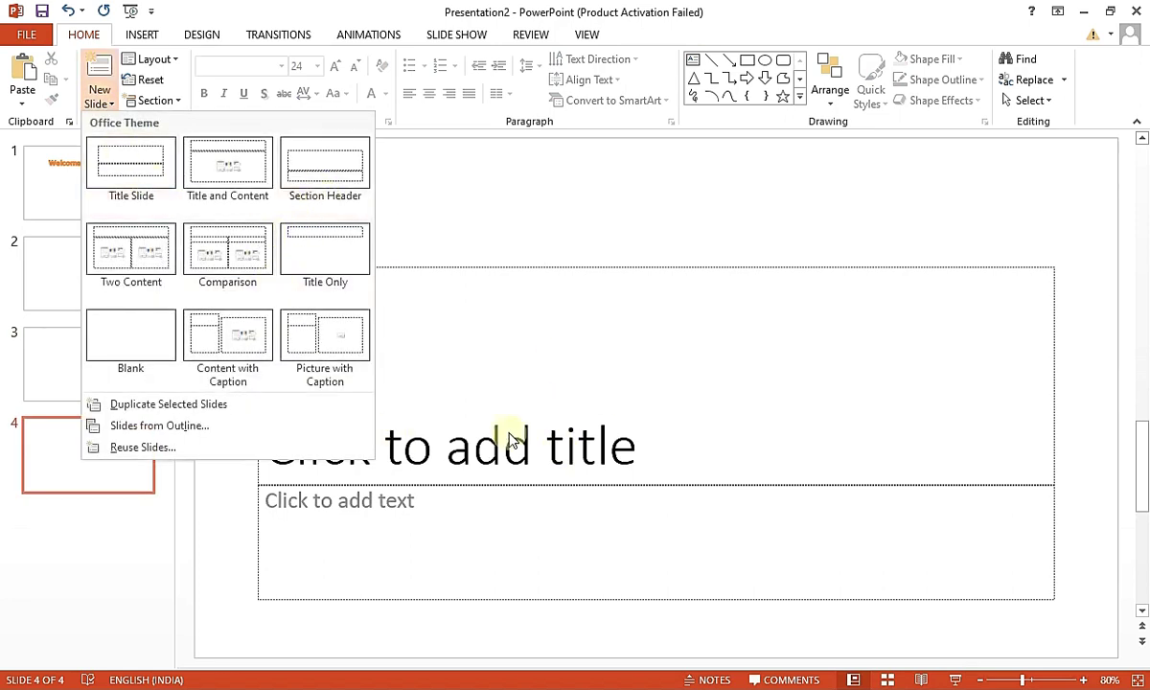
click(131, 255)
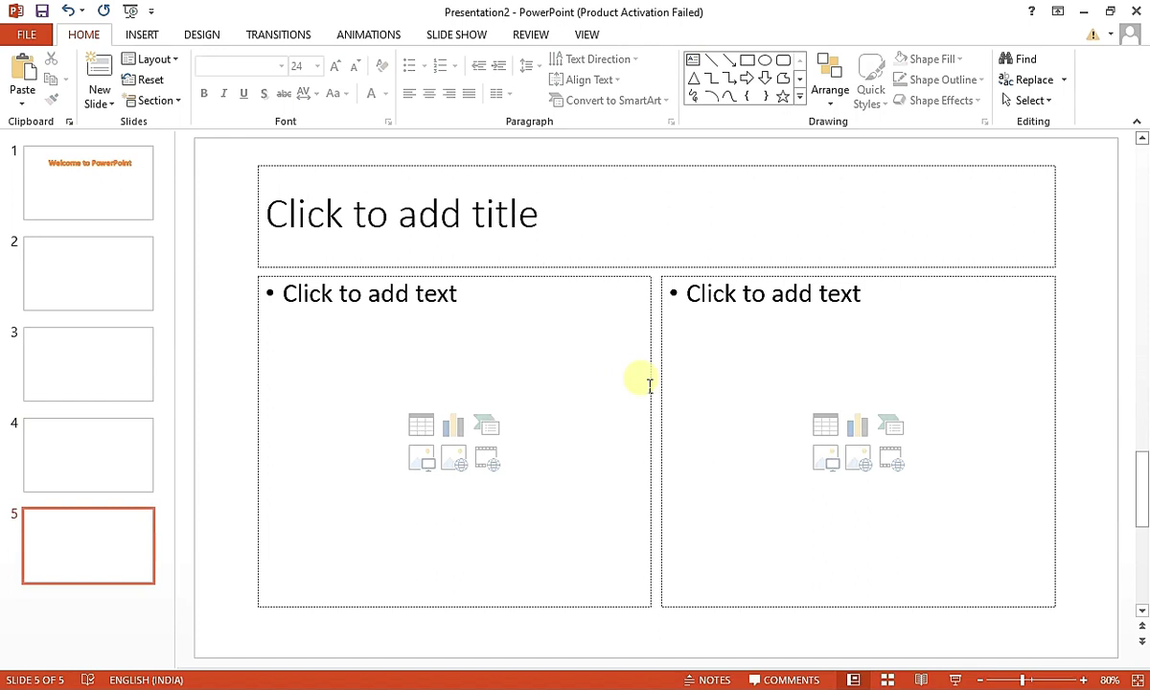
Check slide 5's empty title and two content placeholders, then open the New Slide layout gallery
click(491, 230)
click(487, 349)
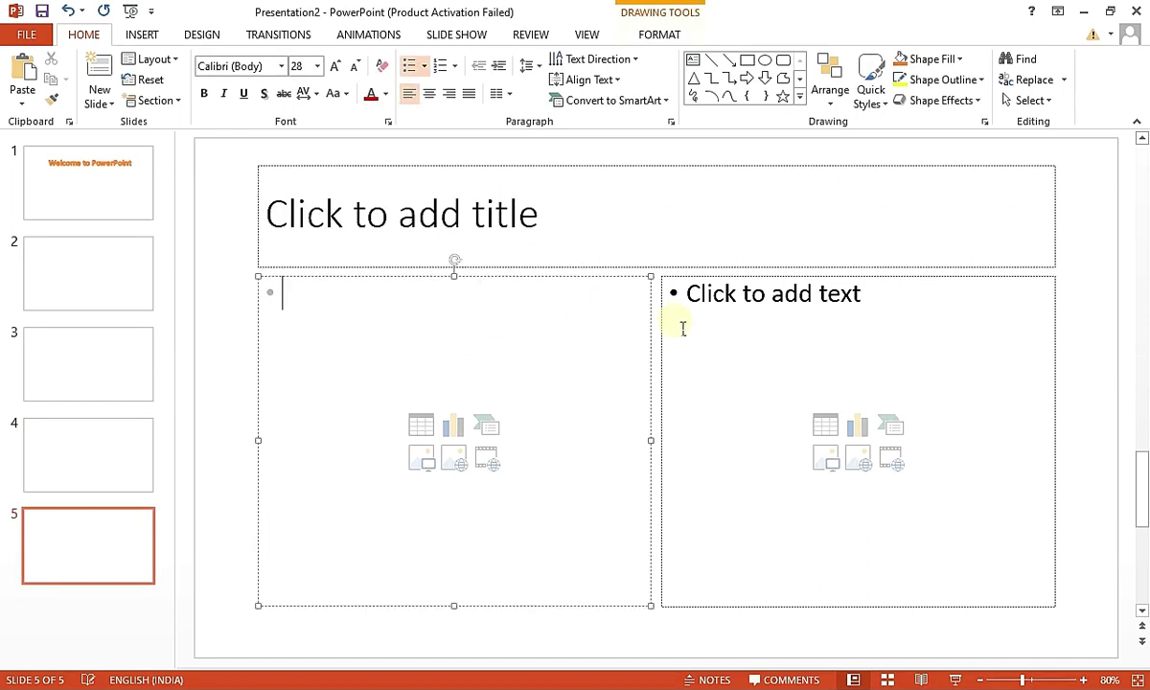
click(857, 321)
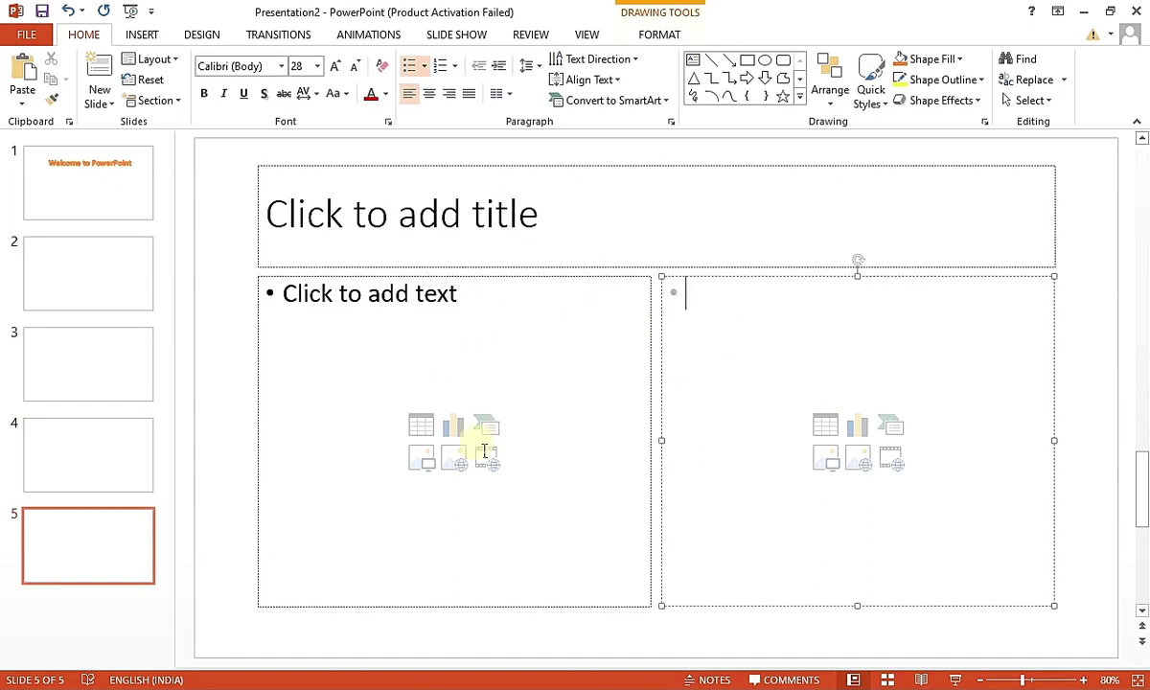
click(479, 487)
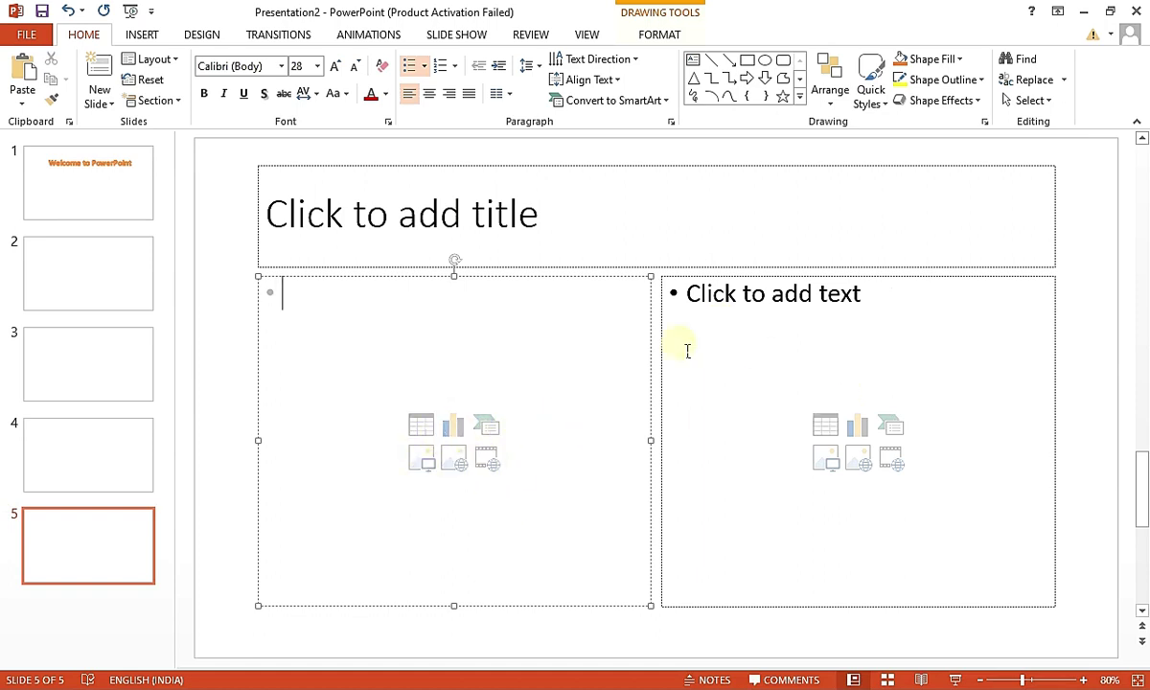
click(393, 206)
click(105, 105)
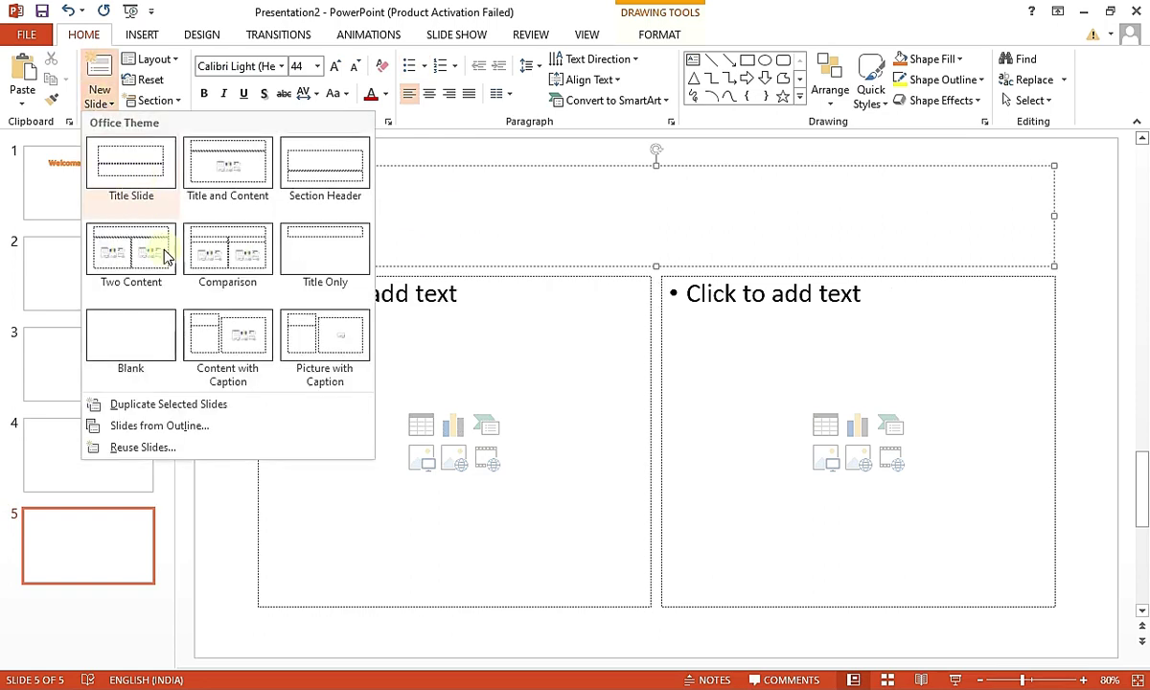
Add a Comparison slide and try its title, subheading and body placeholders
click(254, 260)
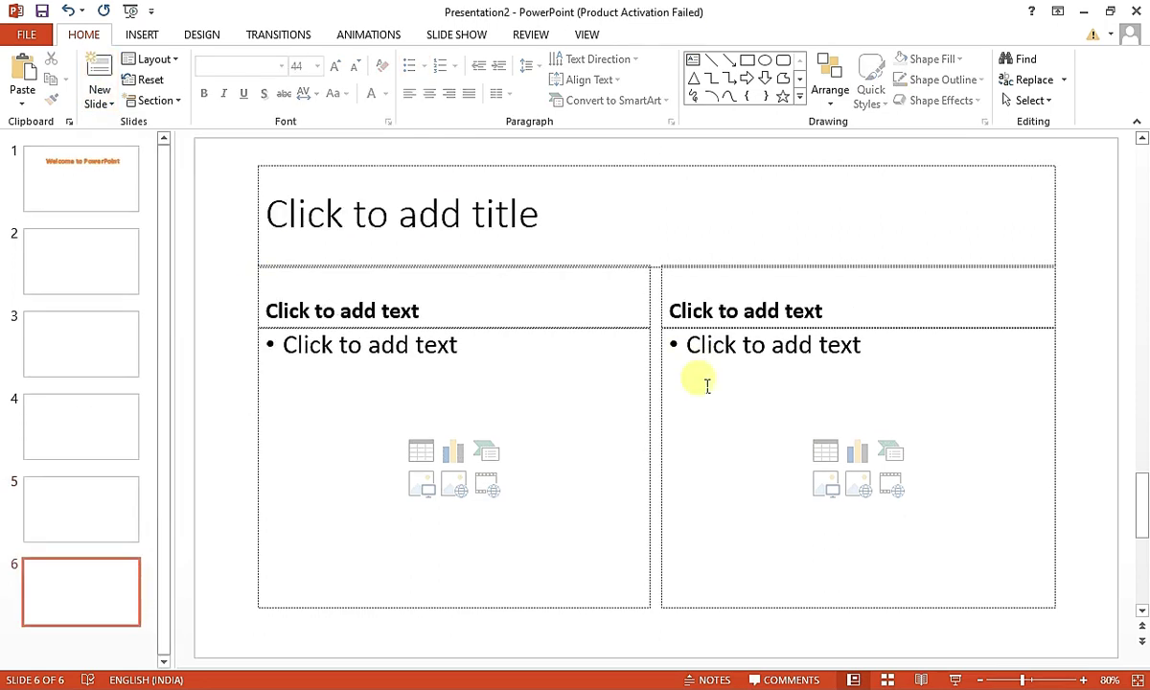
click(609, 196)
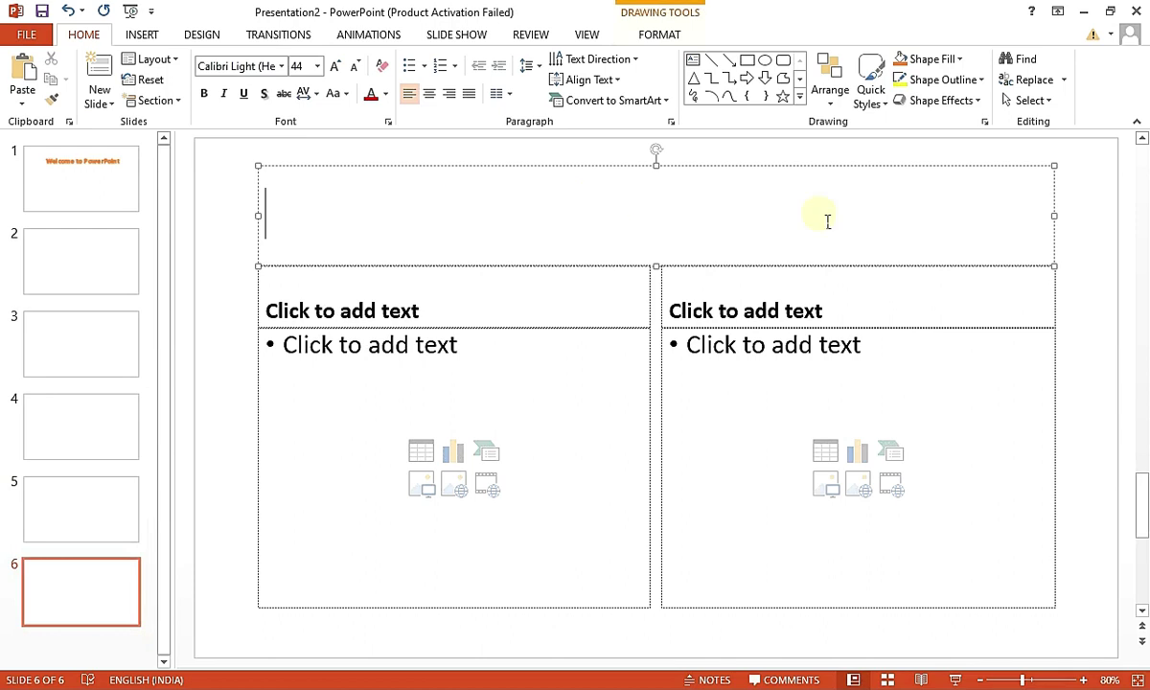
click(422, 317)
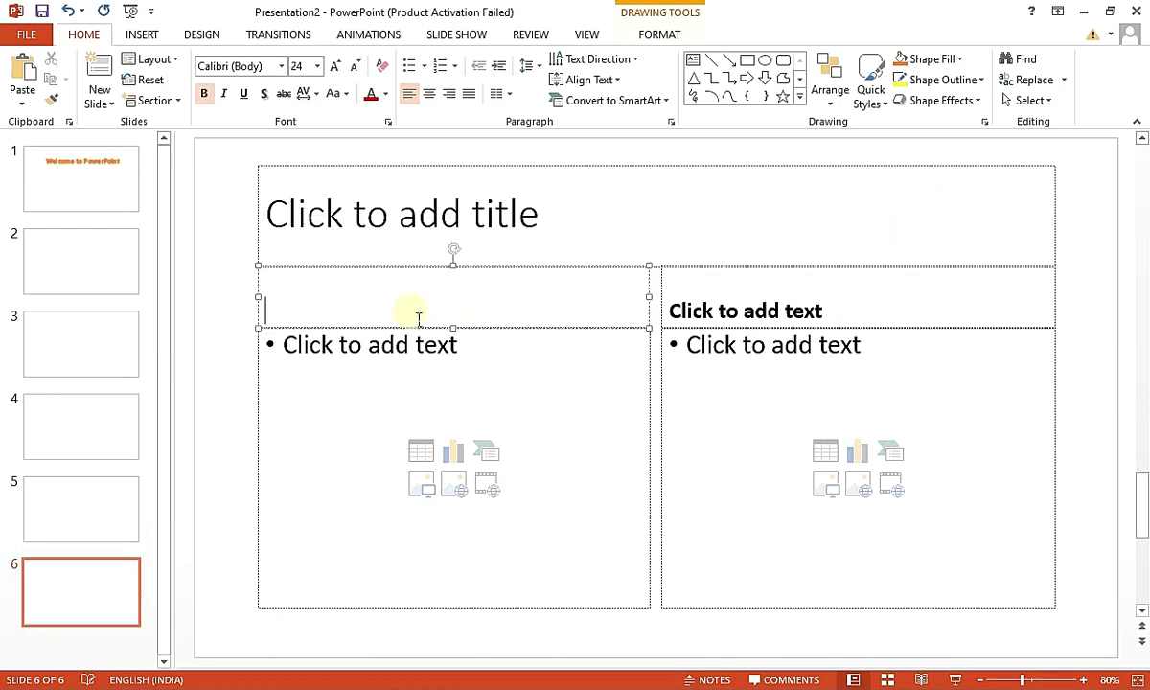
click(826, 319)
click(487, 319)
click(811, 300)
click(542, 293)
click(697, 287)
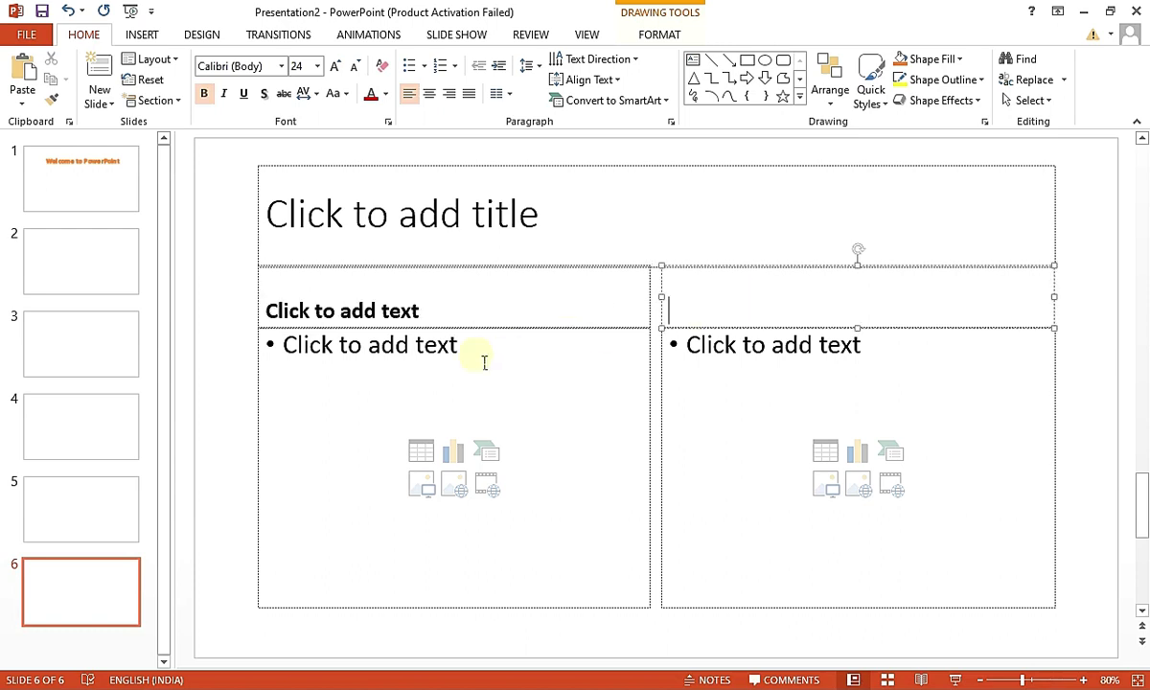
click(518, 353)
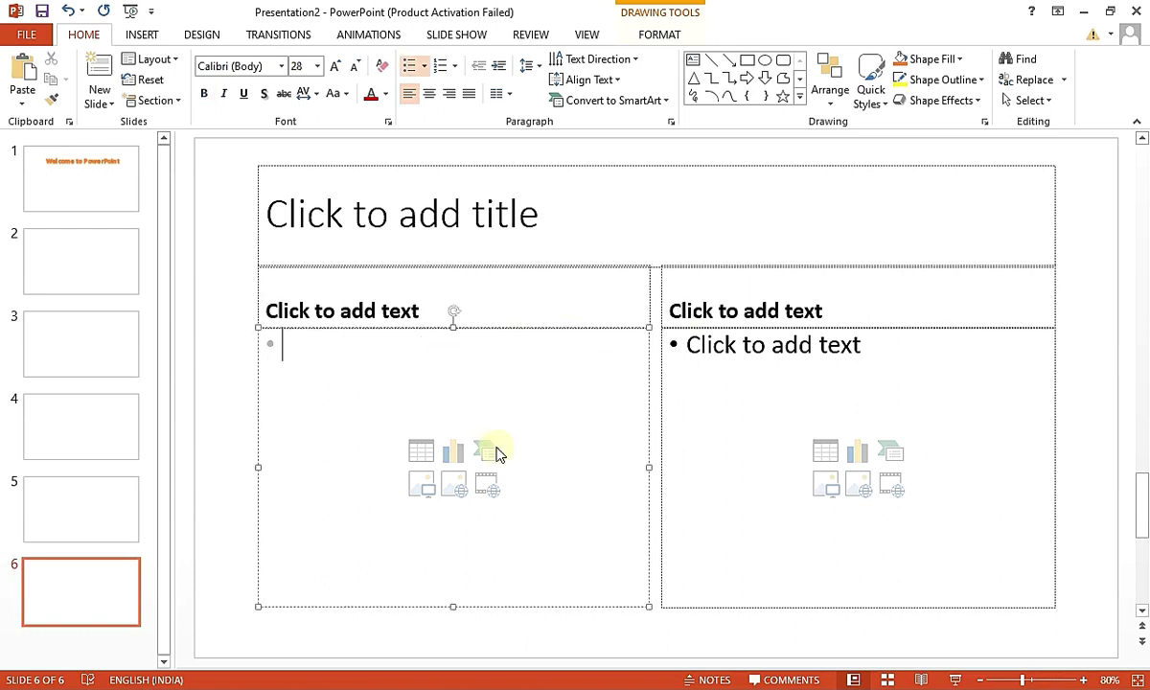
Add a Title Only slide with Ctrl+M, then a Content with Caption slide
click(99, 96)
key(Escape)
key(ctrl+m)
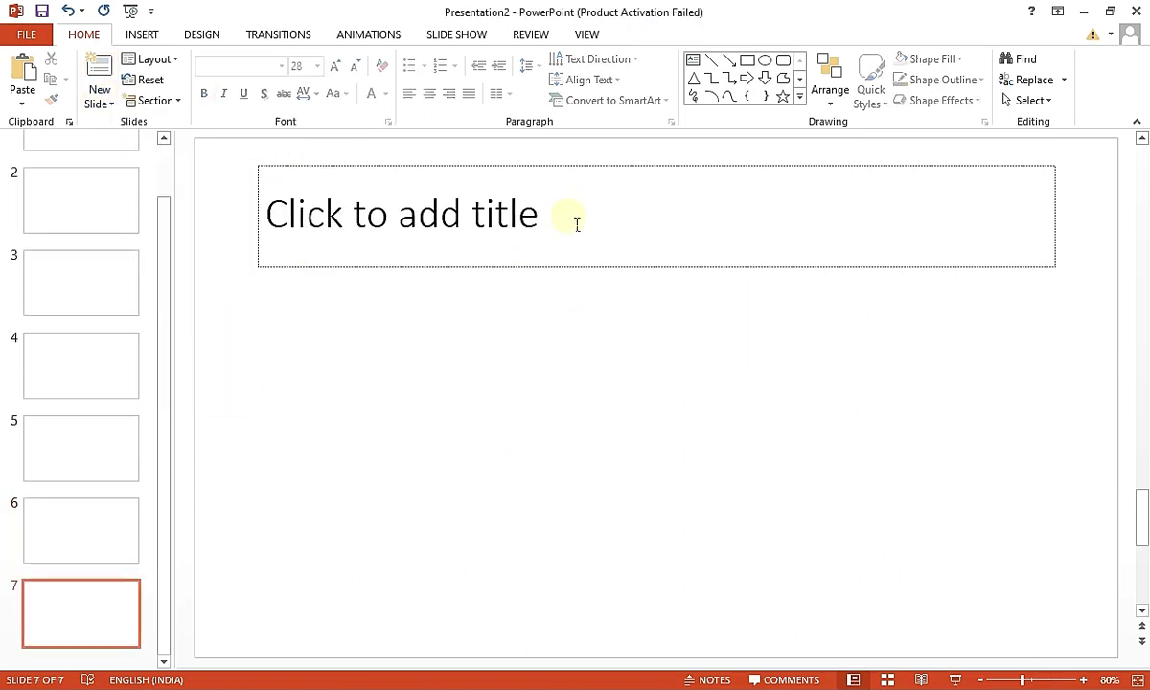
click(99, 101)
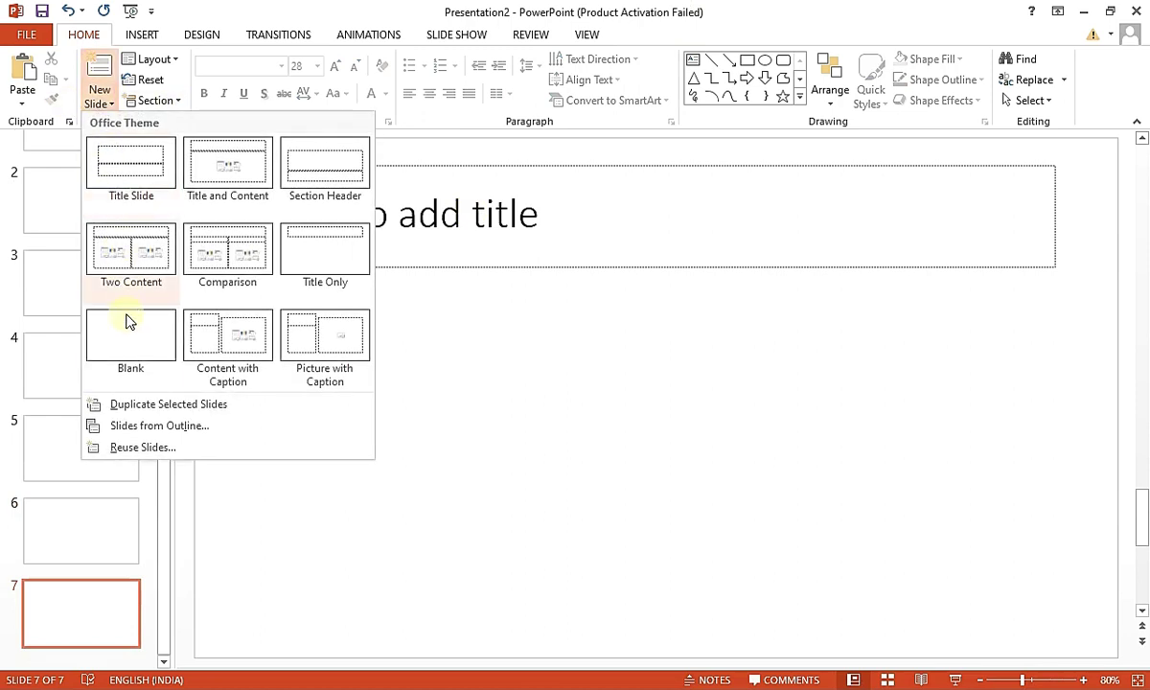
click(251, 341)
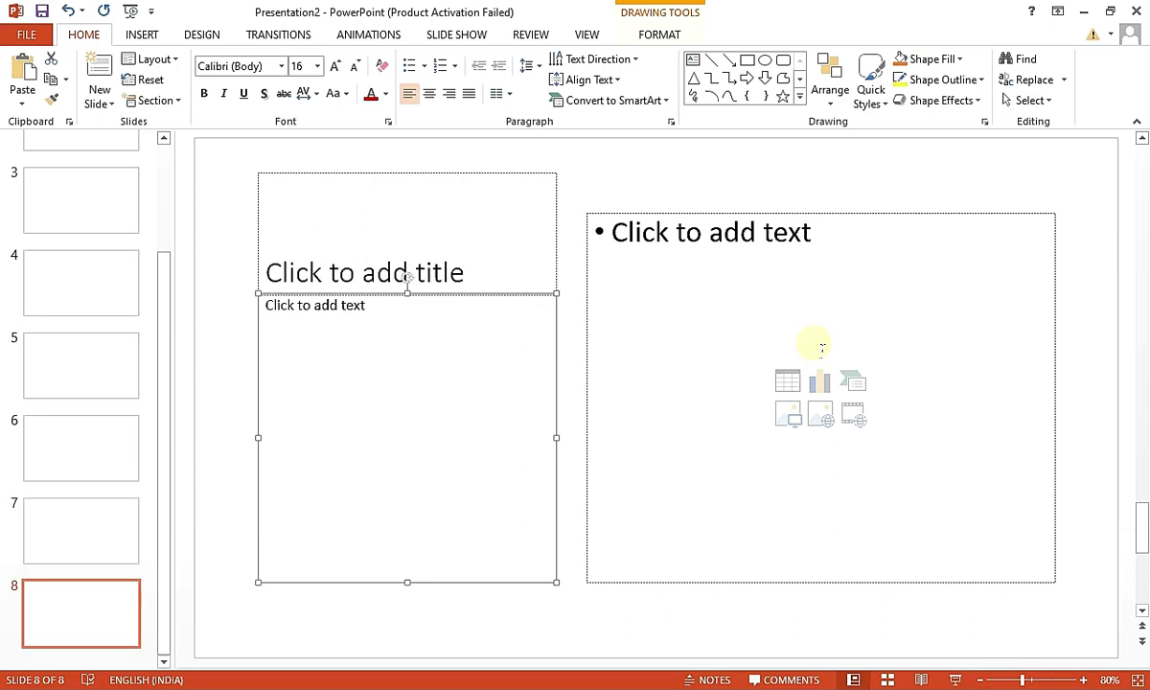
Scroll through the slide thumbnails and go to slide 2
click(98, 102)
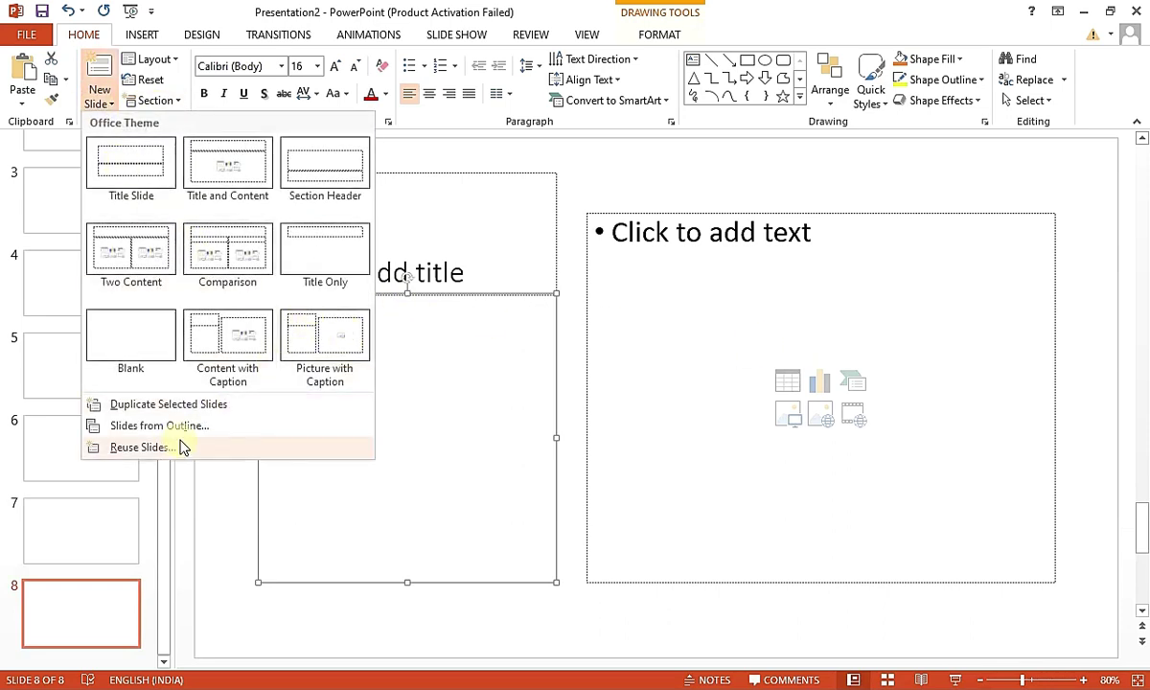
click(224, 541)
scroll(92, 193, up, 3)
scroll(99, 543, down, 3)
scroll(92, 565, up, 3)
scroll(108, 508, down, 3)
scroll(107, 509, up, 5)
click(71, 251)
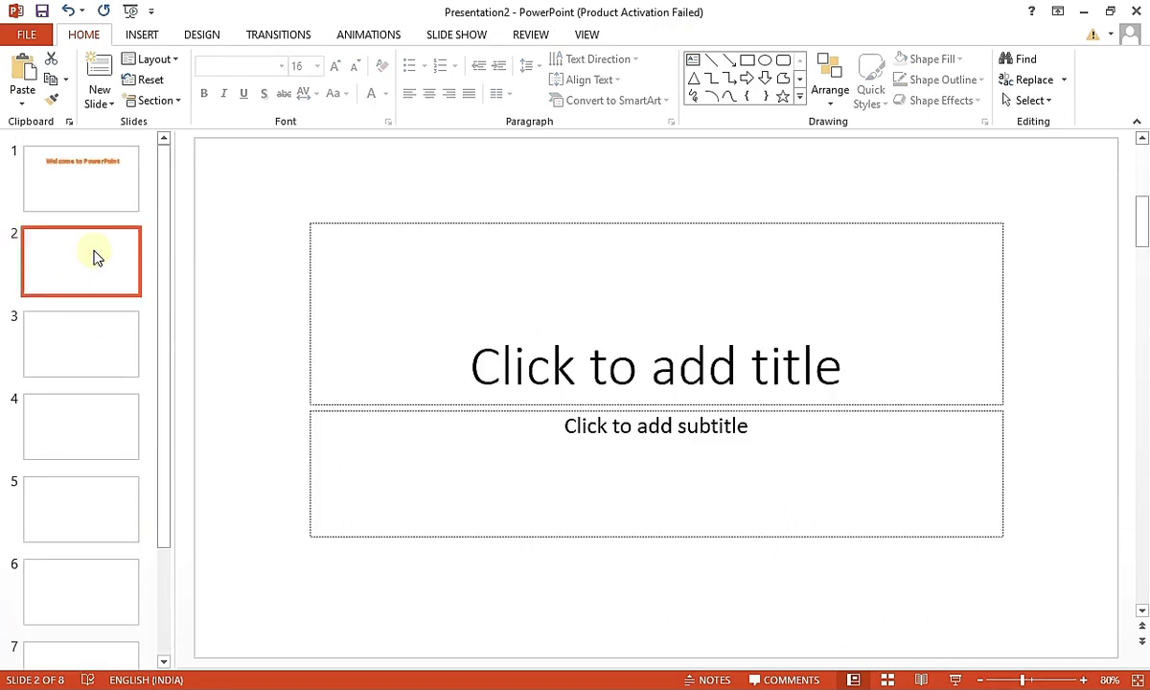
Insert a Two Content slide after slide 1
click(151, 60)
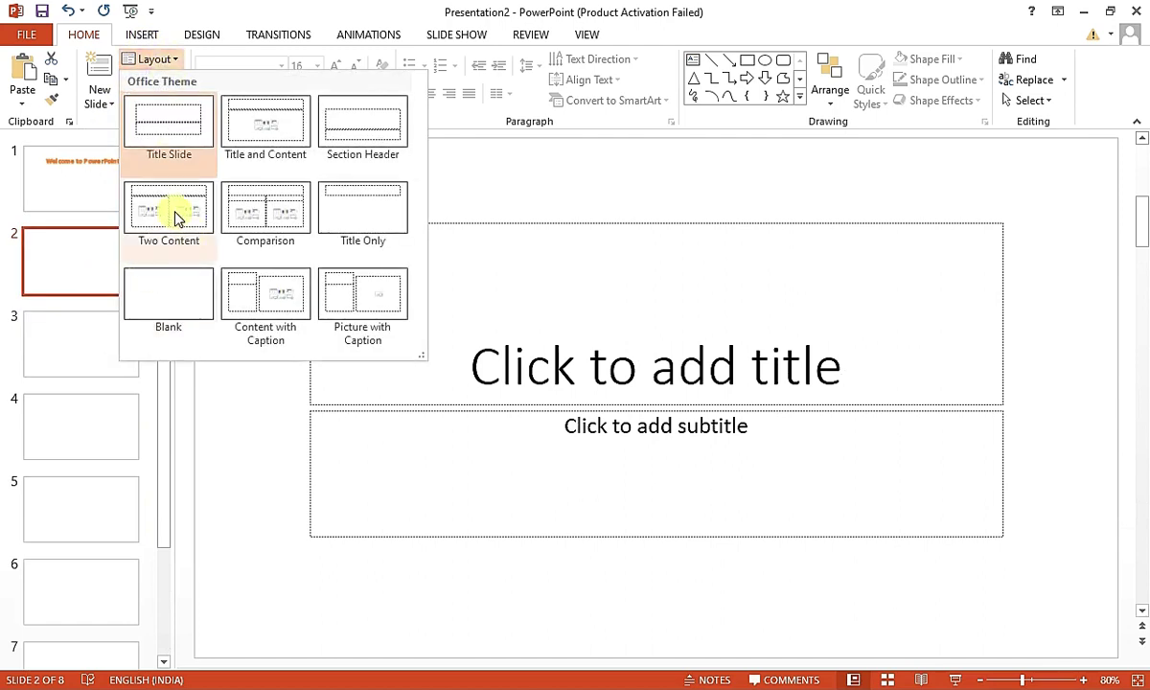
click(108, 111)
click(108, 111)
click(51, 257)
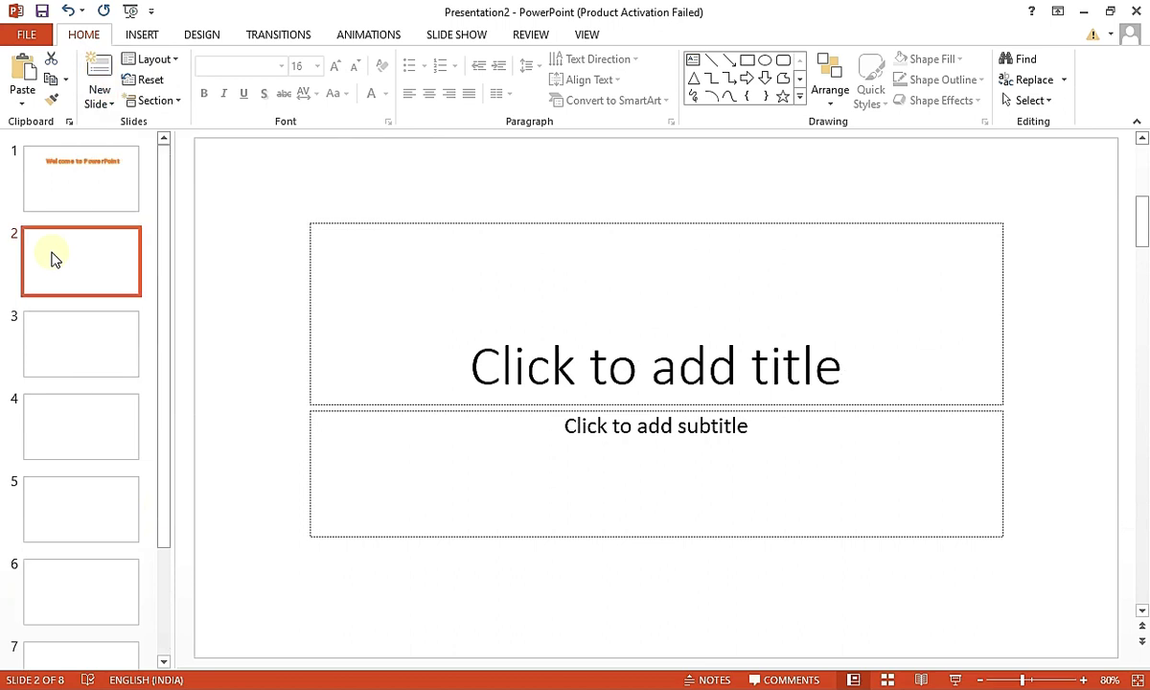
click(68, 178)
click(100, 100)
click(133, 254)
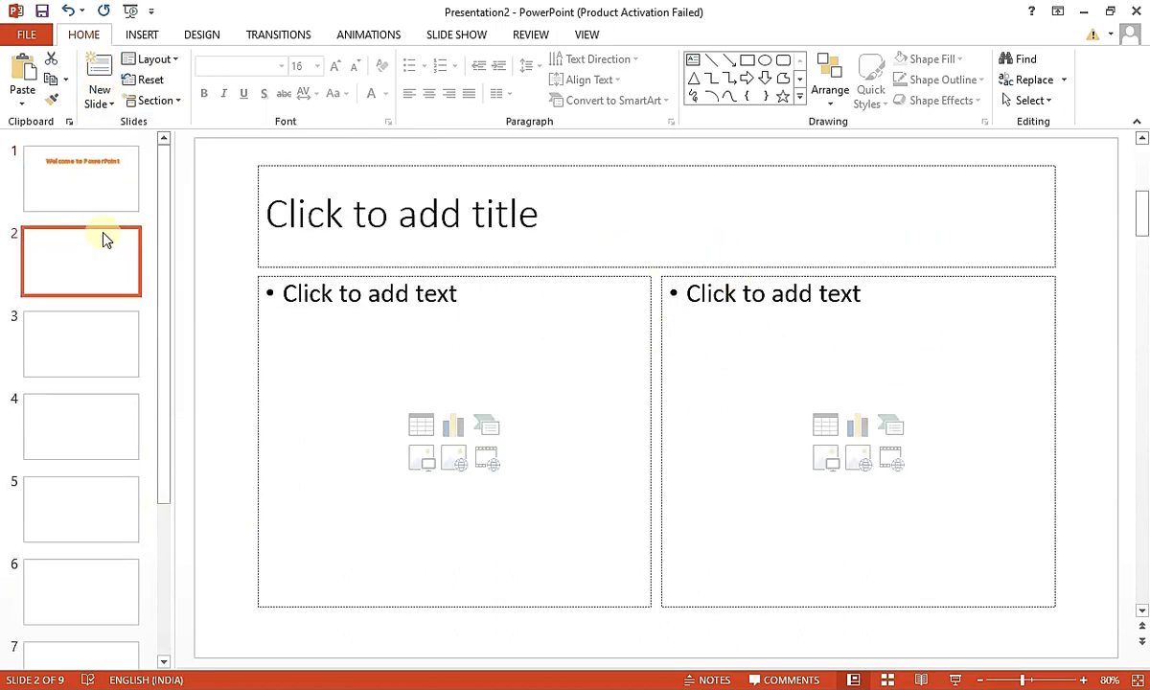
Switch slide 2 to the Title Only layout and reset it to layout defaults
click(534, 331)
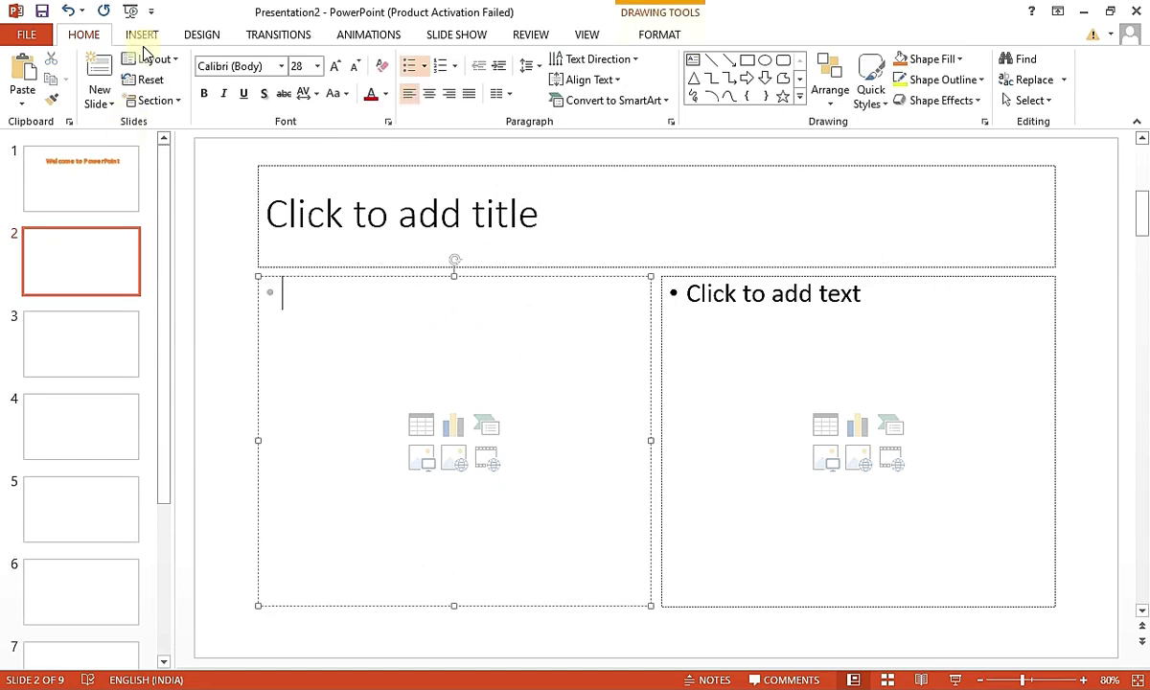
click(154, 59)
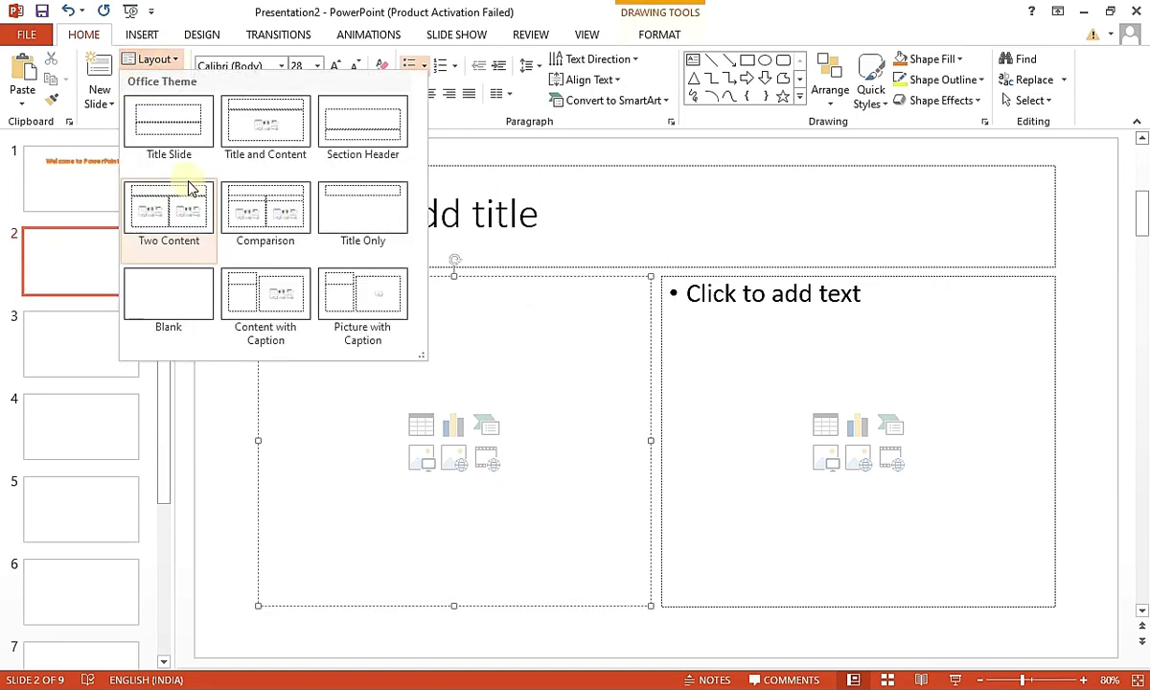
click(365, 217)
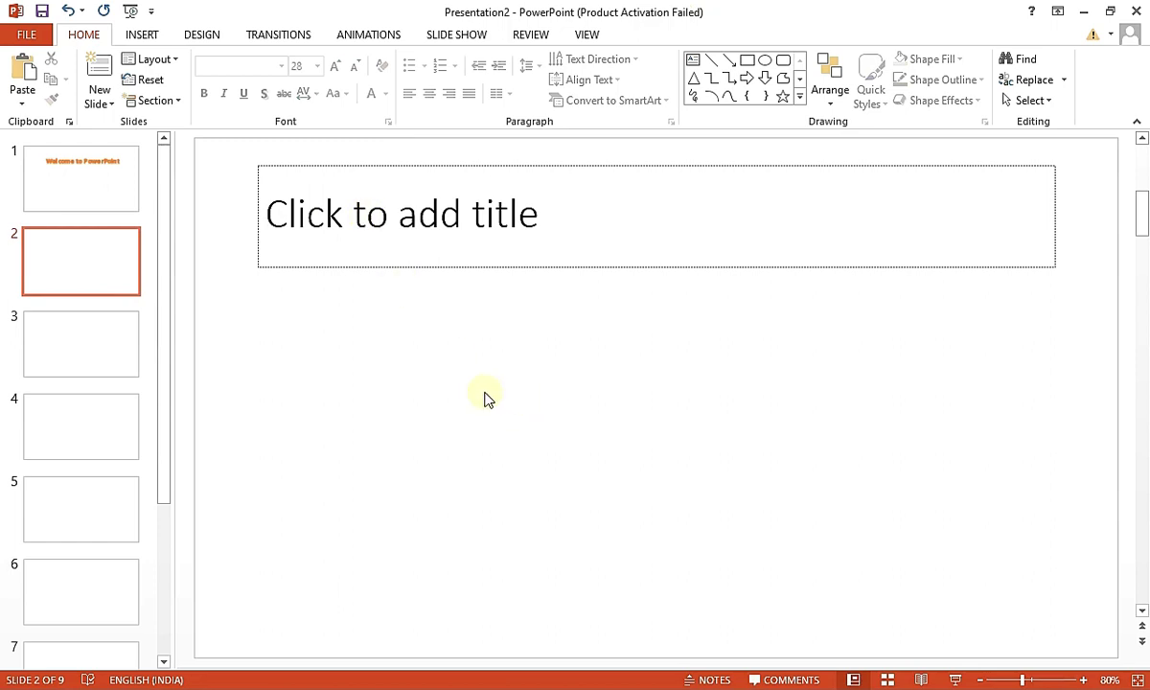
click(142, 84)
scroll(188, 301, up, 1)
scroll(121, 311, down, 1)
scroll(115, 288, up, 1)
click(113, 260)
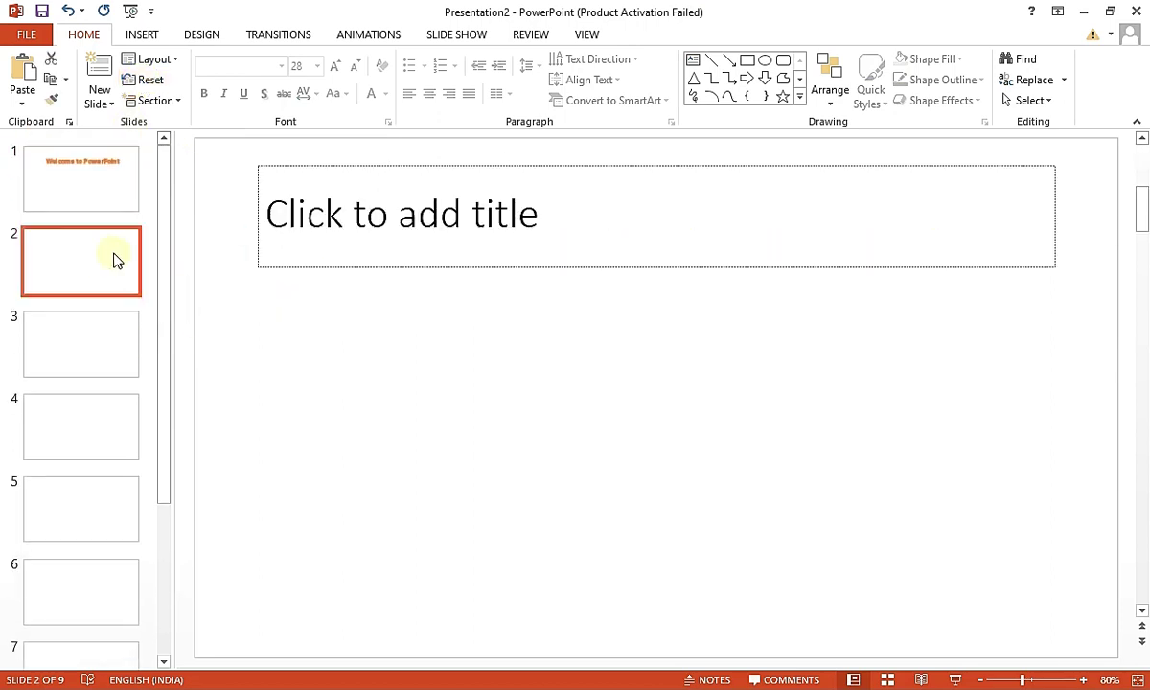
Add a new section starting at slide 2 and collapse the Default Section
click(156, 101)
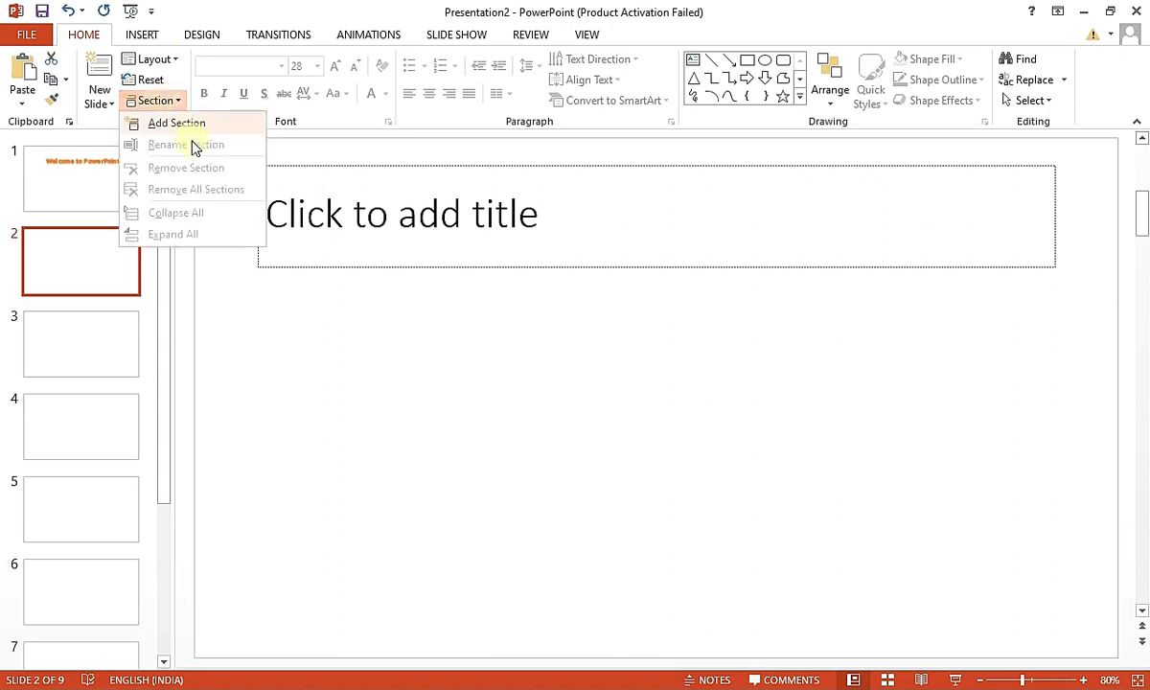
click(179, 308)
scroll(82, 432, down, 3)
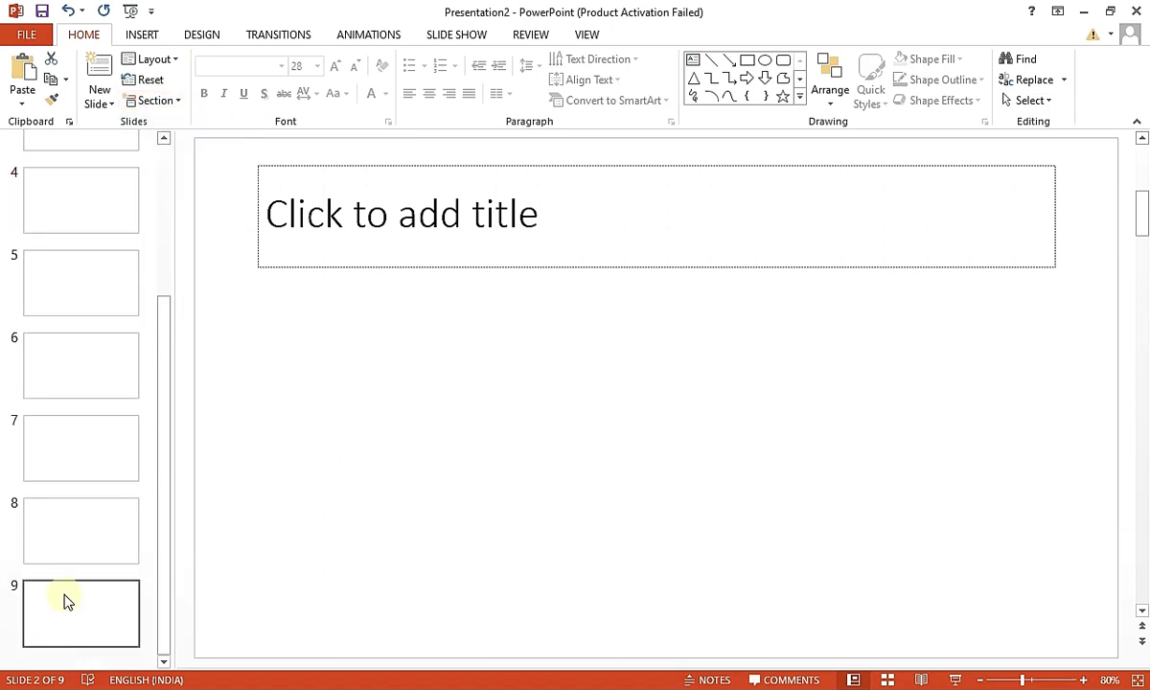
scroll(23, 203, up, 3)
click(156, 100)
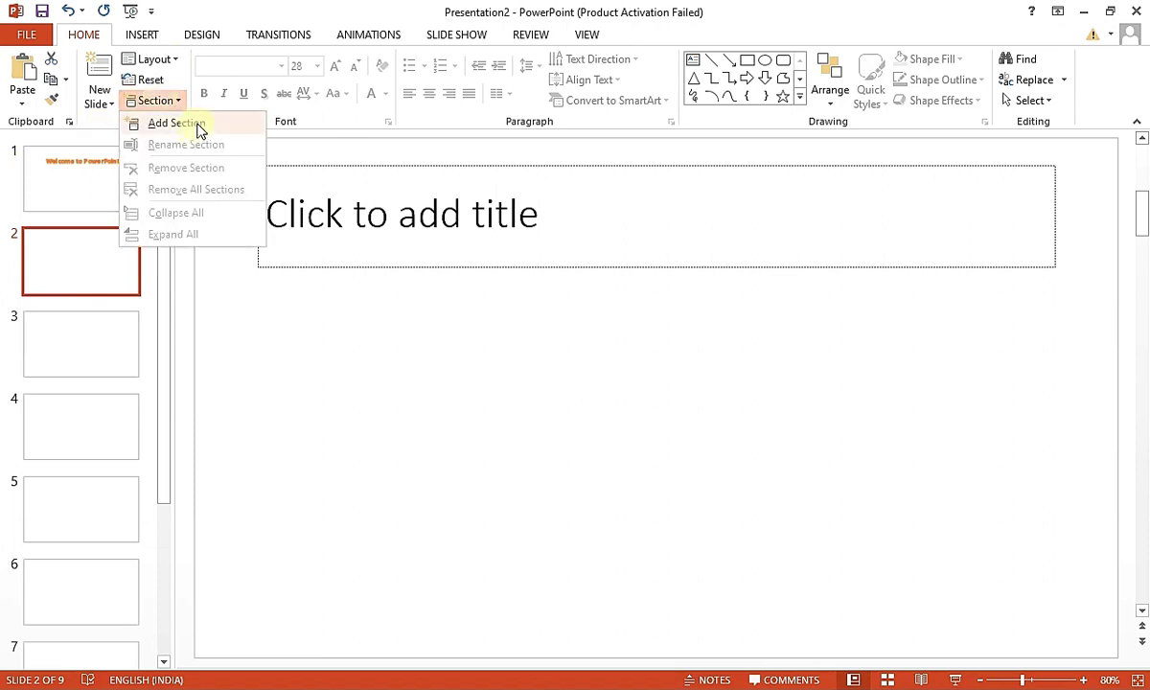
click(197, 126)
click(11, 179)
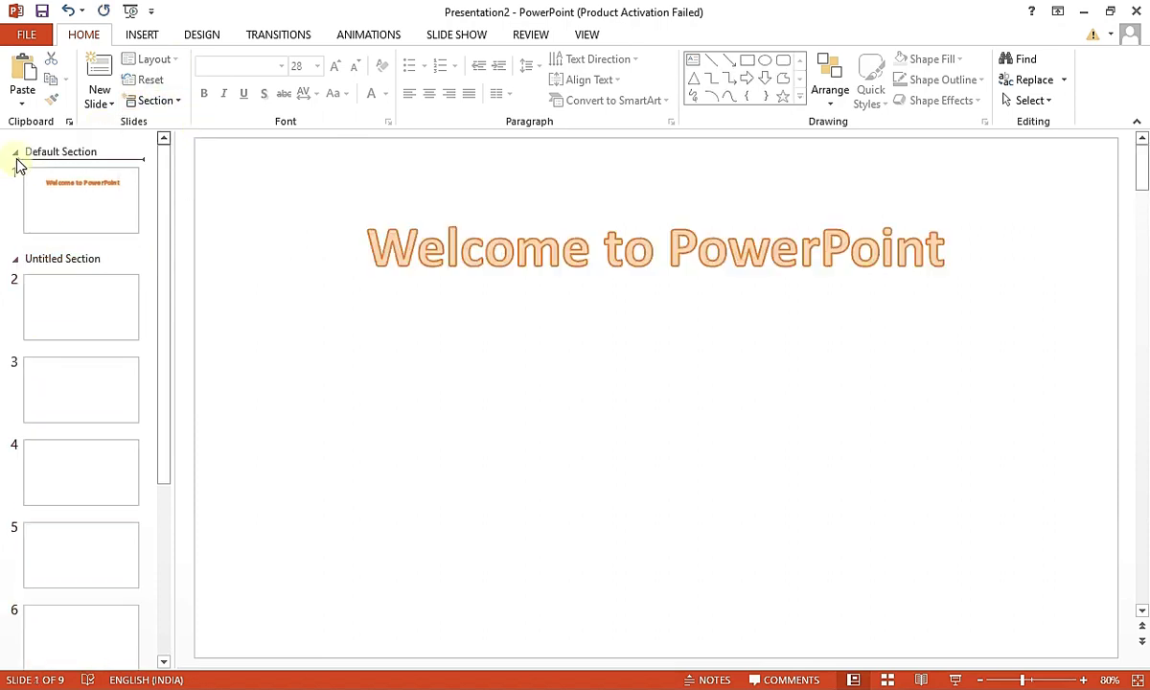
click(14, 154)
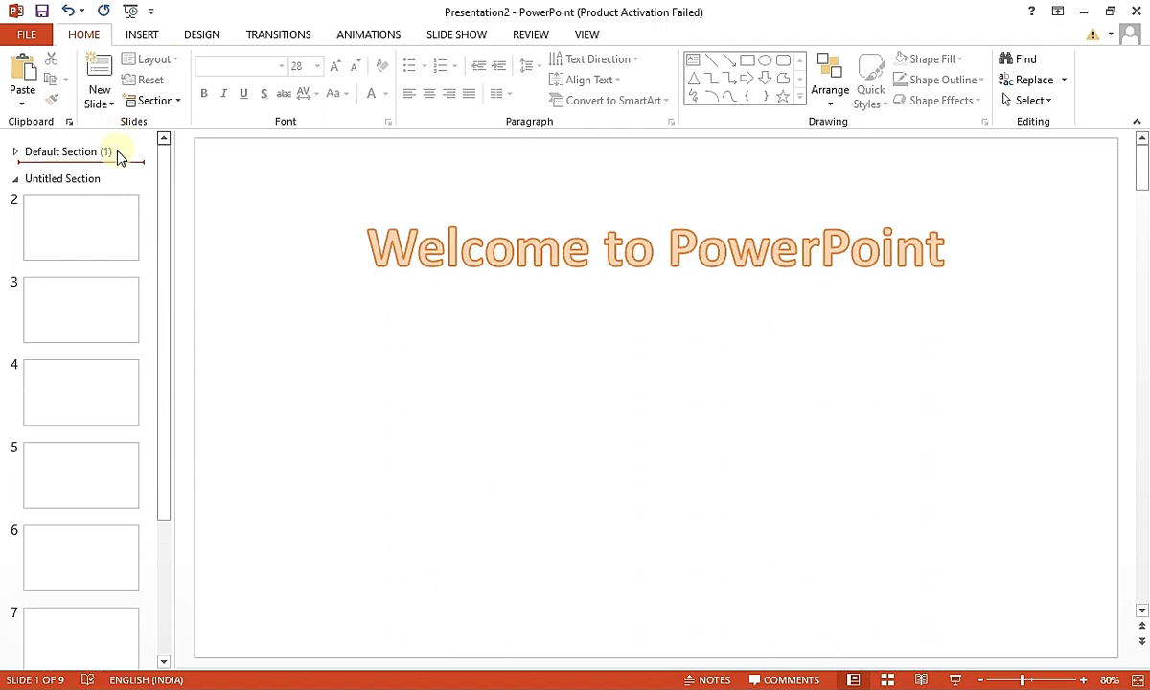
Add another untitled section and put a new Title Slide in it
click(158, 101)
click(187, 123)
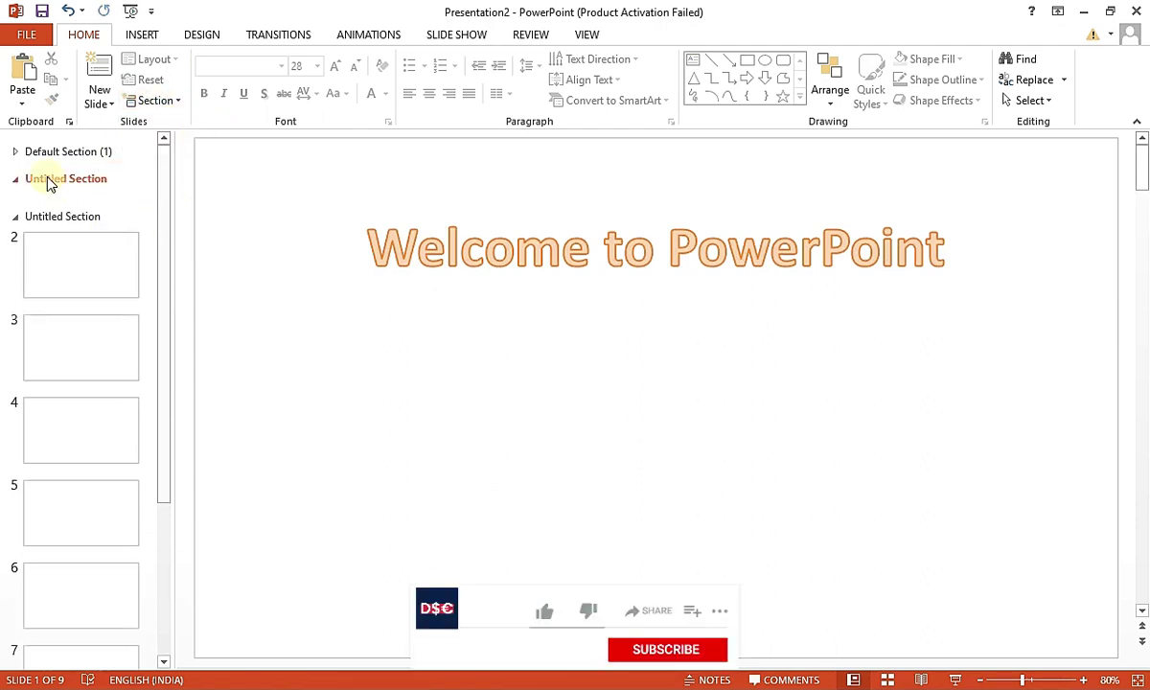
click(23, 151)
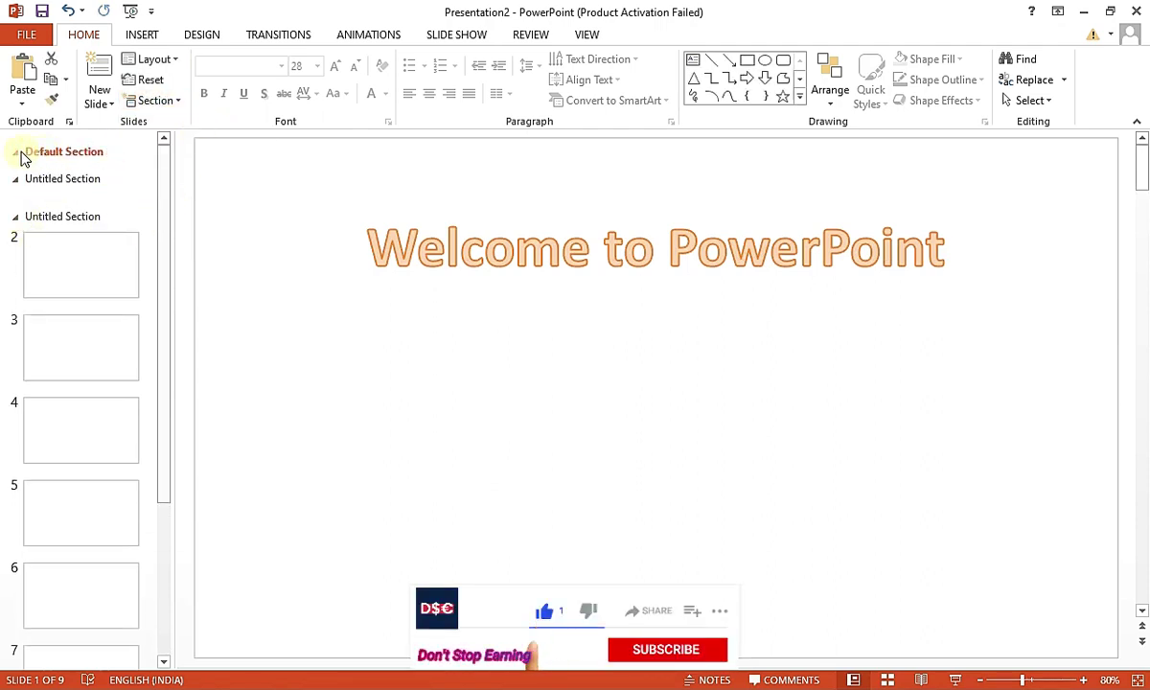
click(19, 152)
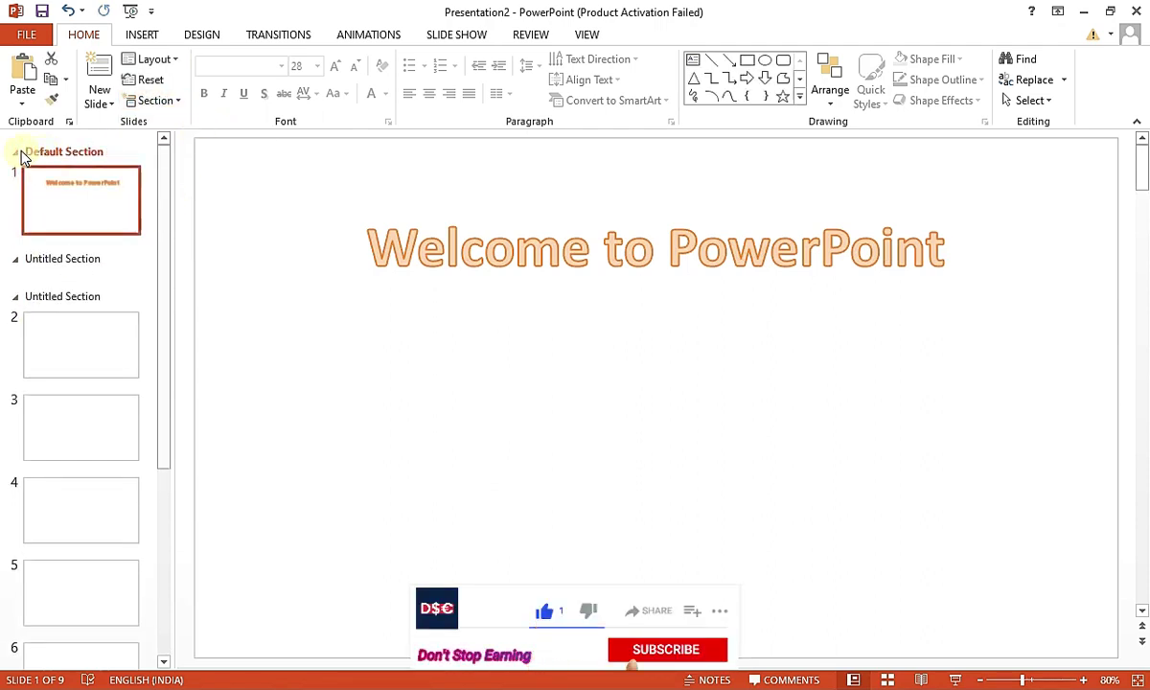
click(16, 297)
click(16, 267)
click(43, 267)
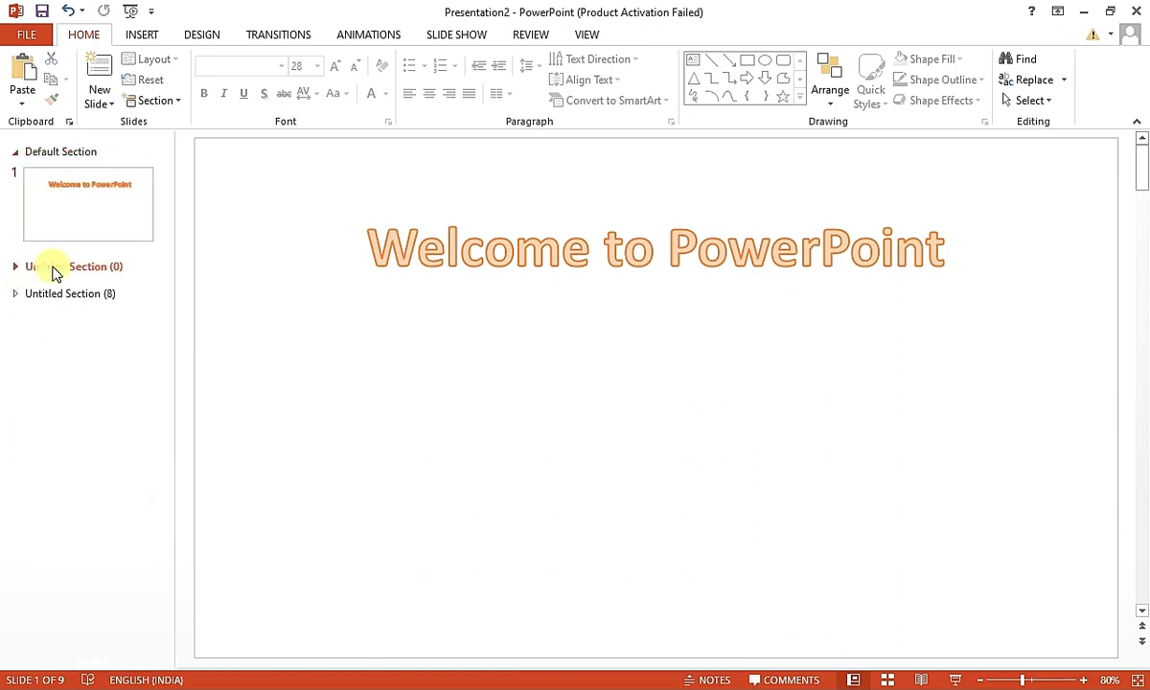
click(100, 96)
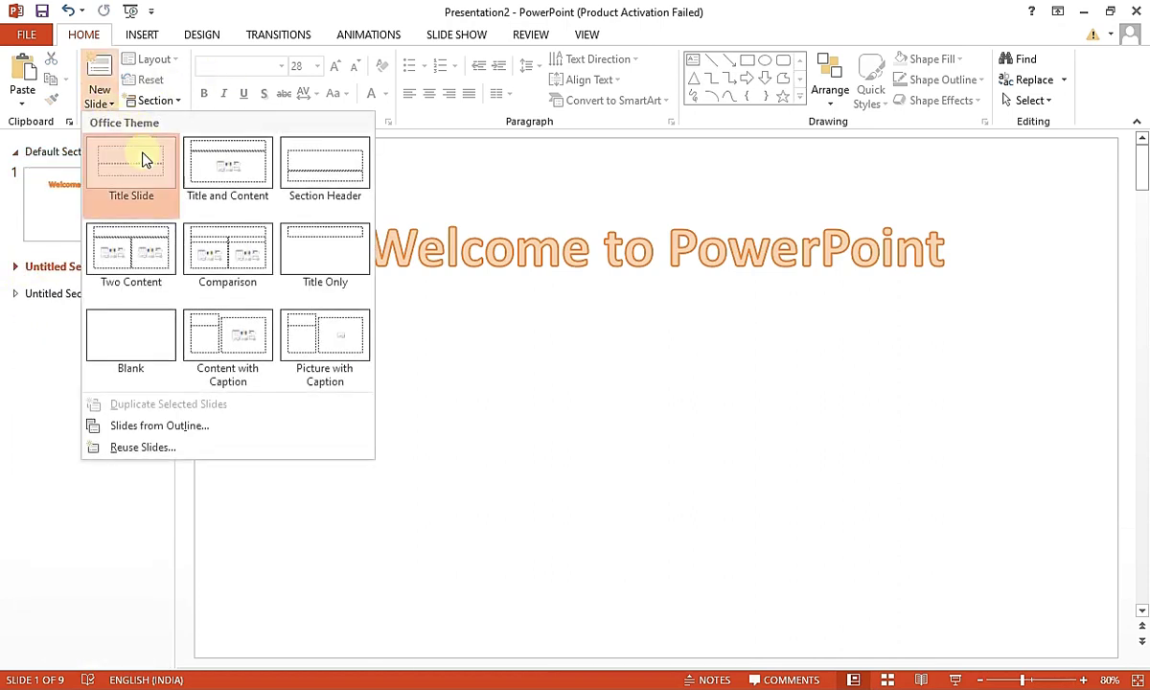
click(144, 158)
Collapse and expand each section to review its slides, then show slide 1
click(64, 385)
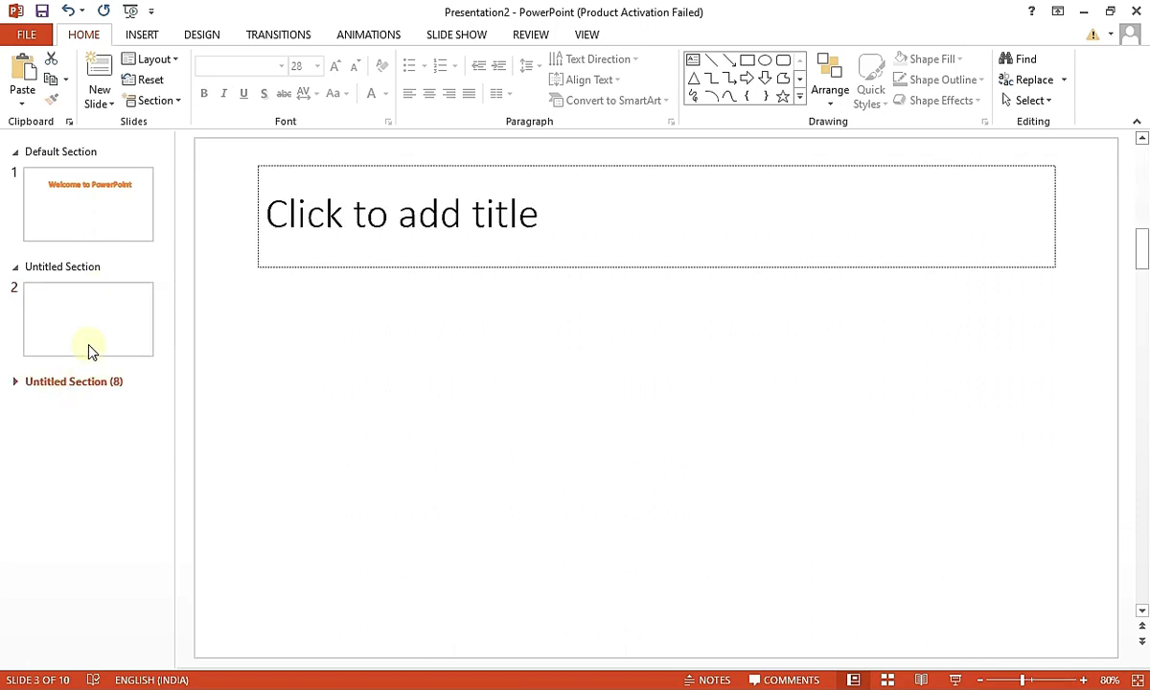
click(16, 267)
click(16, 152)
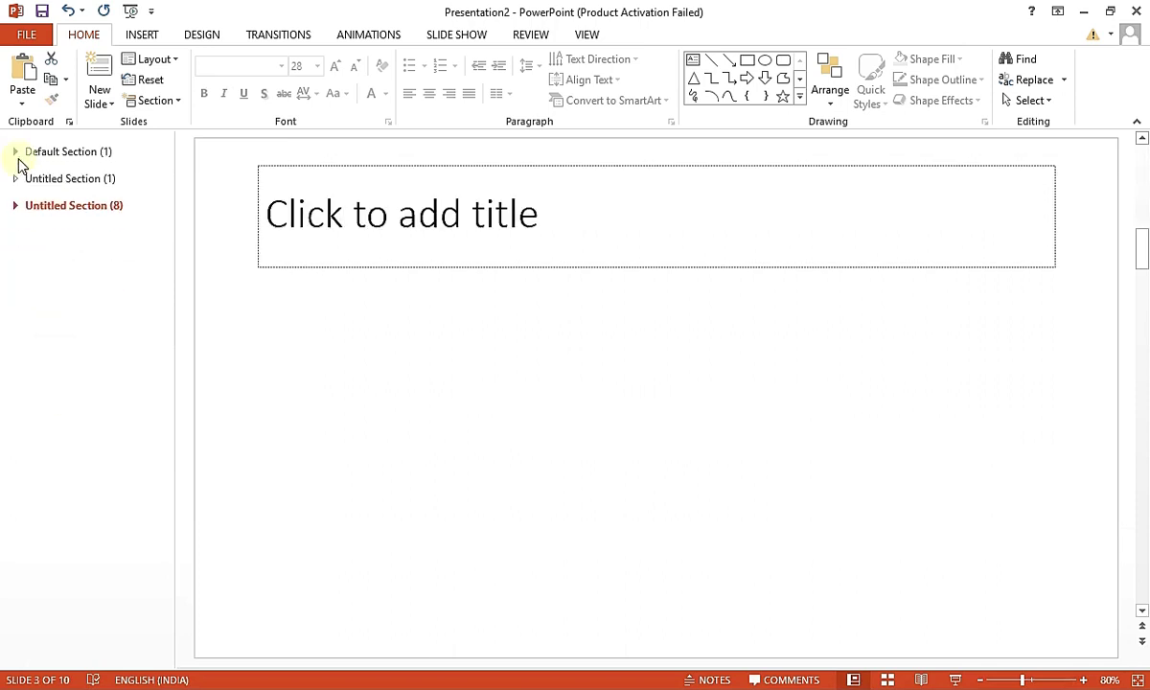
click(15, 153)
click(14, 179)
click(14, 180)
click(15, 205)
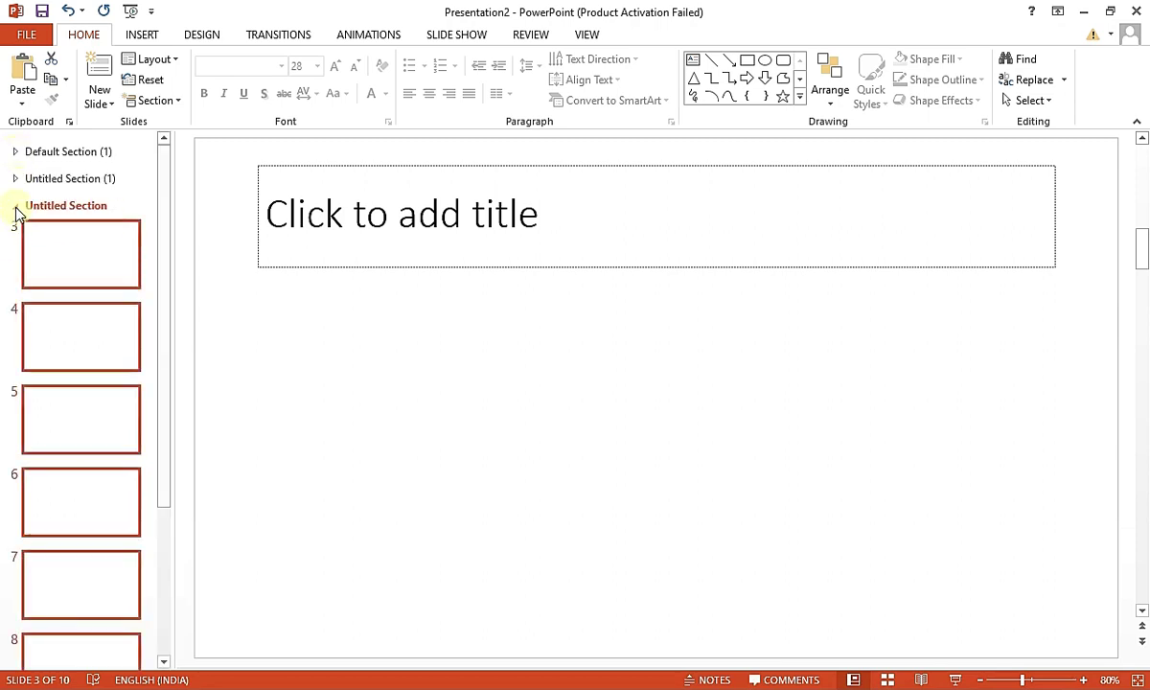
click(15, 207)
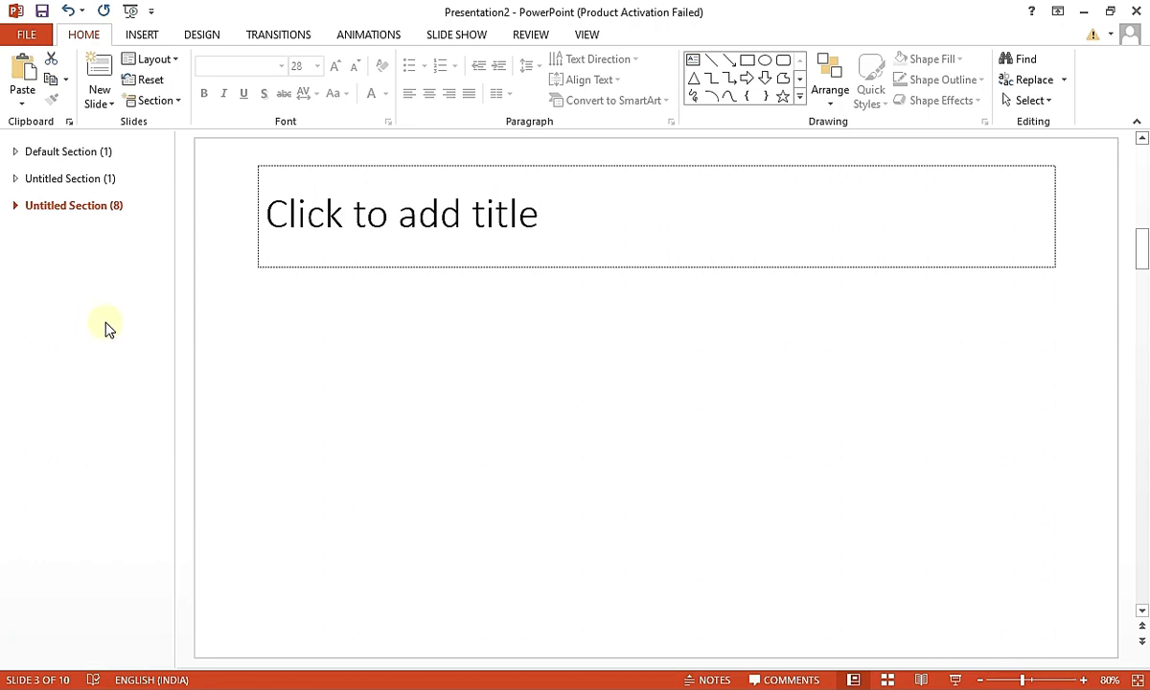
click(15, 151)
click(69, 200)
Remove all sections from the deck and select slide 1
click(178, 104)
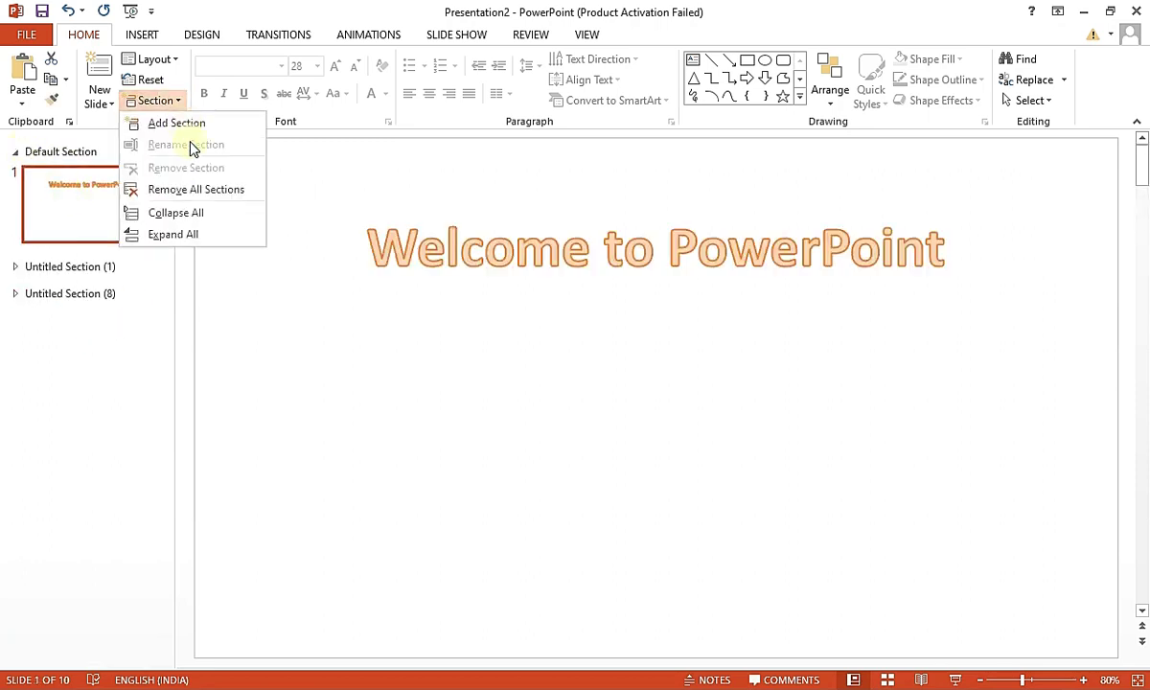
click(197, 190)
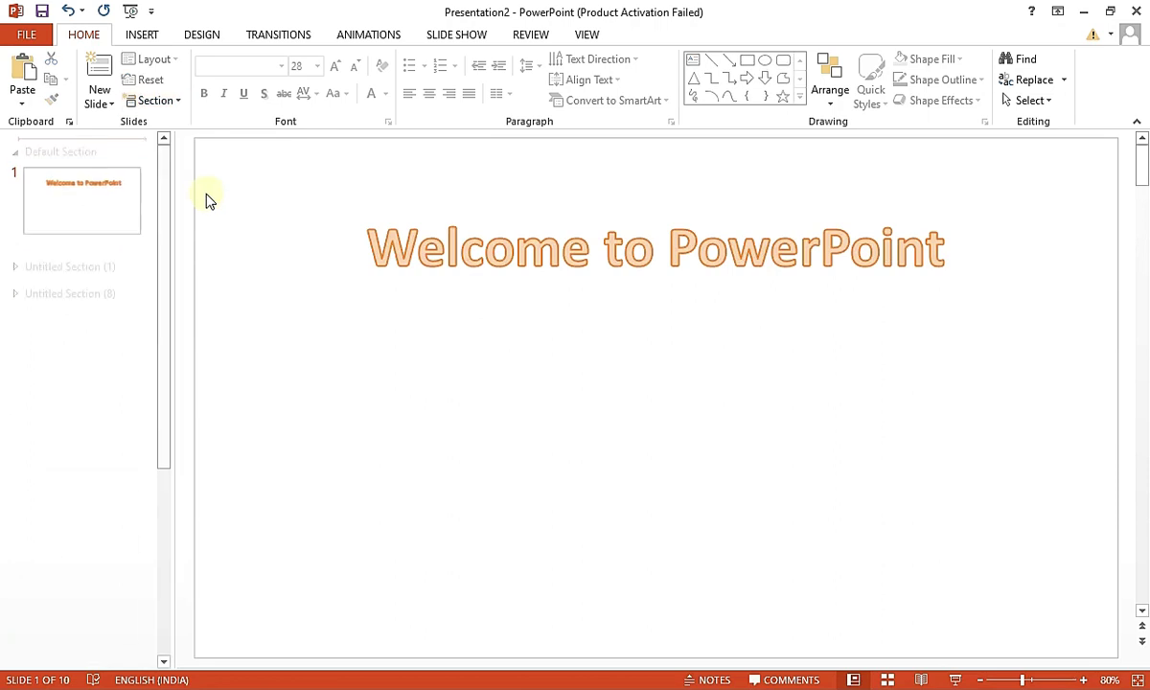
click(89, 199)
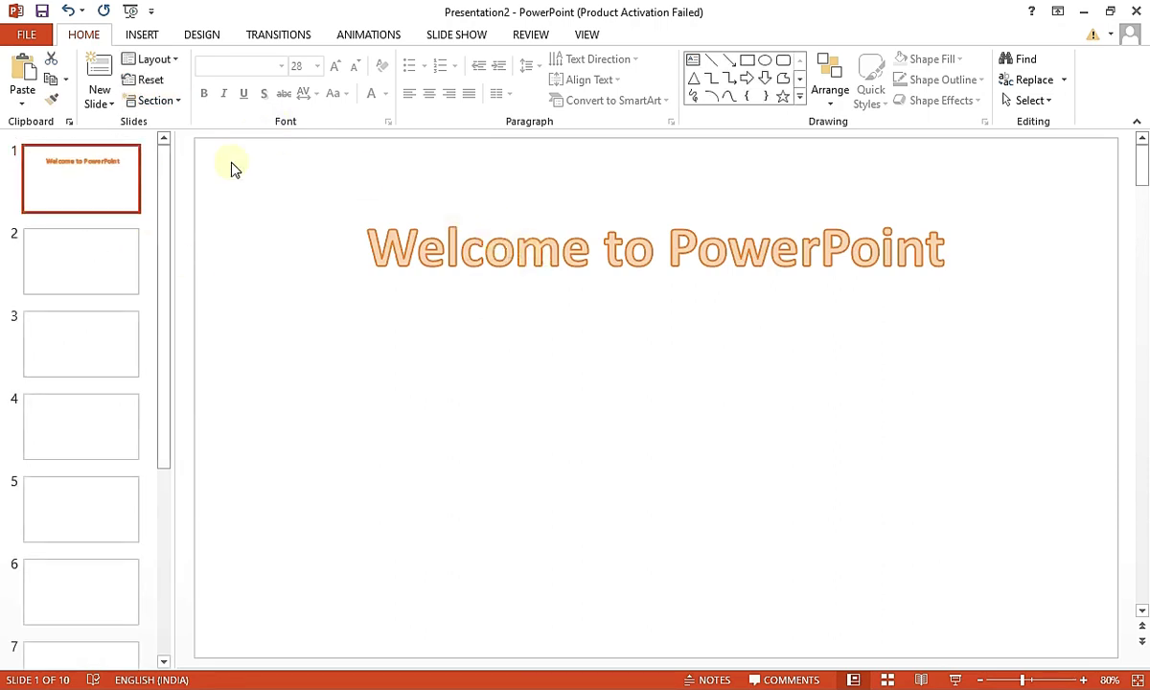
Add bulleted lines 122, 123 and 1223 below the Welcome to PowerPoint title
click(446, 250)
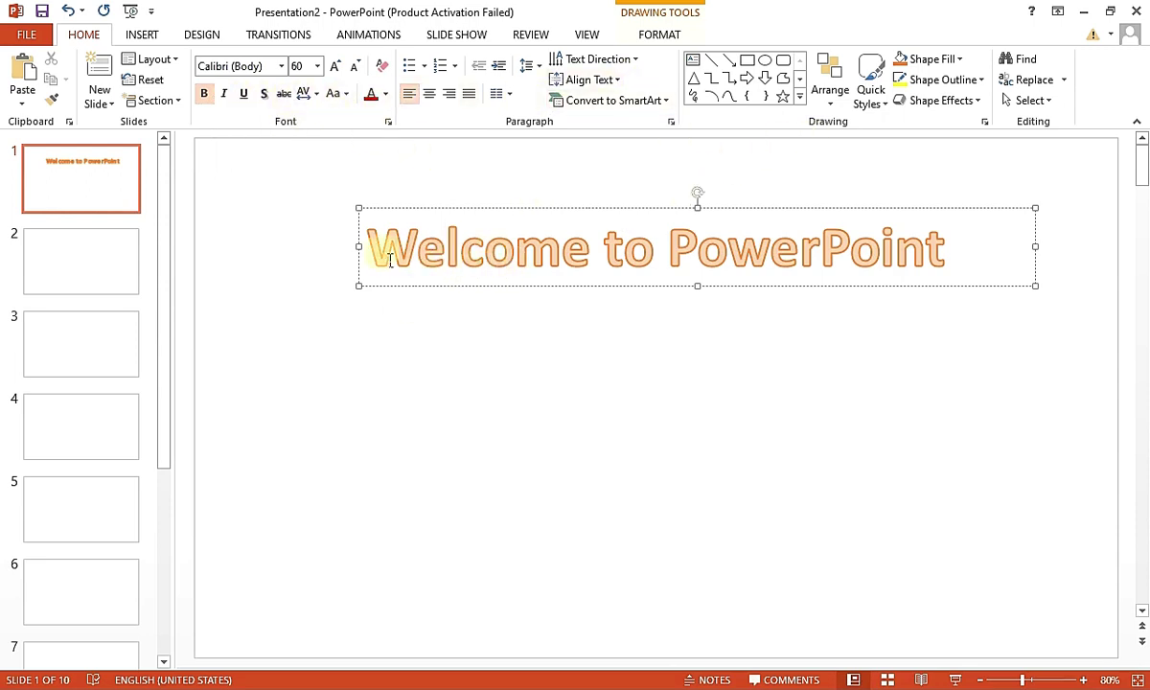
key(Escape)
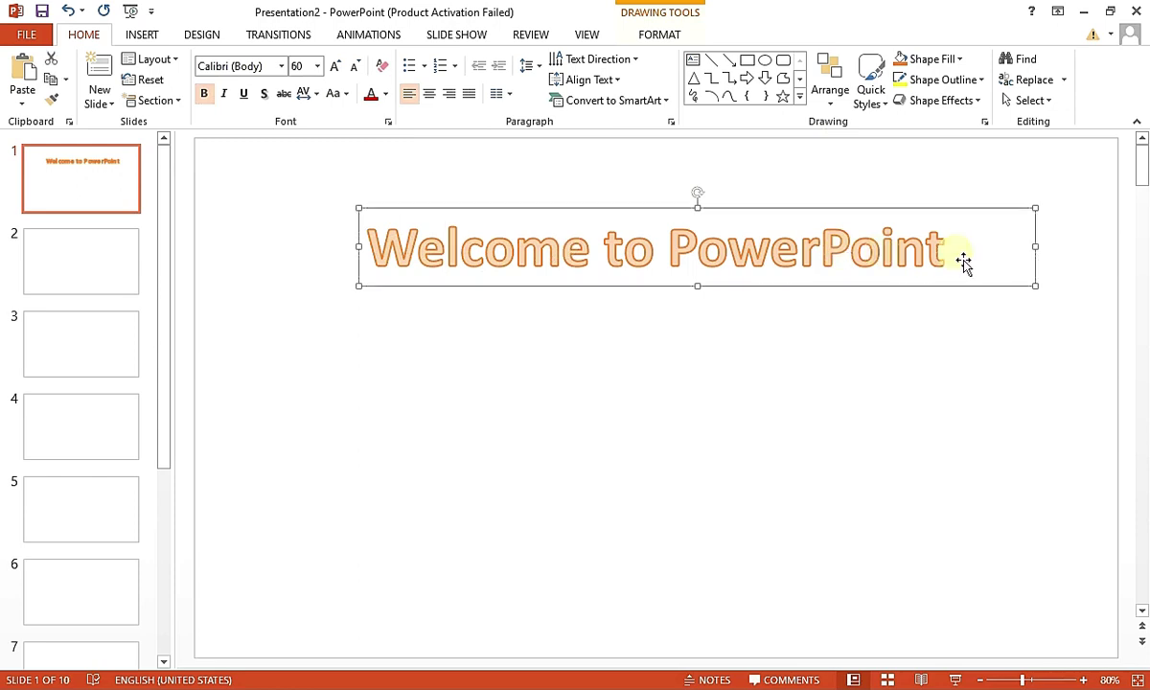
click(946, 257)
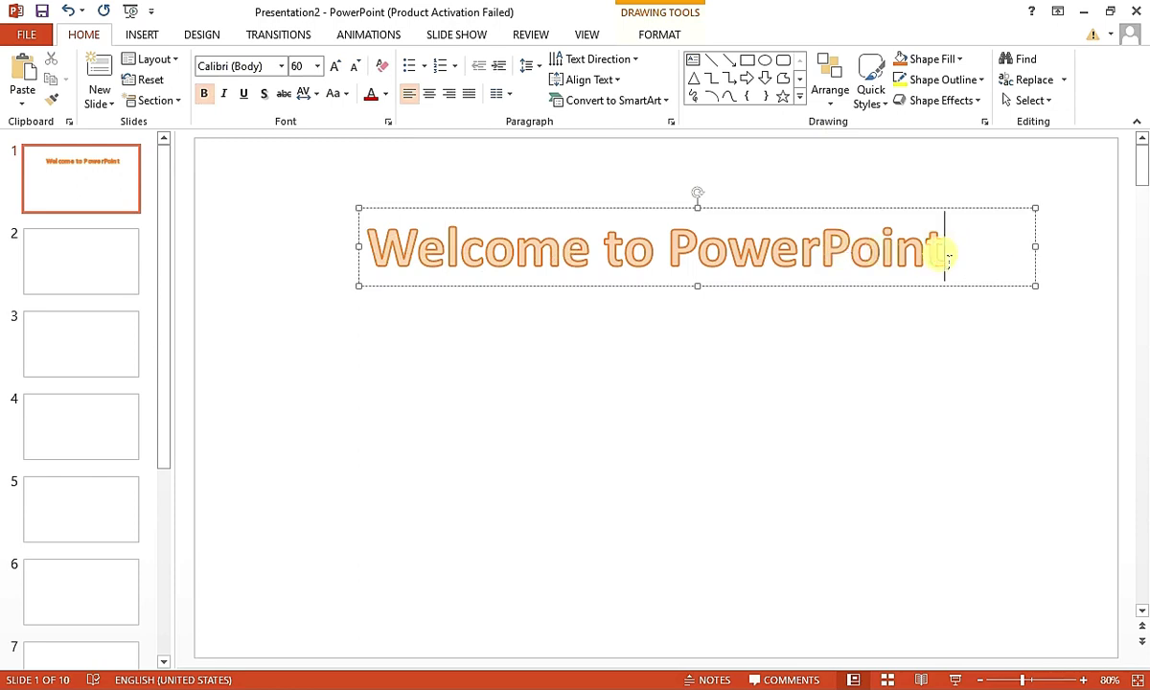
key(Return)
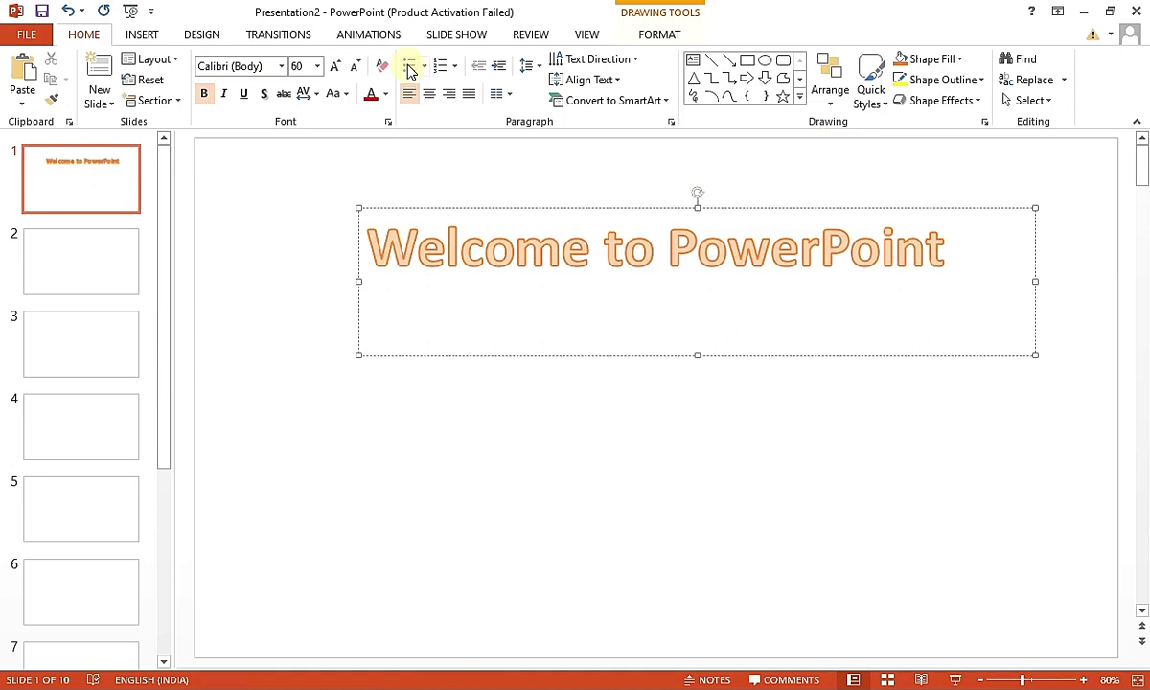
click(410, 65)
text(1)
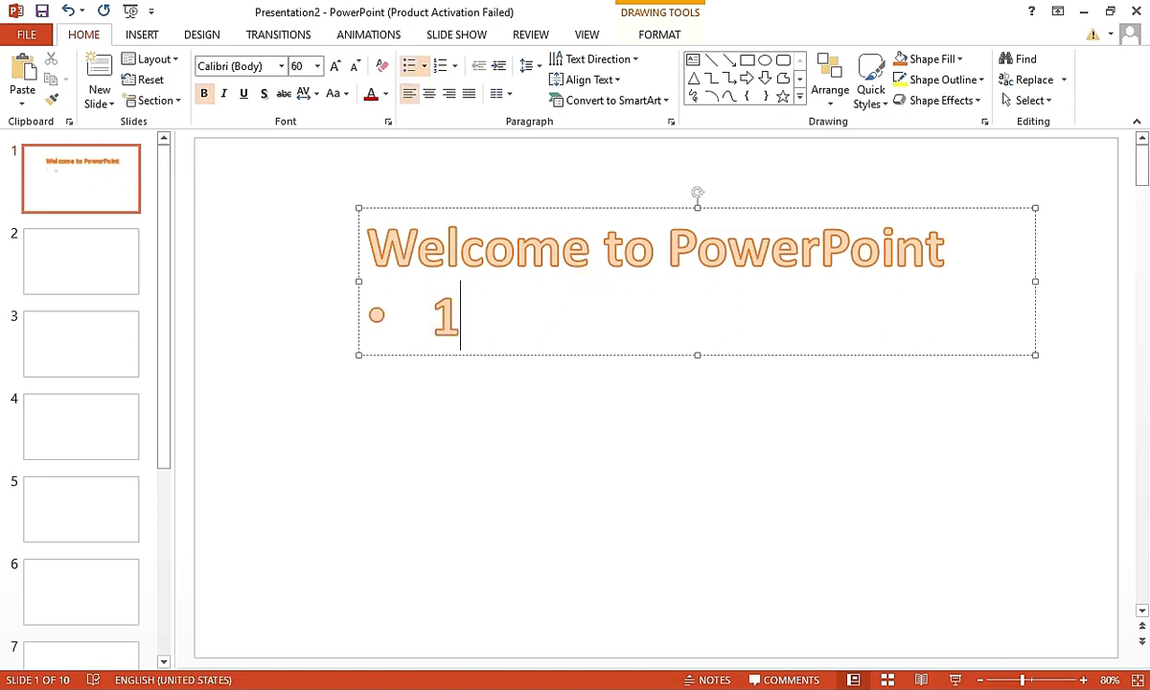
text(22)
key(Return)
text(1)
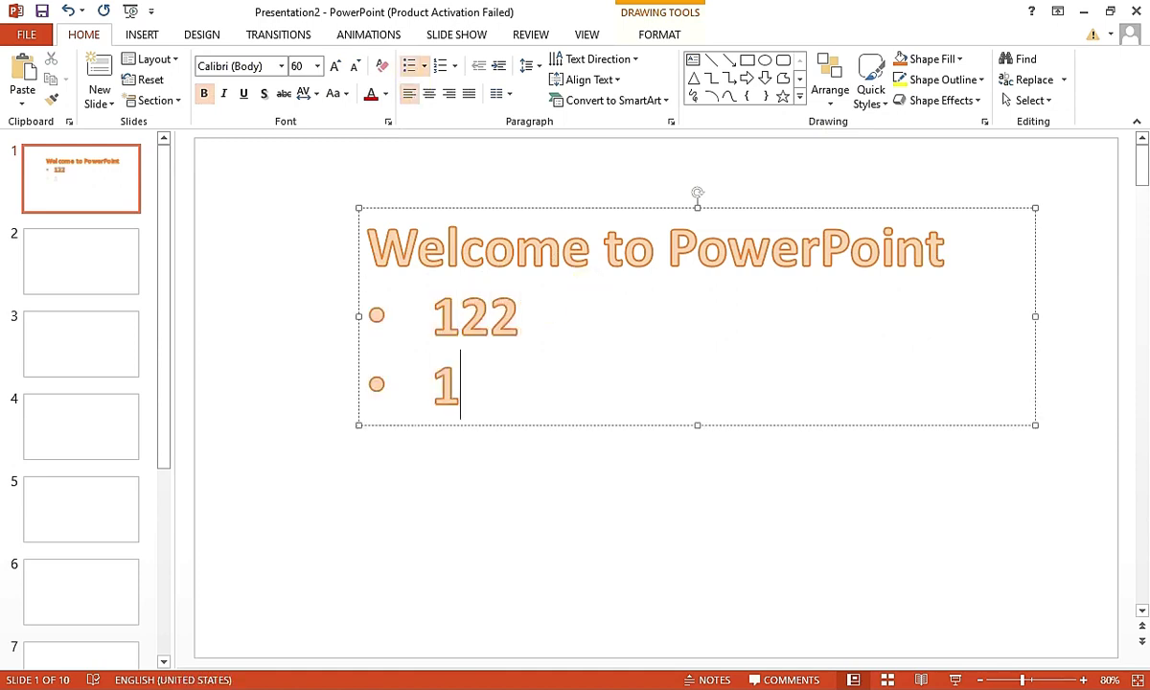
text(23)
key(Return)
text(1223)
key(Return)
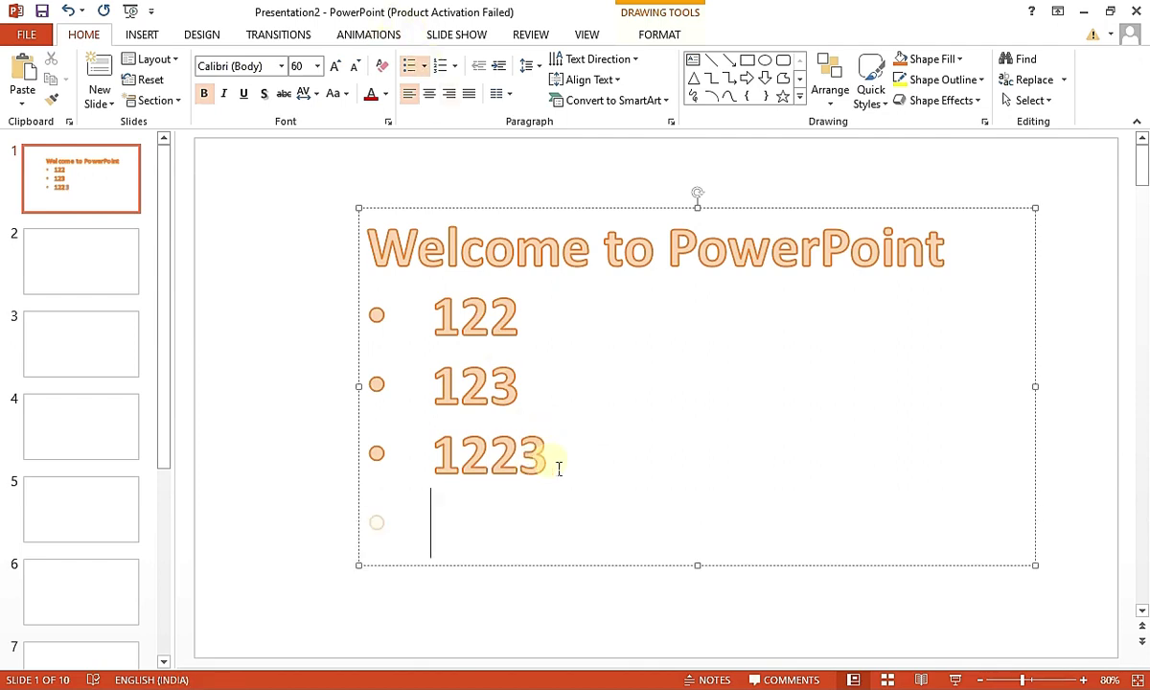
Switch the bullets to numbering and add 456563 as a fourth item after 1223
drag(469, 441, 380, 326)
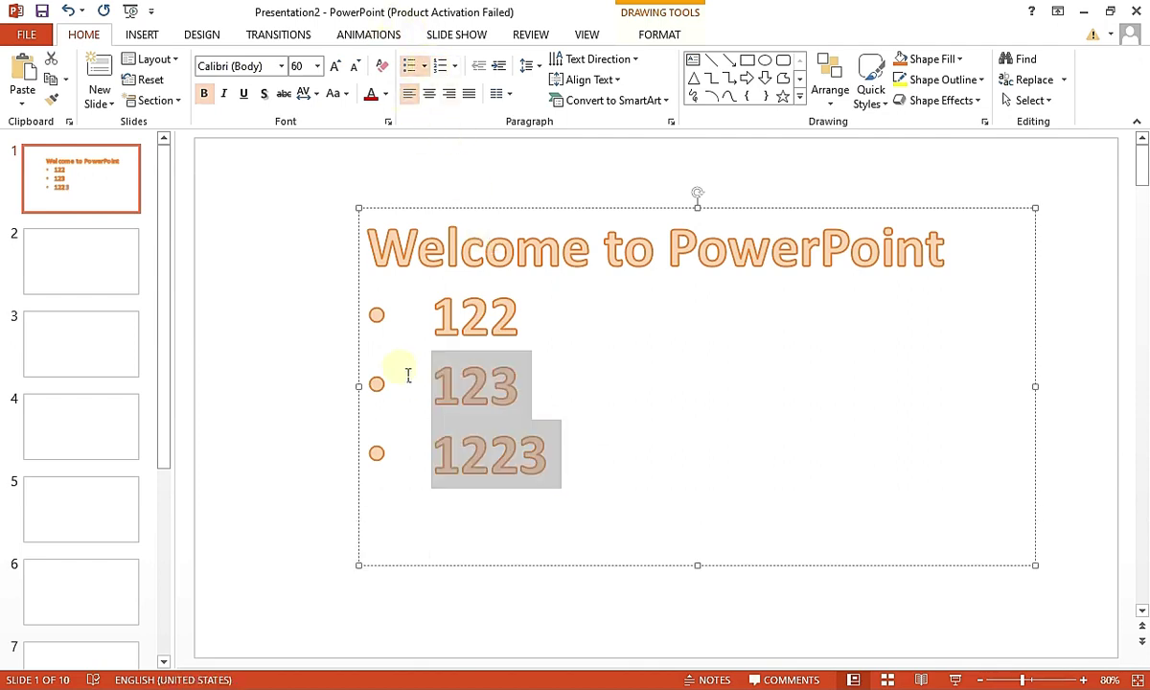
click(439, 68)
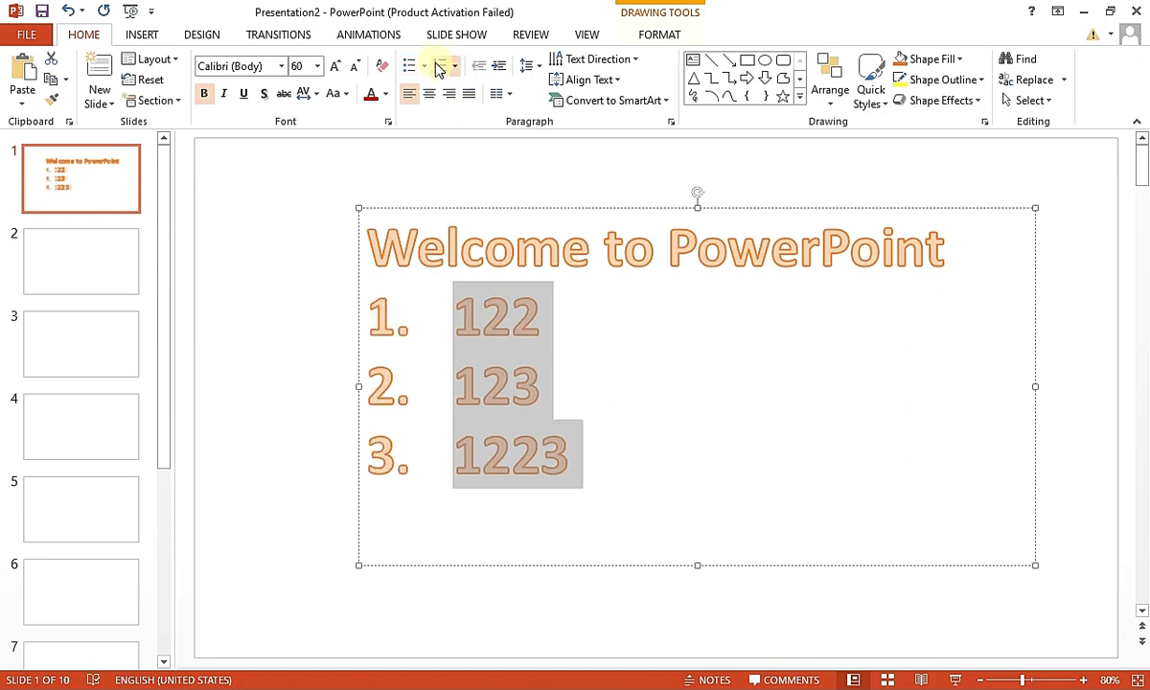
click(610, 443)
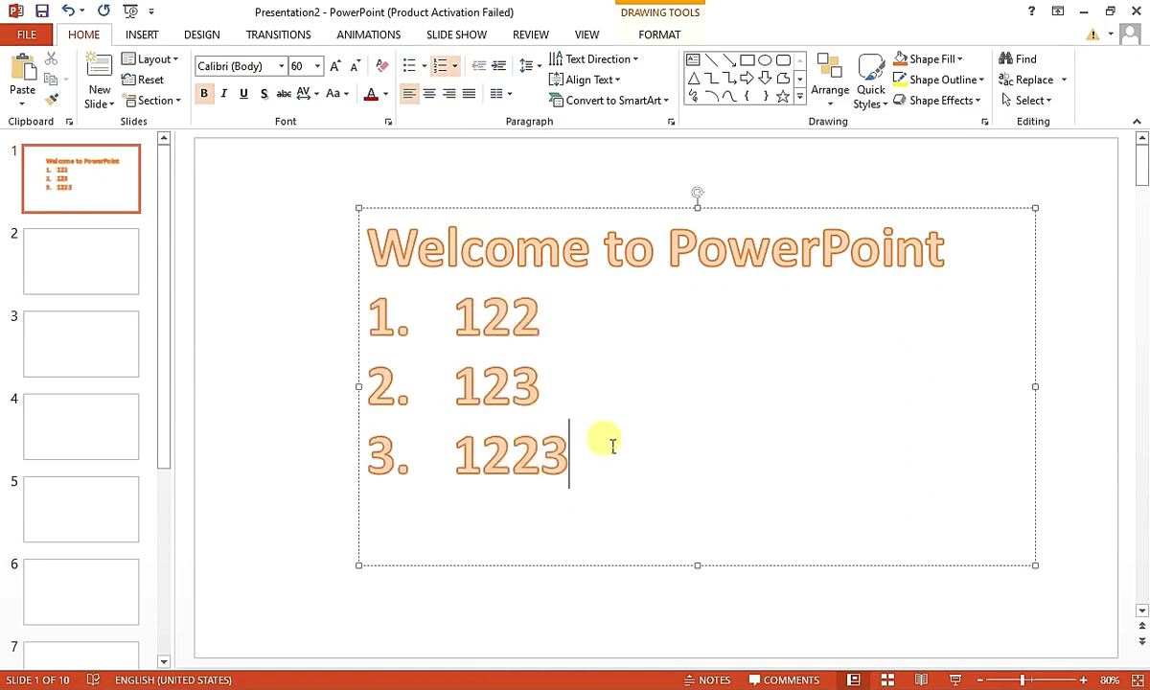
key(Return)
text(45)
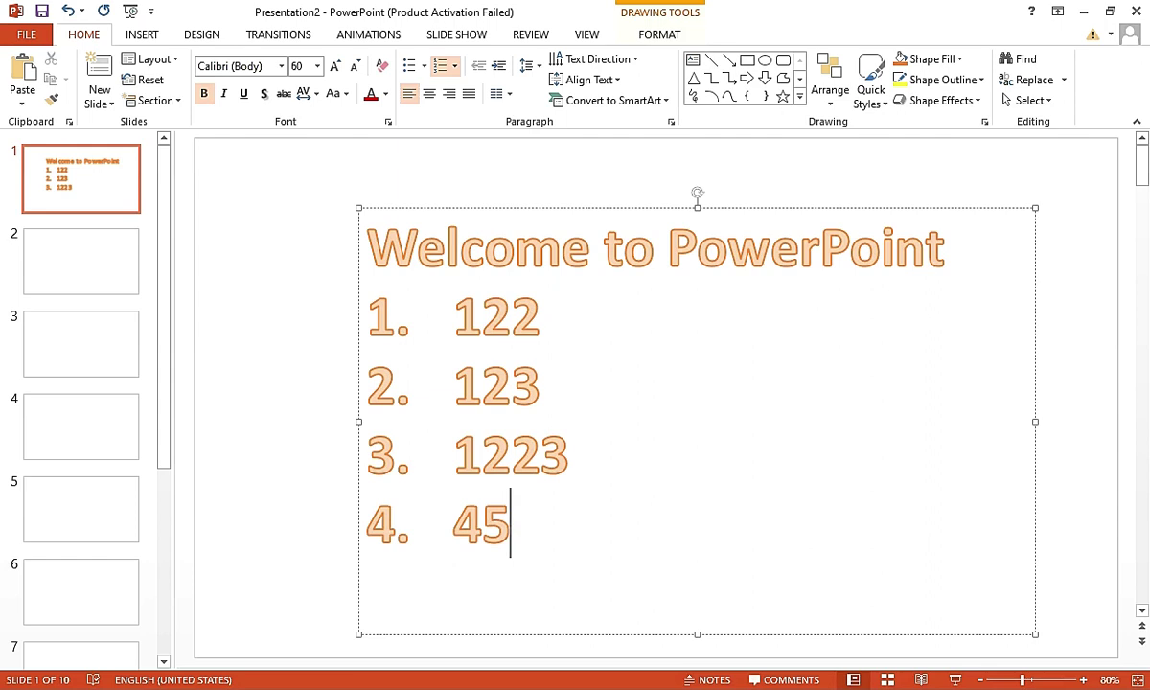
text(6563)
key(Return)
drag(629, 489, 310, 264)
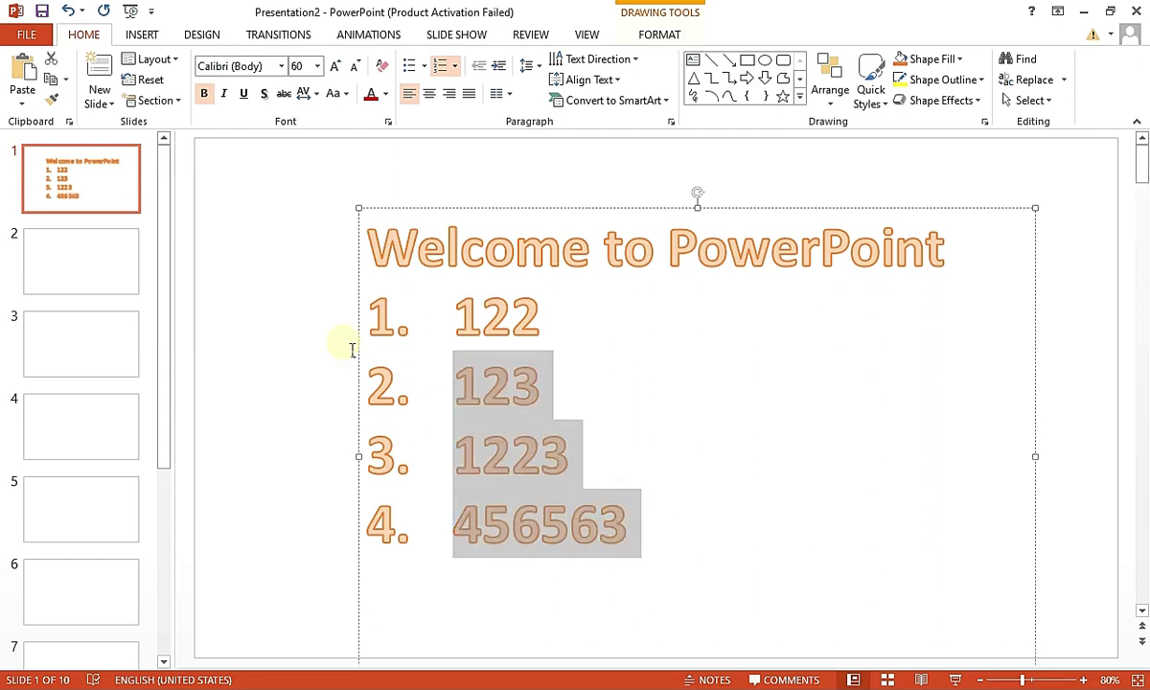
key(Right)
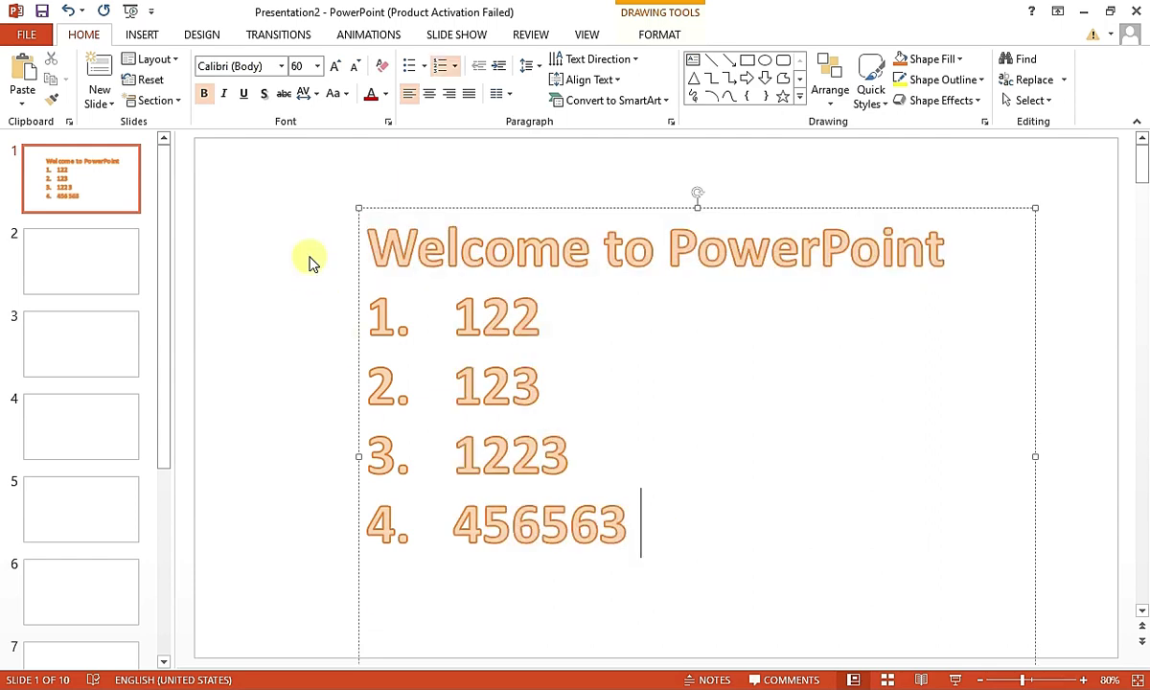
Make all the slide text left-aligned and red
drag(601, 523, 347, 259)
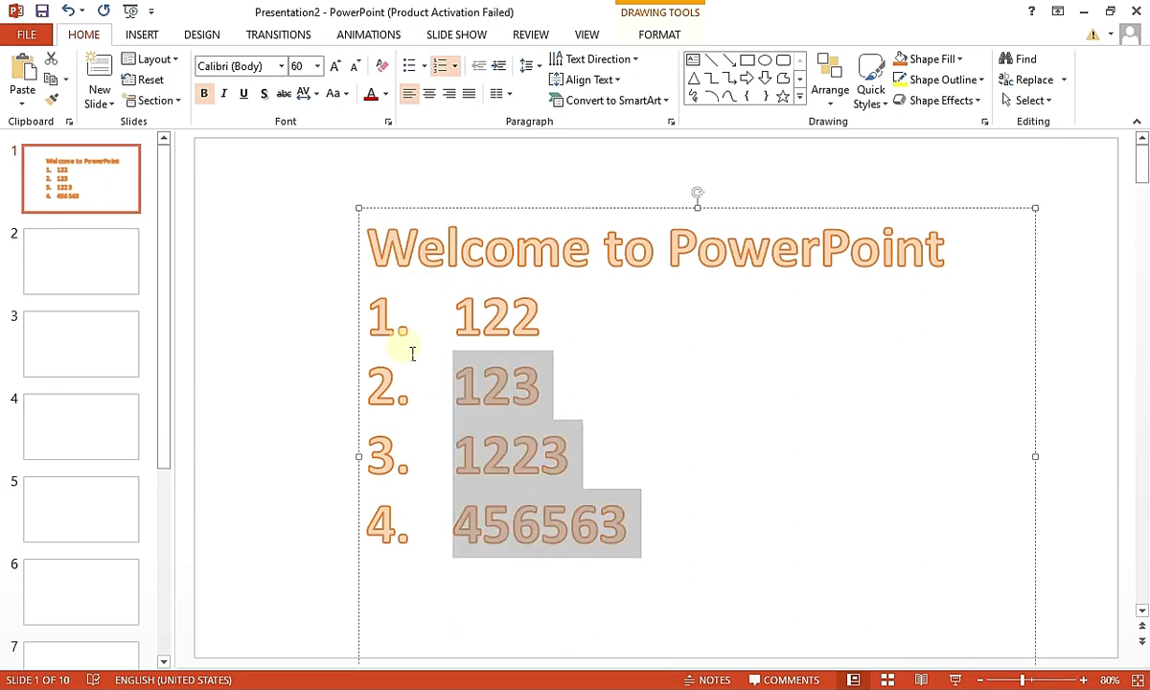
click(429, 93)
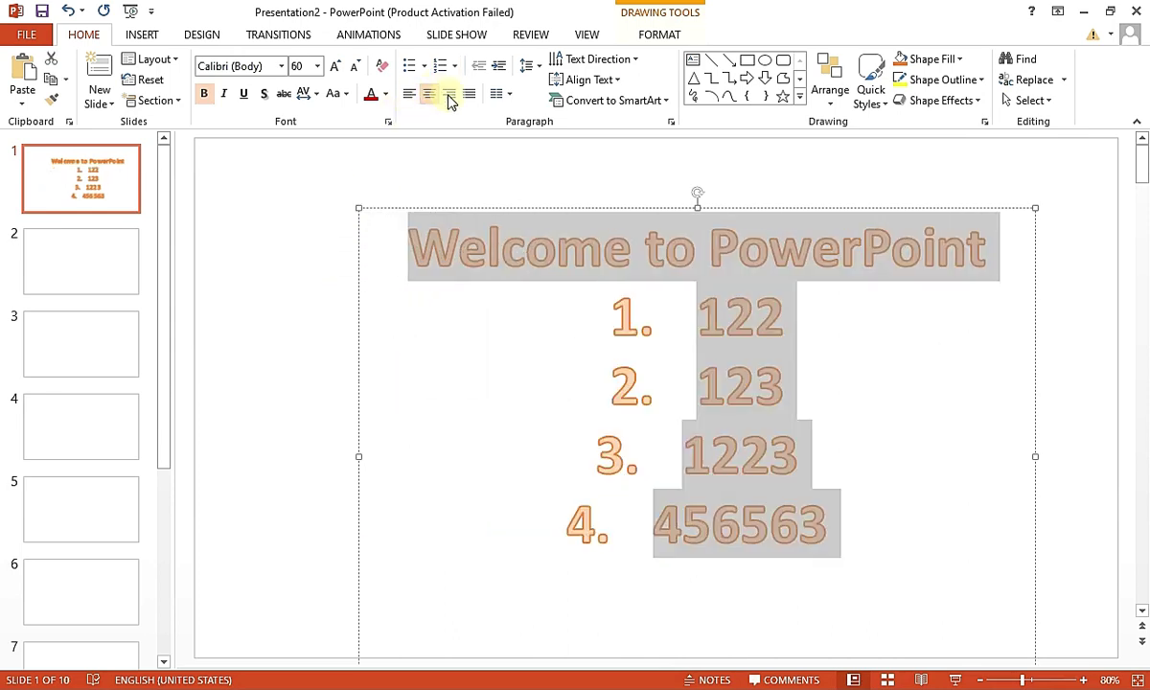
click(449, 95)
click(409, 96)
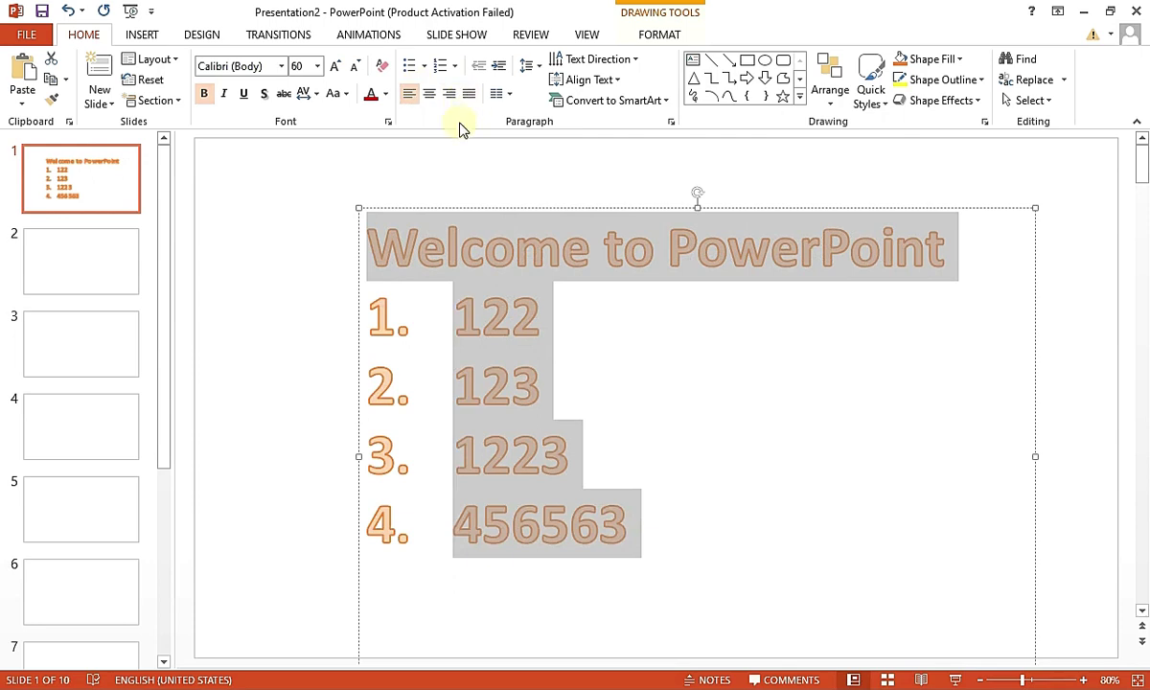
click(373, 98)
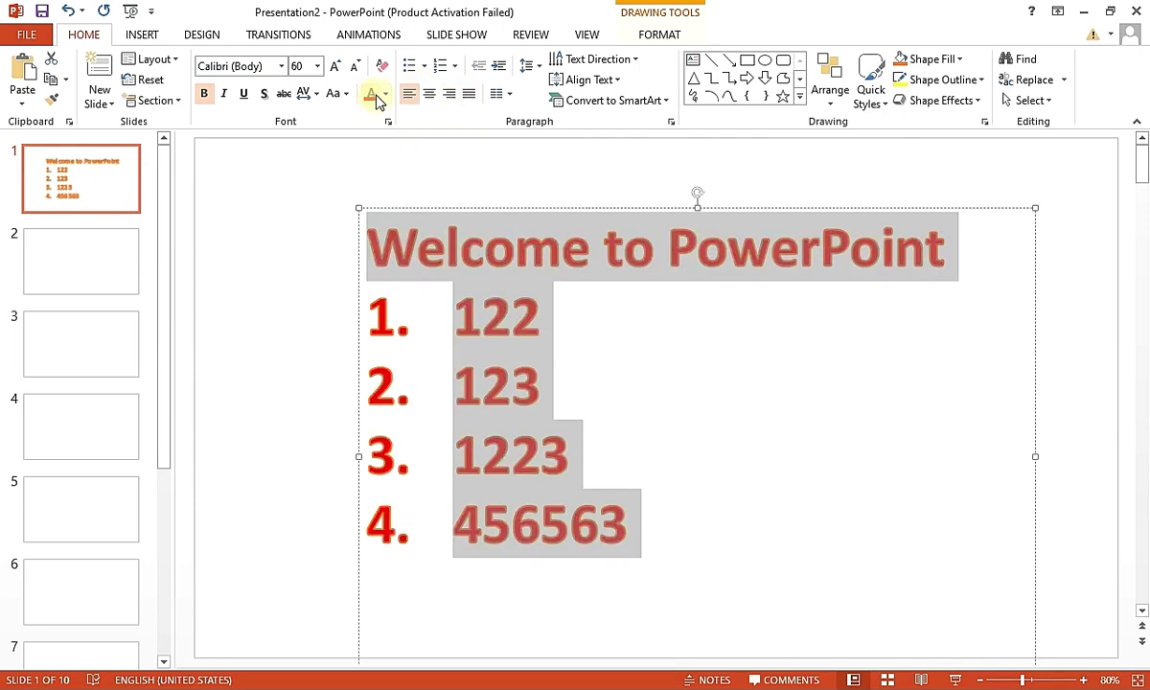
Adjust the text size through 72 and 40 pt, settling at about 36 pt
click(336, 67)
click(336, 67)
click(355, 68)
click(355, 67)
click(354, 67)
click(356, 67)
click(356, 67)
click(356, 67)
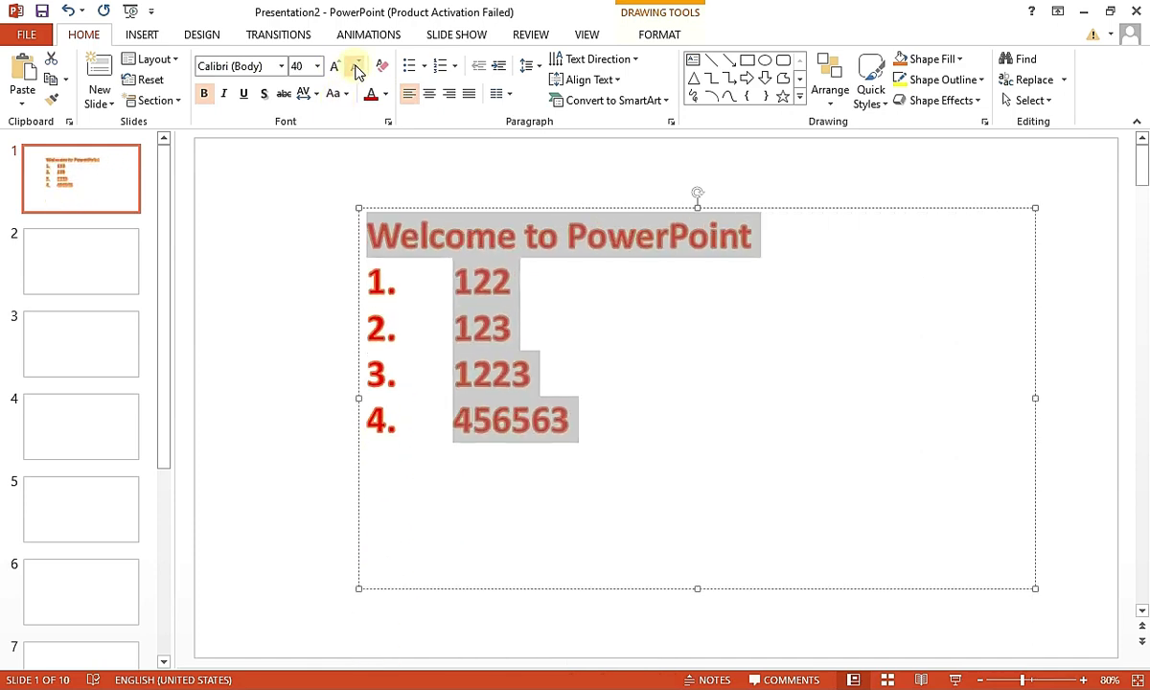
click(335, 67)
click(336, 67)
click(354, 67)
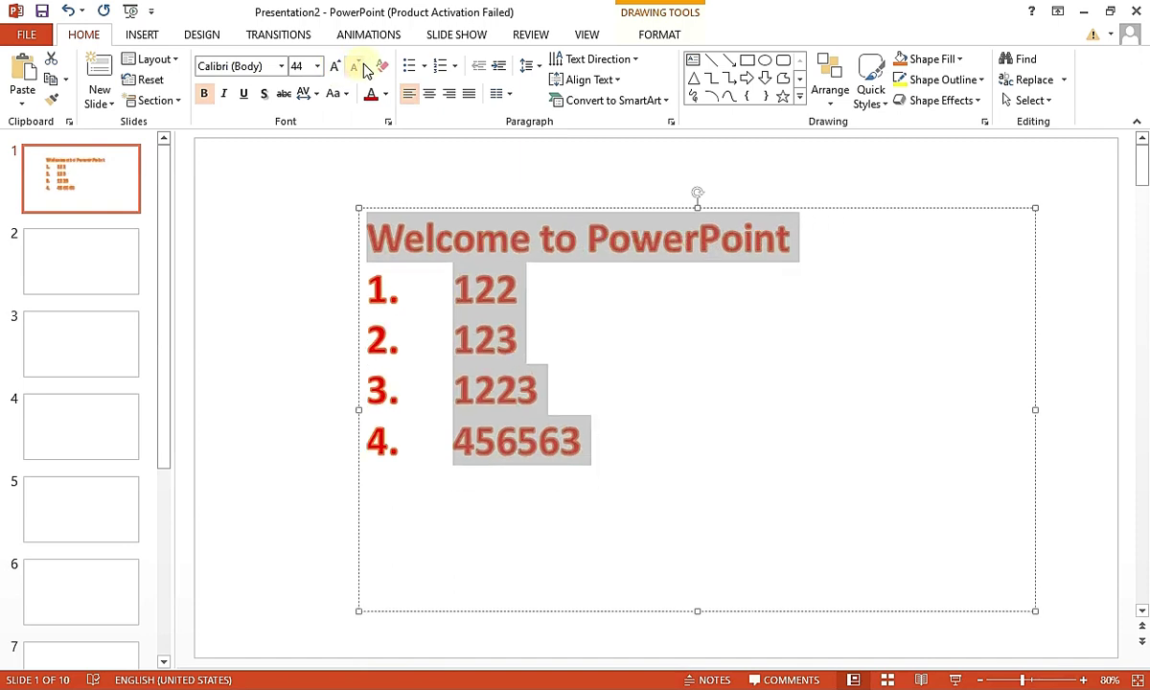
click(355, 67)
click(354, 67)
click(333, 93)
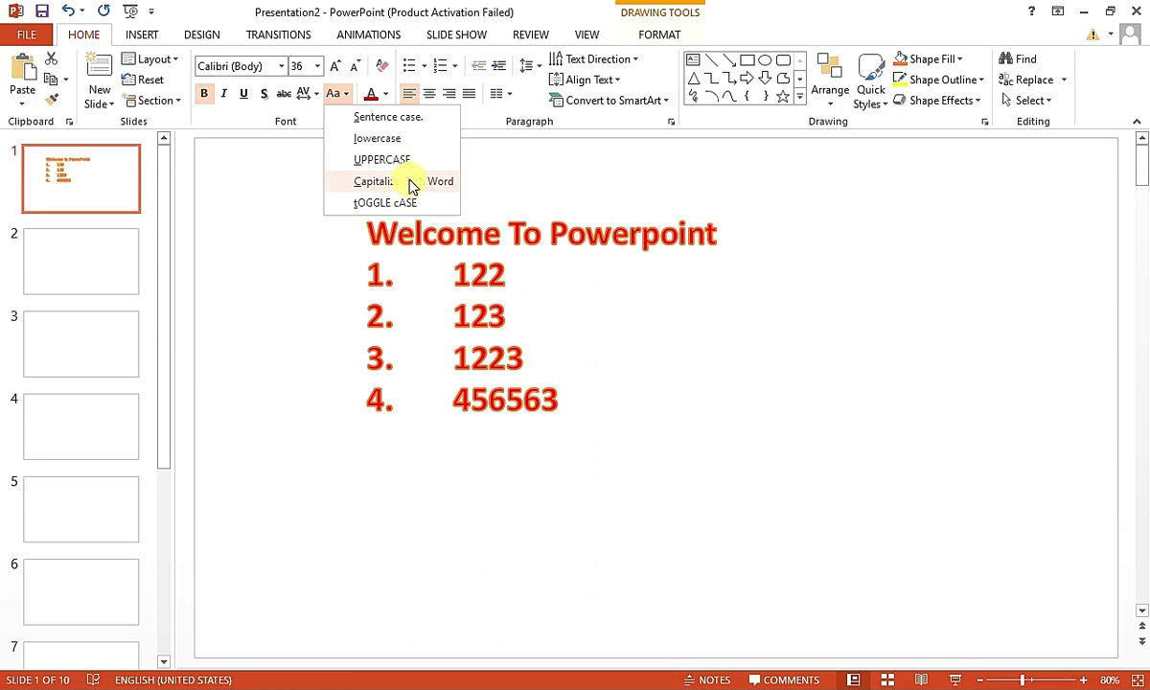
Capitalize each word of the text, keeping 123 at the top list level
click(412, 185)
click(508, 319)
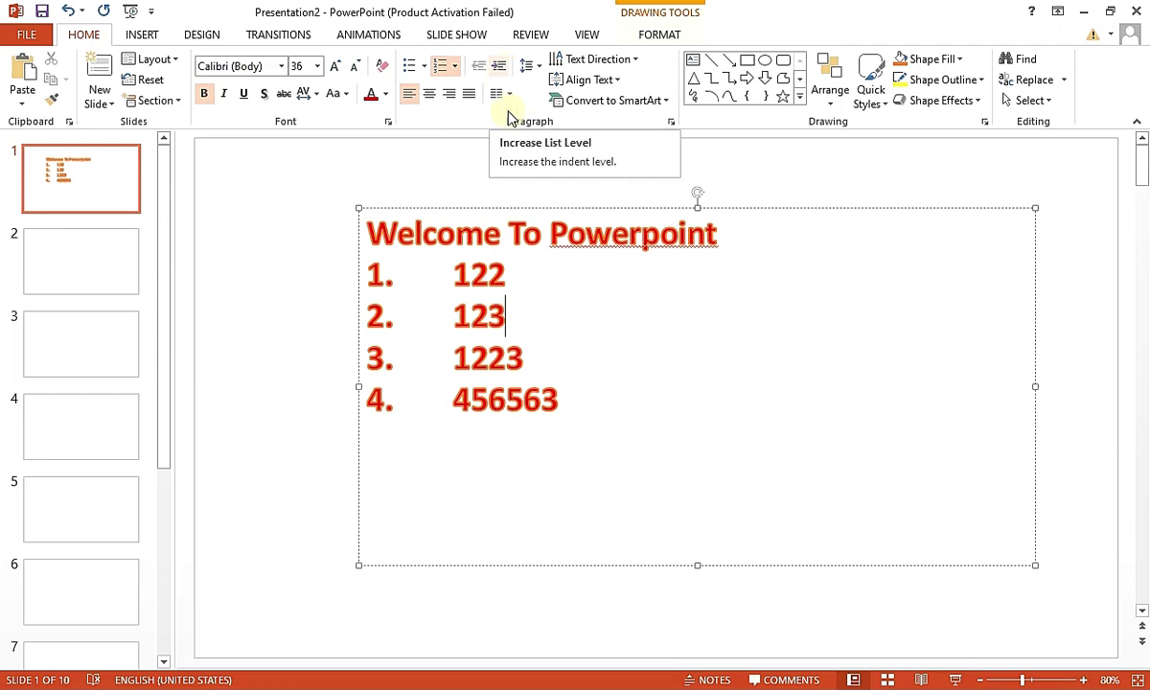
click(502, 66)
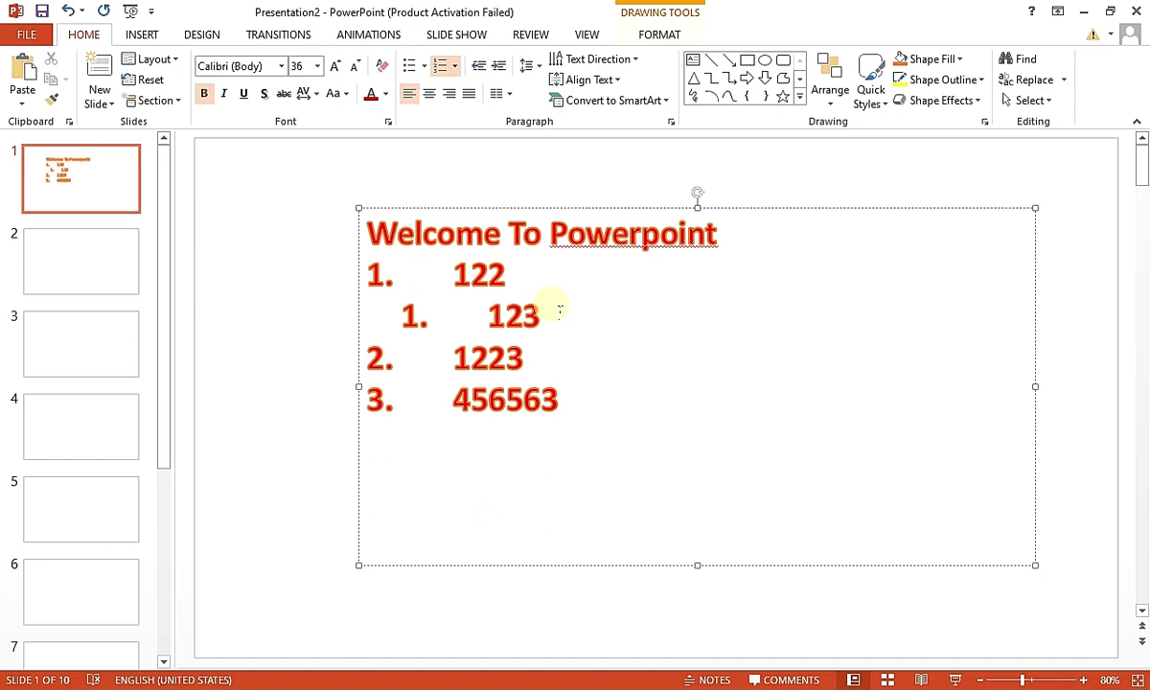
key(shift+Tab)
Keep the text horizontal and centre it vertically in its box with Align Text Middle
click(614, 60)
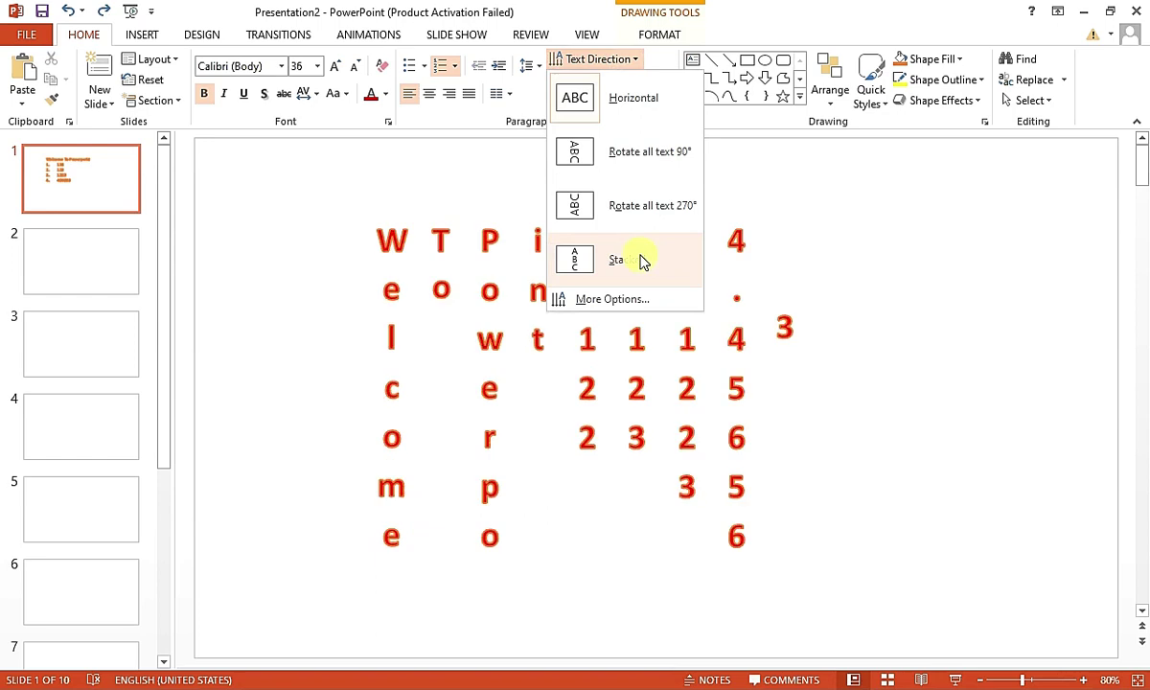
click(570, 99)
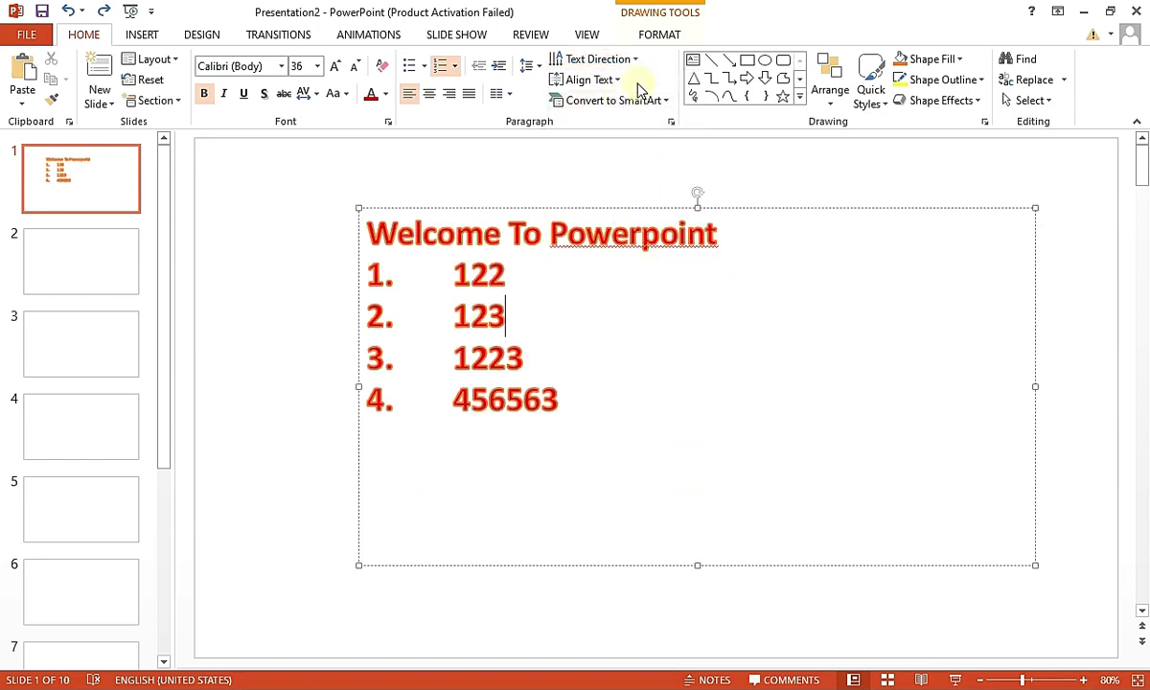
click(618, 83)
click(606, 179)
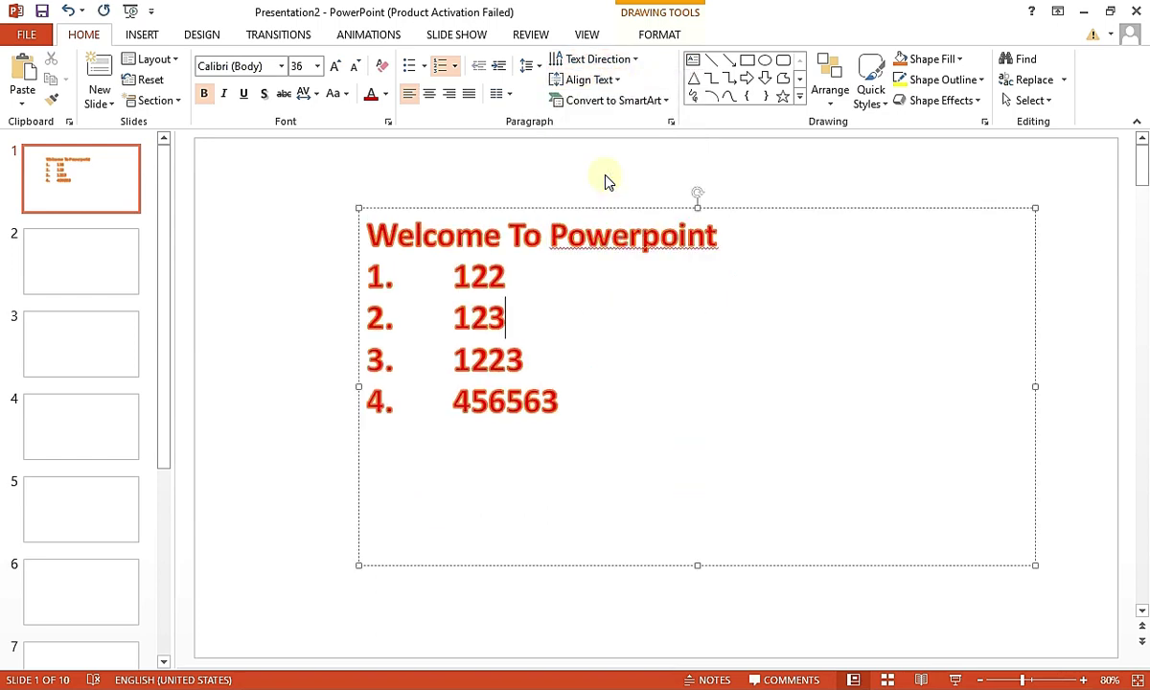
click(611, 100)
click(590, 80)
click(612, 170)
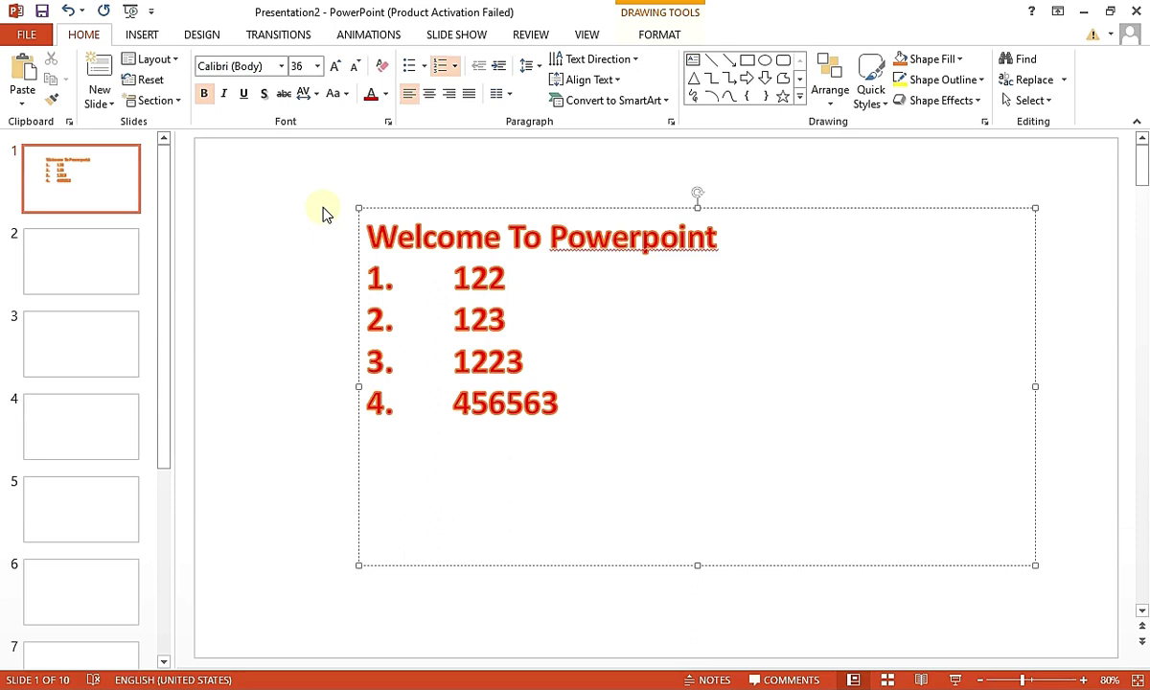
click(616, 105)
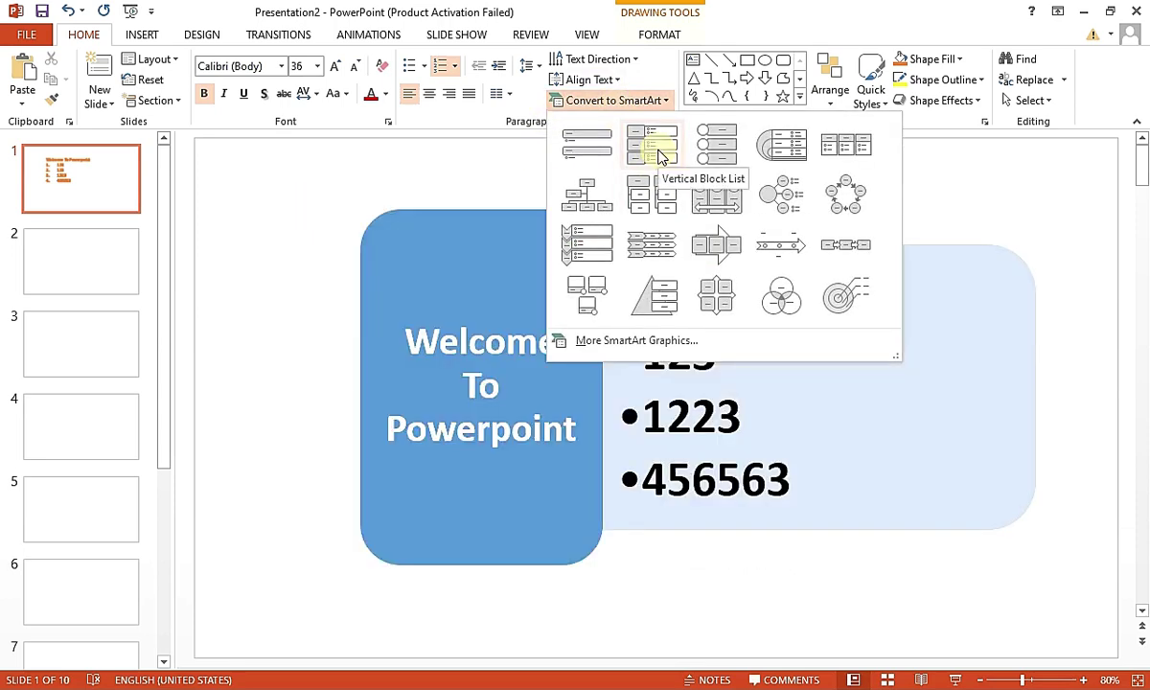
click(659, 156)
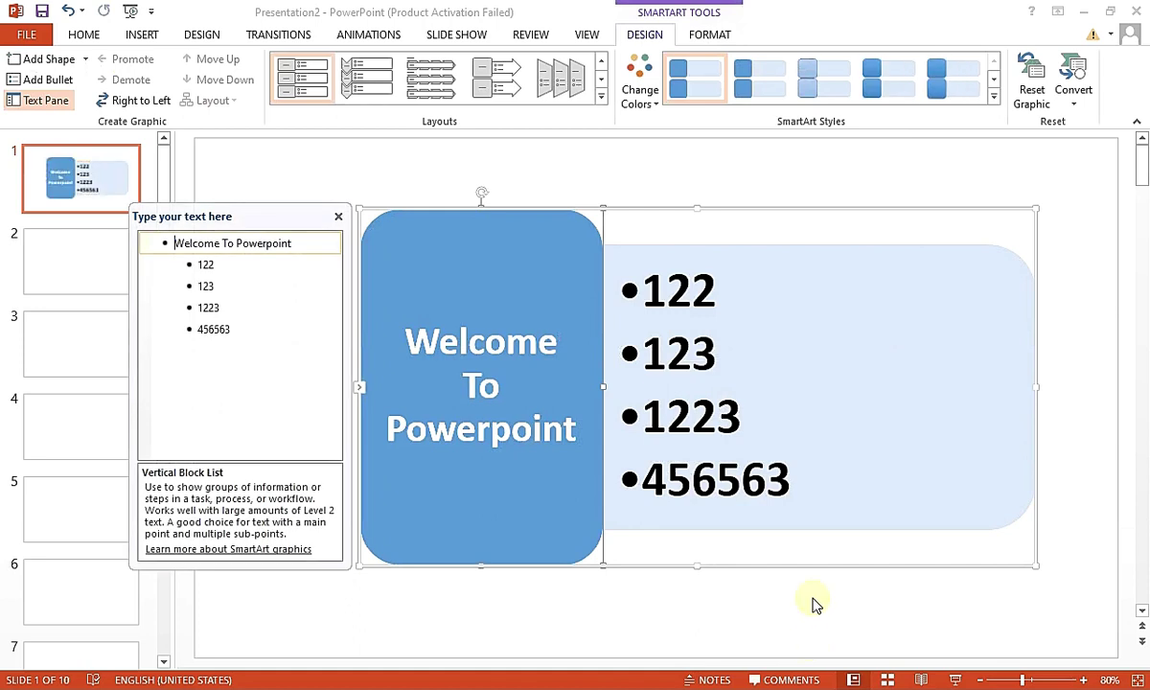
click(698, 621)
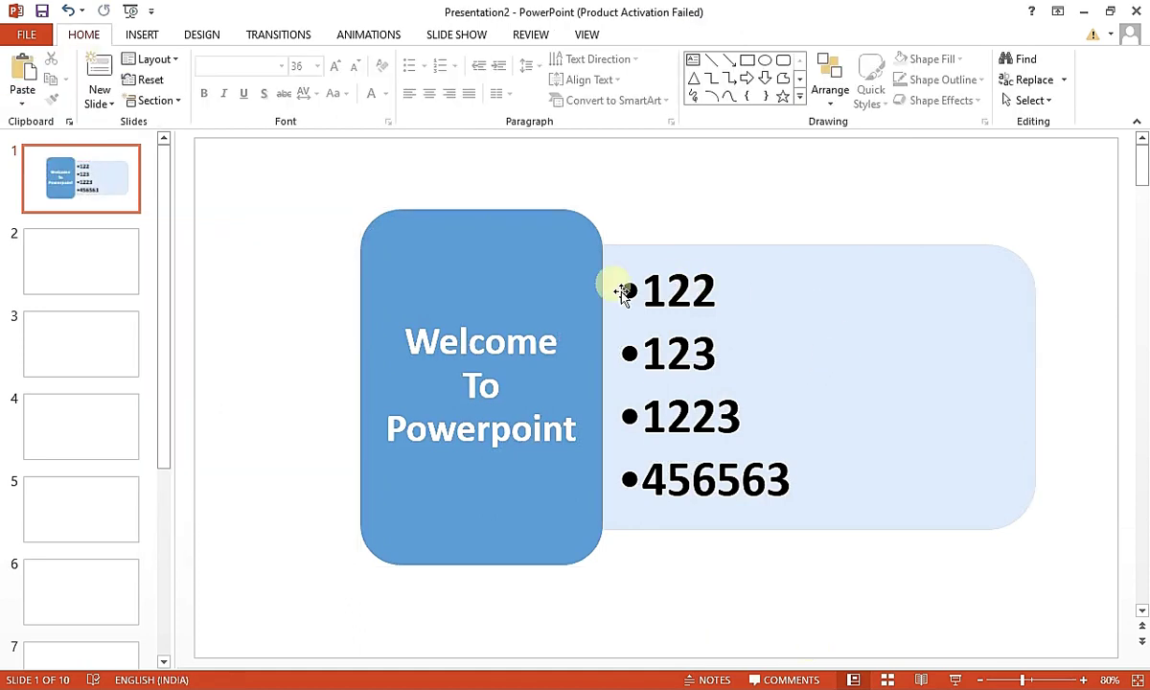
click(559, 278)
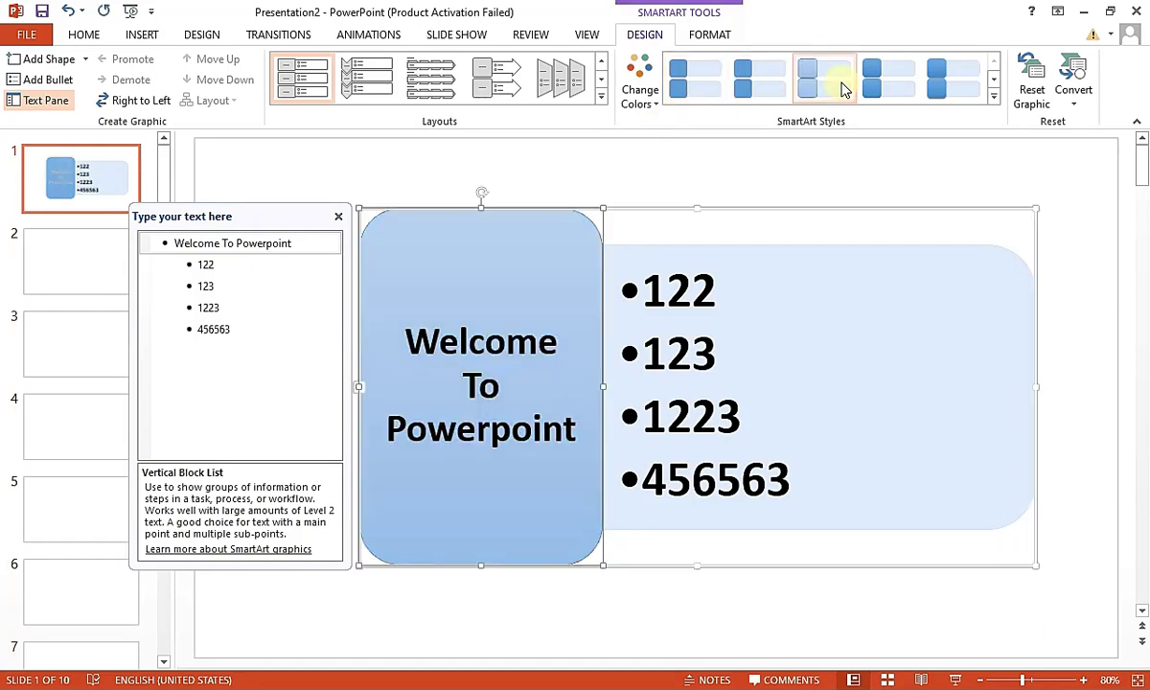
click(534, 278)
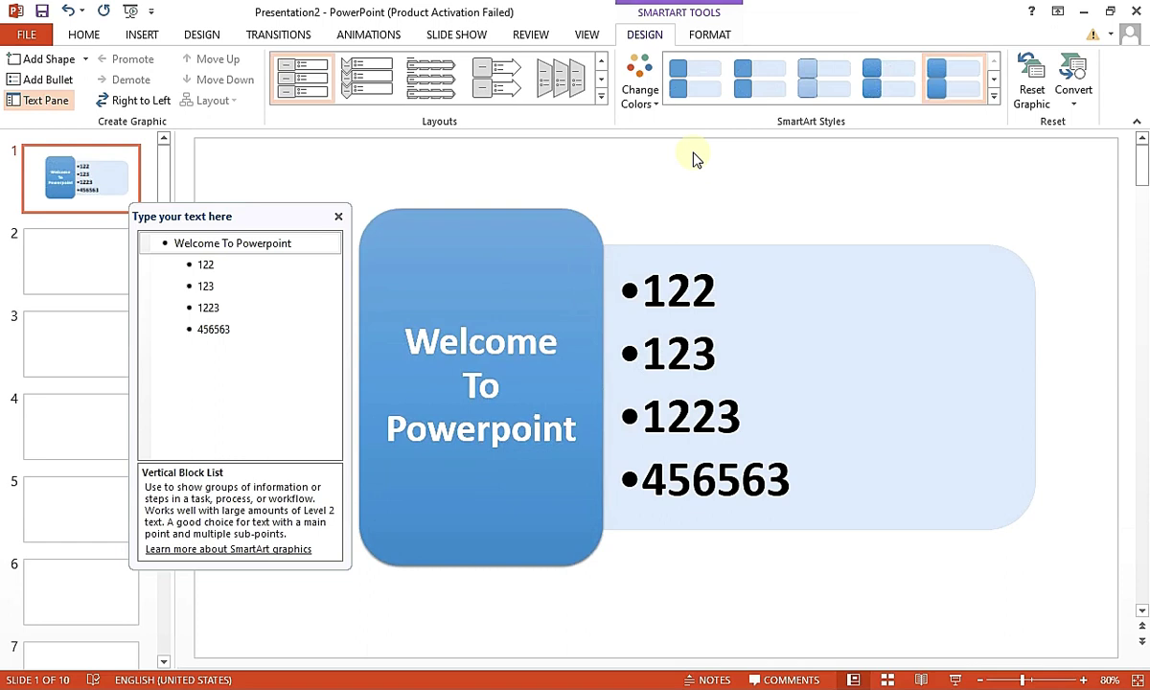
click(693, 159)
click(575, 345)
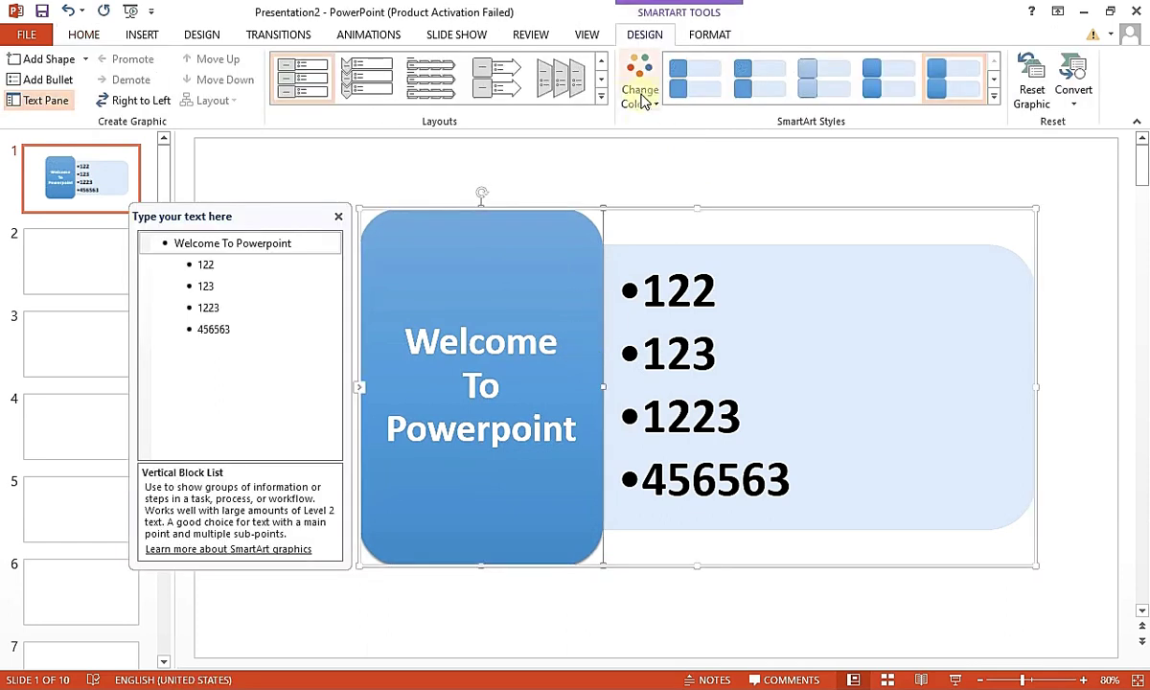
click(496, 88)
click(431, 81)
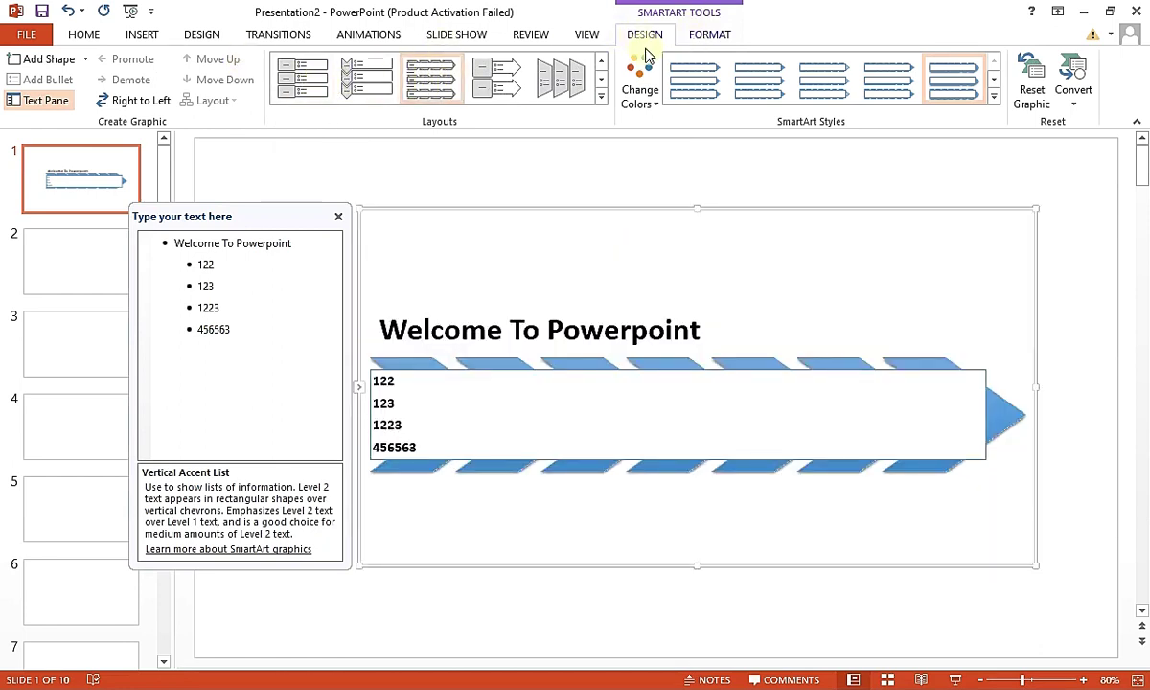
click(86, 37)
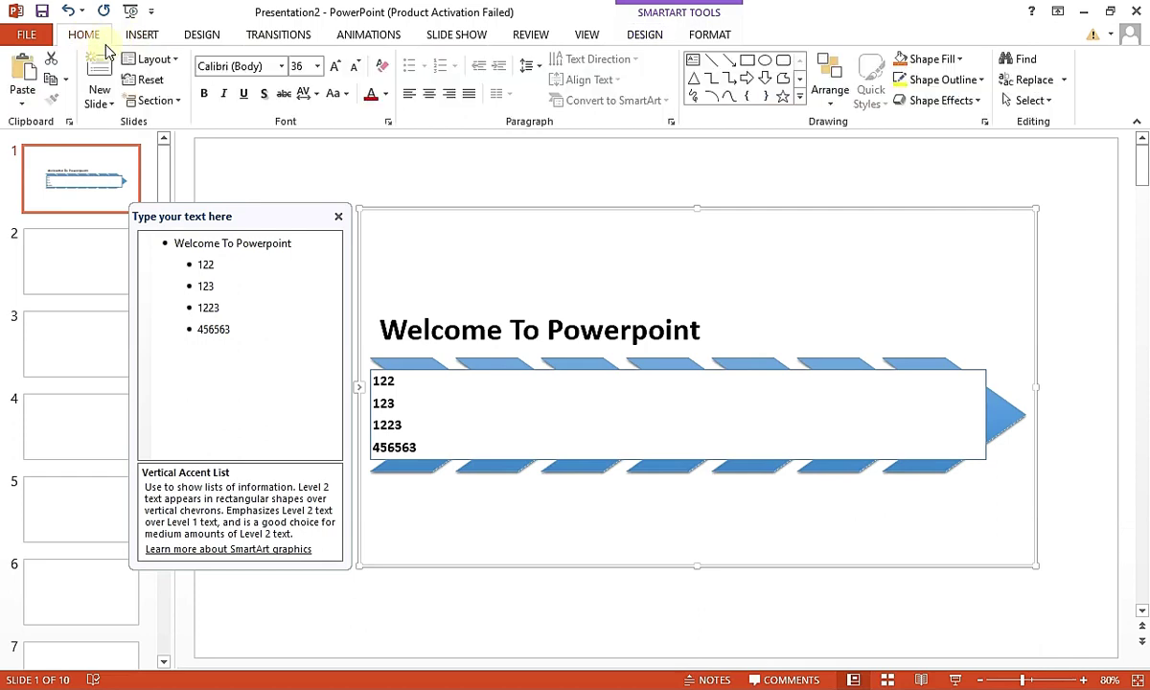
click(648, 368)
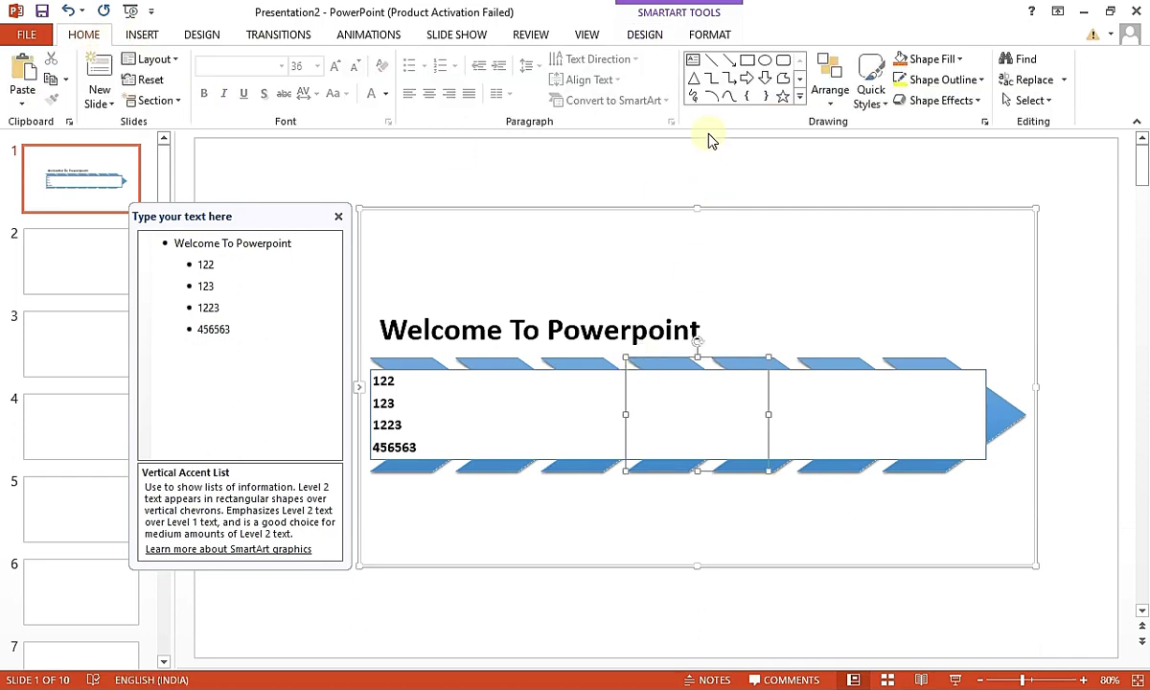
key(ctrl+z)
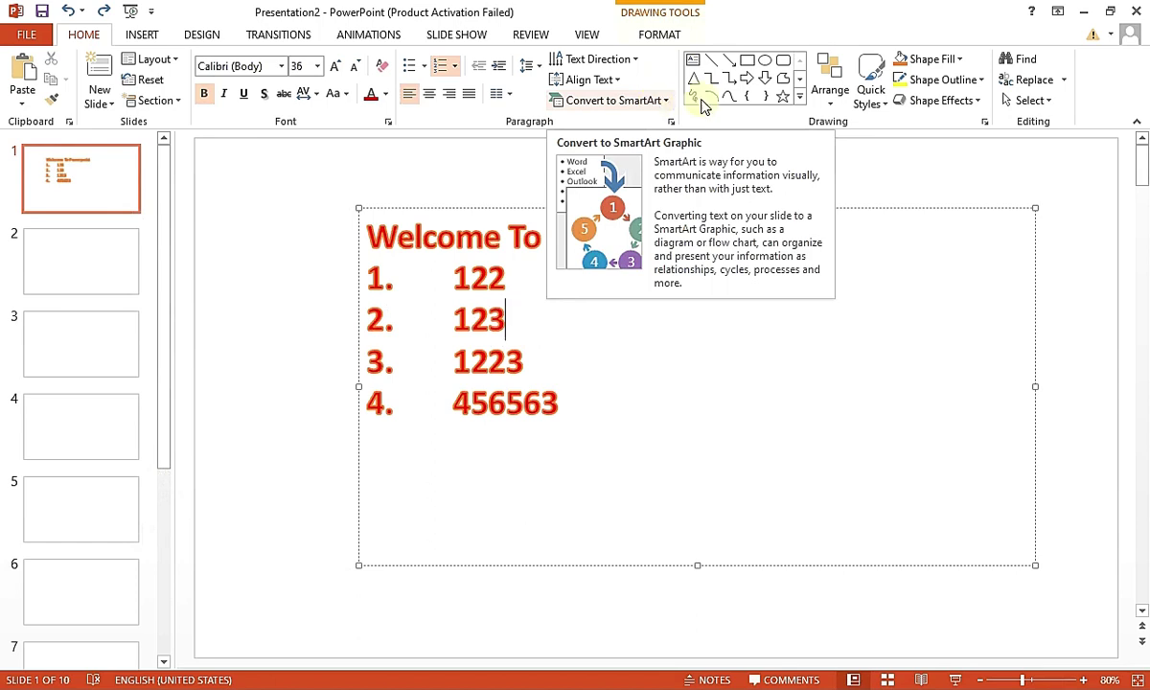
click(752, 61)
Draw a rectangle over the list and a right arrow, placing the arrow at the top-left edge
drag(496, 259, 944, 475)
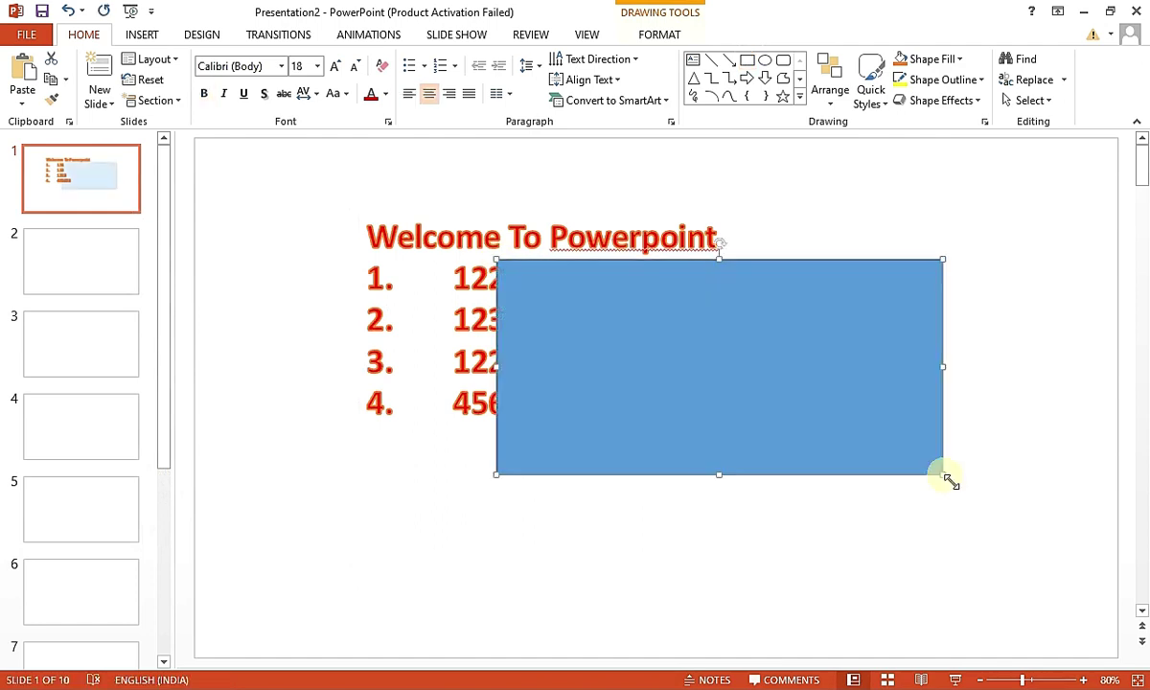
click(749, 80)
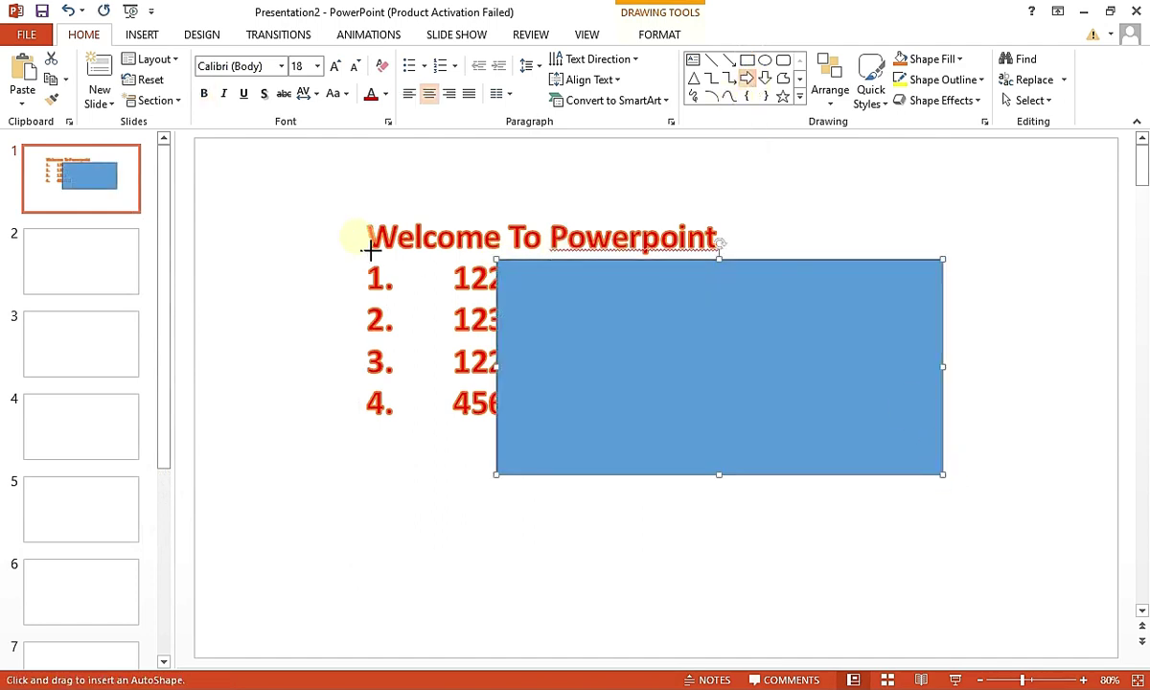
drag(336, 221, 668, 430)
drag(543, 349, 402, 267)
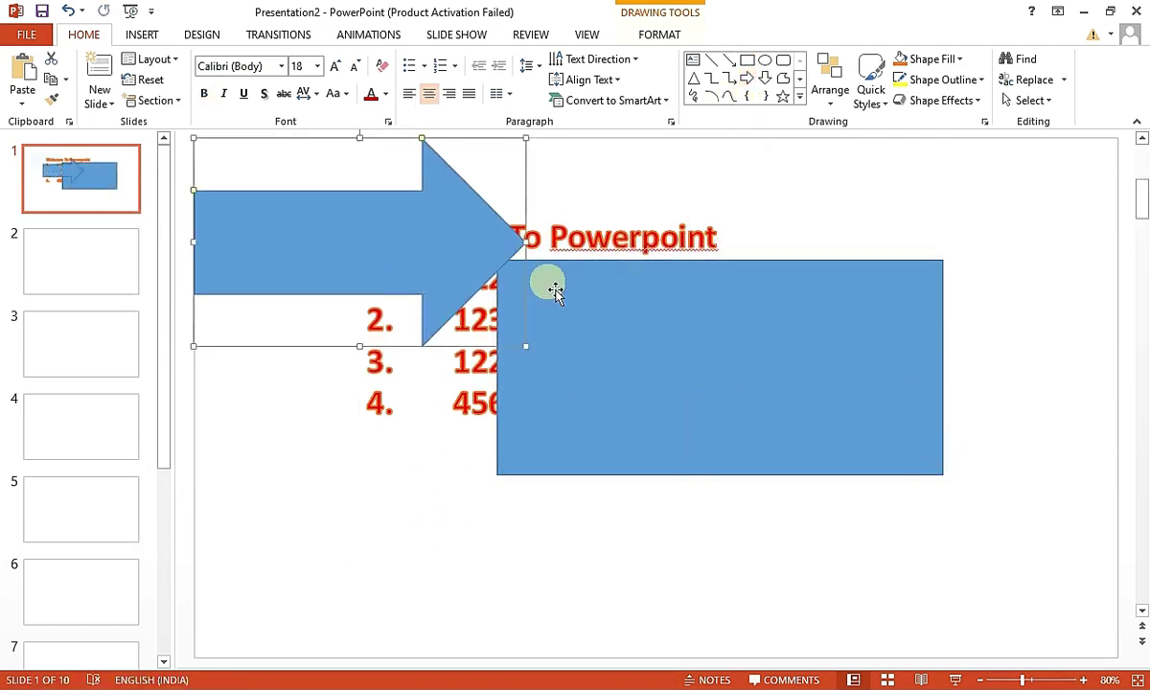
Draw a multi-point curve looping across the lower part of slide 1
click(730, 96)
click(285, 396)
click(642, 630)
click(638, 523)
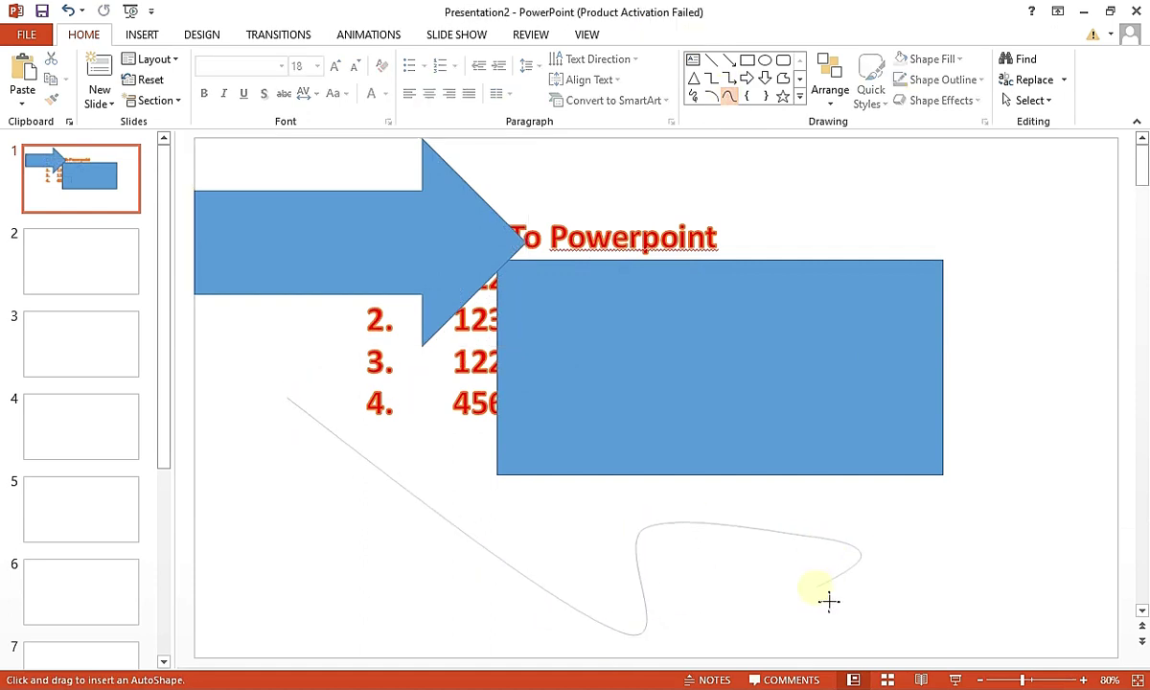
double_click(739, 577)
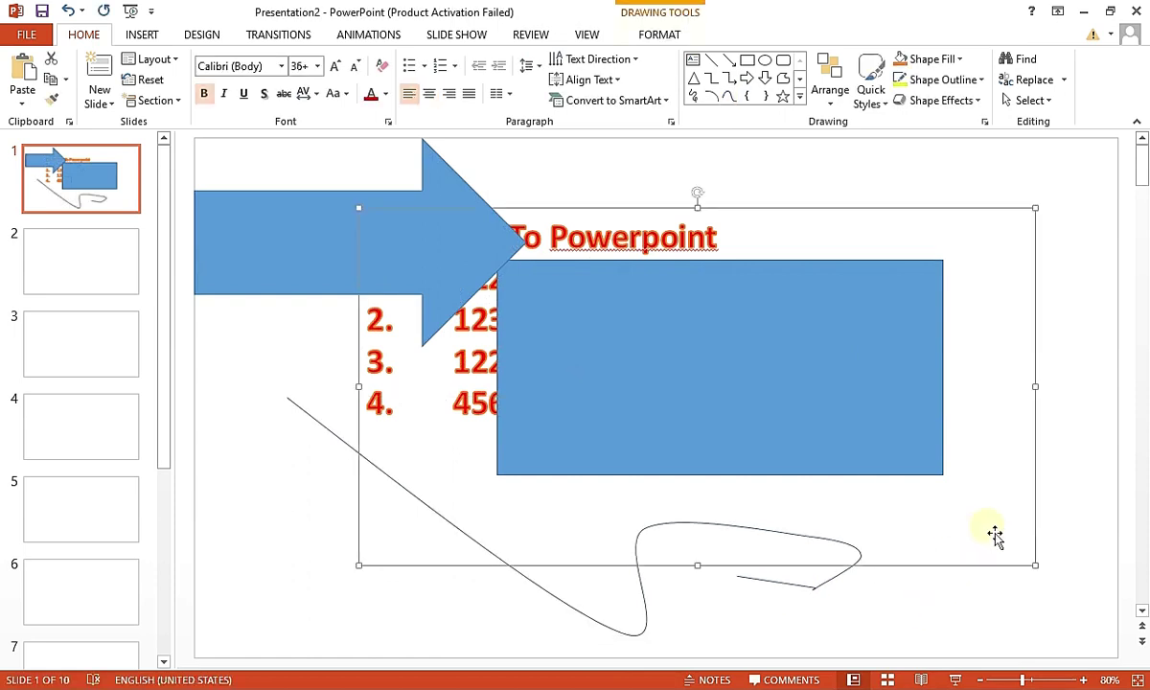
click(618, 609)
click(645, 618)
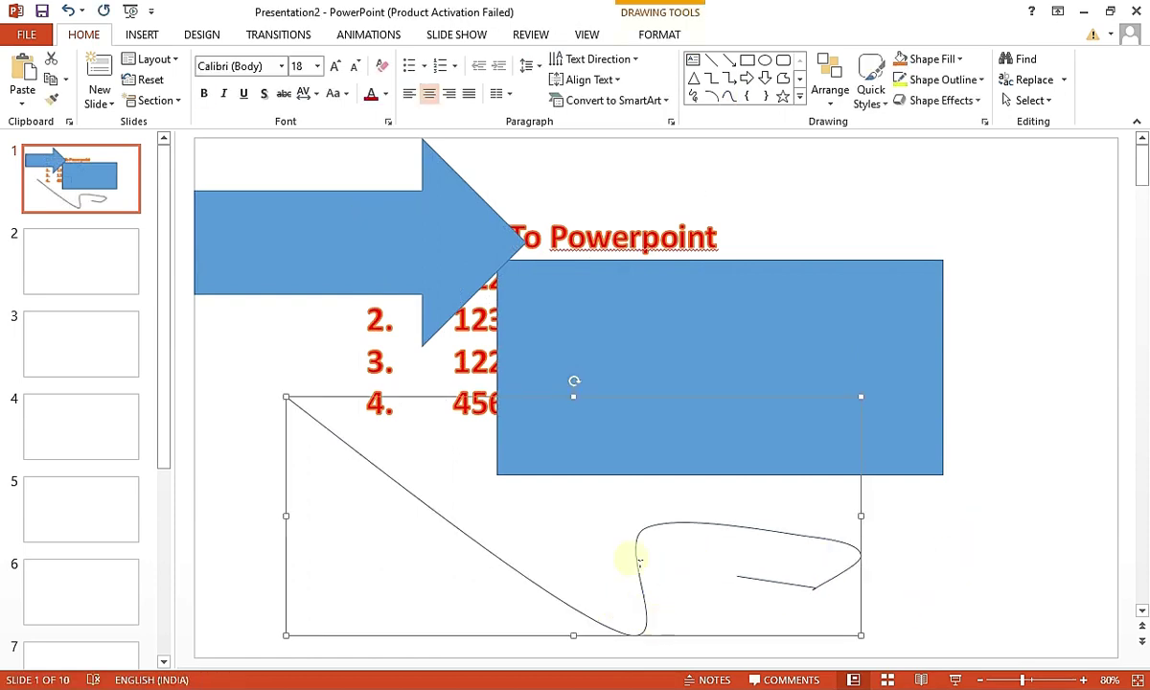
click(419, 267)
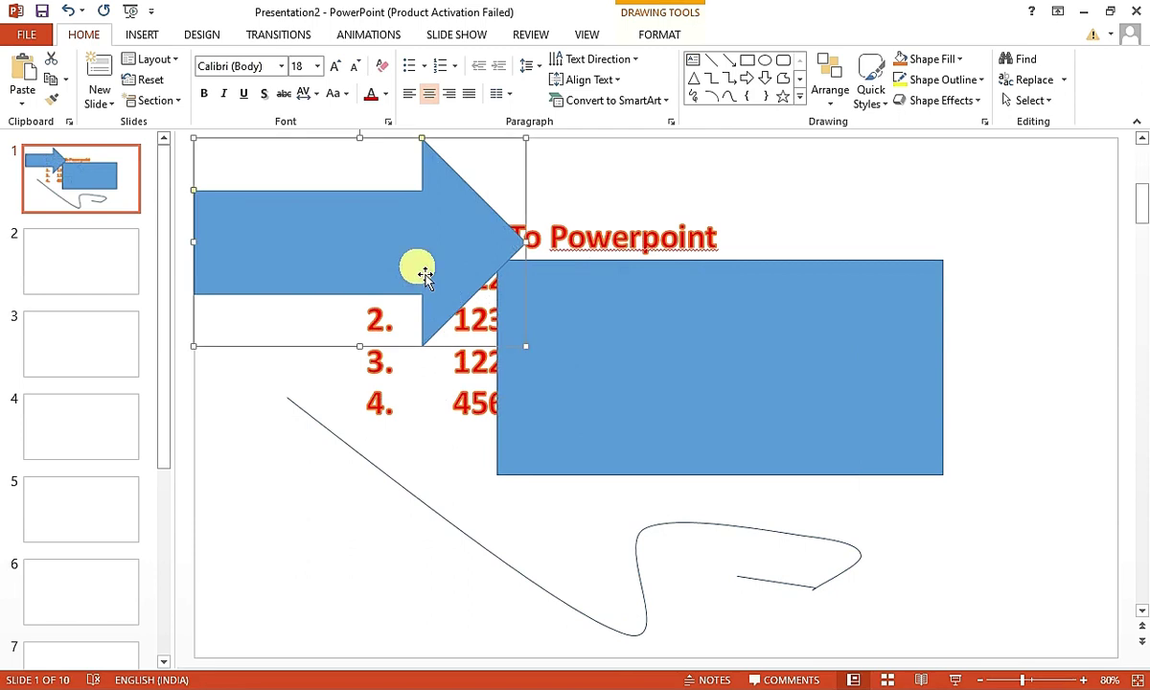
double_click(396, 236)
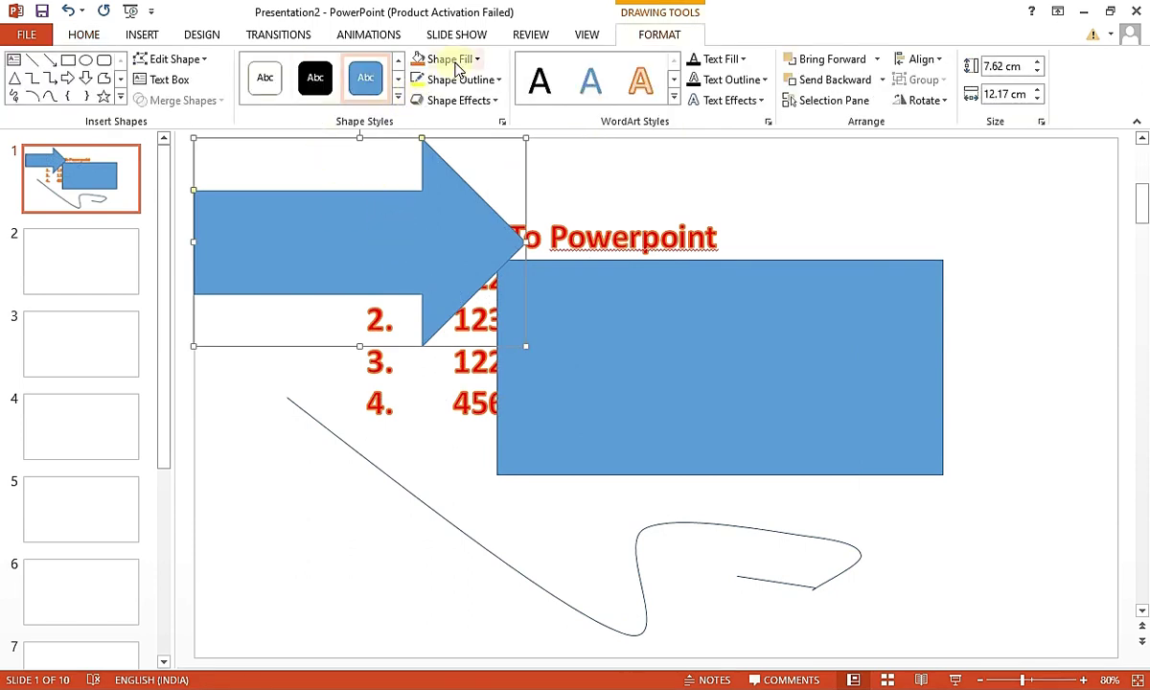
Give the arrow a yellow outline
click(441, 59)
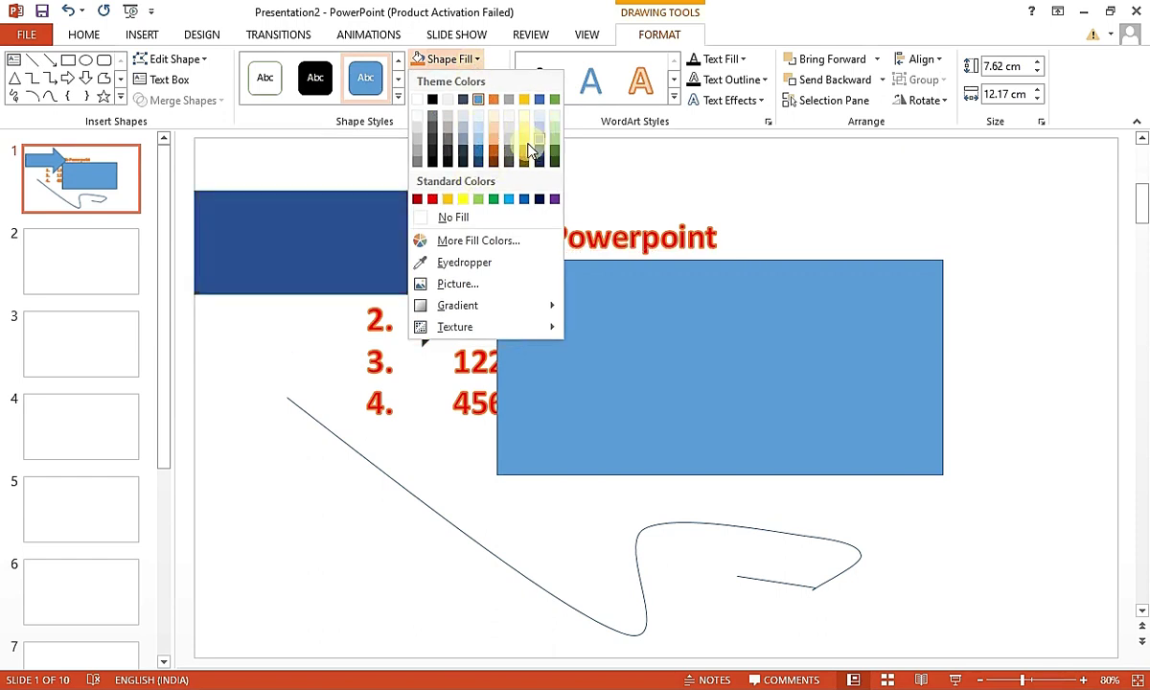
click(363, 231)
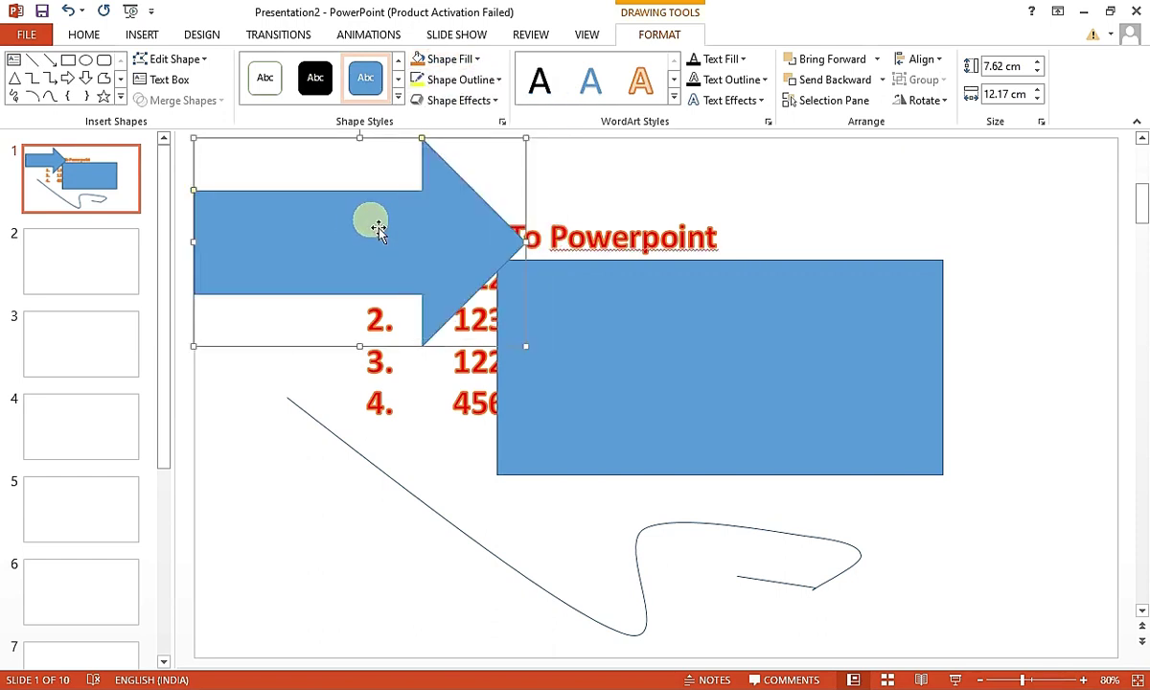
click(410, 191)
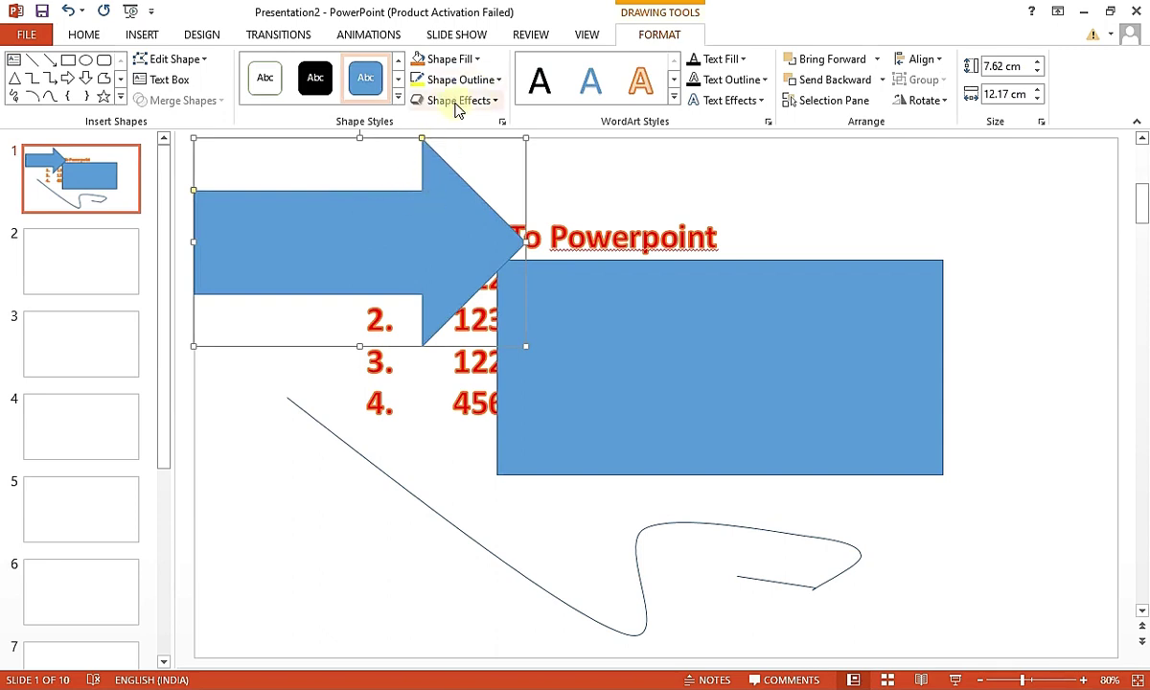
click(470, 81)
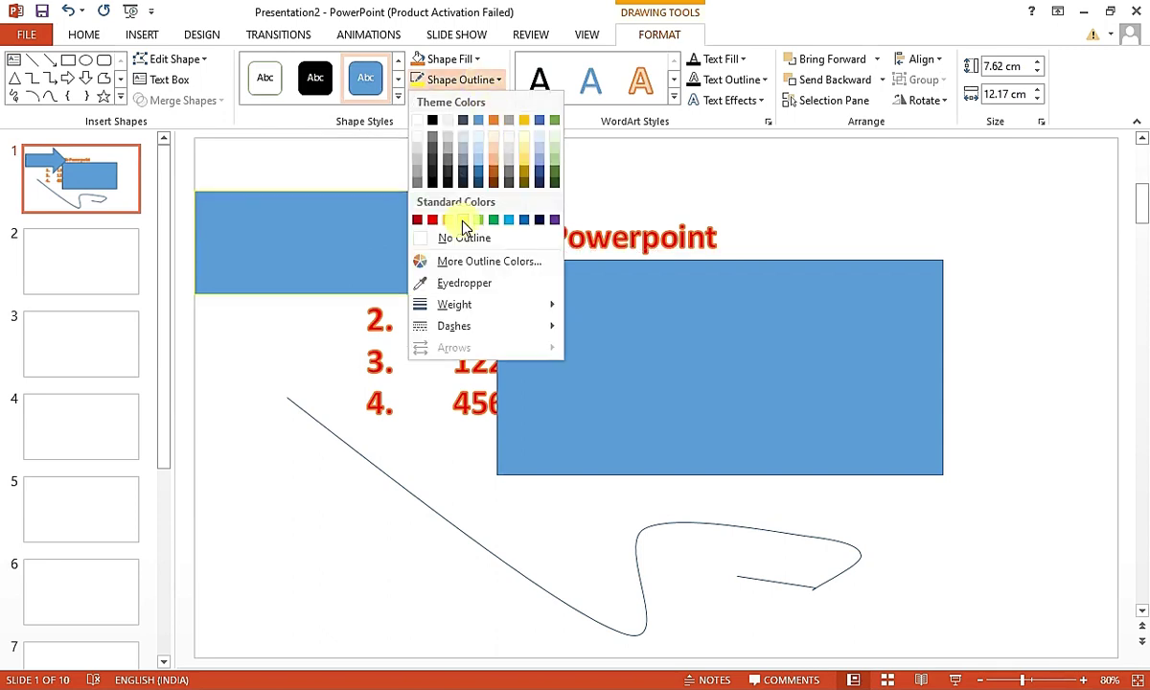
click(505, 228)
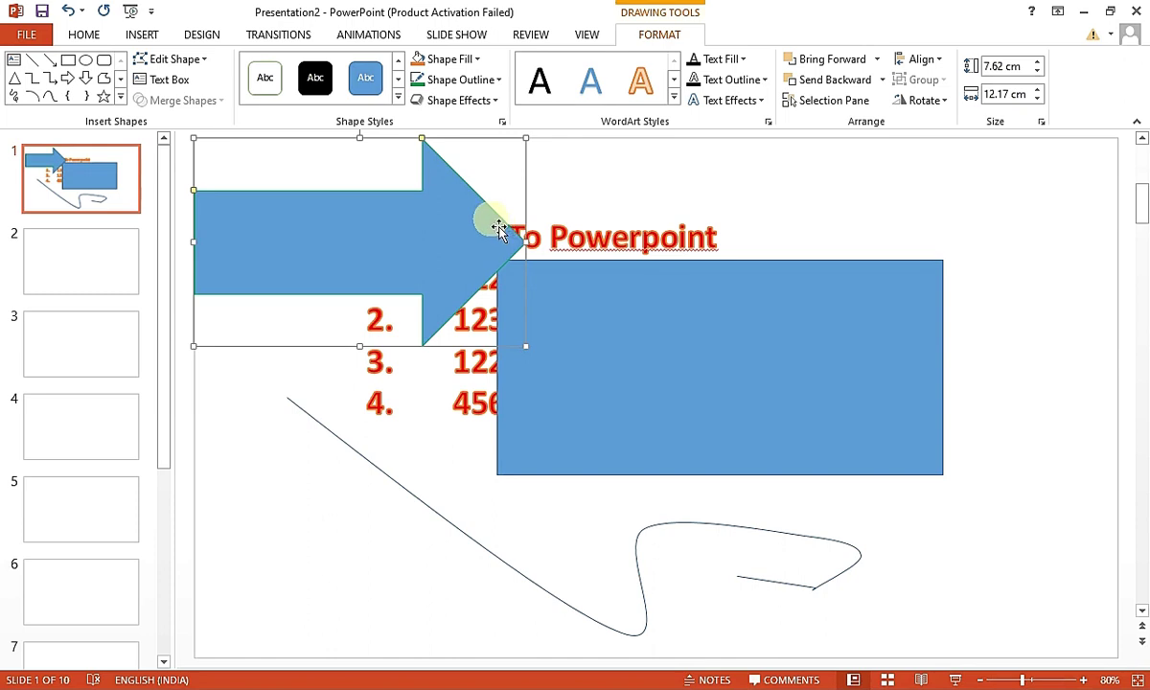
click(465, 80)
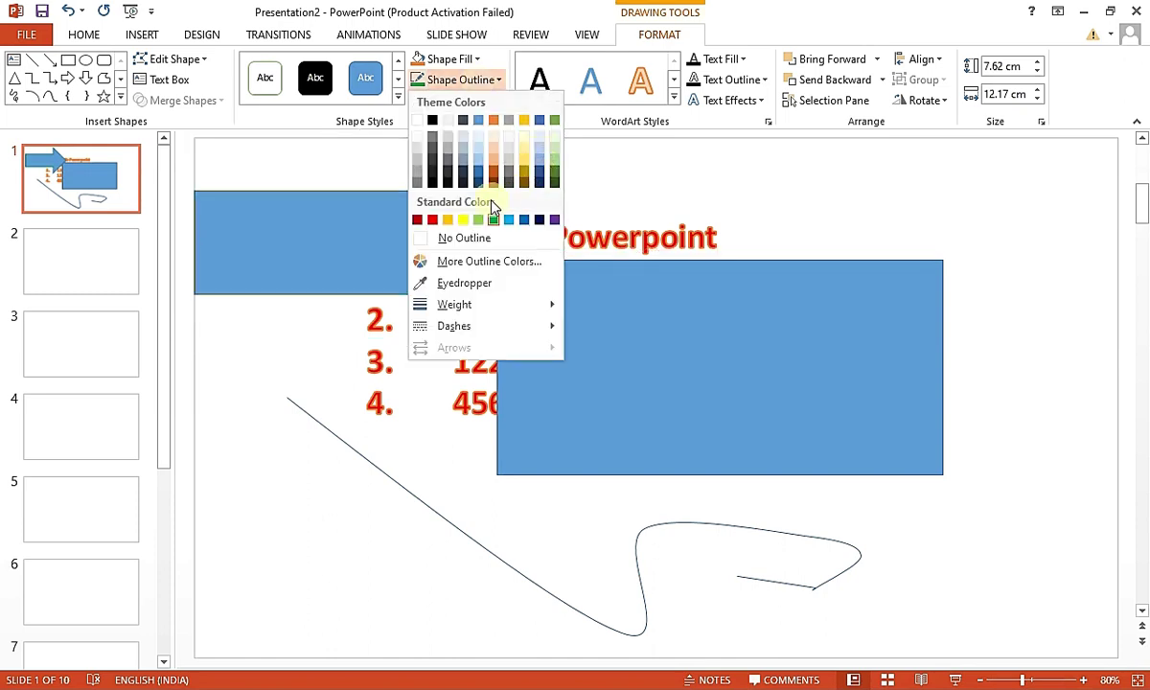
click(466, 239)
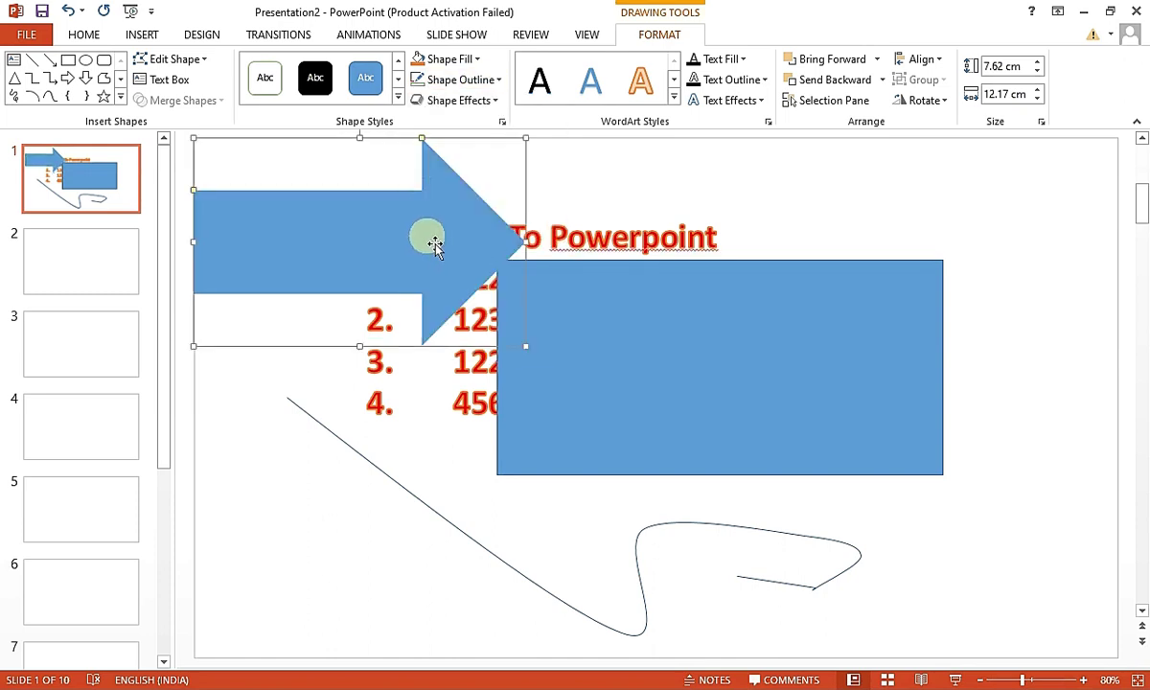
click(449, 59)
click(341, 242)
click(451, 80)
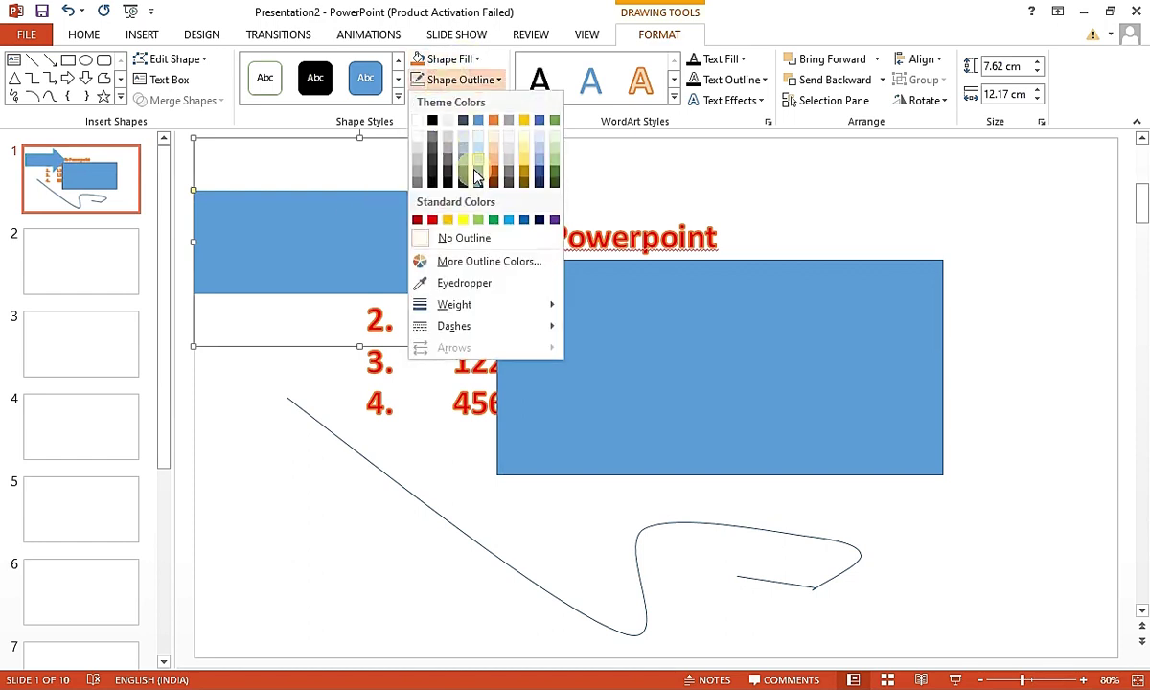
click(471, 224)
Move the arrow down to the slide's lower left and fill it red
click(450, 58)
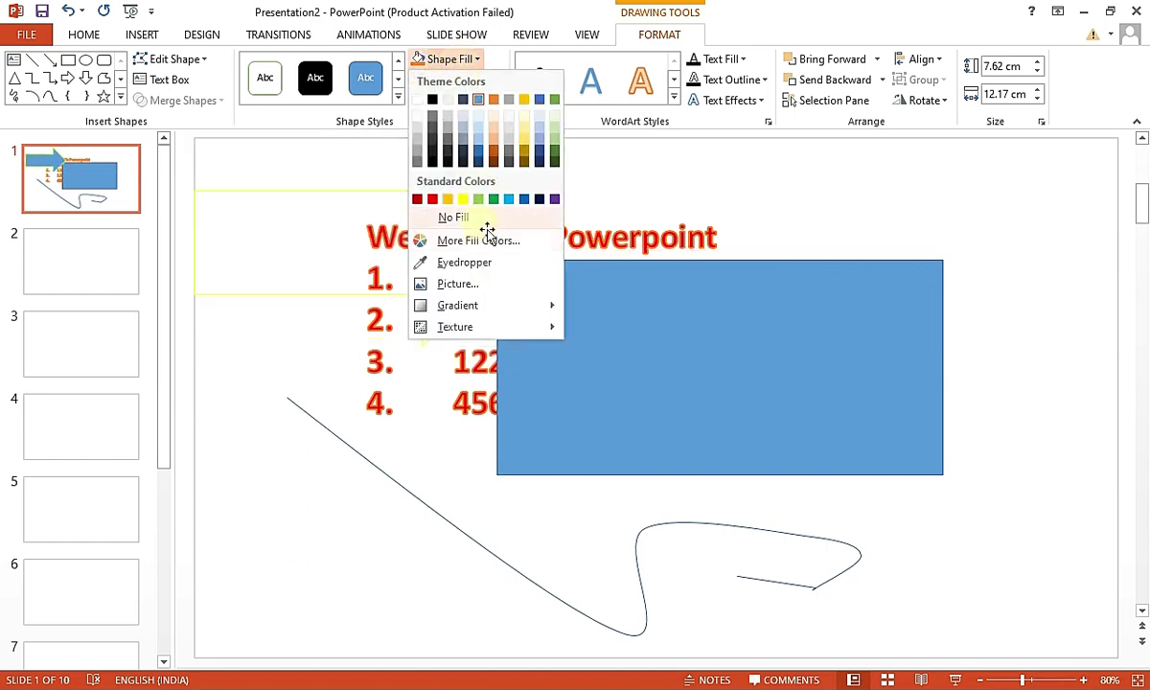
click(485, 225)
mouse_move(380, 200)
mouse_down()
mouse_move(418, 509)
mouse_move(394, 413)
mouse_up()
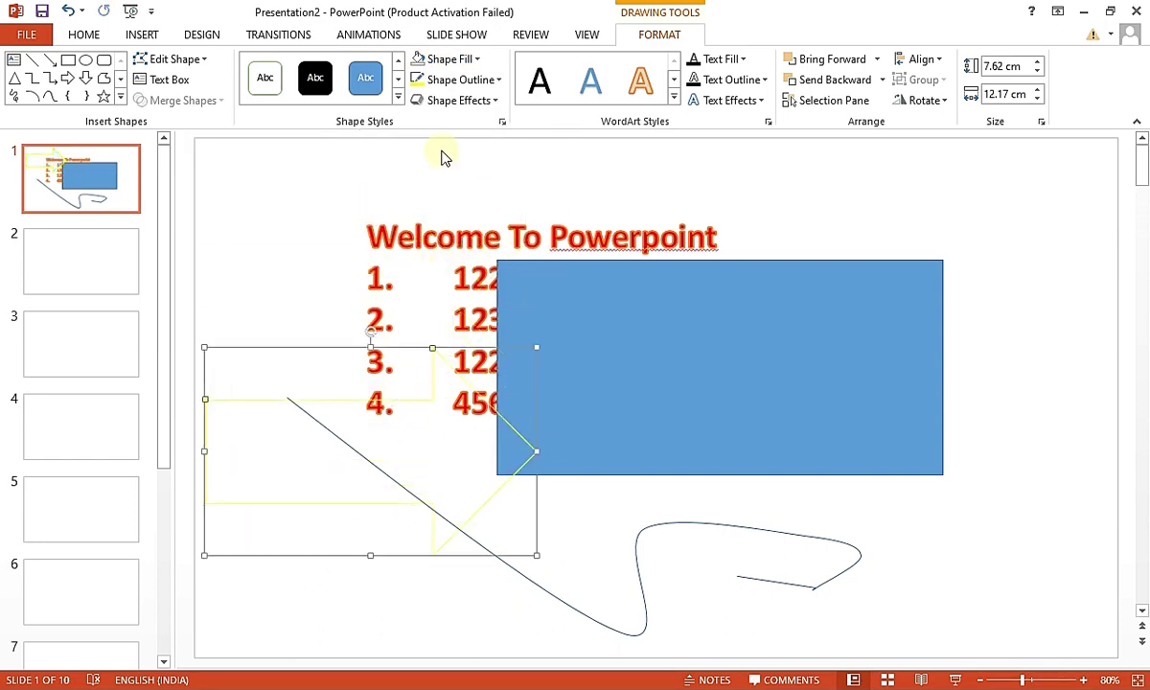
click(451, 60)
click(432, 194)
click(460, 380)
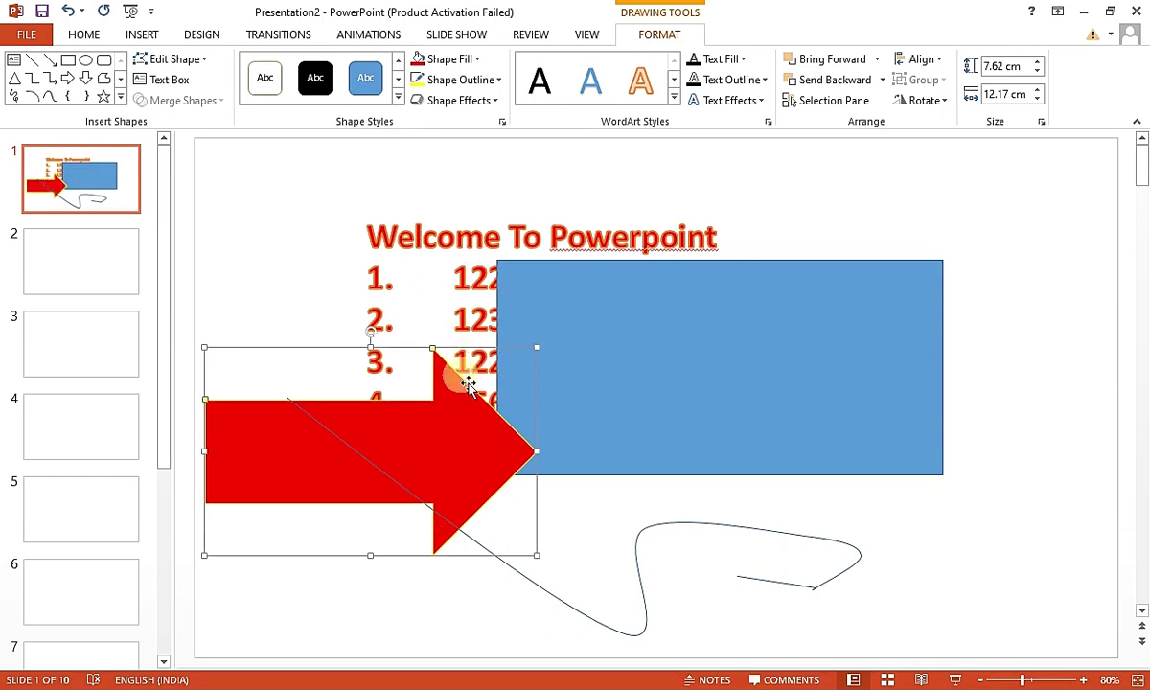
click(460, 101)
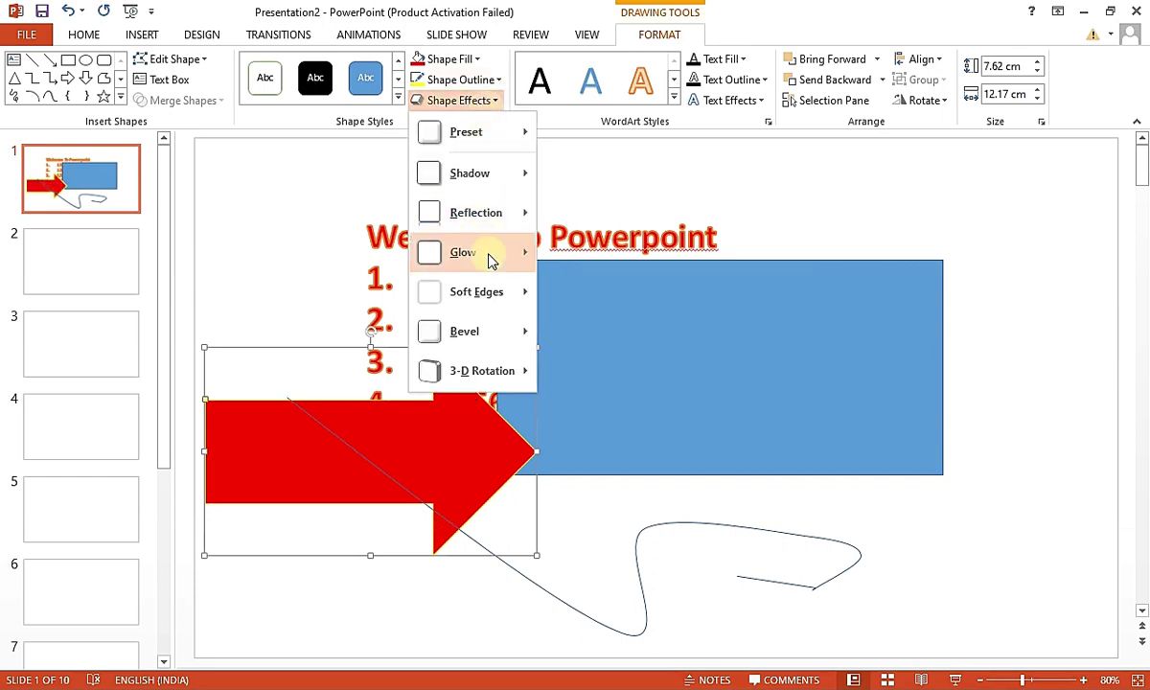
mouse_move(488, 253)
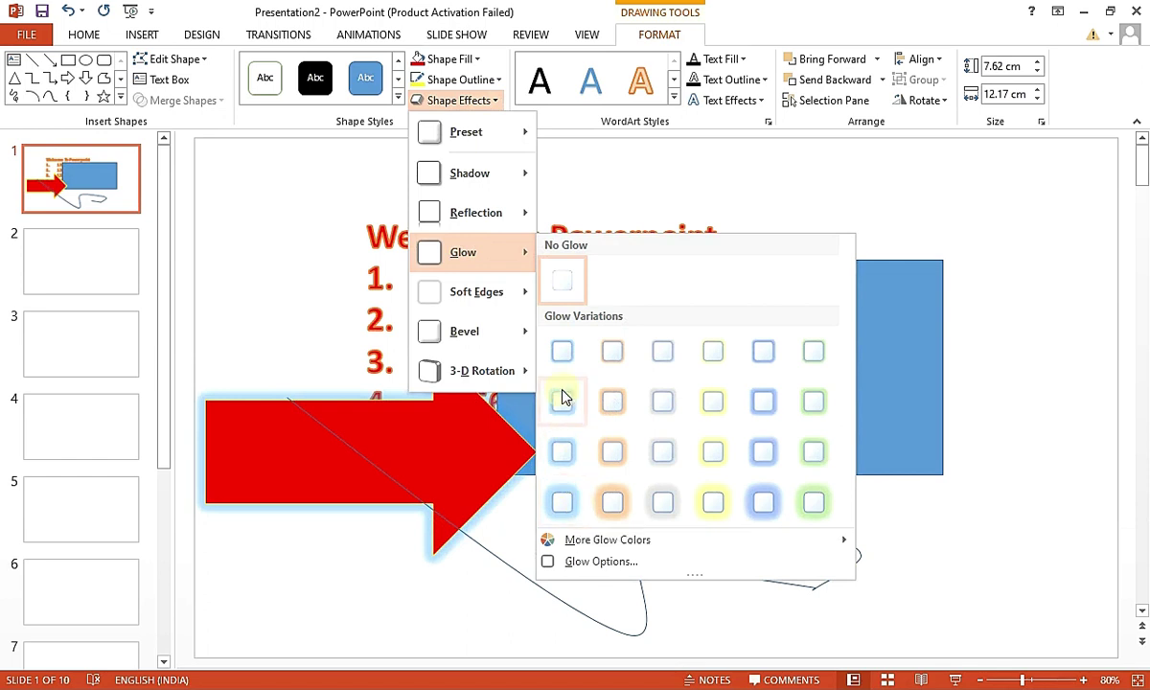
click(329, 211)
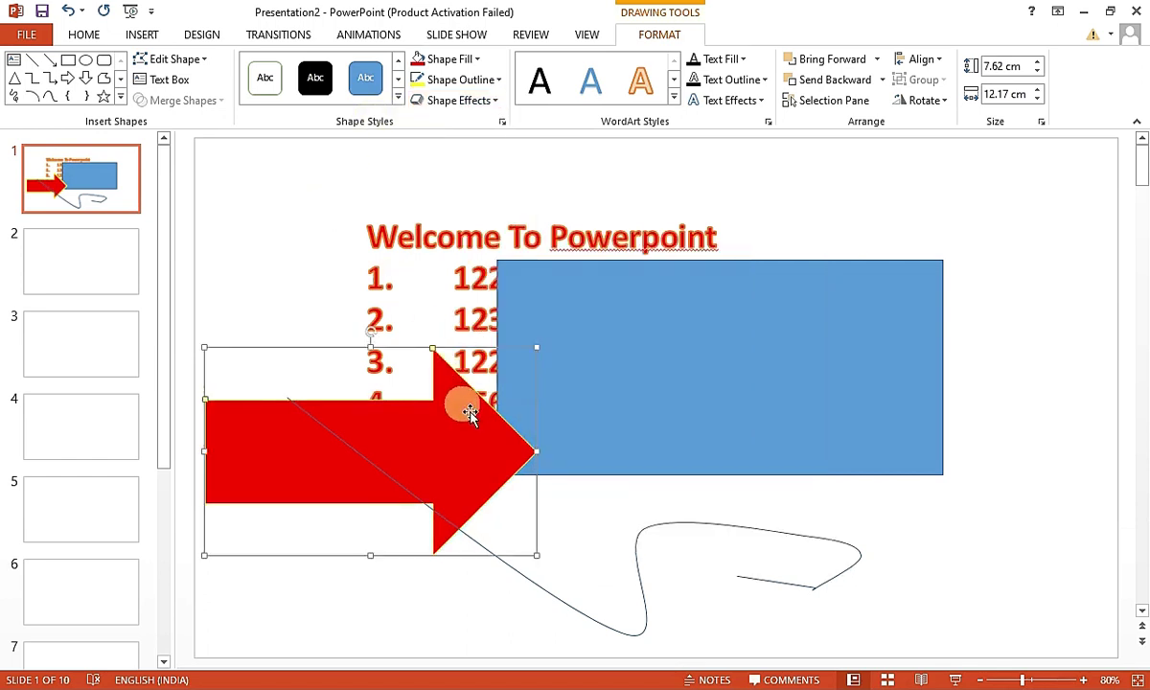
click(717, 337)
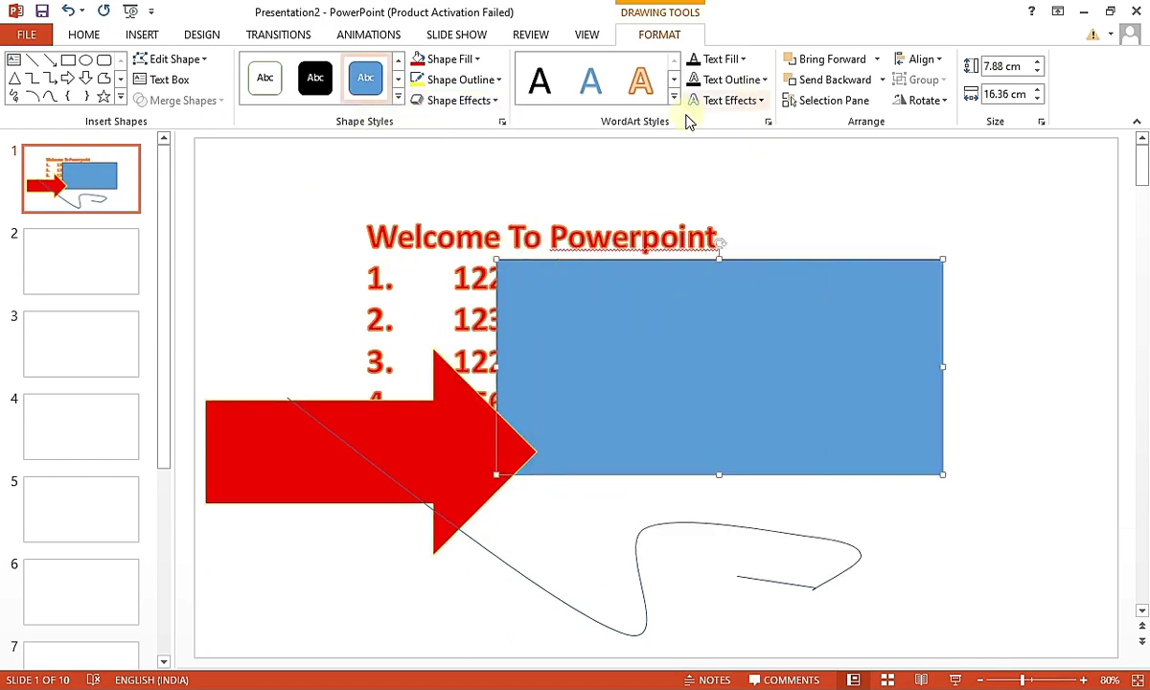
click(441, 439)
Type 'xcwadwaxwaxaxax' inside the arrow and change its fill to light green
click(426, 422)
text(xcwadwaxwaxaxax)
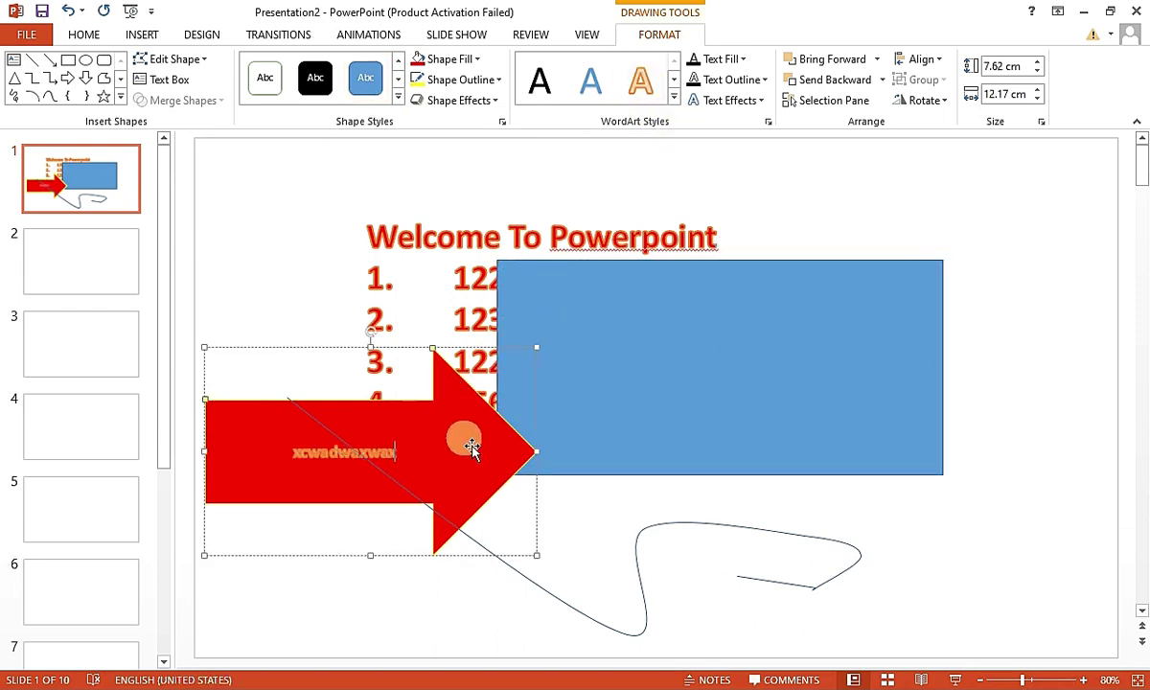
key(Escape)
click(450, 58)
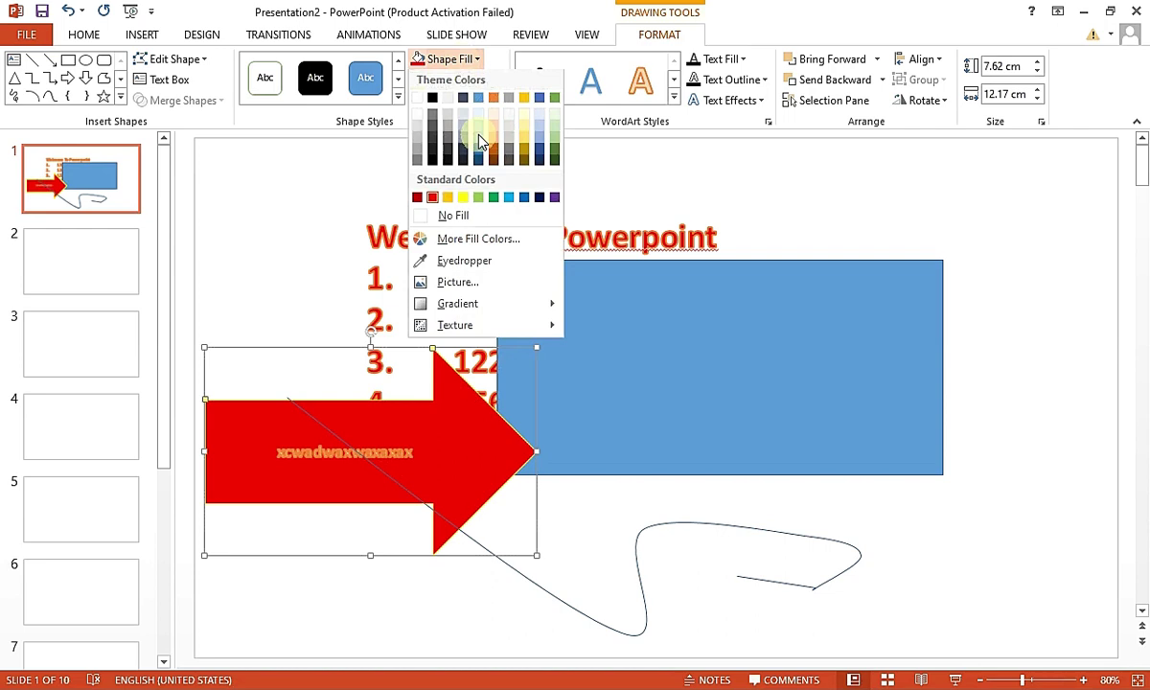
click(479, 199)
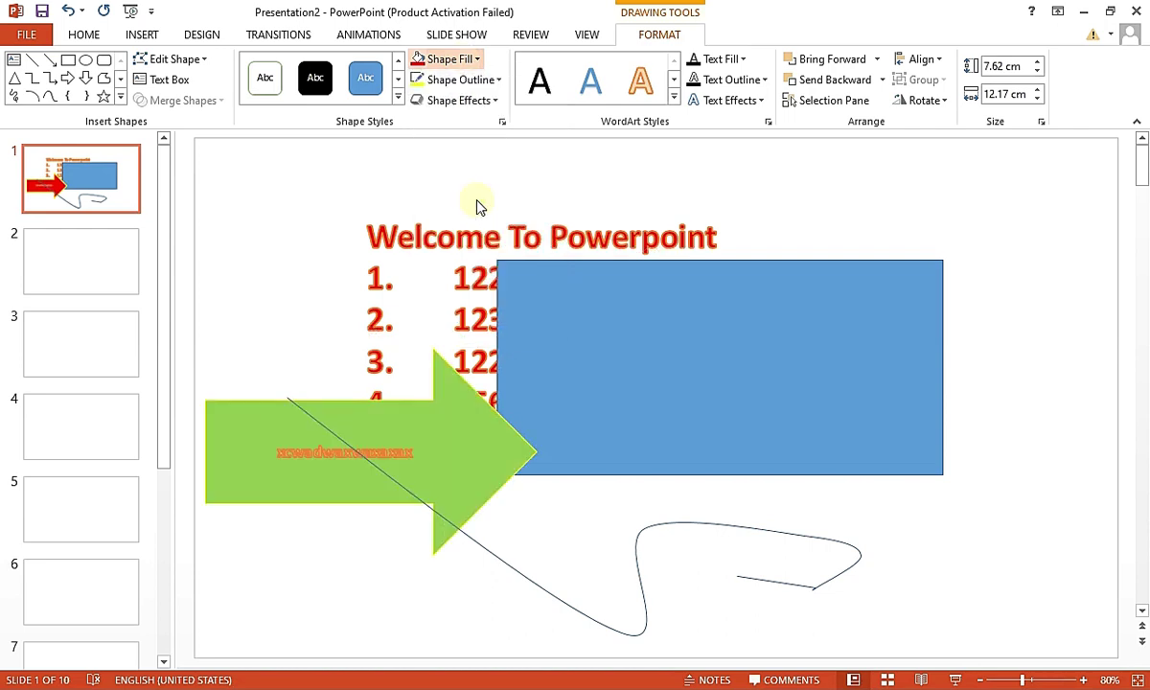
click(401, 453)
double_click(401, 454)
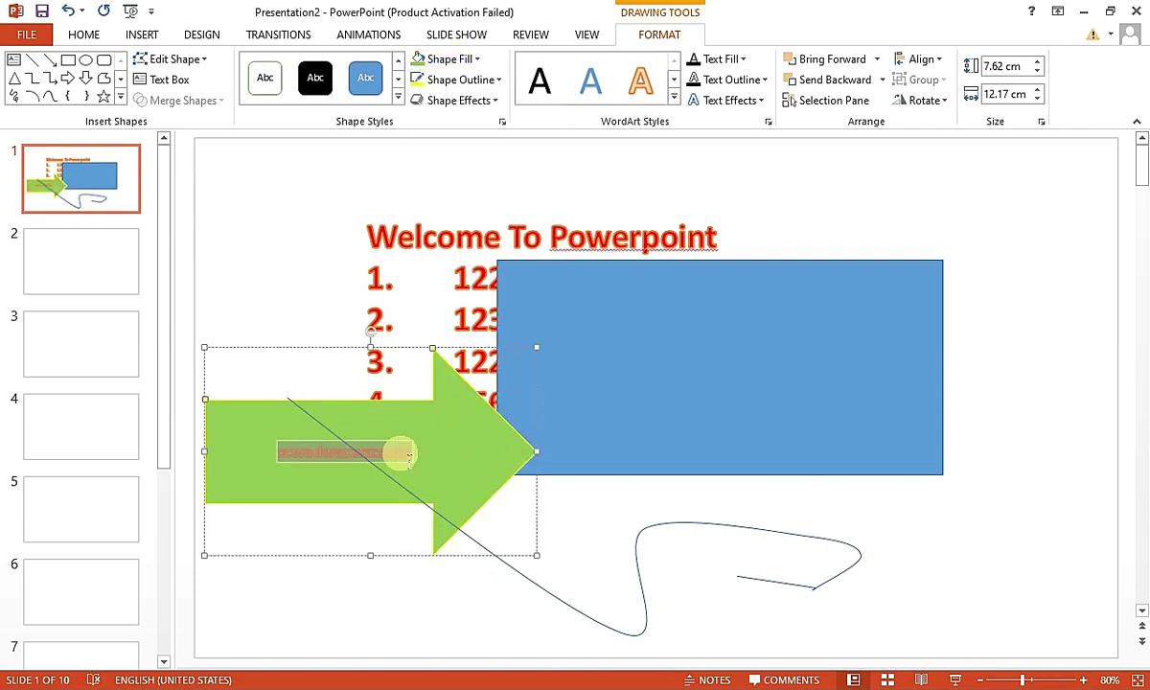
Enlarge the arrow's text to 44 pt
right_click(405, 450)
click(391, 460)
double_click(386, 451)
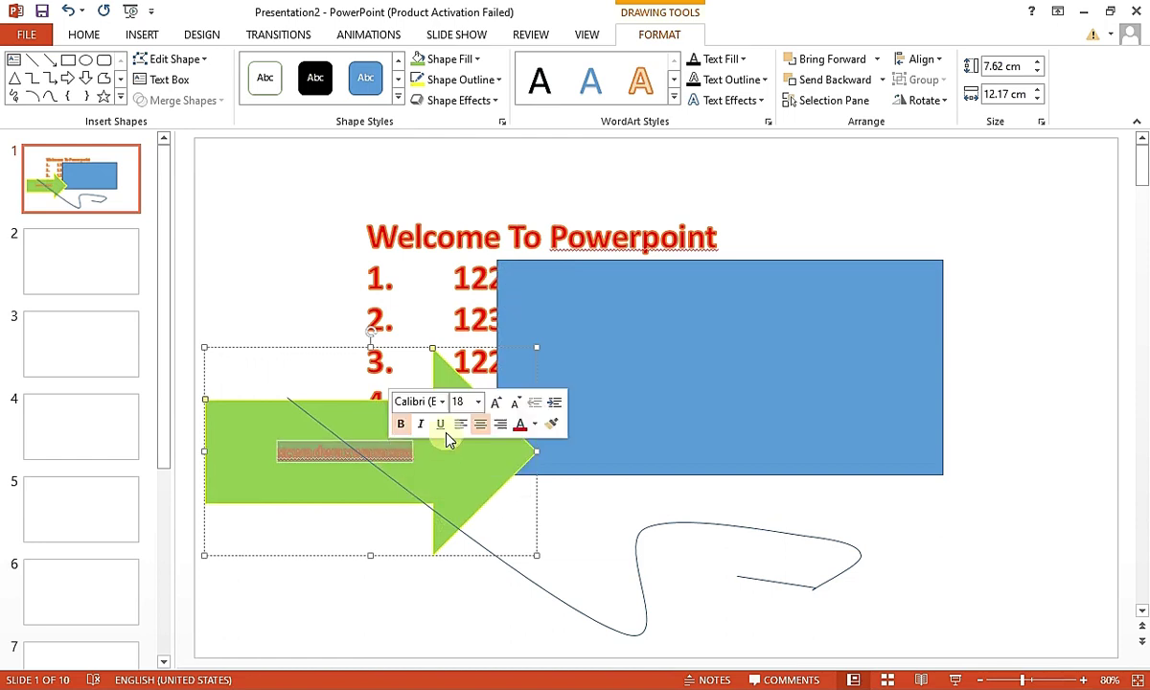
click(480, 404)
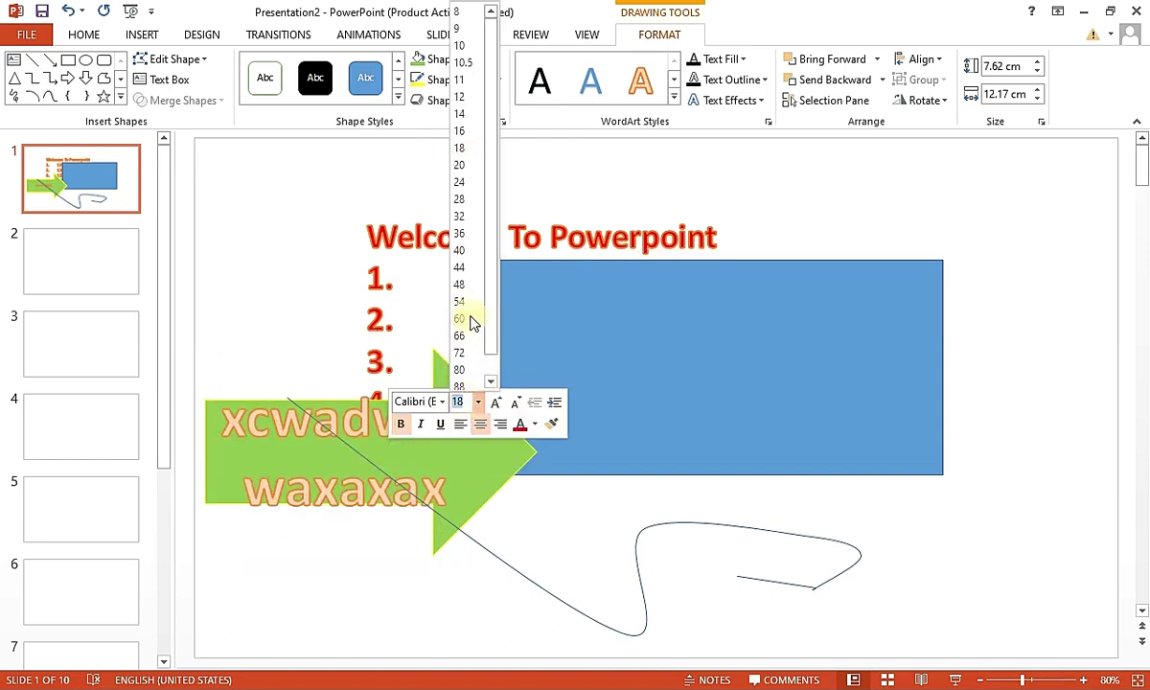
click(474, 268)
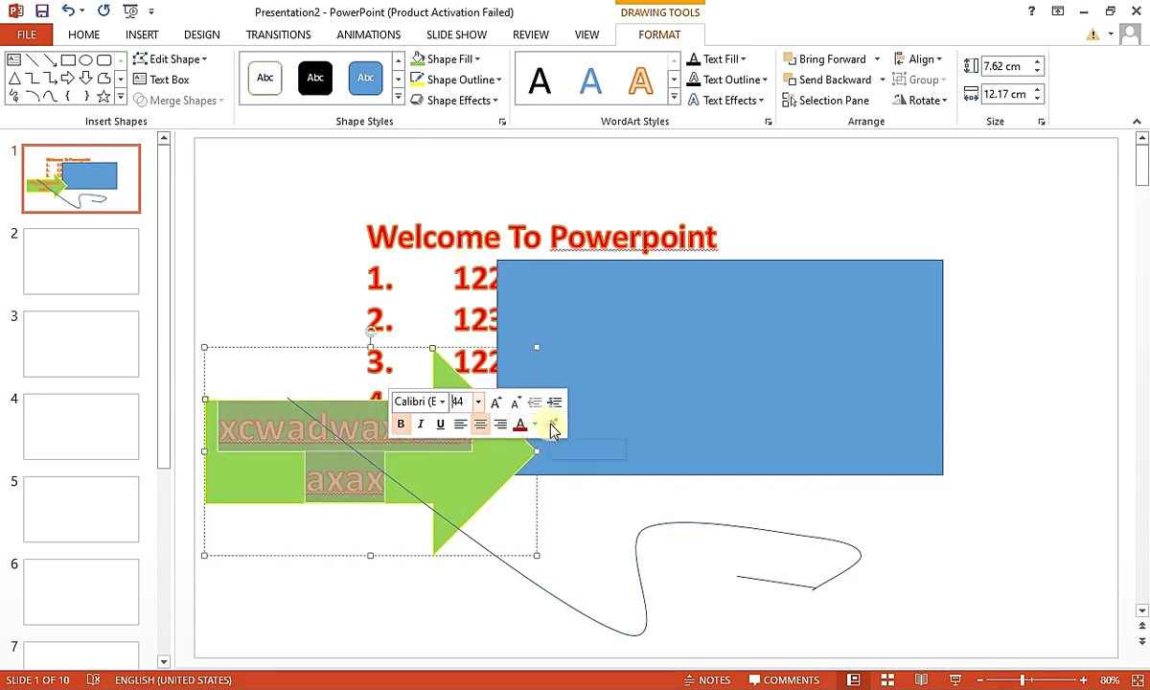
Underline, italicize and right-align the arrow's text, and shift the blue rectangle right
click(588, 357)
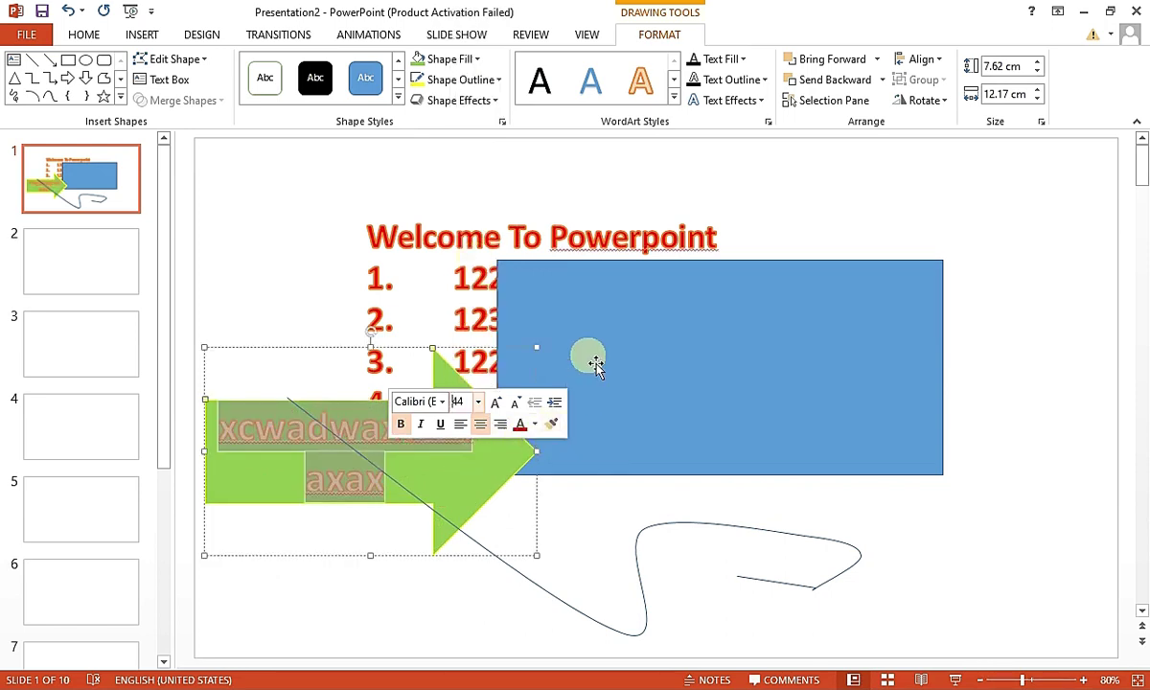
click(440, 425)
click(420, 424)
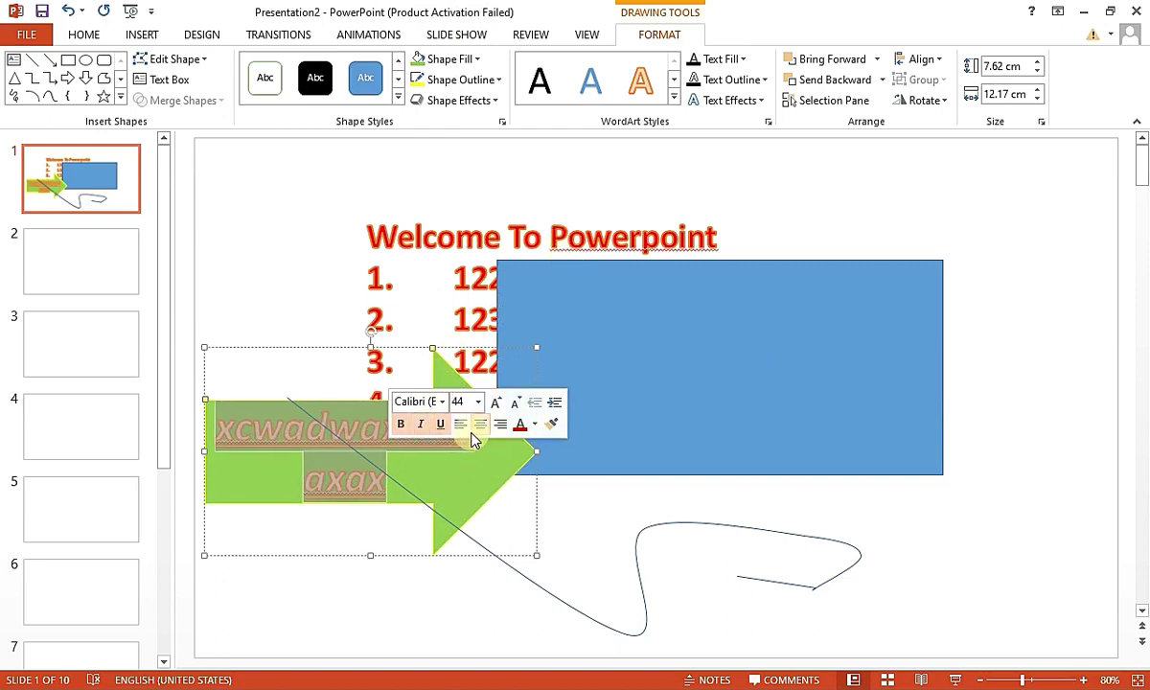
click(500, 427)
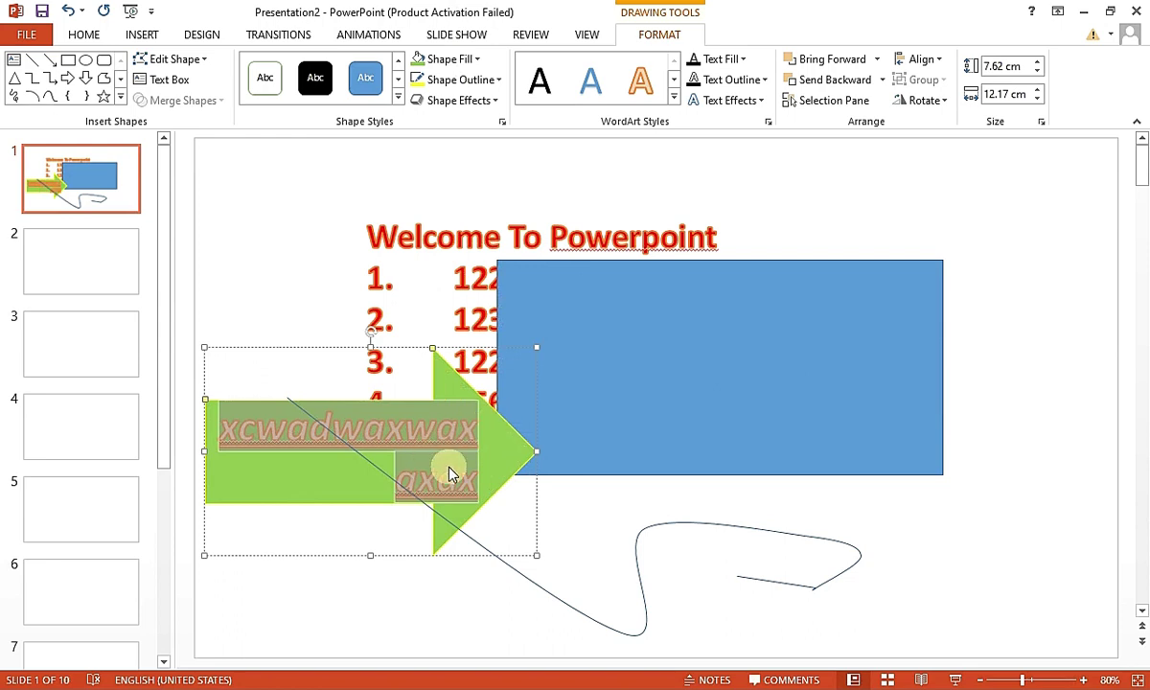
click(494, 454)
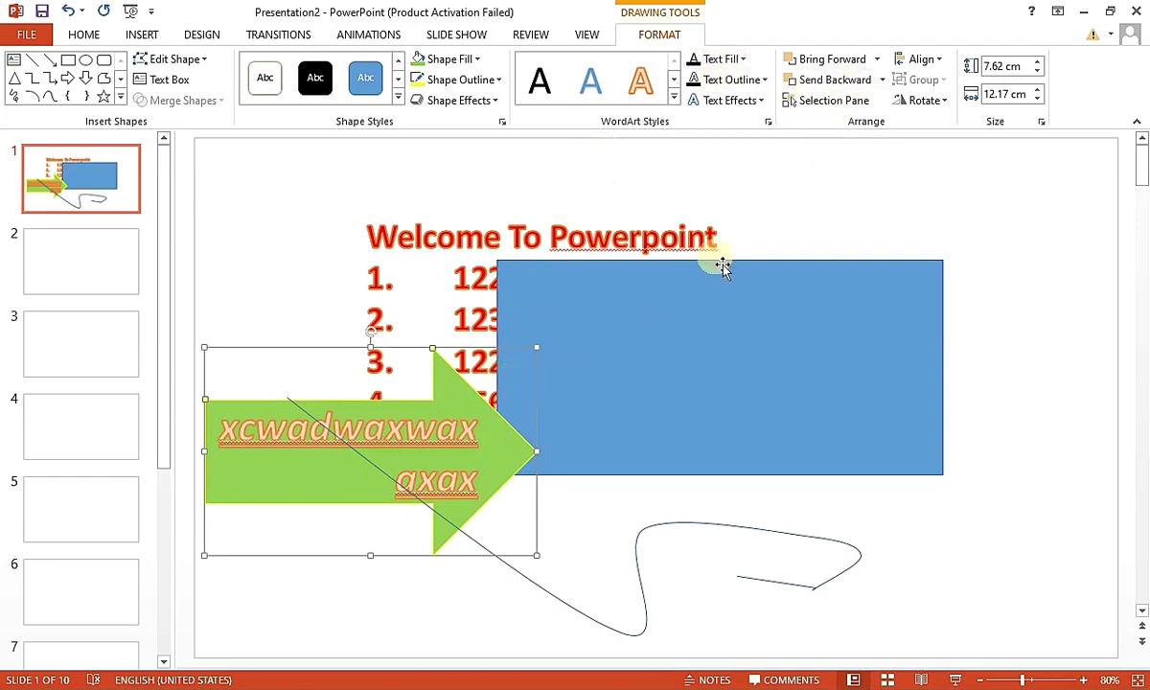
mouse_move(706, 343)
mouse_down()
mouse_move(847, 362)
mouse_move(774, 262)
mouse_up()
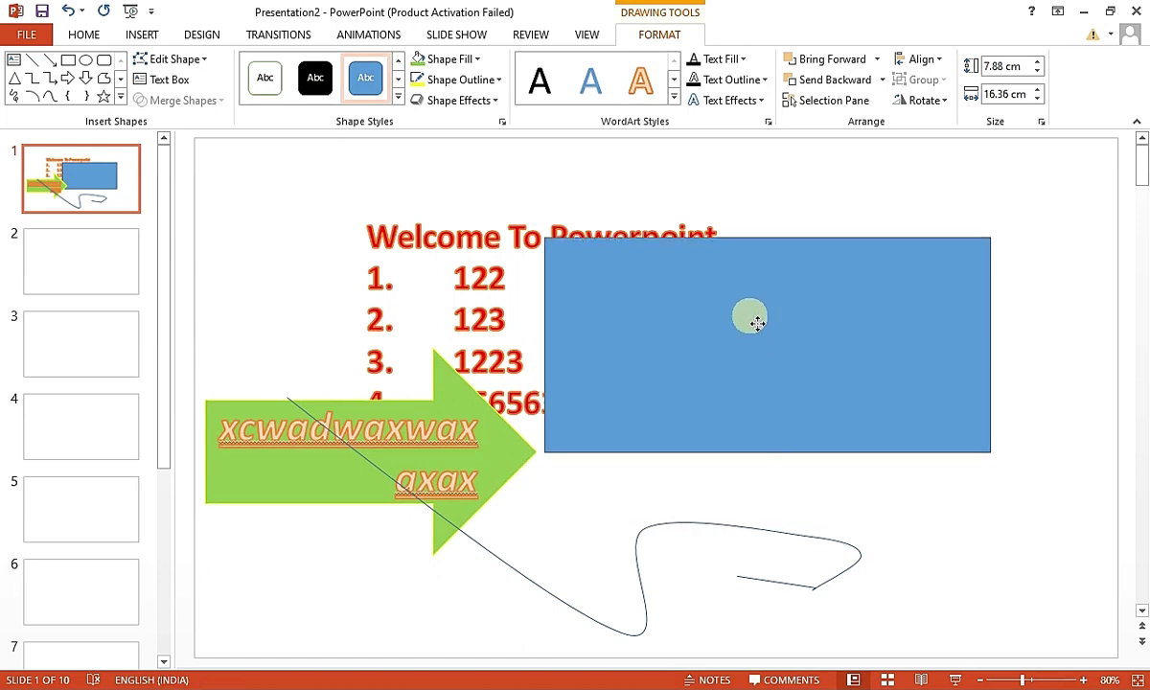
Move the blue rectangle higher and bring the red text in front of the arrow
drag(775, 263, 737, 283)
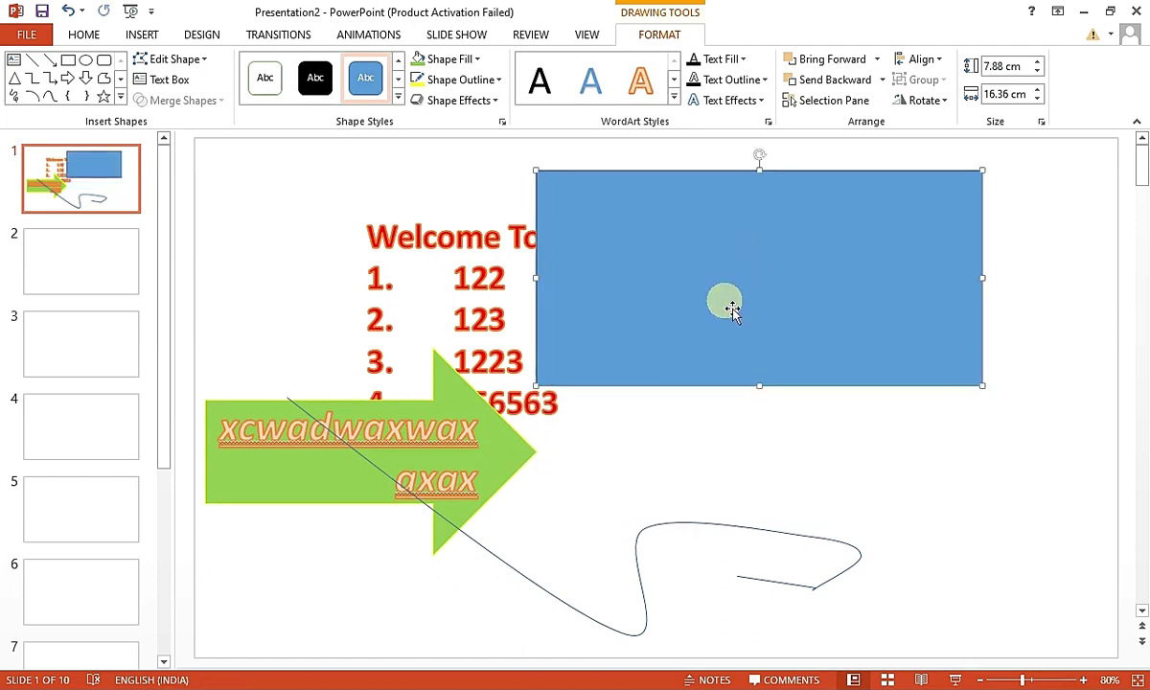
click(853, 82)
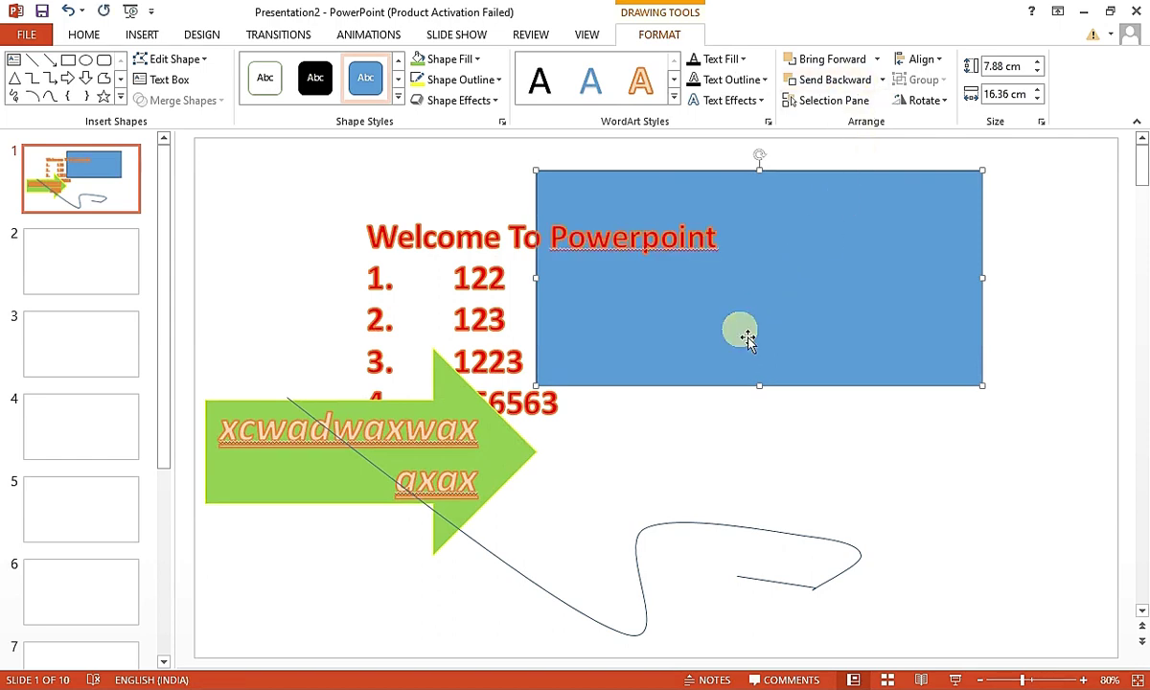
click(655, 236)
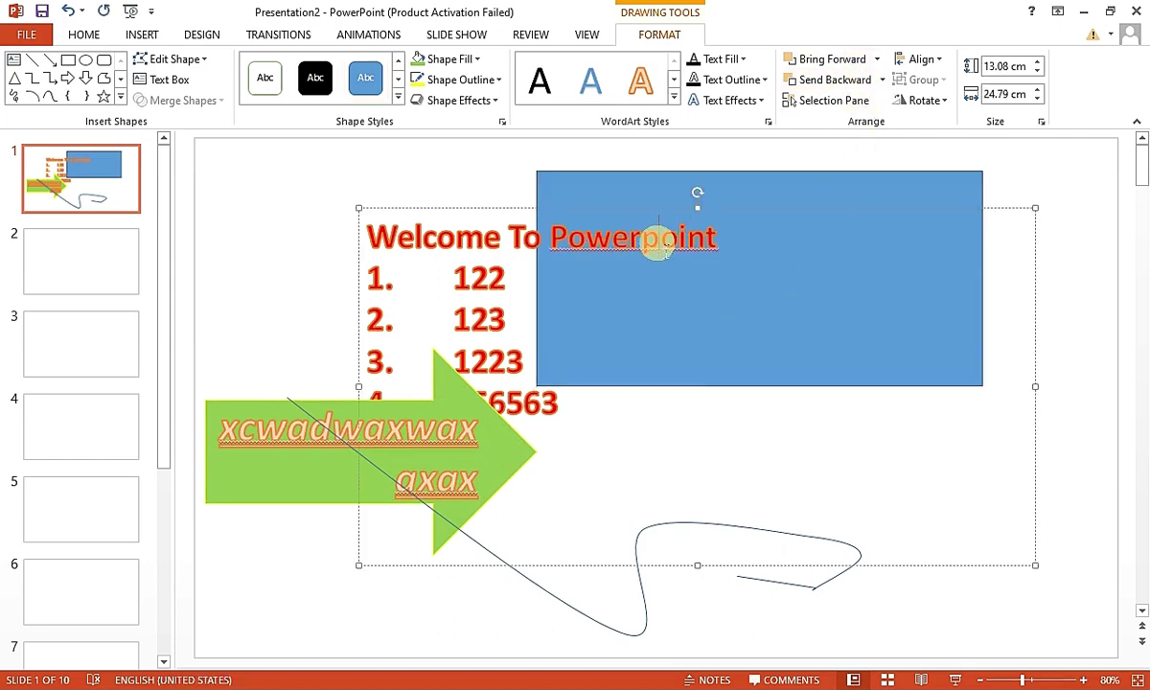
click(826, 58)
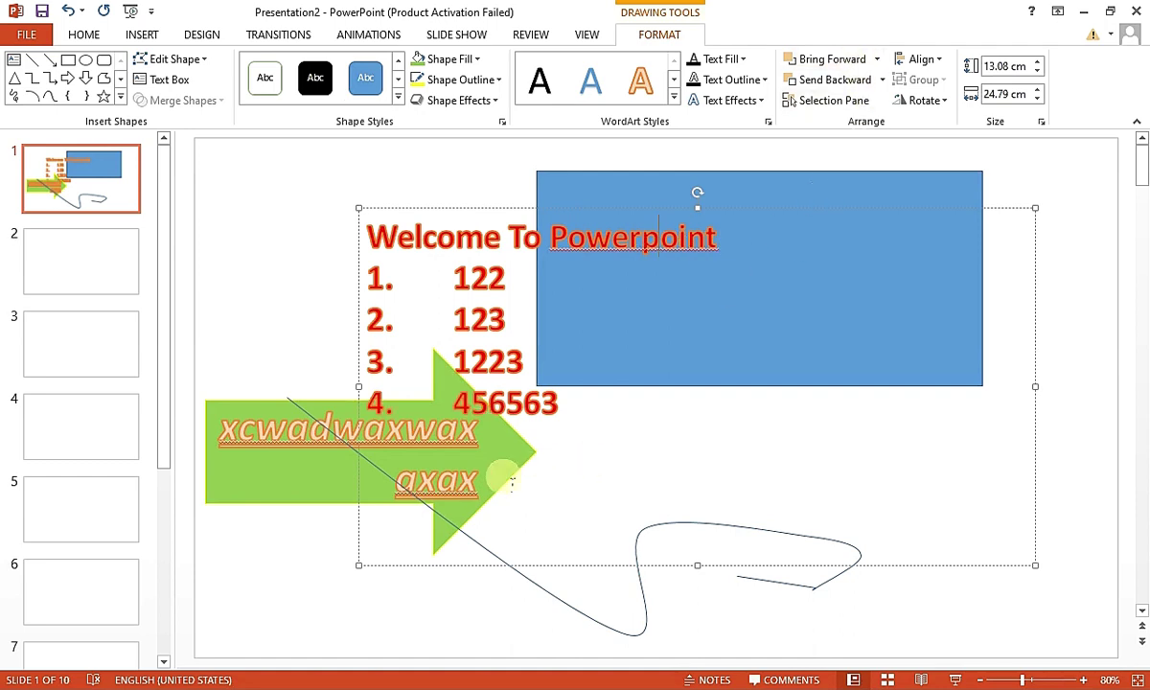
click(555, 583)
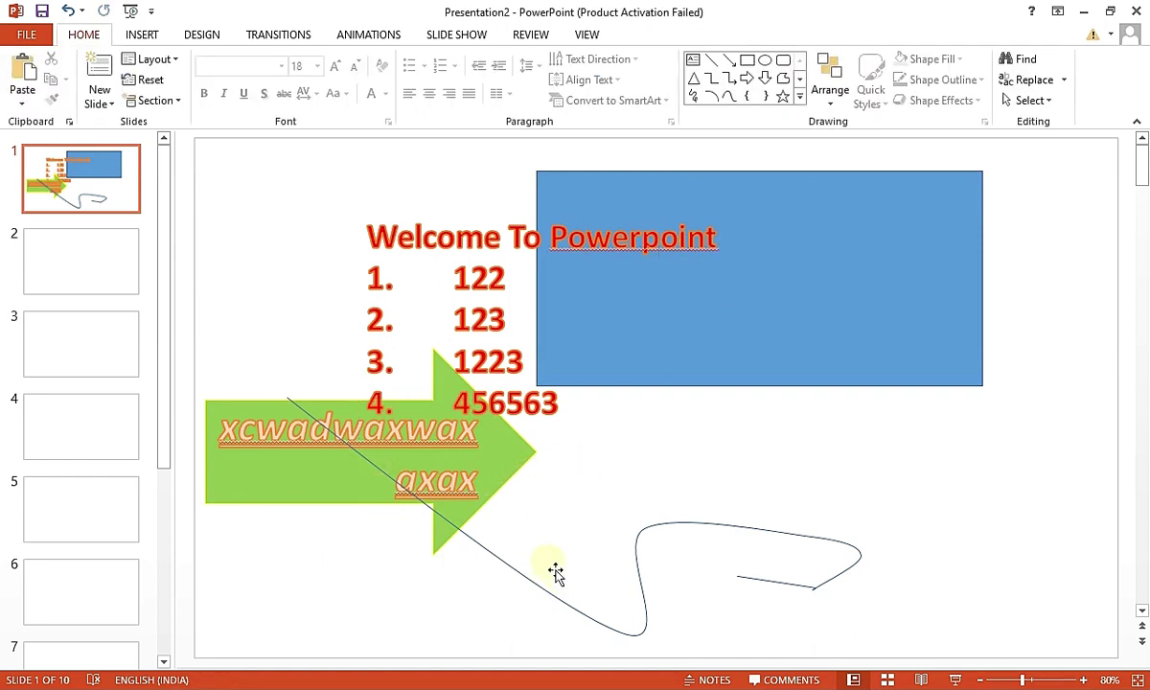
Bring the blue rectangle in front of the red list text box
click(462, 397)
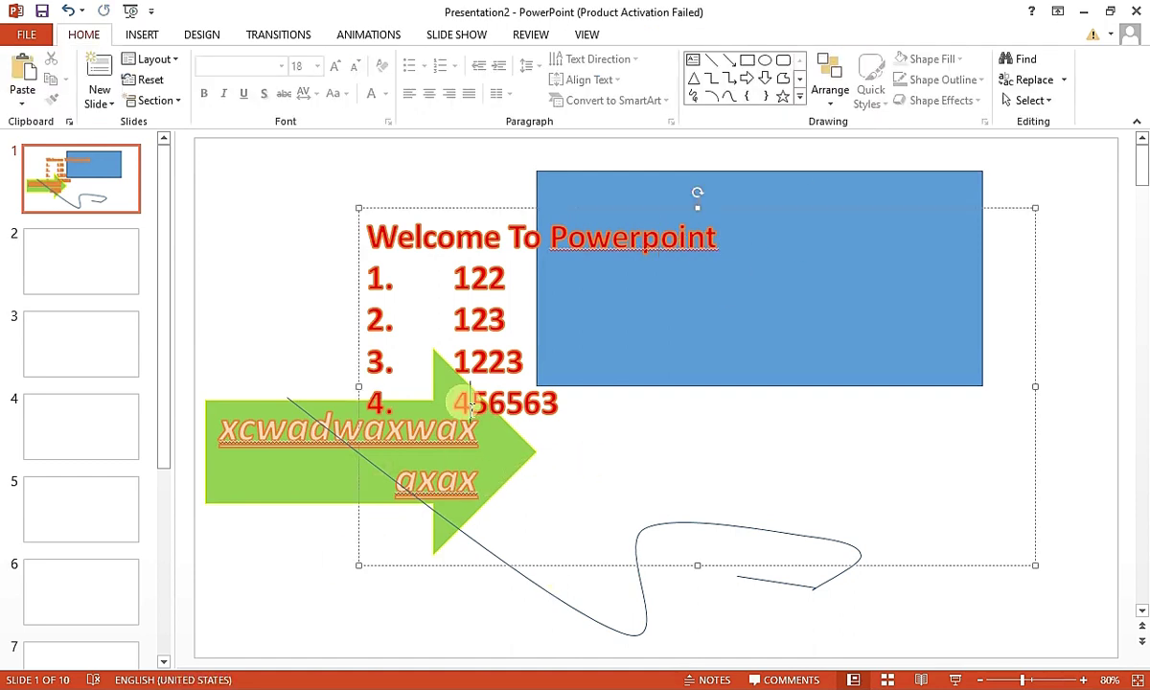
click(799, 189)
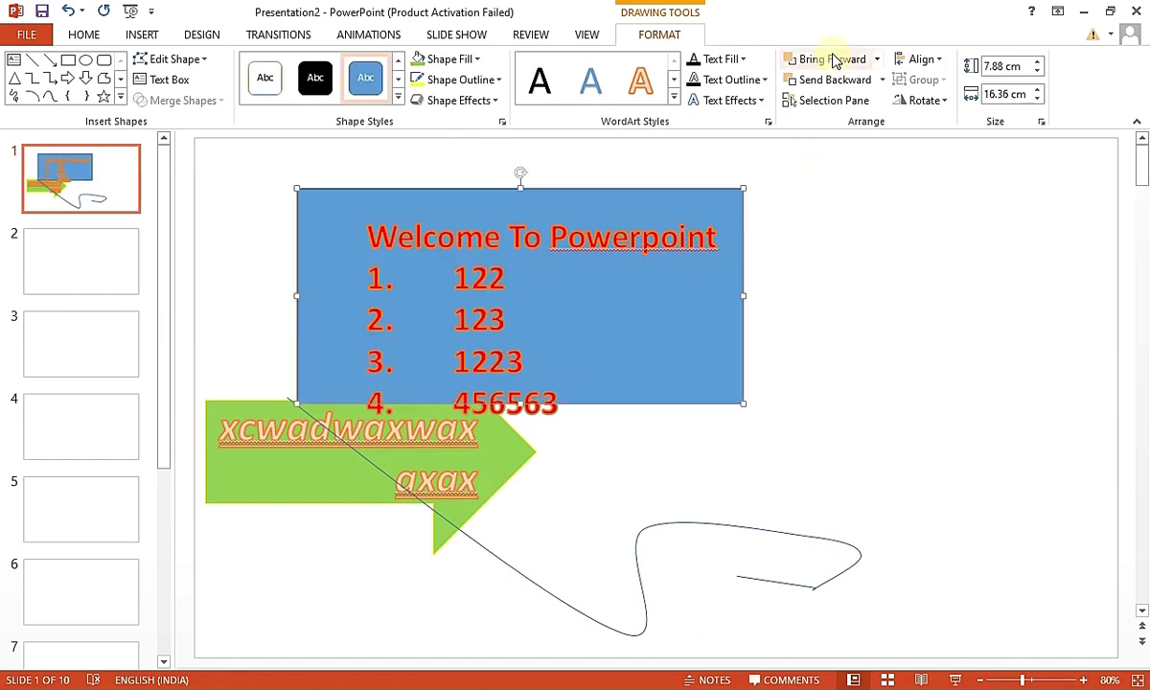
click(833, 58)
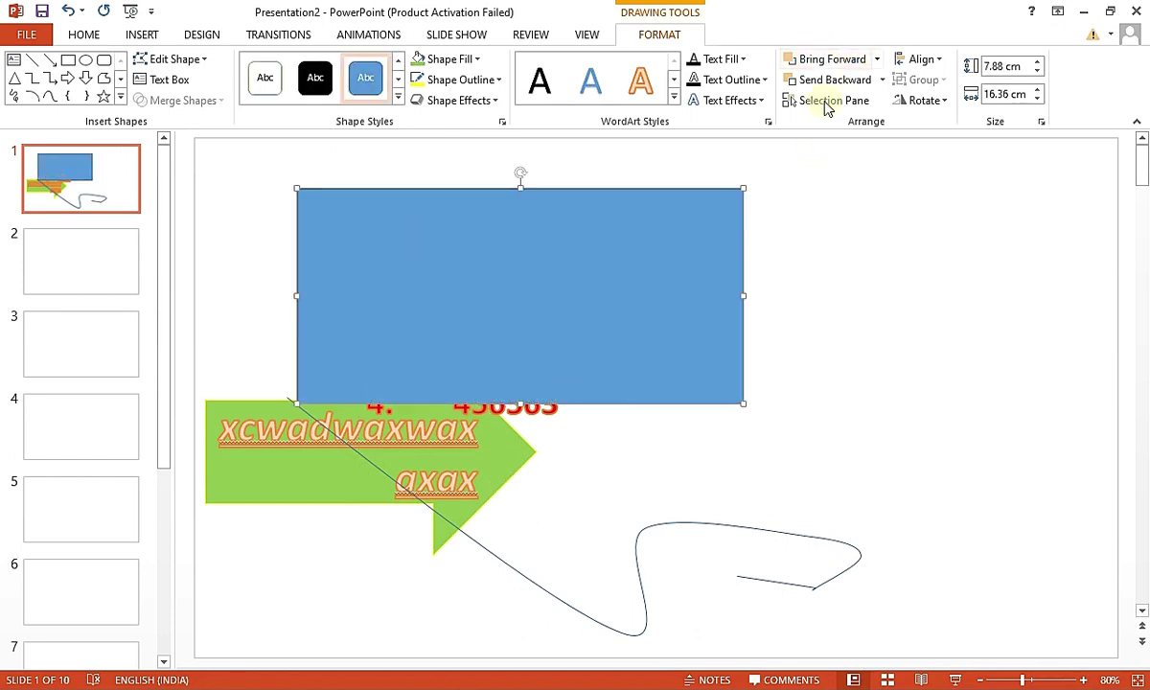
click(818, 221)
click(621, 213)
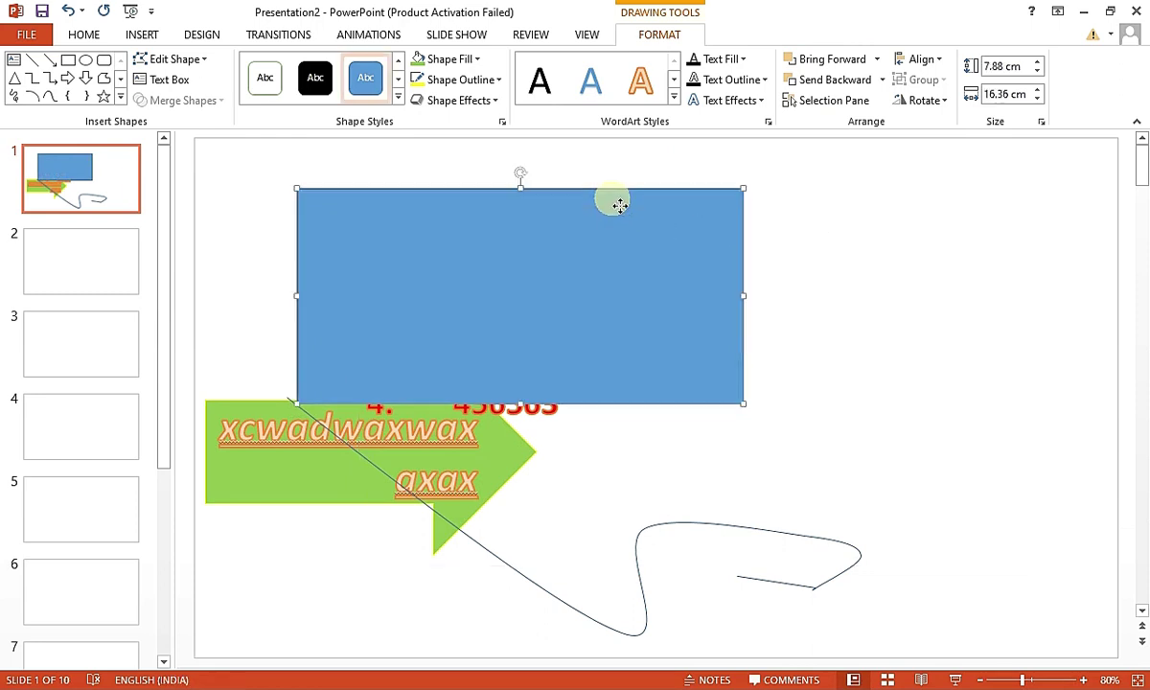
click(826, 80)
click(840, 59)
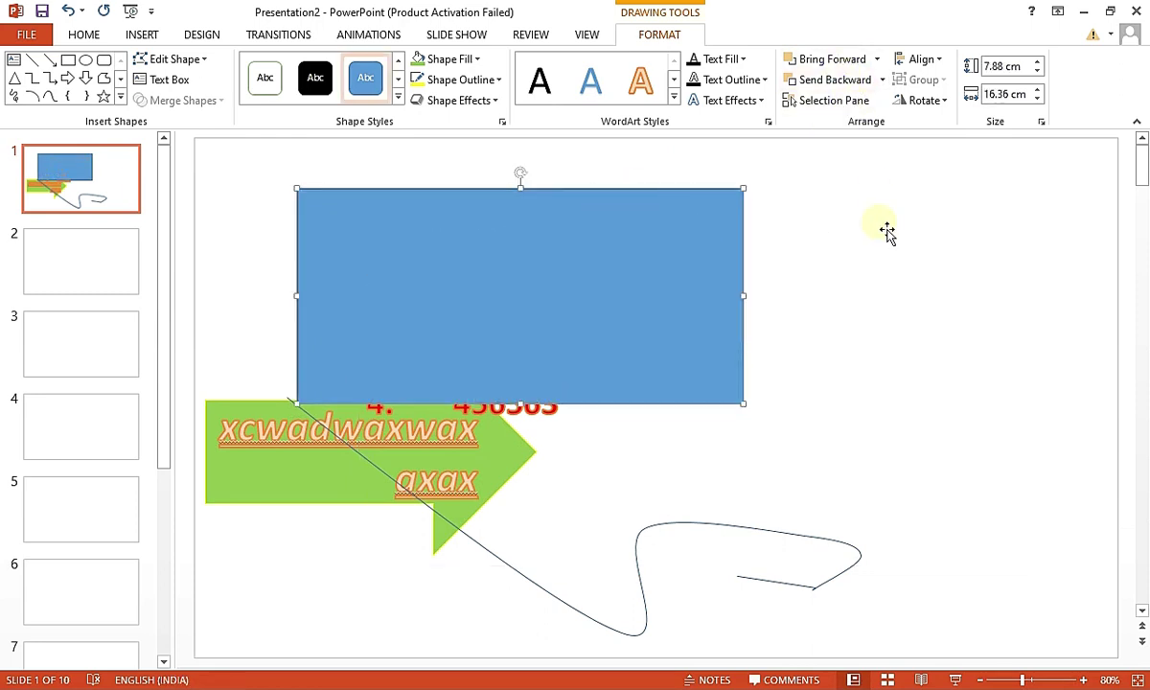
click(843, 218)
click(925, 100)
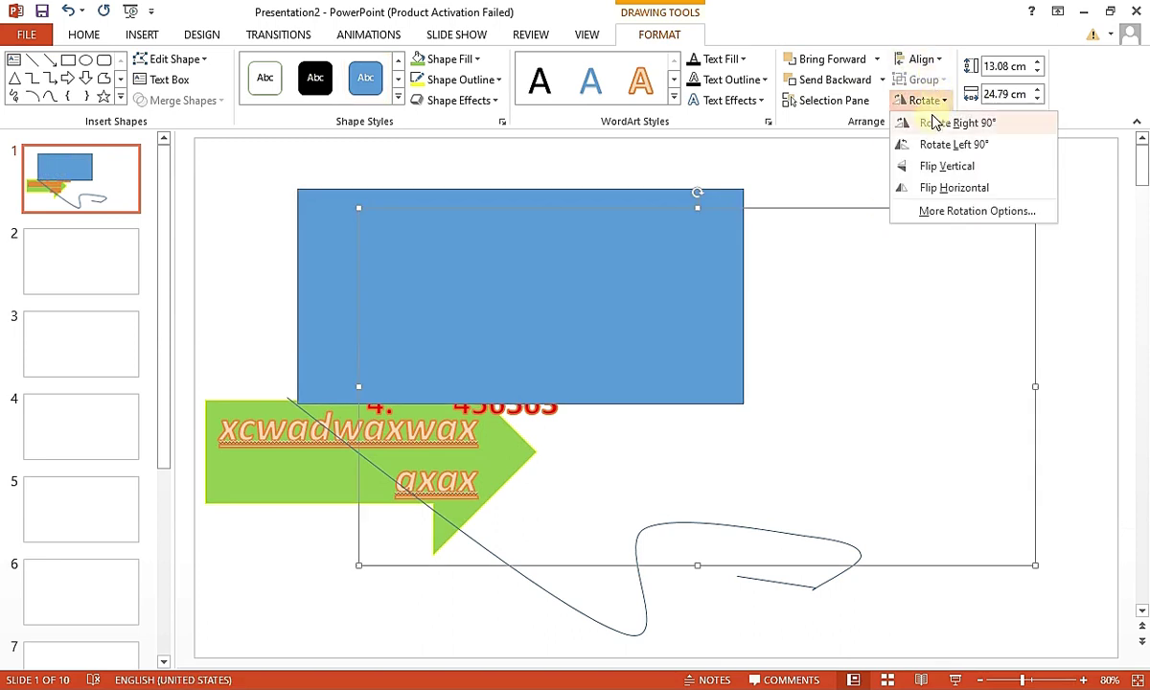
Align the blue rectangle to the slide's right edge
click(935, 151)
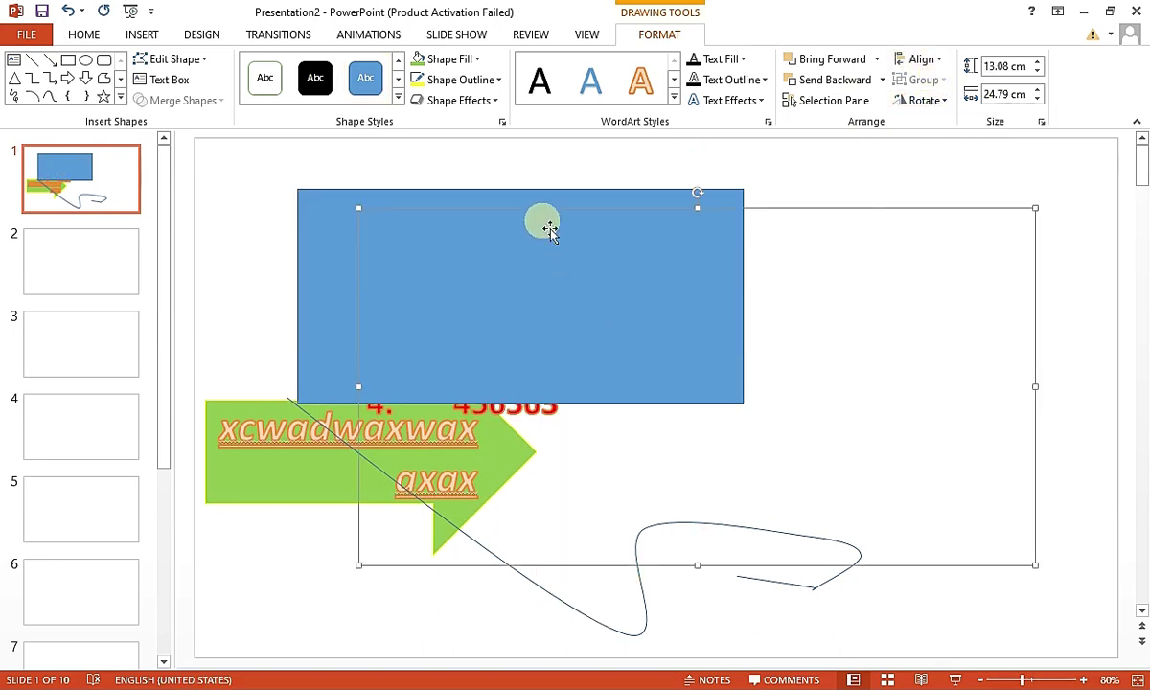
click(350, 244)
click(943, 98)
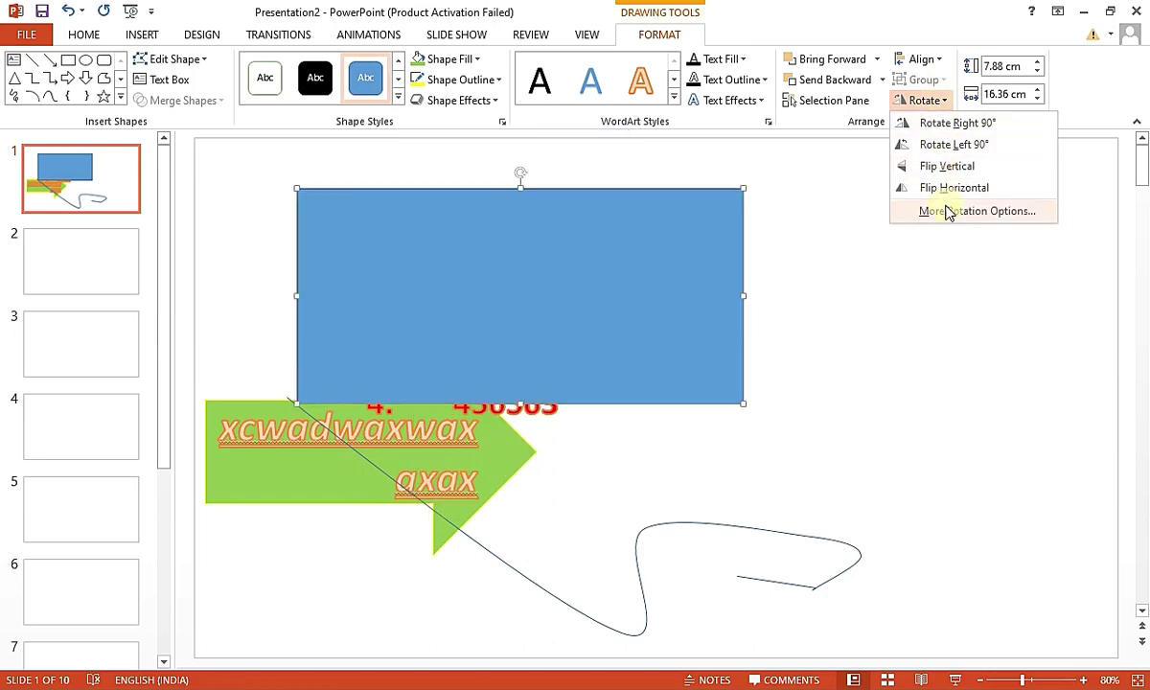
click(830, 175)
click(933, 67)
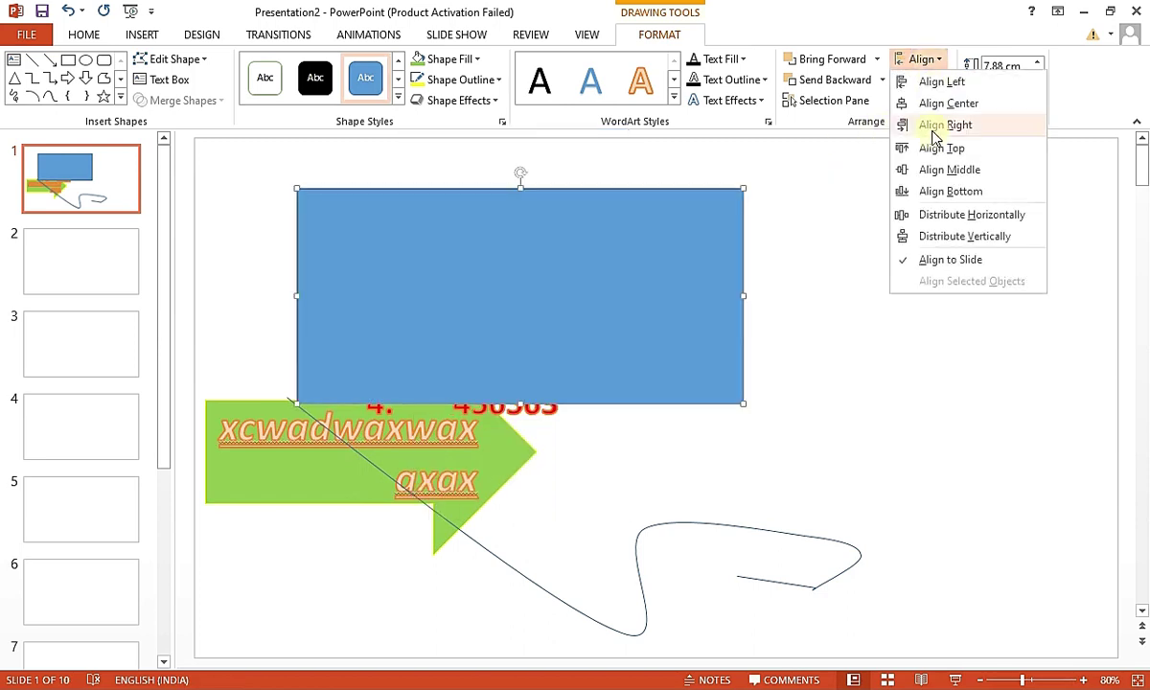
click(962, 122)
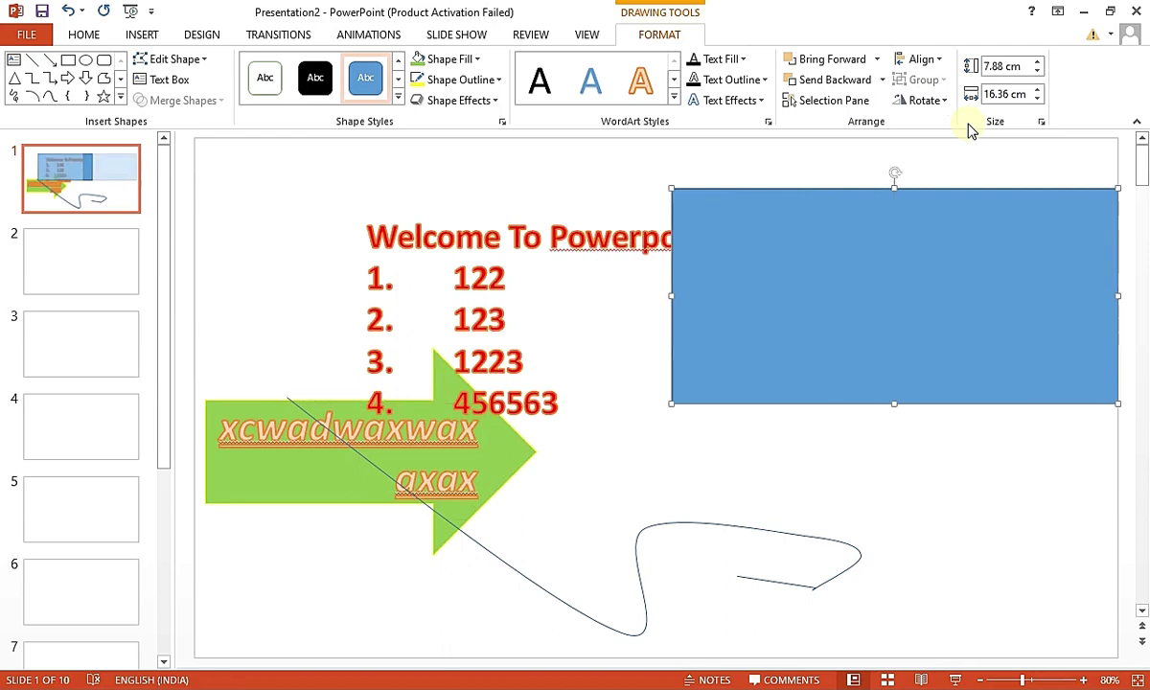
Pick Freeform 8 in the Selection Pane, move it up and right, and make it 9.4 cm tall
click(853, 105)
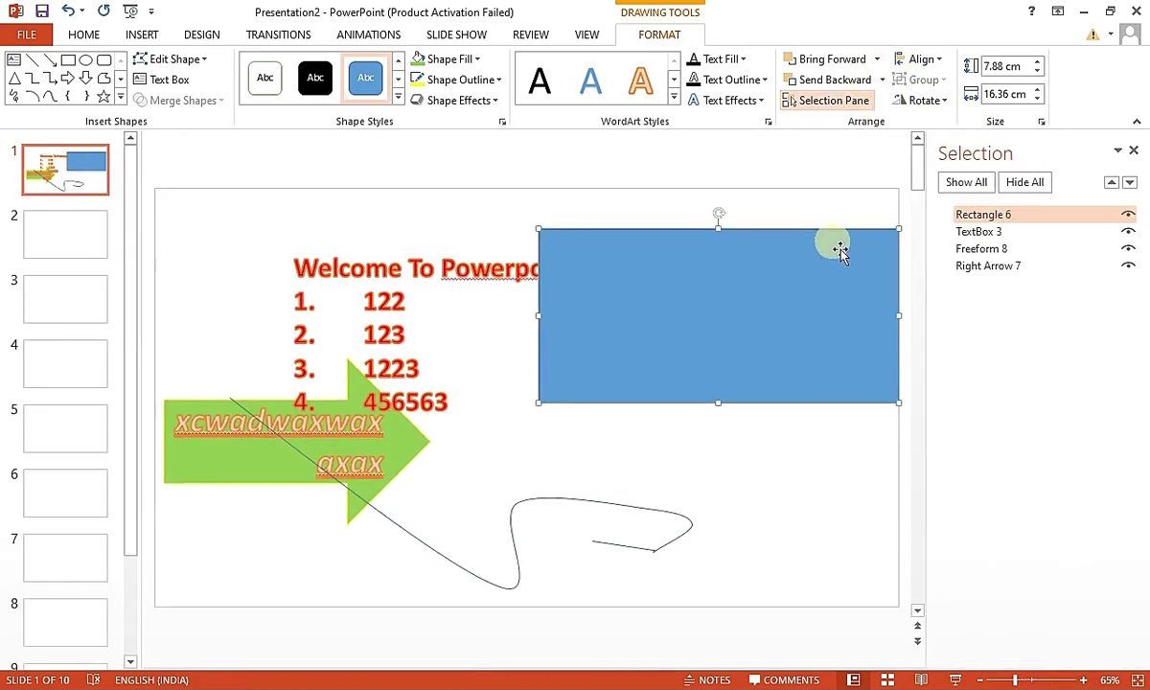
click(1009, 237)
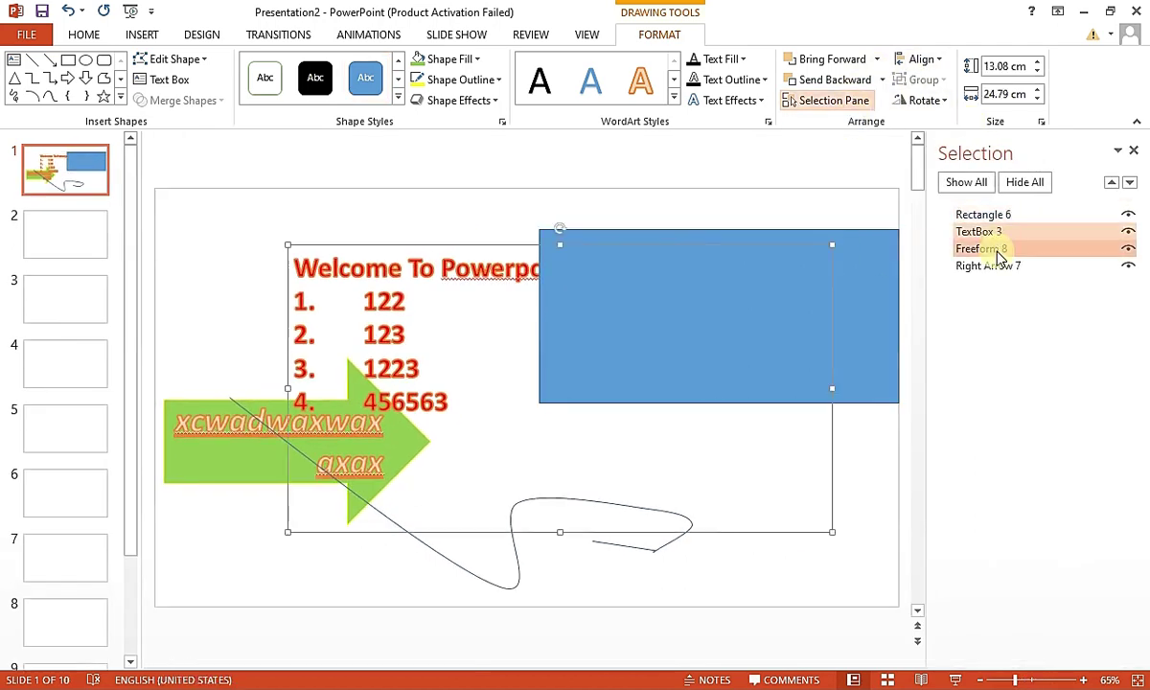
click(995, 251)
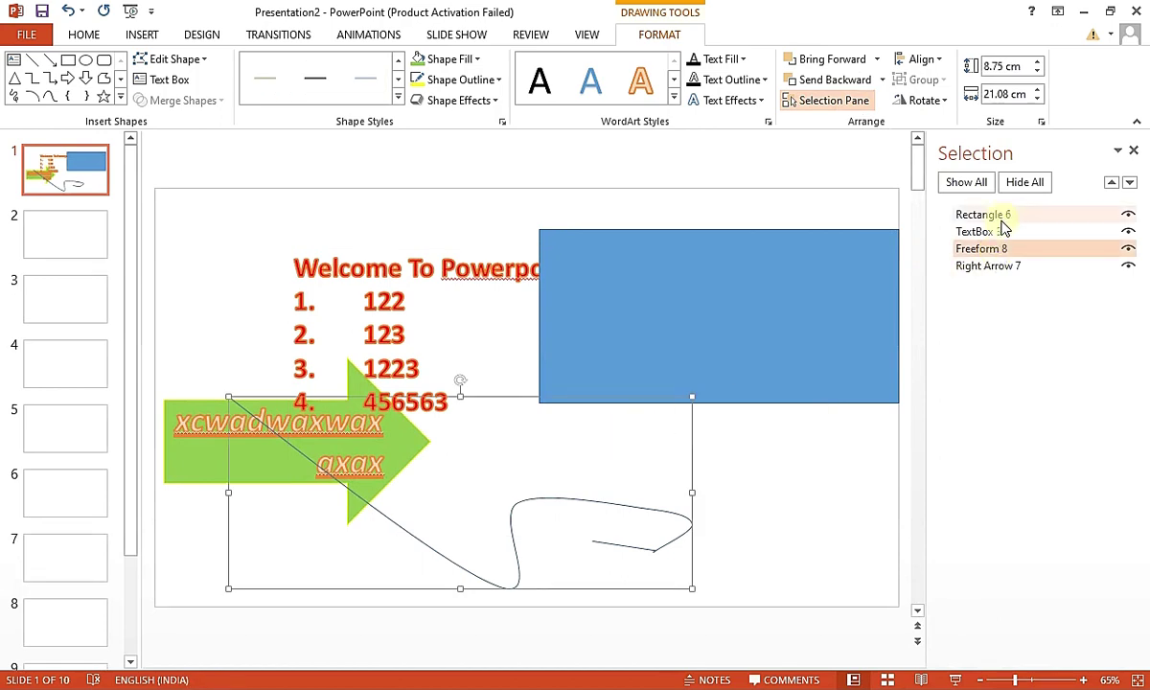
click(1000, 216)
click(987, 236)
click(989, 250)
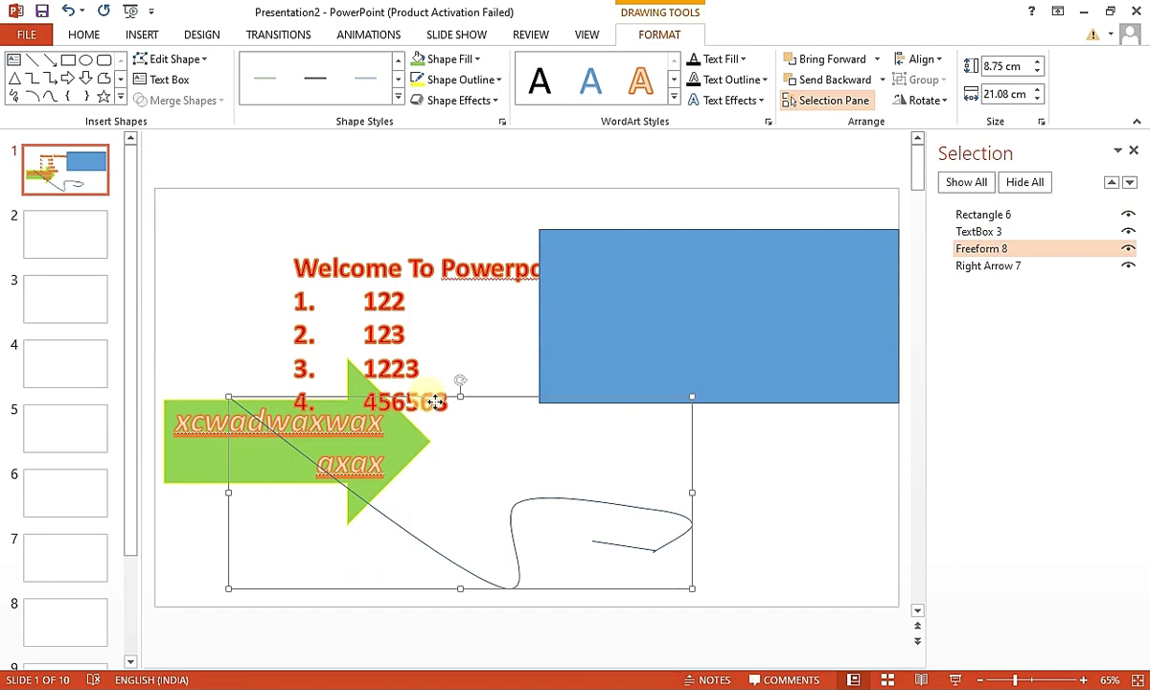
drag(437, 402, 559, 357)
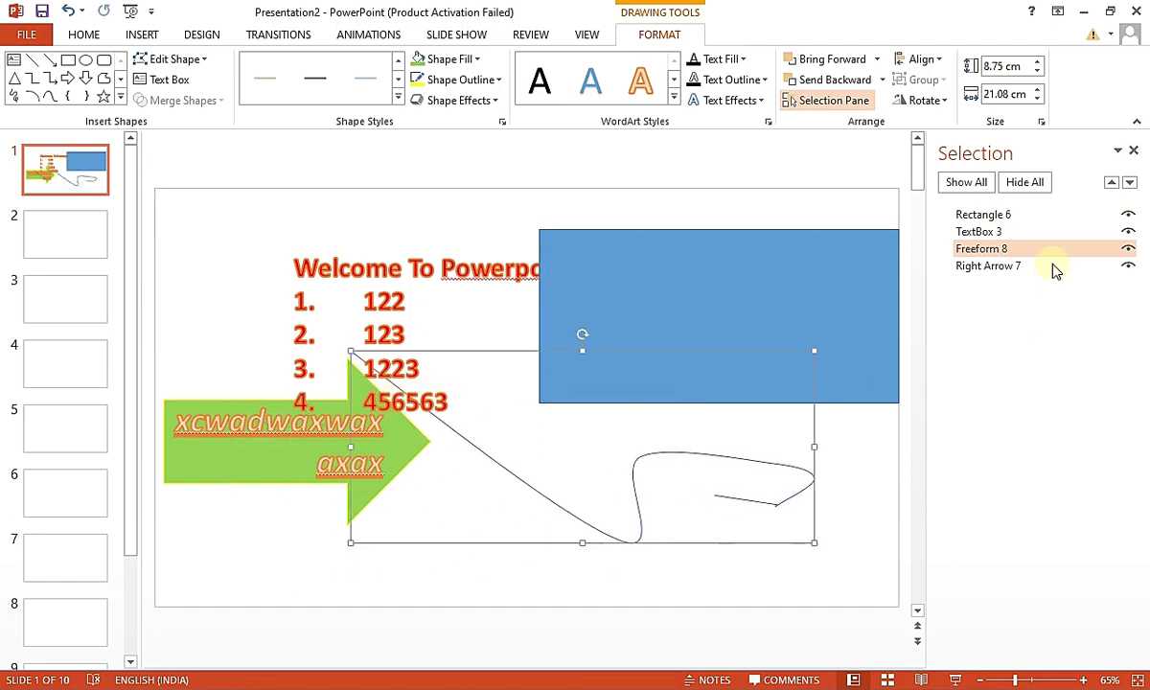
click(1134, 151)
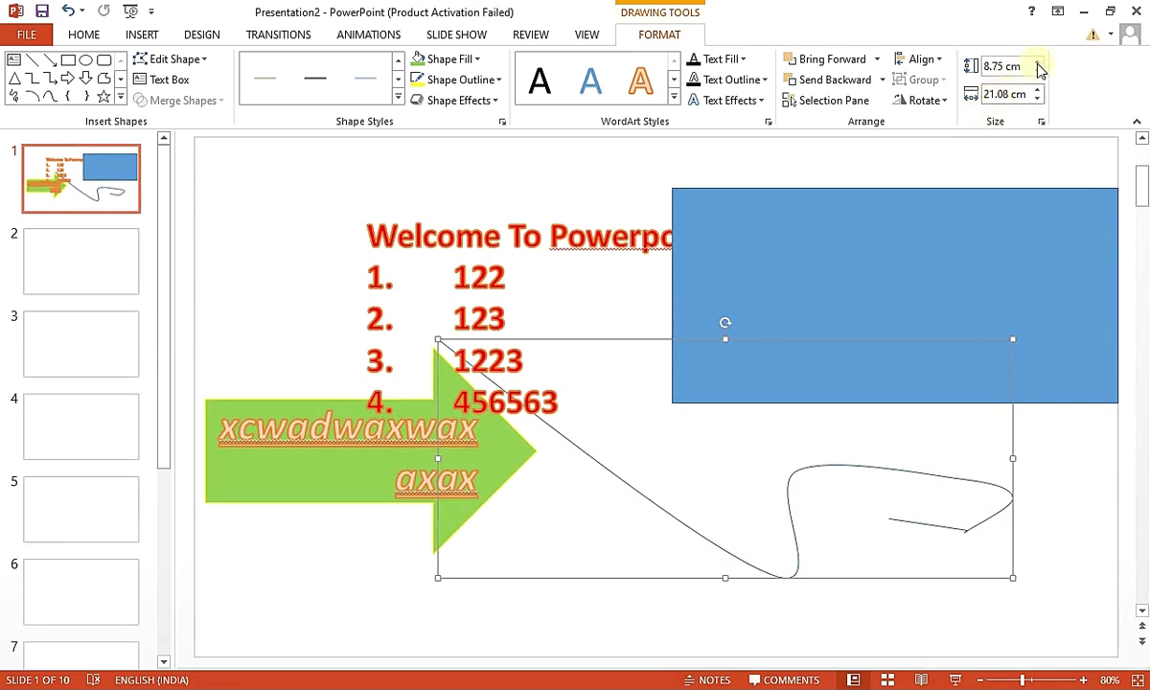
click(1037, 62)
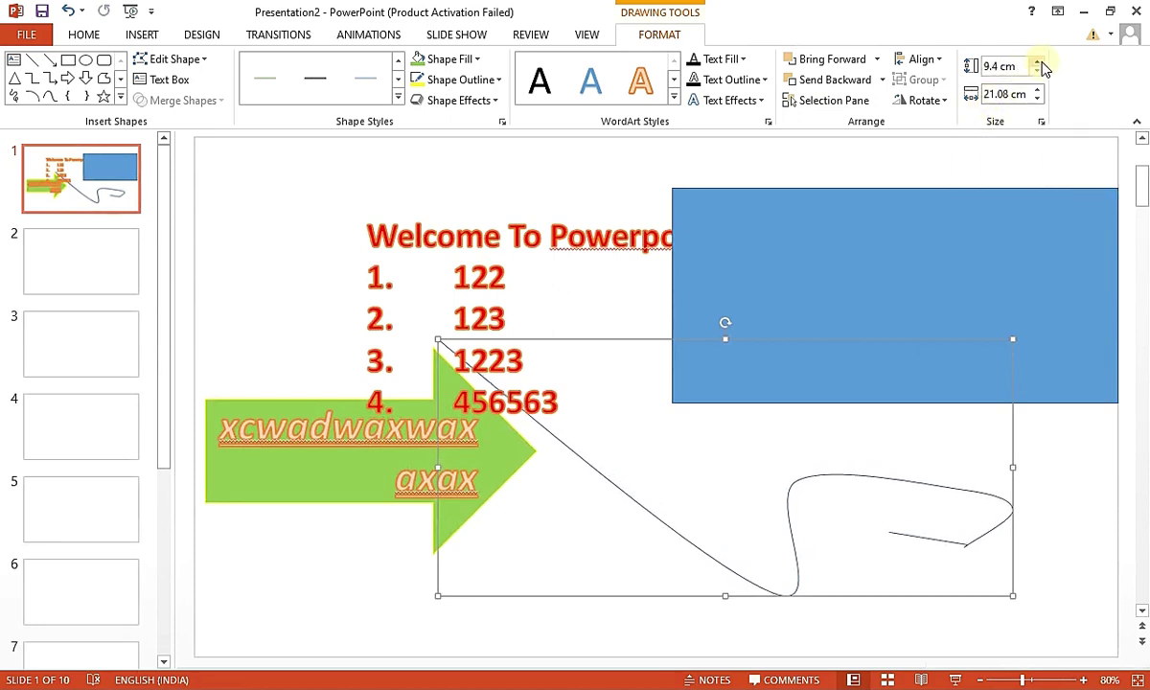
Reduce the blue rectangle's height to about 5 cm
click(1001, 213)
click(1037, 71)
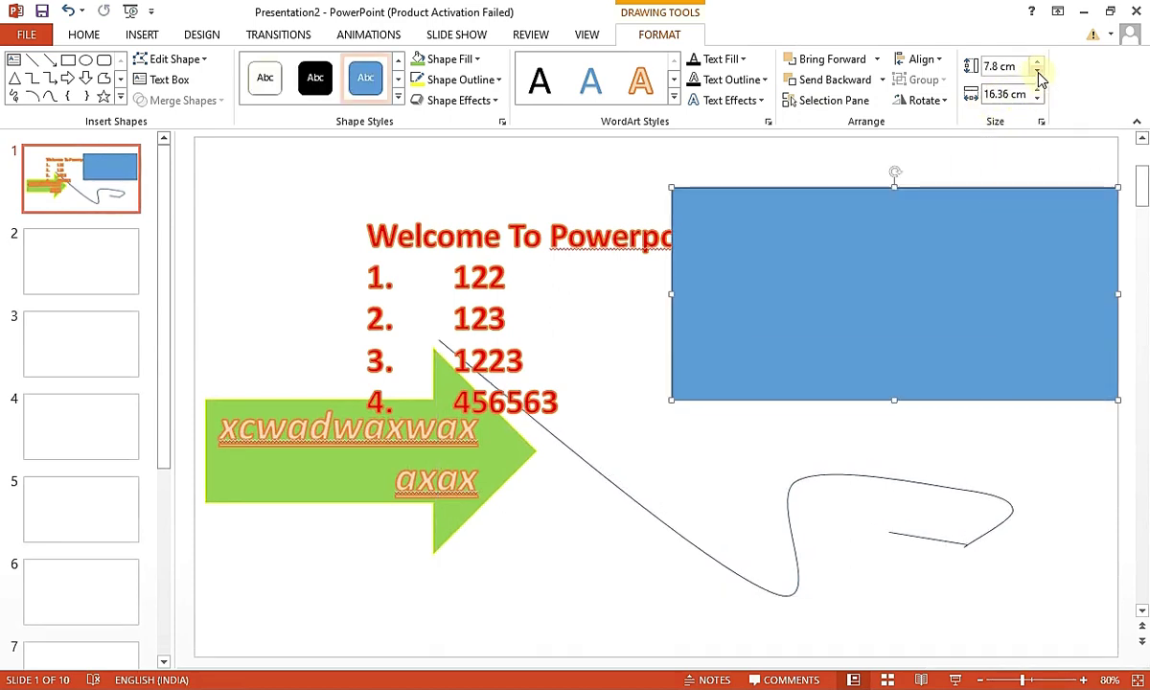
click(1039, 73)
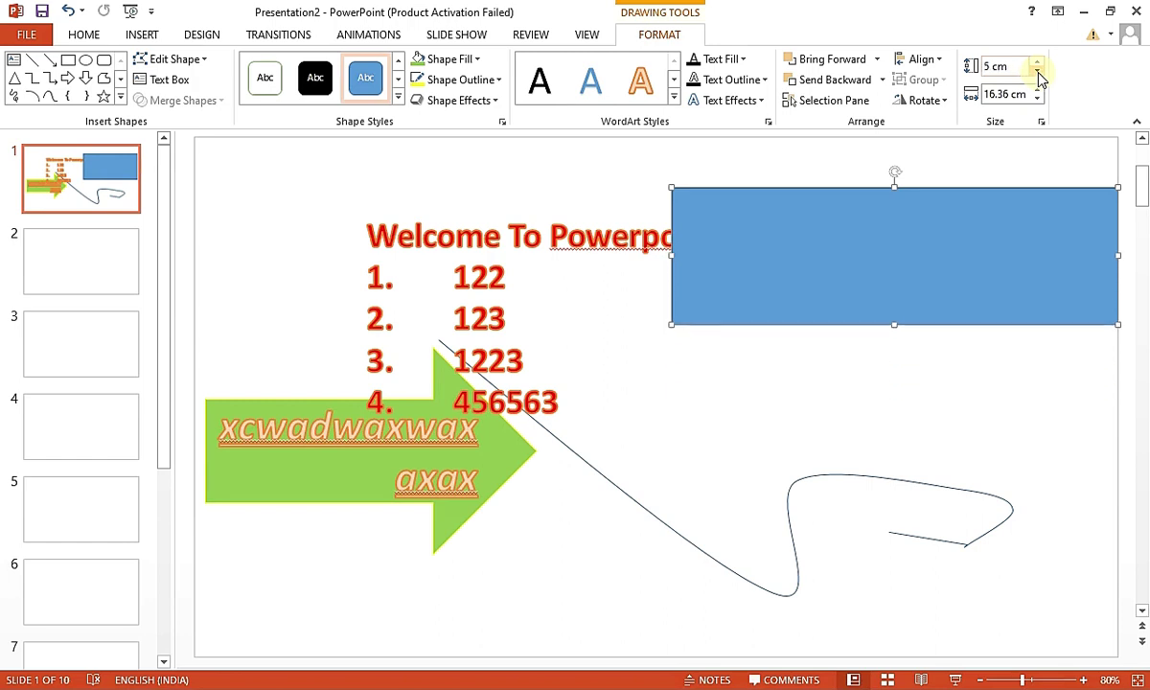
click(627, 190)
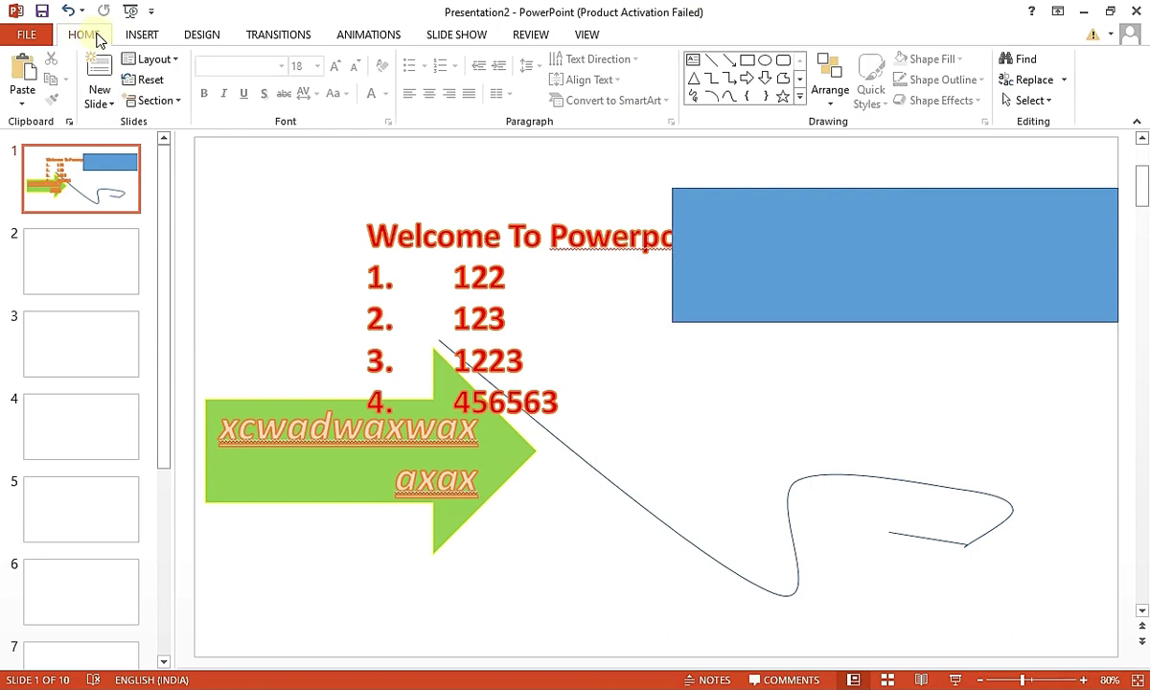
Bring the red title text box to the front, then open Find and move it off the list
click(575, 223)
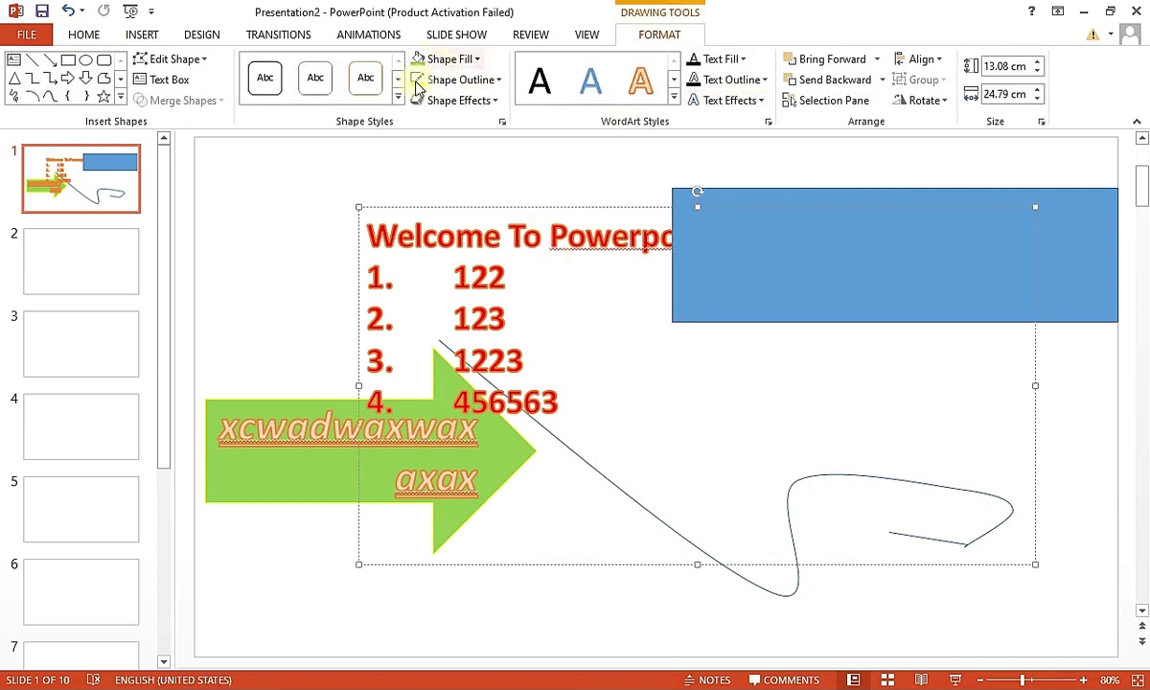
click(85, 38)
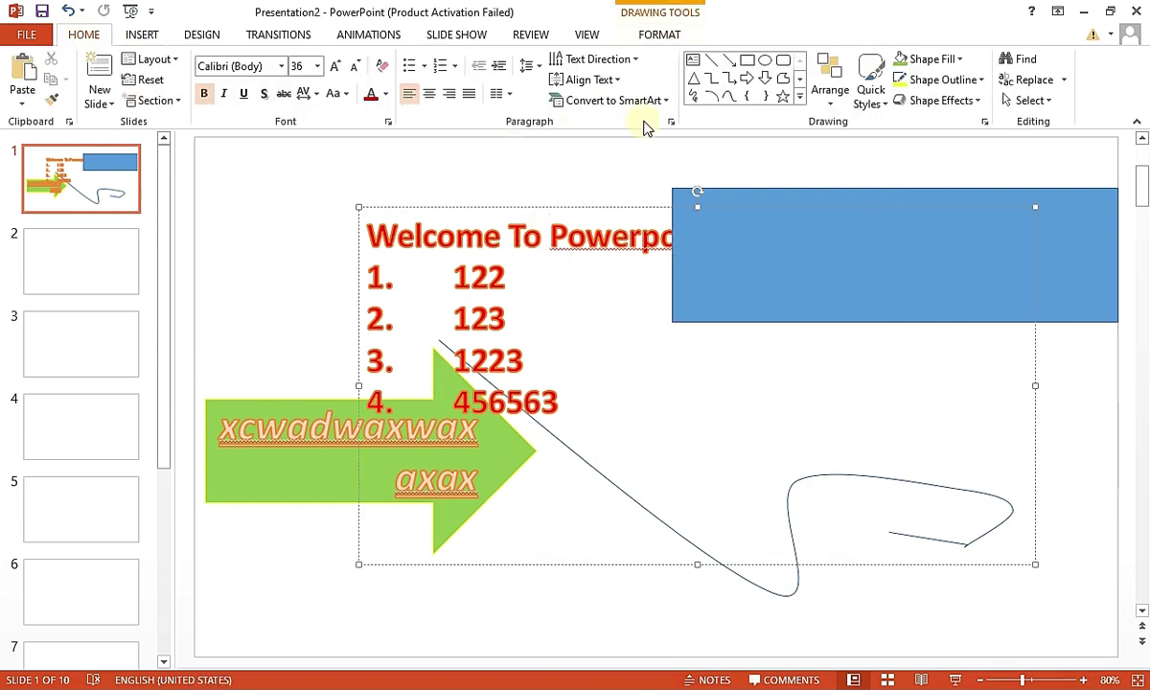
click(830, 87)
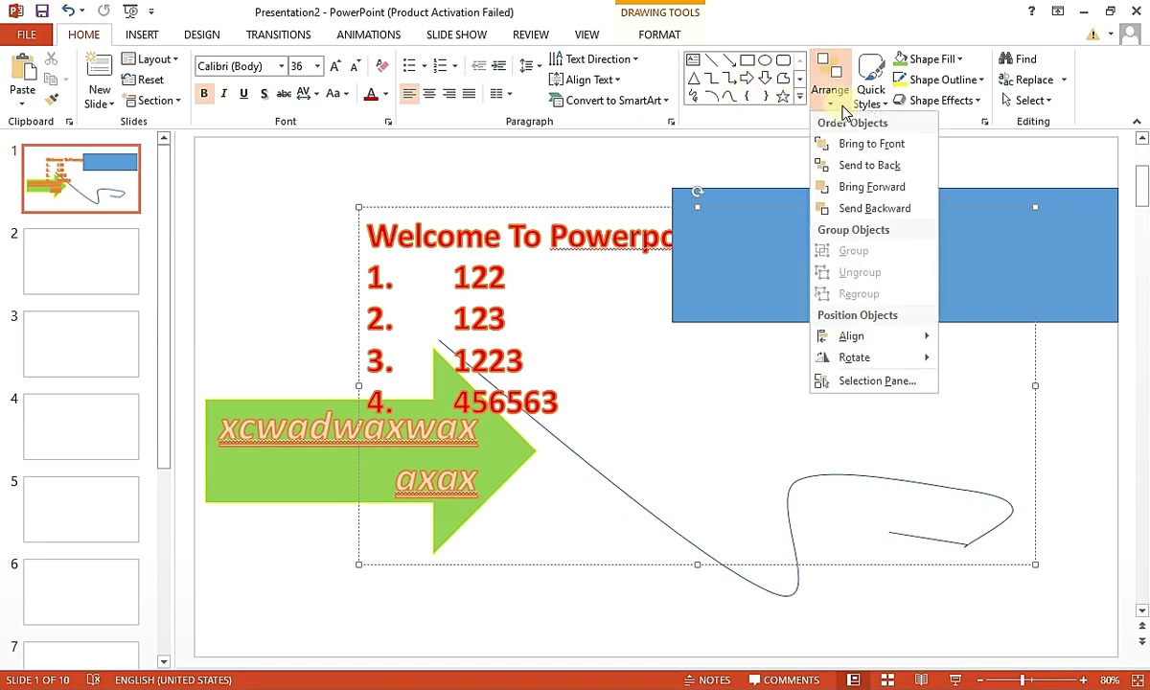
click(886, 153)
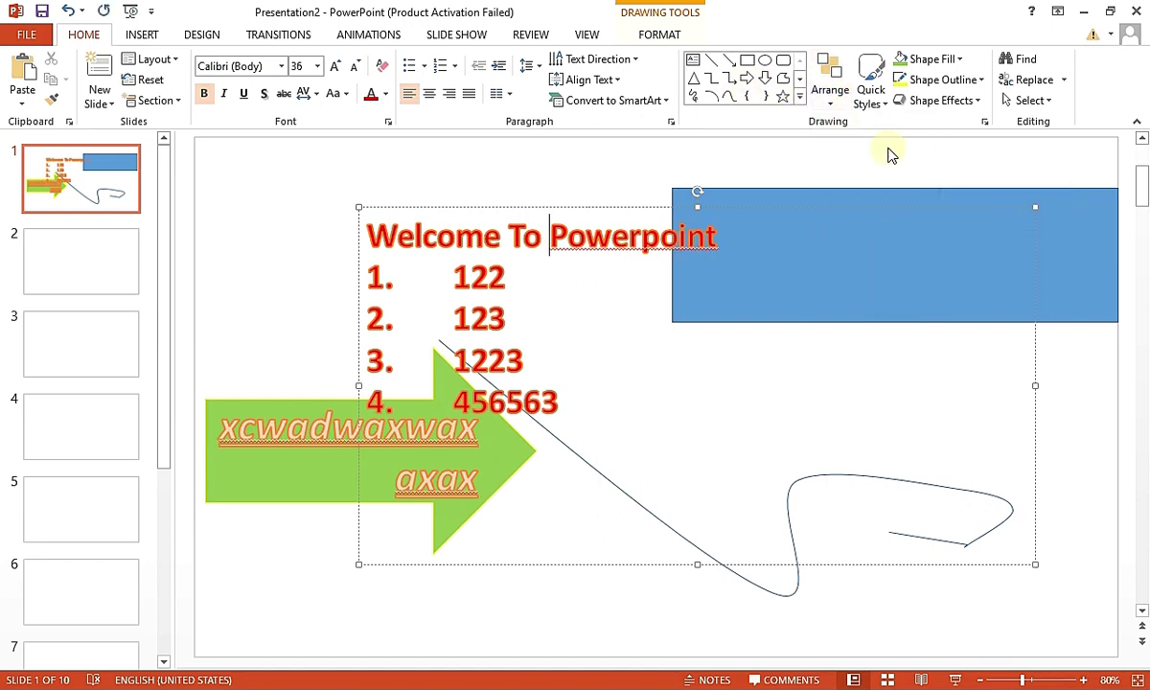
click(847, 99)
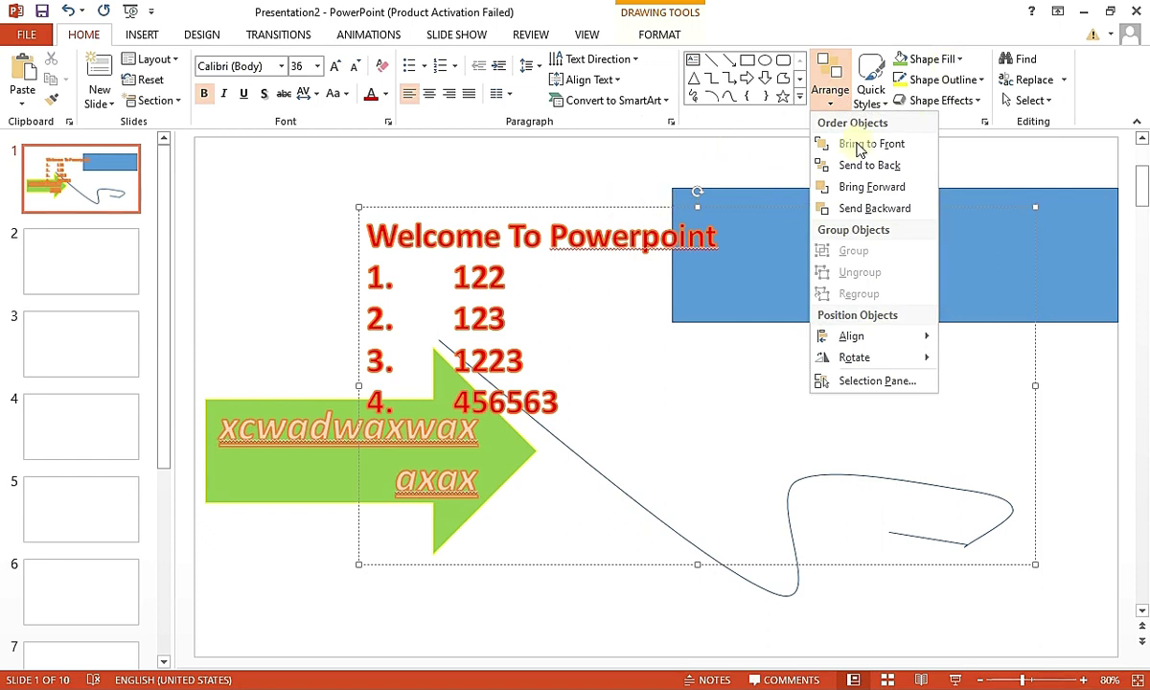
key(Escape)
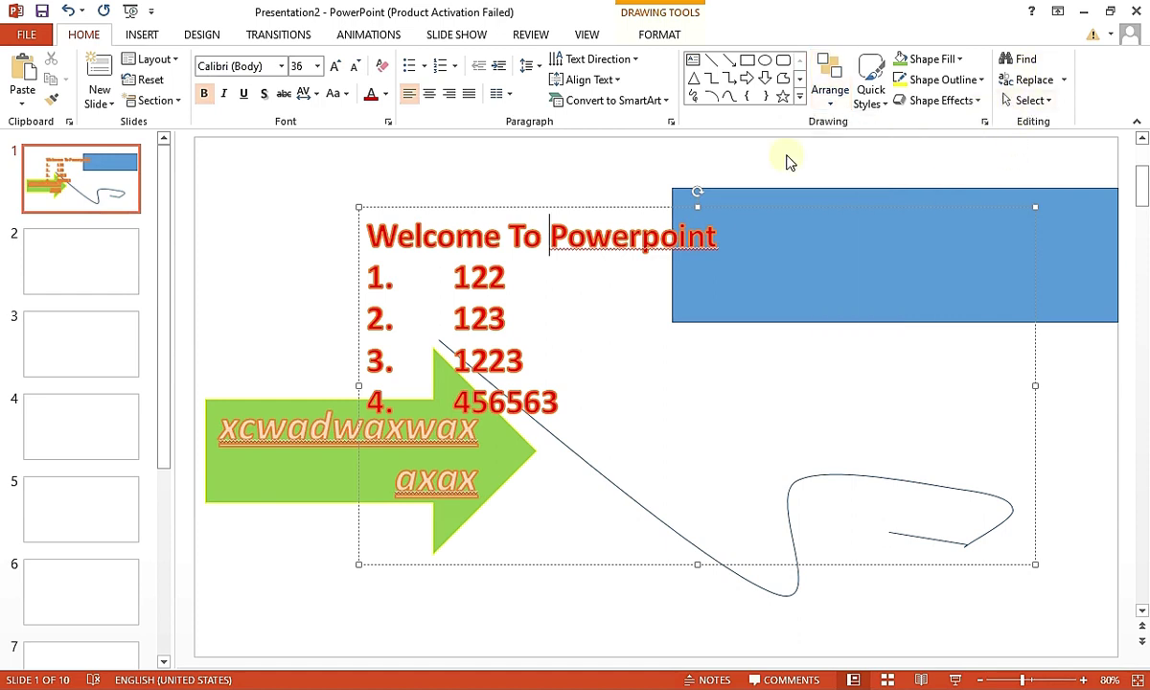
key(Escape)
click(1024, 61)
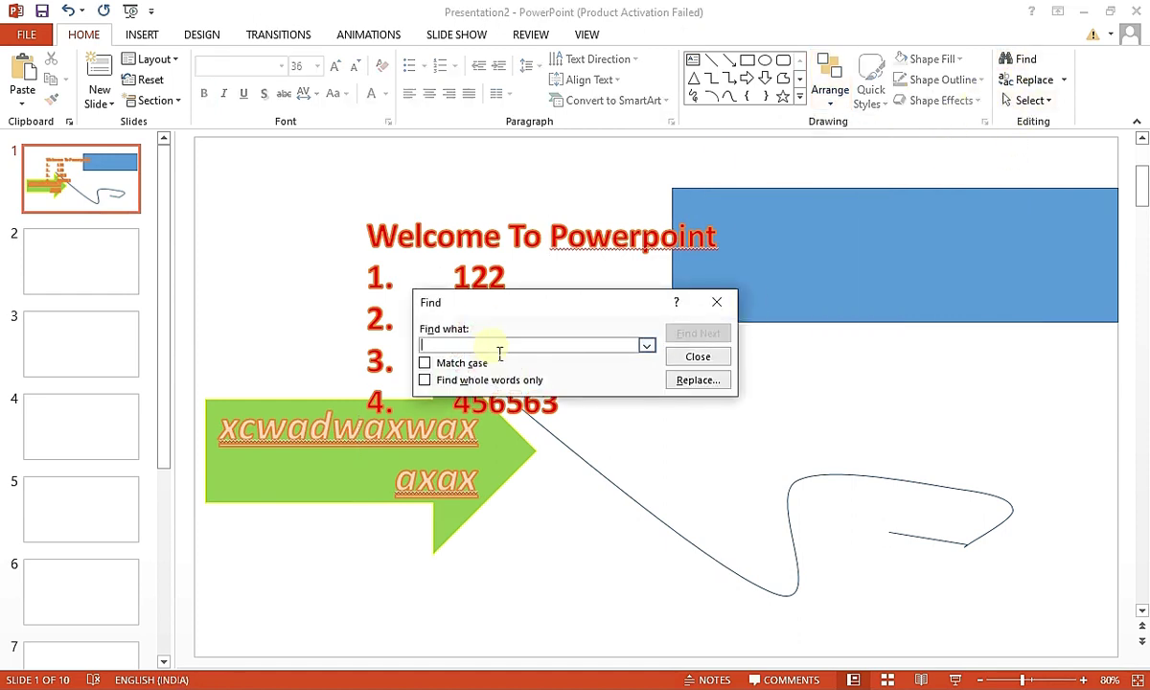
drag(535, 309, 746, 342)
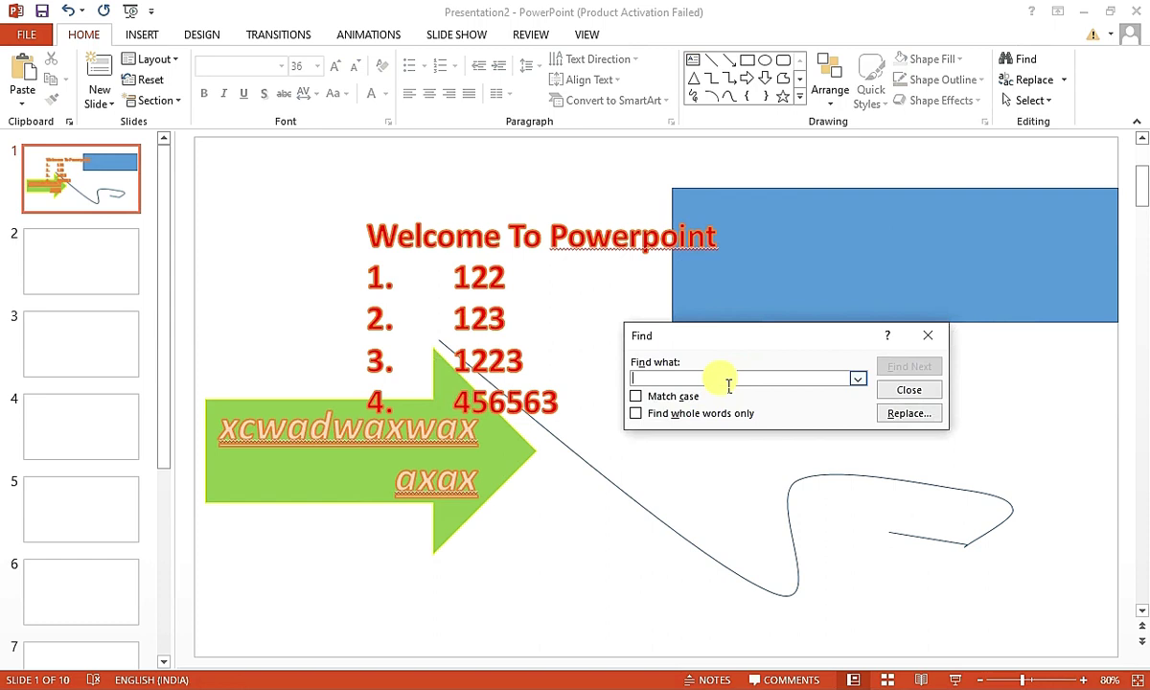
Search slide 1 for 123, with whole-word matching turned off
text(123)
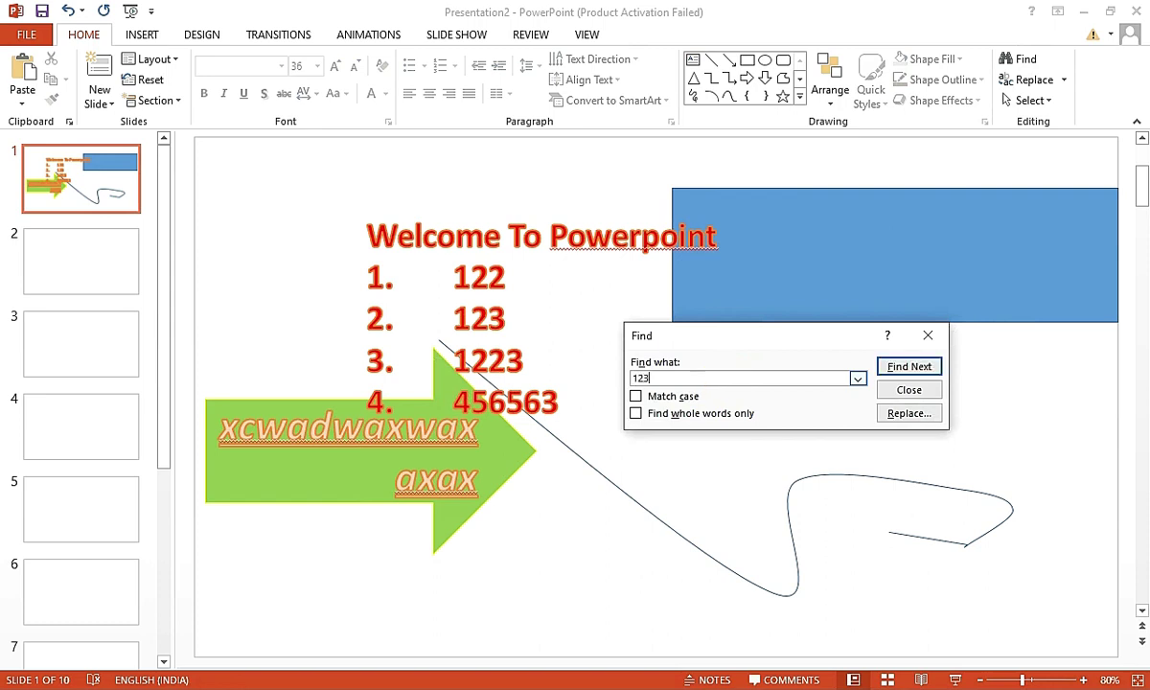
key(Return)
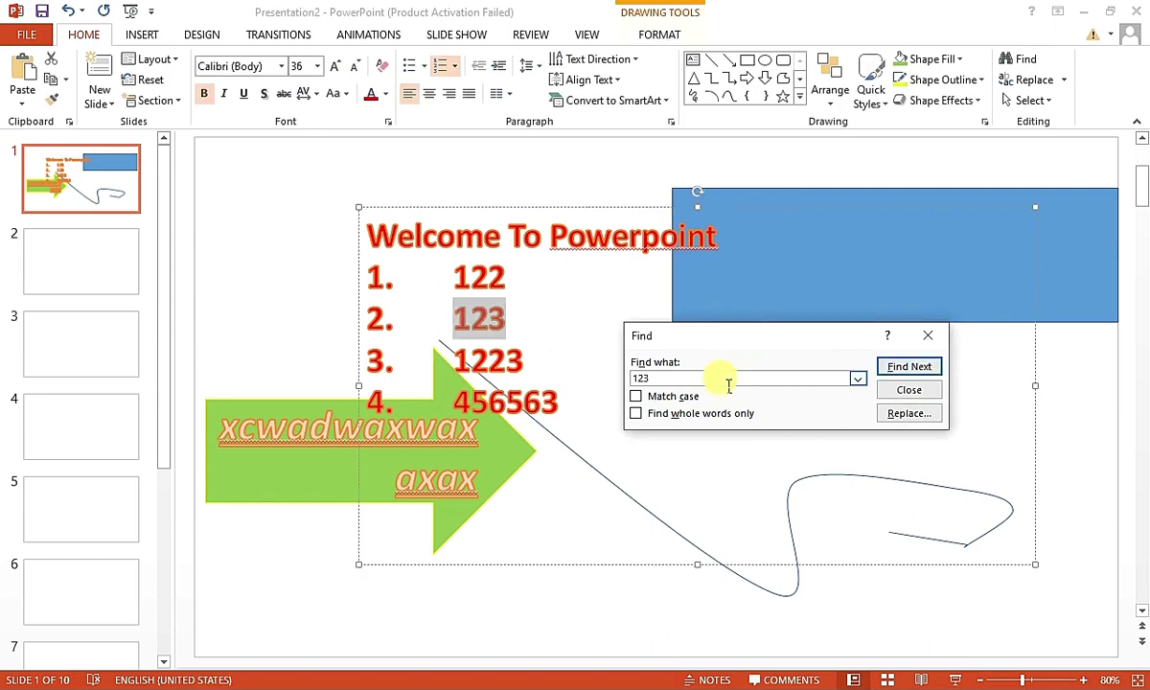
click(645, 418)
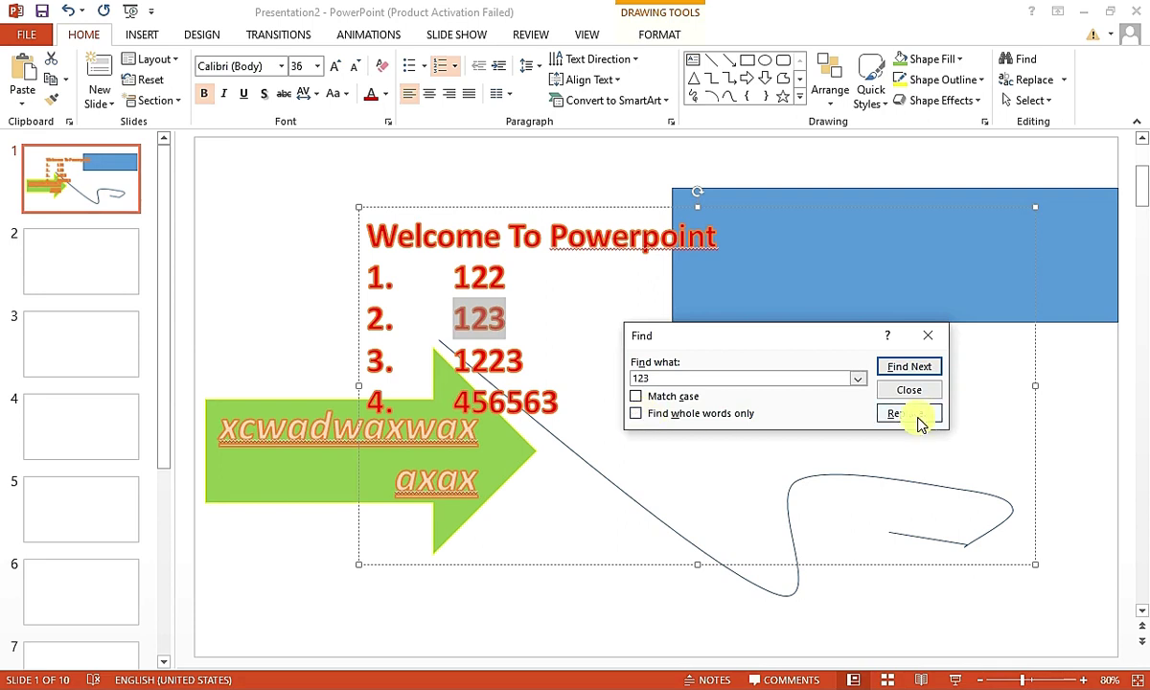
Replace all occurrences of 123 with 5667 and close the Replace dialog
click(917, 422)
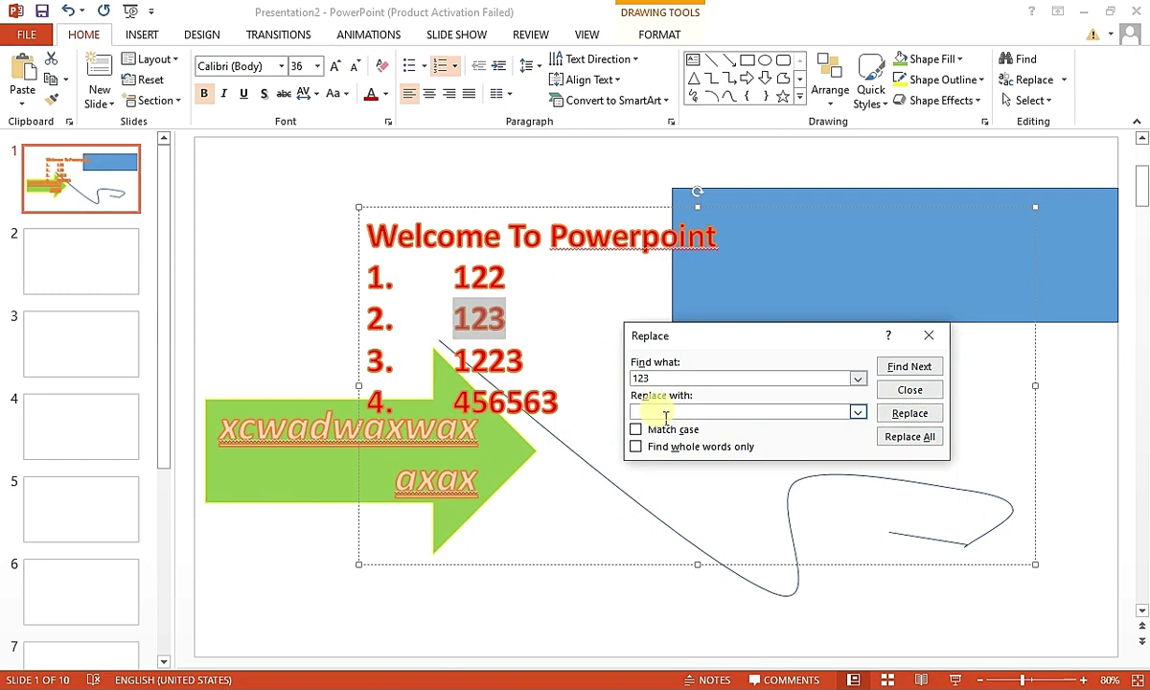
text(567)
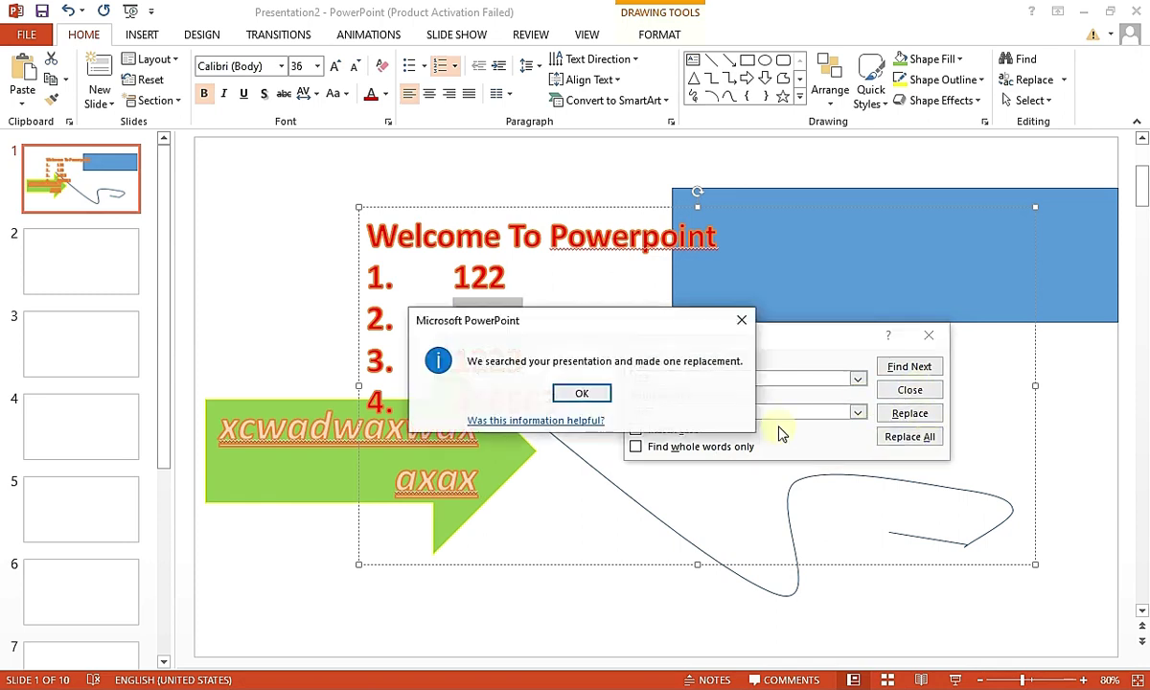
click(586, 393)
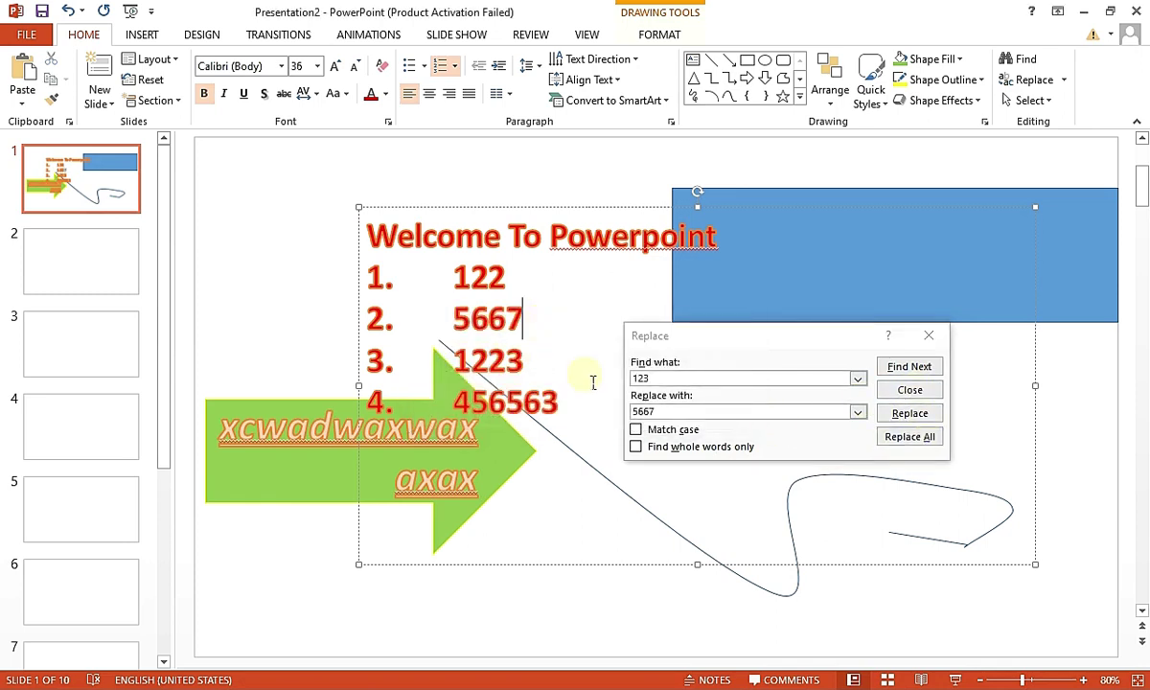
click(928, 335)
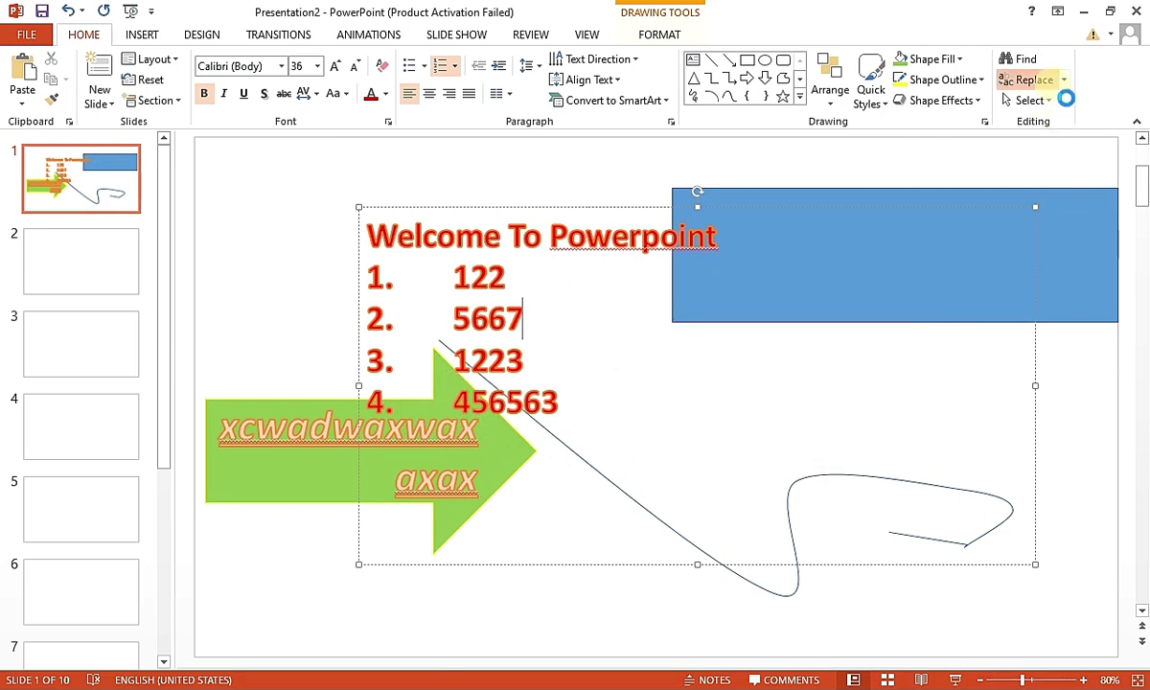
click(1031, 80)
click(928, 336)
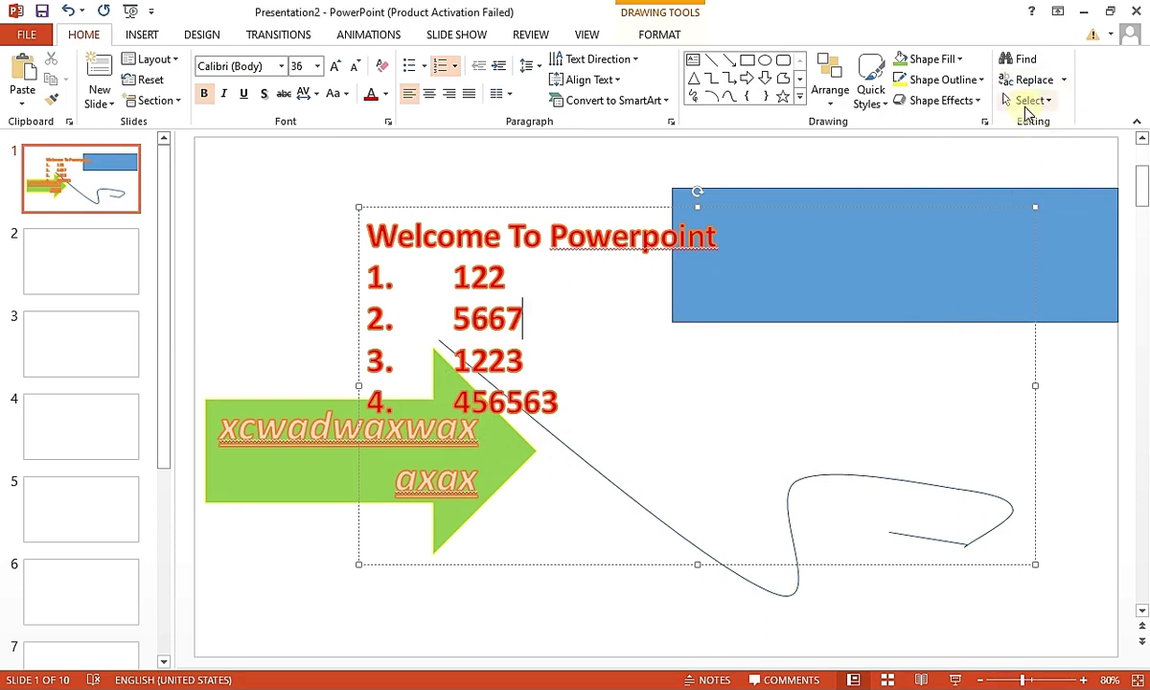
Select all the text in slide 1's text box, then clear the selection
click(1030, 100)
click(1050, 120)
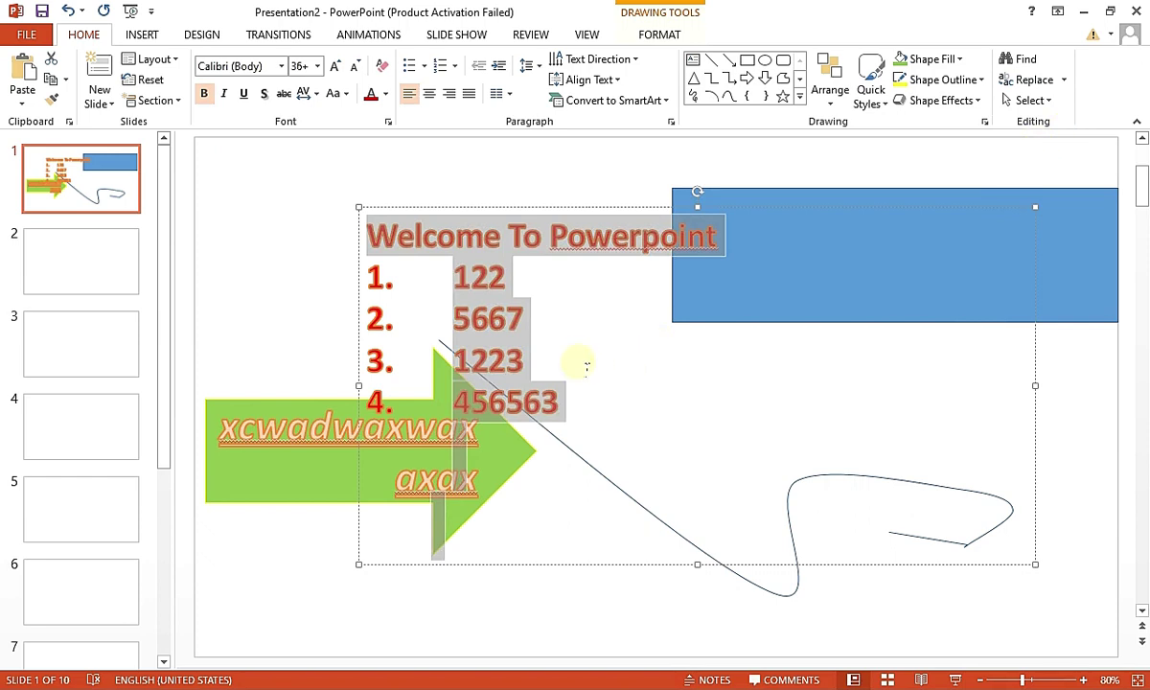
click(720, 422)
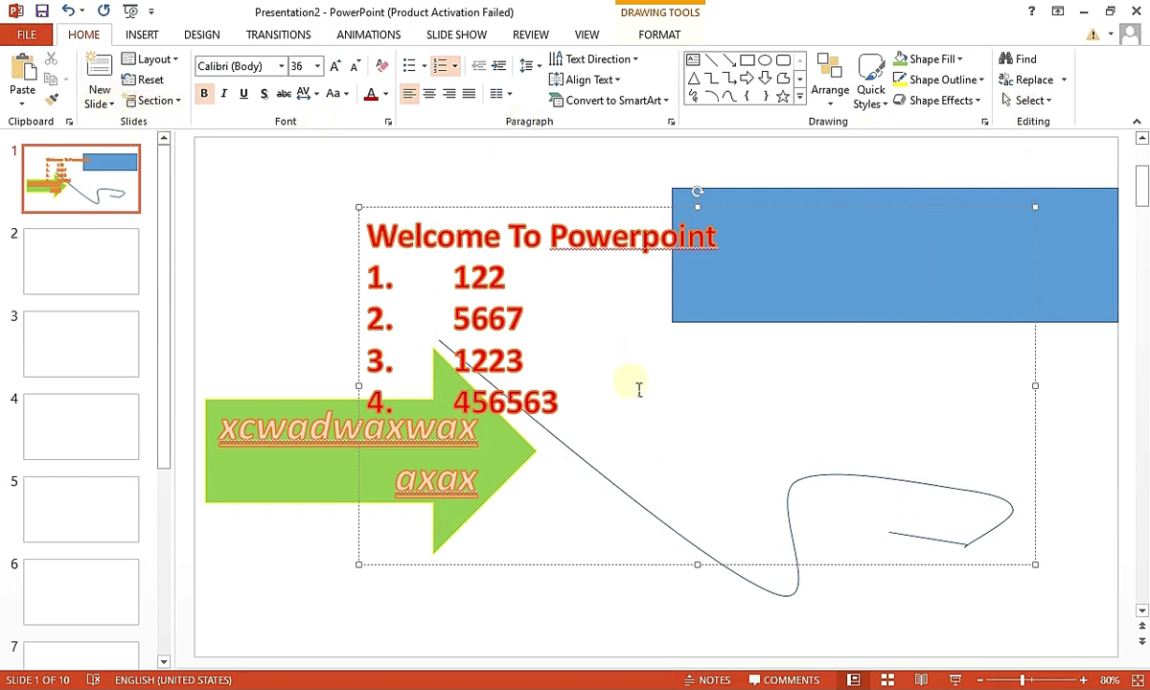
Browse the New Slide layouts without adding a slide, then move to slide 2
click(144, 37)
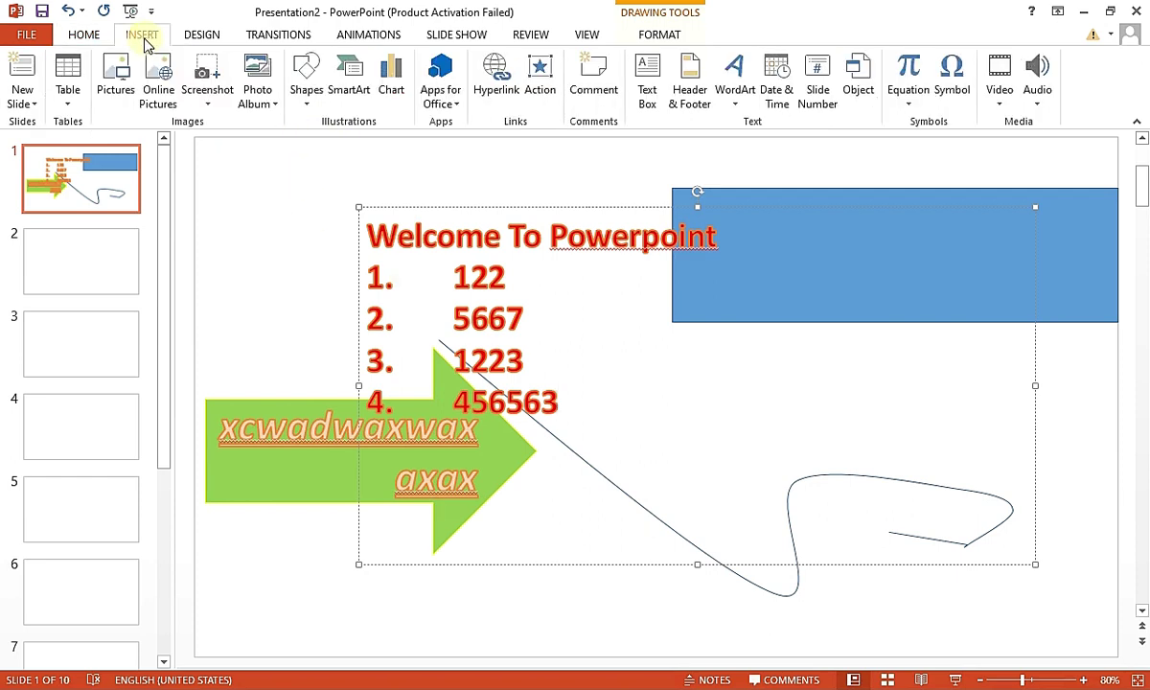
click(29, 102)
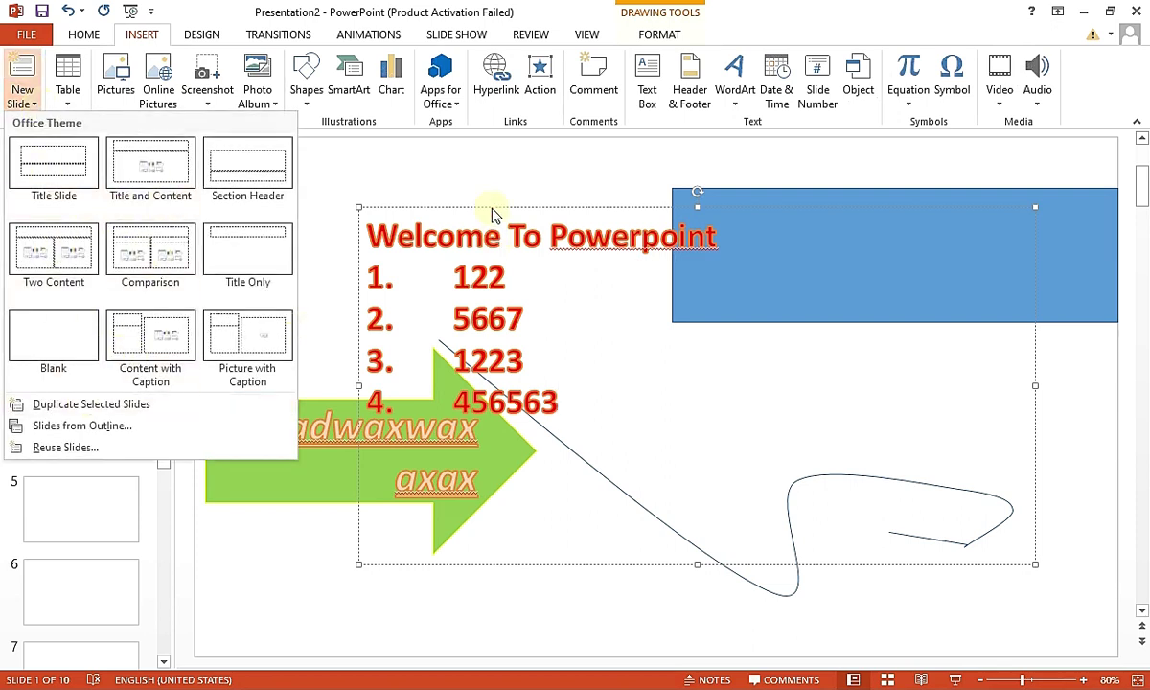
click(450, 197)
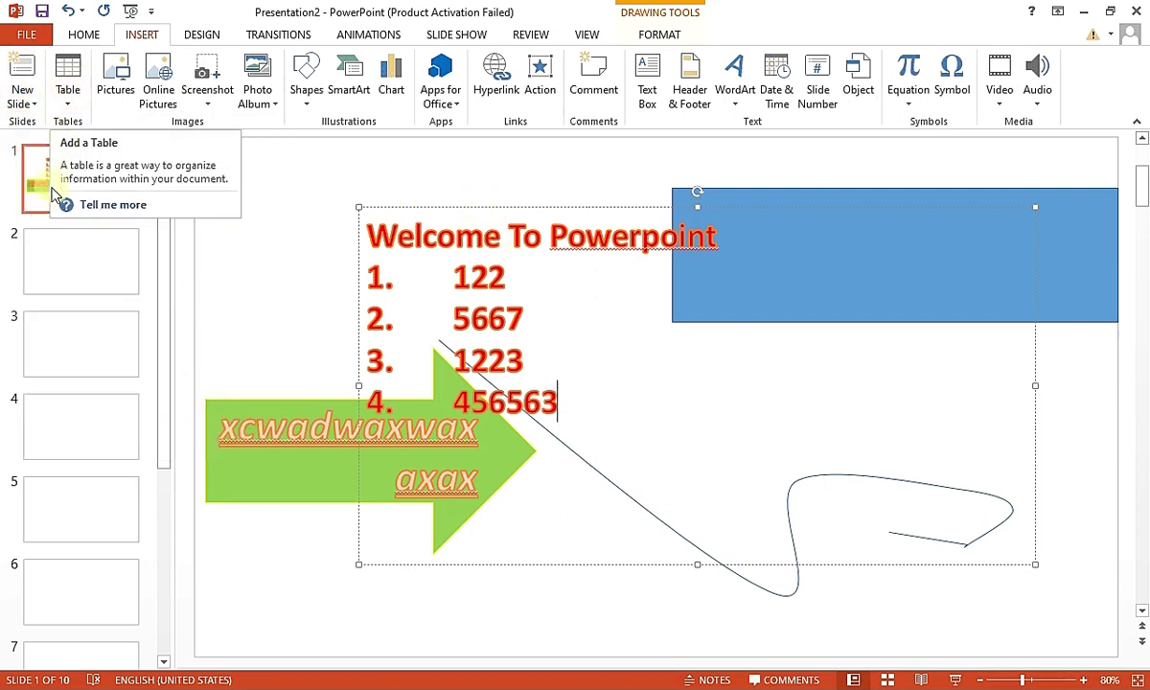
key(Page_Down)
Switch slide 2 to the Blank layout and bring up the table-size grid at 8x8
click(74, 107)
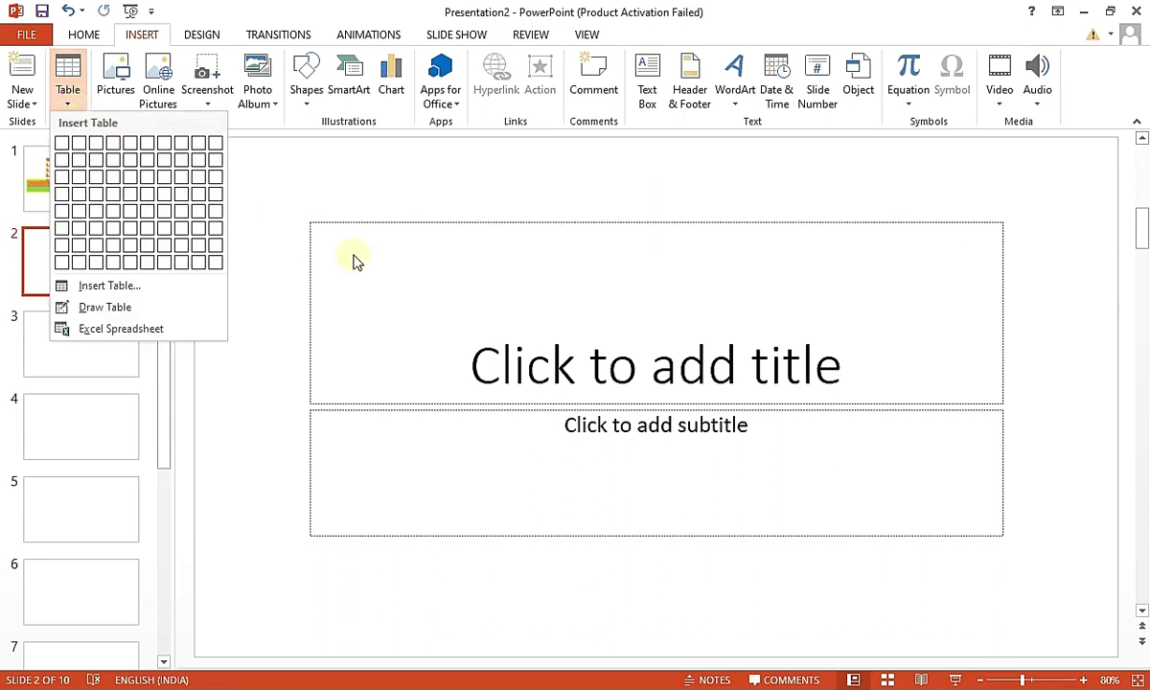
click(267, 285)
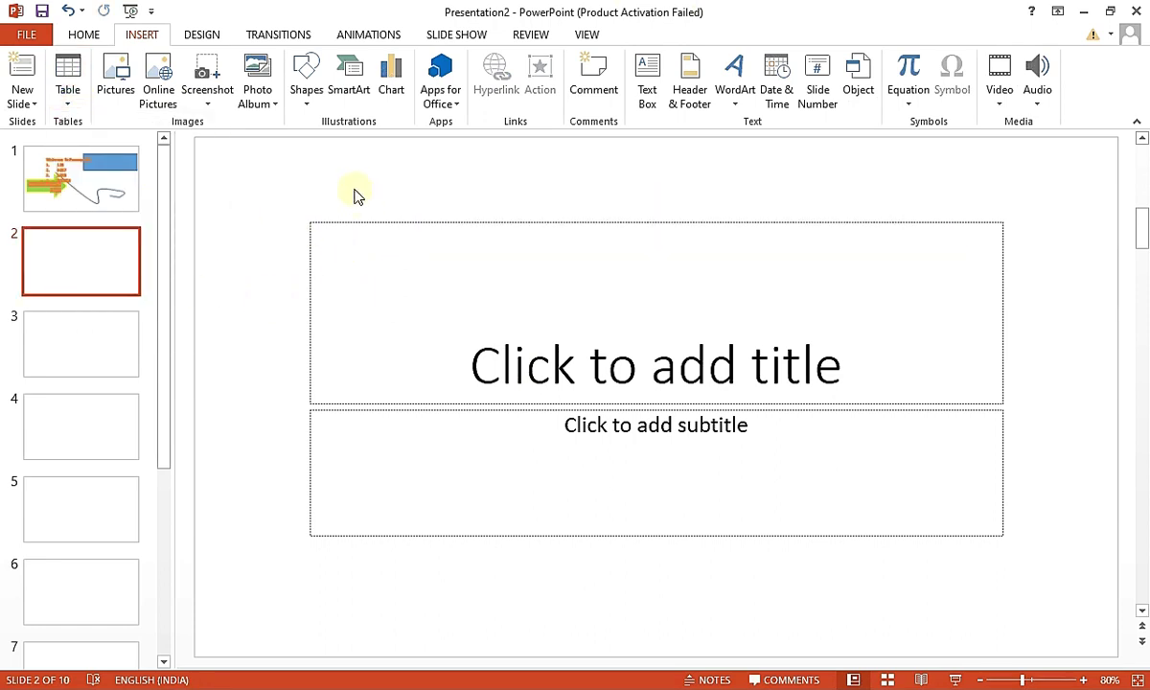
click(22, 100)
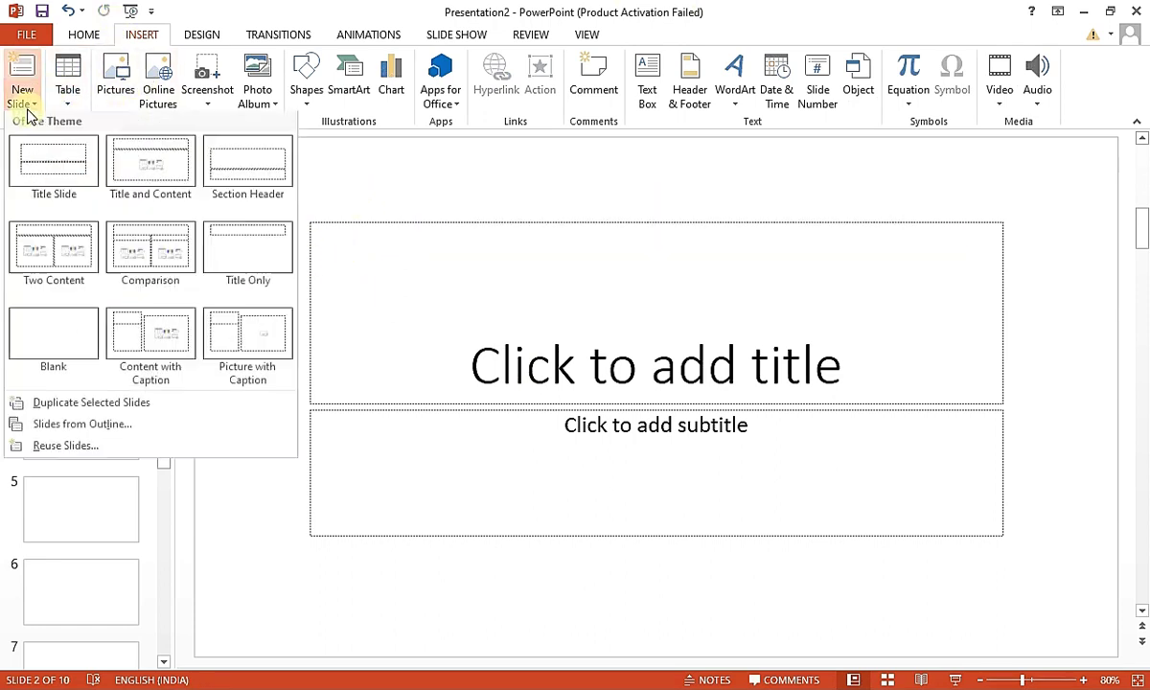
click(81, 39)
click(158, 59)
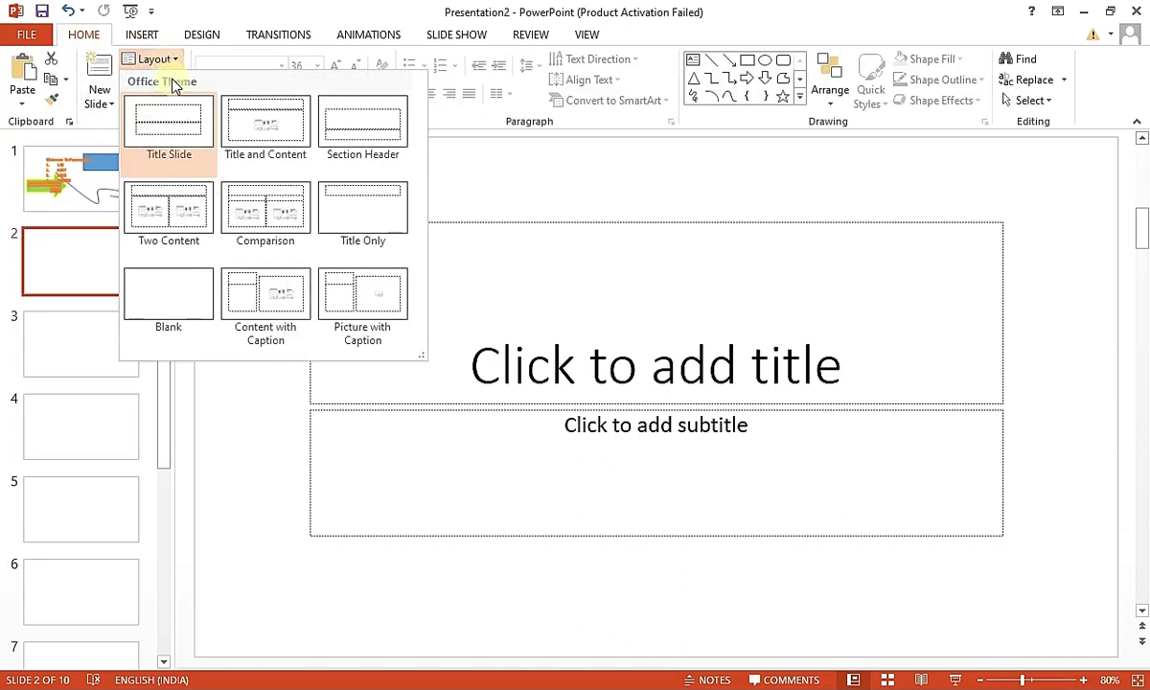
click(193, 316)
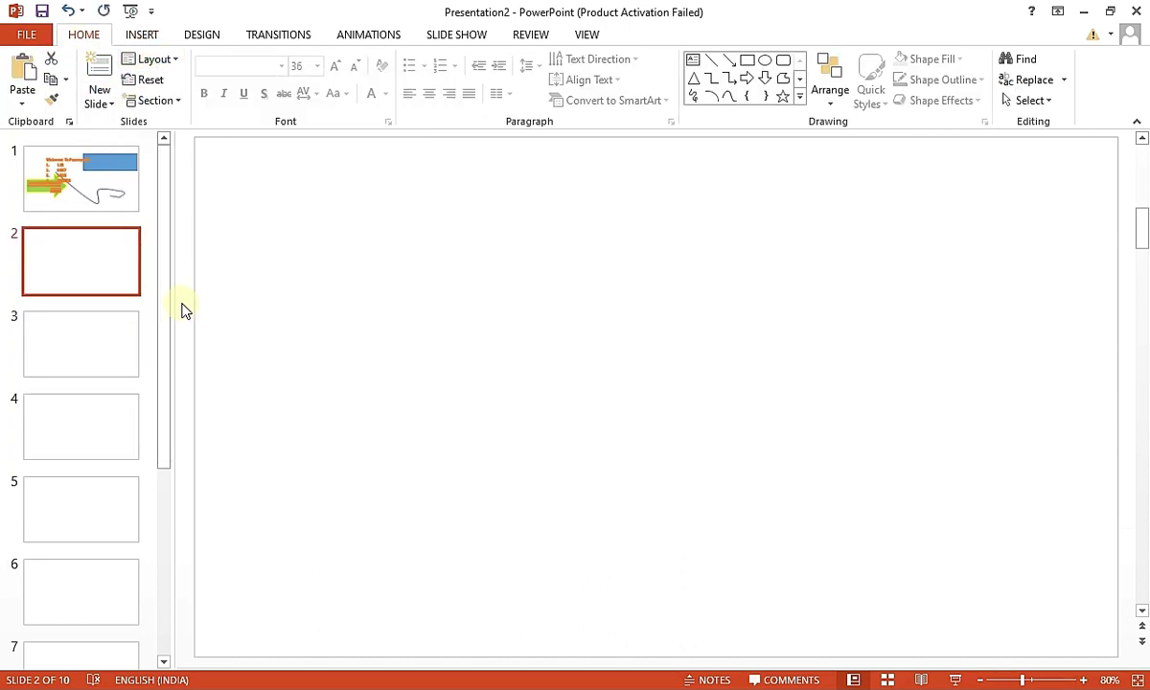
click(142, 36)
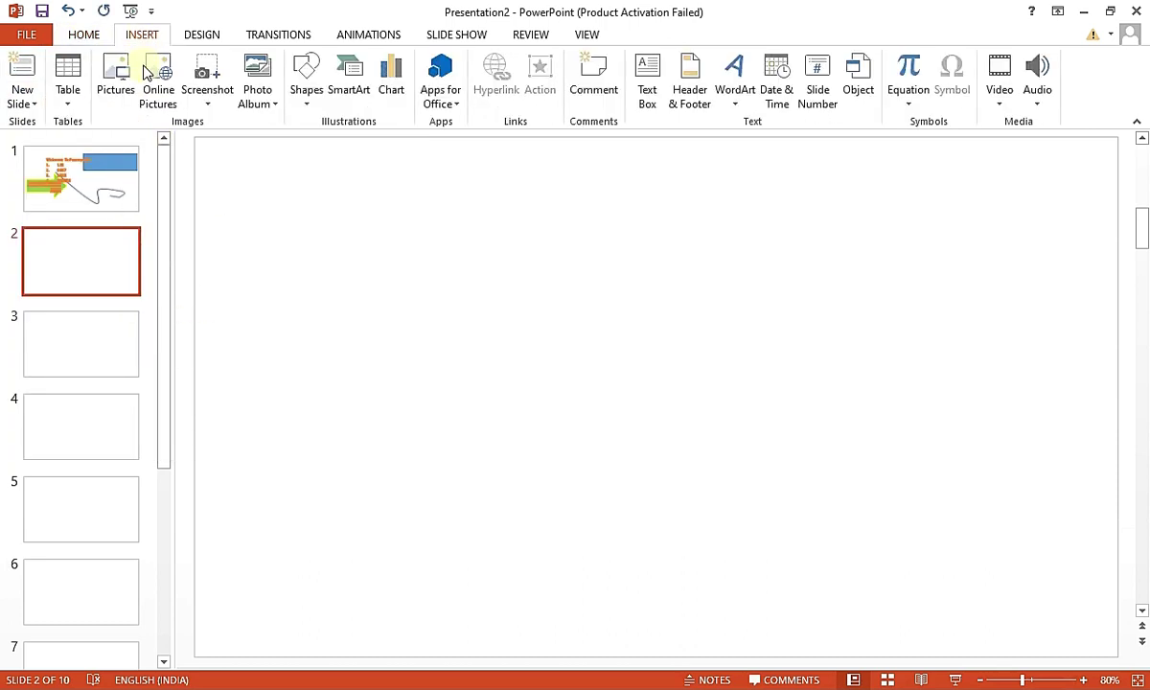
click(72, 105)
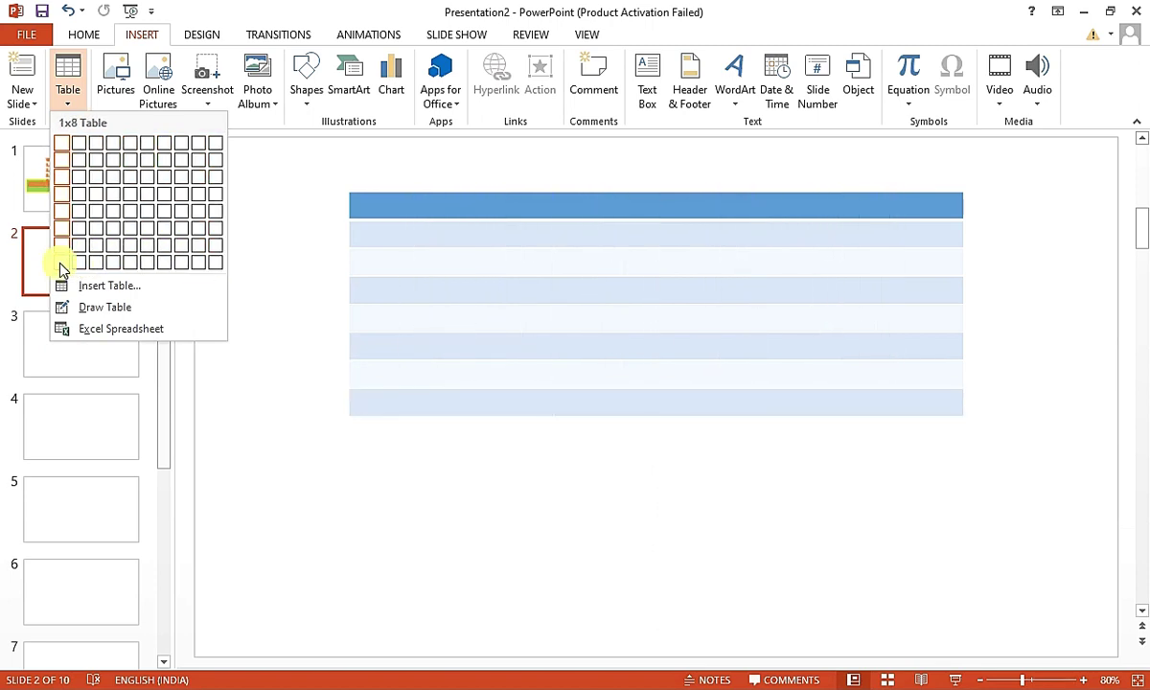
Insert the 8x8 table on slide 2, nudge it left, and add four rows below
click(192, 264)
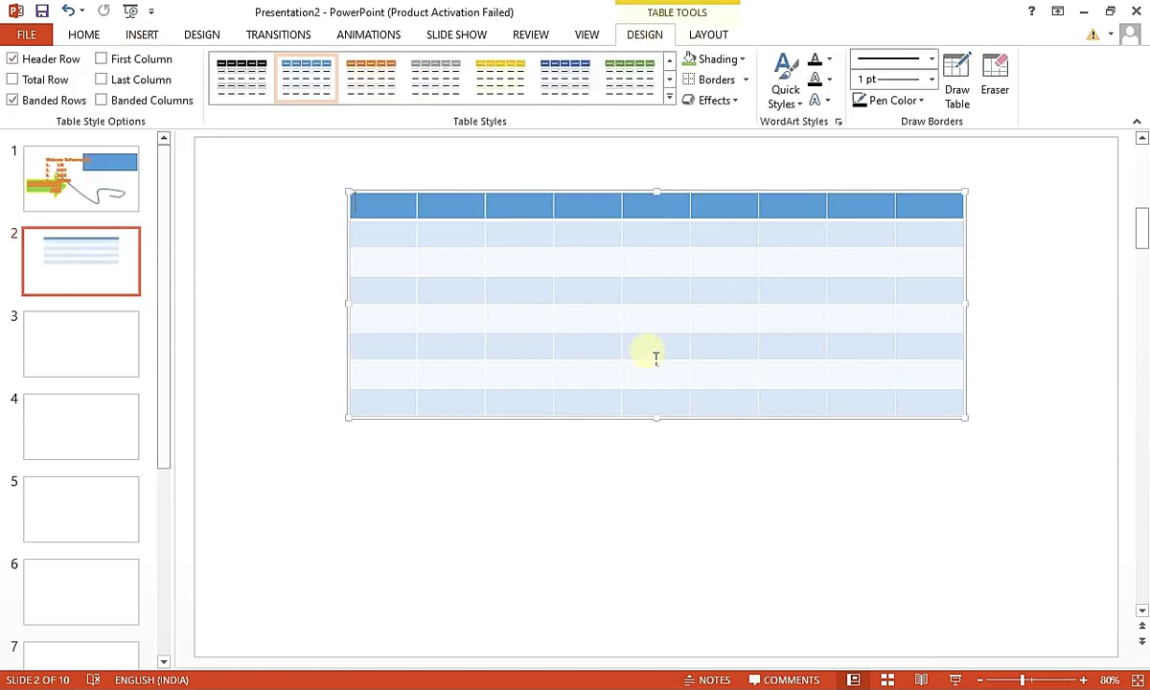
drag(616, 203, 562, 212)
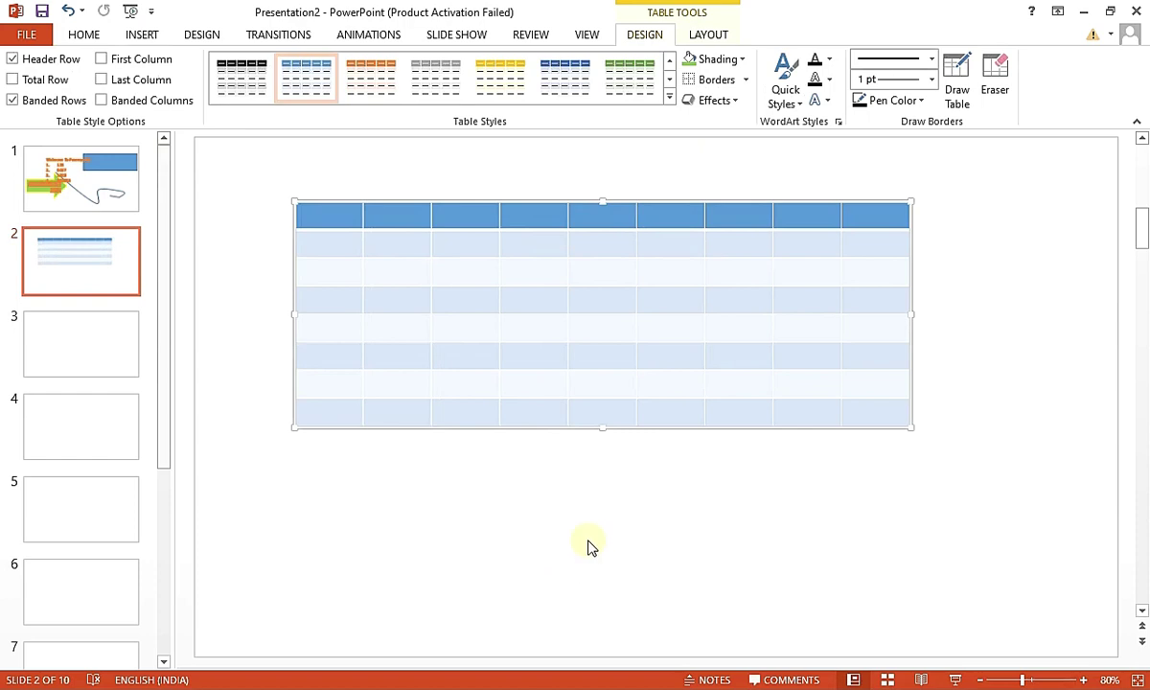
right_click(657, 419)
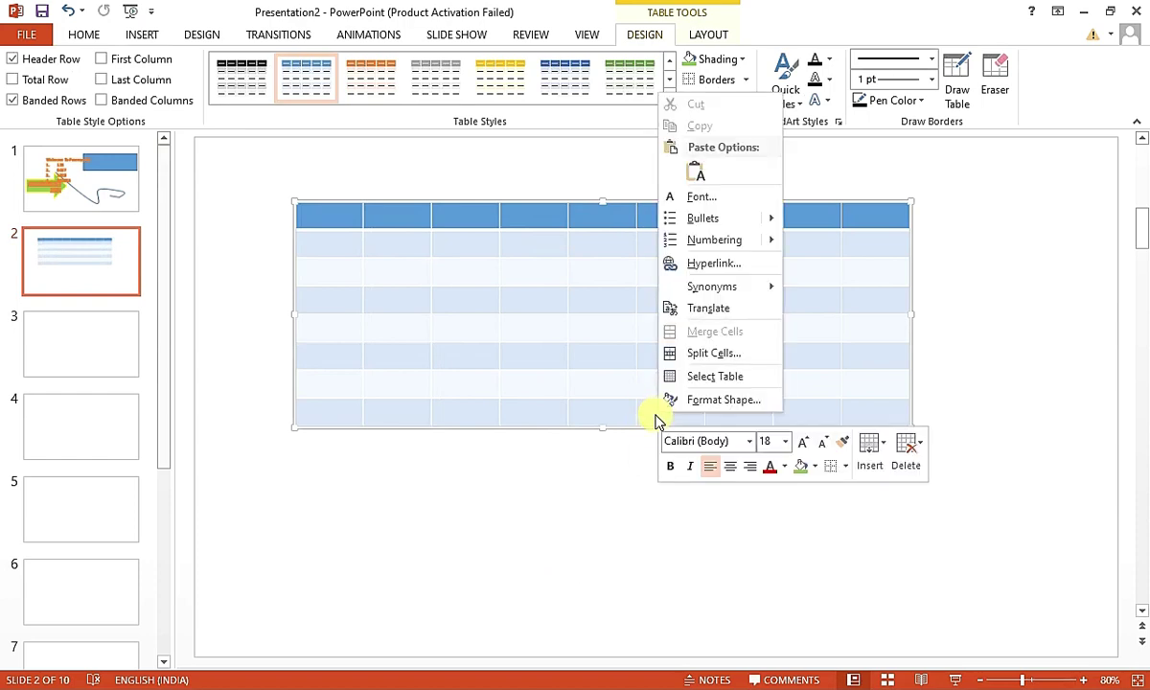
click(873, 456)
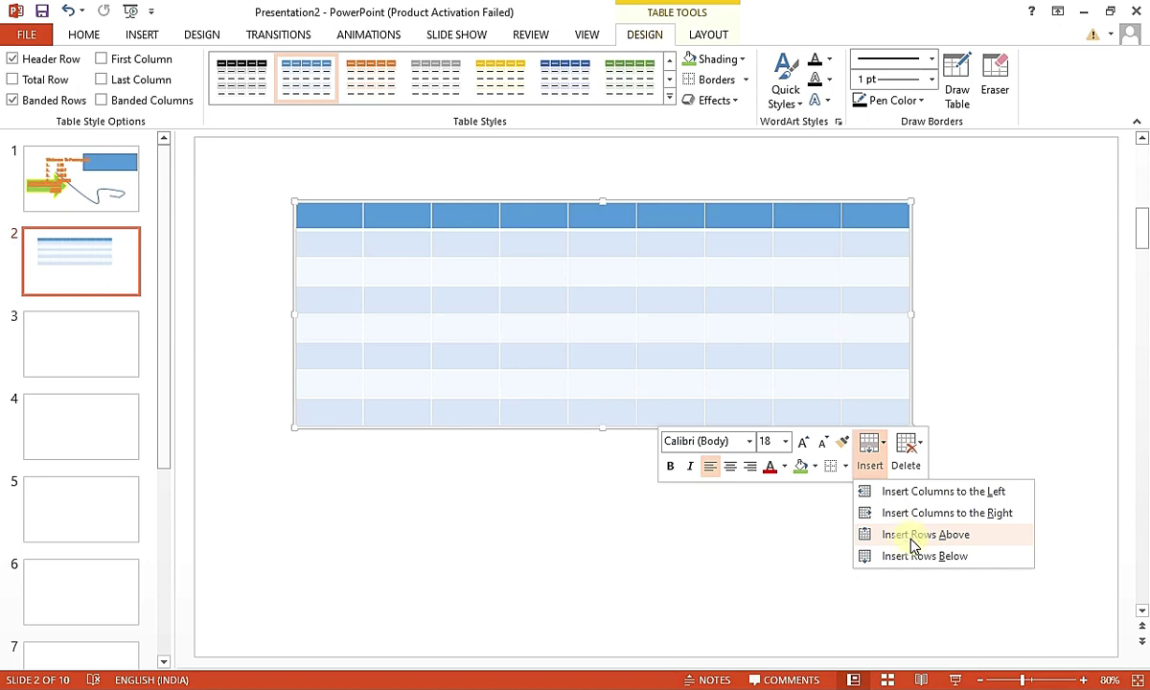
click(918, 558)
click(873, 478)
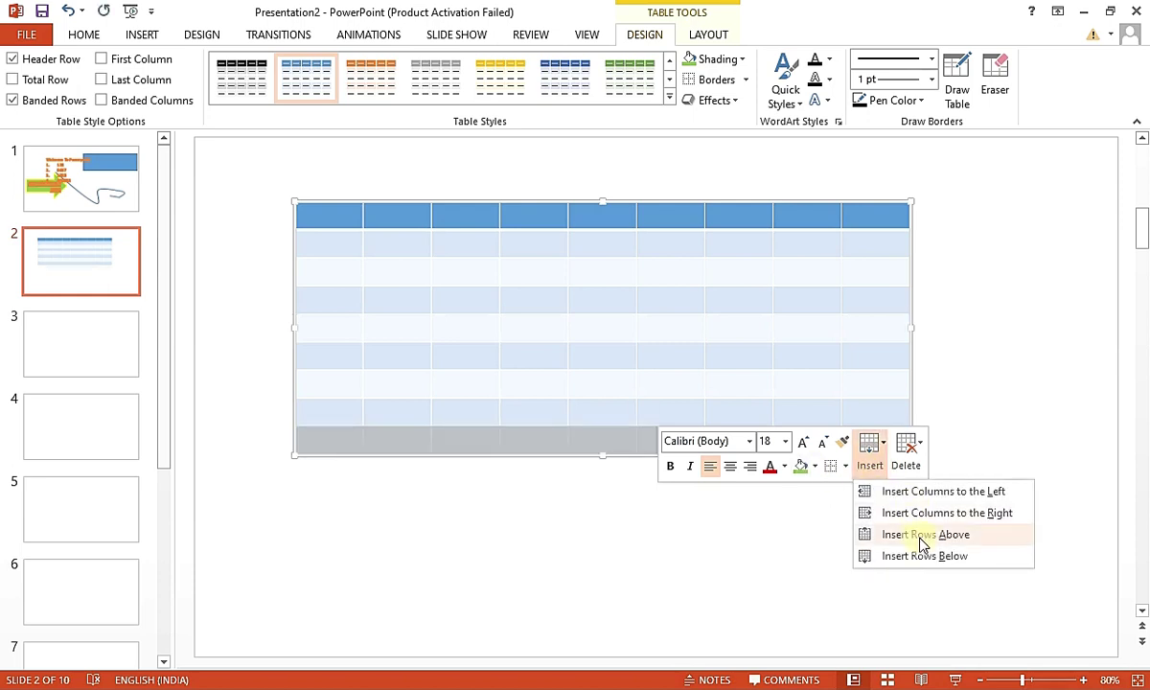
click(915, 555)
click(871, 468)
click(908, 558)
click(871, 468)
click(916, 558)
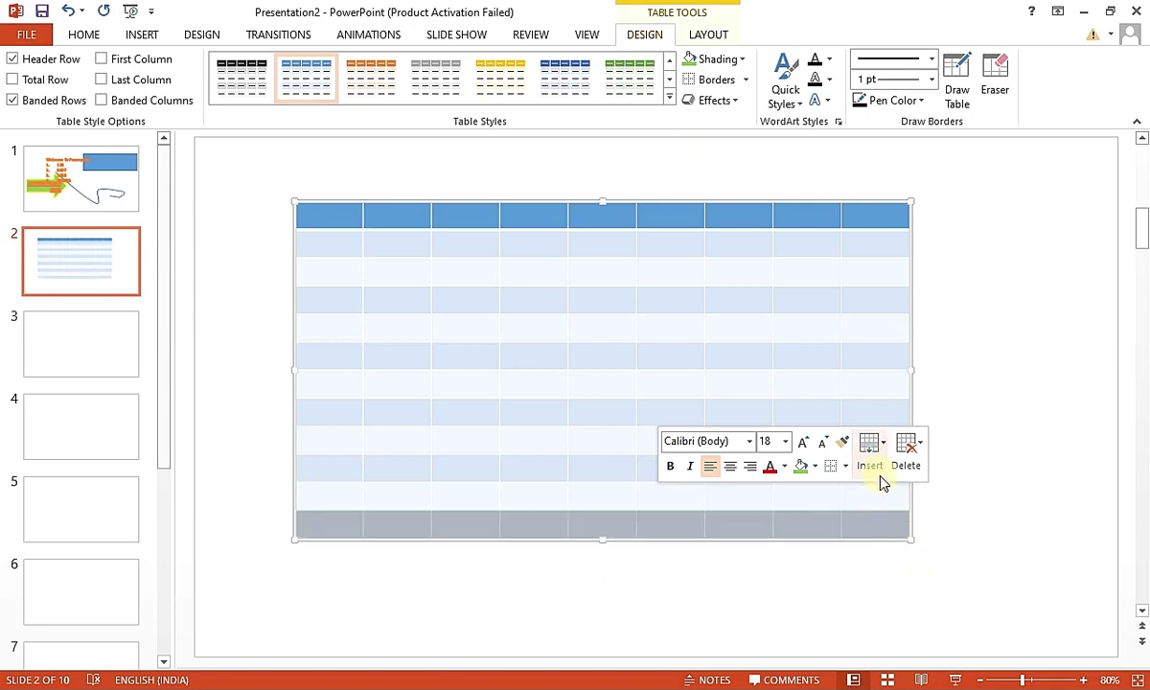
Delete the two bottom rows of the table
click(910, 465)
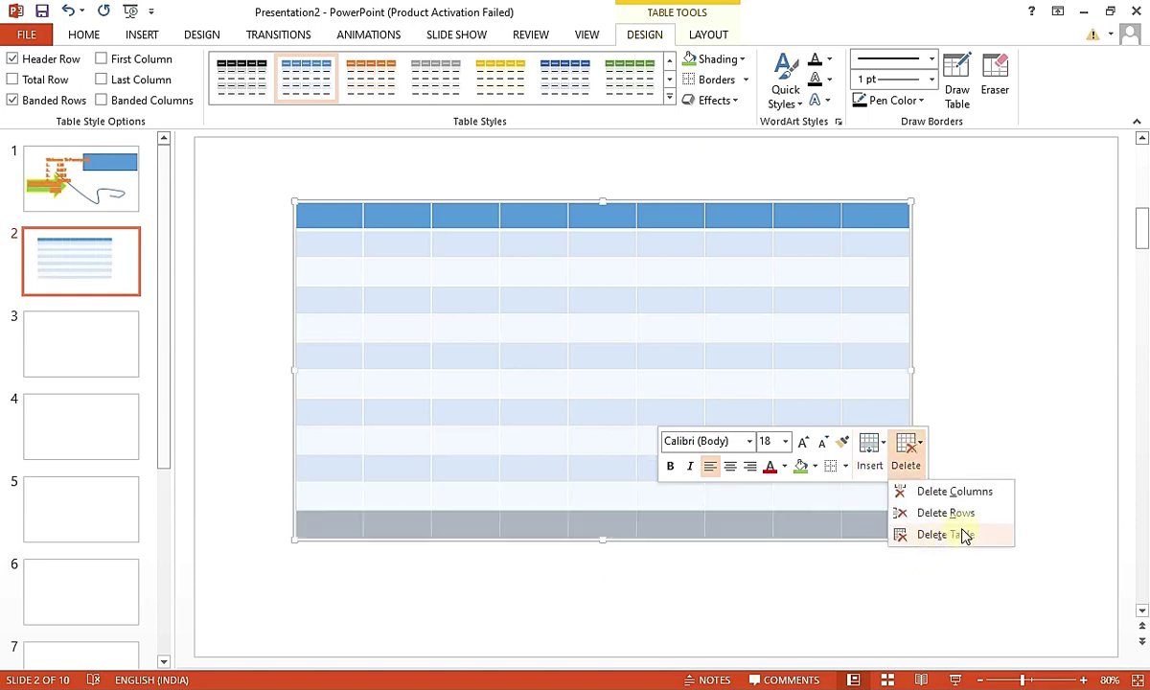
click(973, 523)
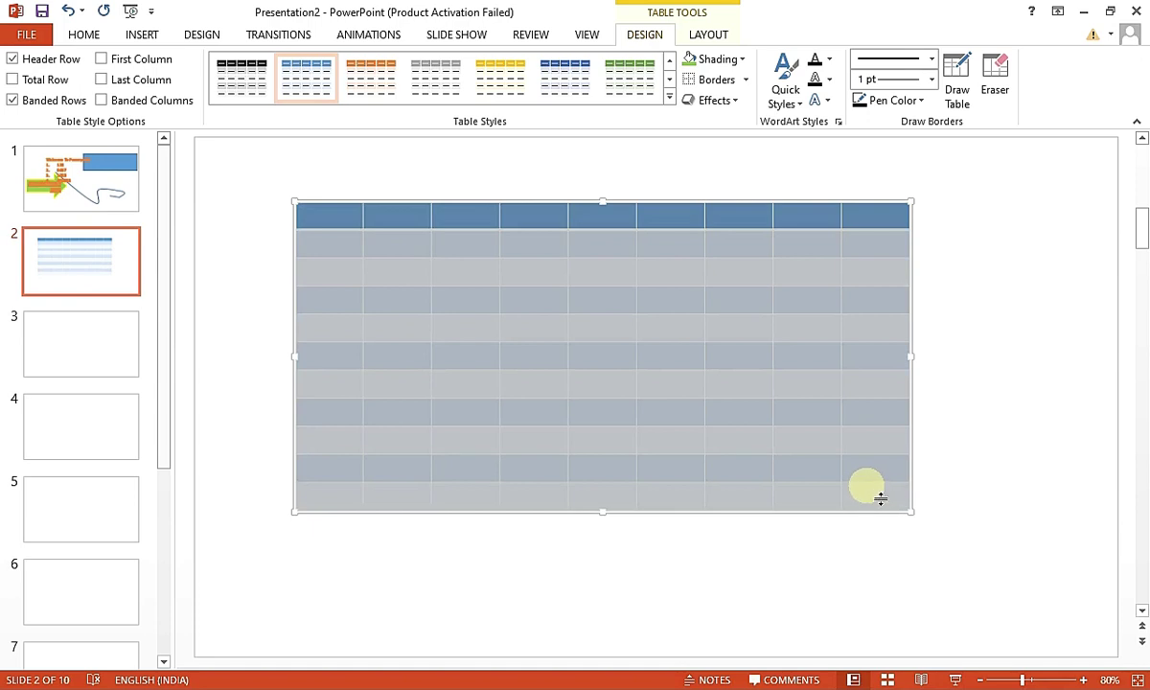
click(820, 500)
right_click(820, 499)
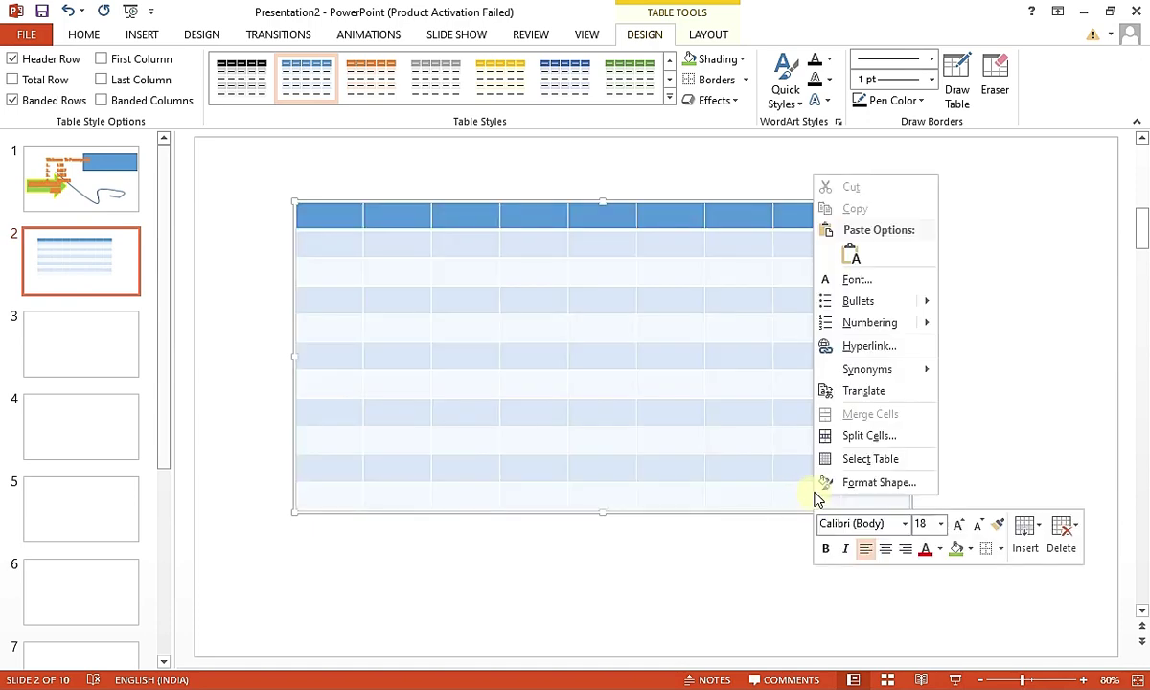
click(1062, 535)
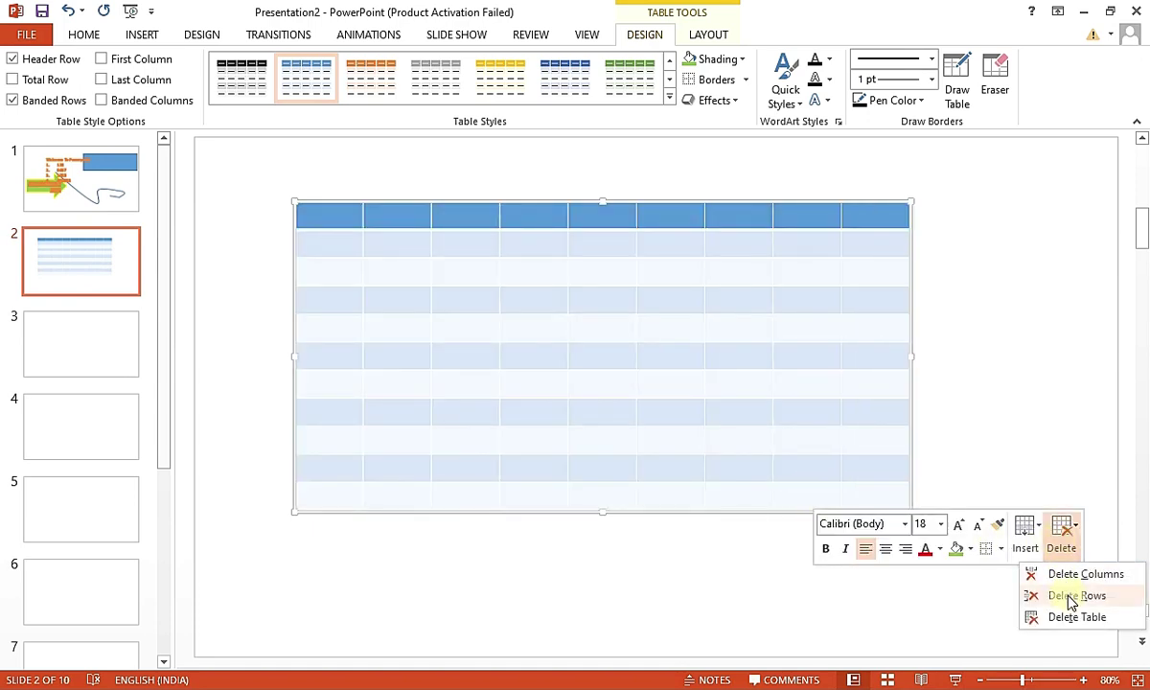
click(1071, 600)
Type fqedfw, qefqfq and qdqdq into table cells and ignore the spelling flag
click(767, 461)
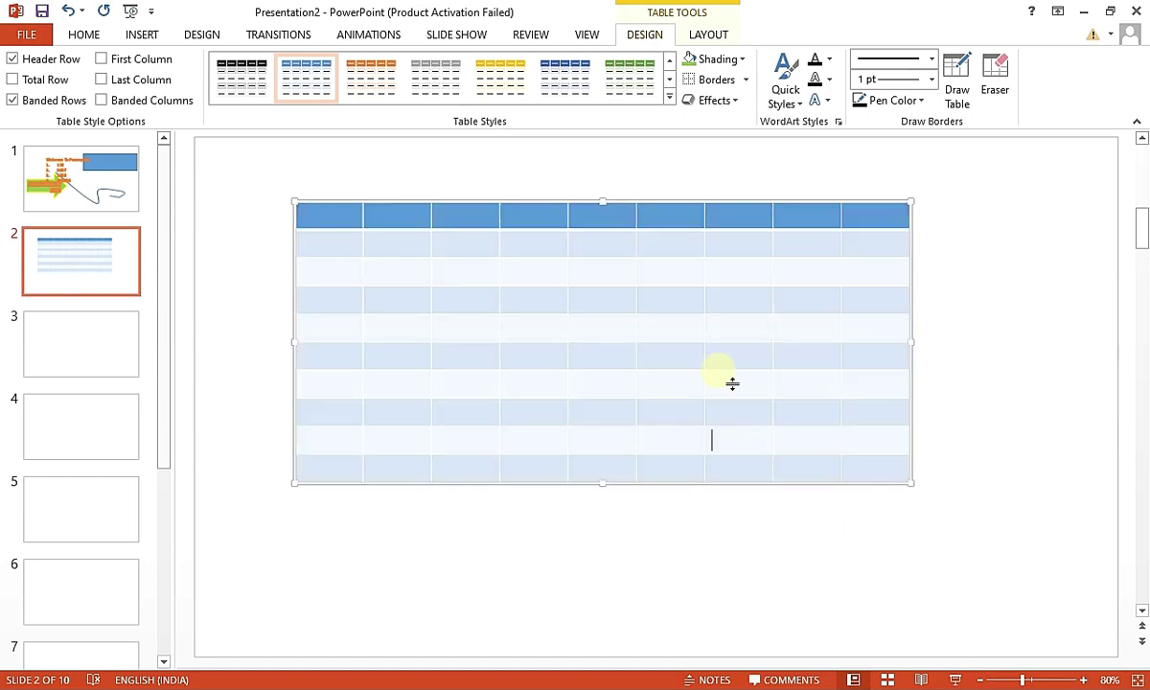
text(fqedfw)
key(Return)
text(qefqfq)
key(Down)
text(qdqdq)
key(Down)
key(Down)
right_click(775, 378)
drag(774, 377, 713, 354)
click(775, 383)
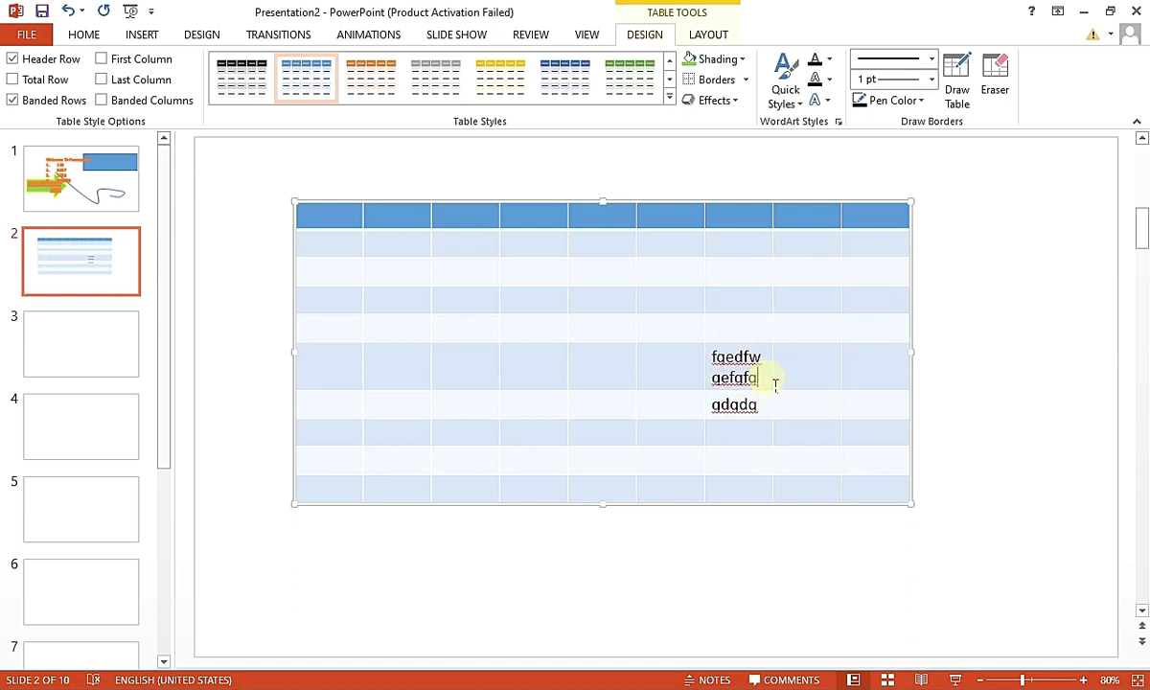
right_click(775, 379)
click(819, 408)
Delete the table row holding the two-line text
click(671, 364)
right_click(662, 362)
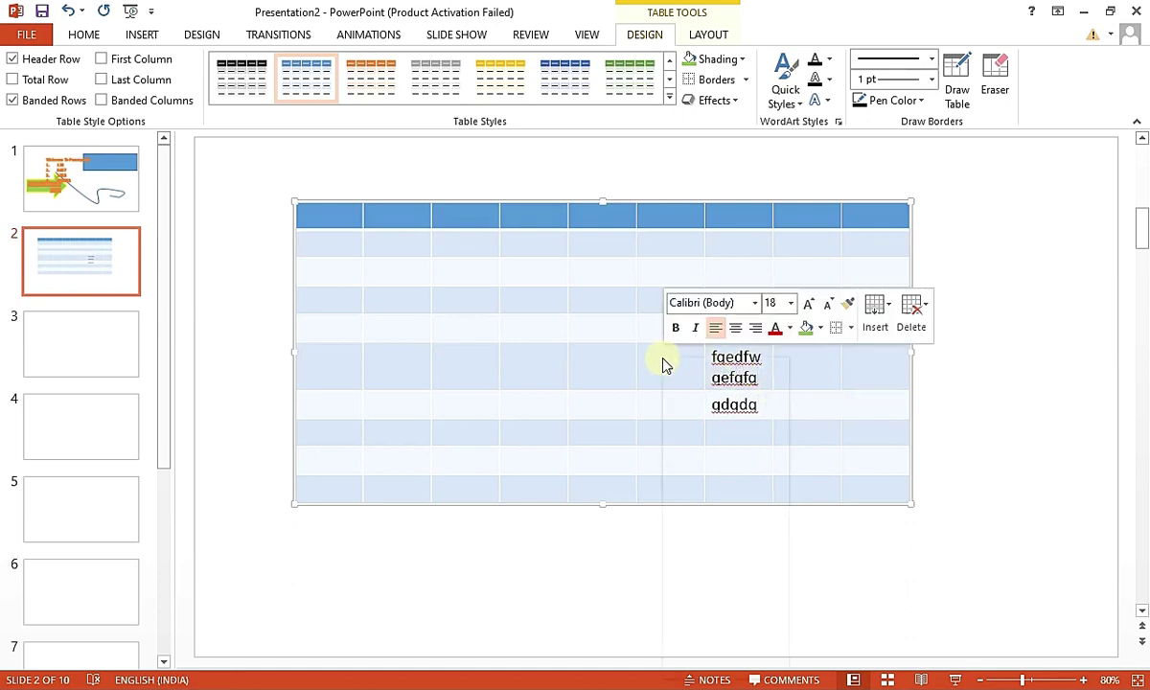
click(915, 326)
click(949, 367)
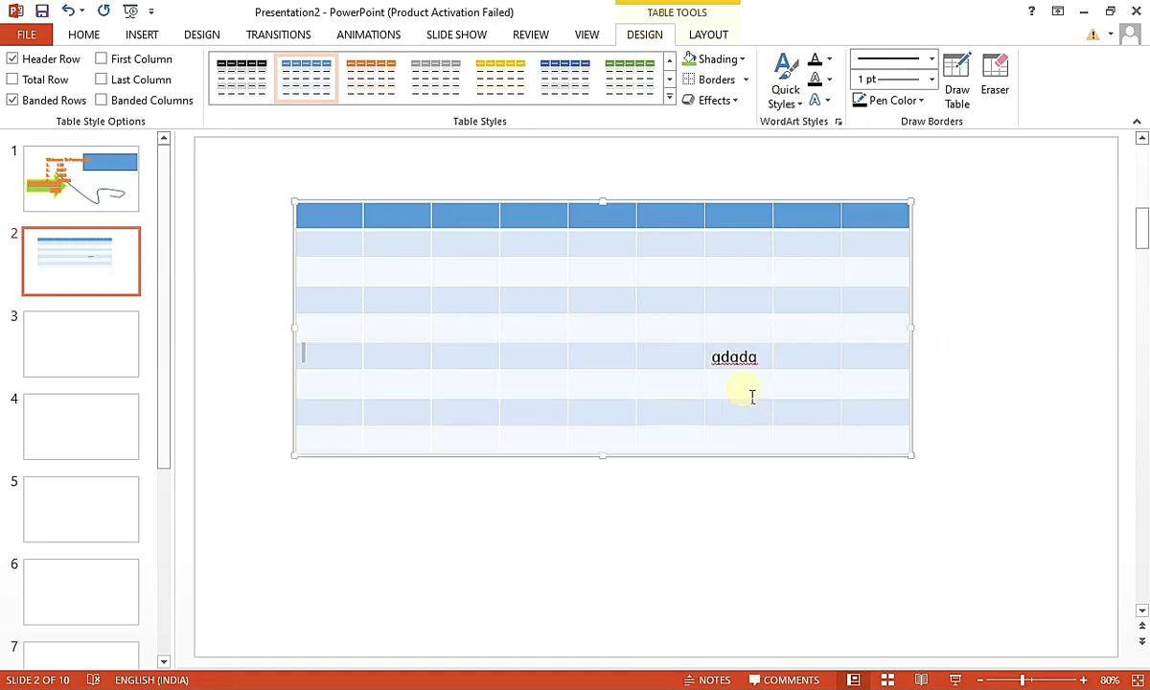
Shade a bottom-row cell green and deselect the table
right_click(698, 441)
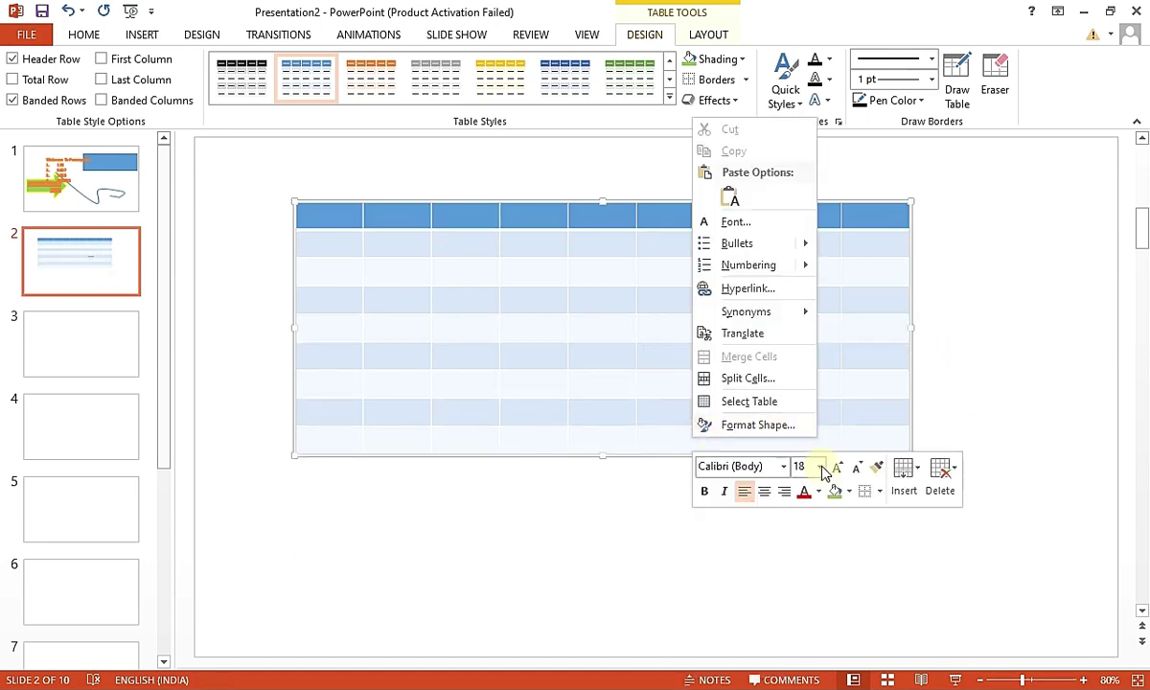
click(836, 494)
click(533, 507)
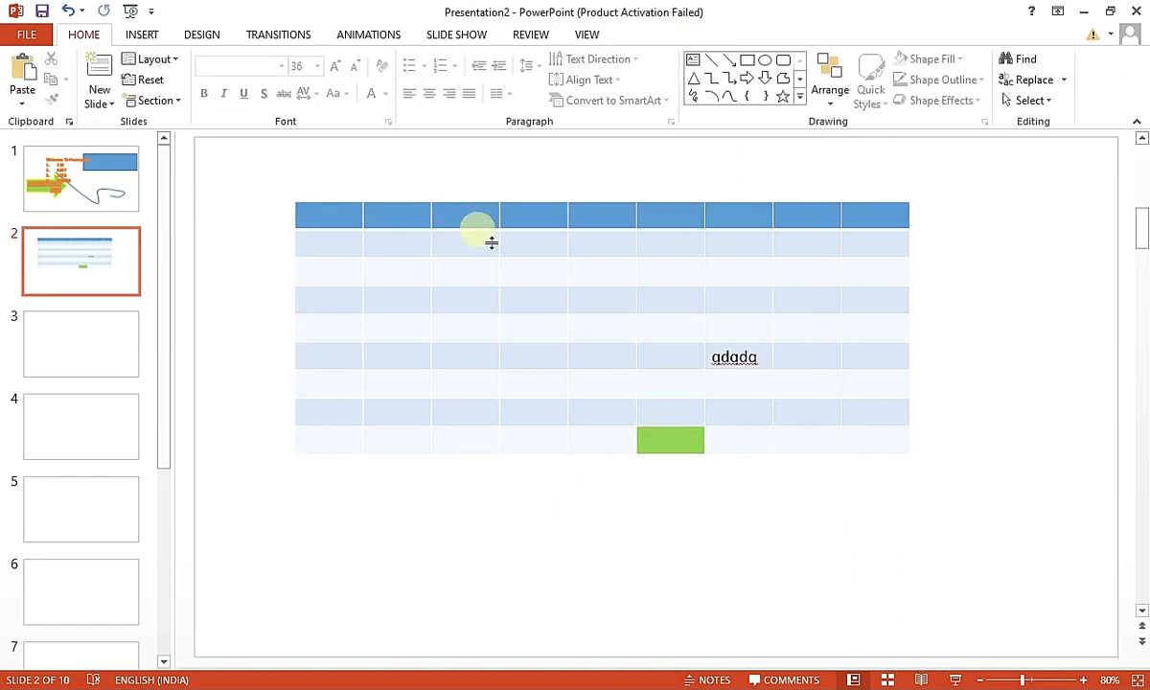
Apply the green banded table style to the slide 2 table, browsing the full style gallery
click(474, 213)
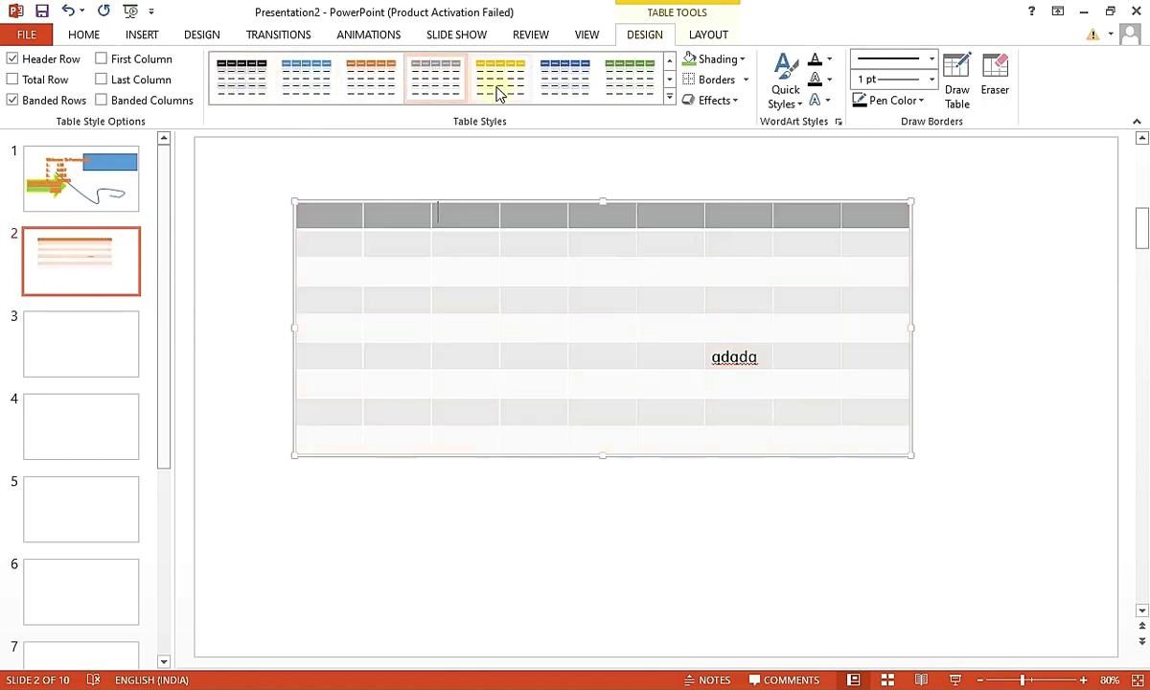
click(658, 100)
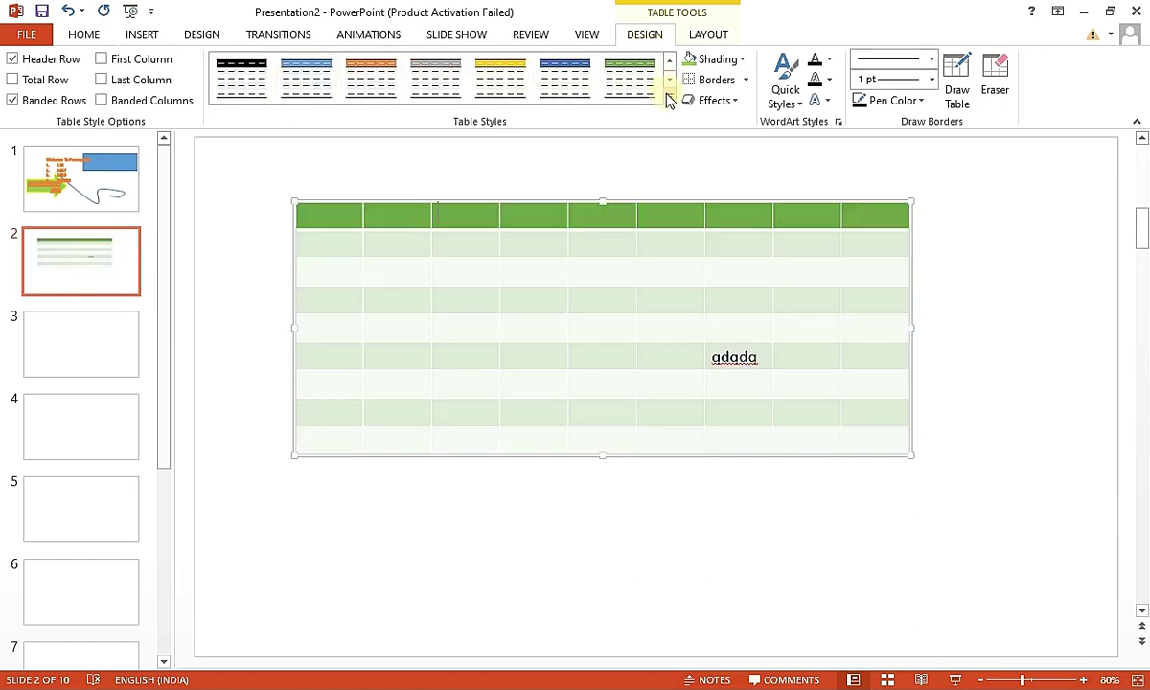
click(670, 99)
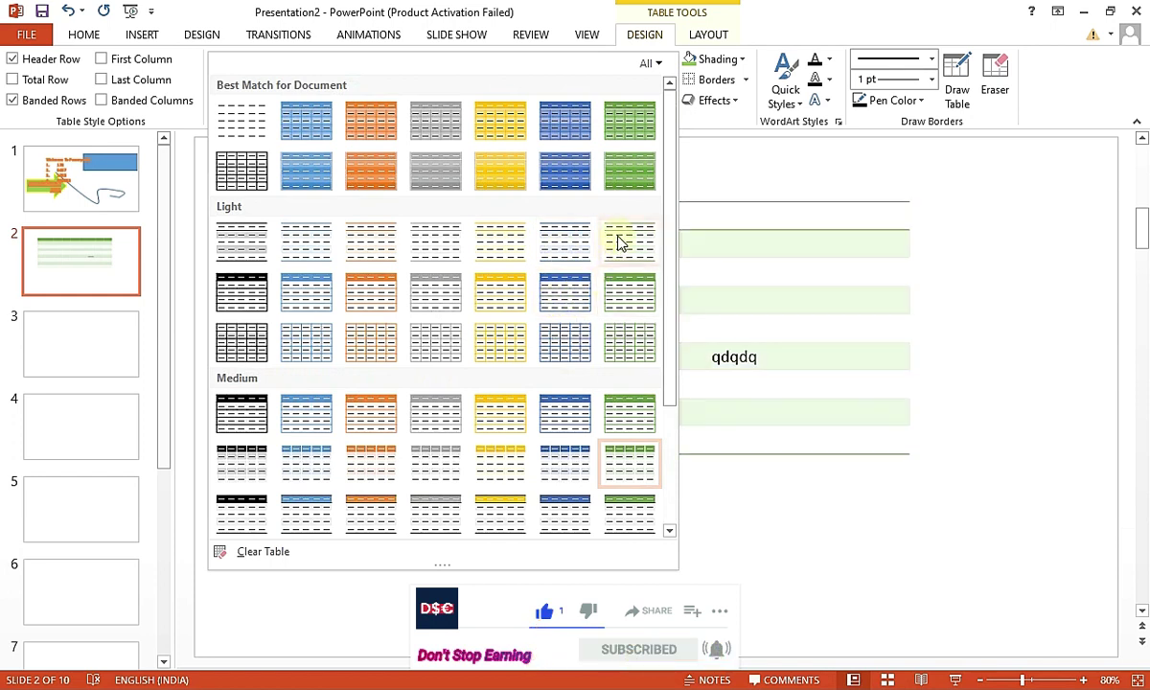
scroll(601, 286, down, 3)
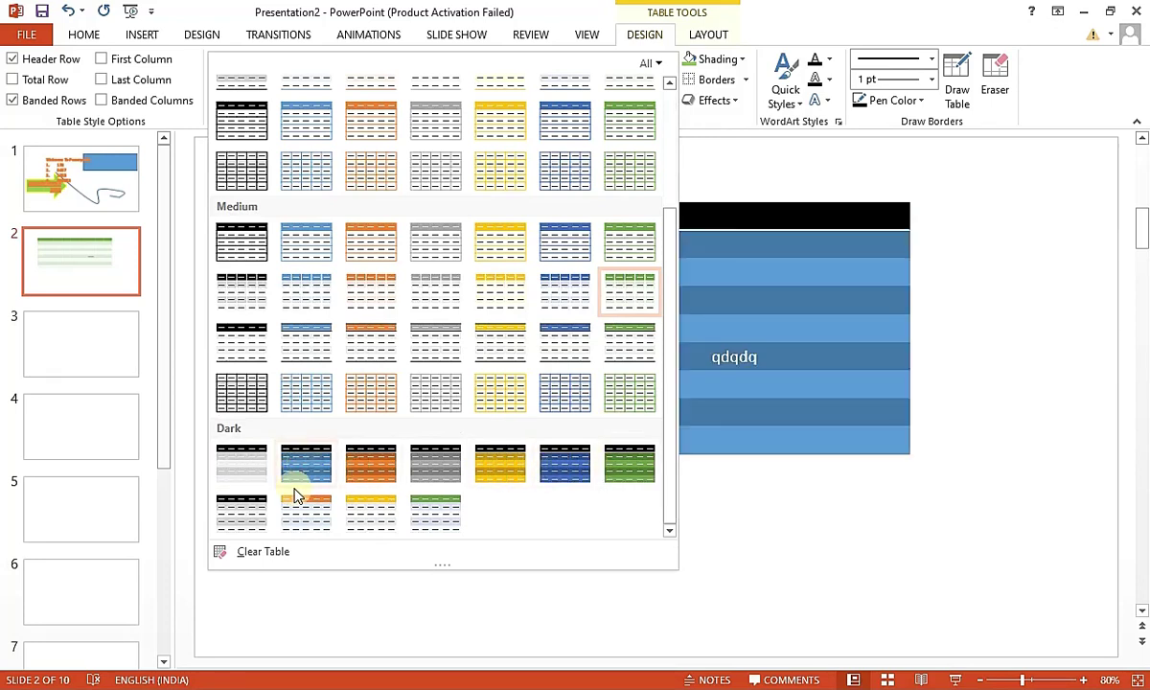
scroll(326, 269, up, 5)
click(830, 269)
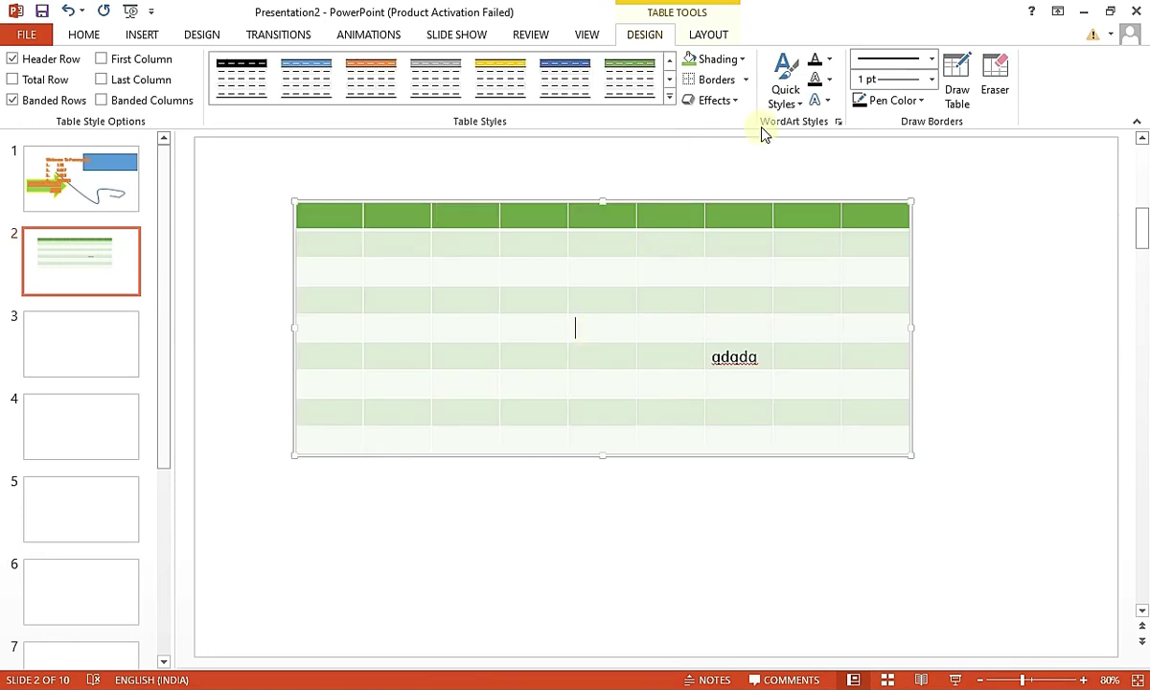
click(143, 37)
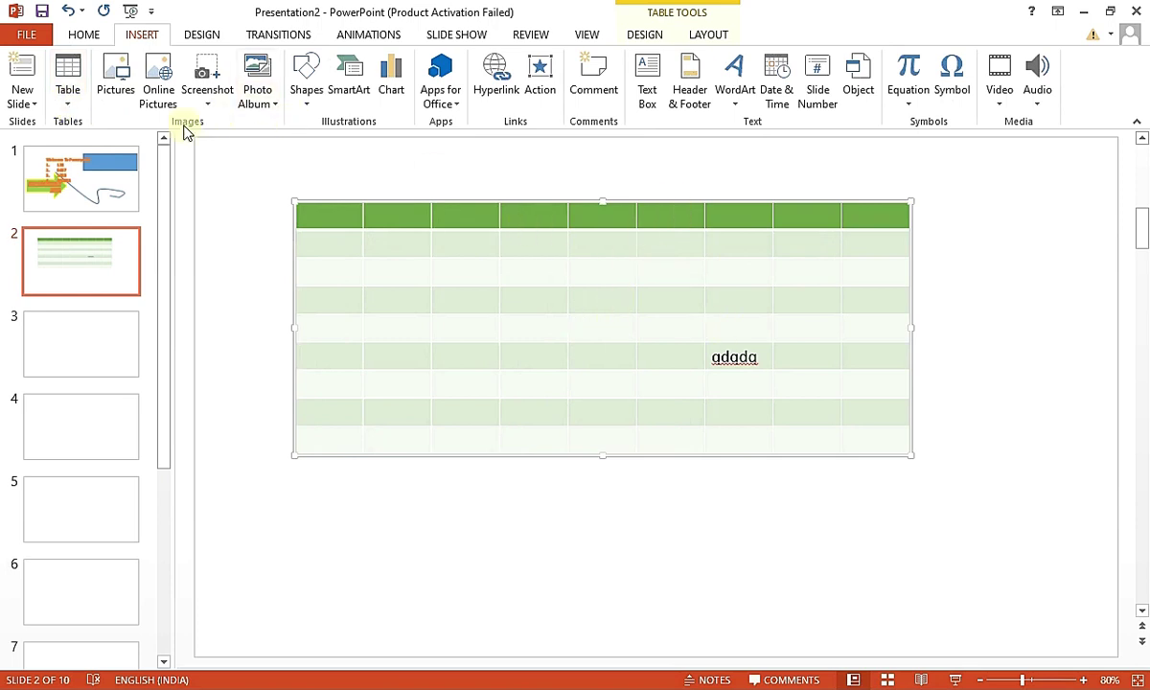
Insert the Windows 10 wallpaper from the Saved Pictures folder onto slide 2
click(116, 90)
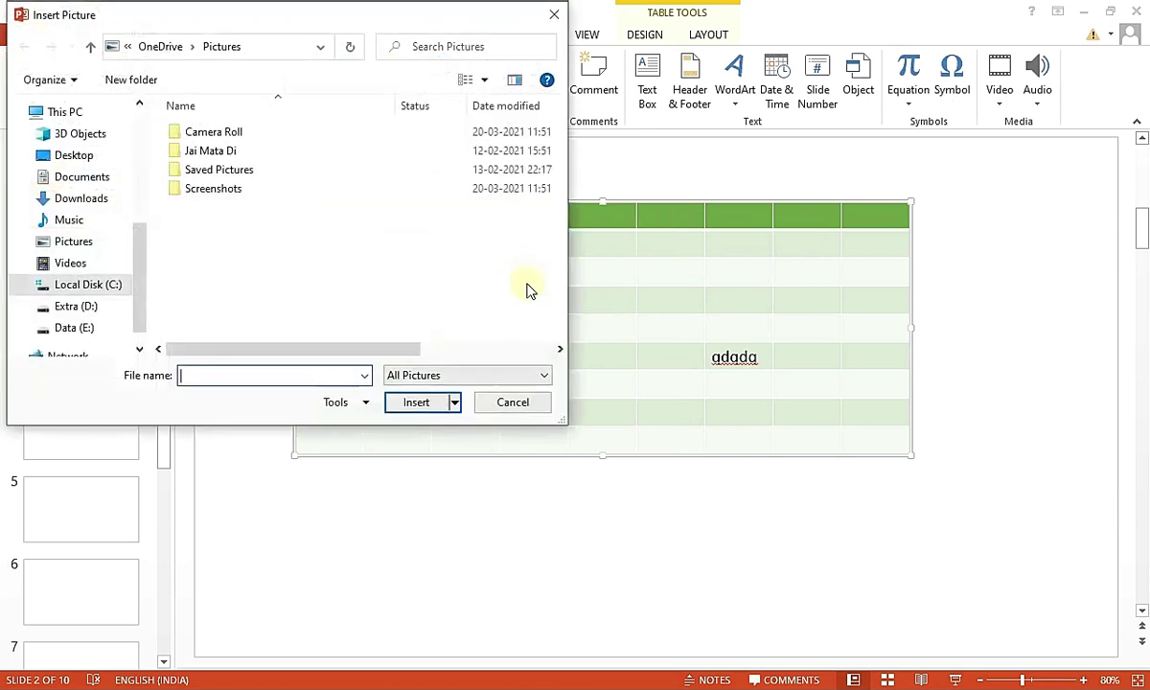
click(223, 192)
double_click(216, 171)
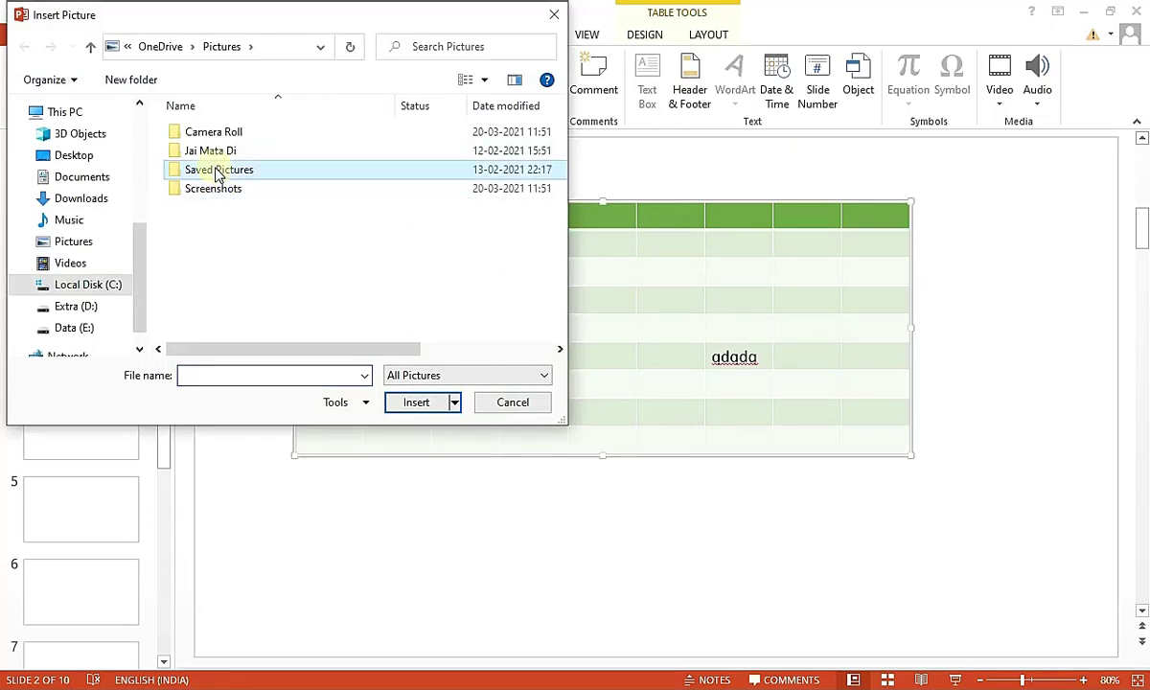
double_click(182, 188)
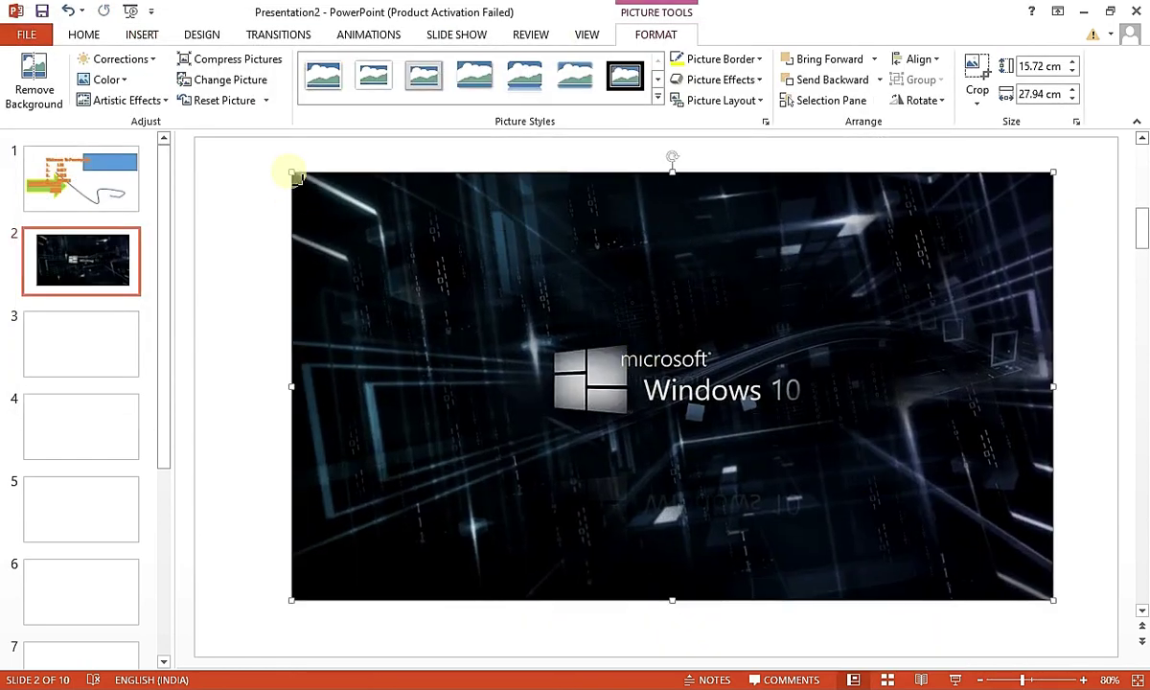
Shrink the wallpaper into the slide's lower right, then open Online Pictures search
drag(297, 177, 770, 398)
drag(881, 482, 947, 526)
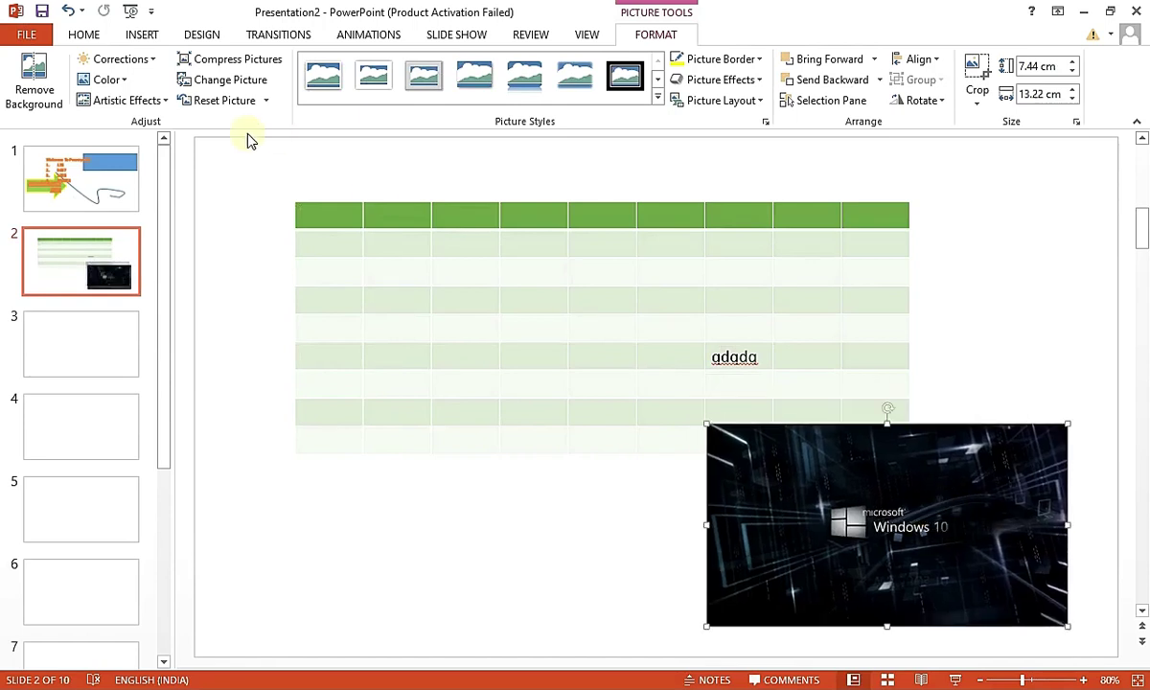
click(89, 35)
click(142, 34)
click(159, 96)
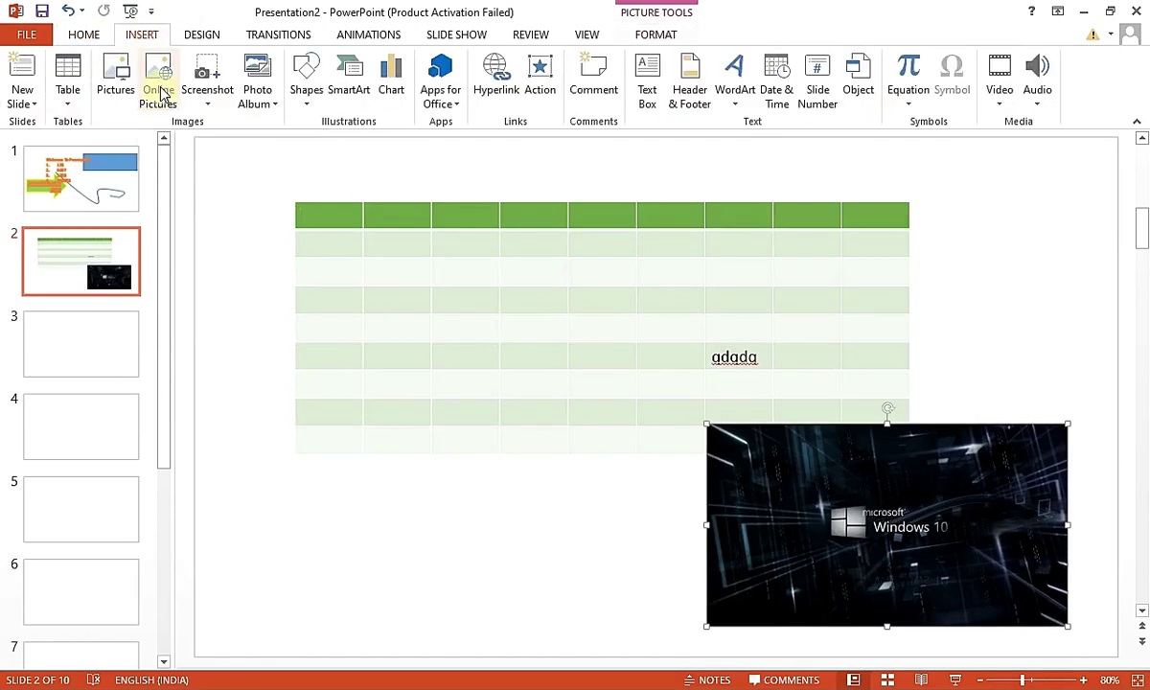
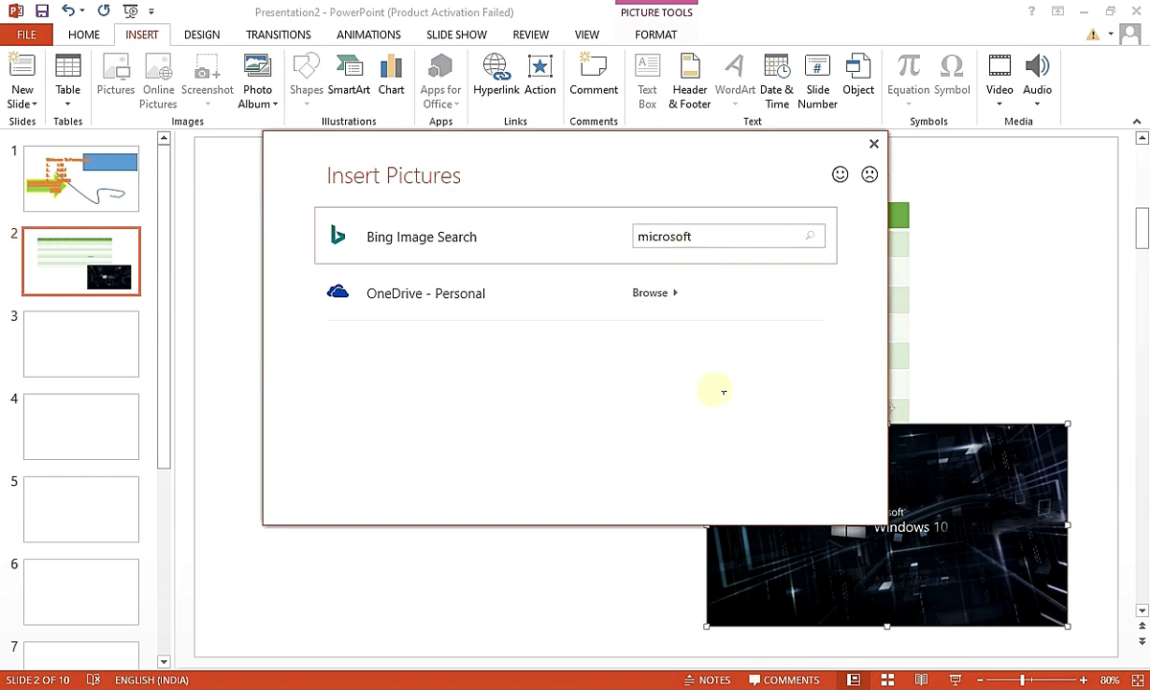
Insert the Windows Microsoft logo found through a Bing image search for 'microsoft'
click(809, 239)
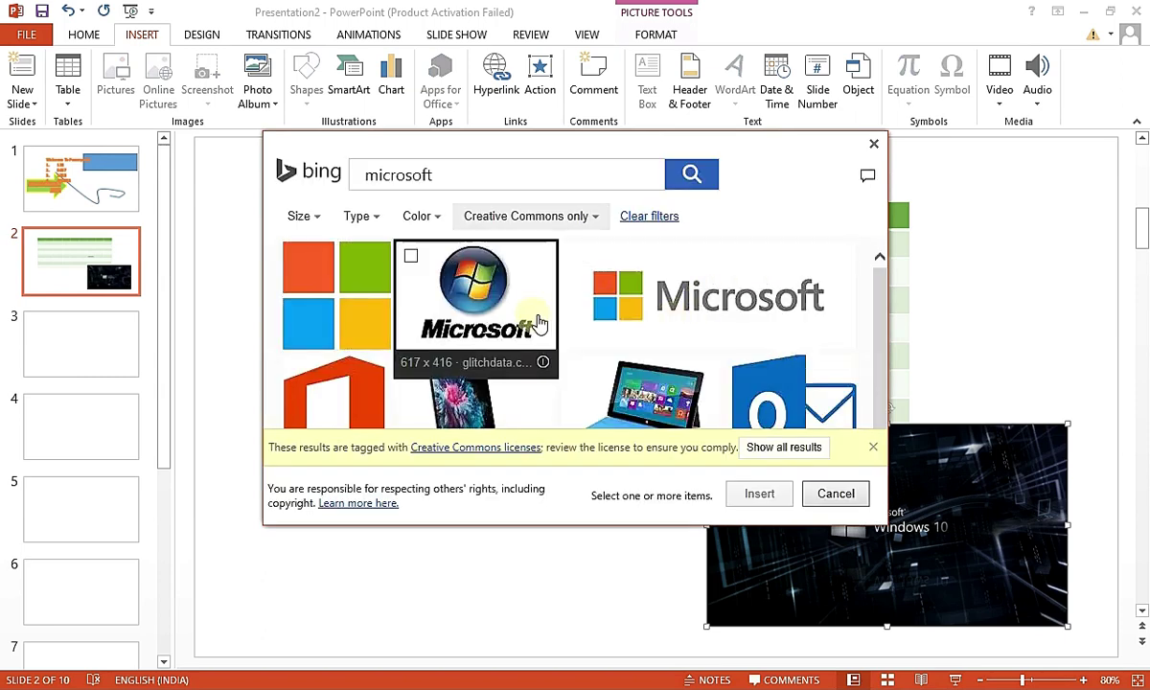
scroll(518, 318, down, 1)
scroll(575, 316, up, 1)
click(506, 300)
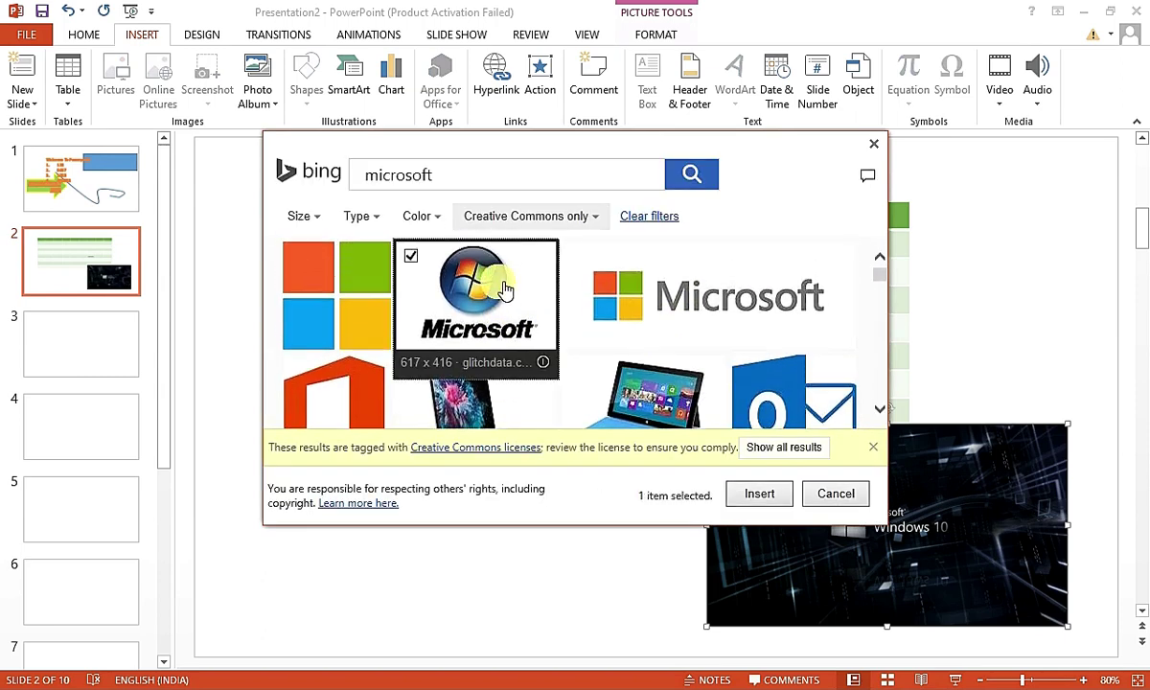
click(773, 496)
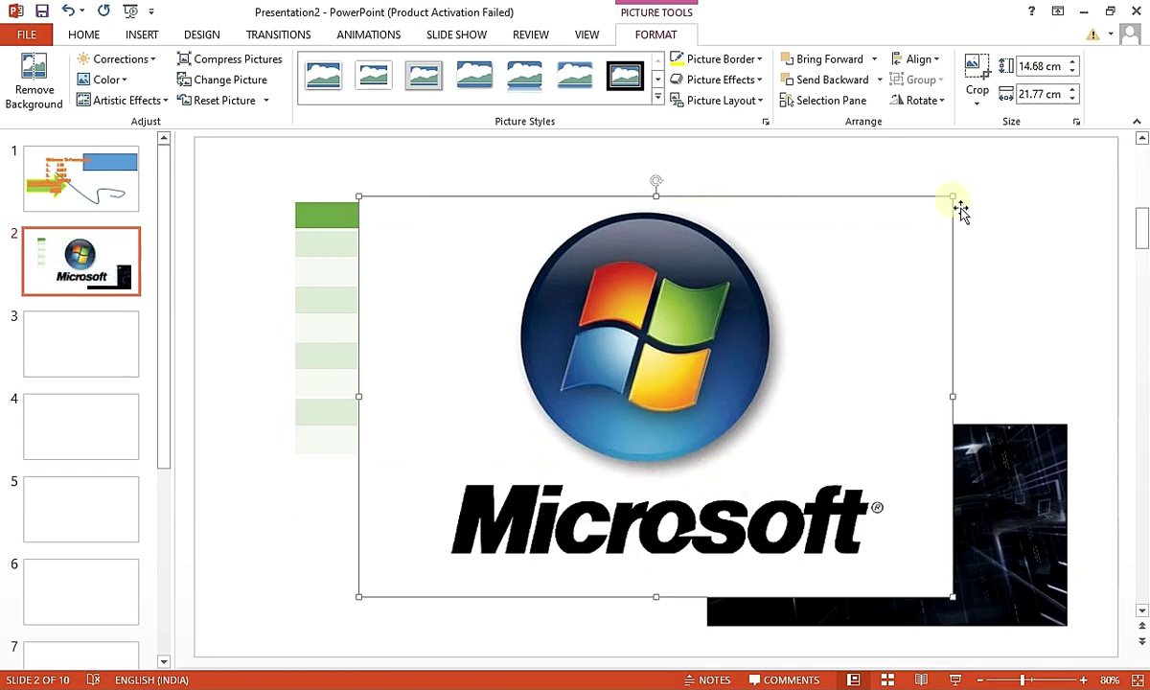
Shrink the logo to 6.84 × 10.14 cm and move it below the table at bottom-left
drag(953, 197, 637, 398)
drag(496, 496, 350, 551)
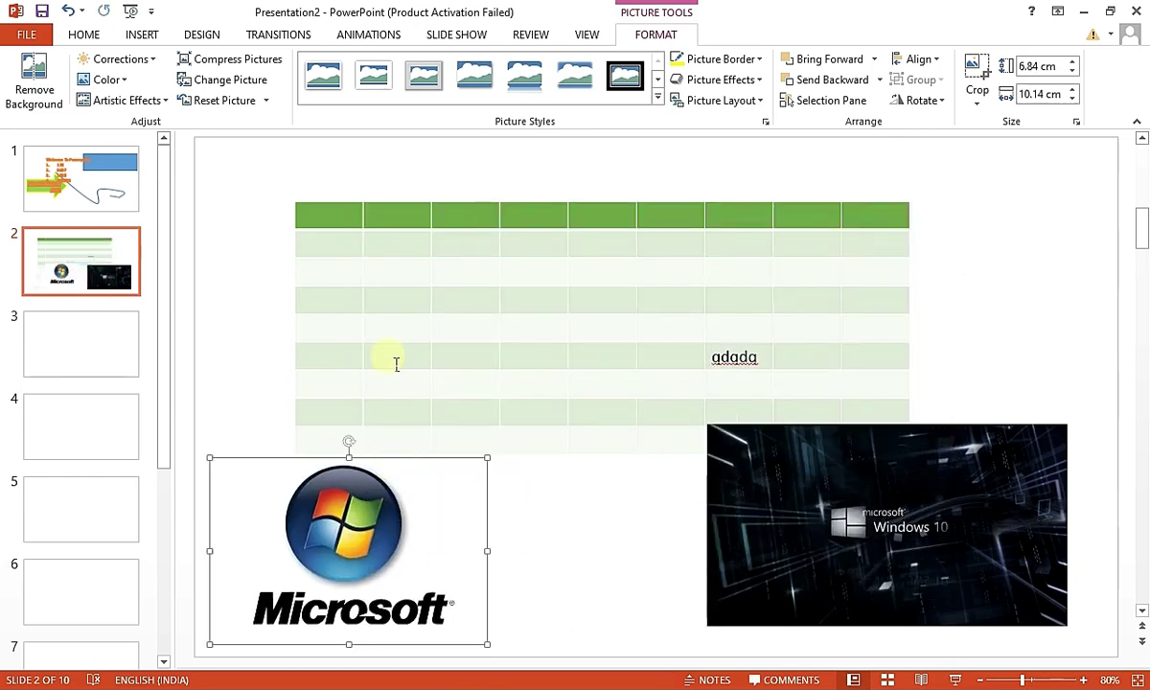
click(140, 36)
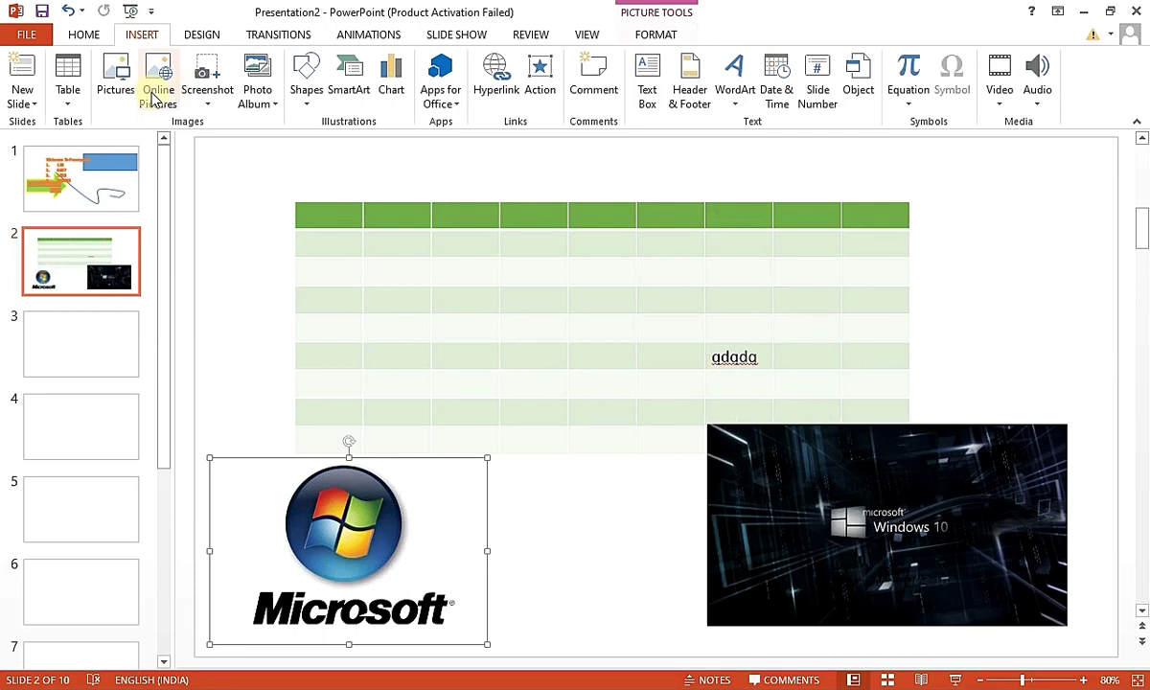
click(208, 96)
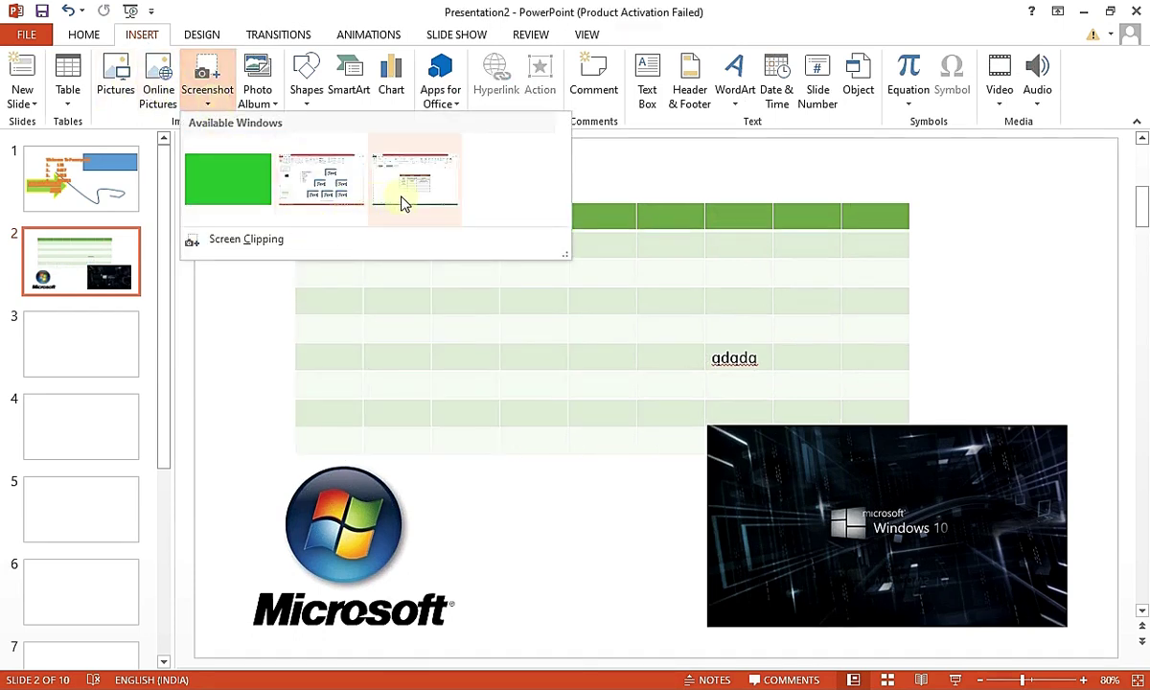
click(235, 239)
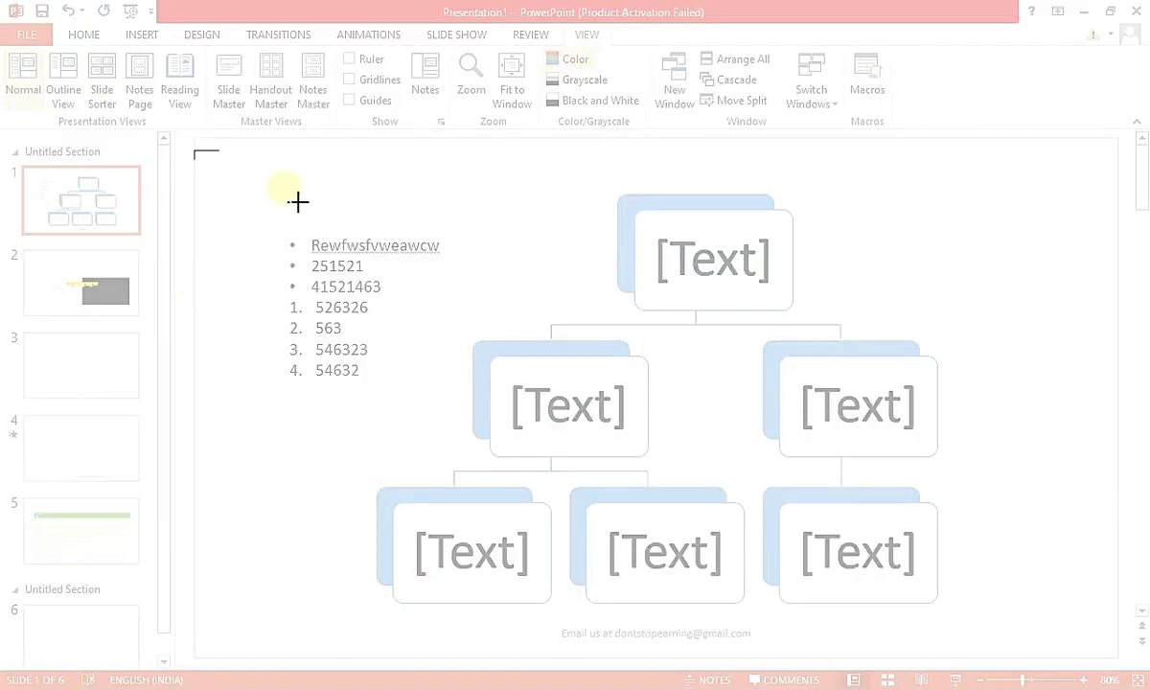
drag(195, 151, 1061, 635)
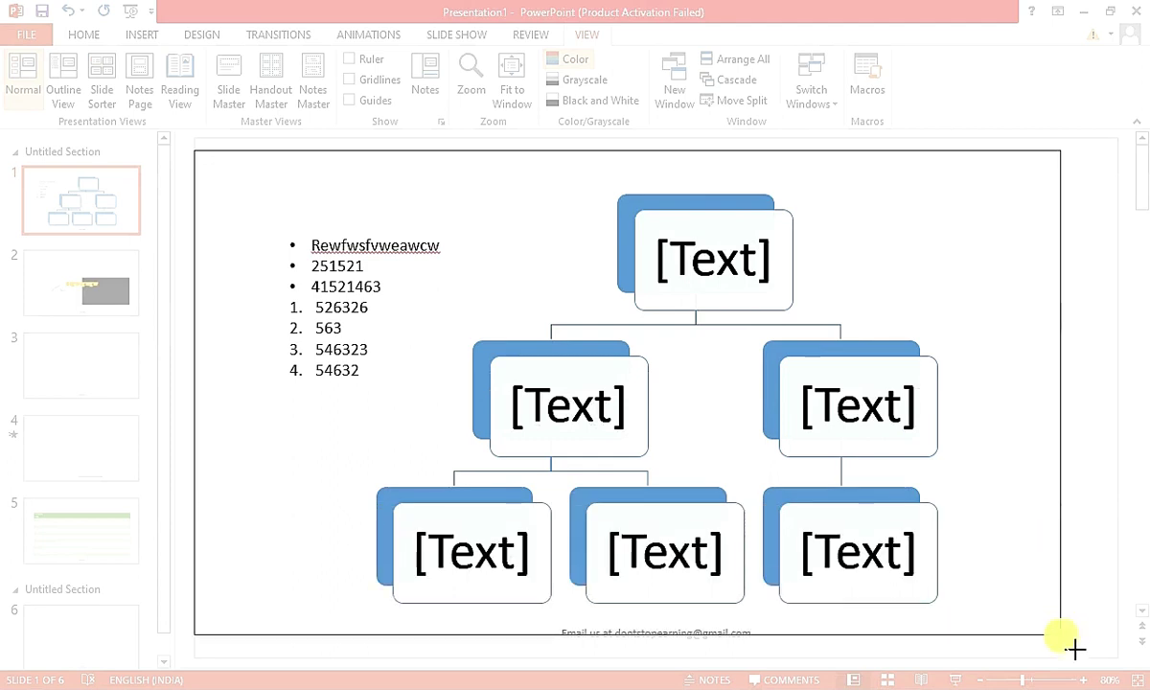
drag(1061, 634, 1063, 637)
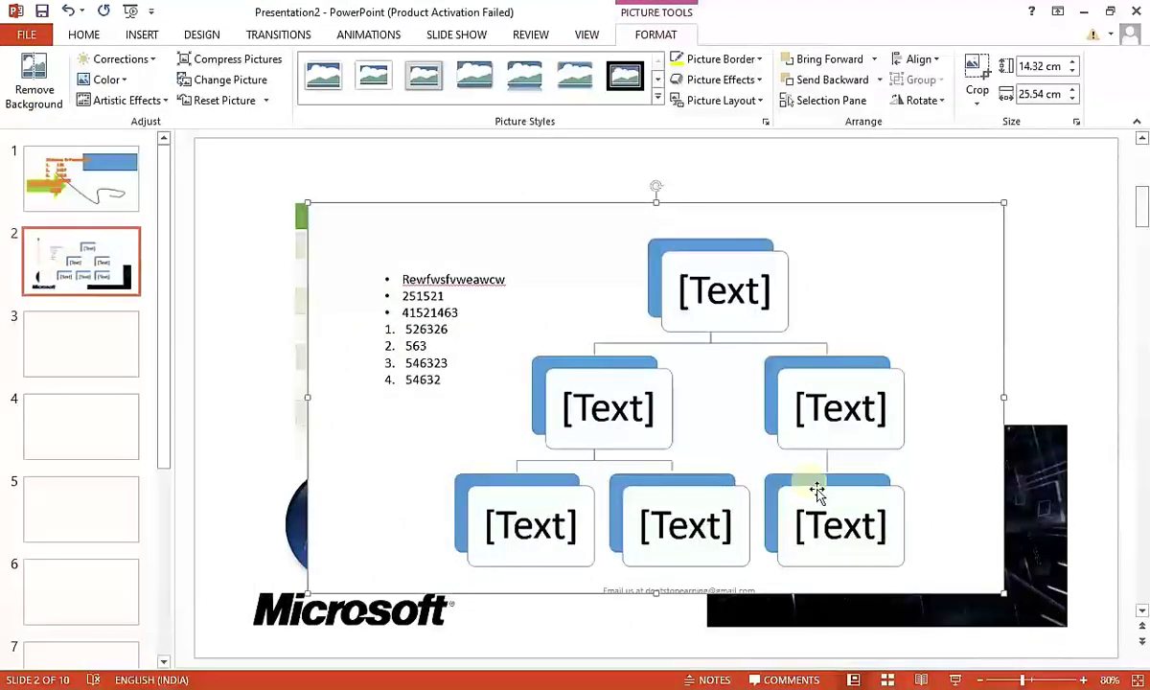
mouse_move(518, 271)
mouse_down()
mouse_move(480, 311)
mouse_move(495, 264)
mouse_move(397, 268)
mouse_move(529, 247)
mouse_up()
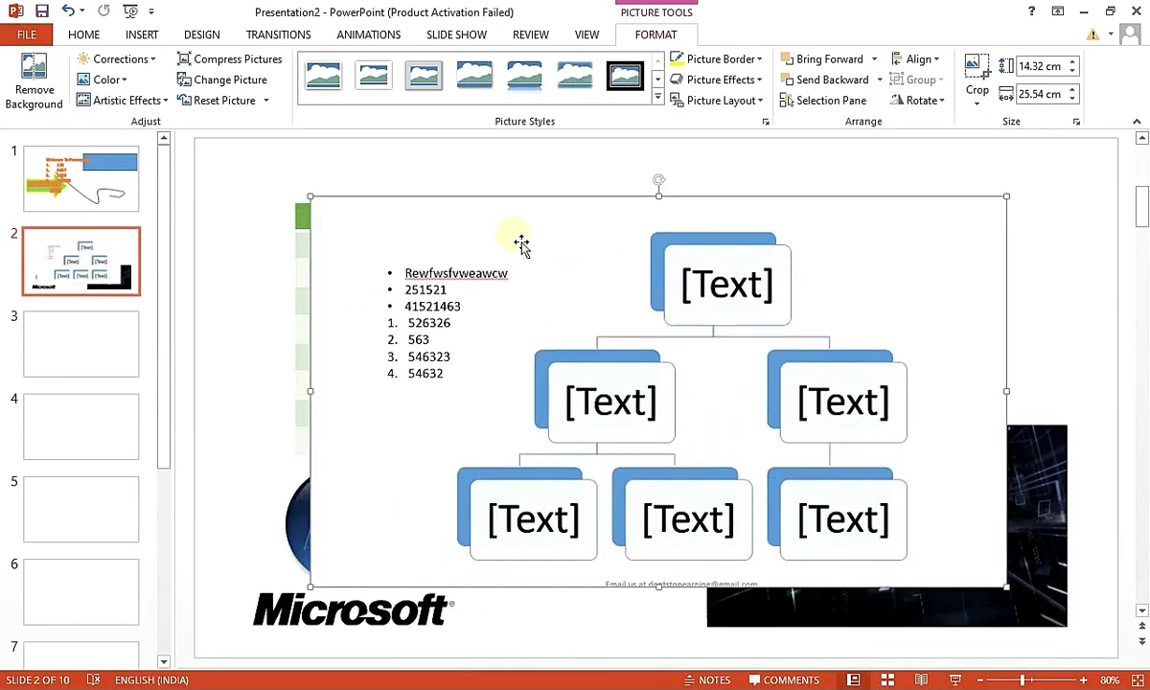
click(135, 38)
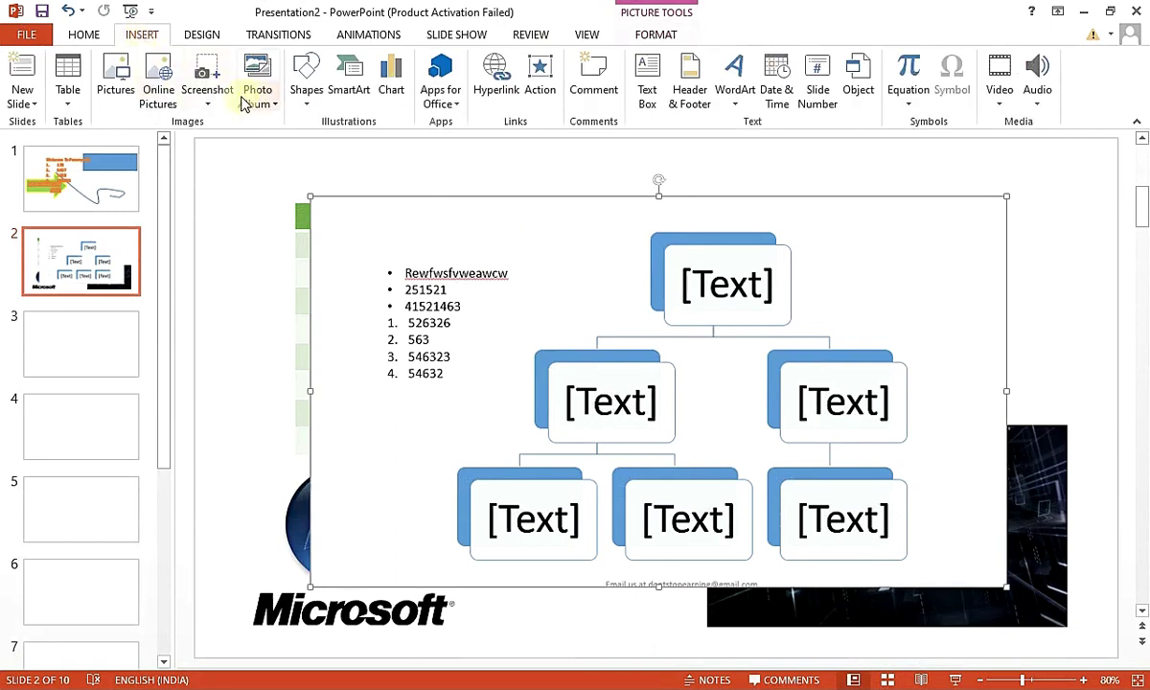
click(205, 105)
click(243, 197)
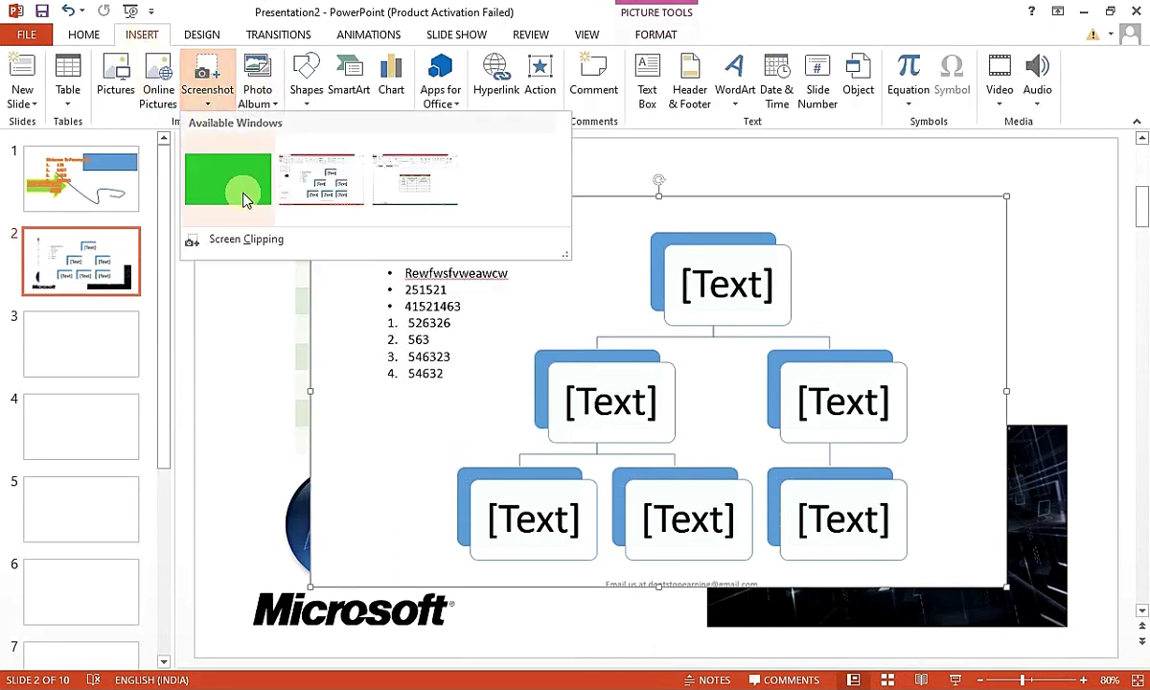
click(262, 248)
drag(296, 338, 309, 351)
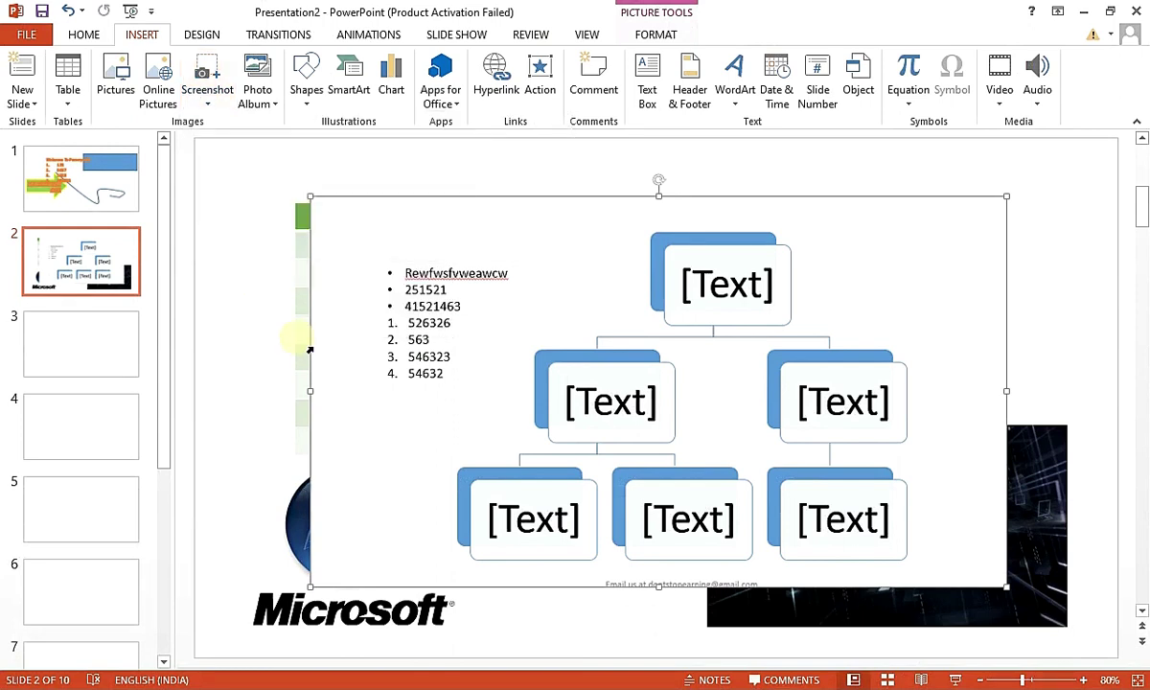
drag(576, 268, 463, 249)
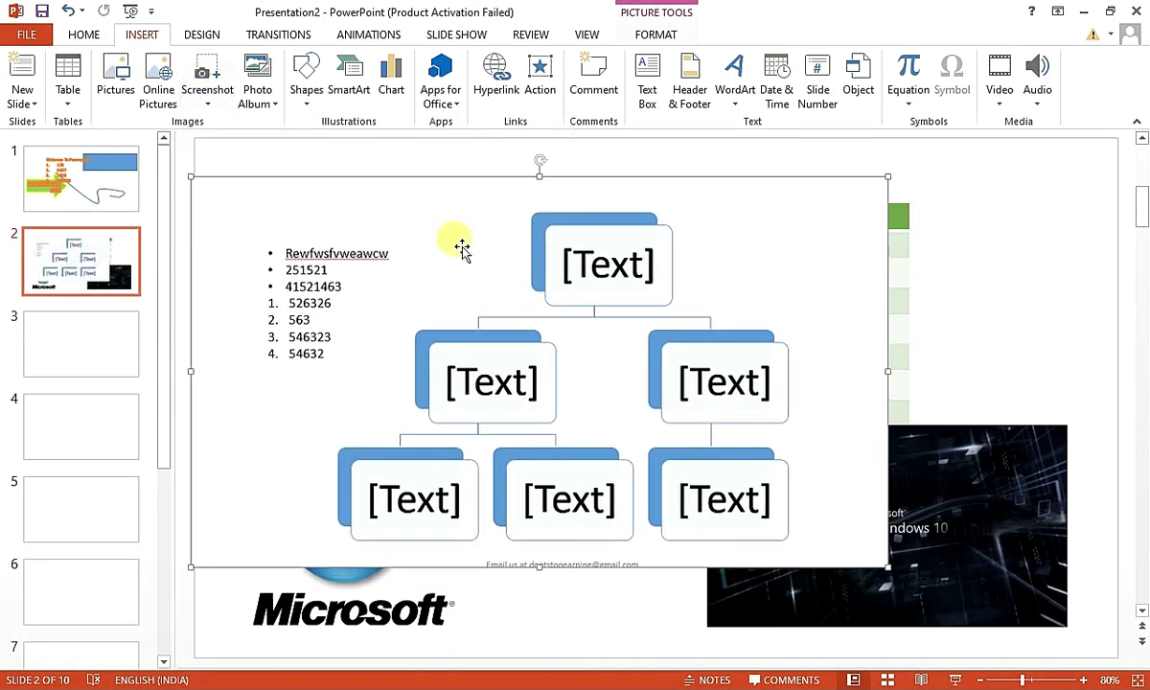
key(Delete)
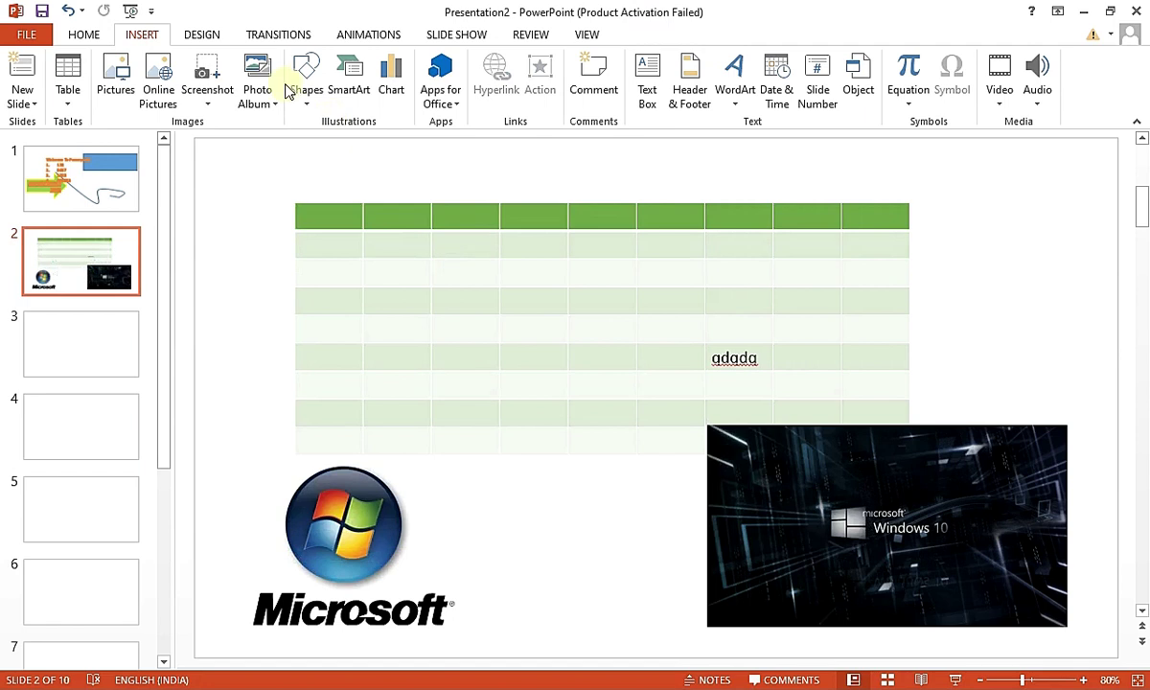
Start a new Photo Album and cancel it without creating one
click(268, 104)
click(292, 122)
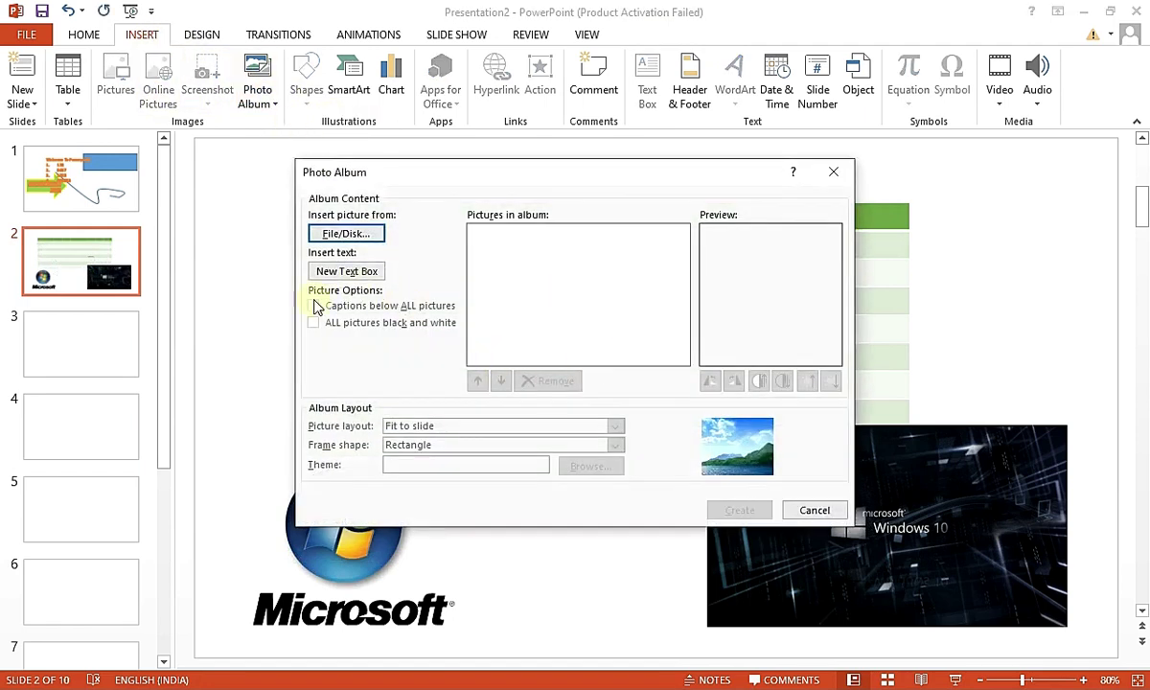
click(816, 511)
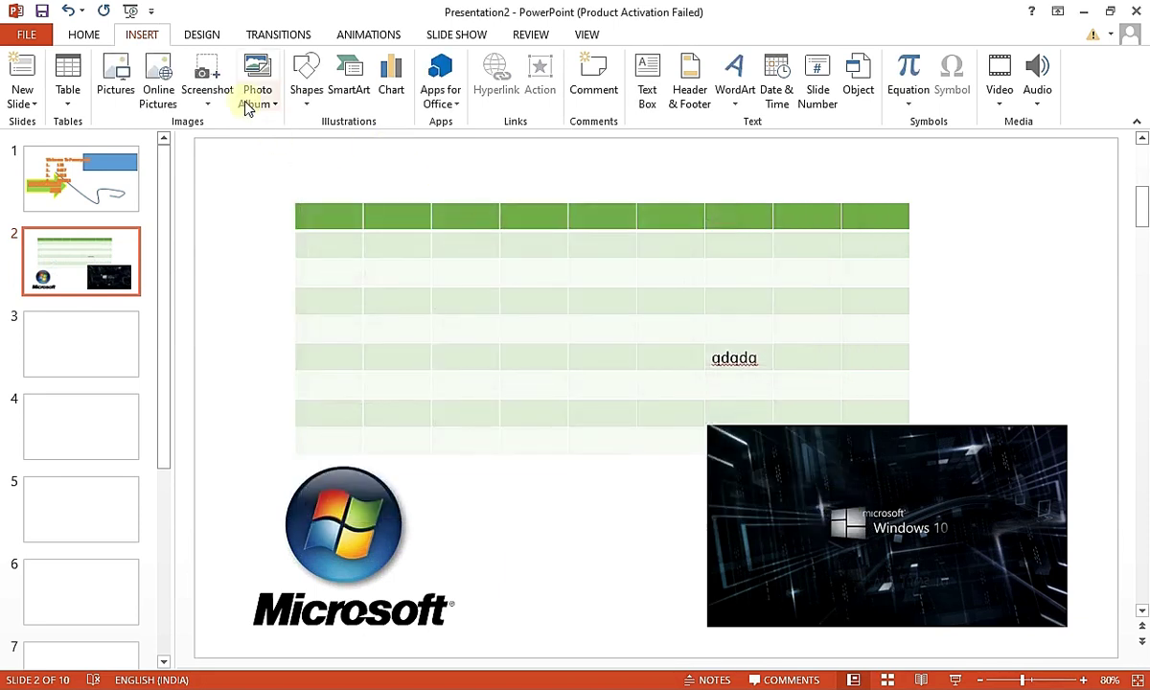
Draw a snipped-corner rectangle over the table, then delete it
click(303, 94)
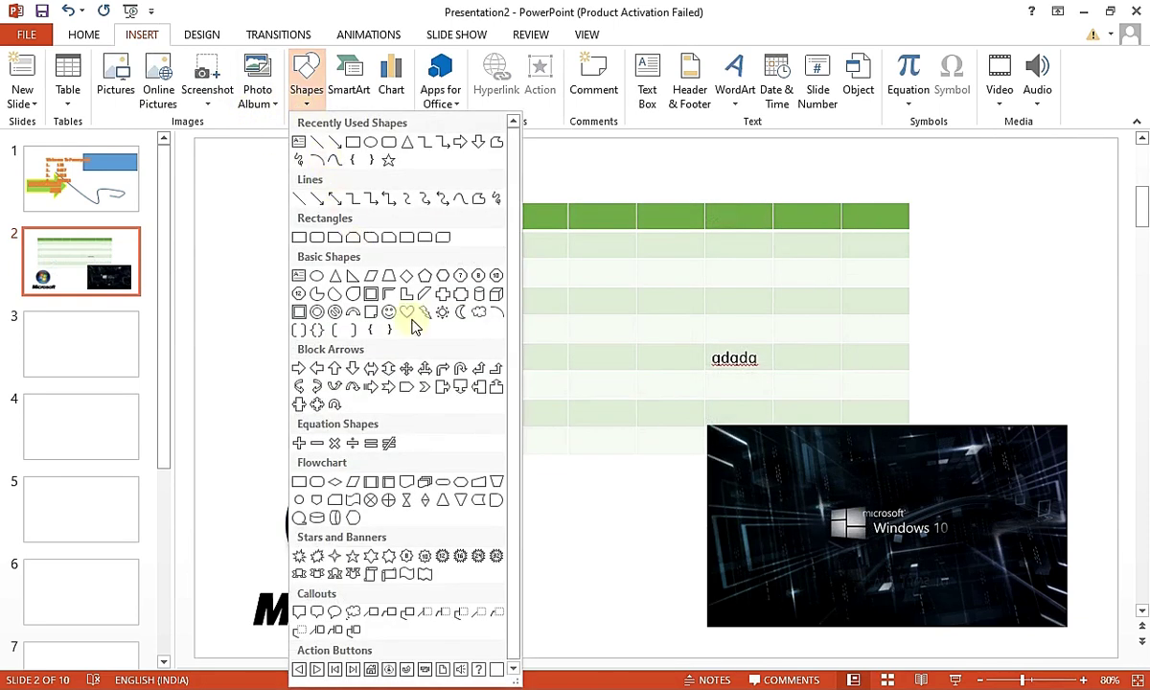
click(352, 238)
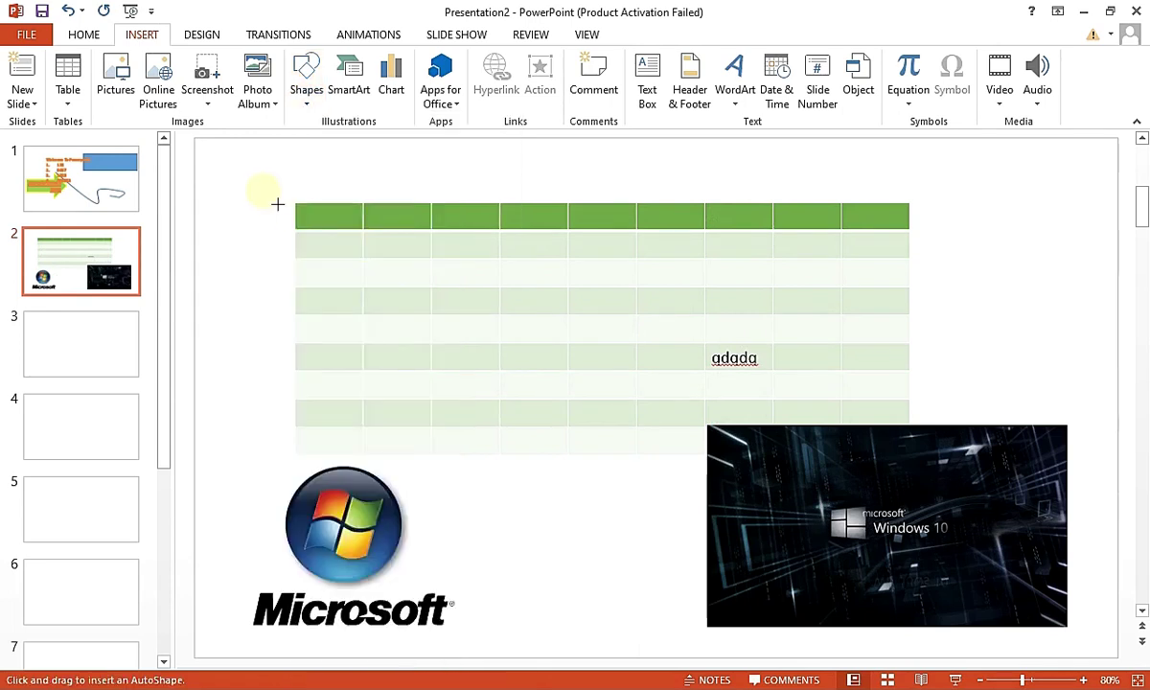
drag(258, 186, 547, 415)
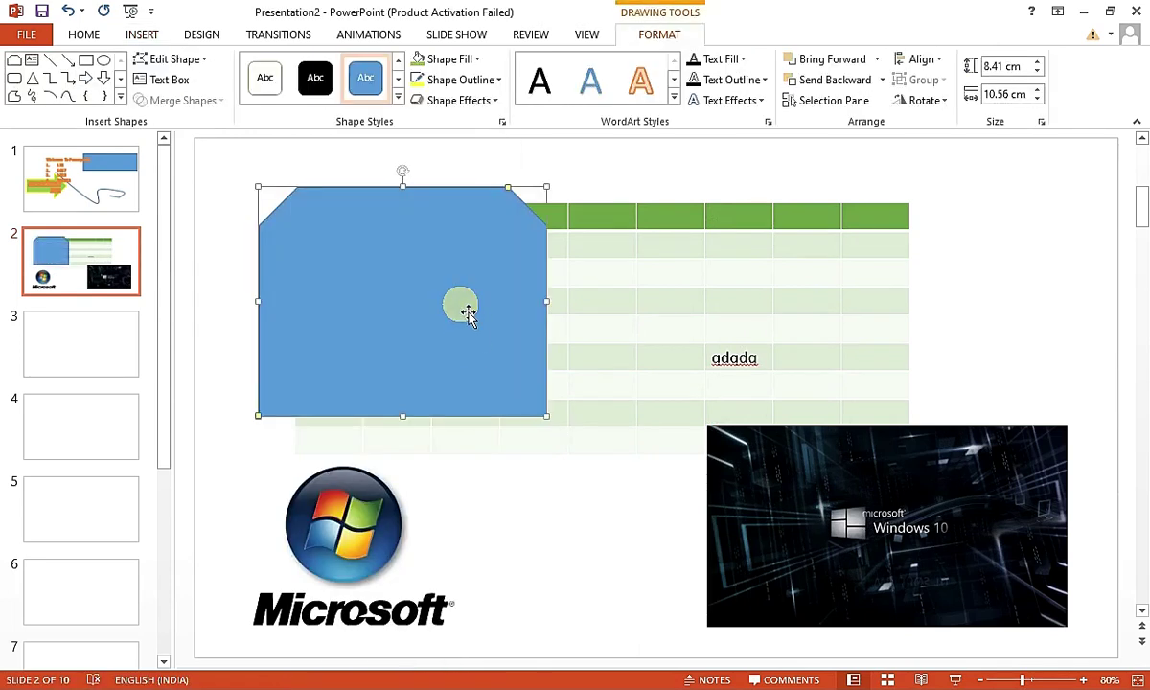
key(Delete)
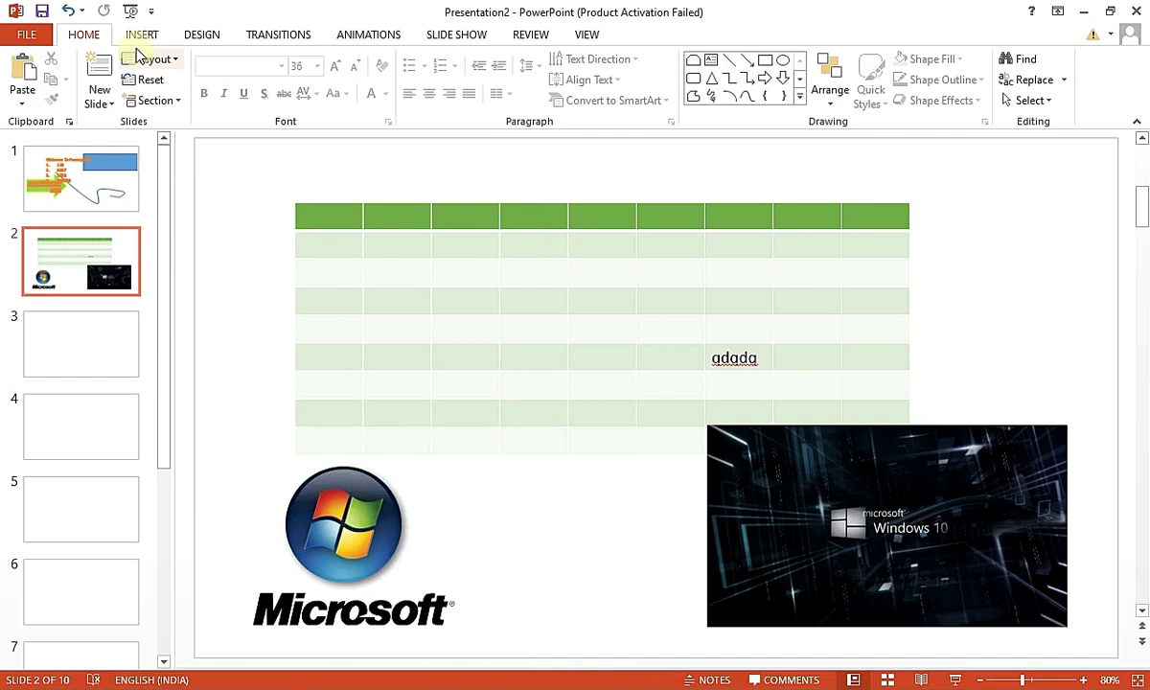
Bring up the Shapes gallery from the Insert ribbon
click(143, 35)
click(92, 36)
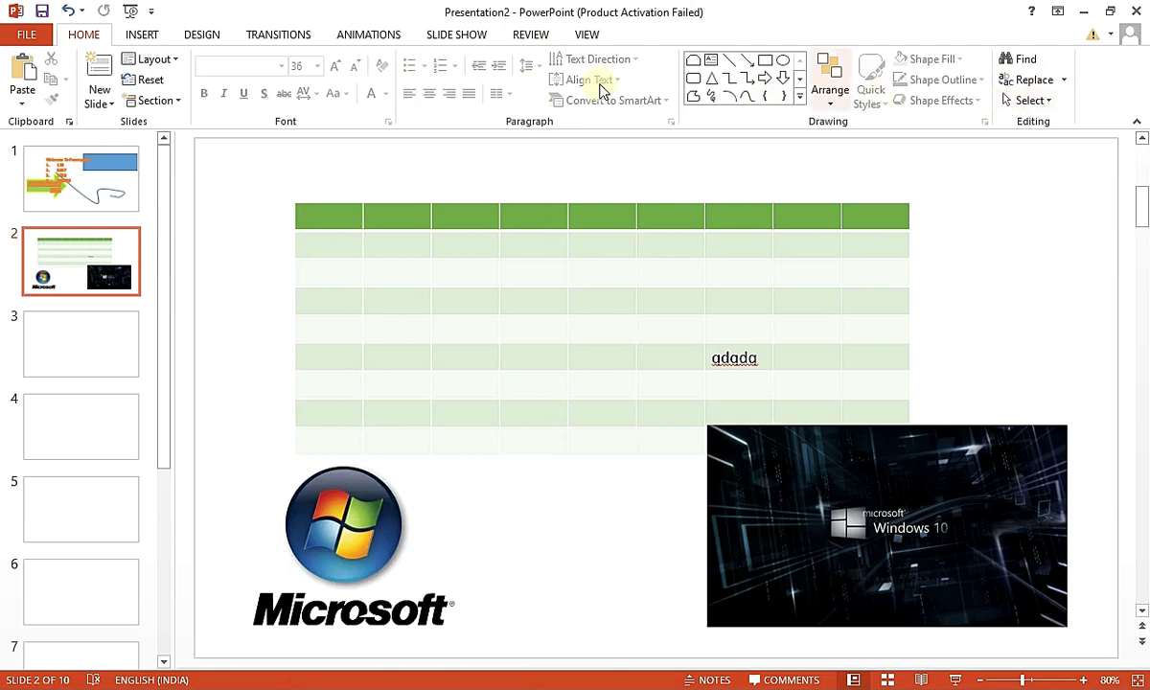
click(144, 36)
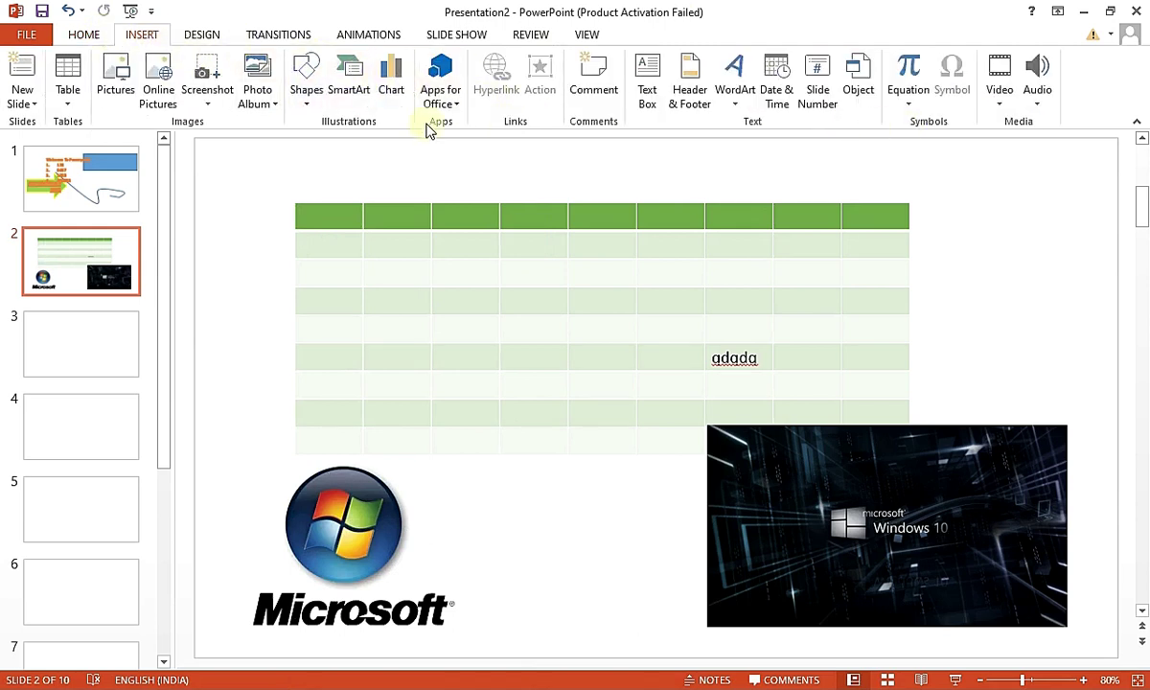
click(308, 96)
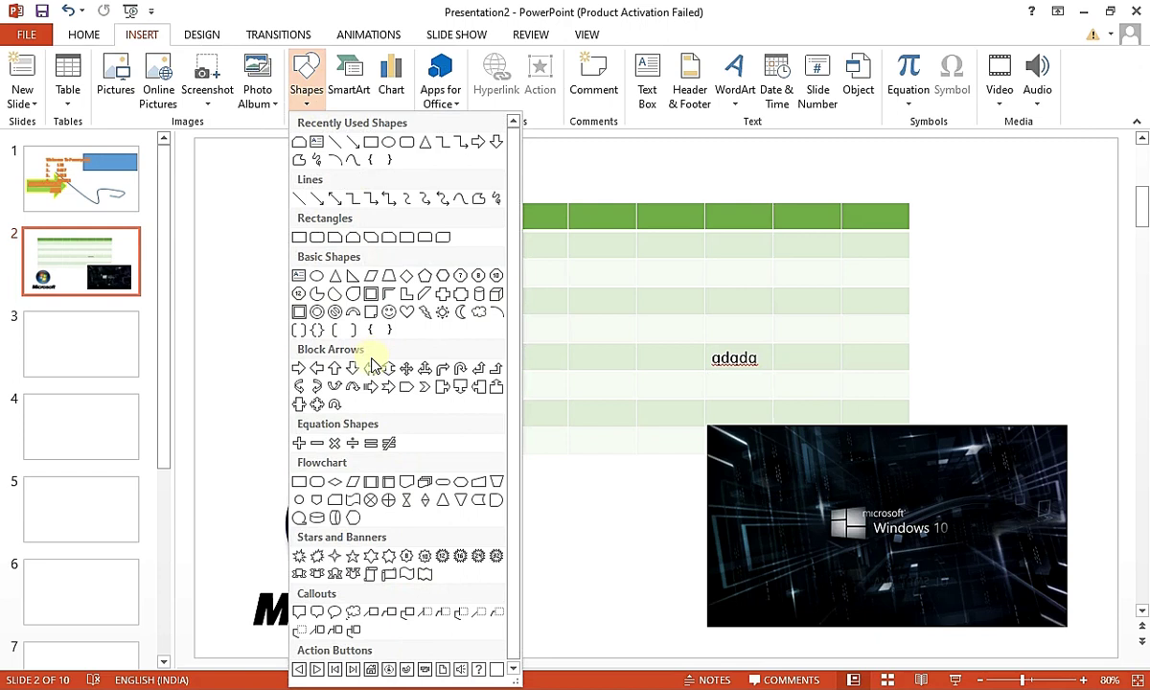
click(338, 93)
click(352, 82)
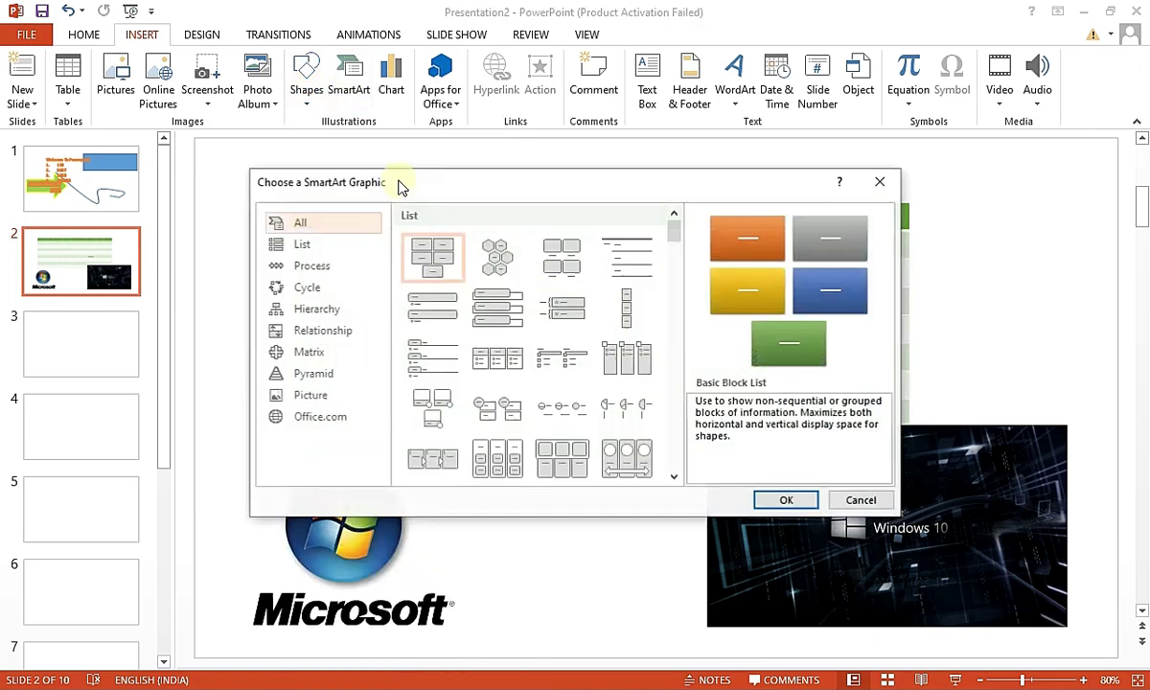
scroll(614, 398, down, 3)
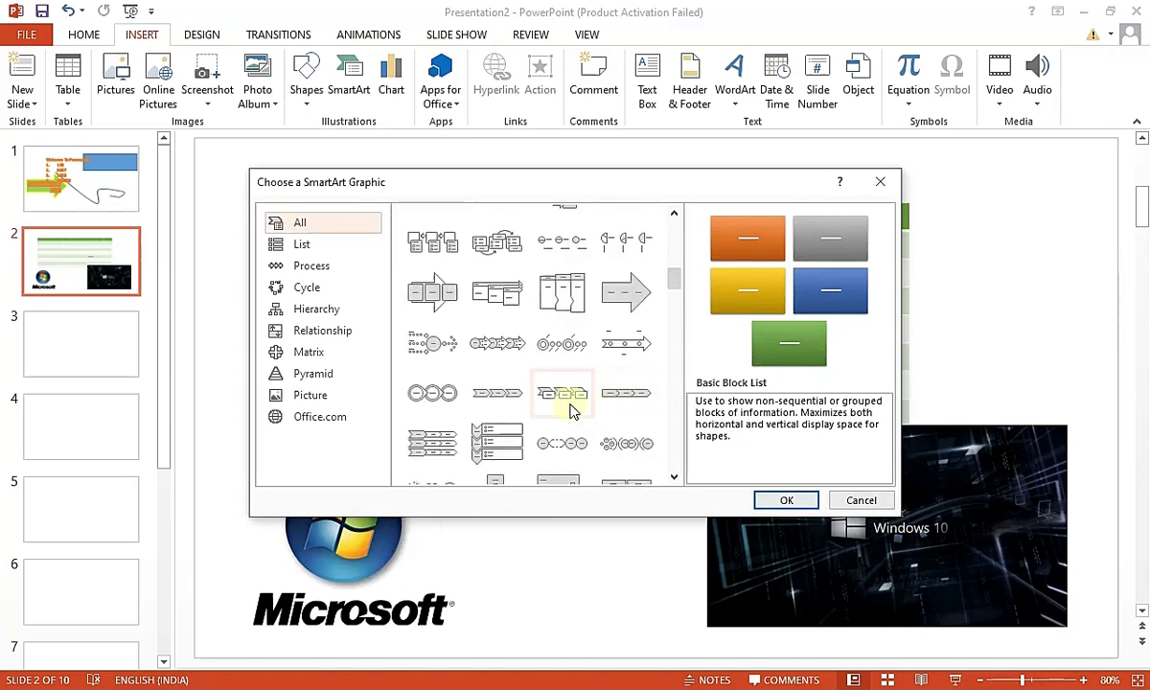
scroll(561, 431, up, 3)
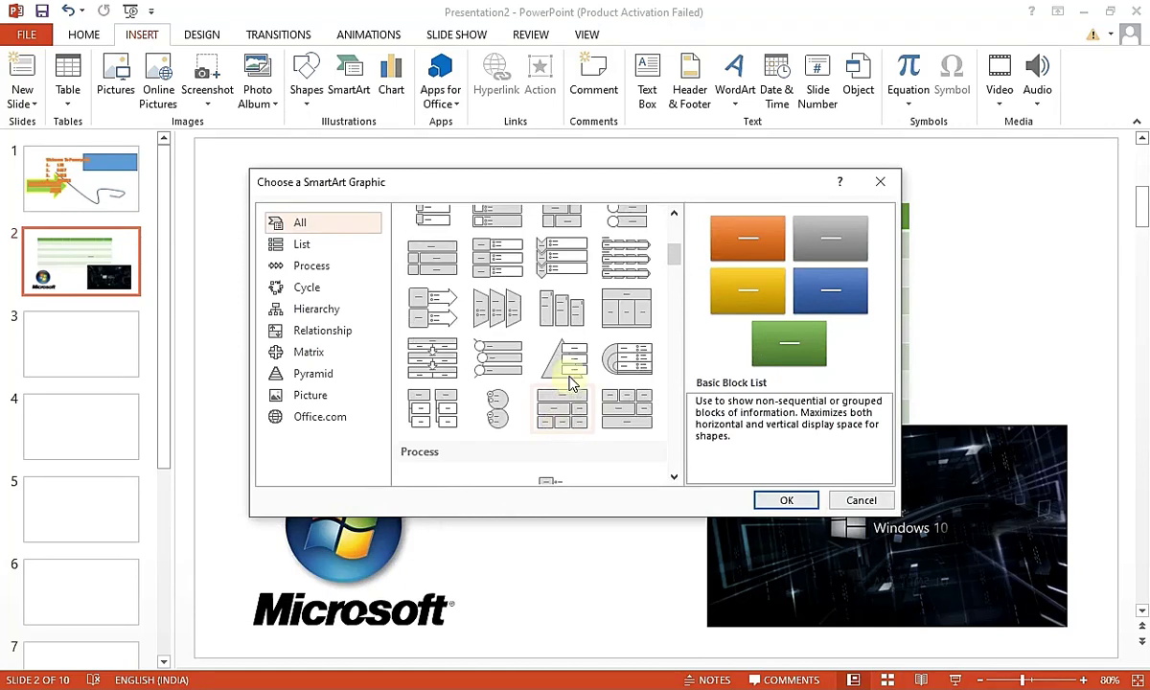
click(436, 359)
scroll(575, 378, down, 3)
scroll(592, 384, down, 3)
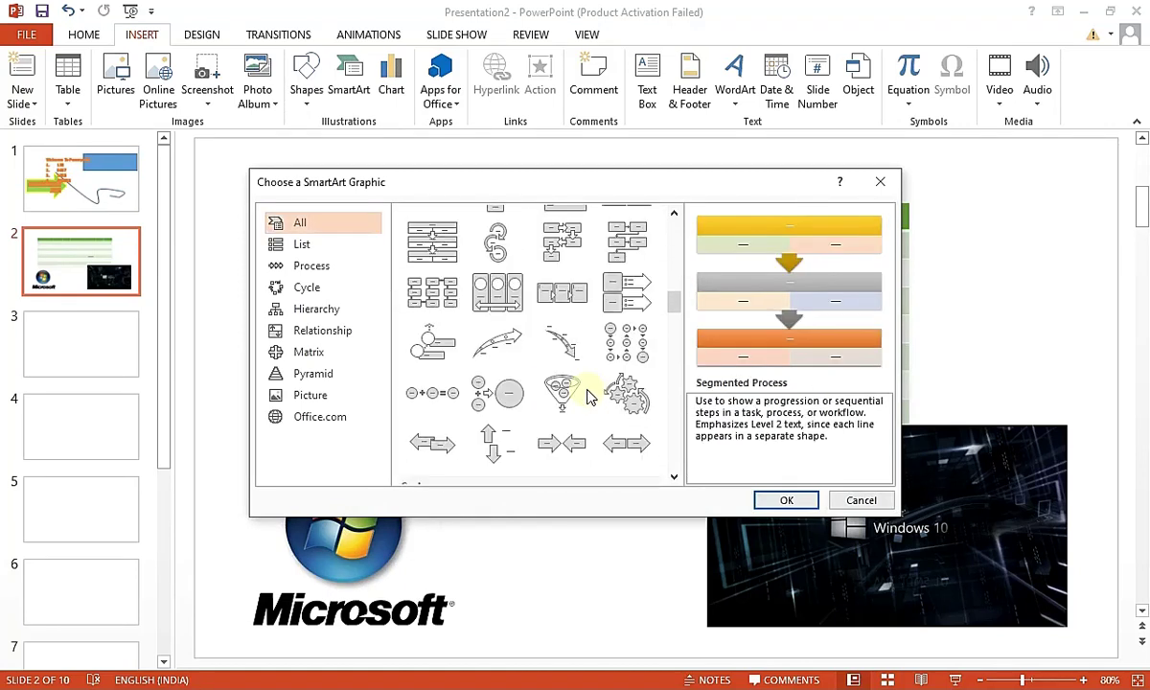
click(438, 446)
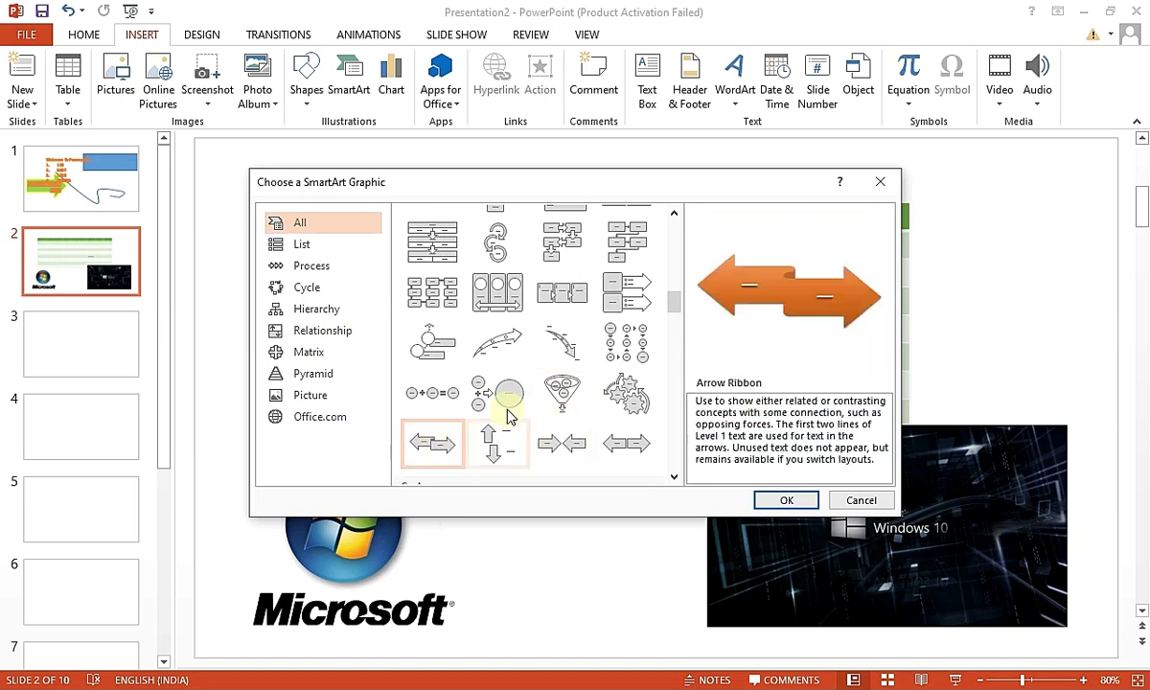
scroll(507, 403, up, 3)
click(307, 288)
click(313, 374)
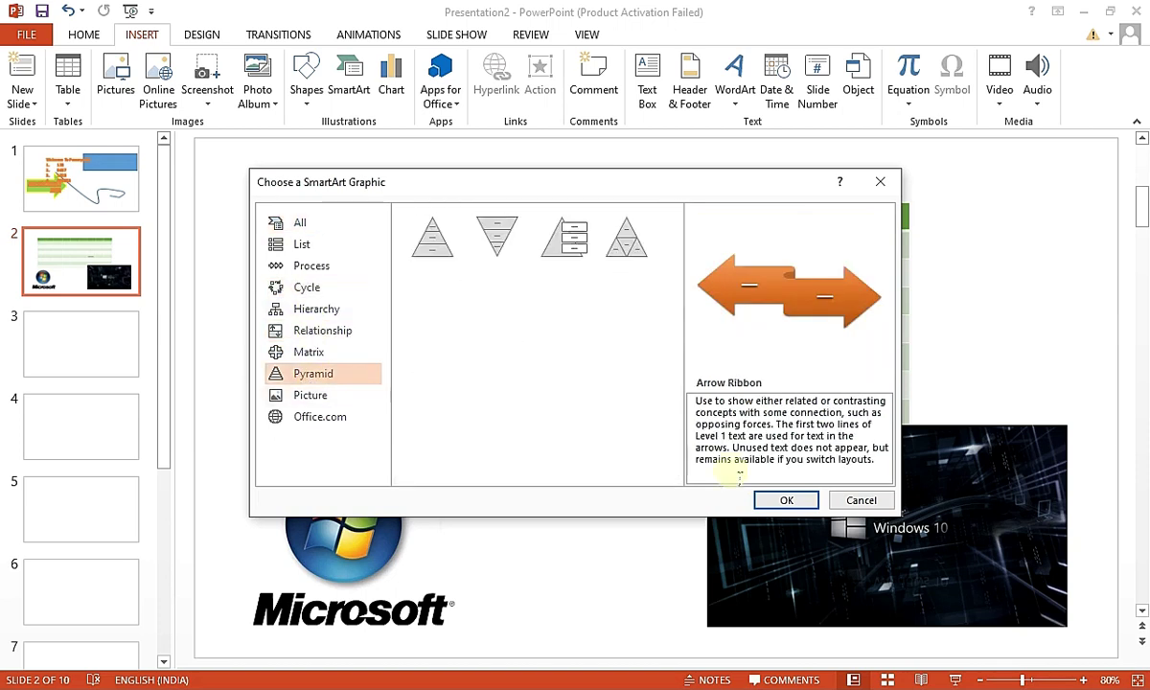
click(853, 500)
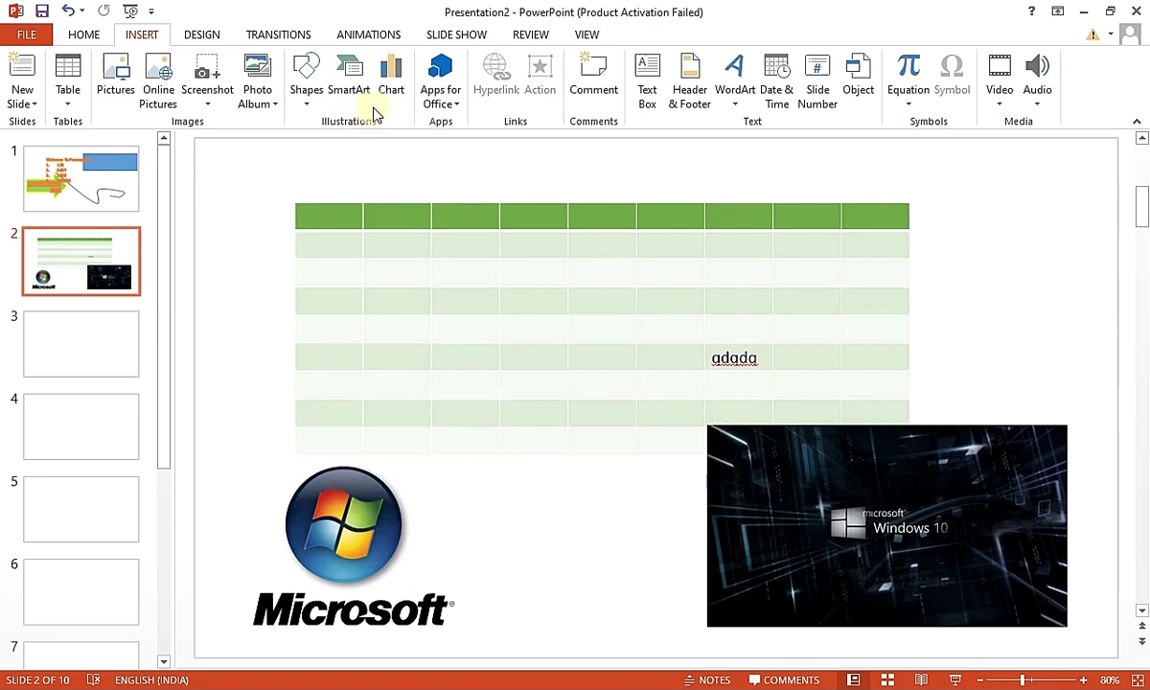
click(389, 77)
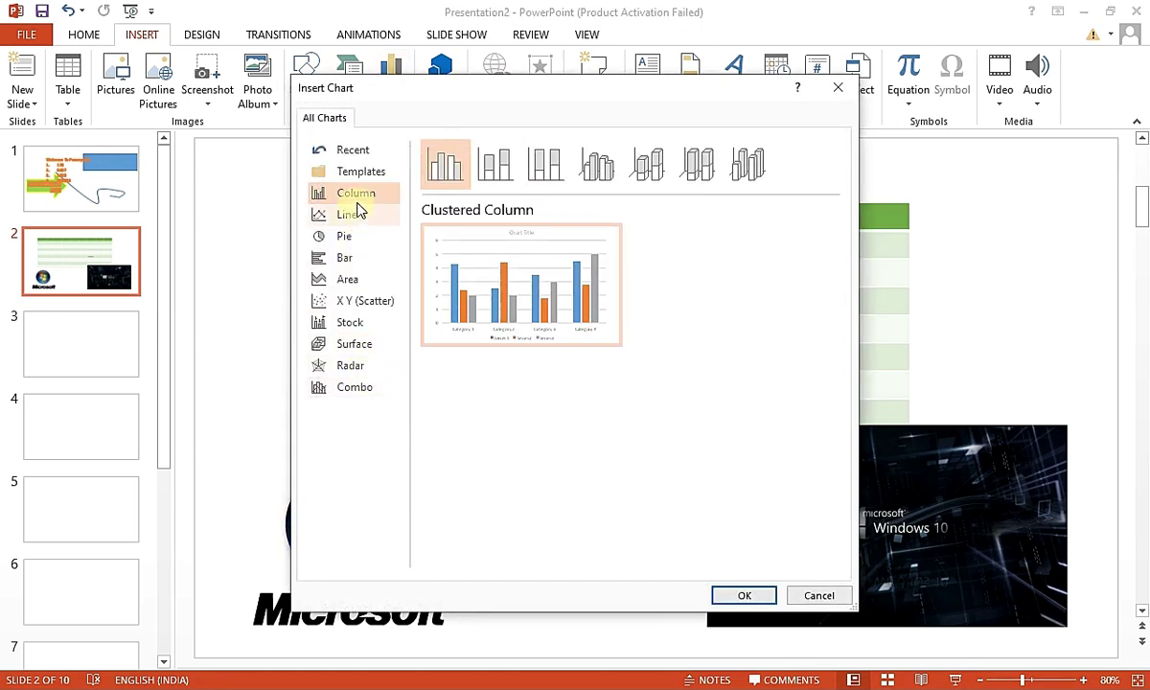
click(493, 164)
click(554, 170)
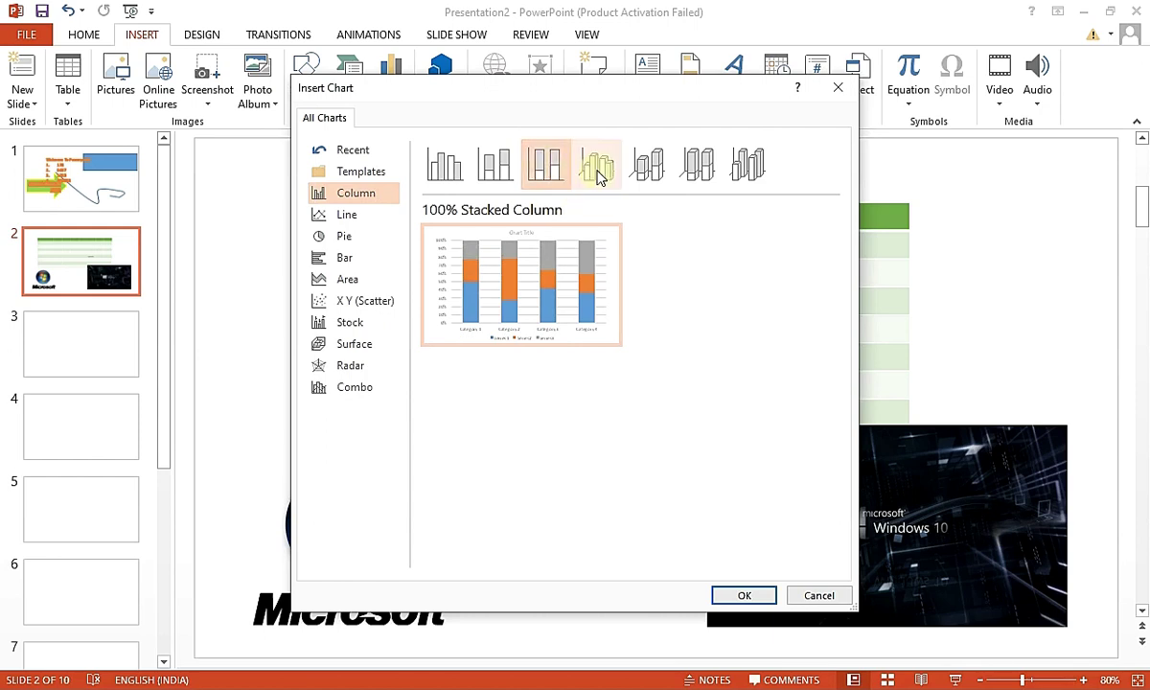
click(599, 165)
mouse_move(498, 296)
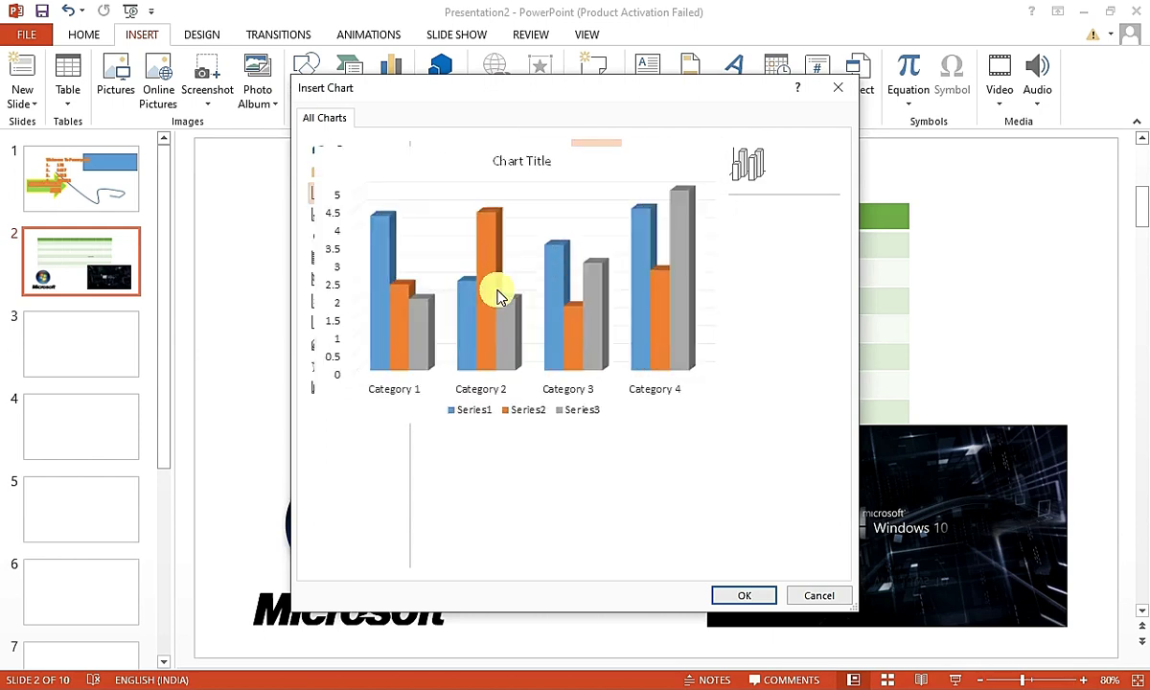
click(738, 595)
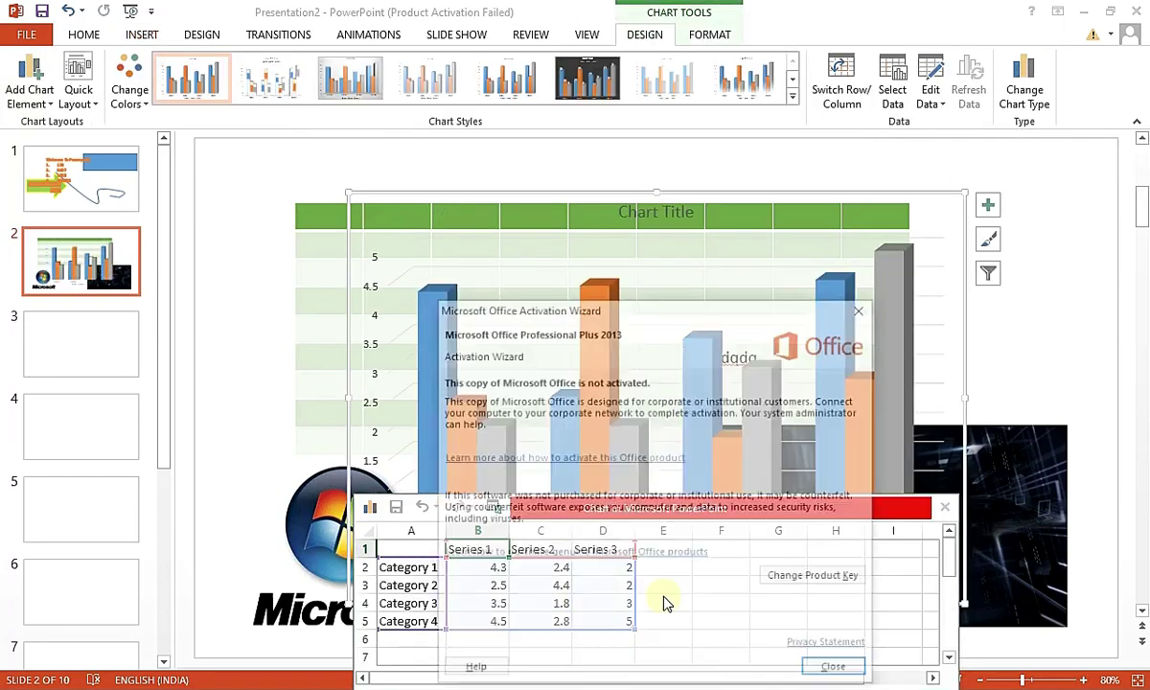
click(834, 672)
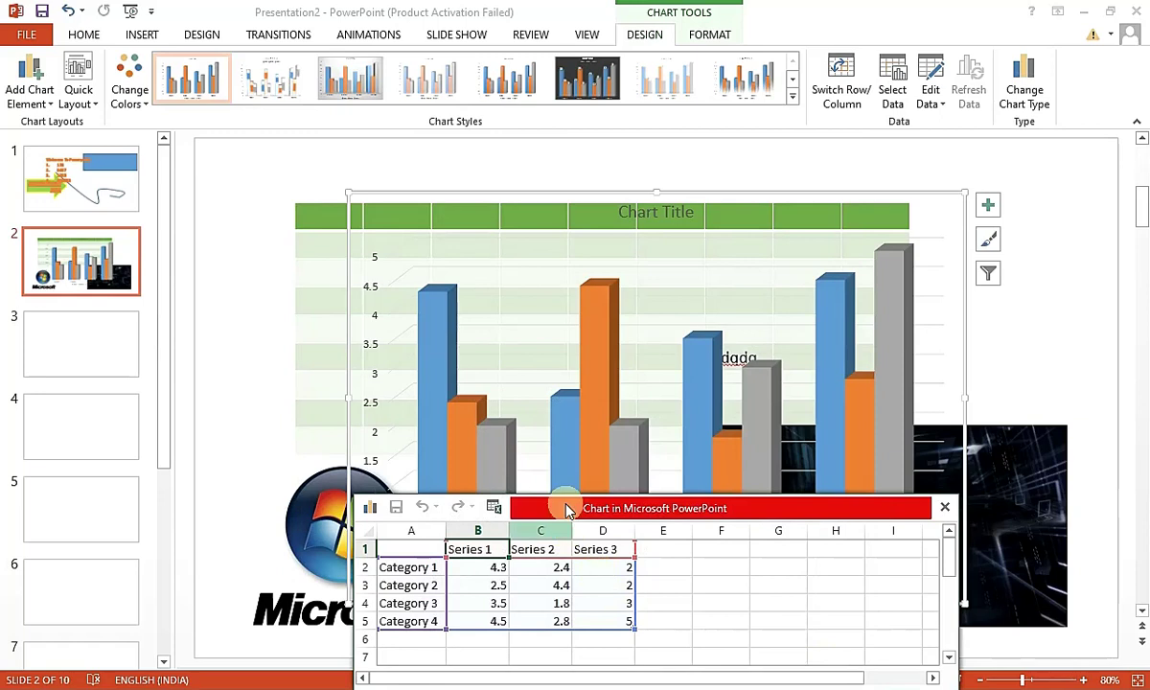
click(629, 195)
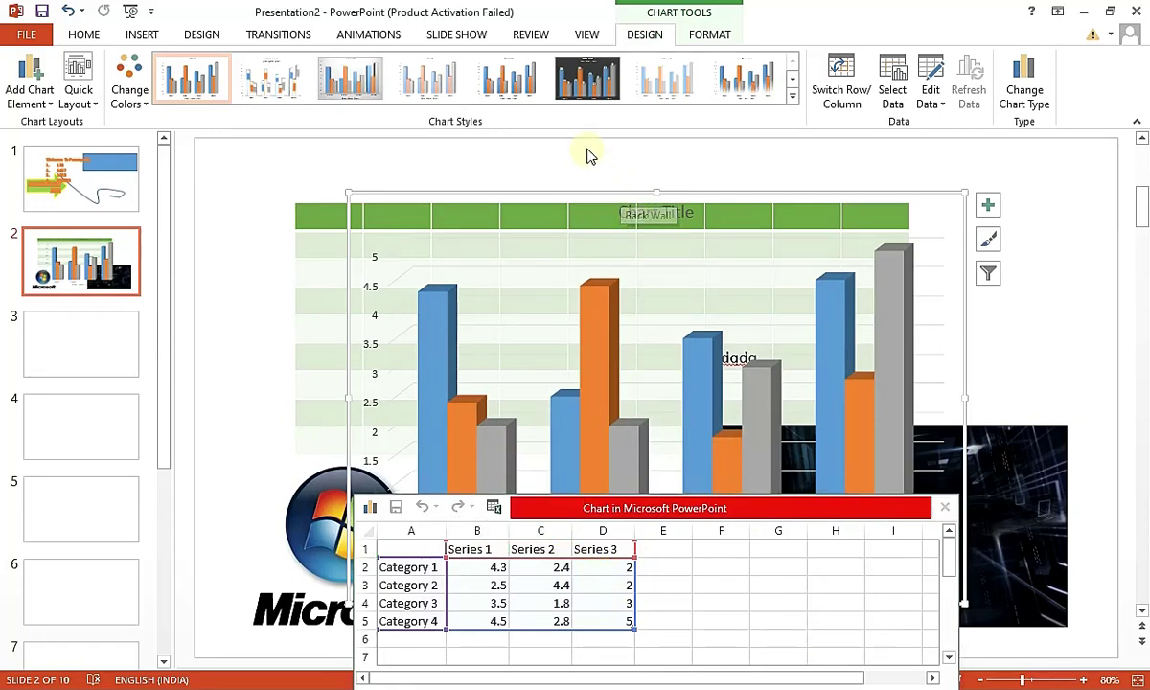
click(497, 603)
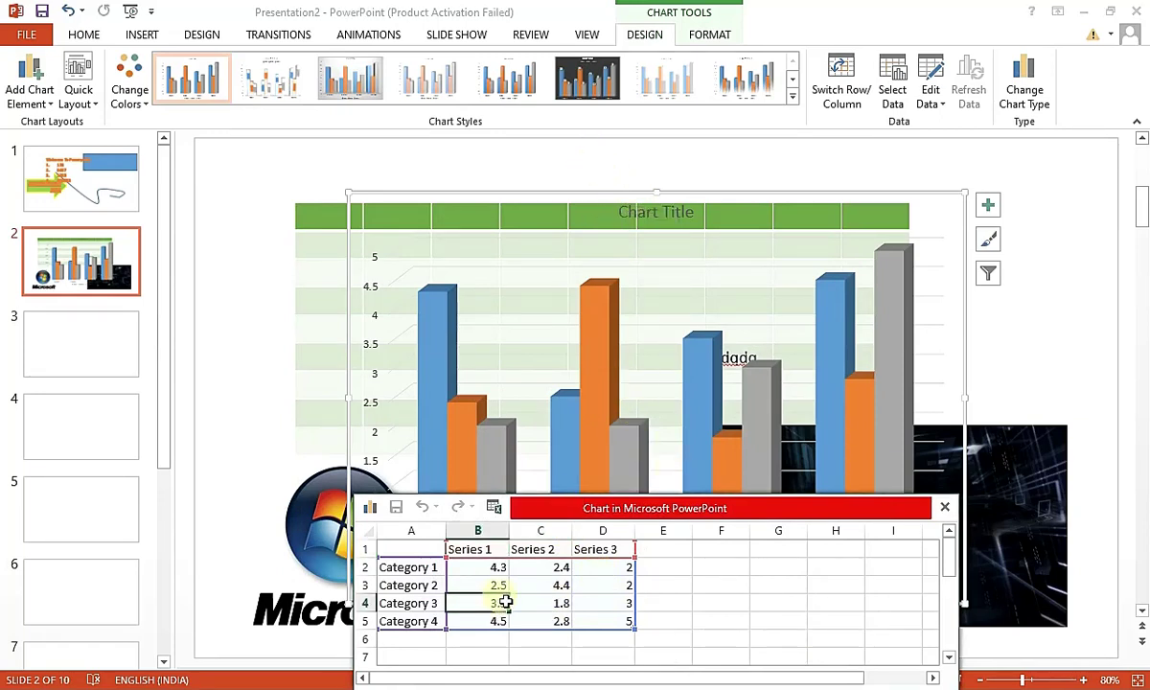
text(1213)
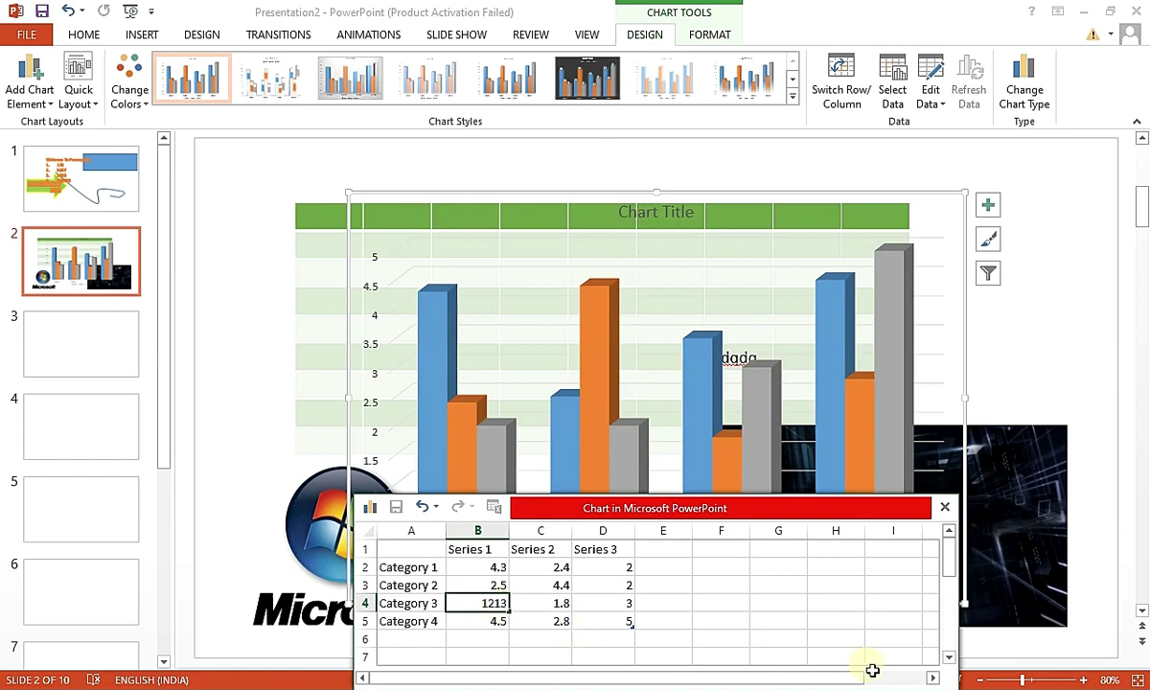
click(830, 598)
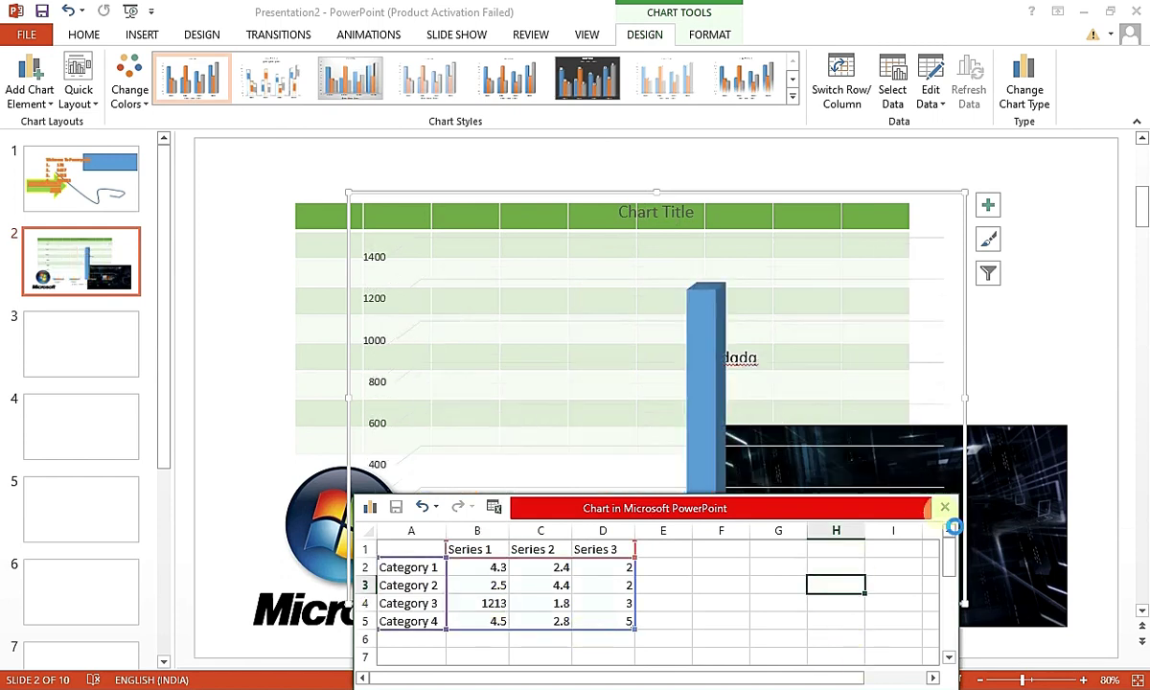
click(945, 508)
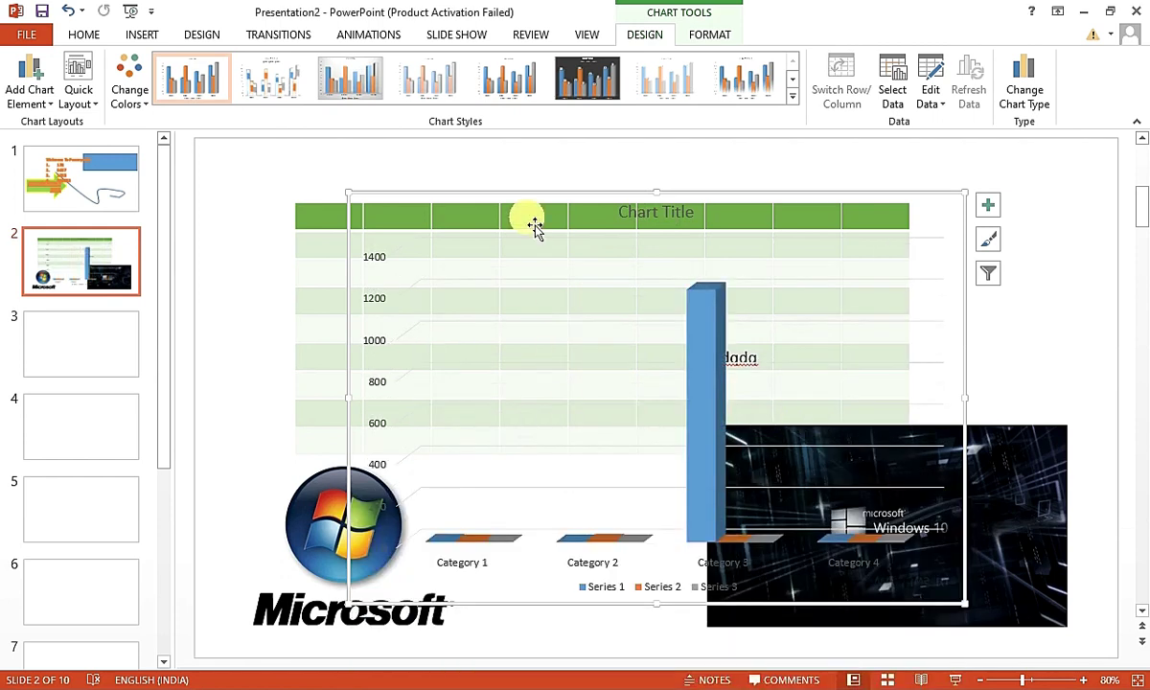
key(Delete)
click(141, 35)
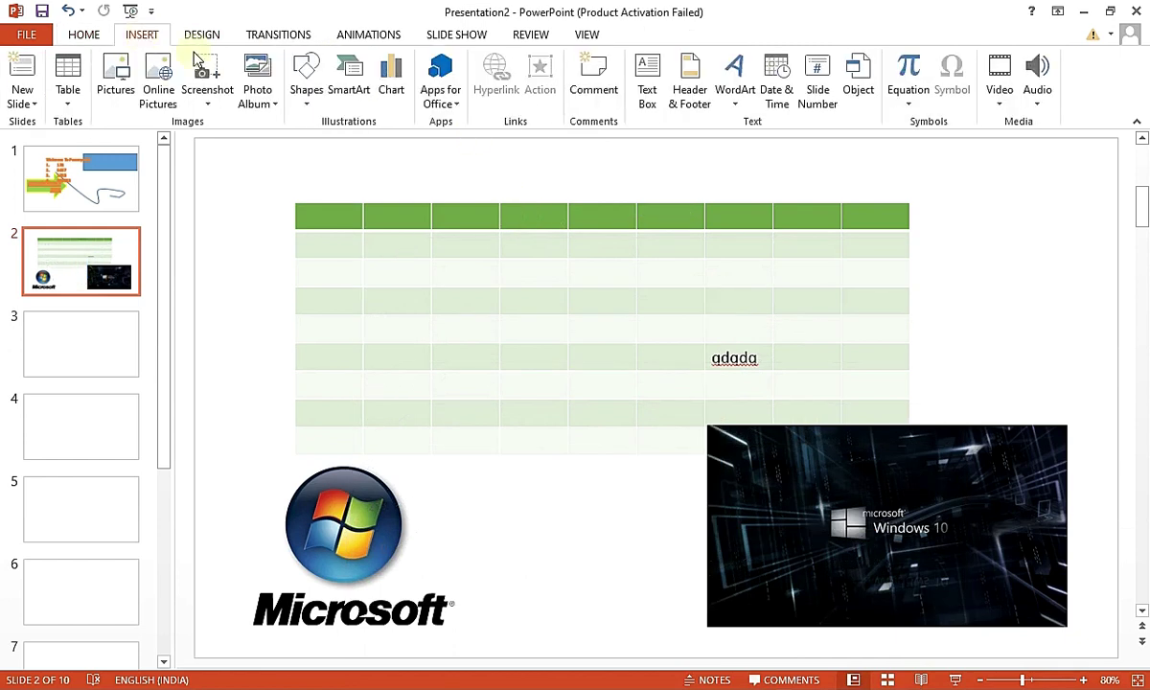
click(451, 105)
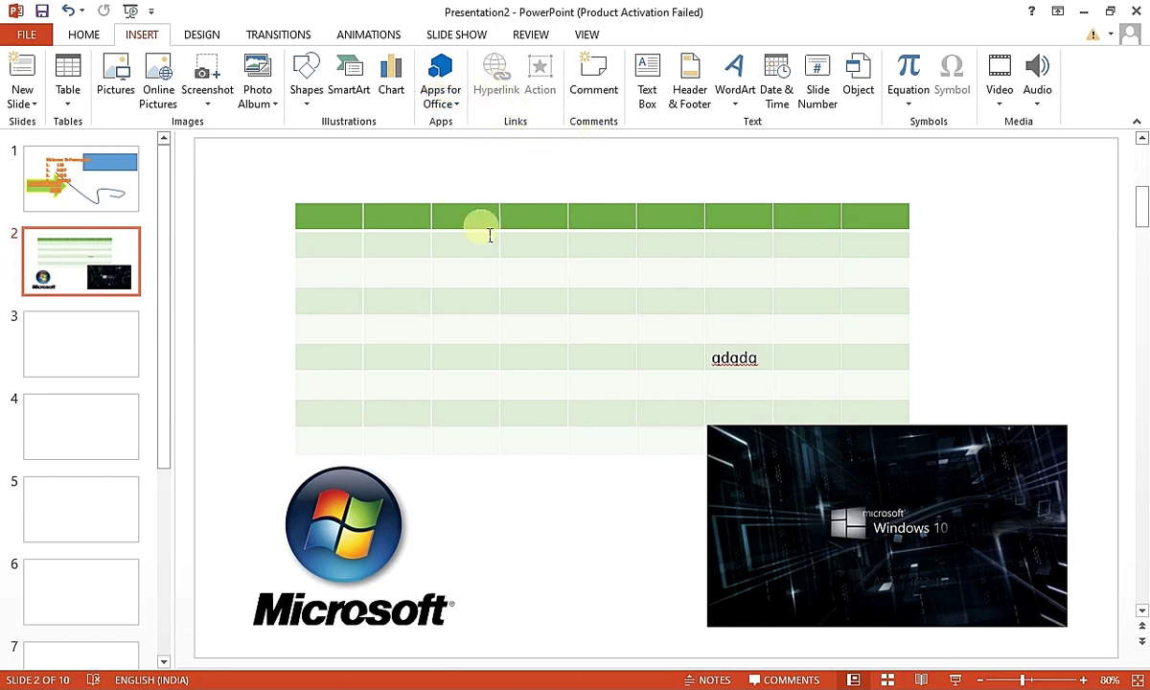
click(477, 300)
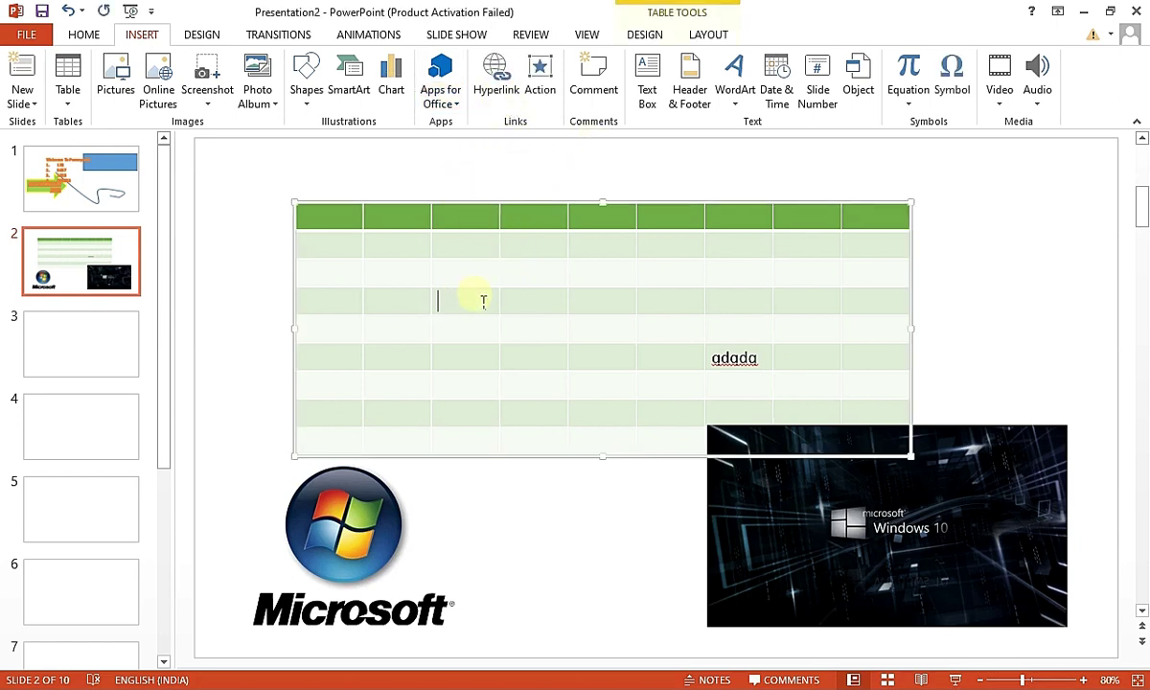
text(www.)
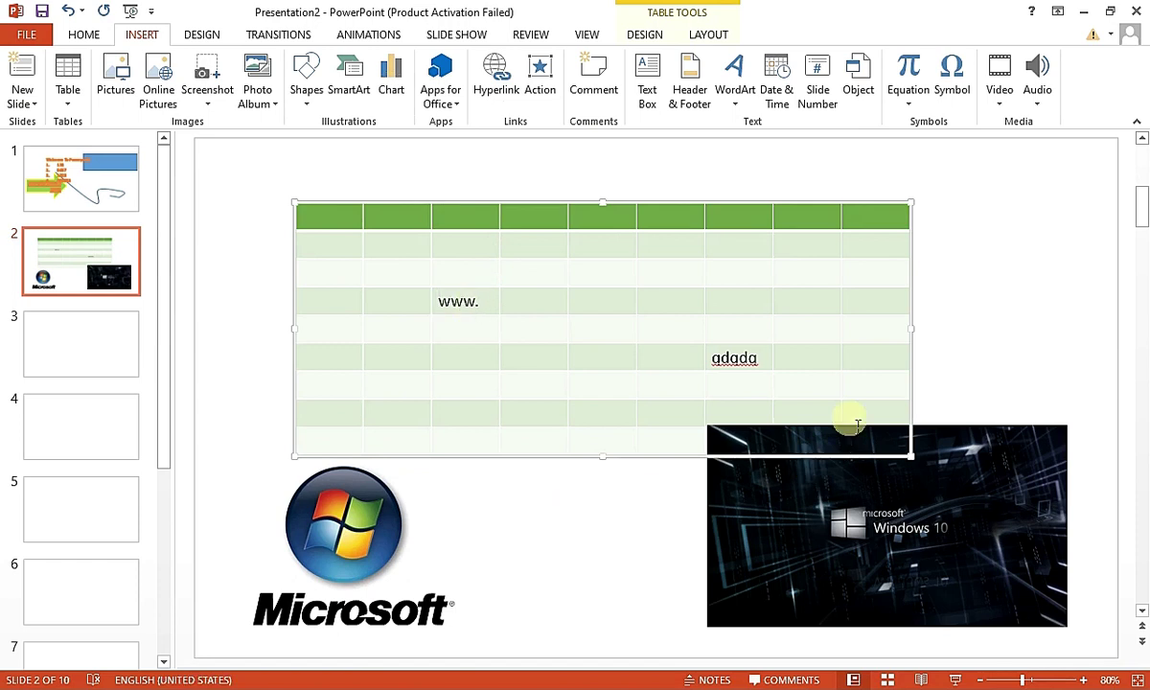
text(dwdwdw)
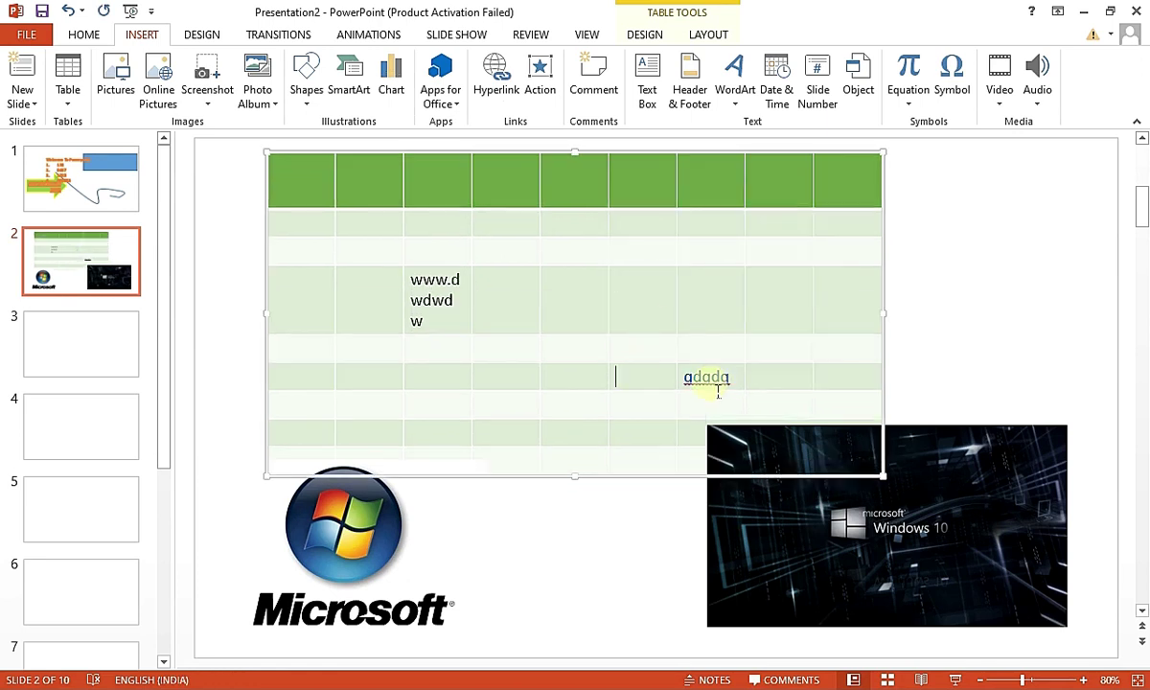
Select the word adada in the table and open the Hyperlink dialog for it
click(709, 378)
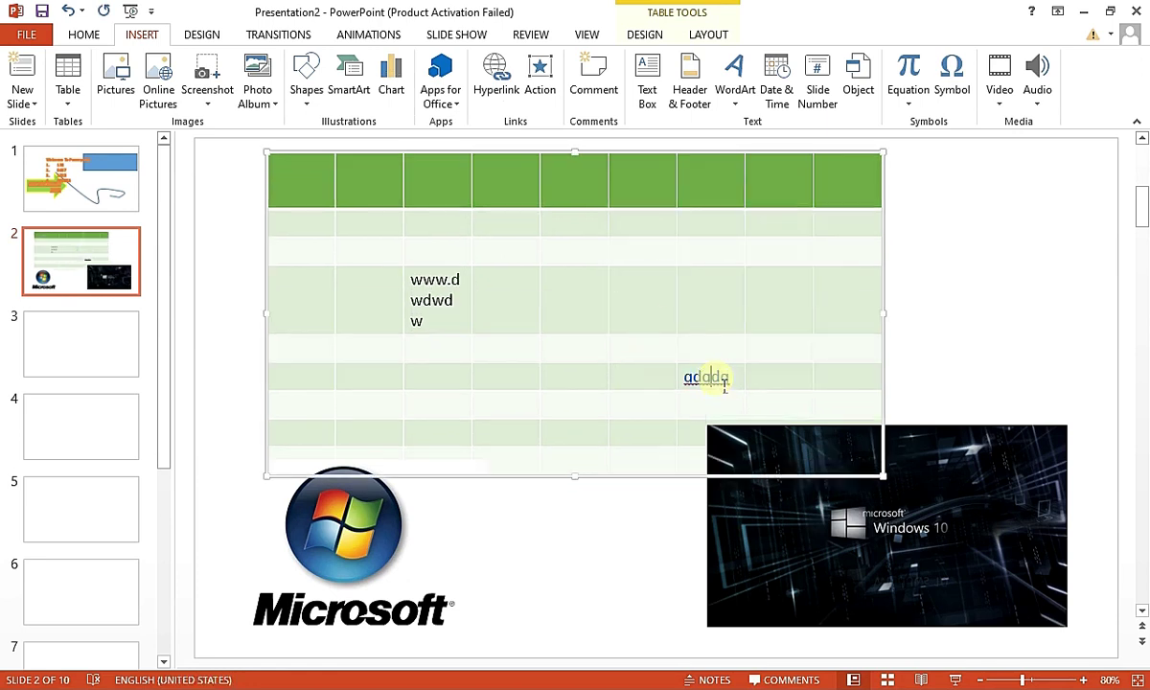
double_click(721, 380)
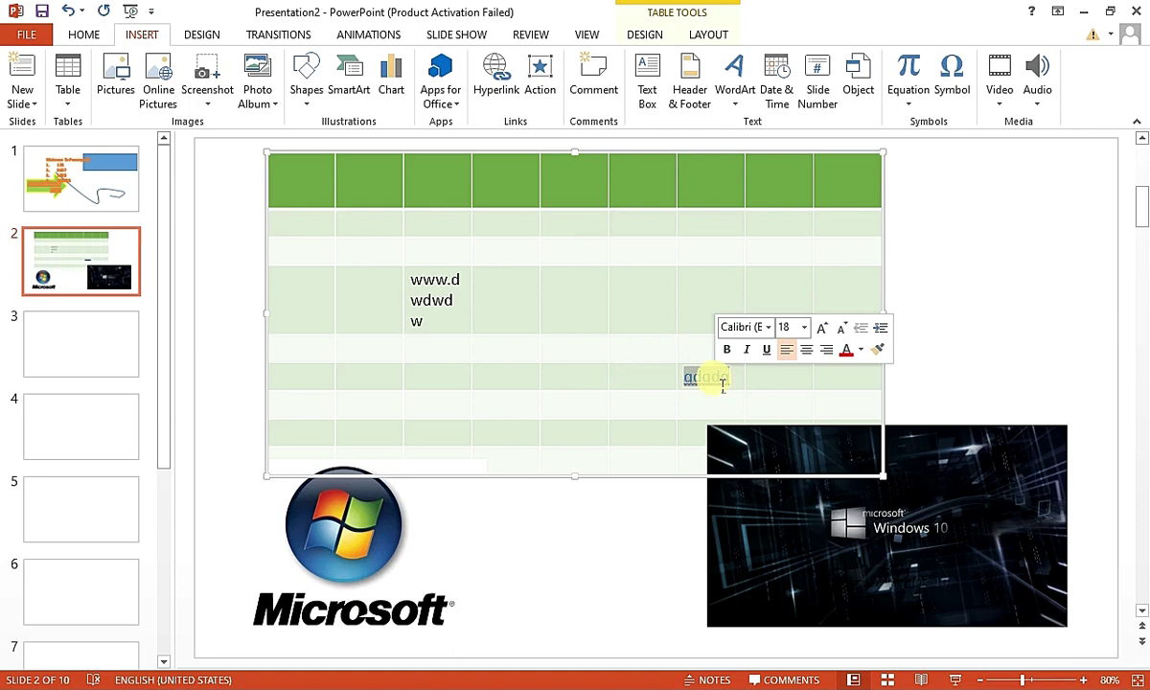
key(Down)
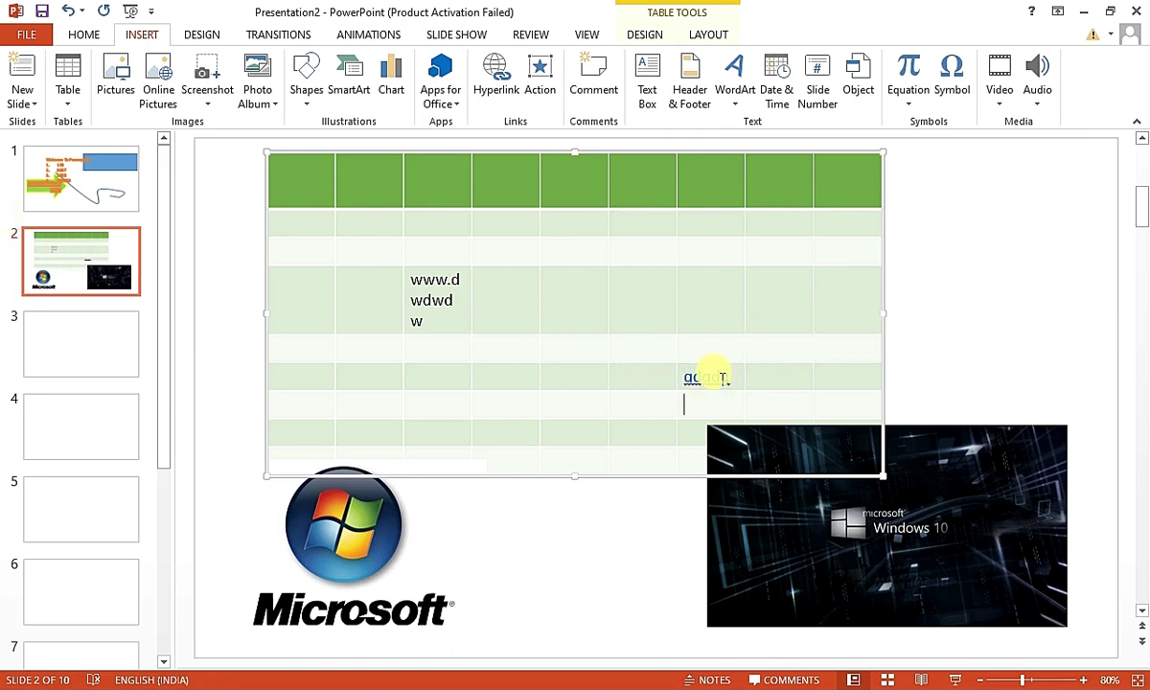
click(81, 177)
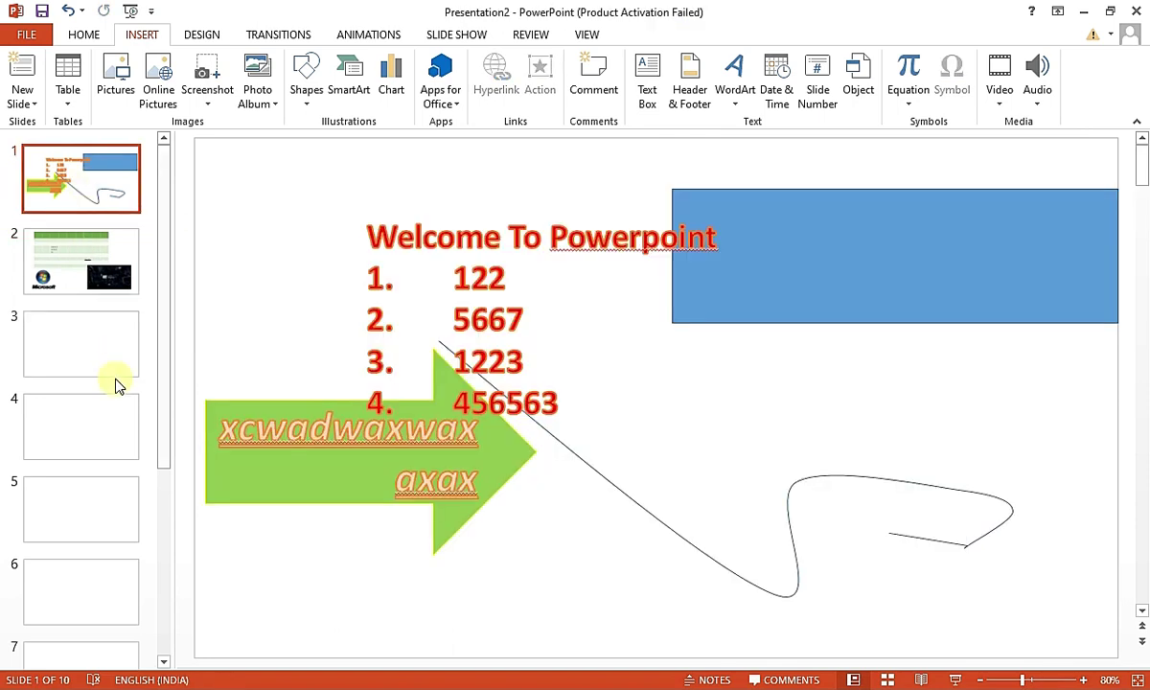
scroll(114, 496, down, 3)
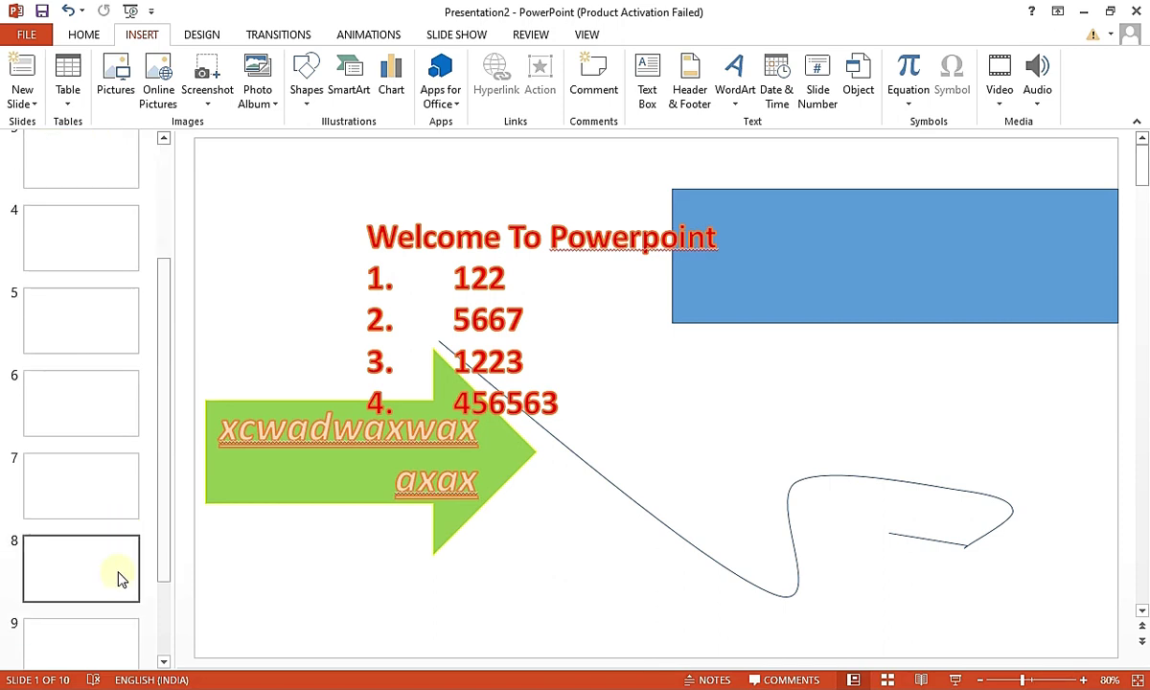
scroll(121, 580, up, 3)
click(95, 257)
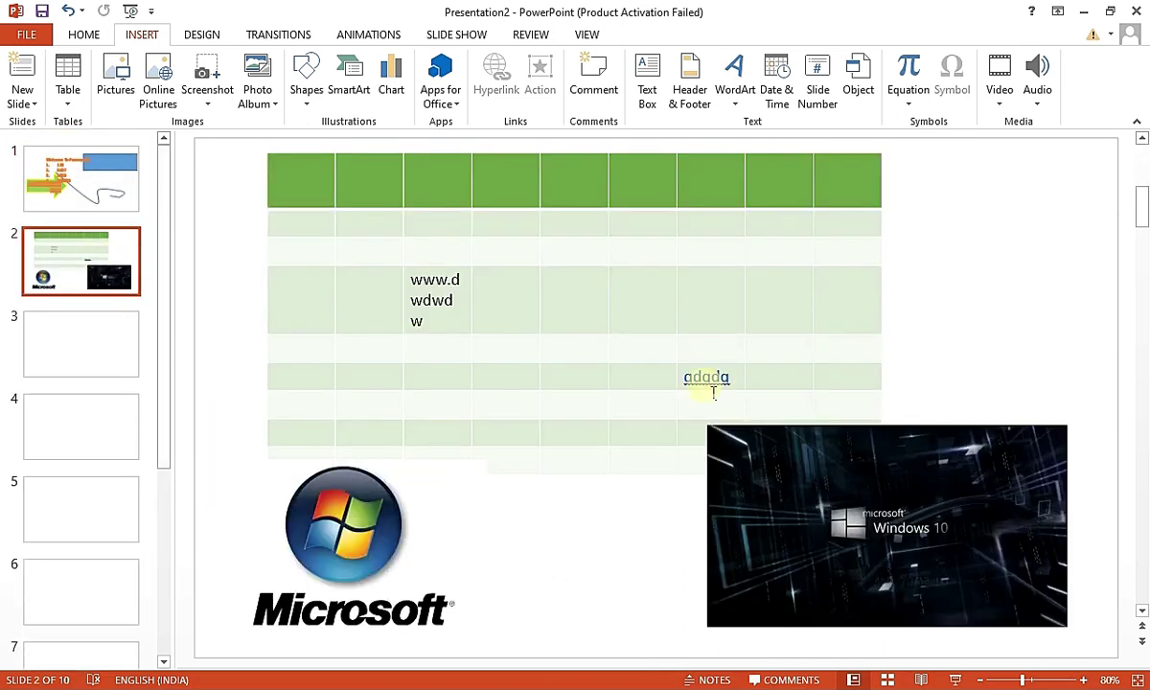
double_click(705, 378)
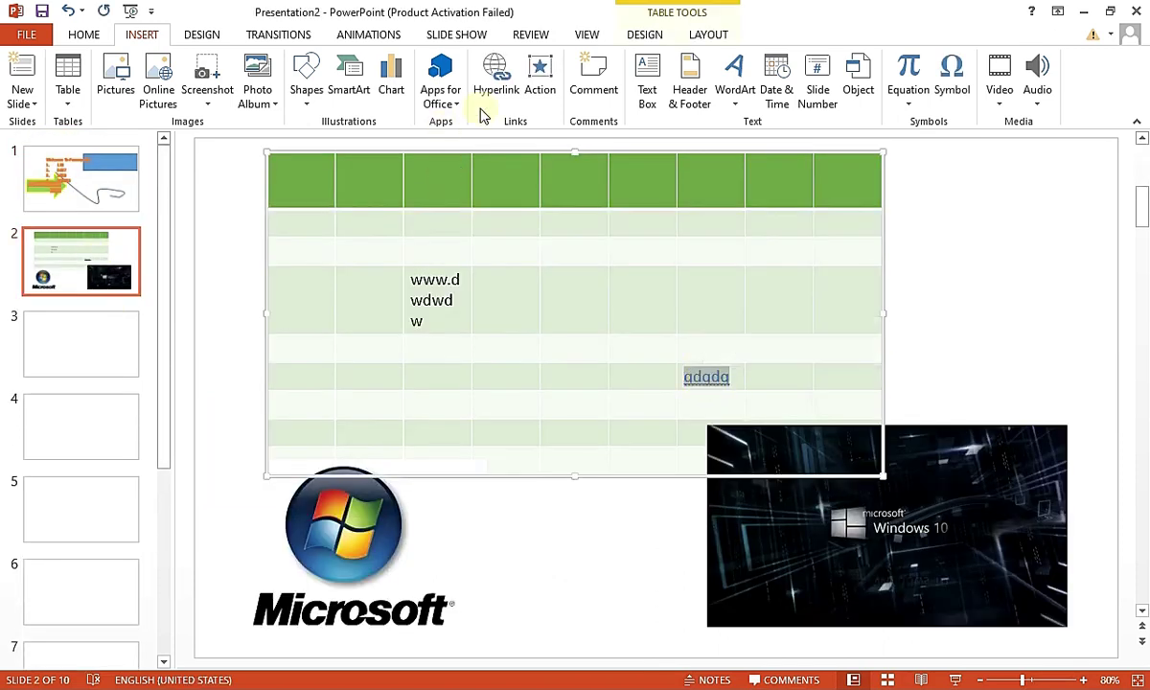
click(496, 77)
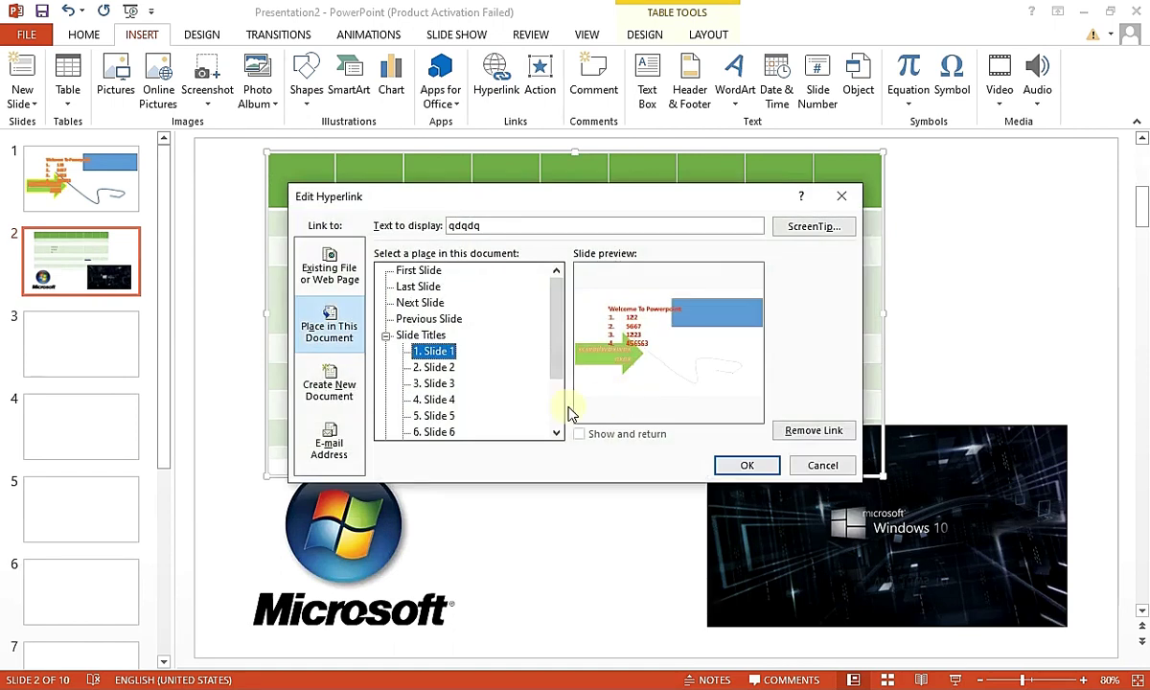
Link adada to Slide 1 as a place in this document
click(329, 275)
click(329, 326)
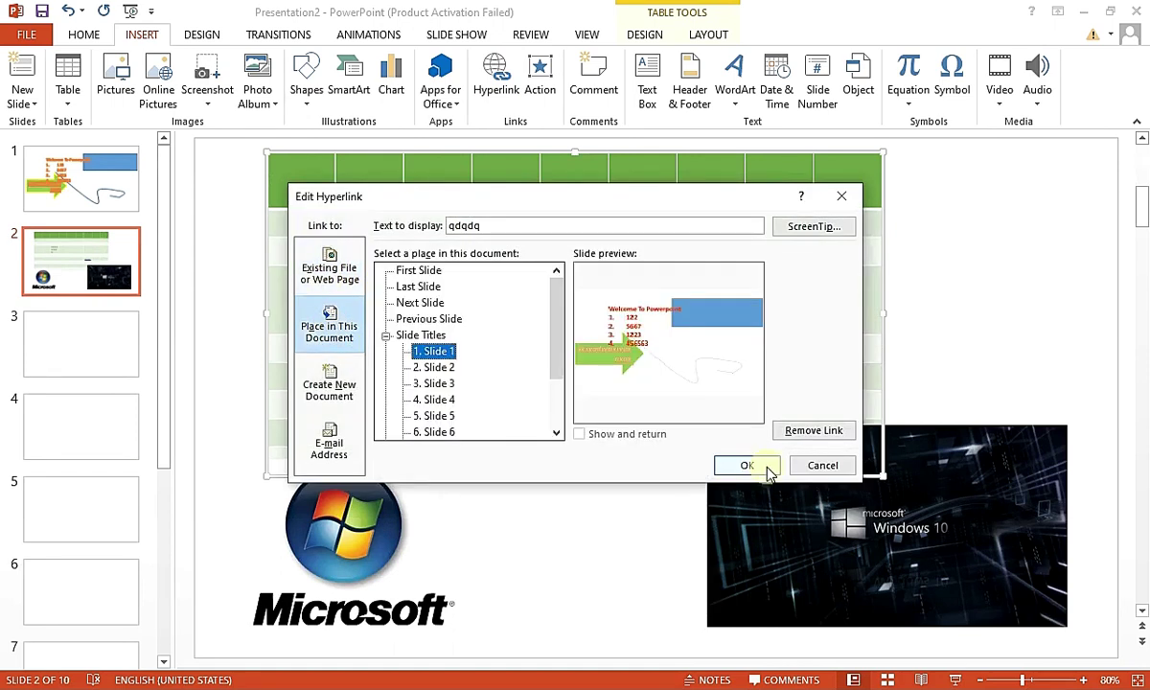
click(769, 473)
Open and cancel Action Settings, then start a new comment on the table
click(554, 412)
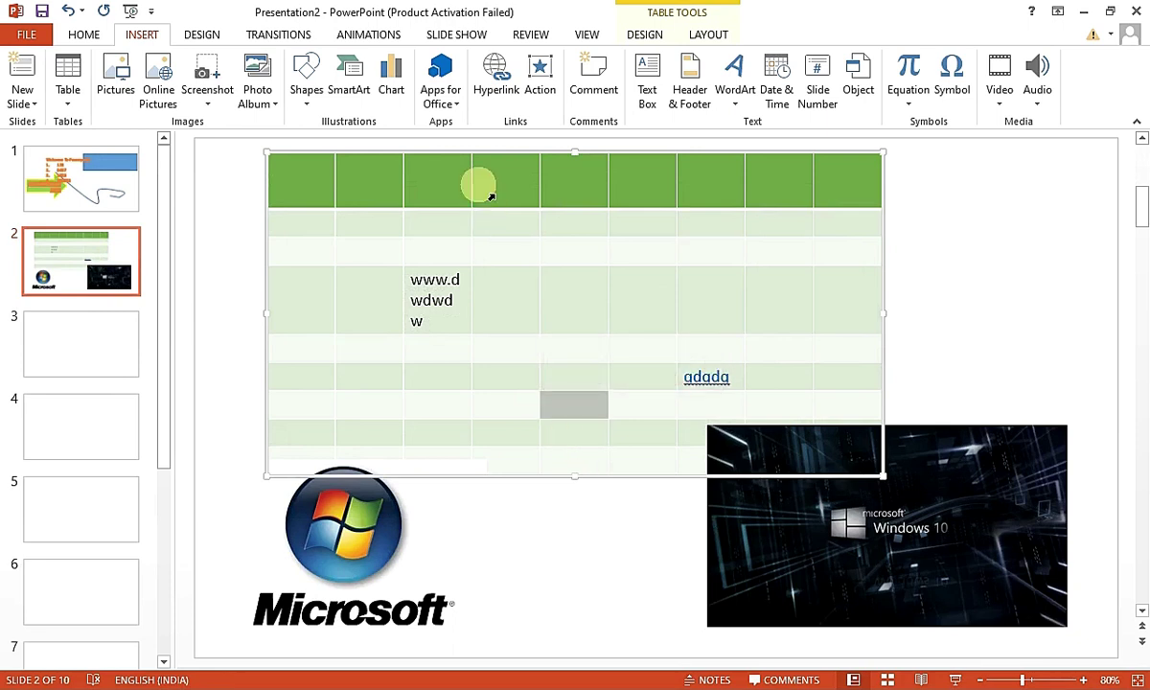
click(540, 81)
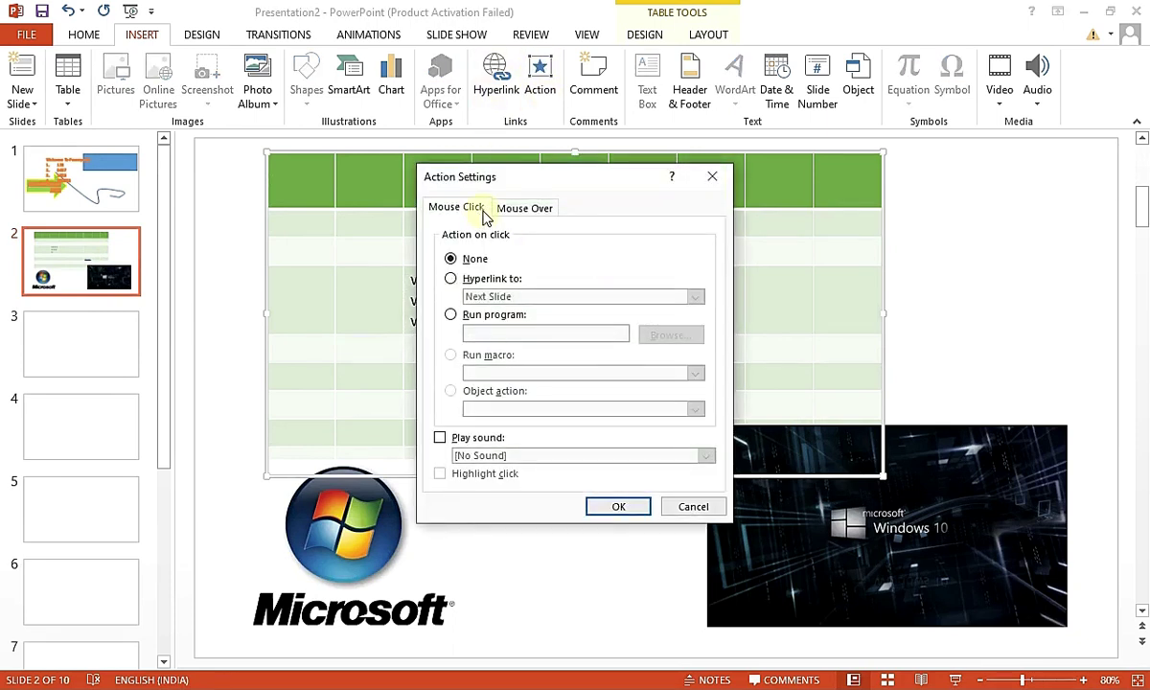
click(713, 176)
click(594, 81)
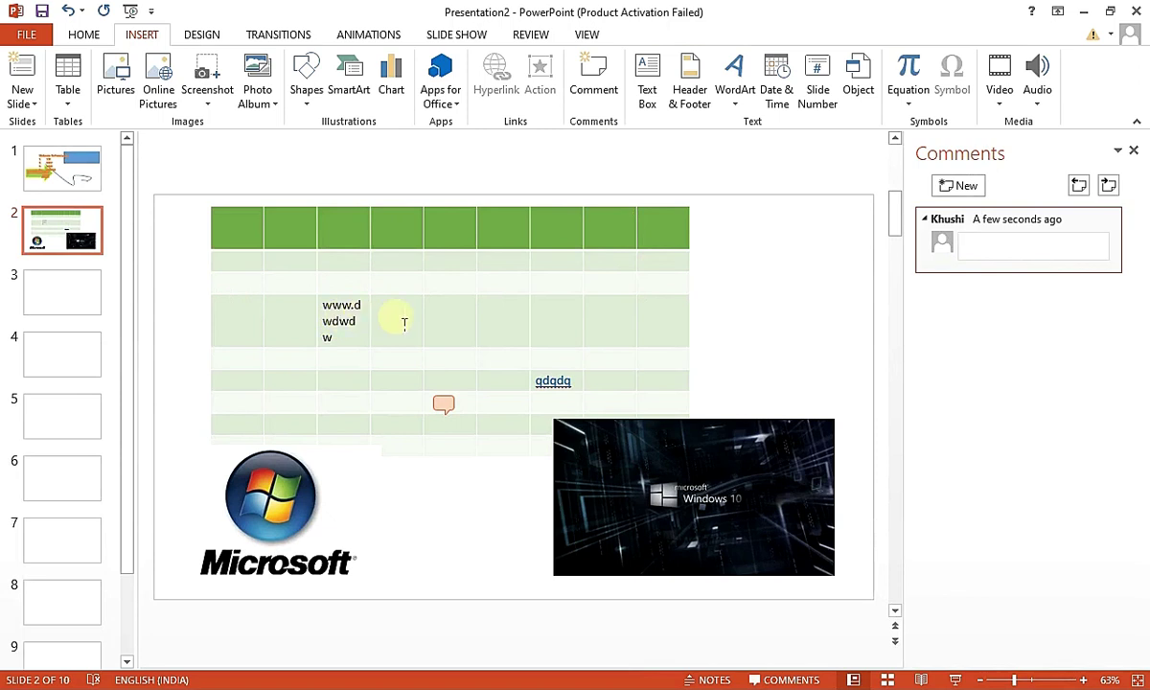
Post the comment 'i am i am i am' on the table
click(1012, 251)
text(i am i am i am)
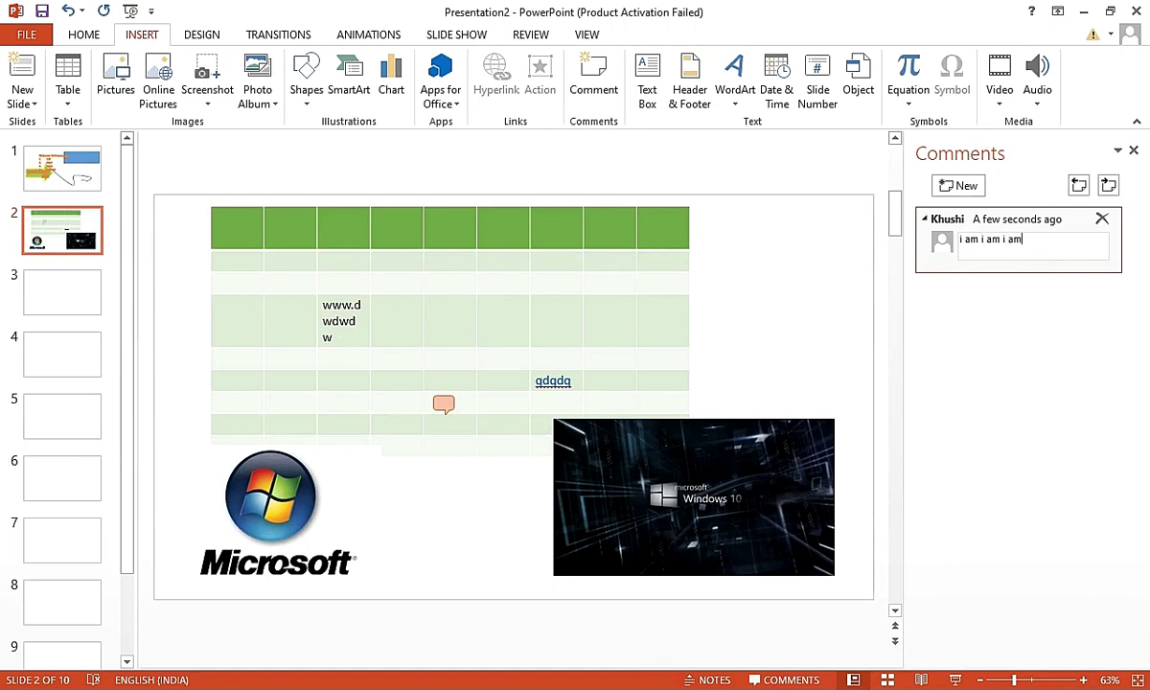
key(Return)
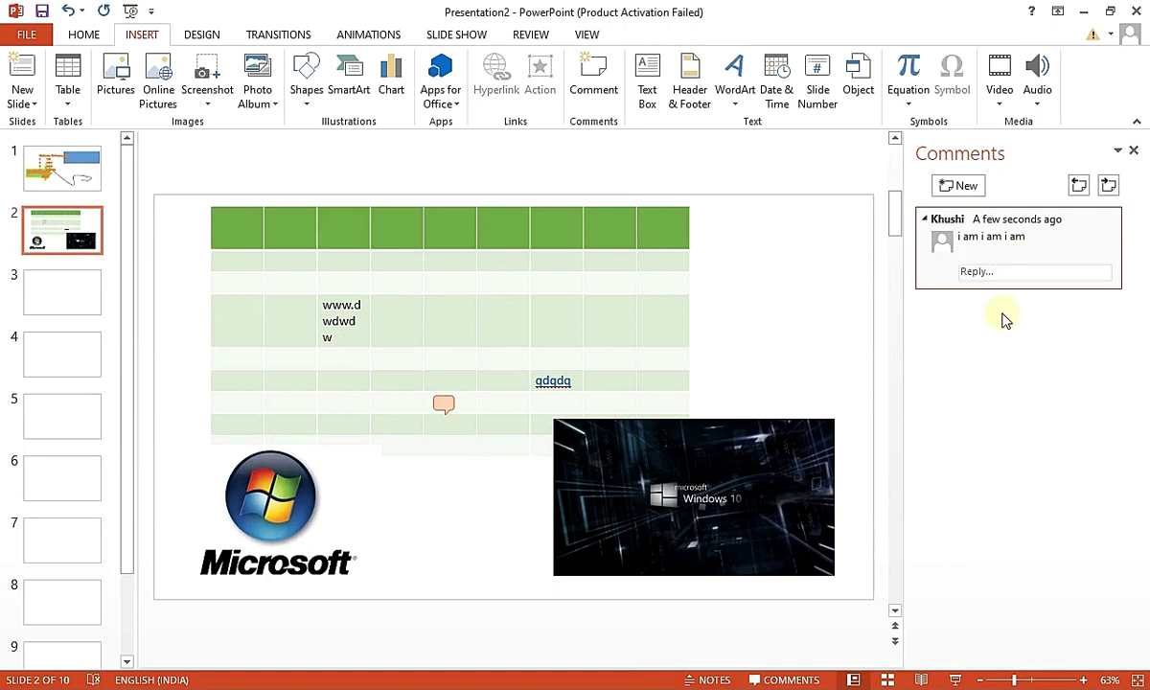
drag(444, 404, 363, 273)
click(980, 326)
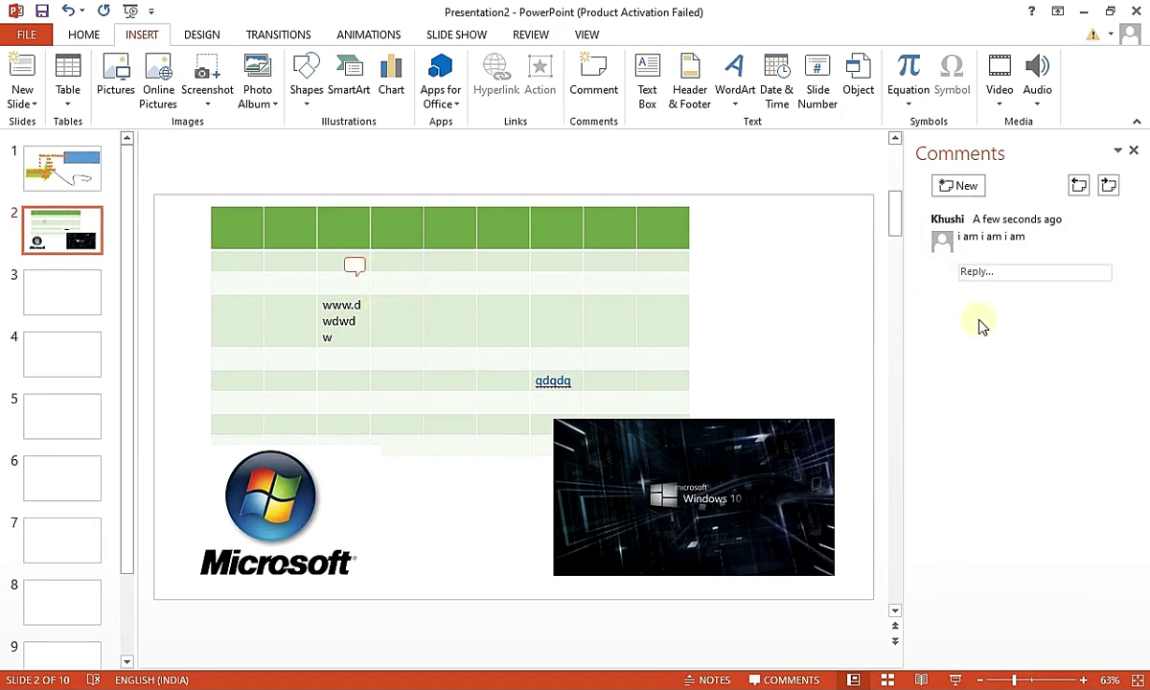
click(1134, 152)
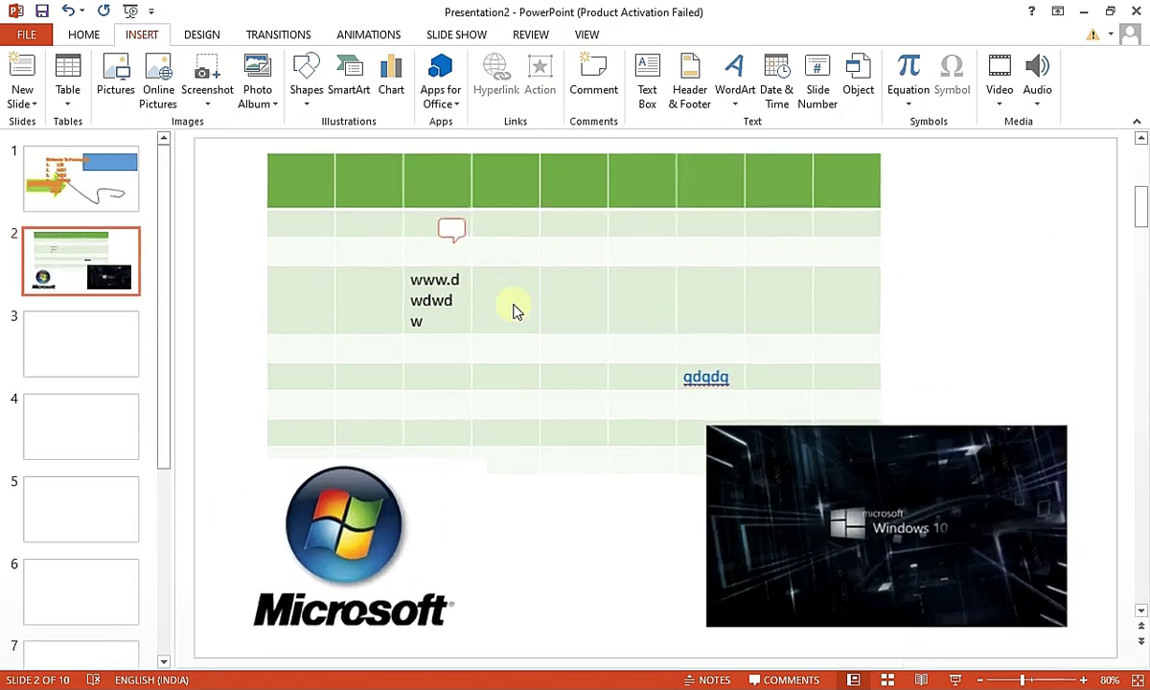
click(454, 228)
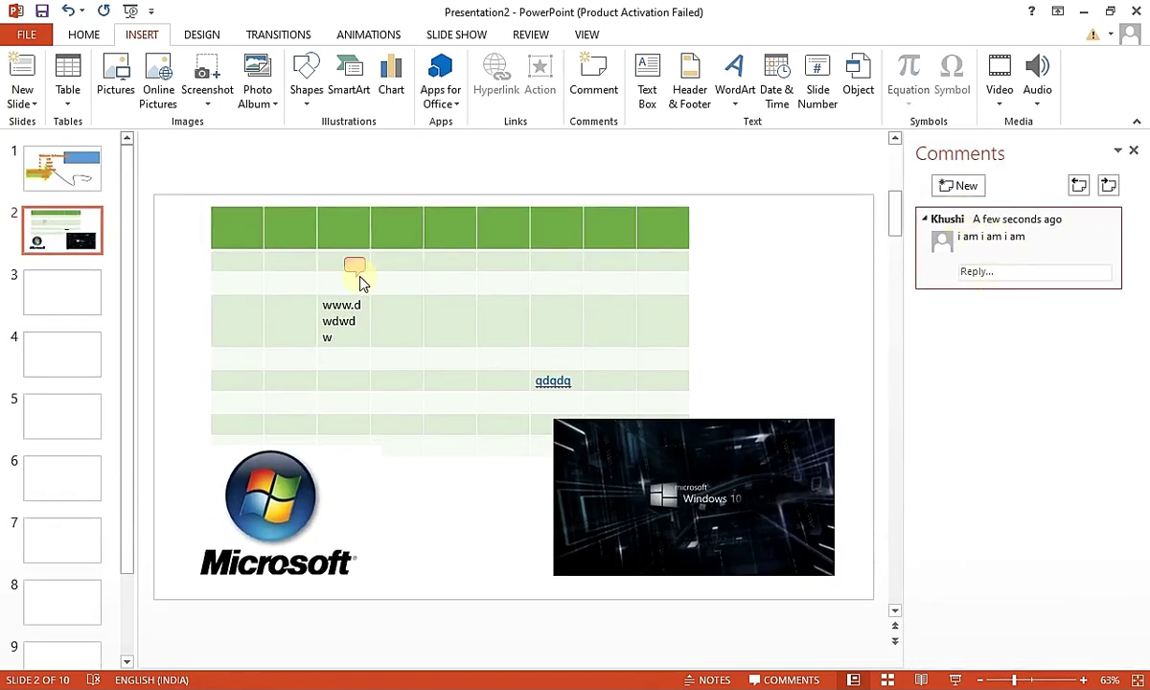
drag(365, 278, 371, 299)
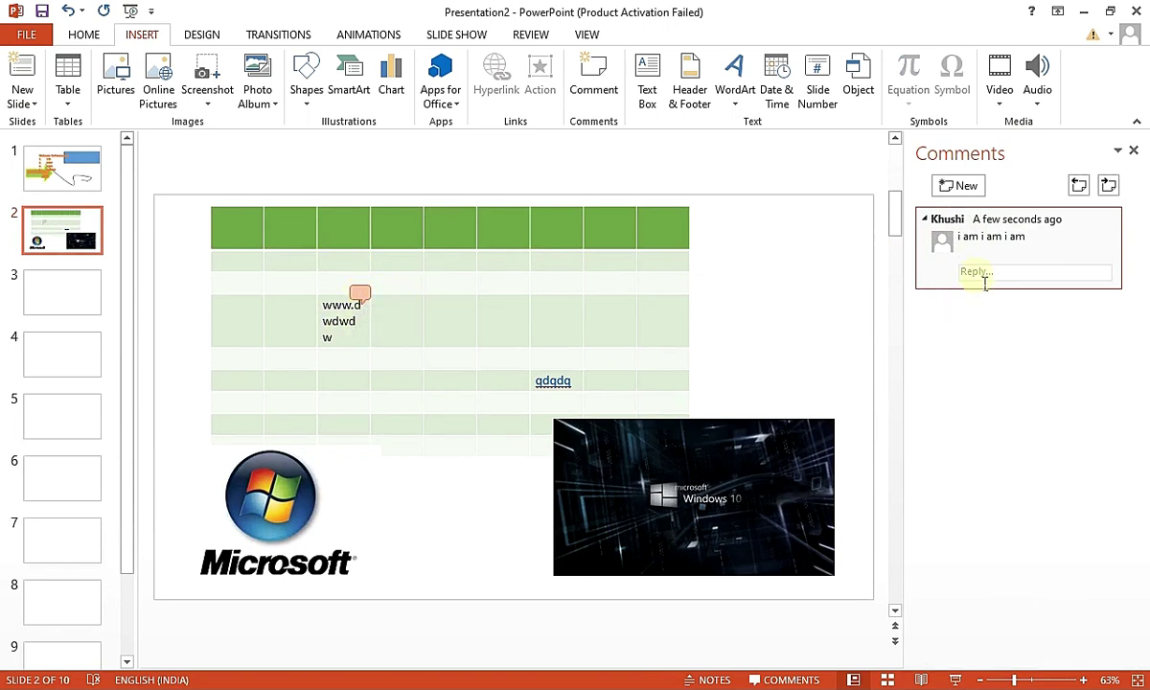
drag(1048, 246, 896, 257)
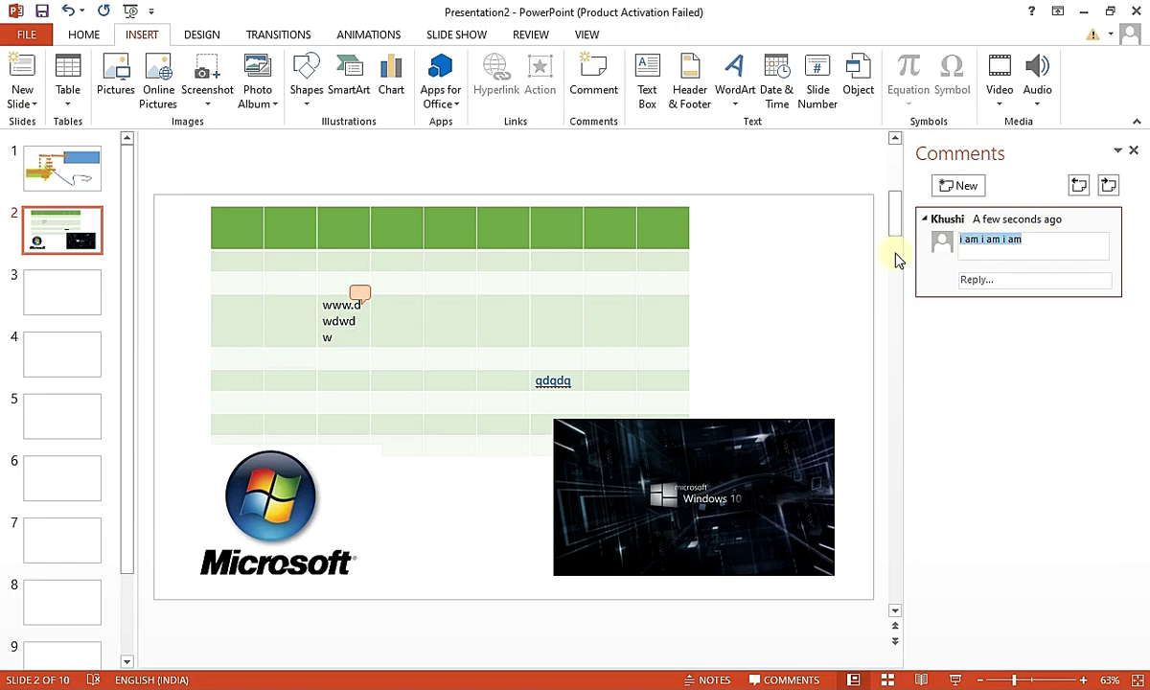
Delete the comment from slide 2 and close the Comments pane
click(1135, 151)
click(457, 265)
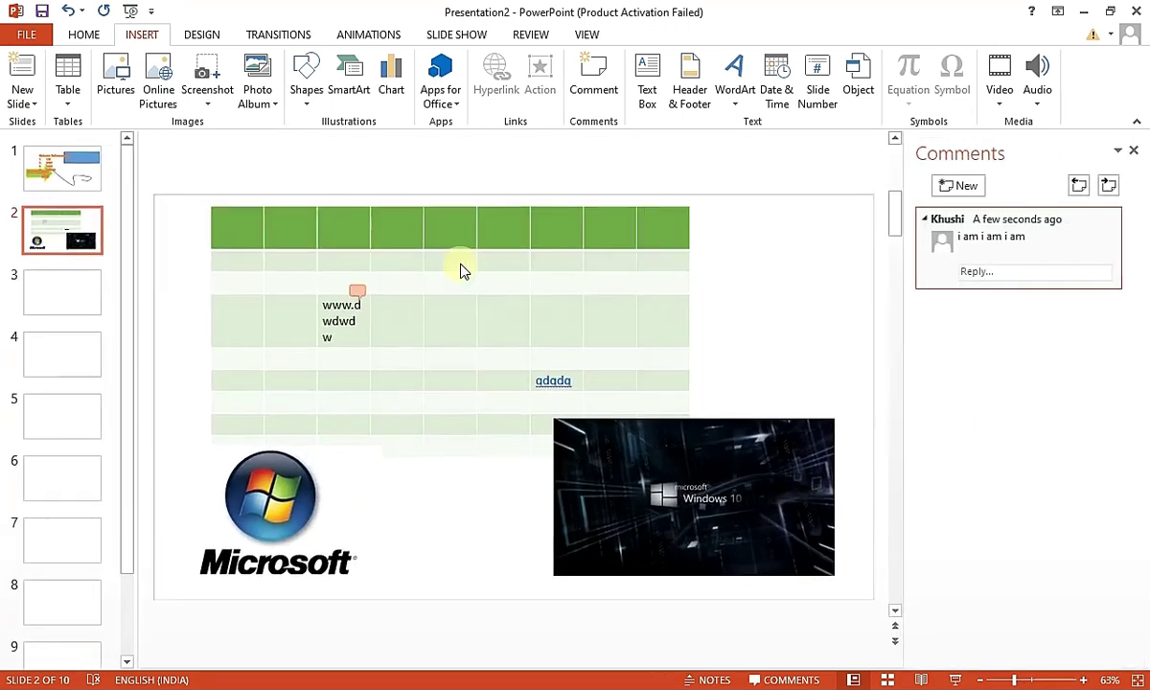
click(1134, 152)
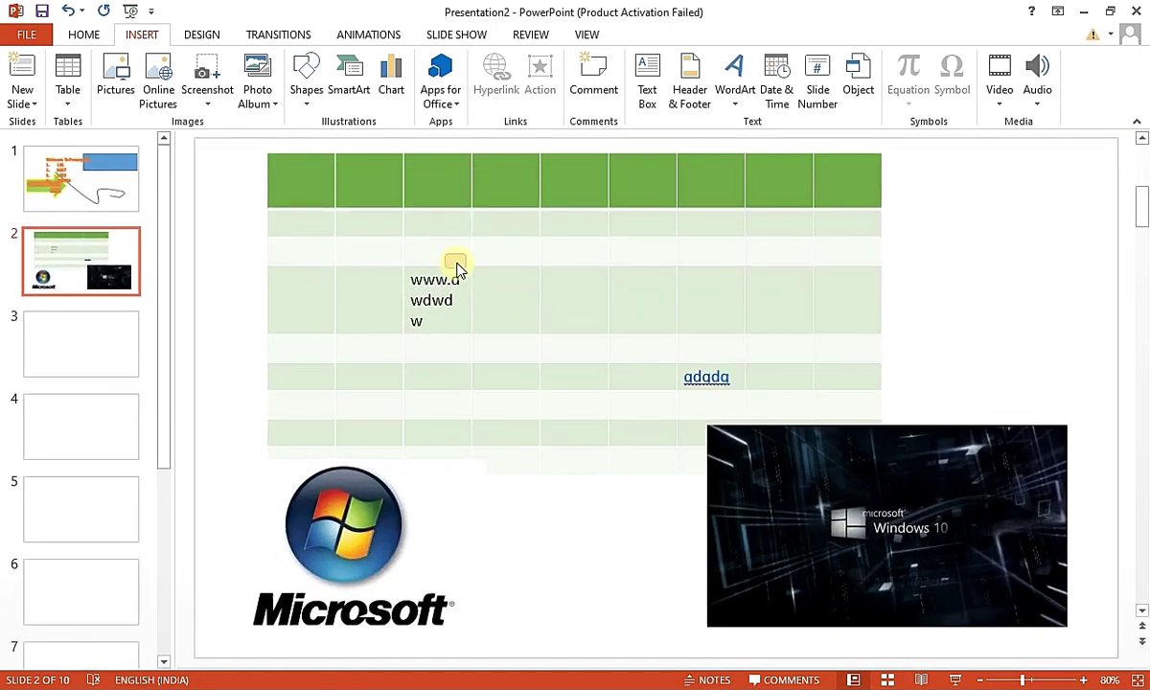
click(456, 263)
right_click(456, 271)
click(374, 305)
key(Delete)
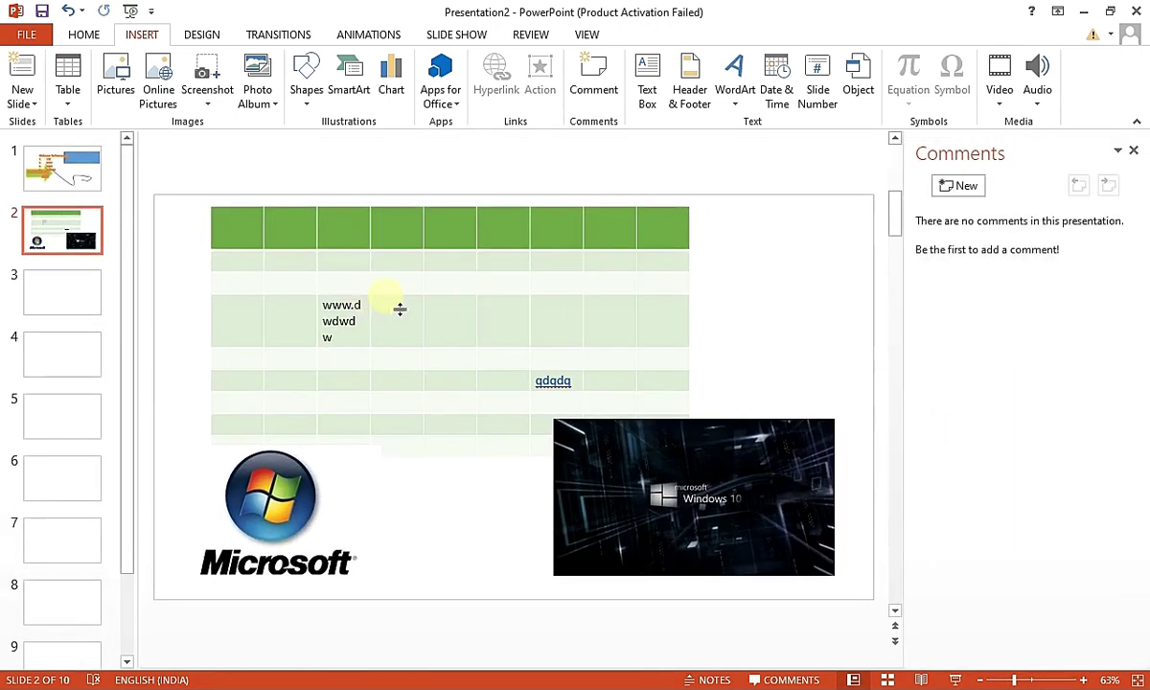
click(1134, 151)
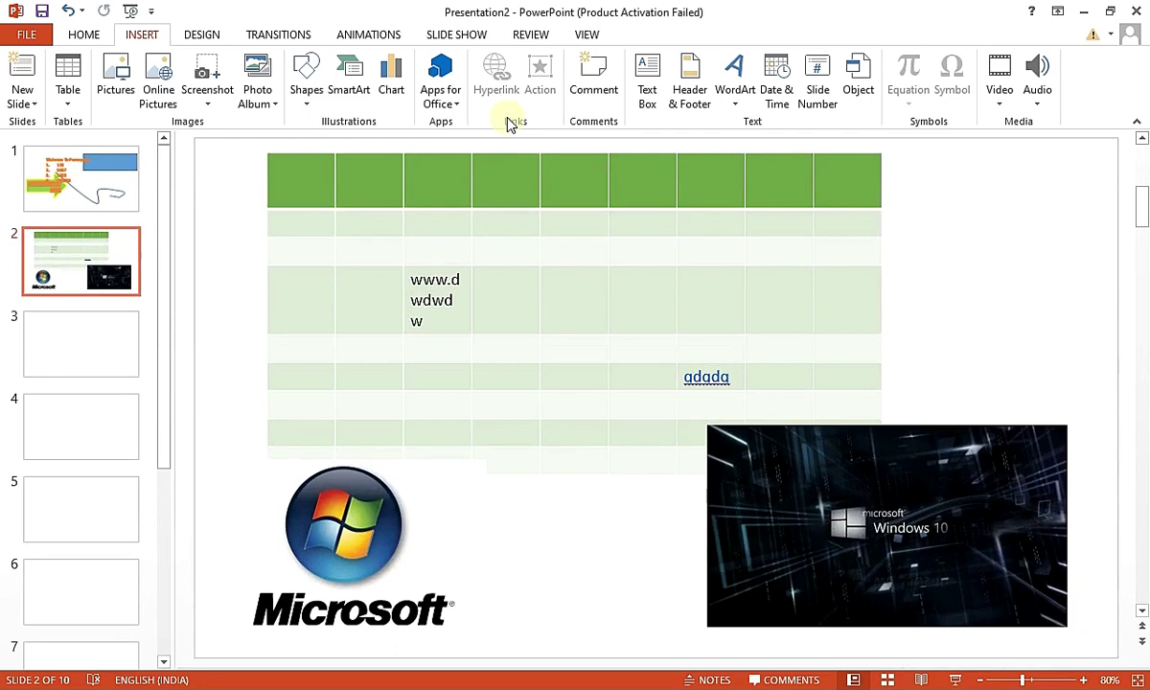
Draw a text box on slide 3 and type the eight list lines
click(96, 331)
click(648, 79)
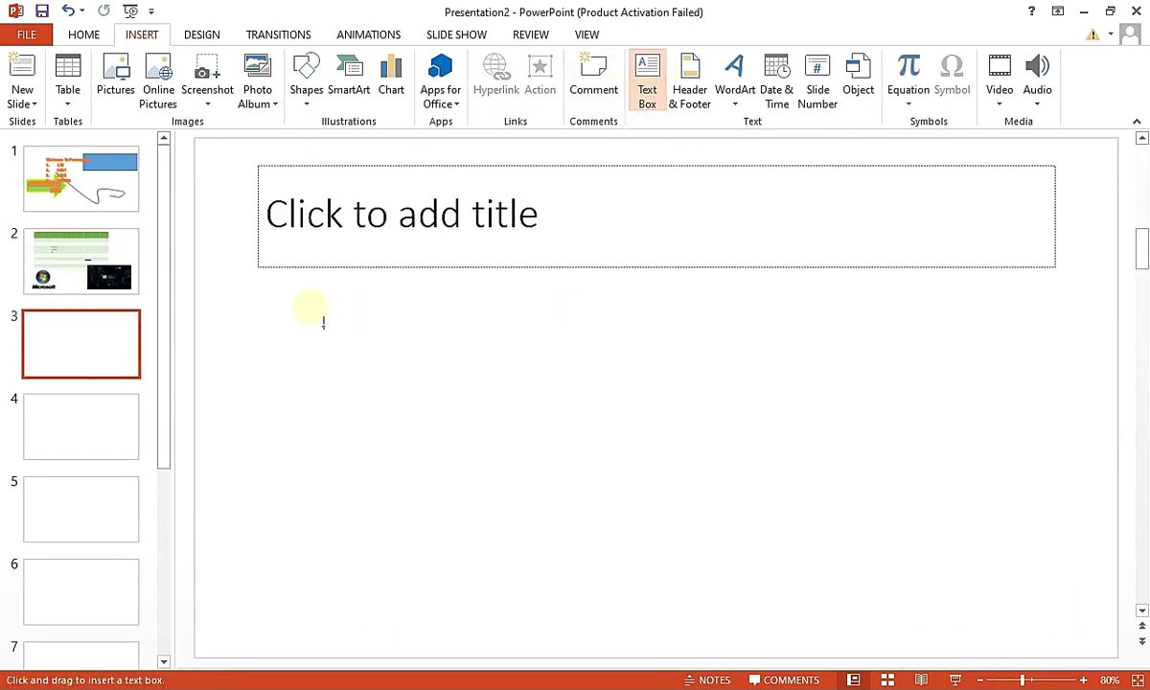
drag(251, 318, 966, 576)
text(fwe)
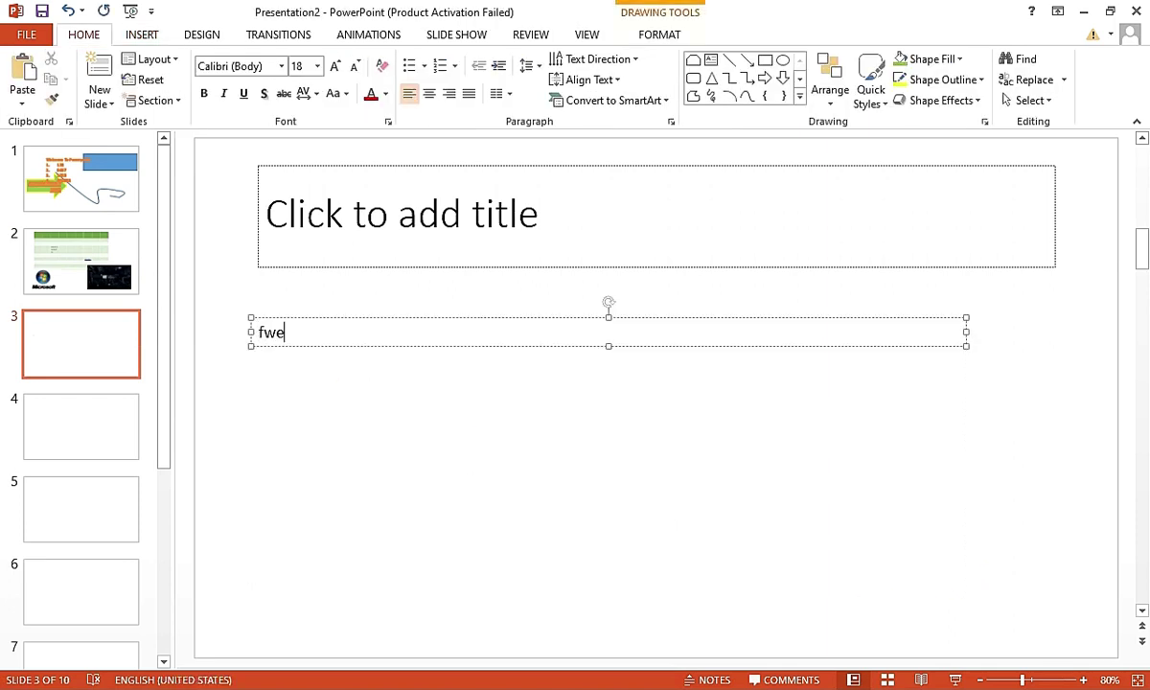
text( fwfwf fwf fwfwf wf wfw fw fw)
key(Return)
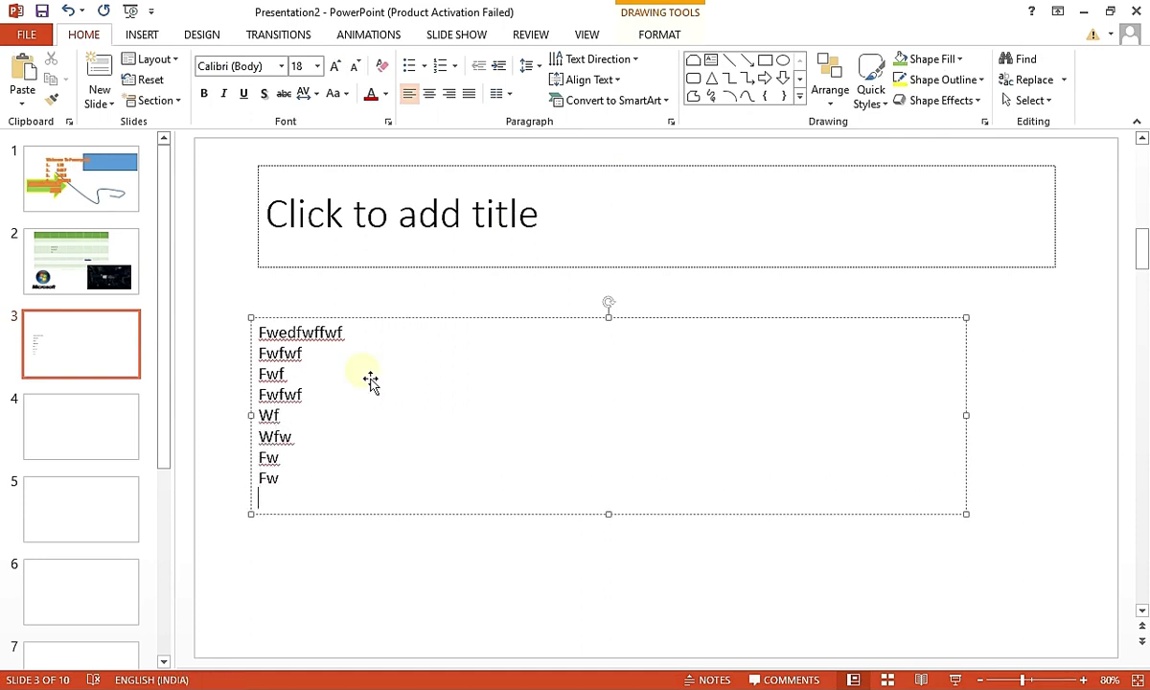
Number all eight lines 1–8 and open the Header and Footer dialog
key(ctrl+a)
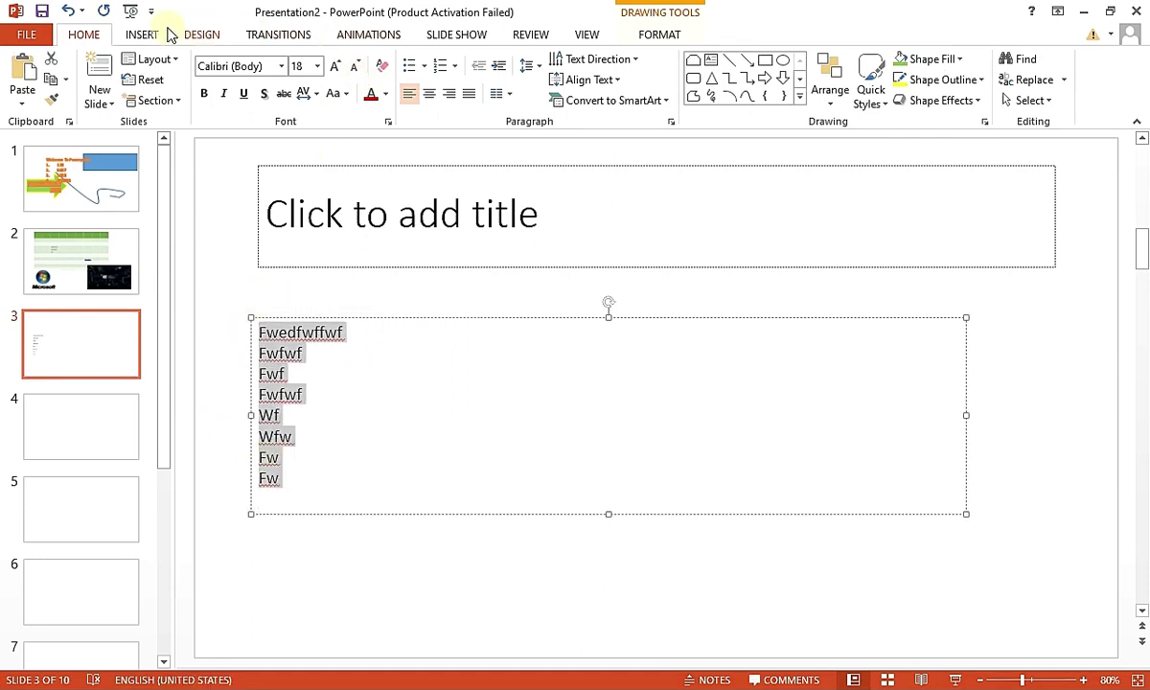
click(440, 65)
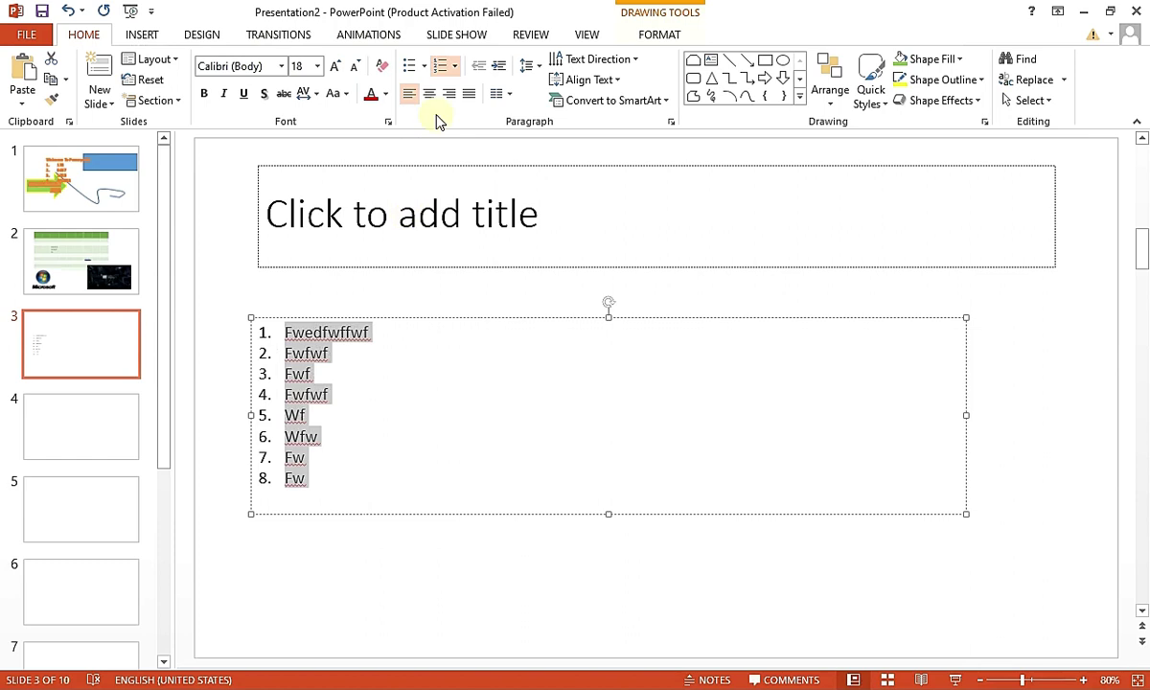
click(412, 66)
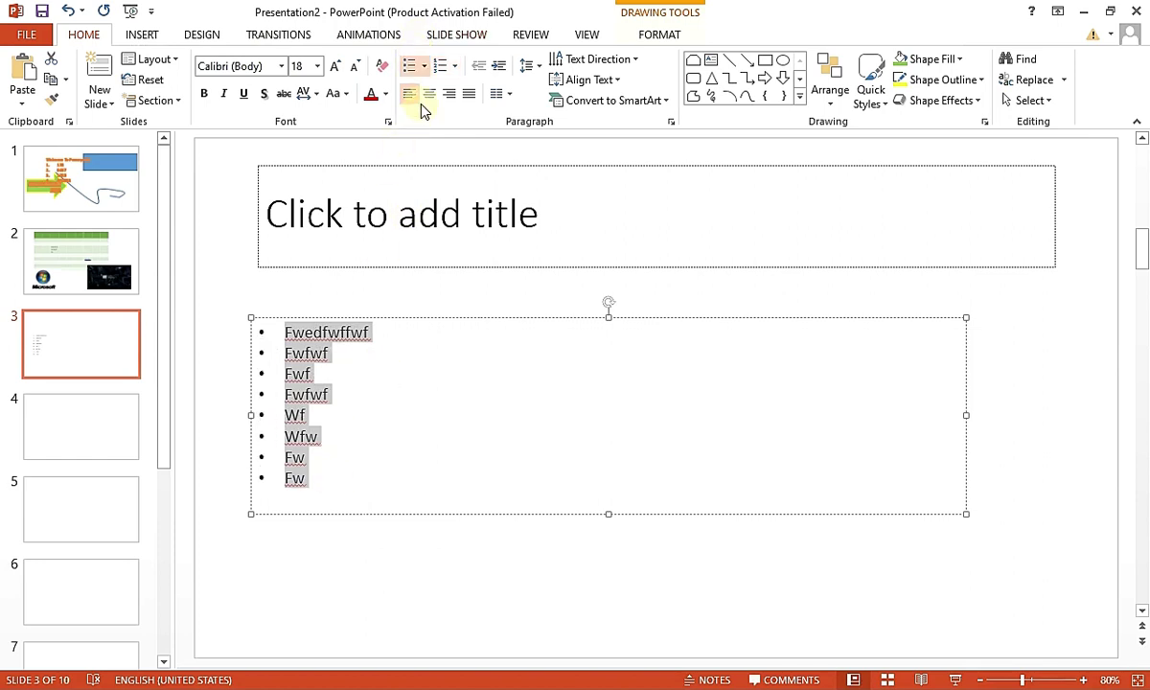
click(440, 65)
click(394, 465)
click(141, 35)
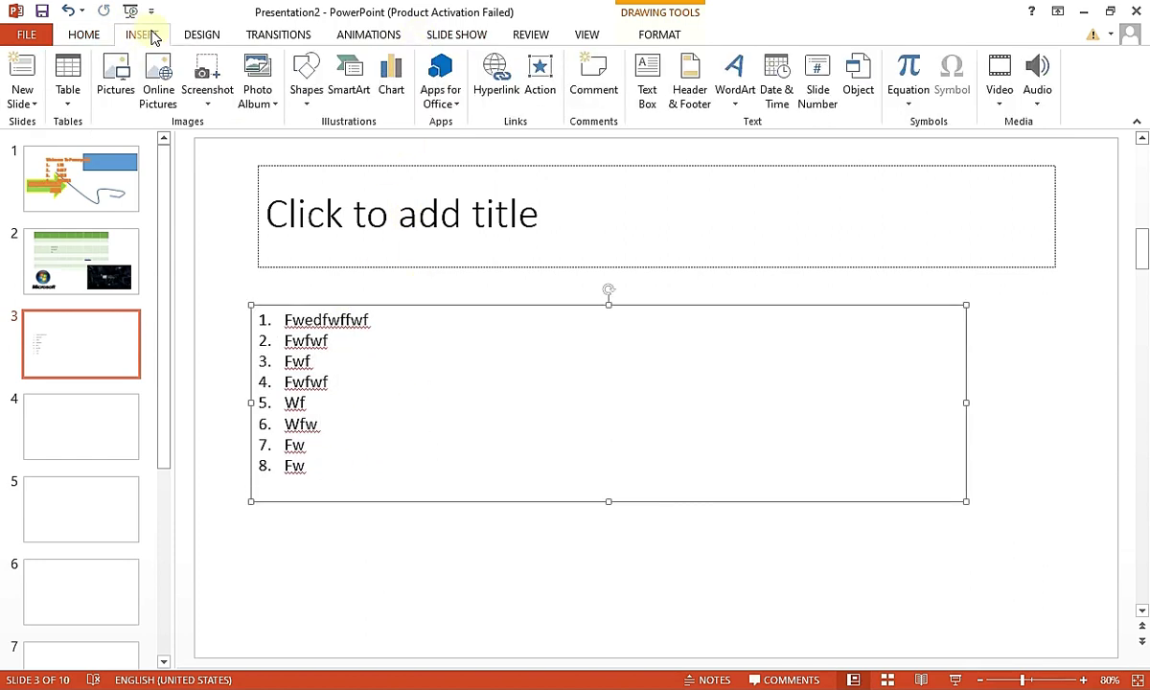
click(690, 91)
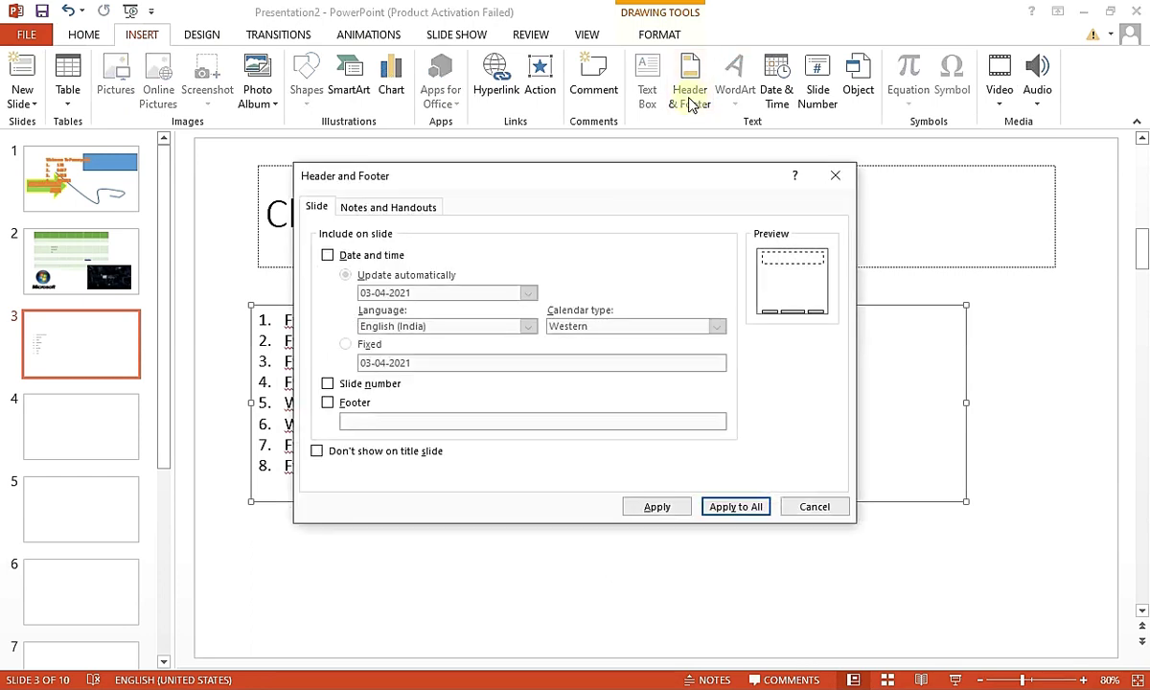
Add the date and time to all slides and check it on slides 4 and 5
click(328, 257)
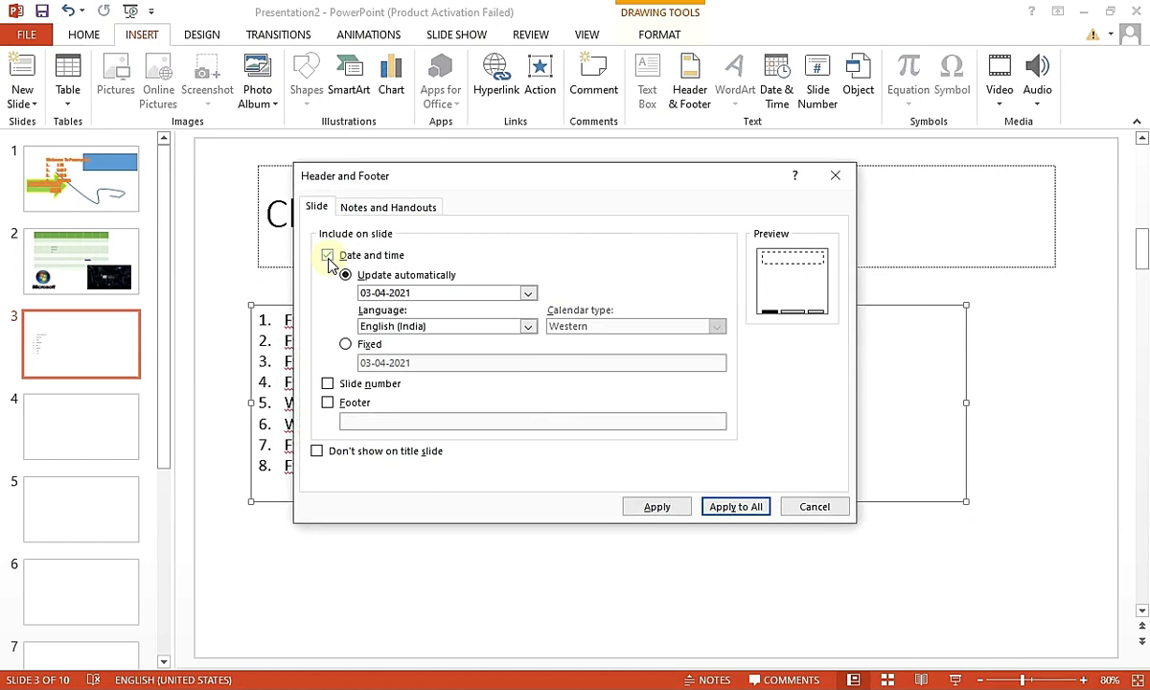
click(736, 506)
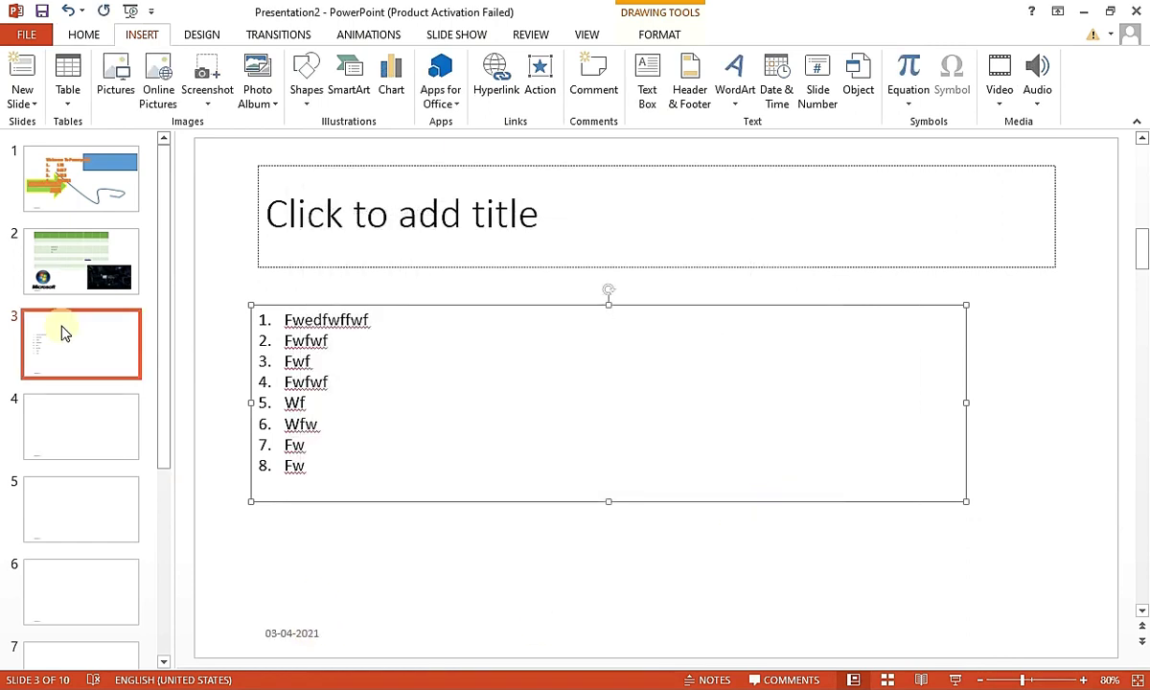
click(83, 451)
click(85, 514)
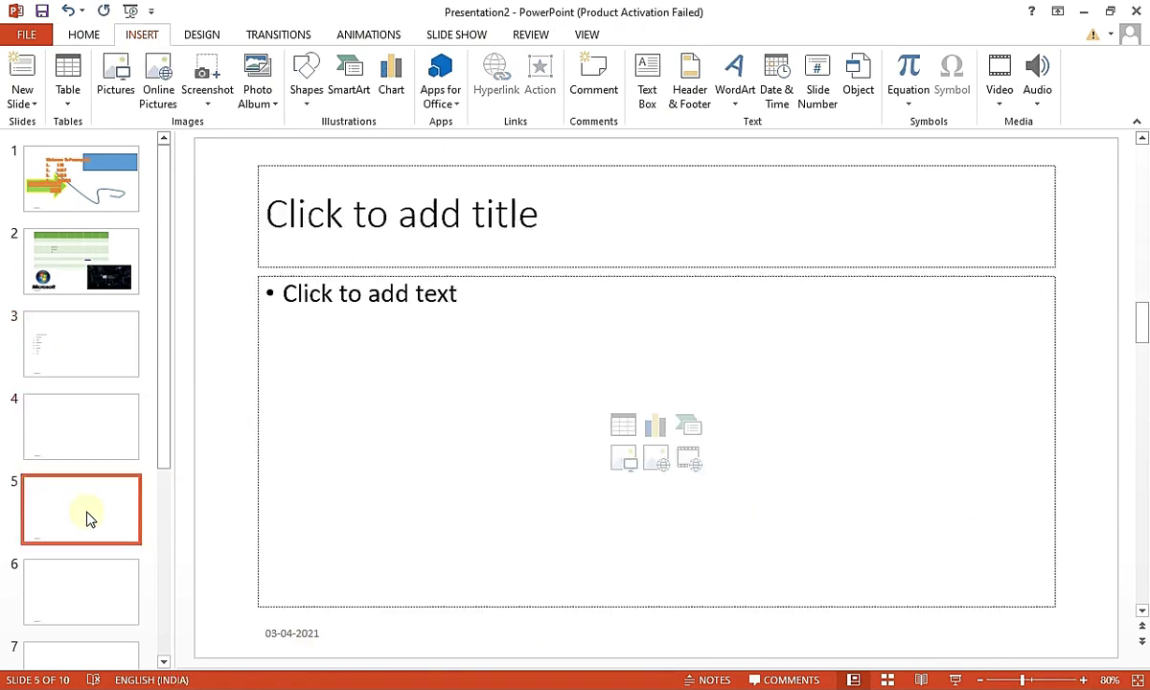
click(73, 316)
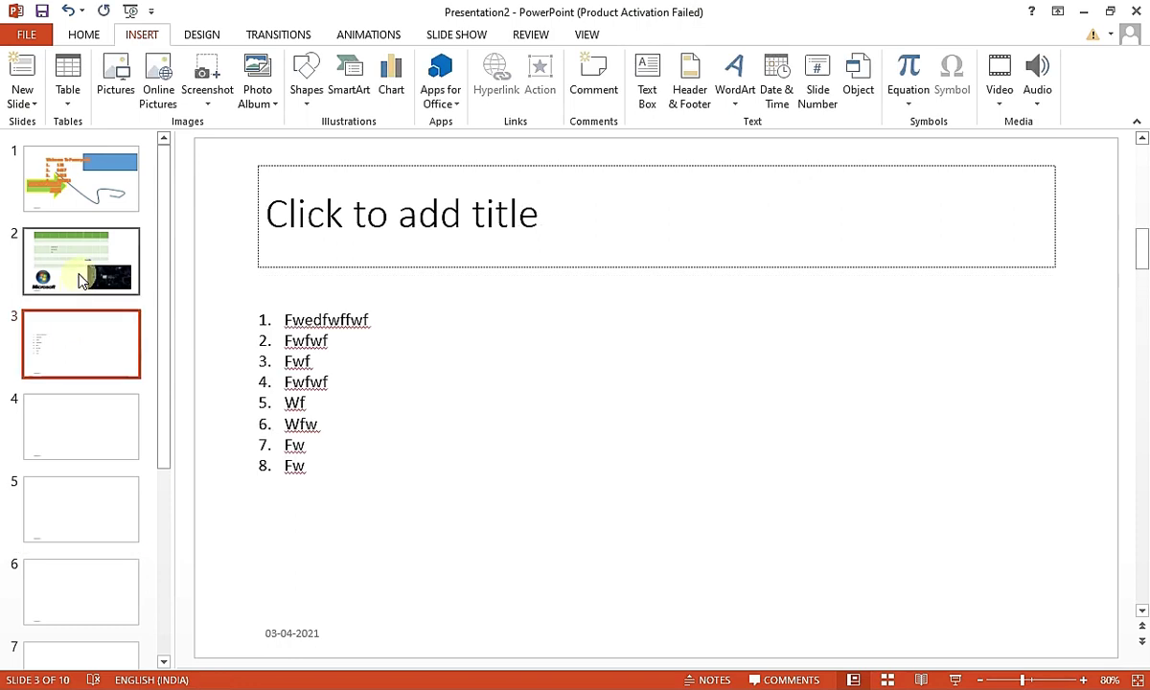
Apply fixed date 03-04-2021, footer 'email us at fwqfwef.com' and slide numbers to all slides
click(688, 93)
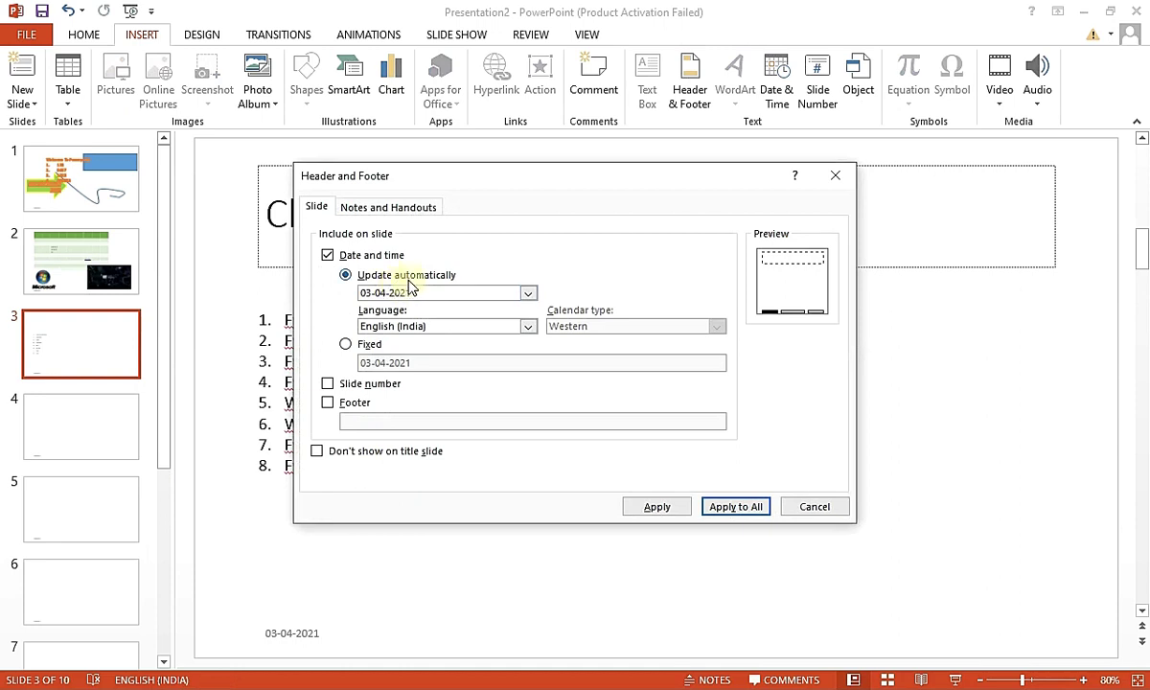
click(345, 346)
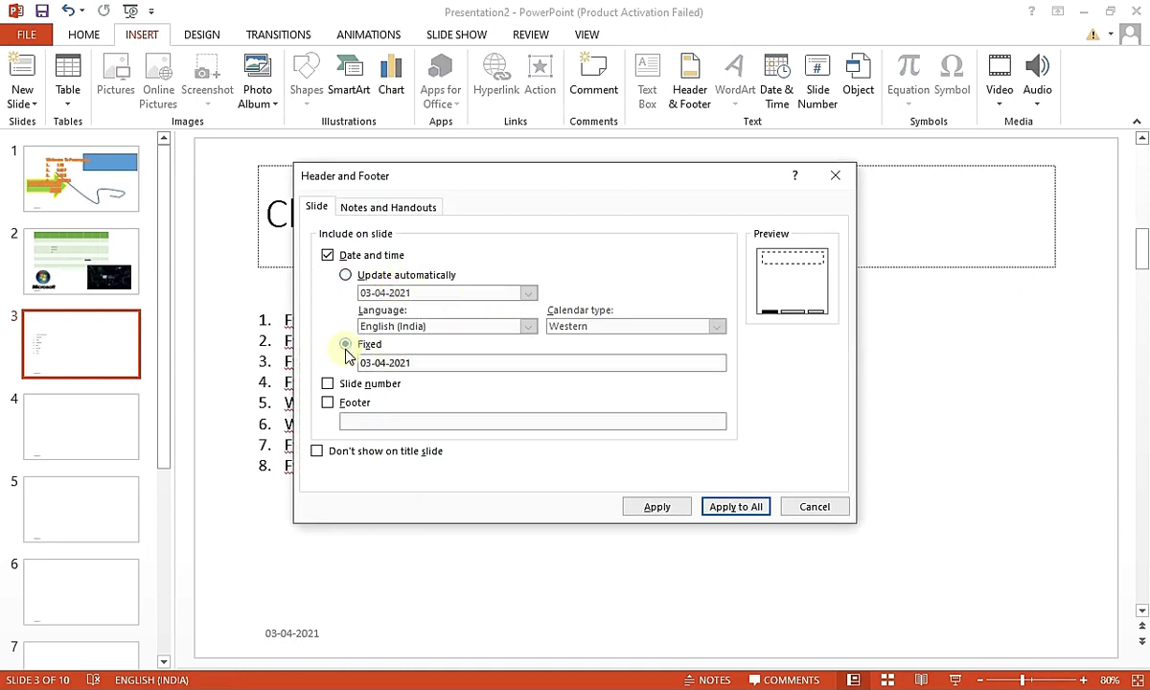
click(328, 404)
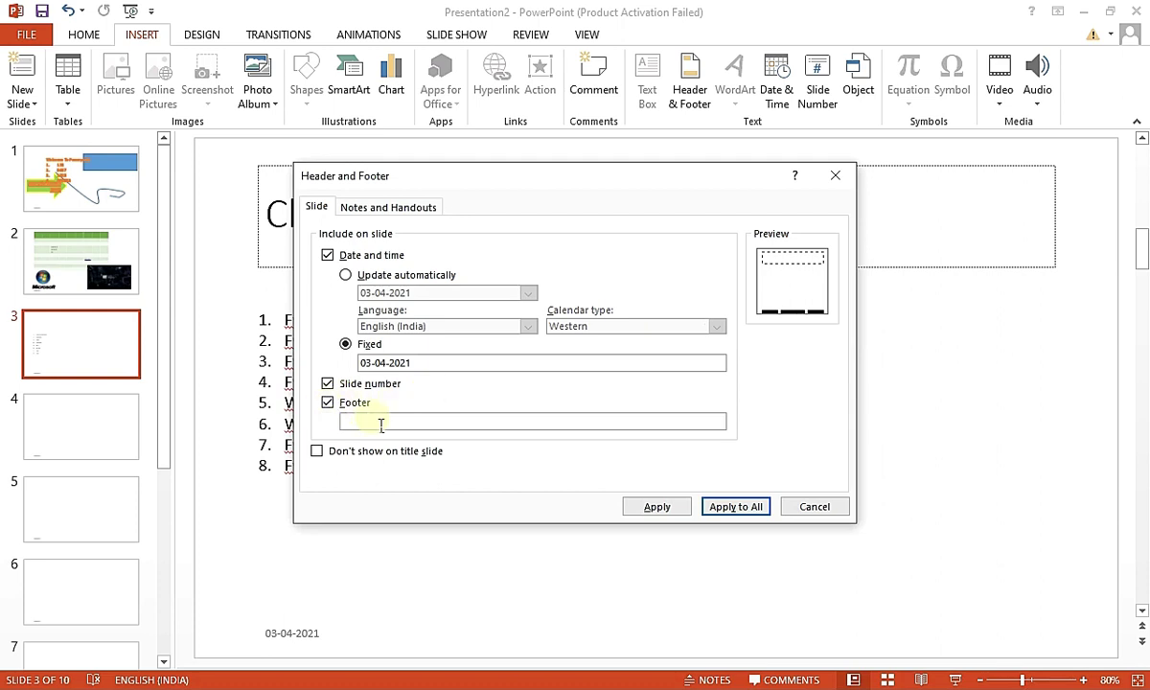
text(email us at fwqfwef.com)
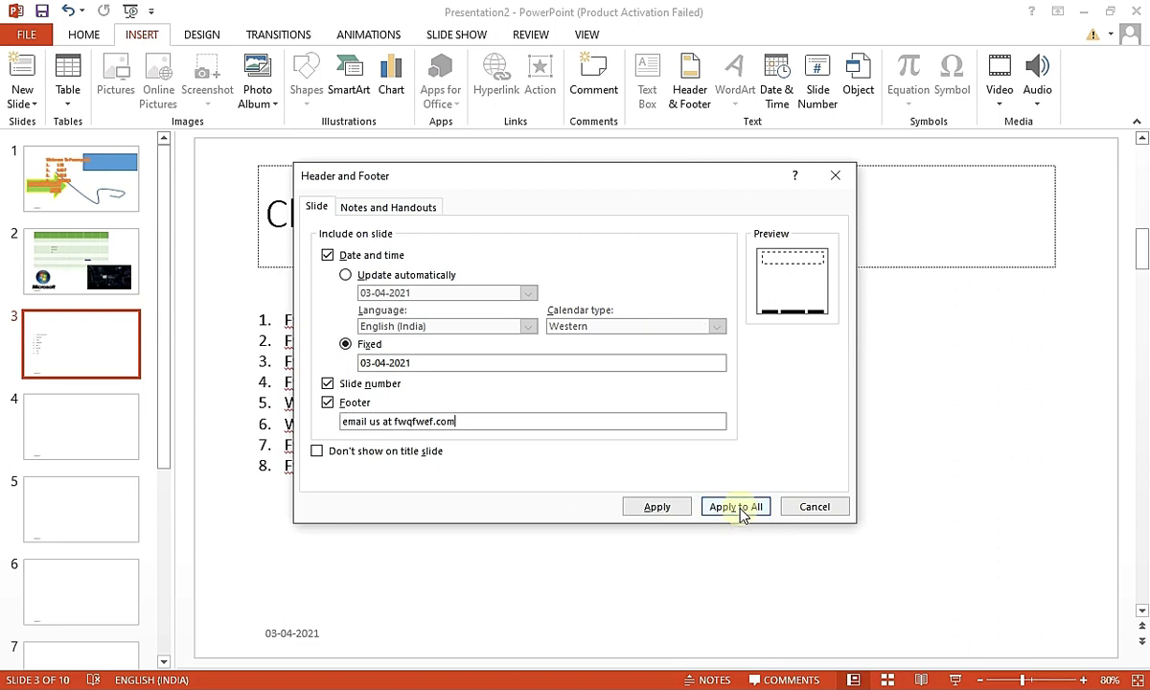
click(737, 507)
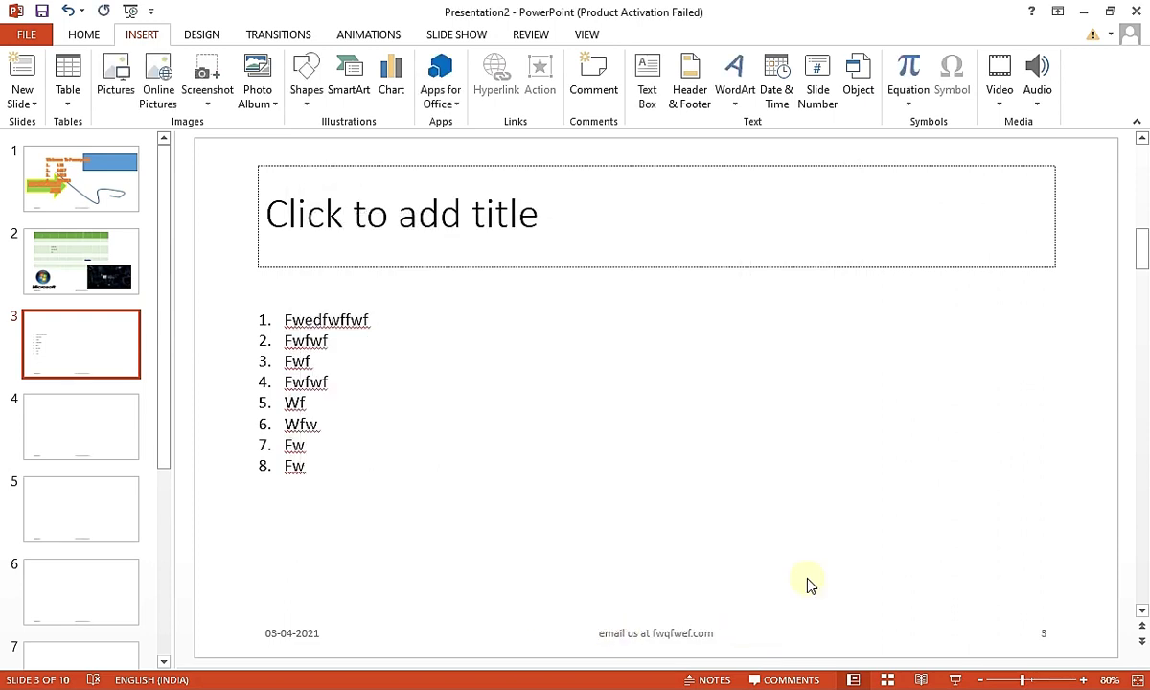
click(92, 432)
click(99, 522)
click(90, 428)
click(1047, 633)
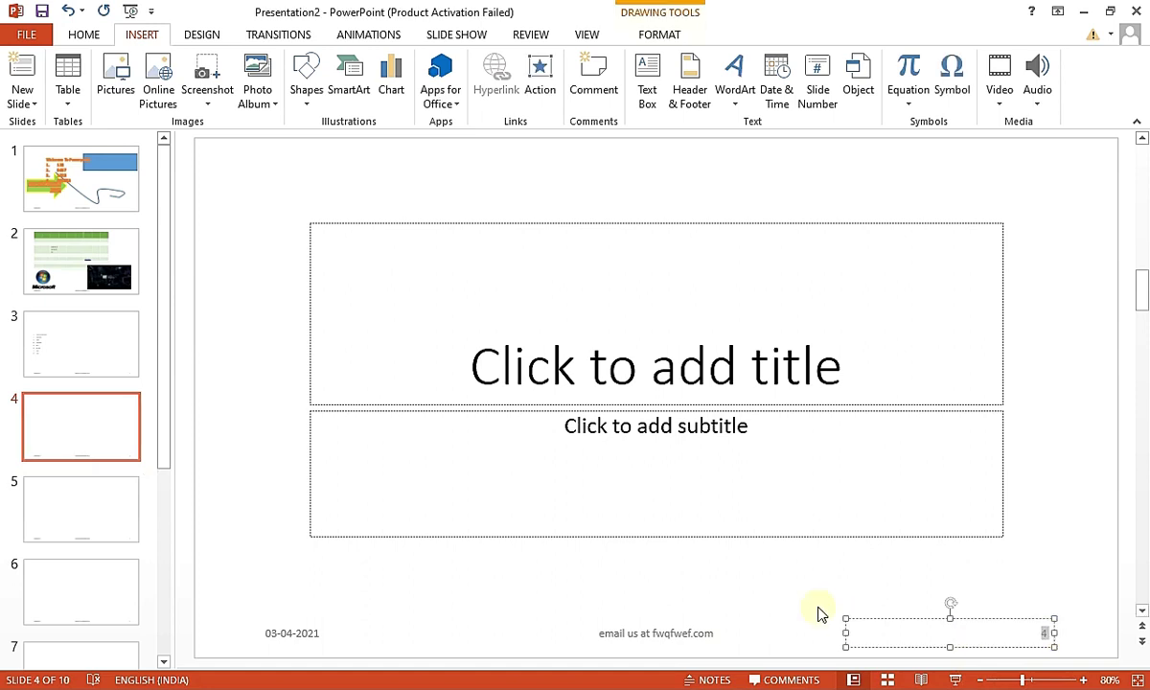
click(710, 589)
click(107, 594)
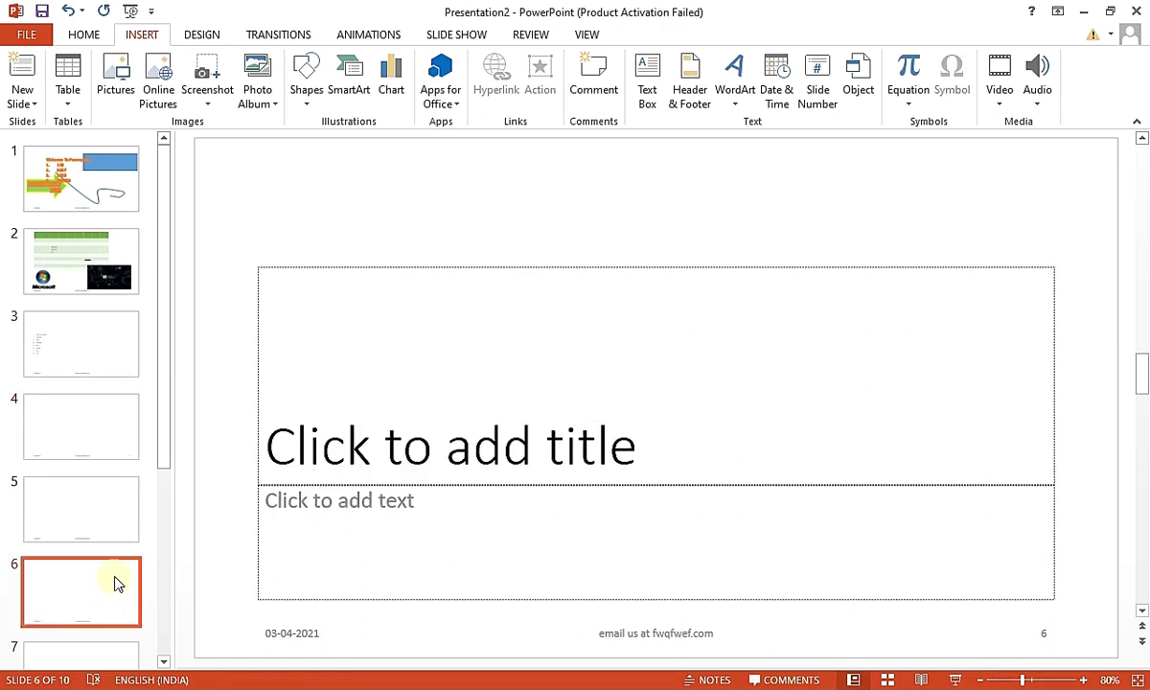
click(90, 329)
click(692, 77)
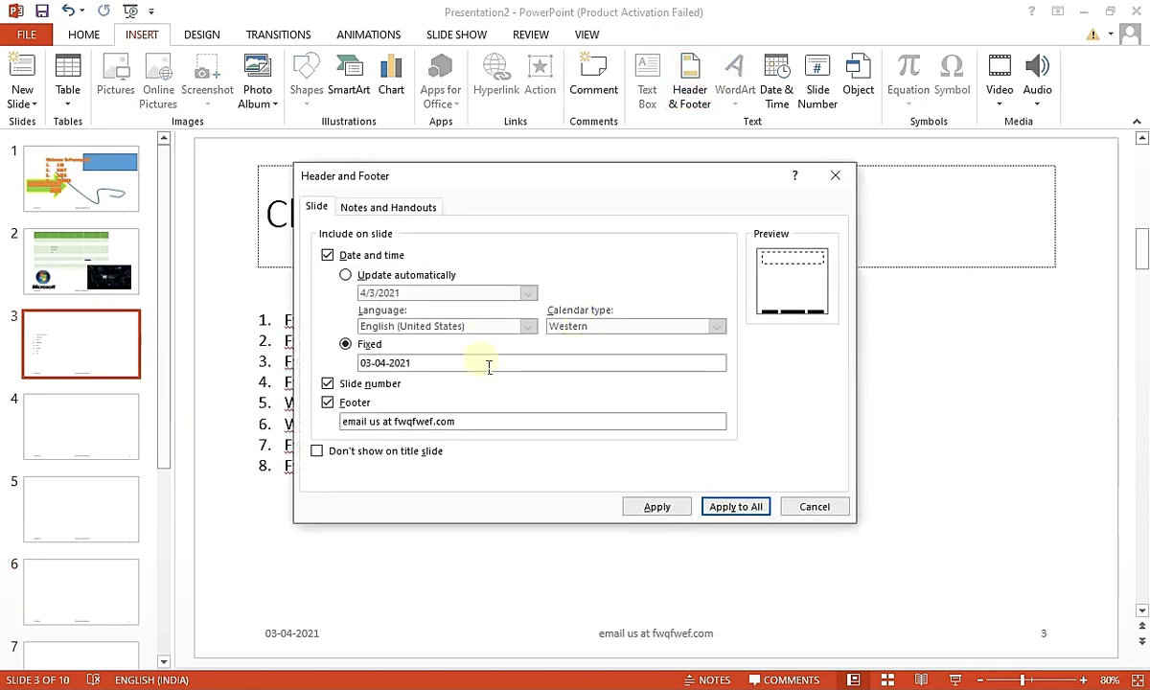
click(346, 275)
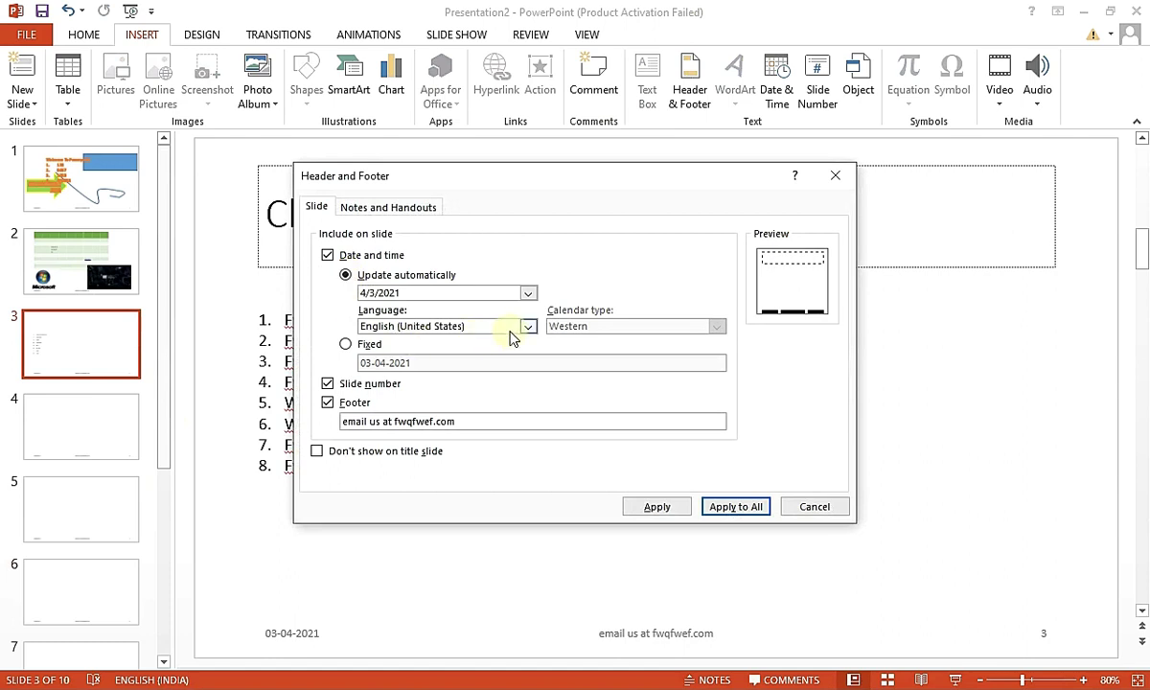
click(479, 296)
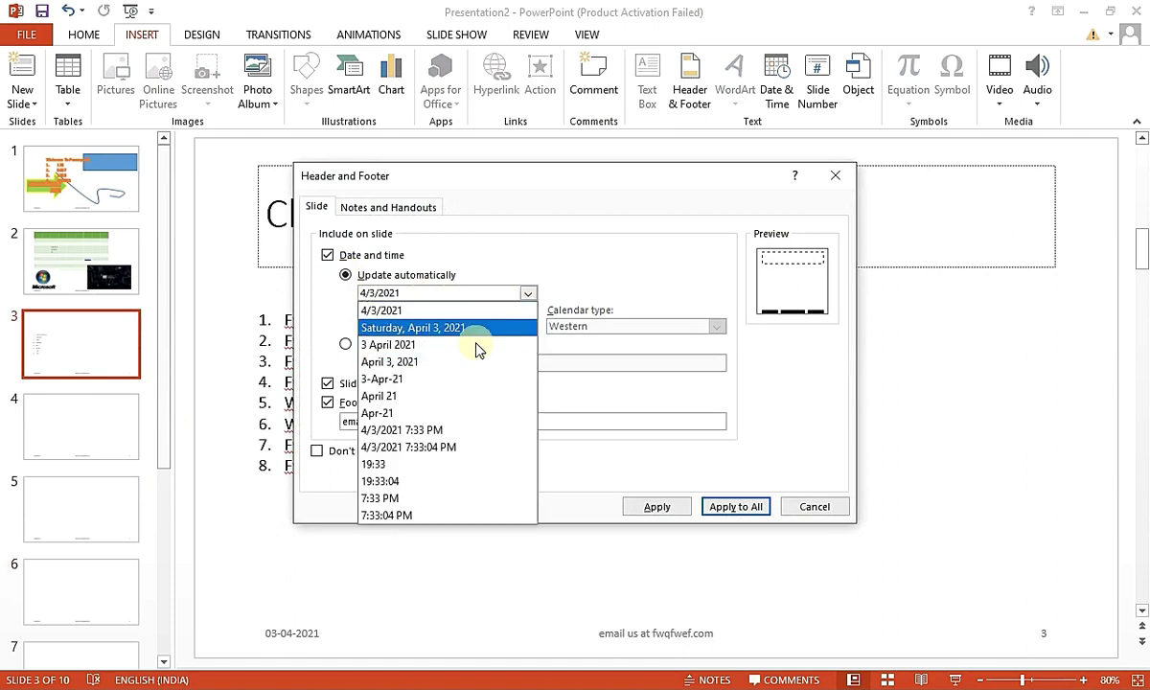
click(436, 429)
click(746, 509)
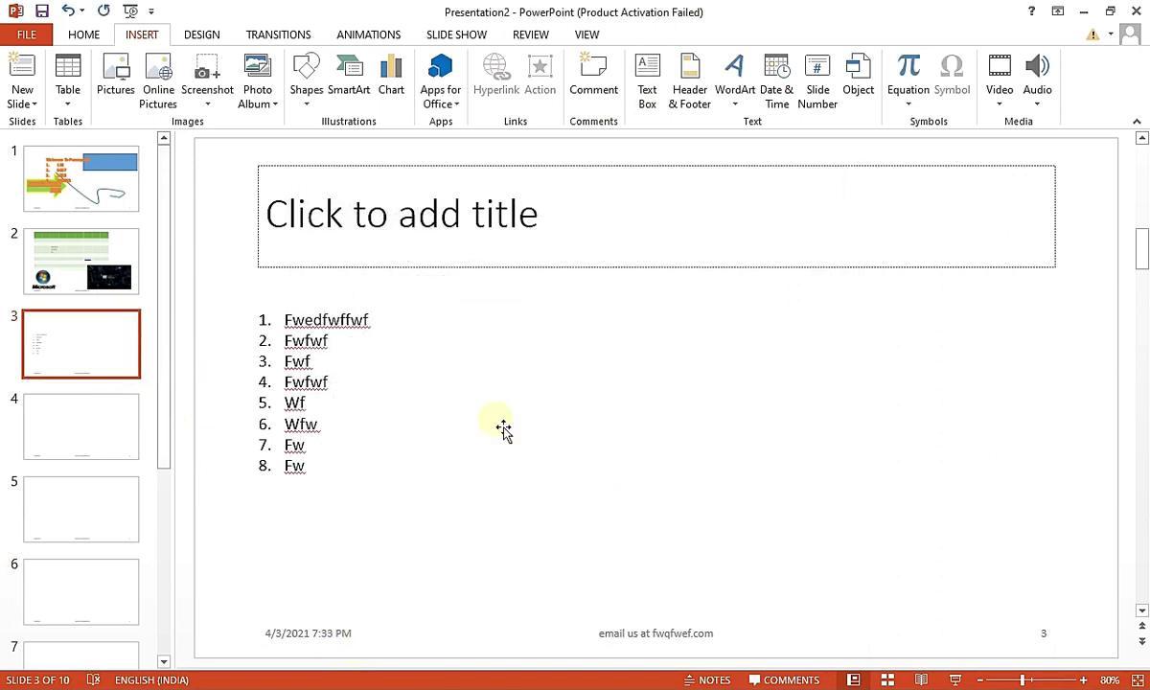
click(525, 393)
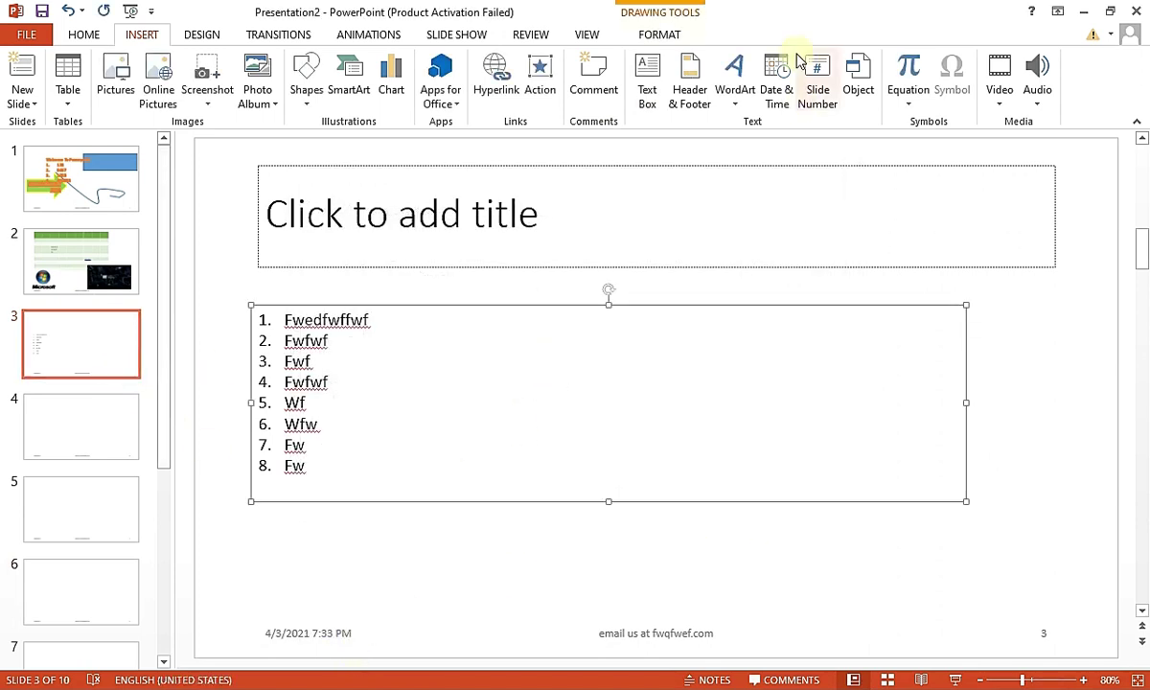
click(689, 85)
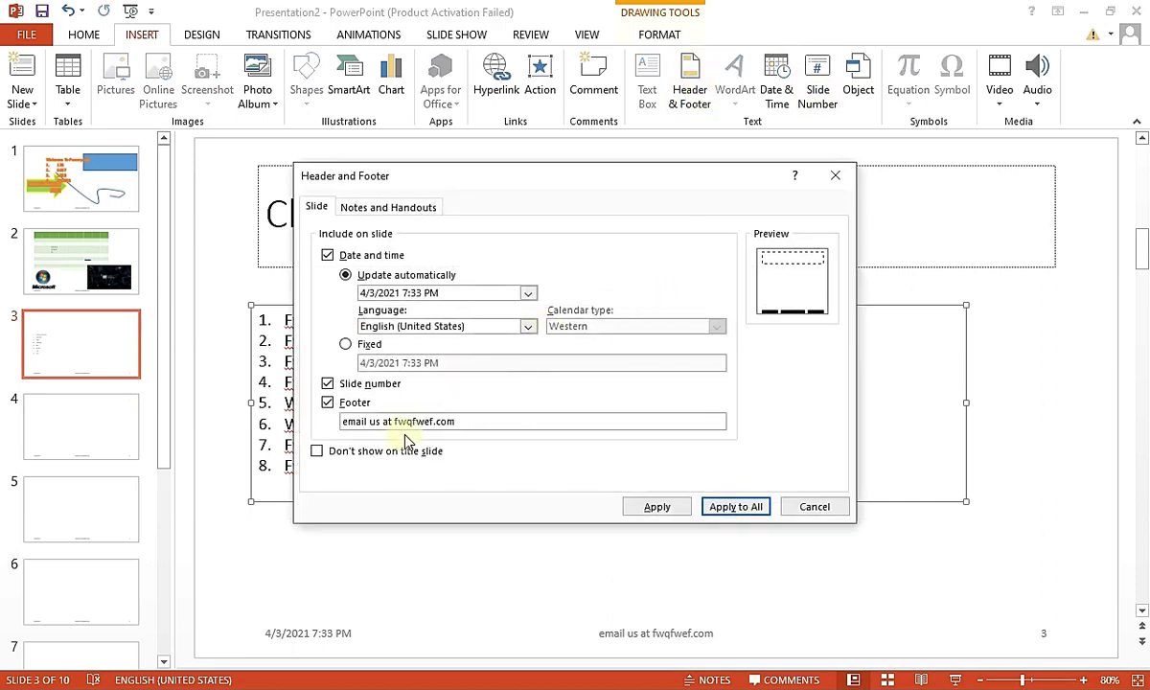
click(836, 176)
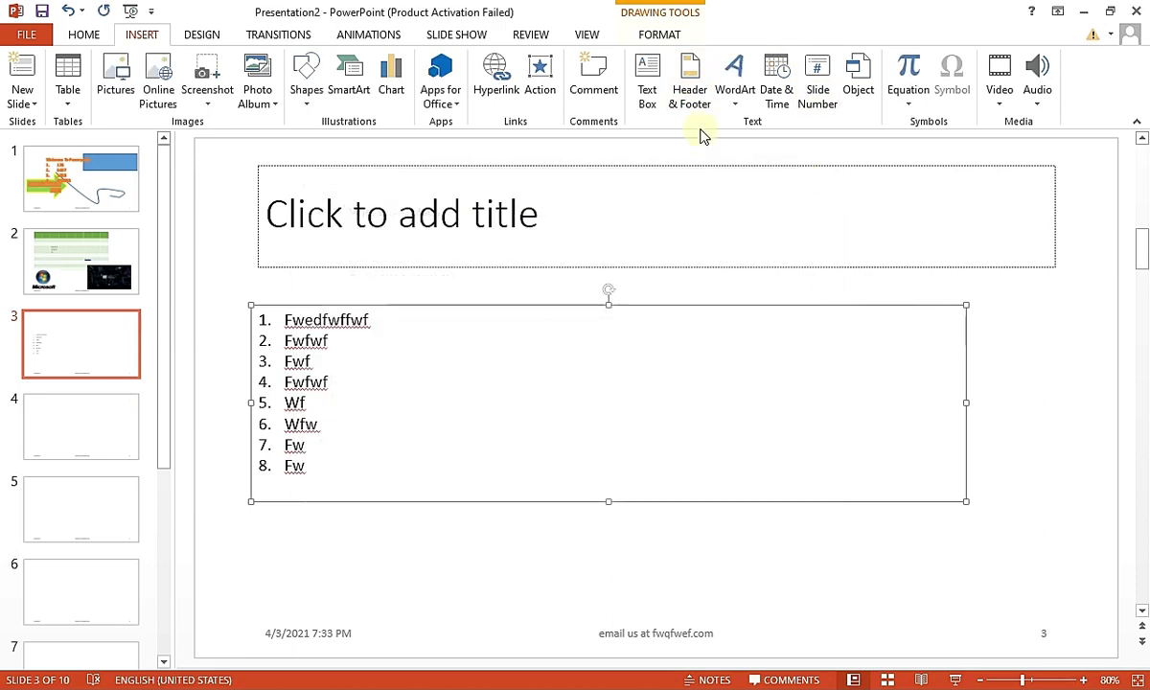
click(690, 85)
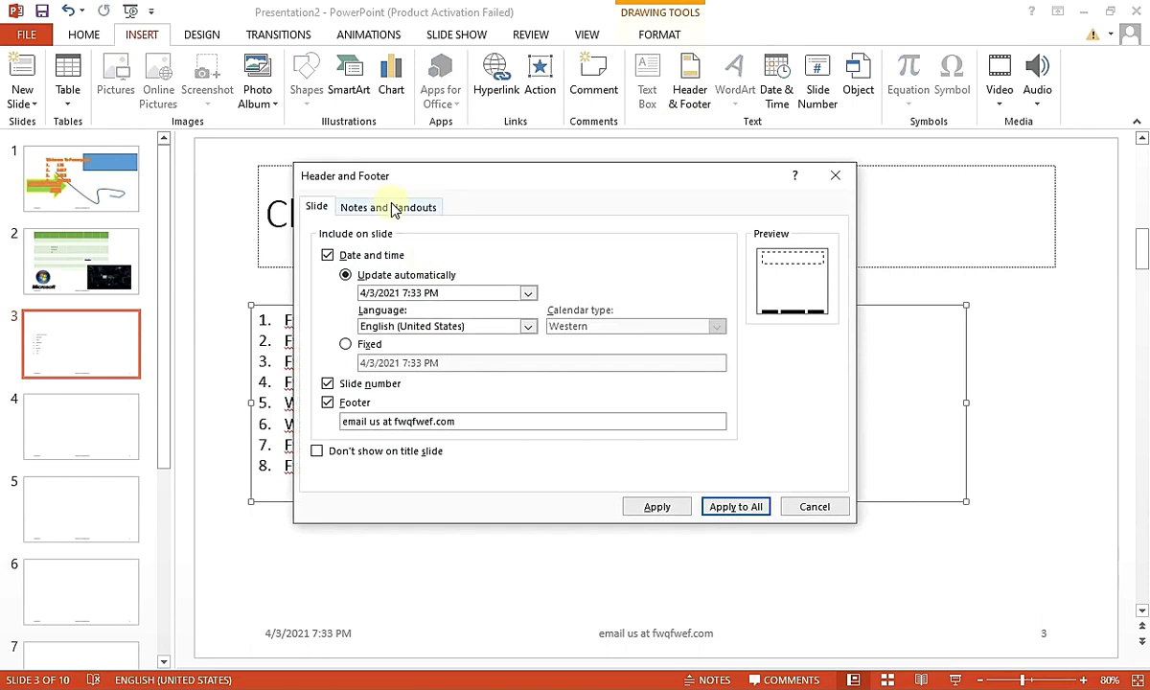
click(836, 176)
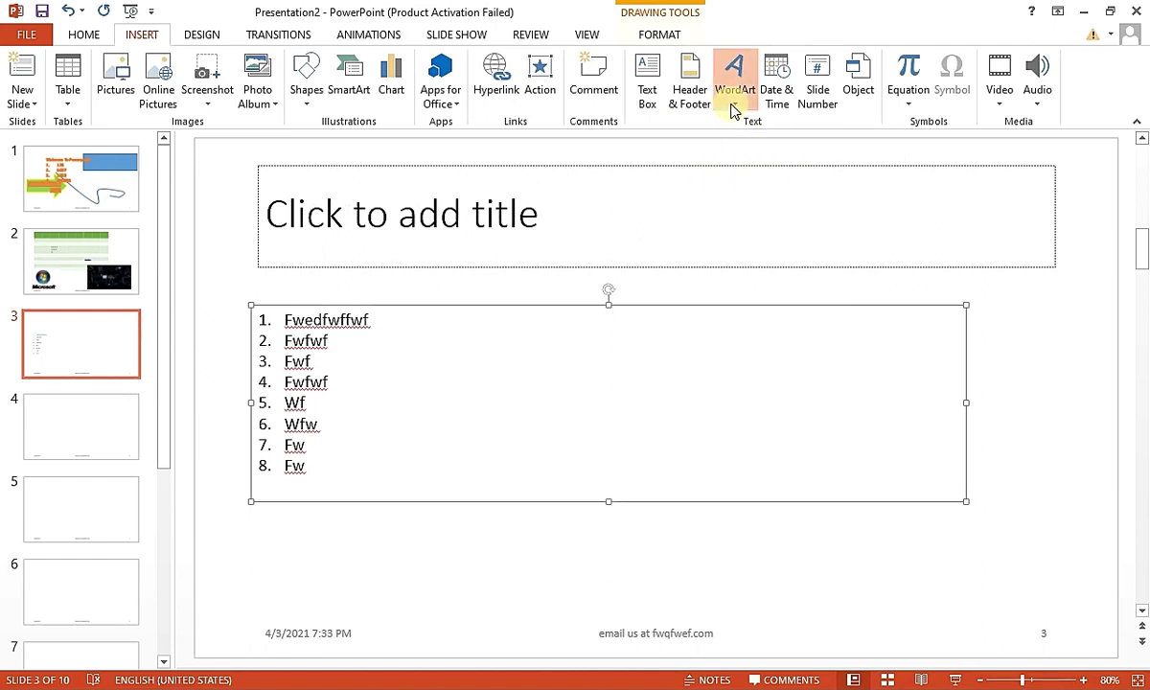
Insert orange-outlined WordArt on slide 3 and replace its text with dw
click(735, 108)
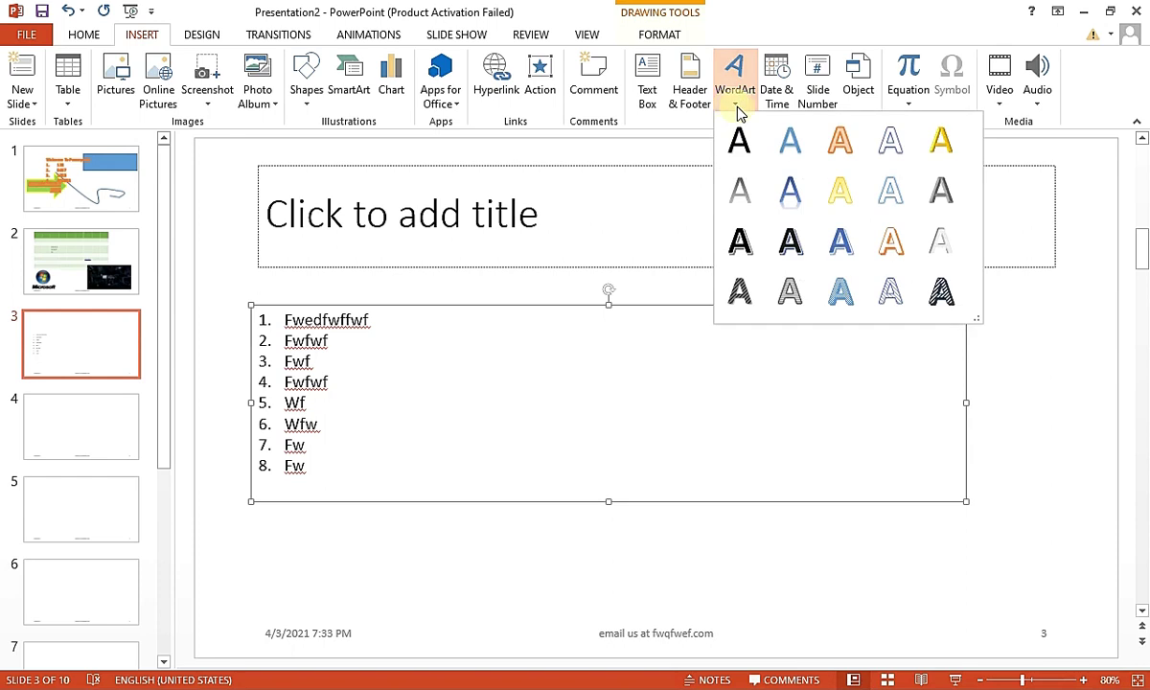
click(841, 143)
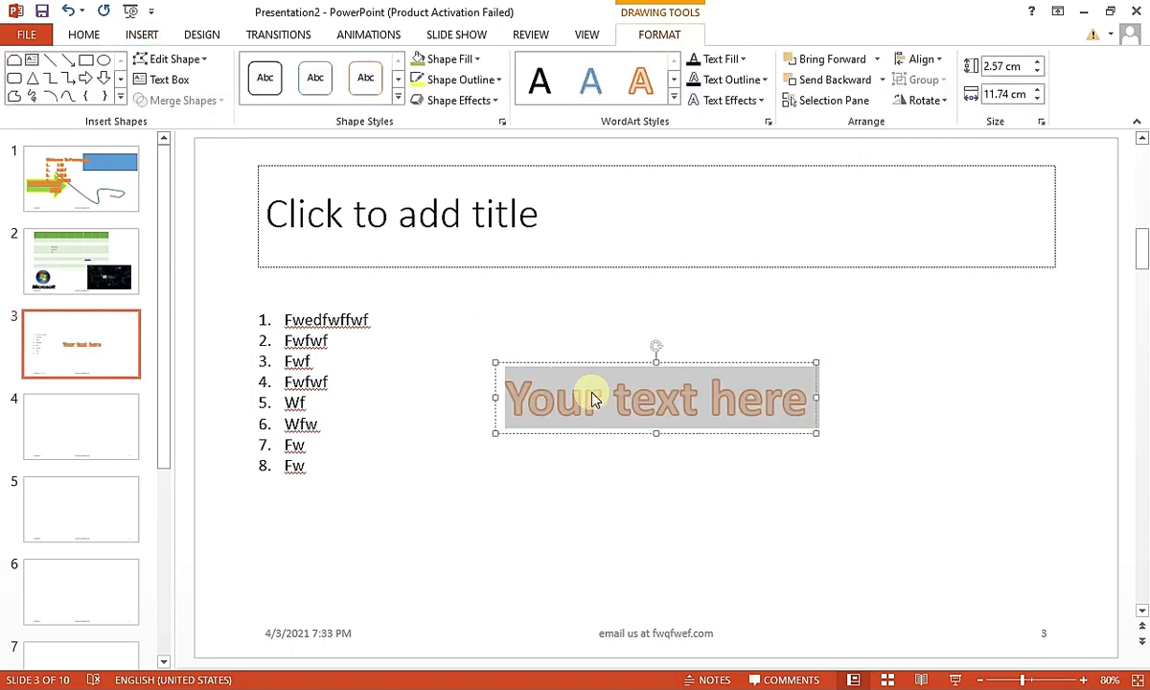
text(jdbwjdnwjndjkwd)
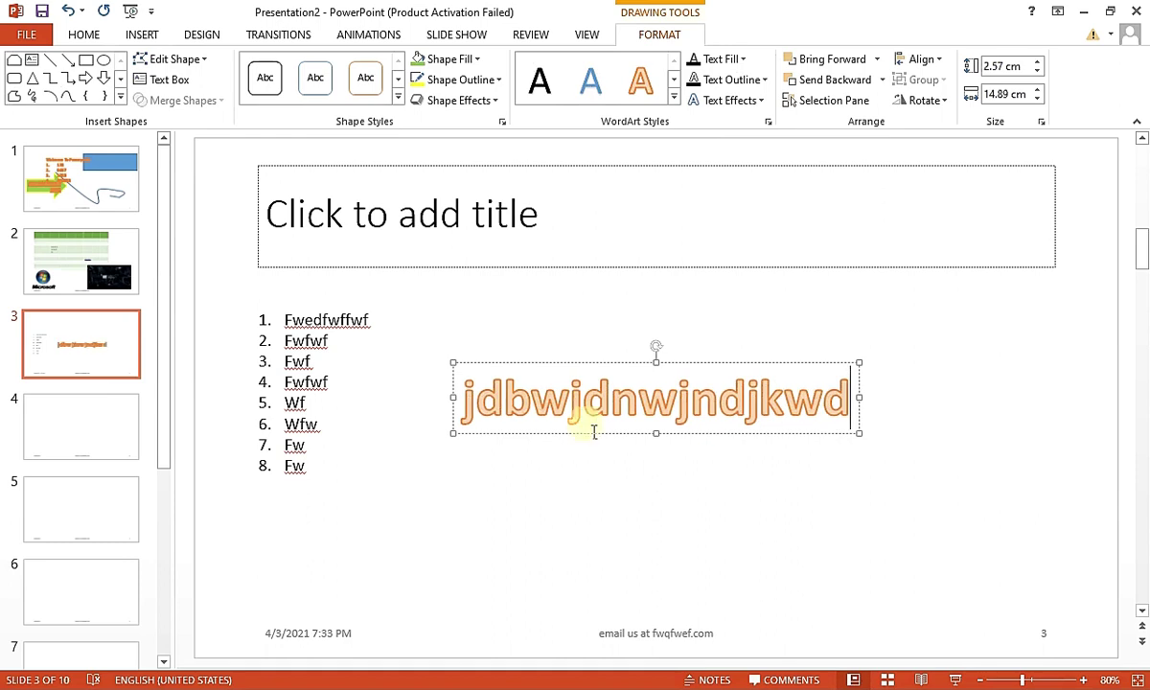
double_click(630, 417)
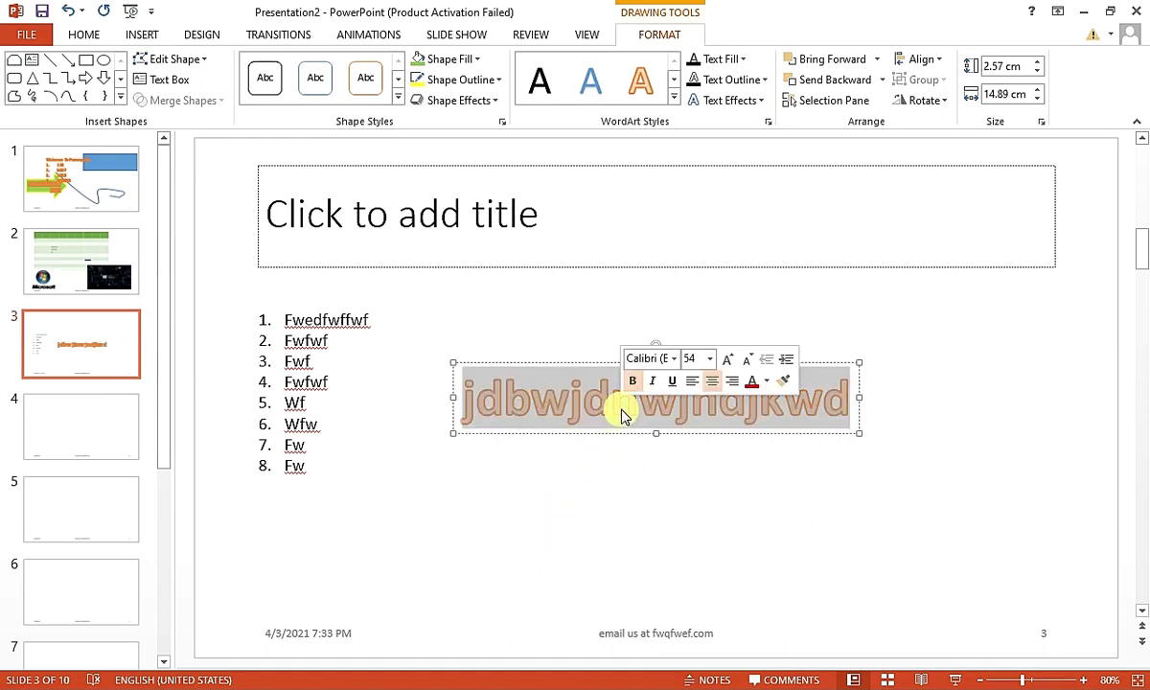
text(dw)
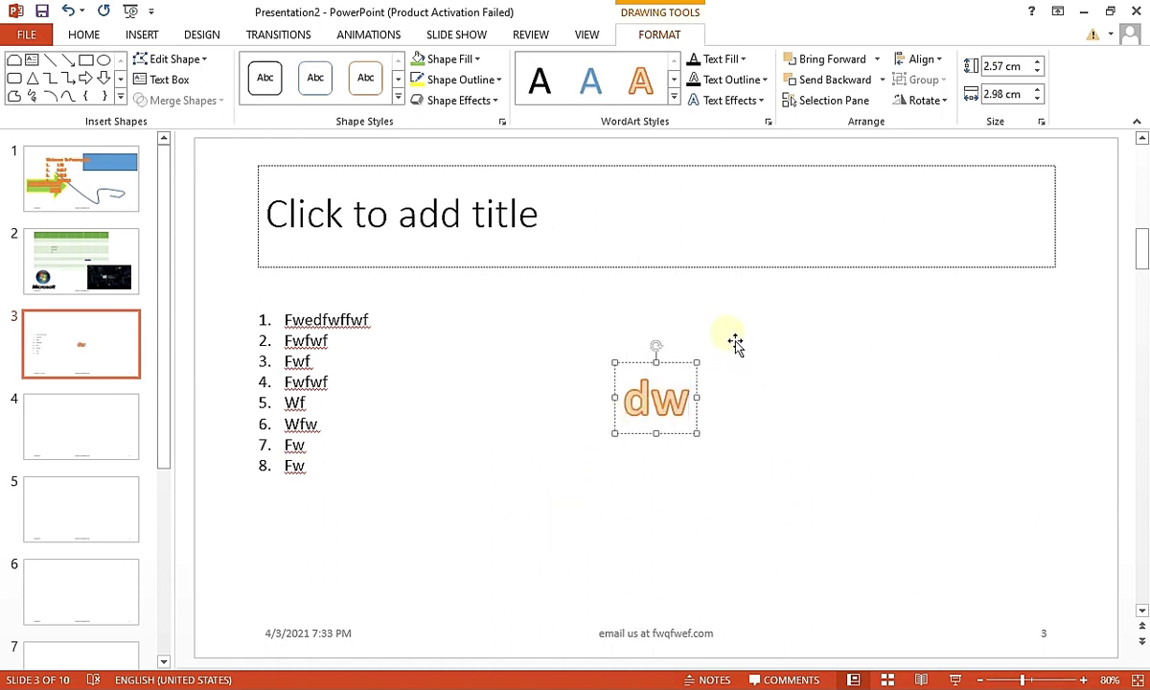
Retype the WordArt text as wfwfw beside the numbered list
click(743, 244)
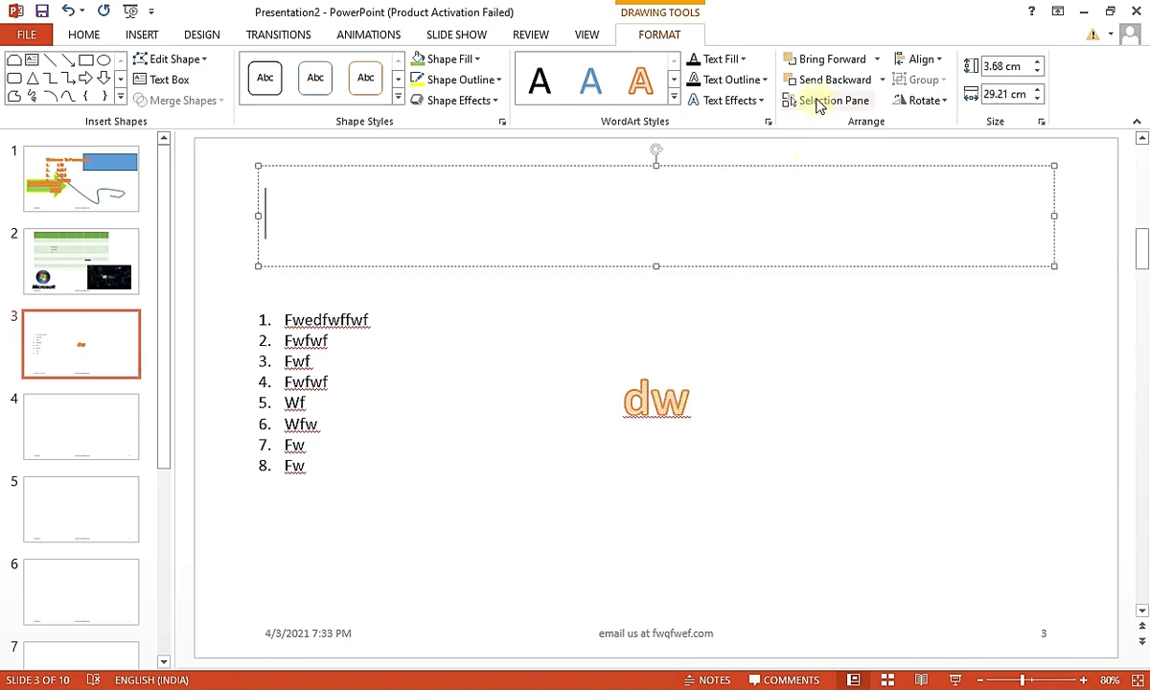
double_click(633, 388)
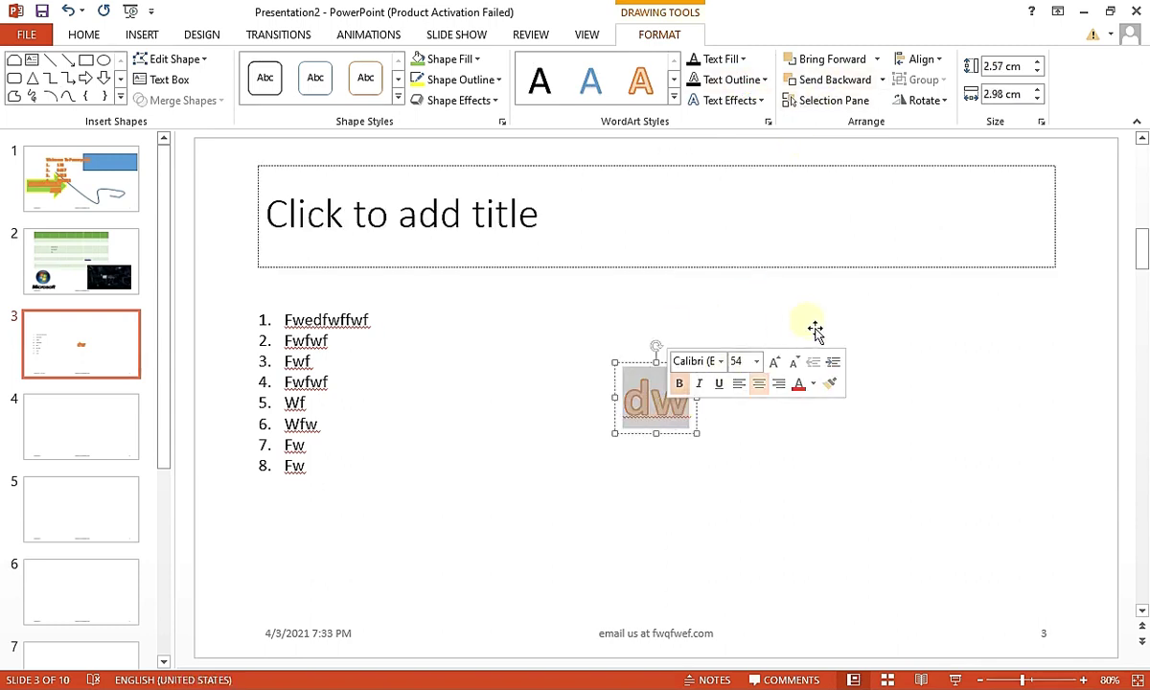
click(675, 97)
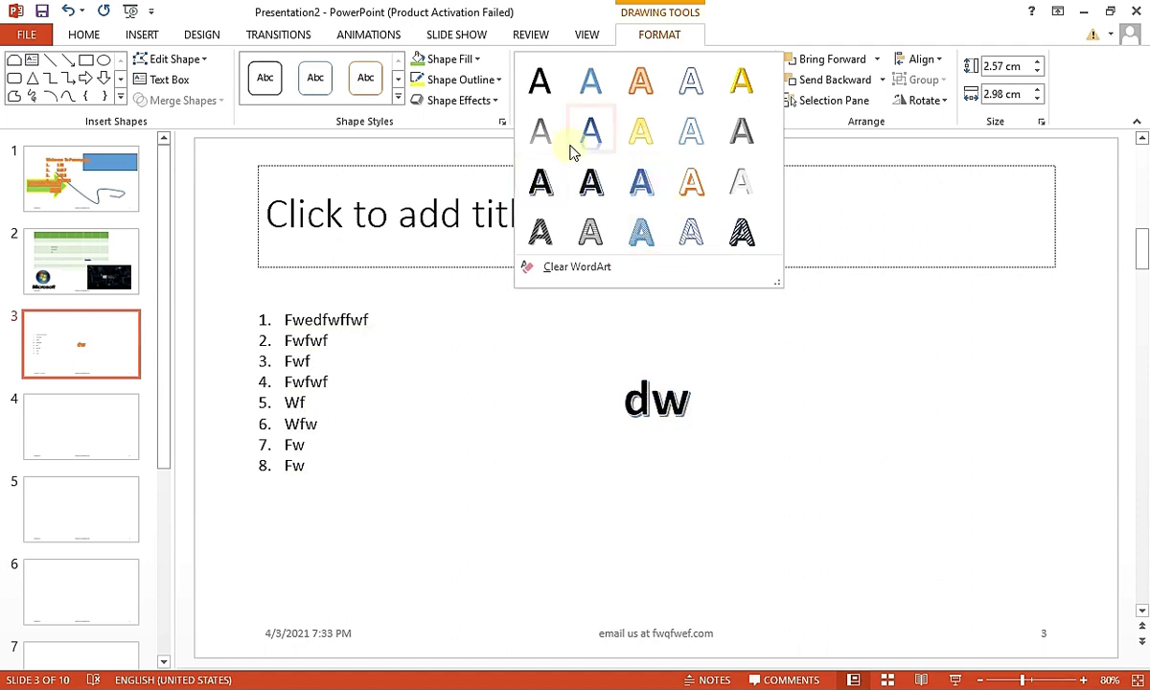
click(654, 400)
text(wfwfw)
click(580, 287)
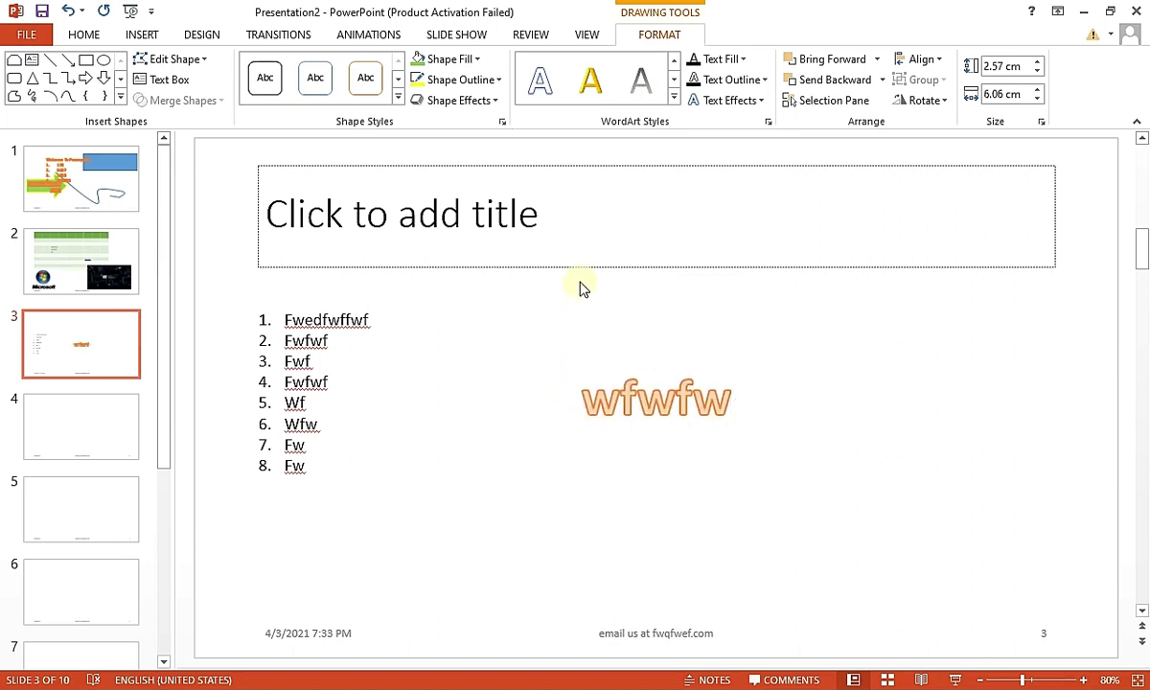
click(144, 37)
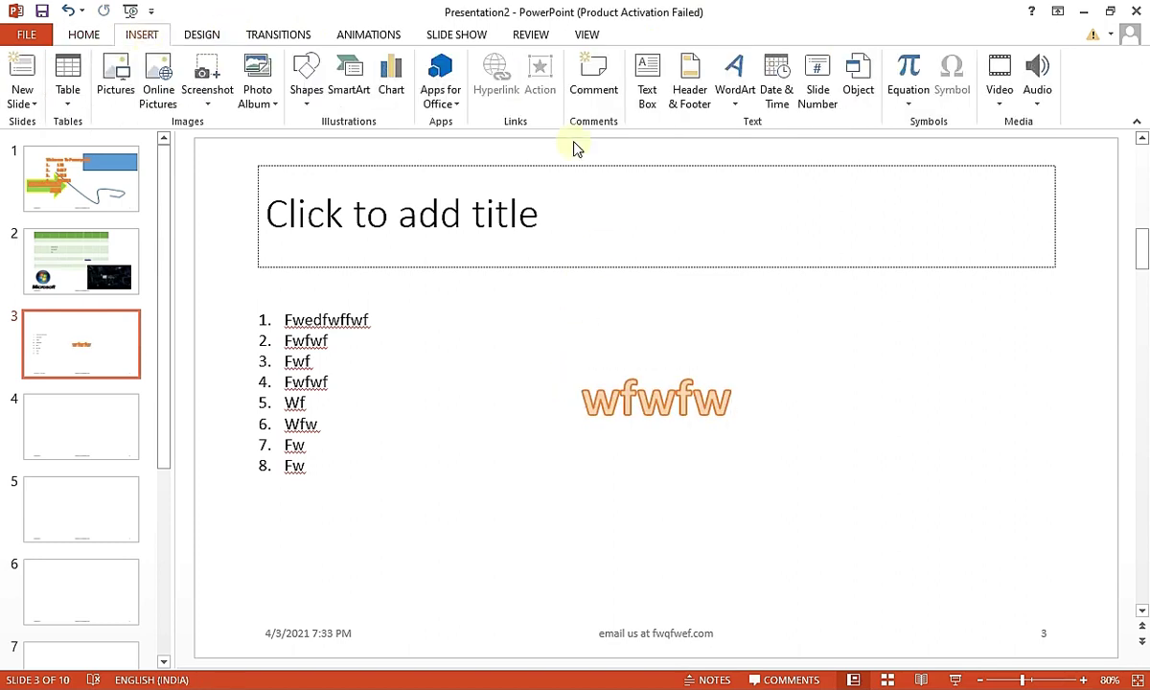
Uncheck Slide number in Header and Footer and apply to all, keeping date and footer
click(777, 84)
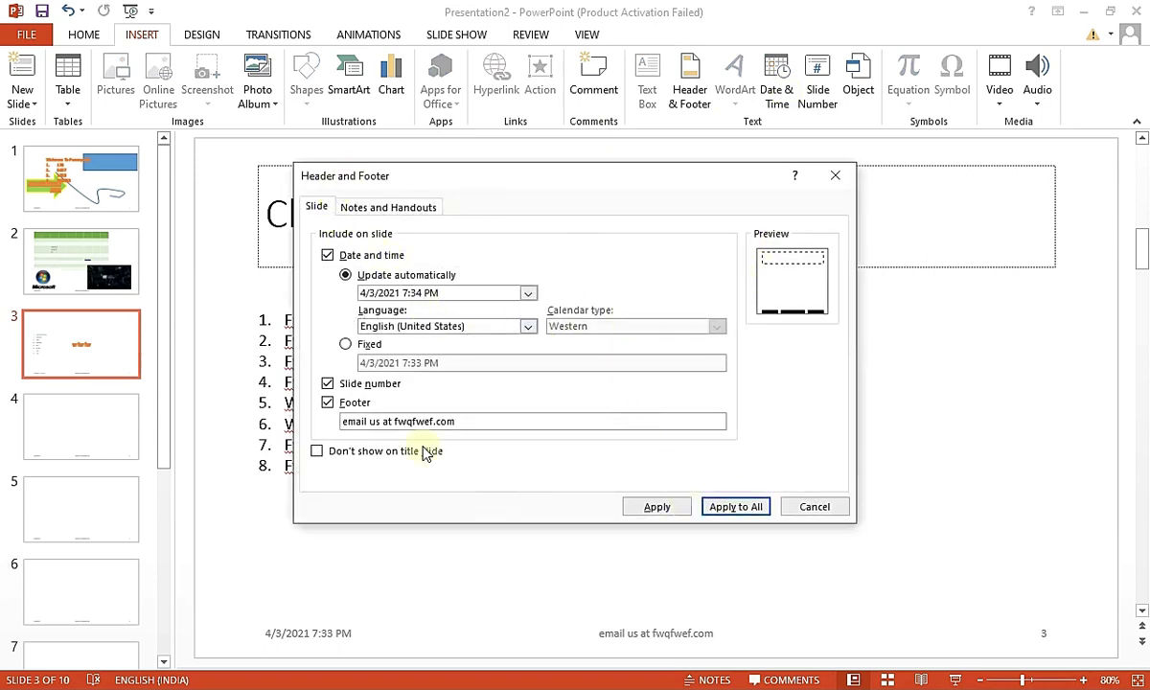
click(815, 508)
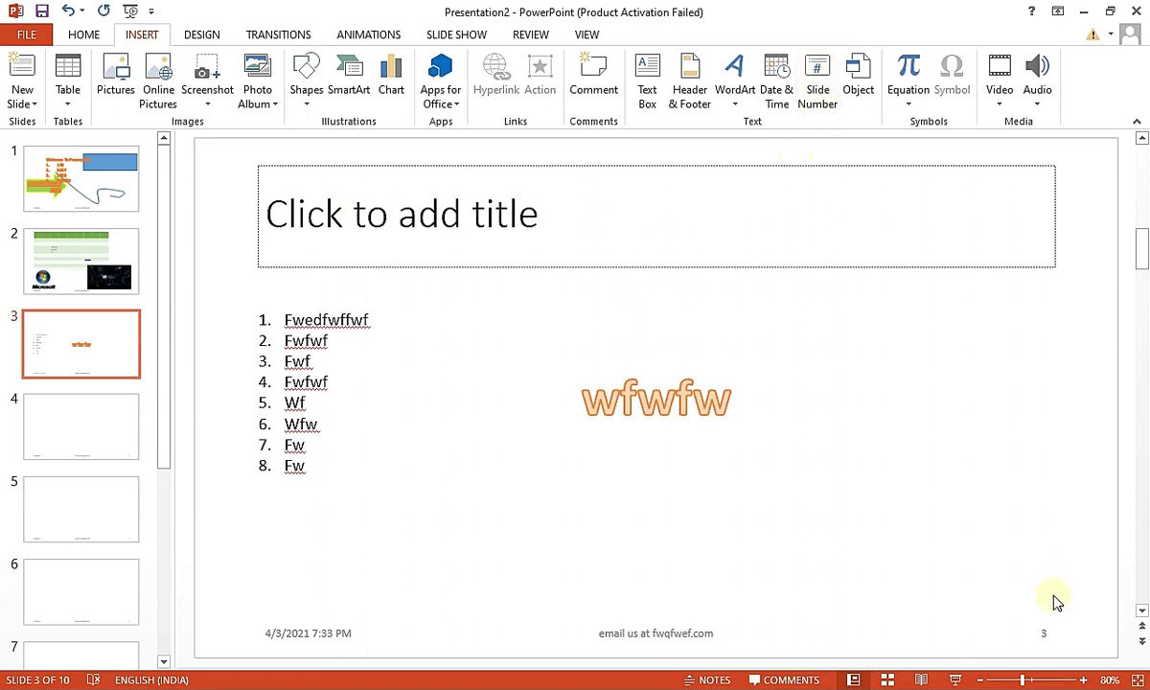
click(817, 77)
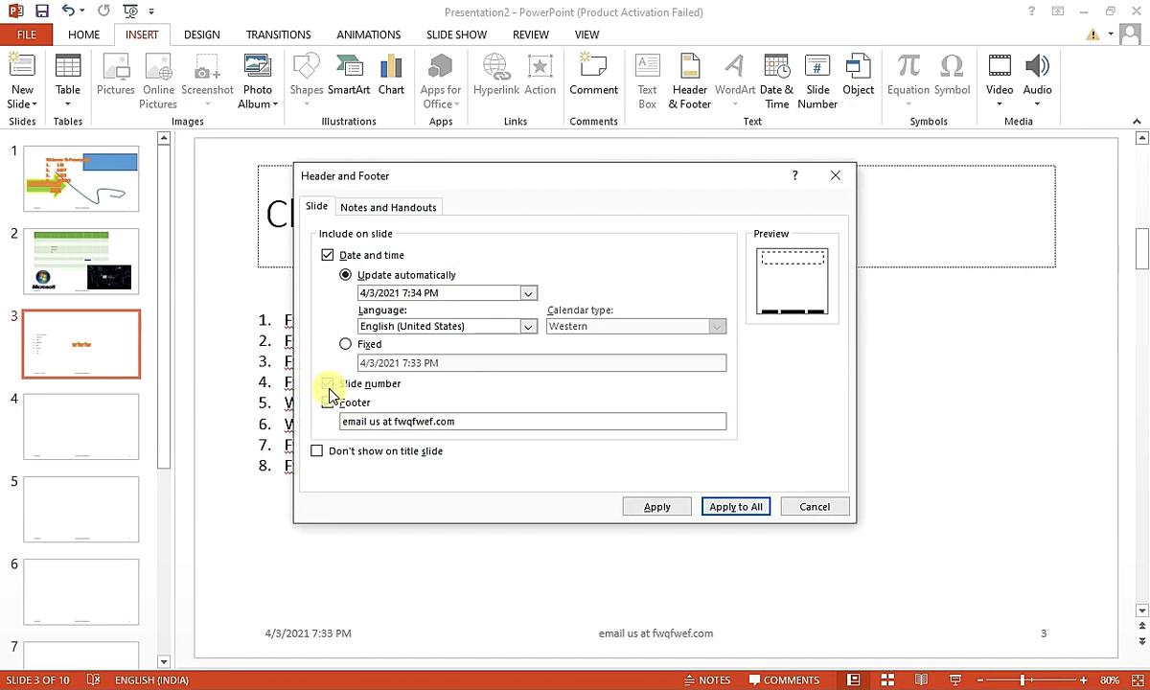
click(738, 506)
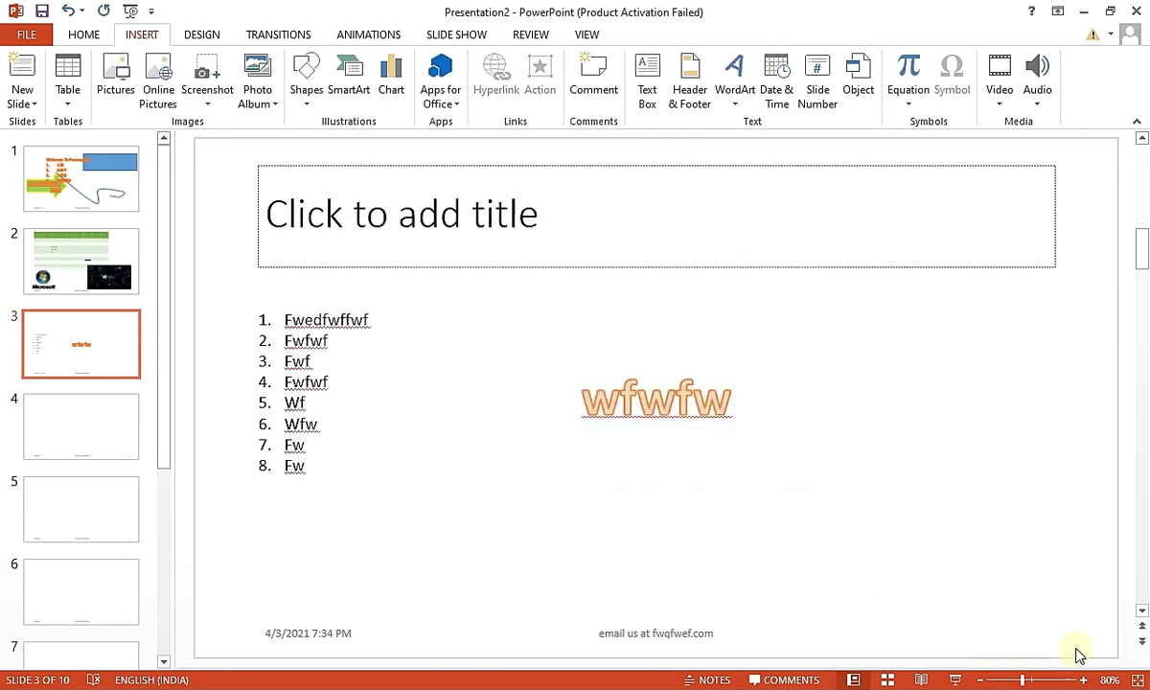
Embed a blank Bitmap Image object on slide 3, then delete it
click(863, 81)
click(498, 280)
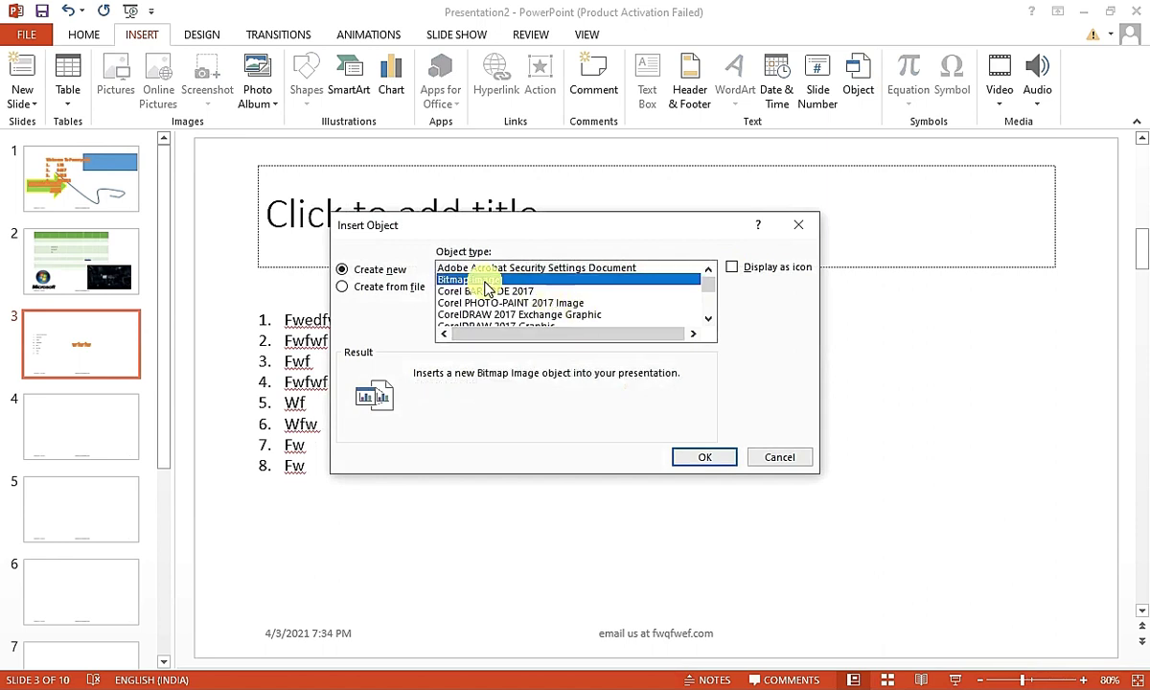
click(706, 459)
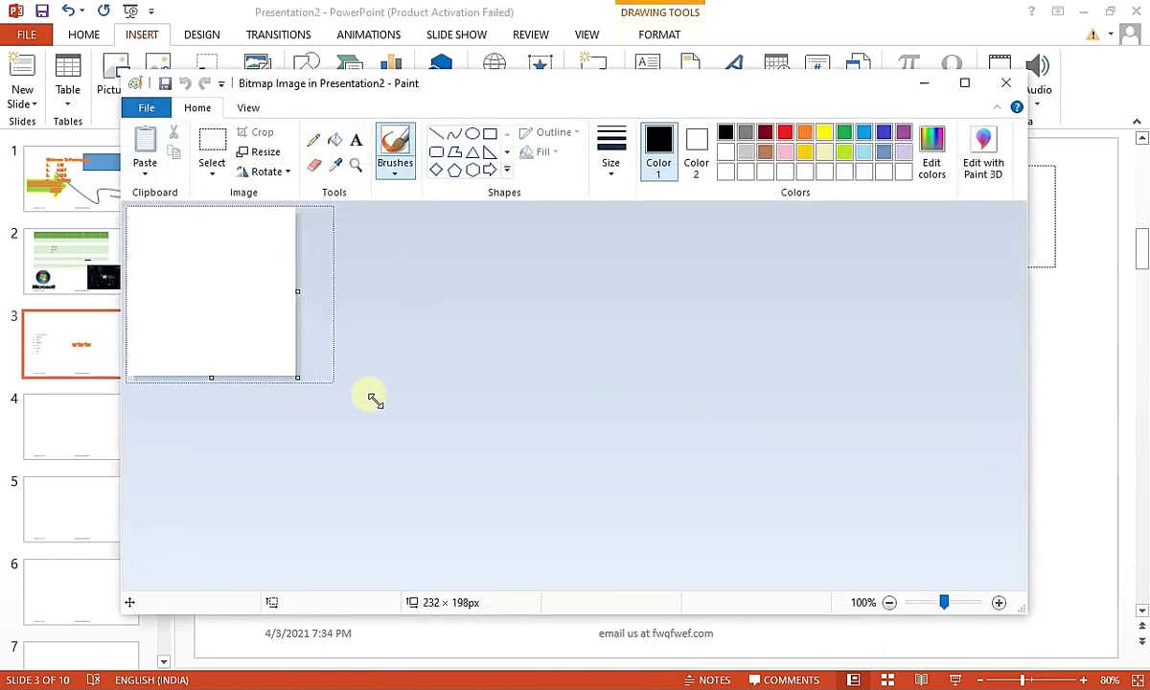
drag(305, 382, 997, 592)
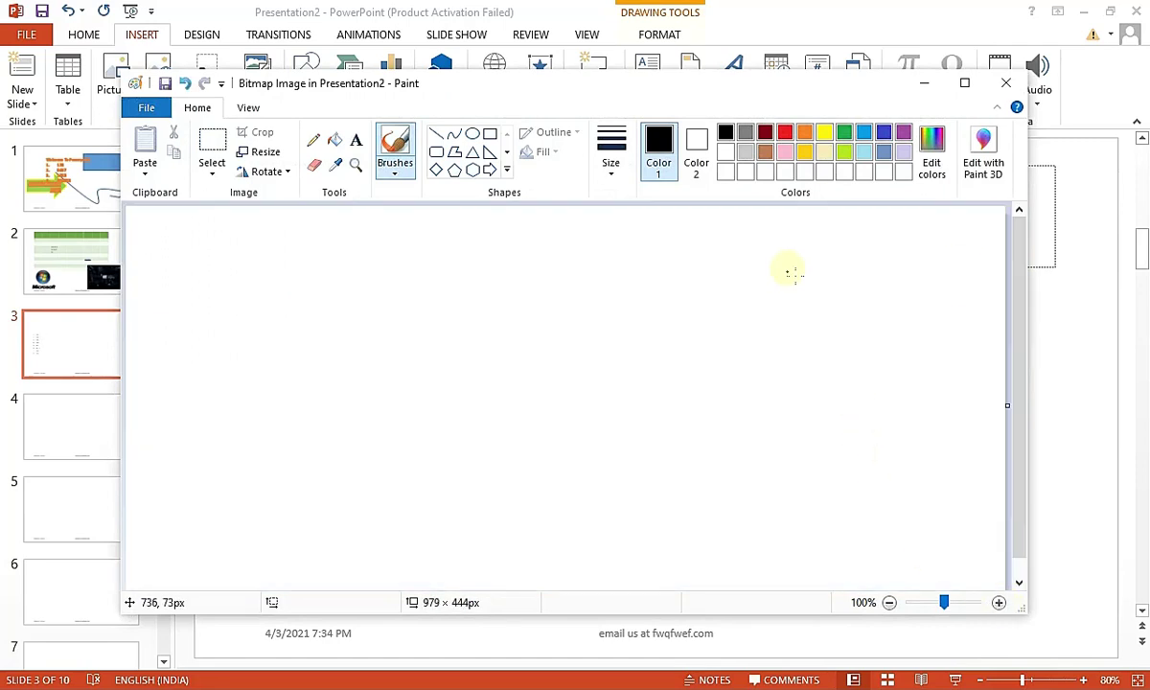
click(1005, 82)
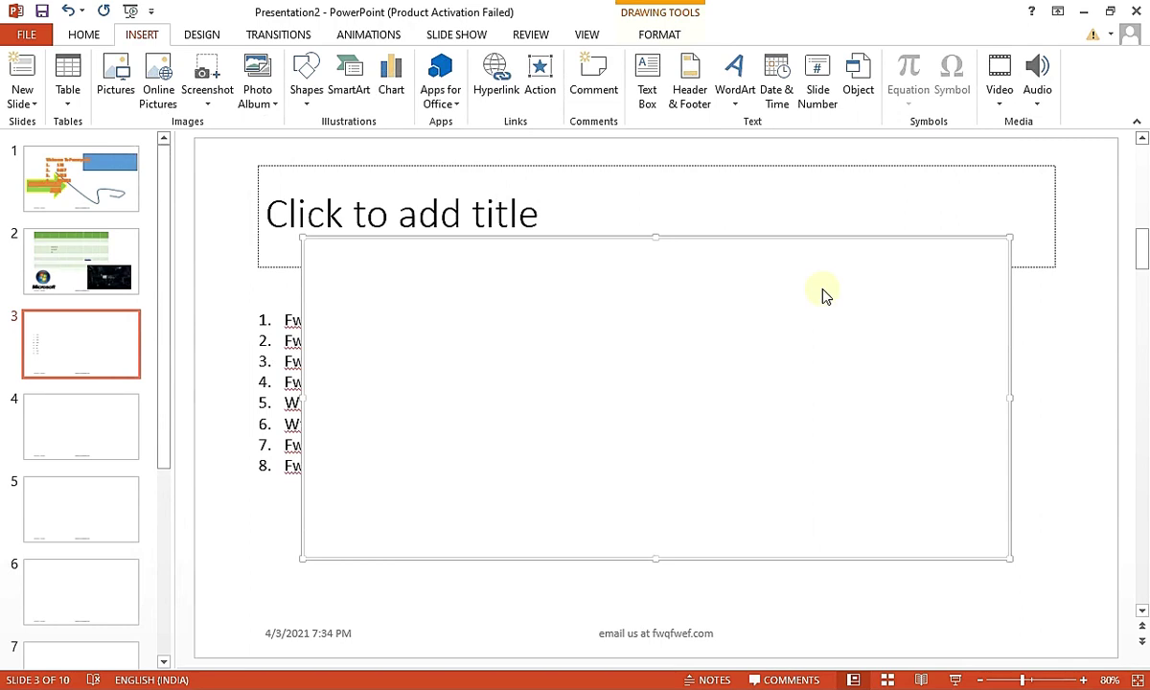
key(Delete)
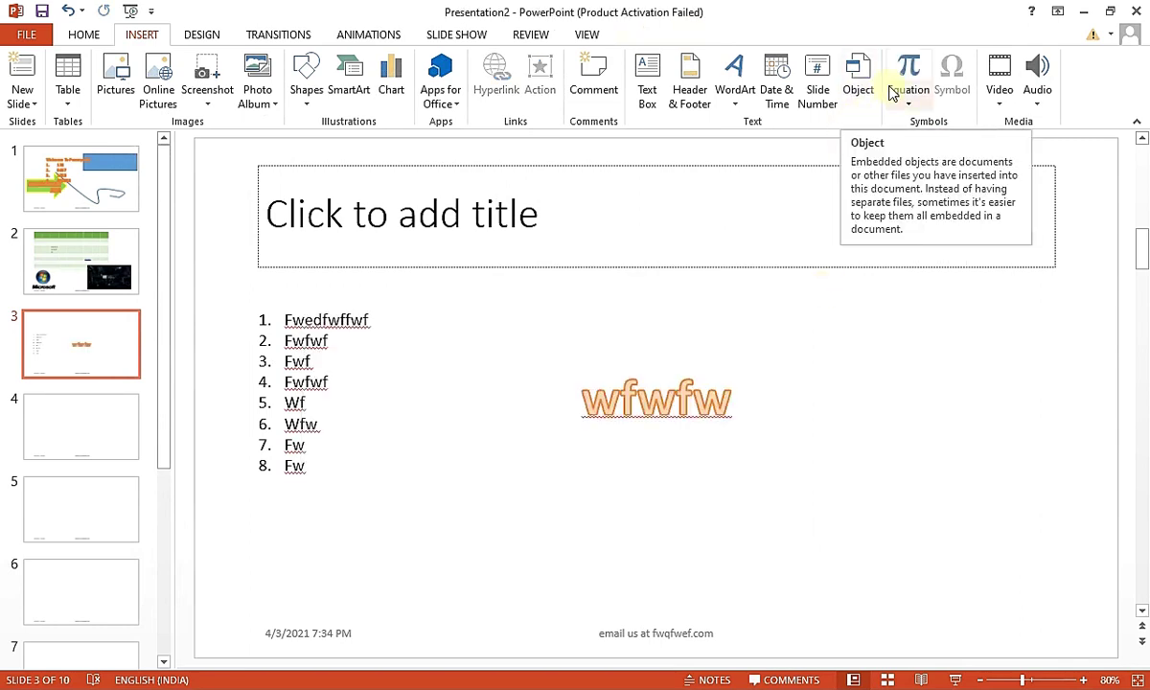
Insert the Binomial Theorem equation over the wfwfw WordArt
click(892, 93)
click(958, 257)
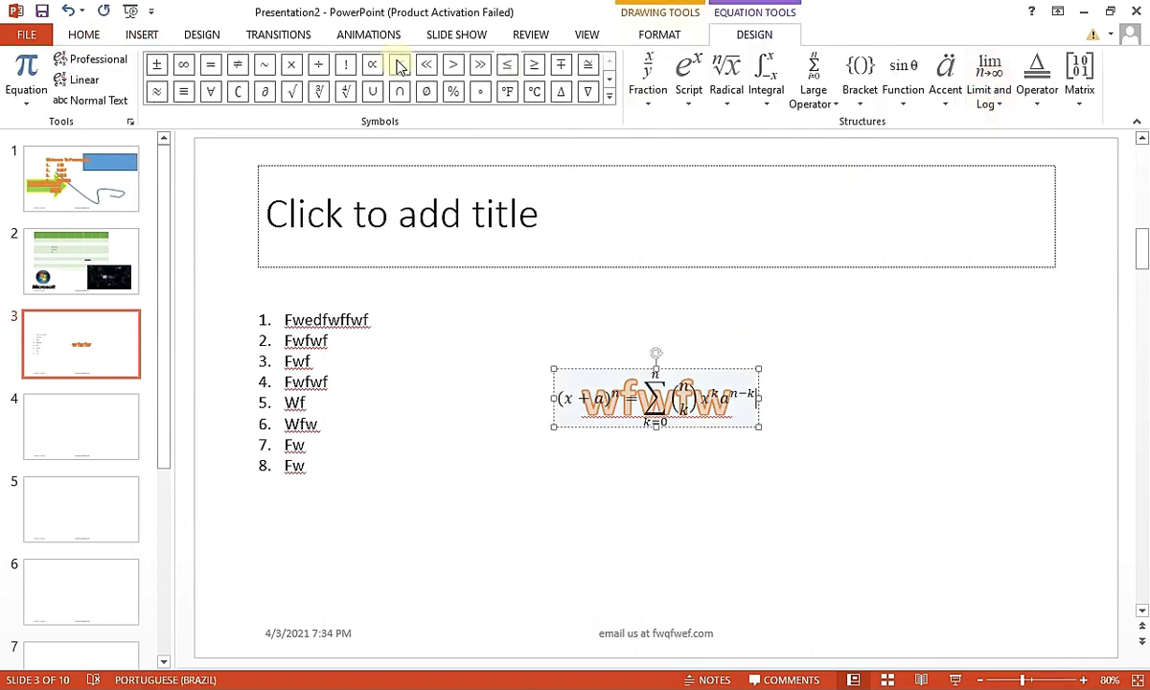
click(142, 39)
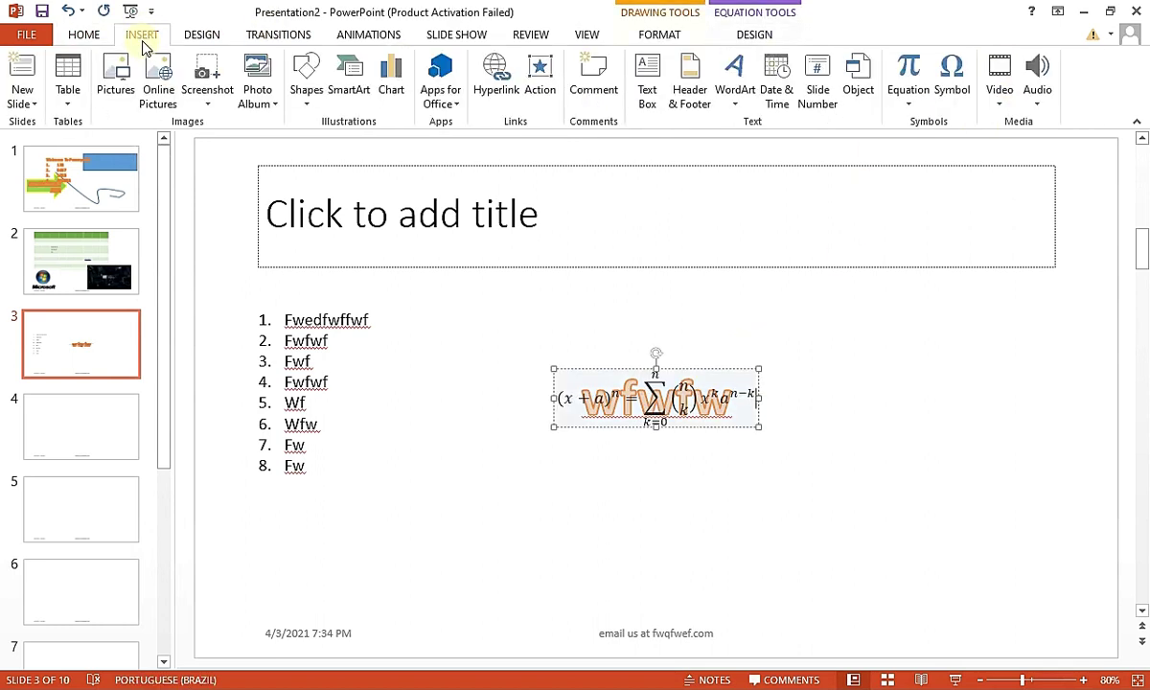
Insert the 'Dont Stop Earning' video file from this PC onto slide 3
click(1000, 96)
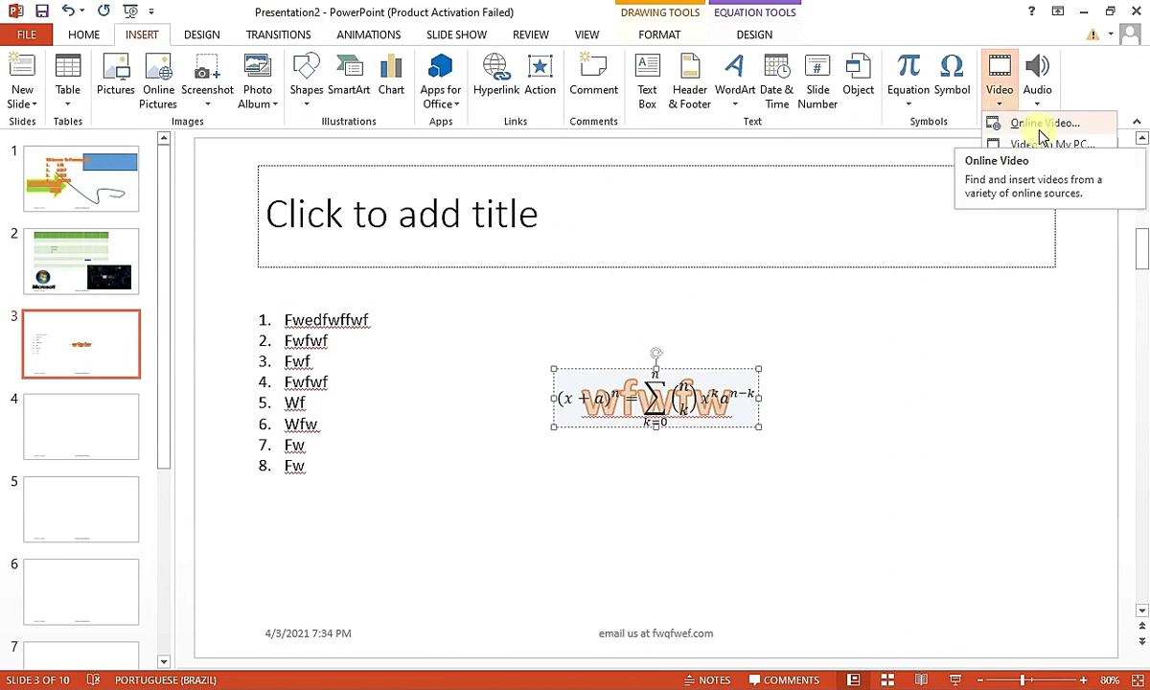
click(1040, 125)
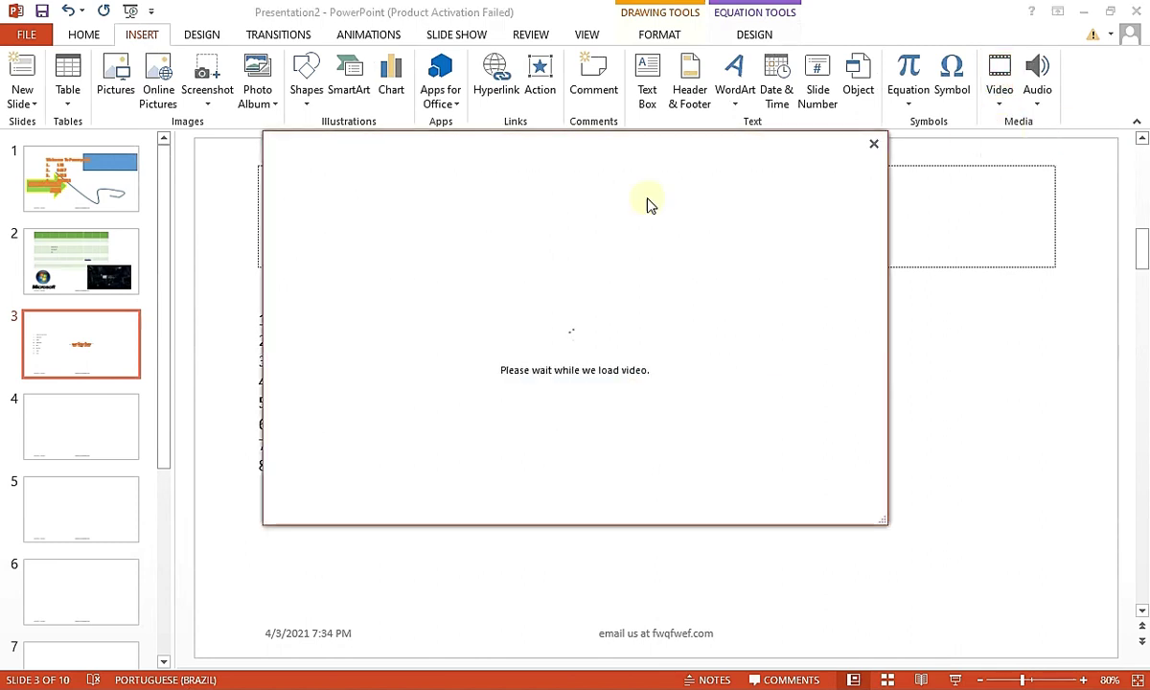
click(872, 149)
click(1000, 96)
click(1031, 153)
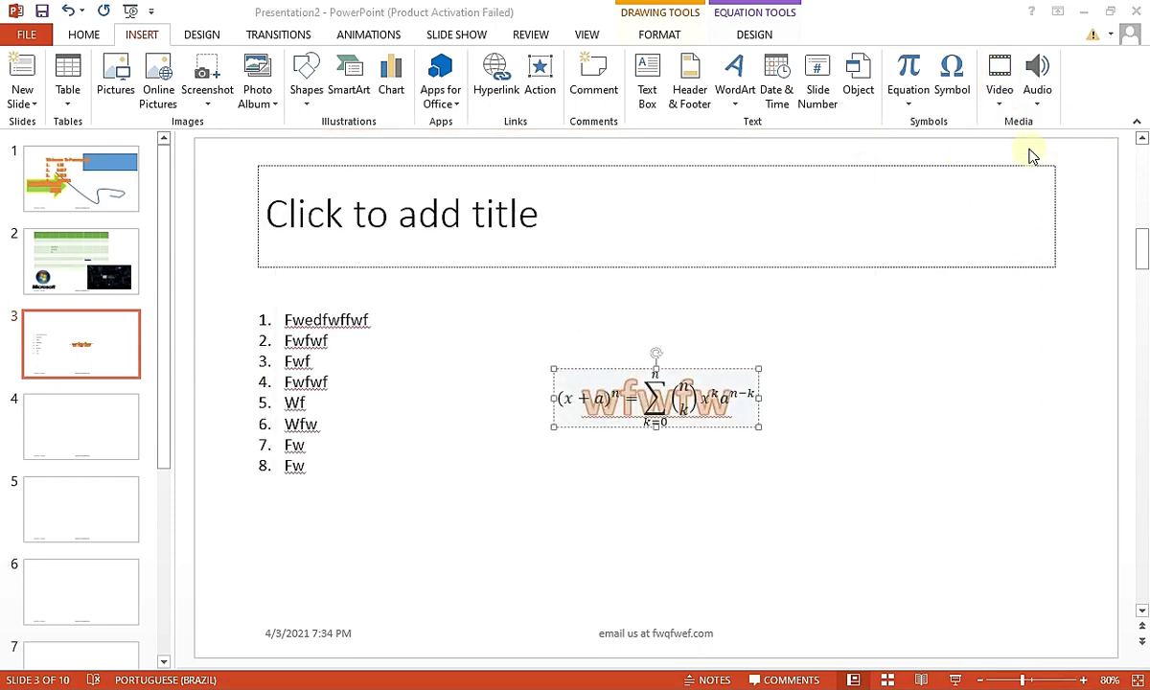
click(198, 176)
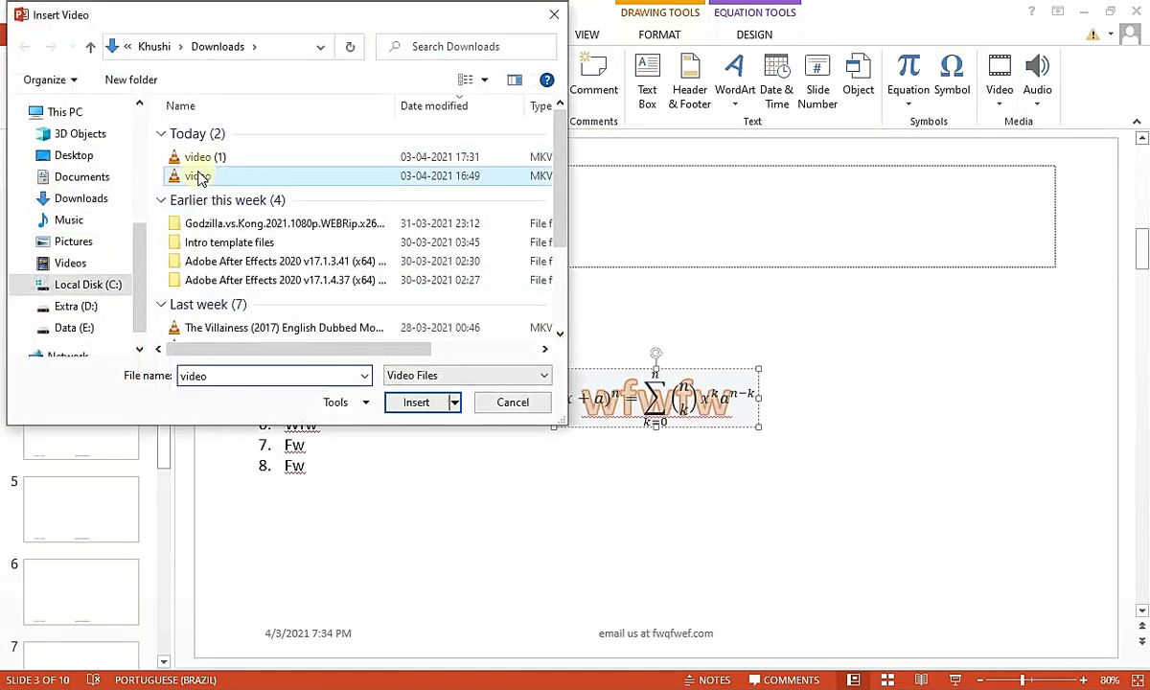
double_click(198, 176)
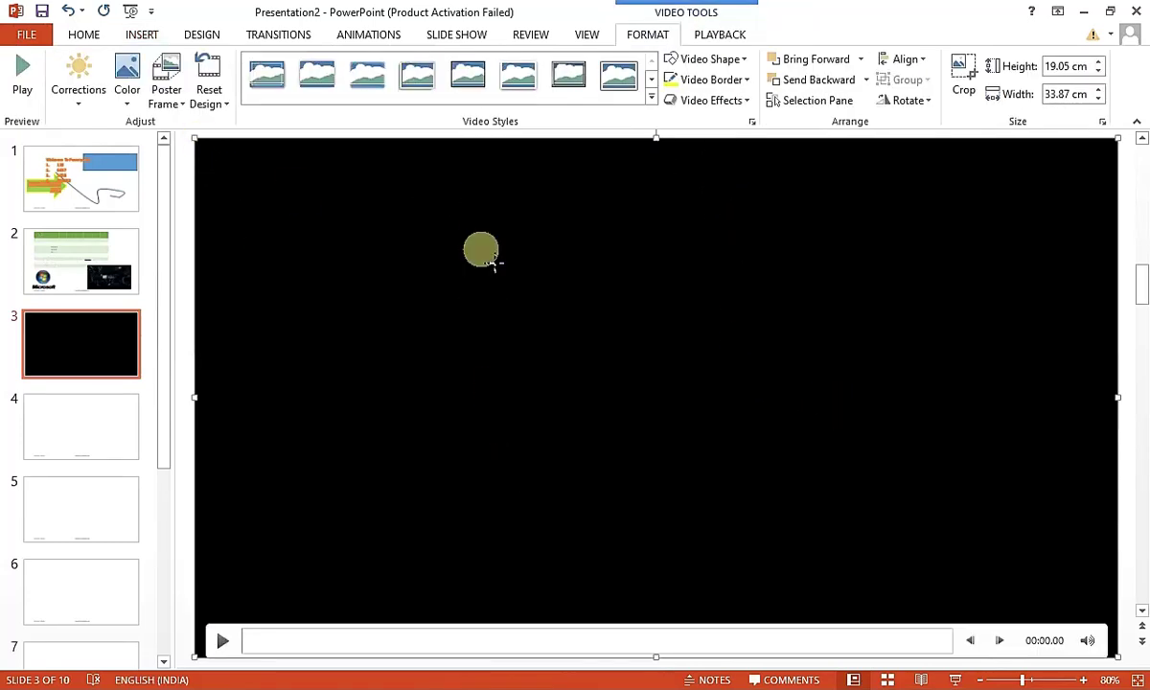
Shrink the video to 7.99 × 14.21 cm in the slide's lower right corner and play it
drag(491, 260, 883, 454)
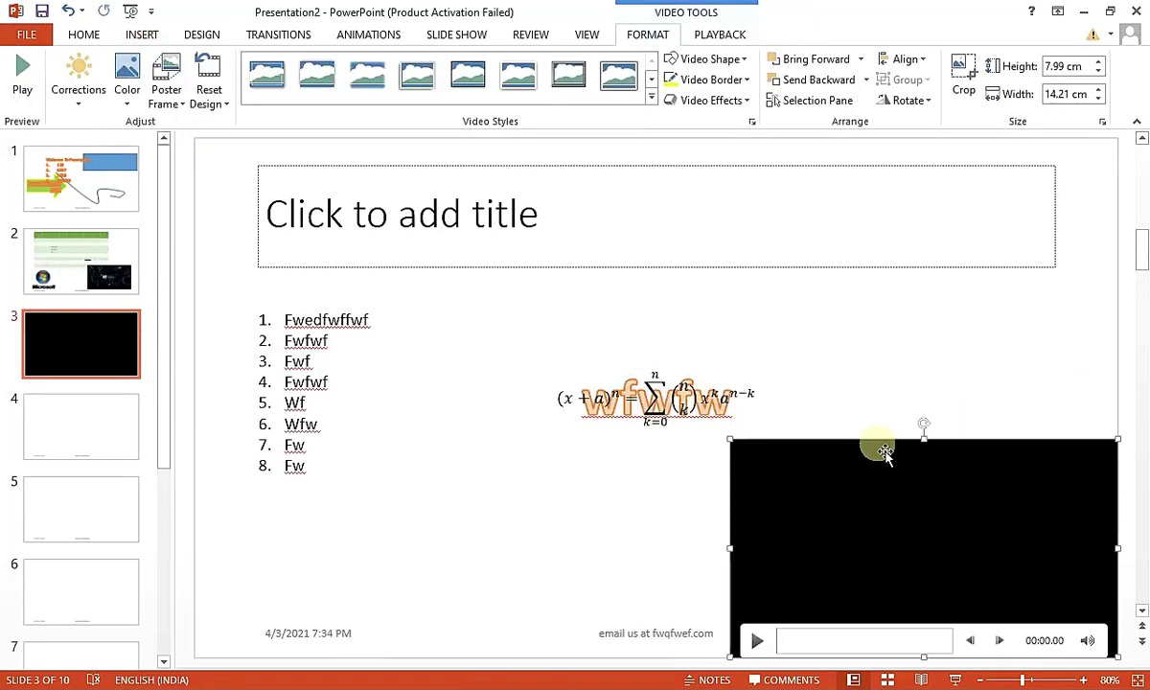
drag(884, 454, 887, 450)
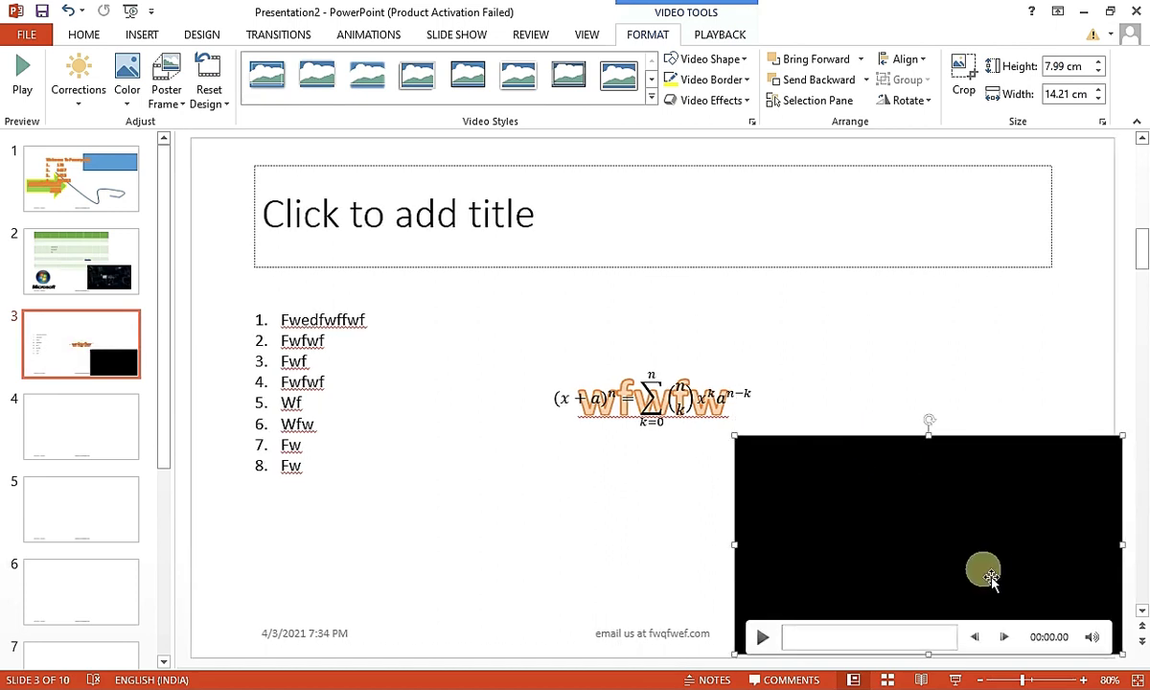
click(763, 638)
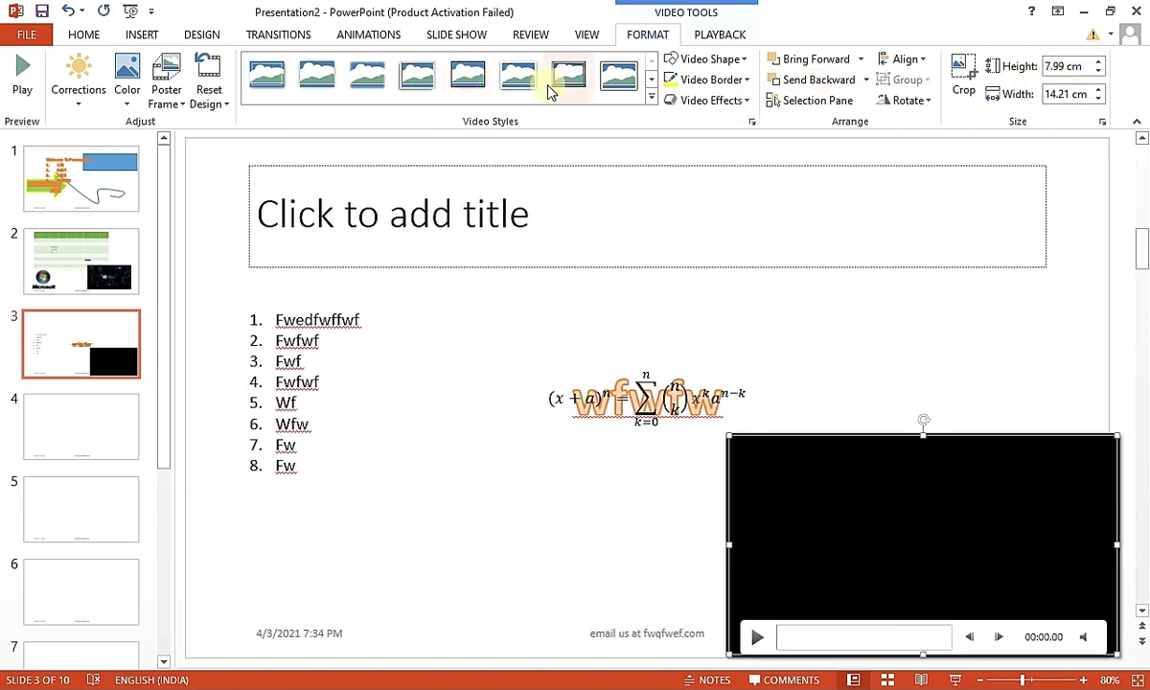
Give the video another frame style and move the Binomial Theorem equation above the orange wfwfw WordArt
click(518, 77)
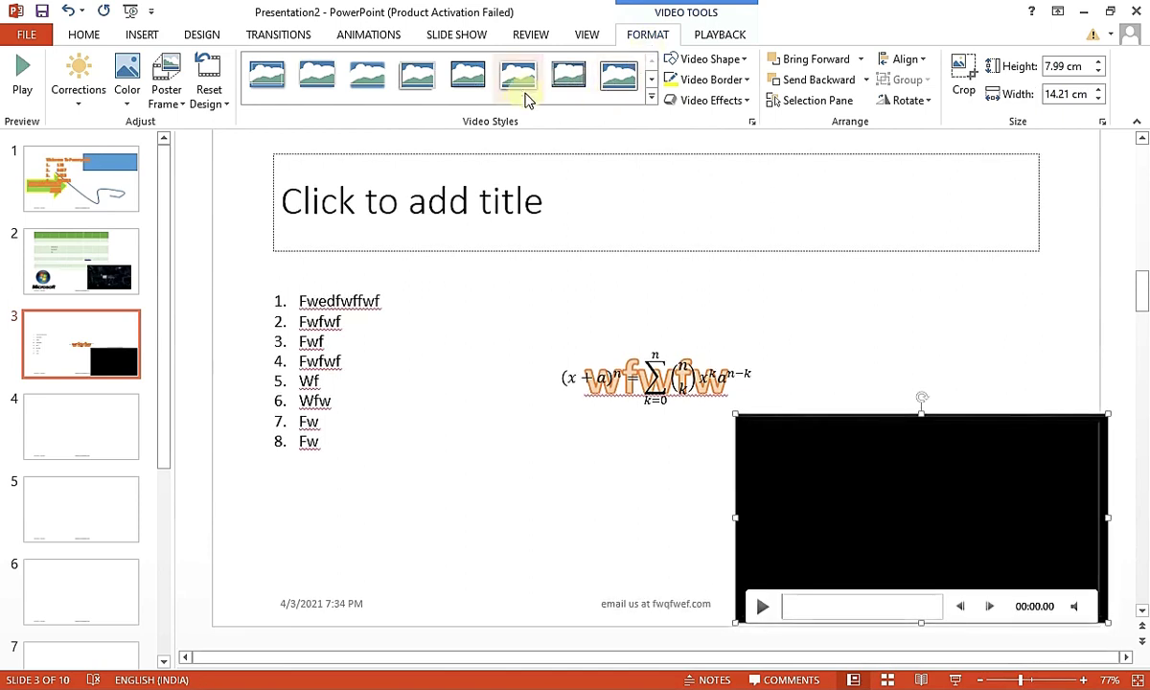
click(872, 525)
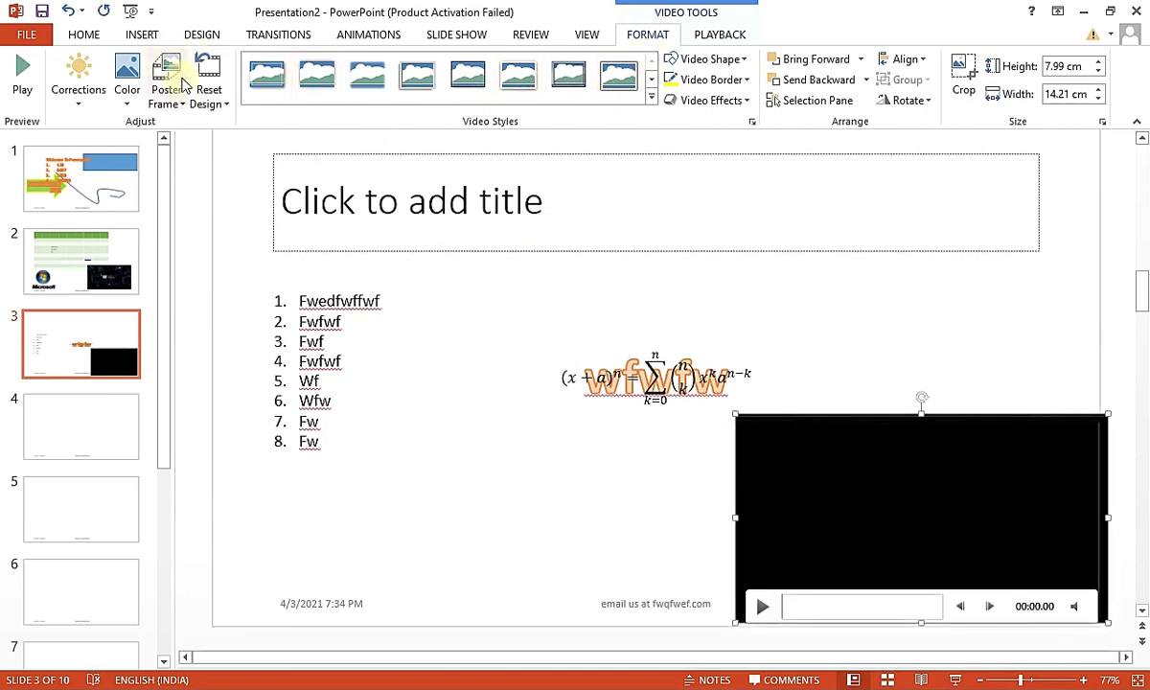
click(633, 364)
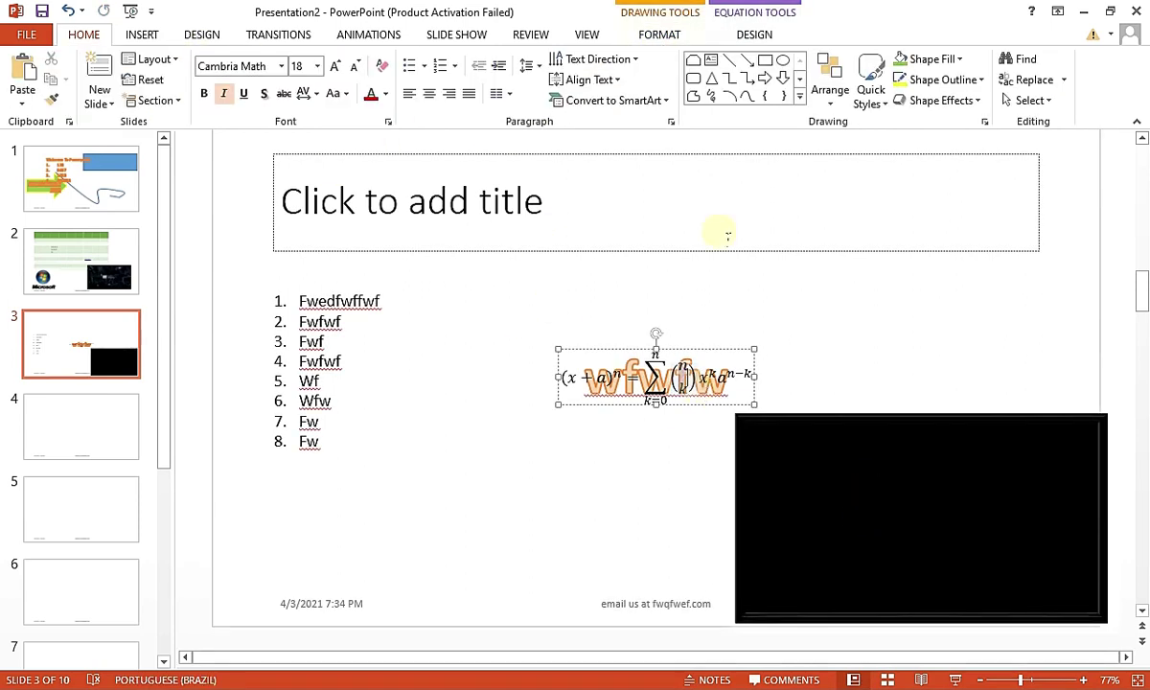
click(662, 36)
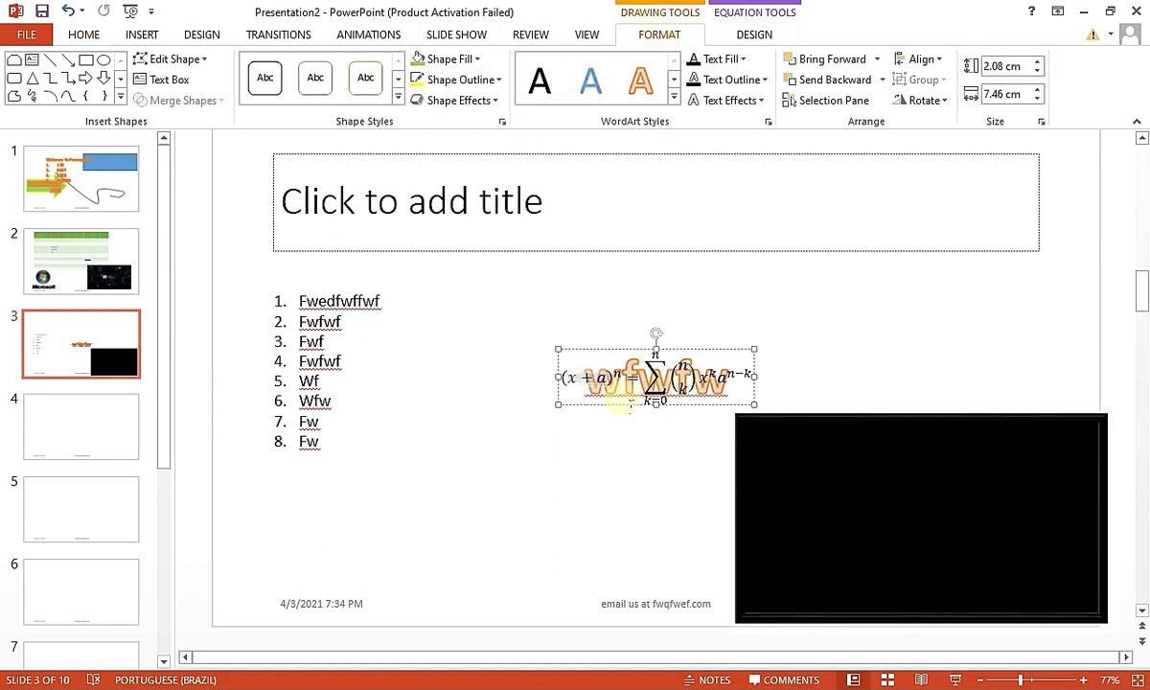
drag(631, 360, 612, 278)
click(823, 435)
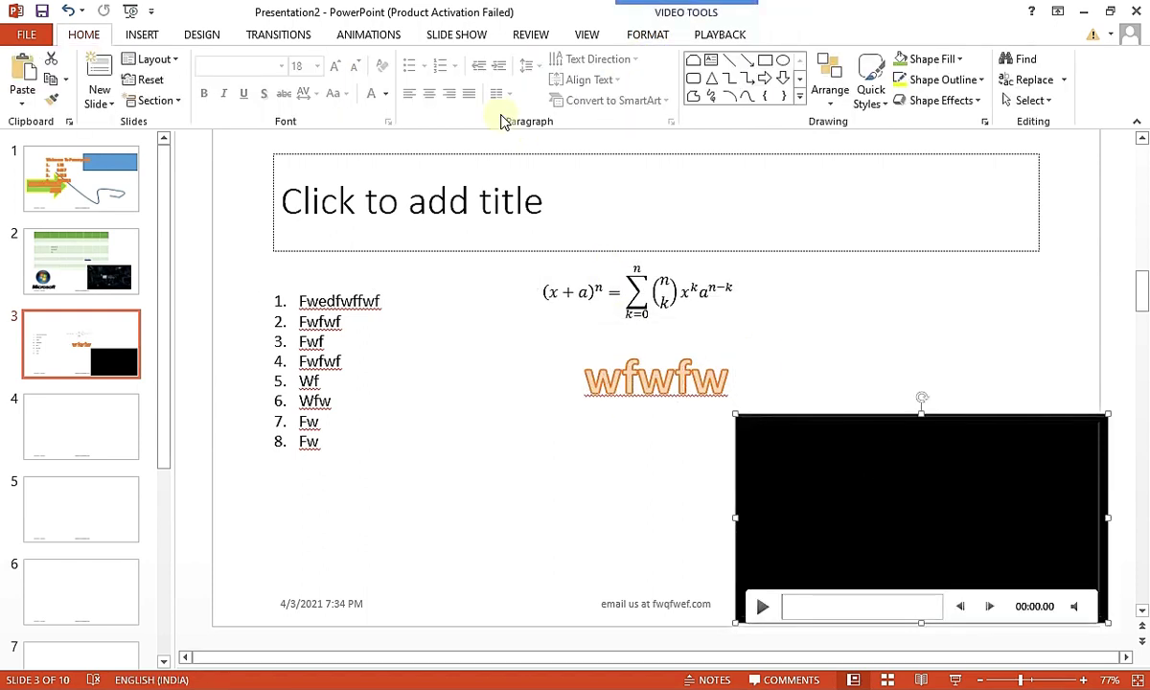
click(647, 36)
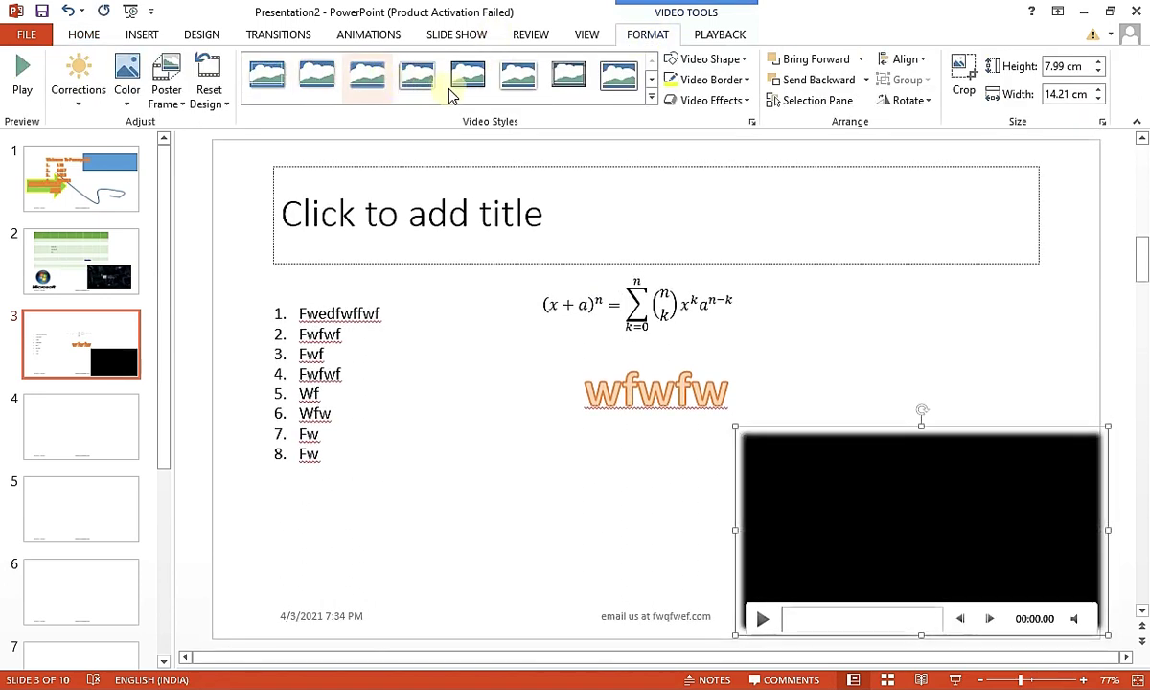
Recolour the slide 3 video to grayscale and apply a brightness and contrast preset
click(651, 97)
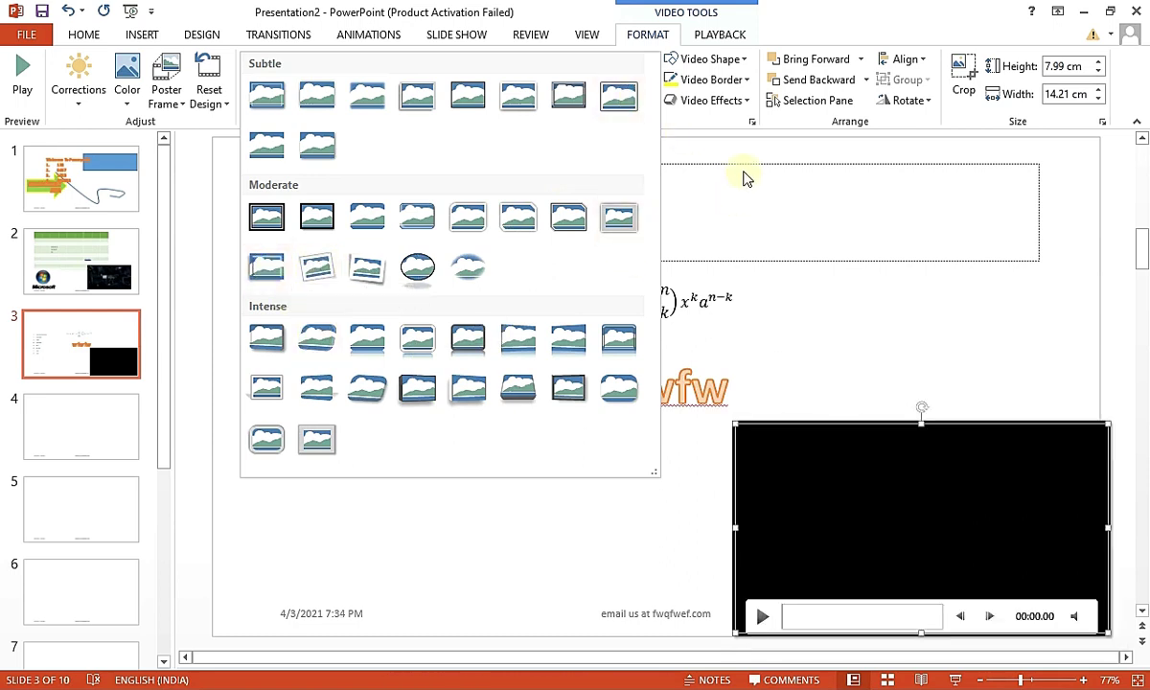
click(650, 40)
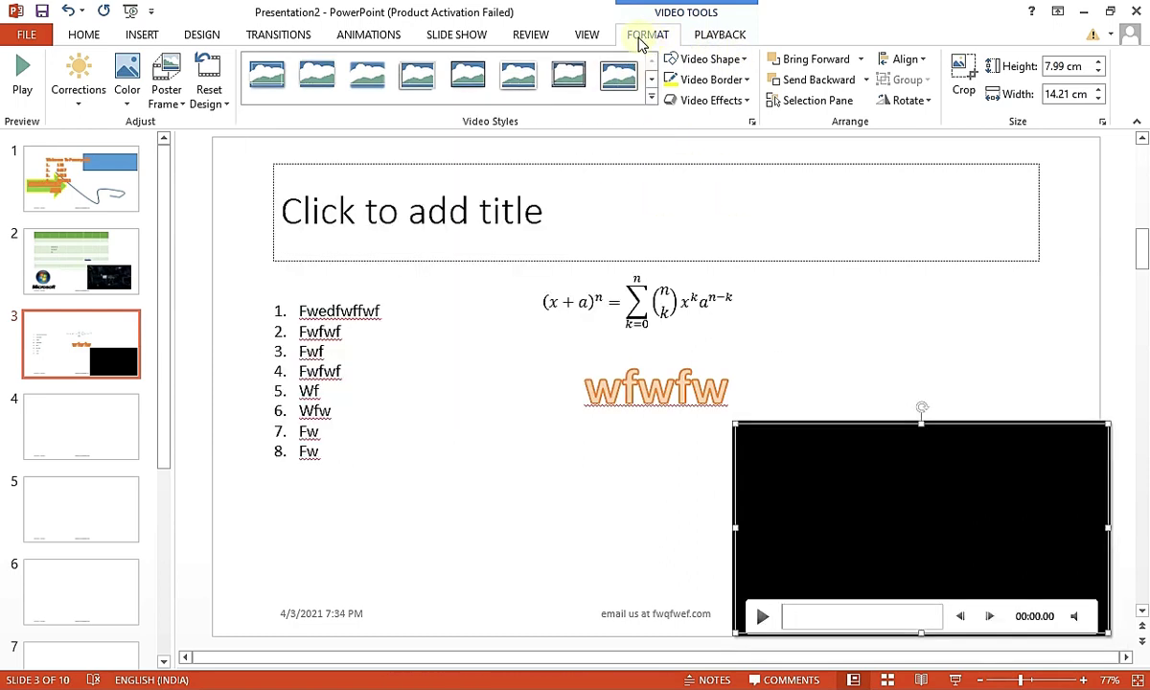
click(180, 113)
click(127, 96)
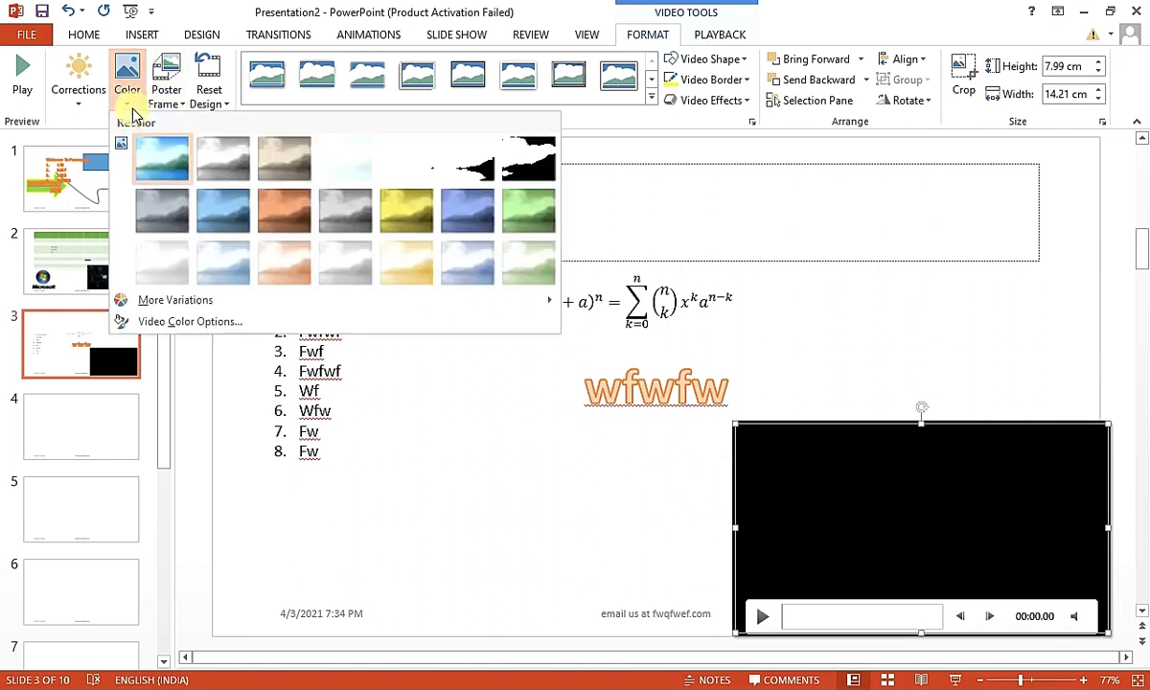
click(225, 165)
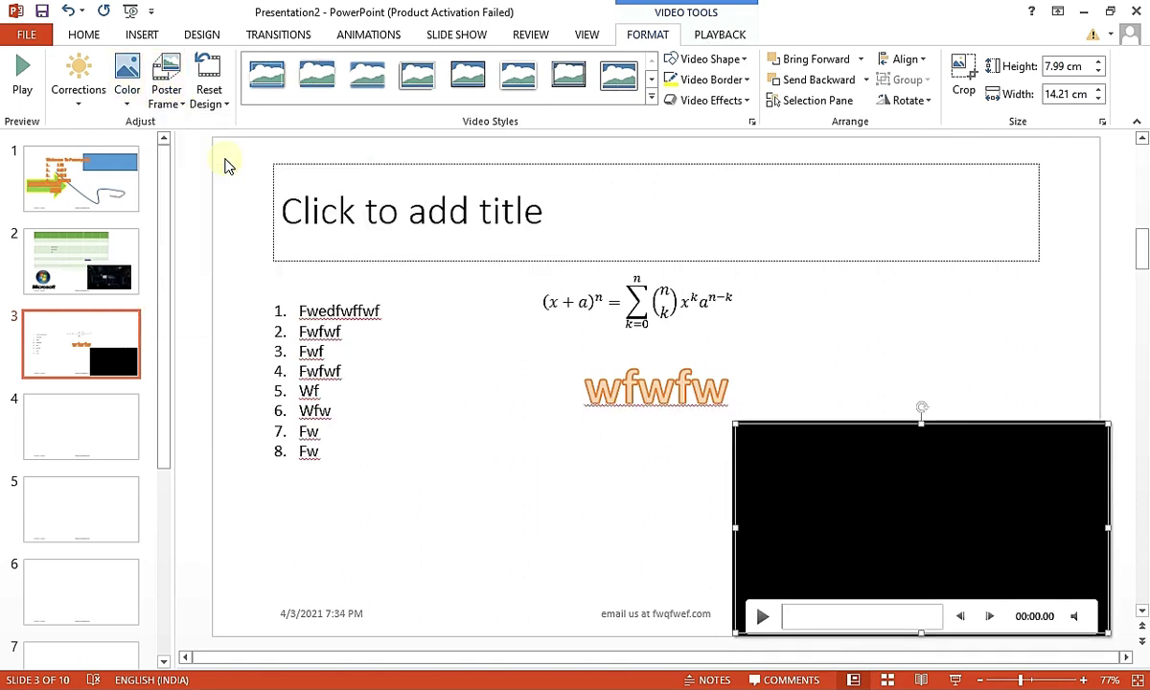
click(71, 107)
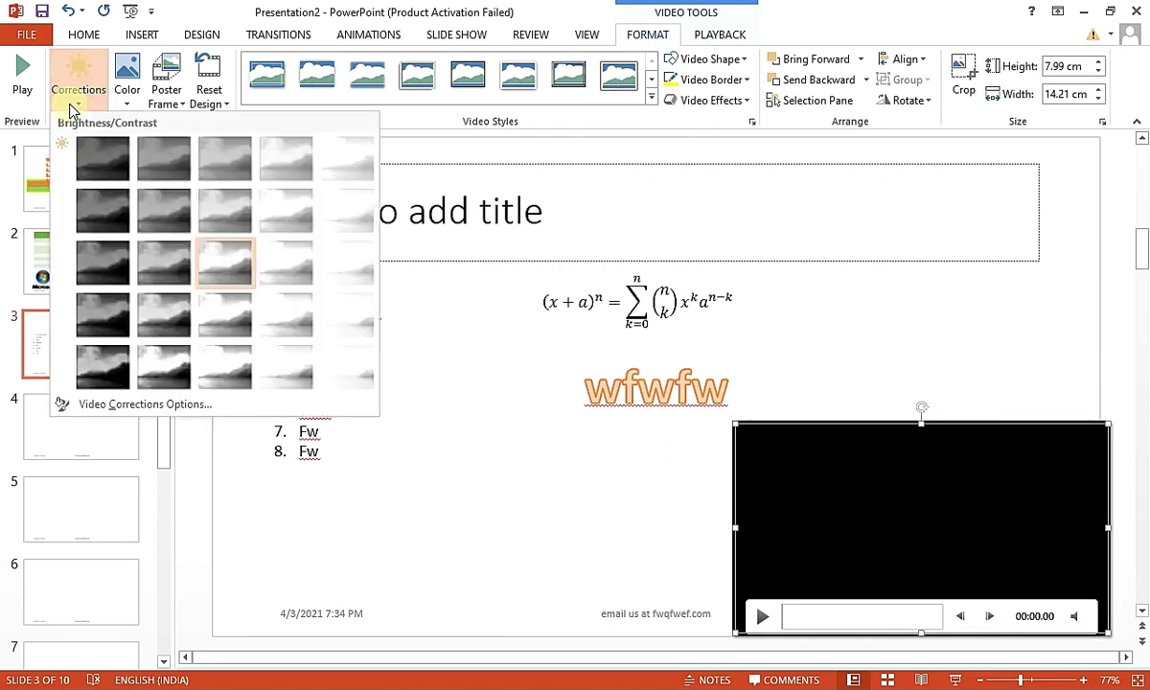
click(225, 209)
Preview the adjusted video, then reset its design and show its playback settings
click(23, 82)
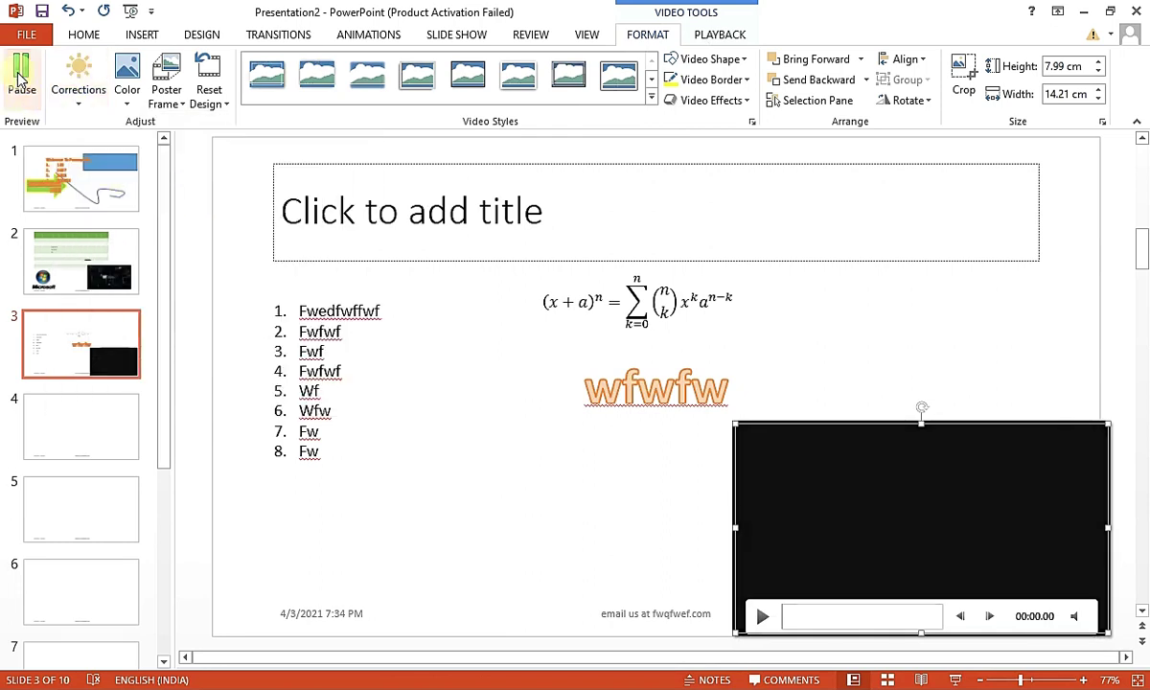
click(26, 86)
click(26, 83)
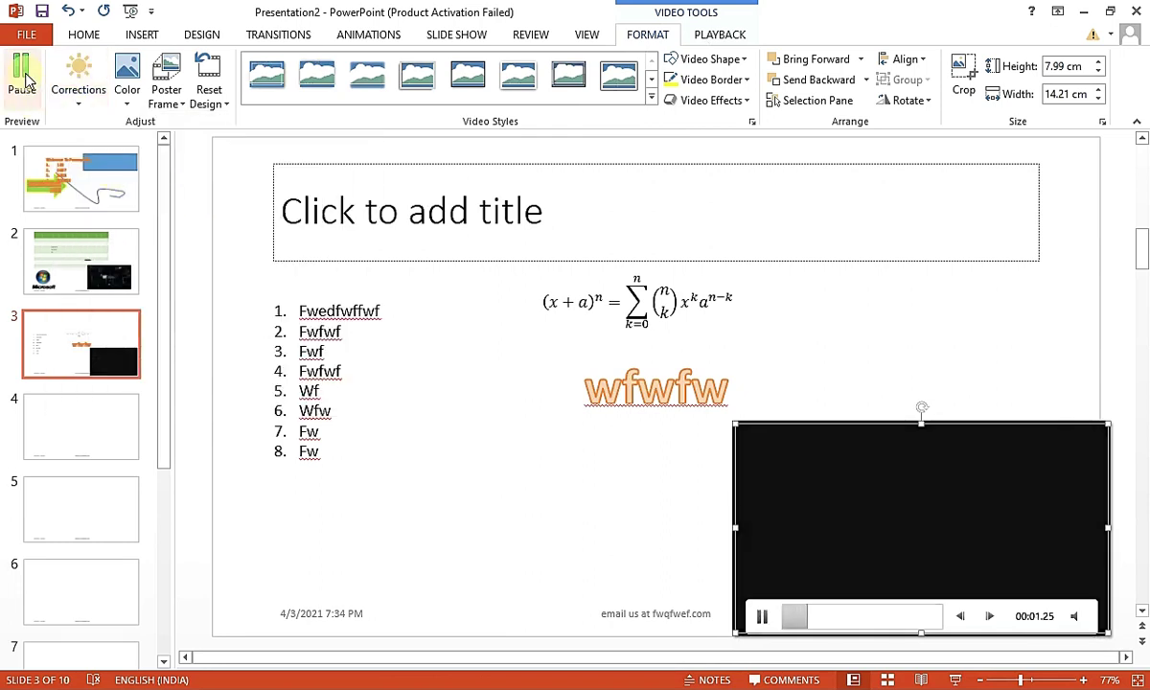
click(26, 83)
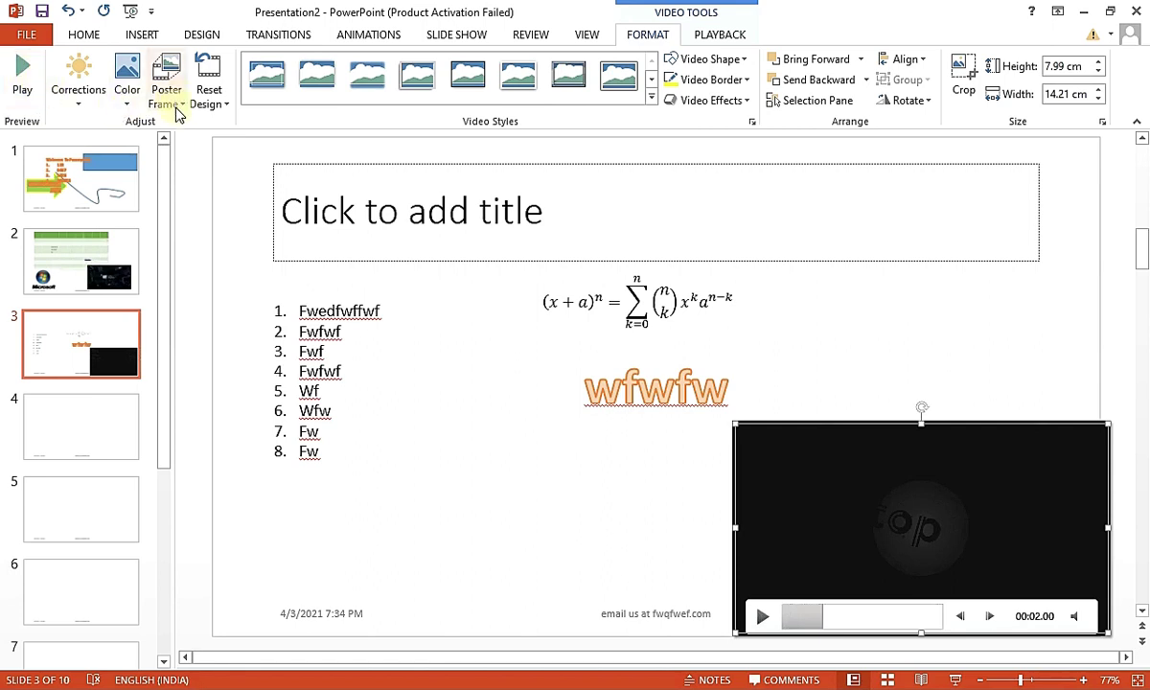
click(225, 105)
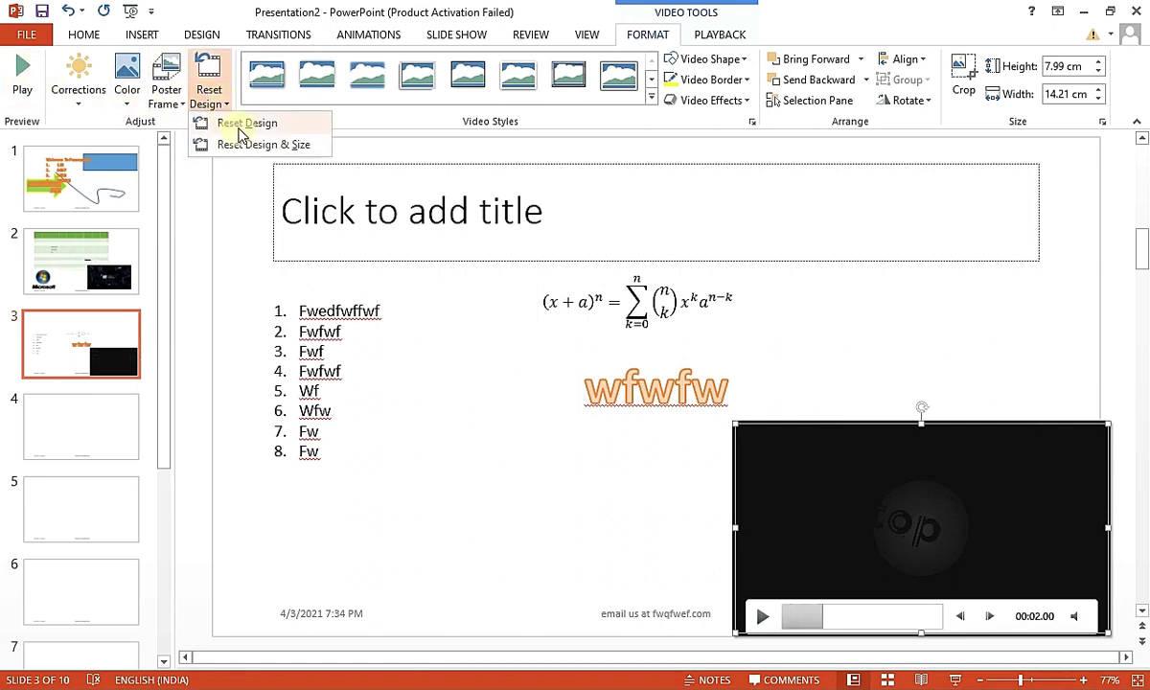
click(240, 123)
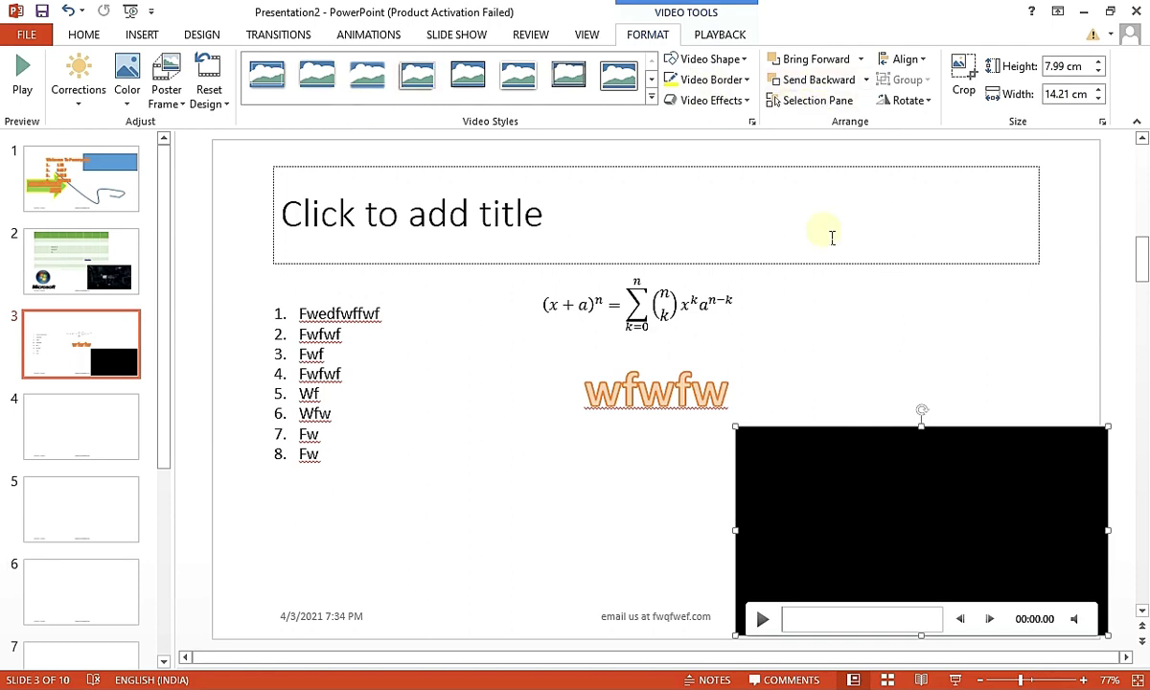
click(724, 33)
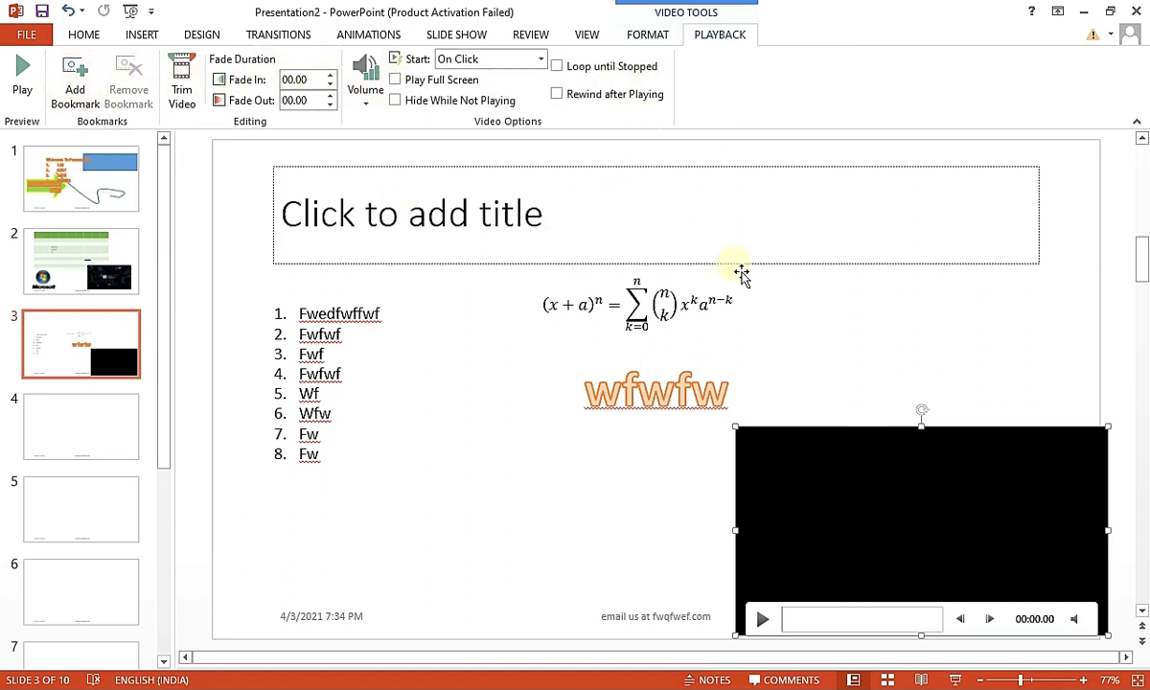
Record a roughly 5-second sound clip named 'wefwfwfw', insert it on slide 3, then jump to slide 1
click(560, 342)
click(144, 34)
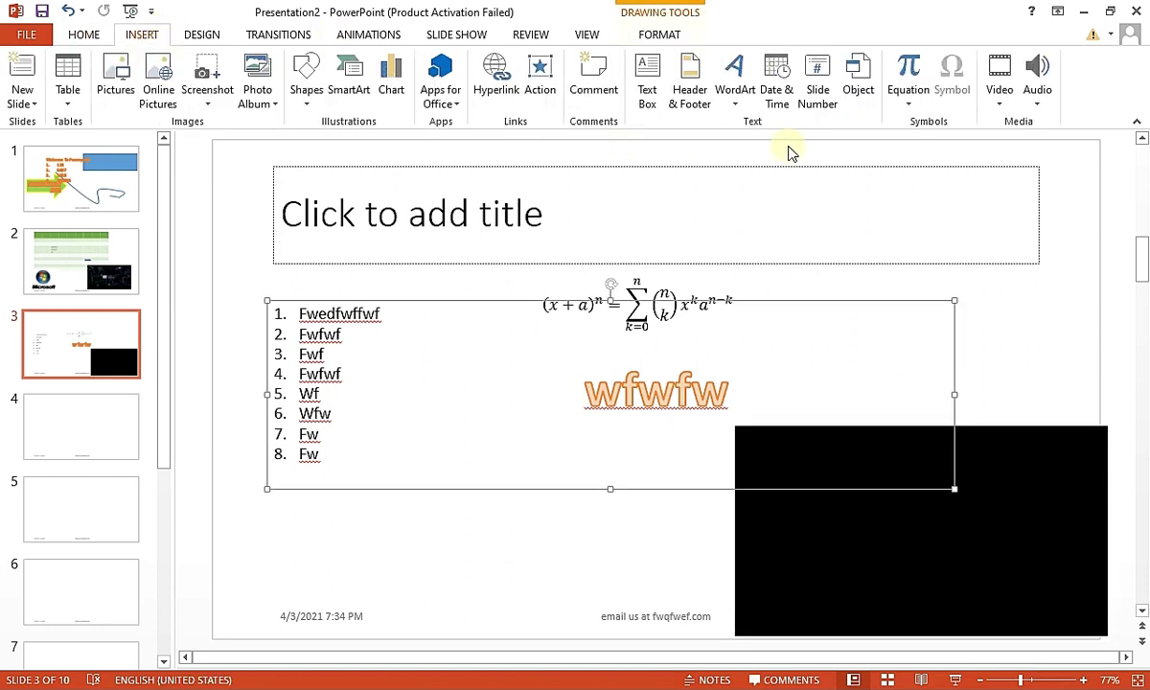
click(1038, 96)
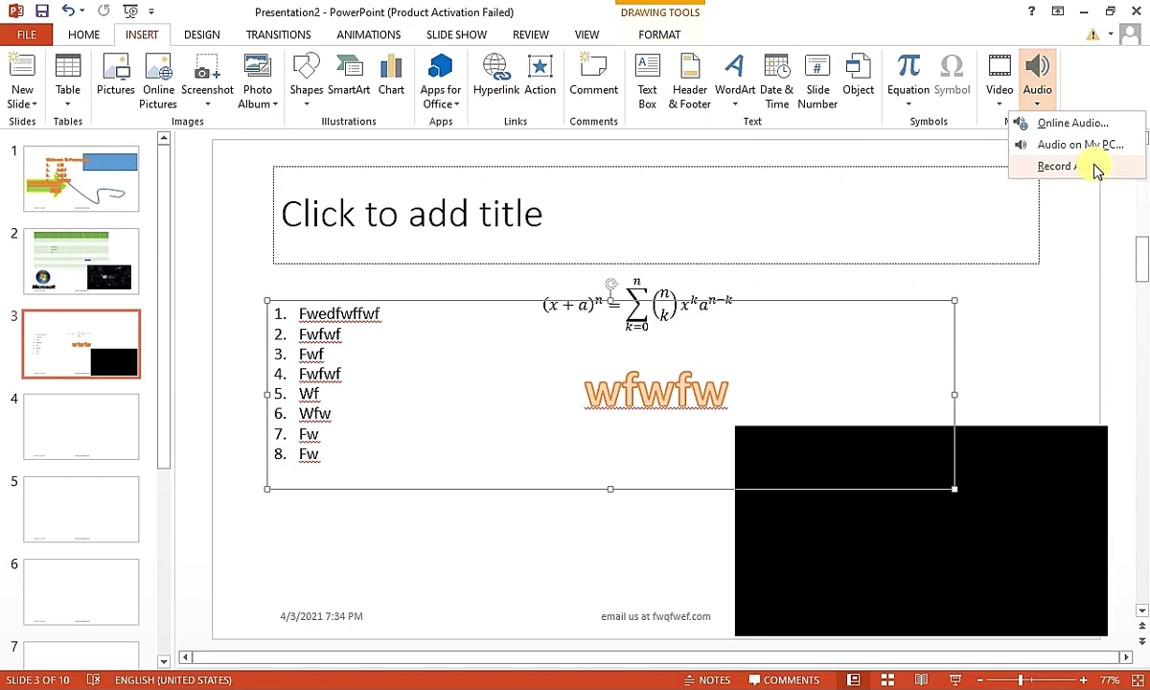
click(1097, 168)
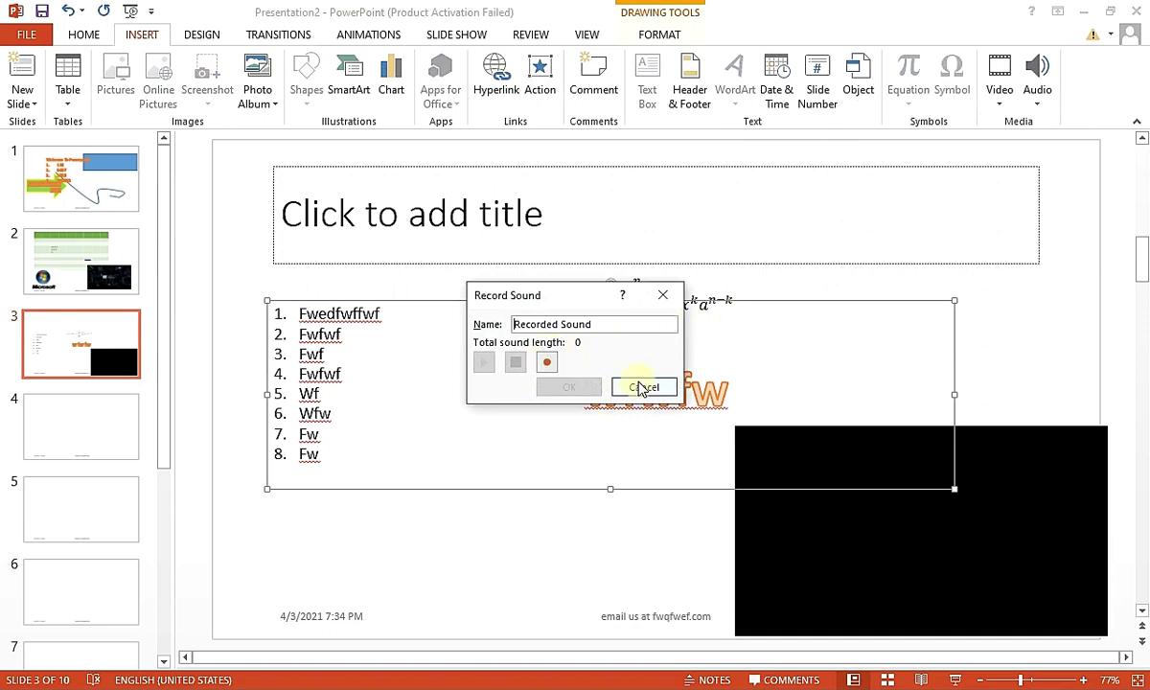
drag(623, 336, 532, 332)
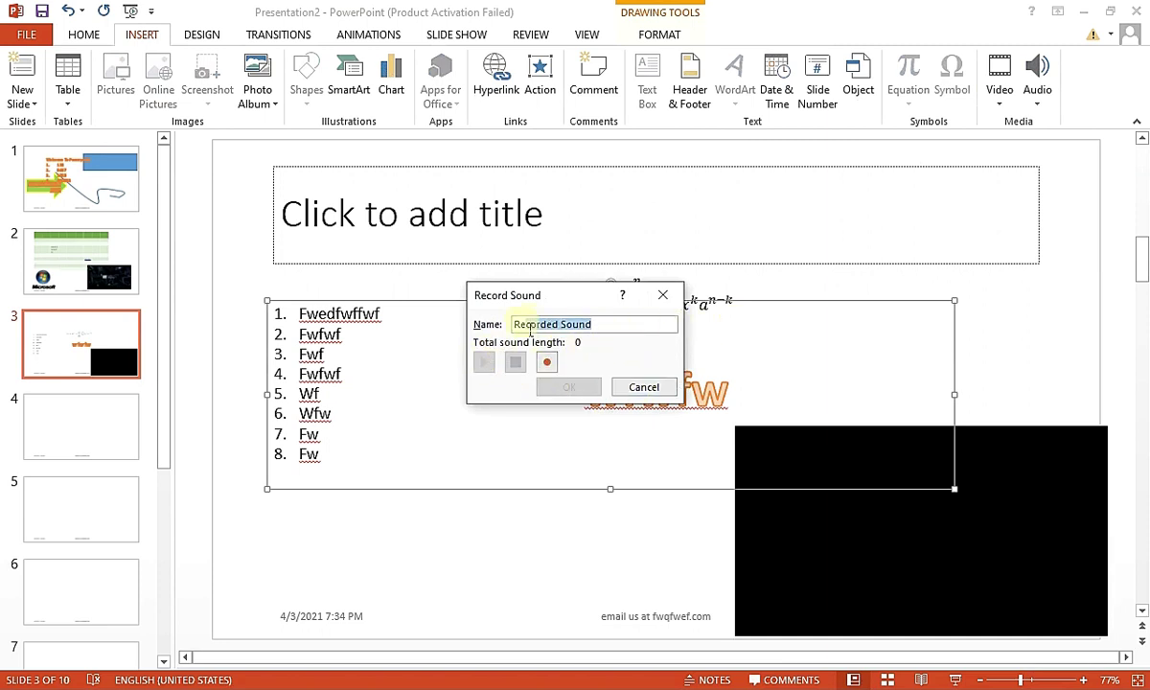
text(wefwfwfw)
click(548, 364)
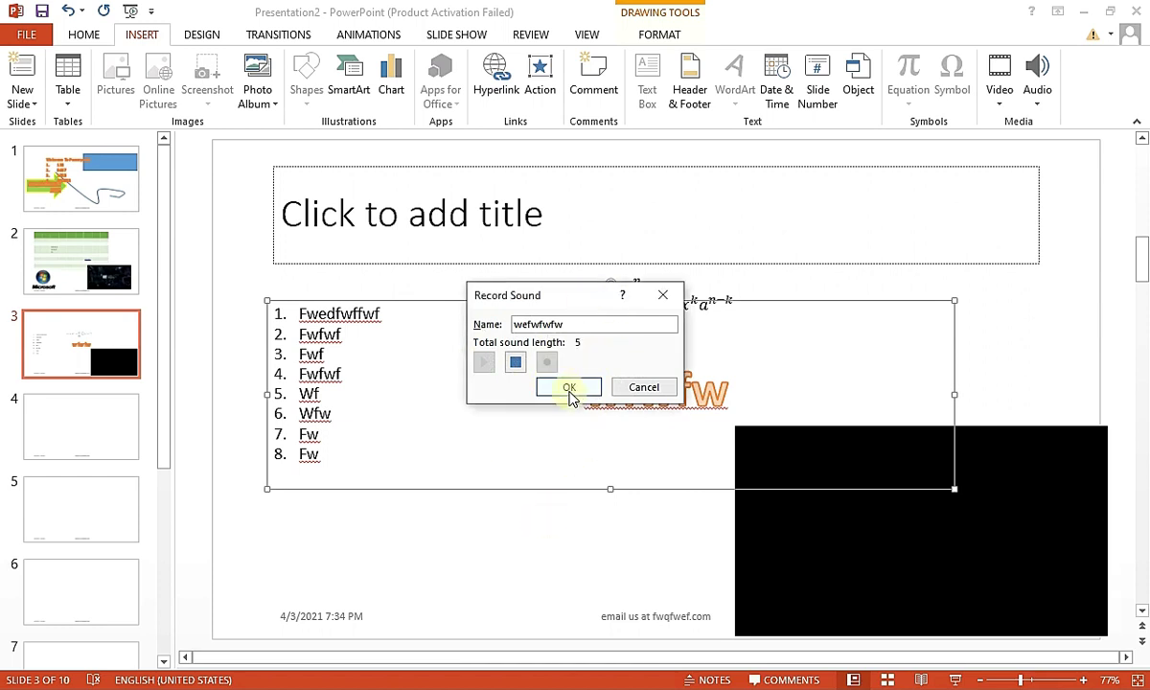
key(Return)
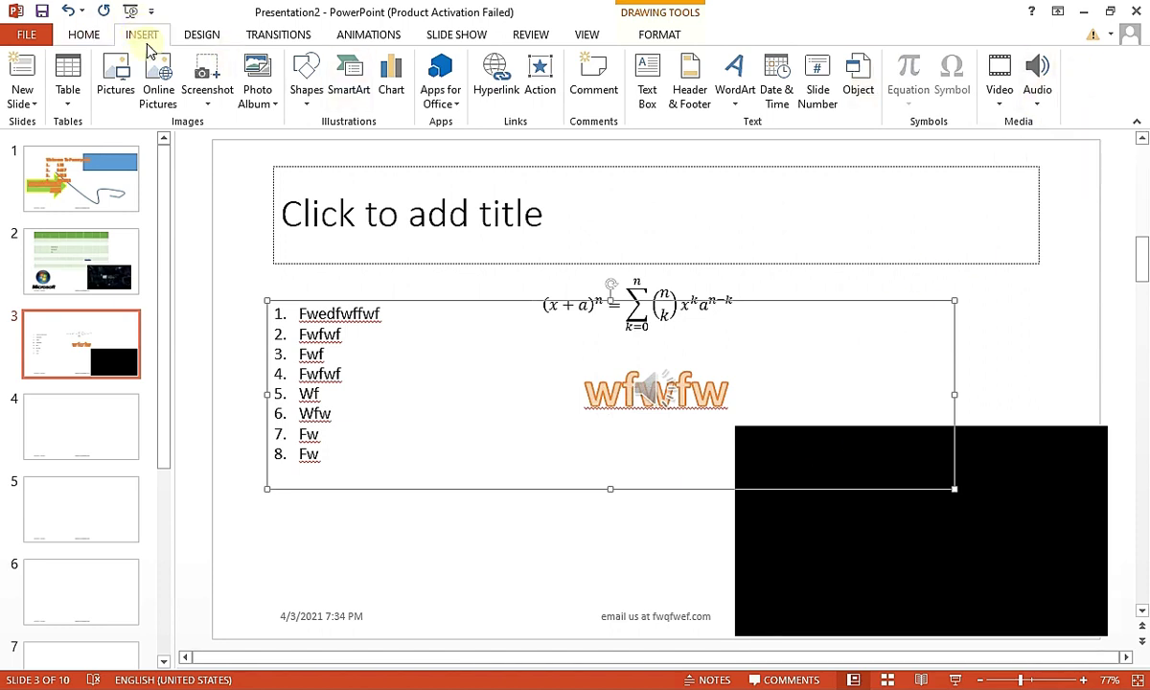
click(604, 519)
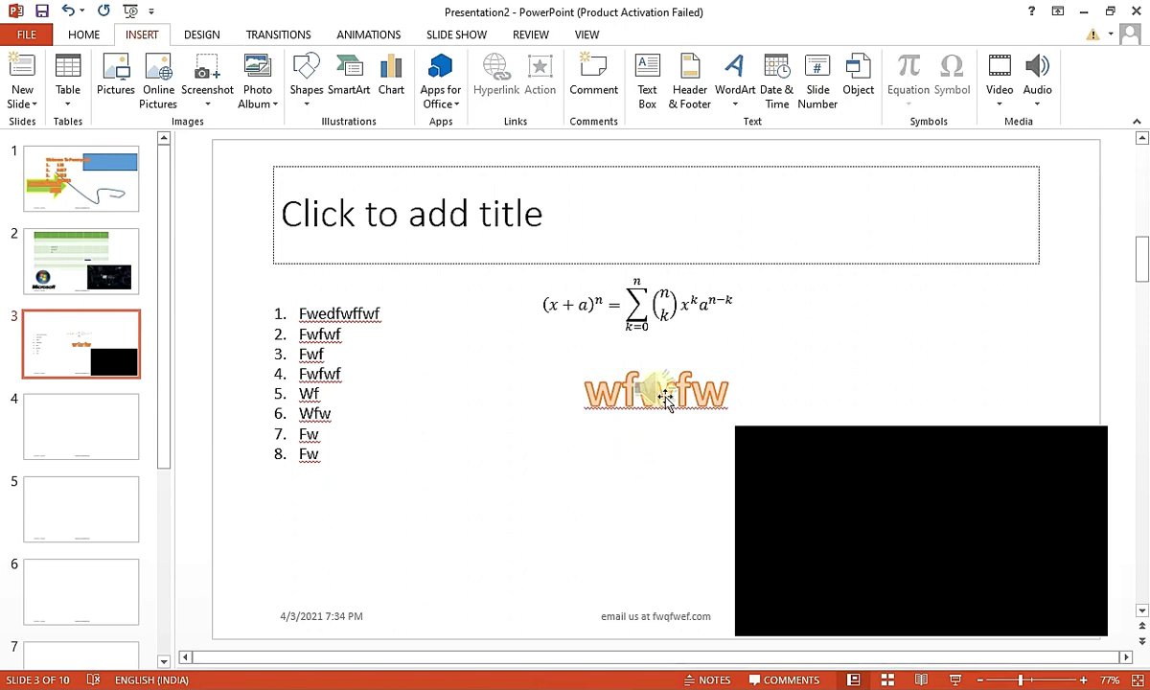
key(Home)
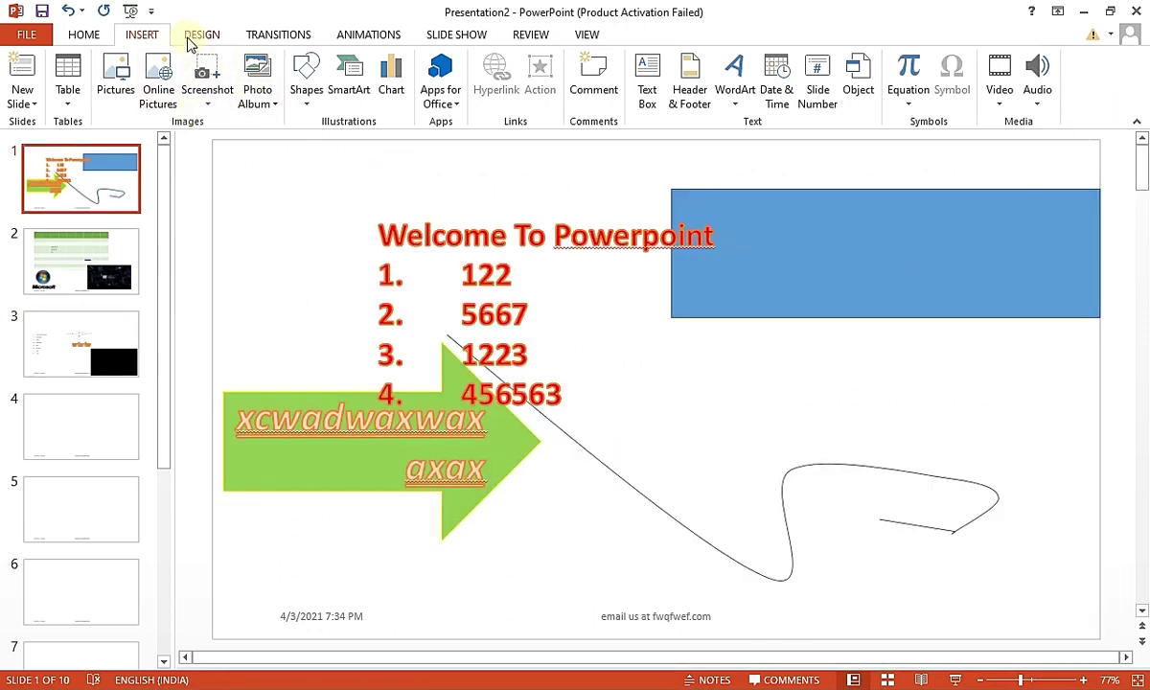
Try the teal Ion, purple and wood-textured themes on the deck
click(197, 35)
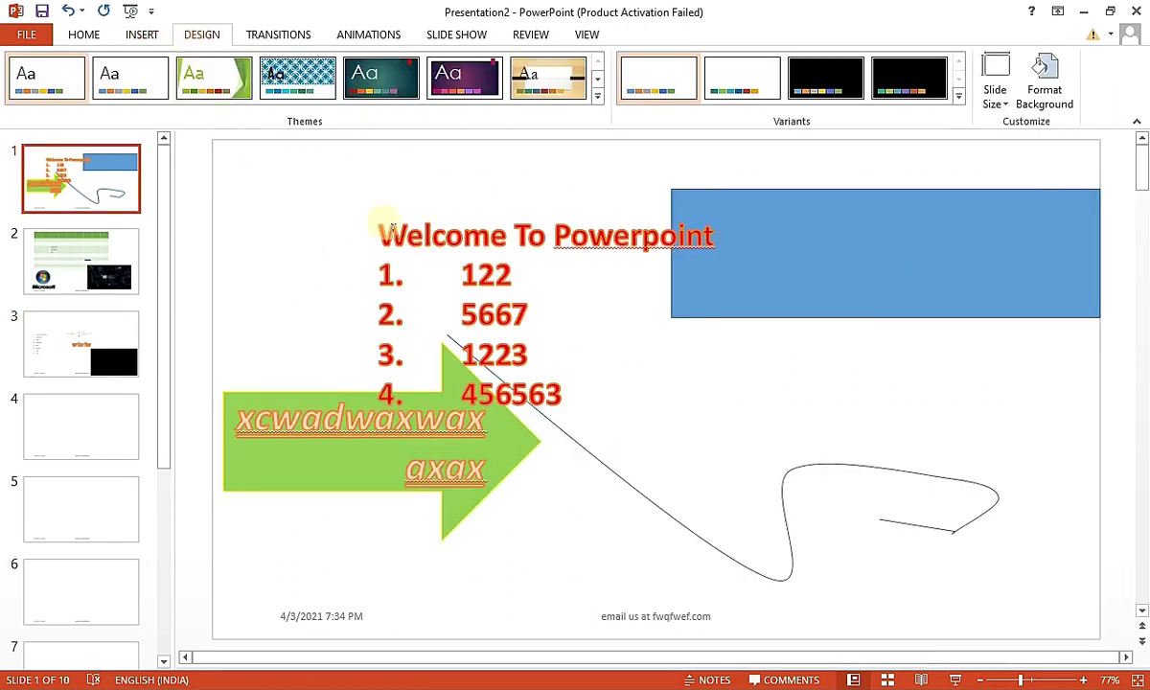
click(599, 99)
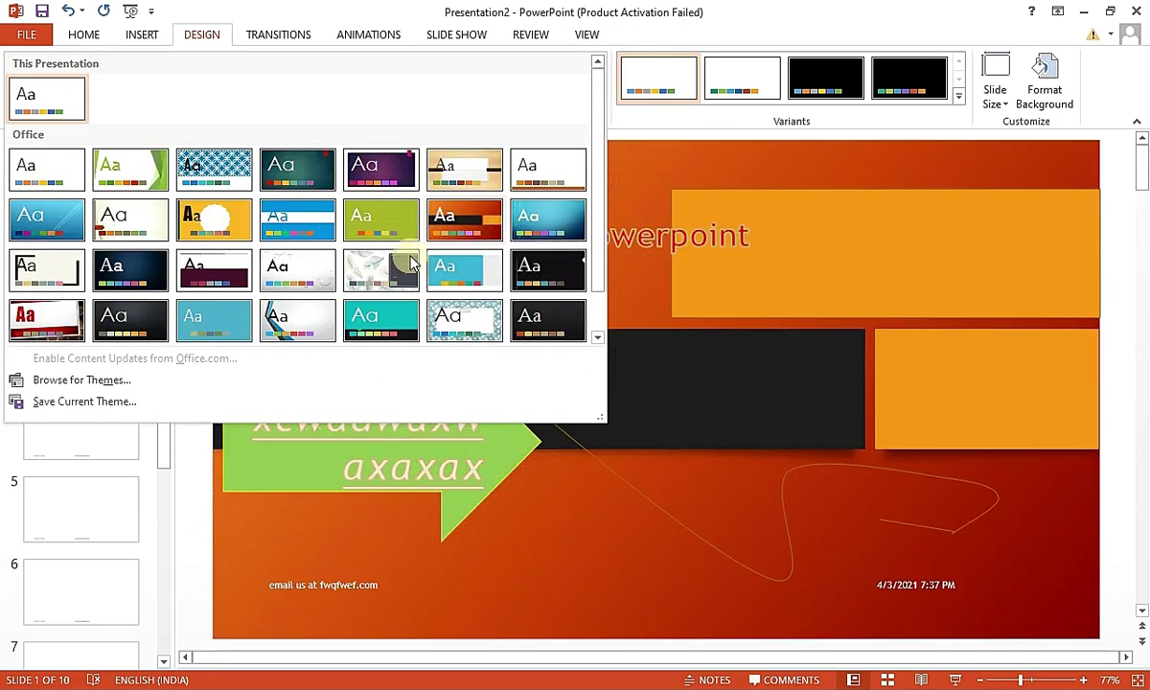
click(77, 475)
click(82, 533)
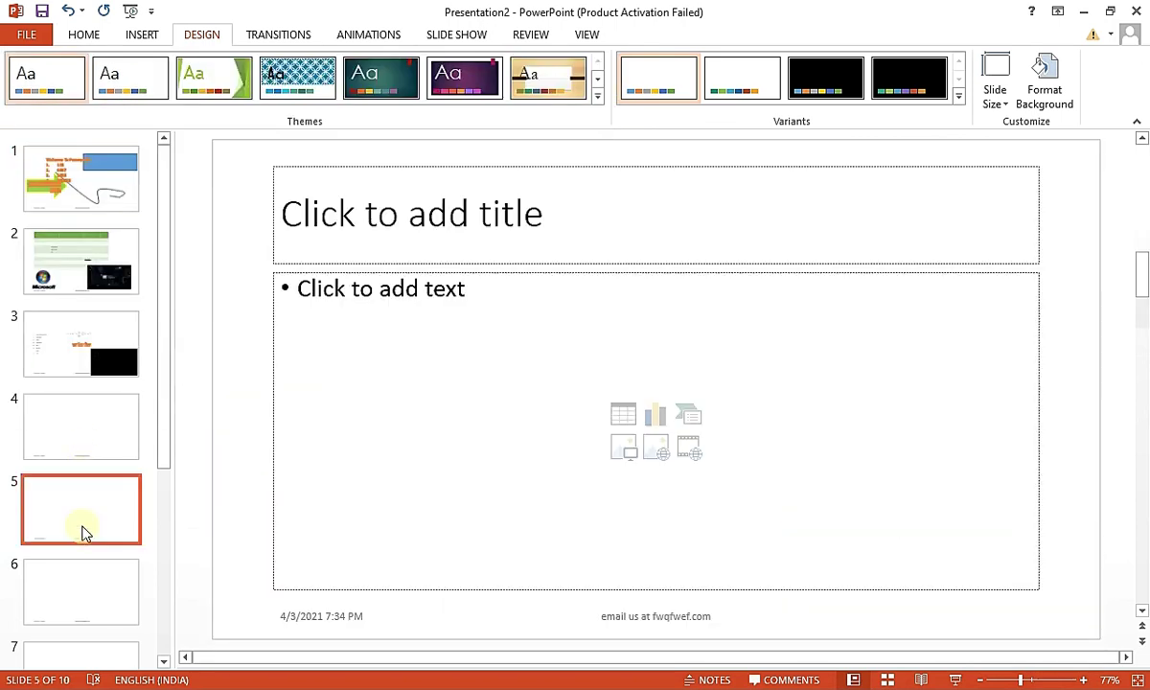
click(381, 79)
click(455, 85)
click(554, 87)
Apply the dark theme with the black side bar to all slides, then go to slide 4
click(598, 97)
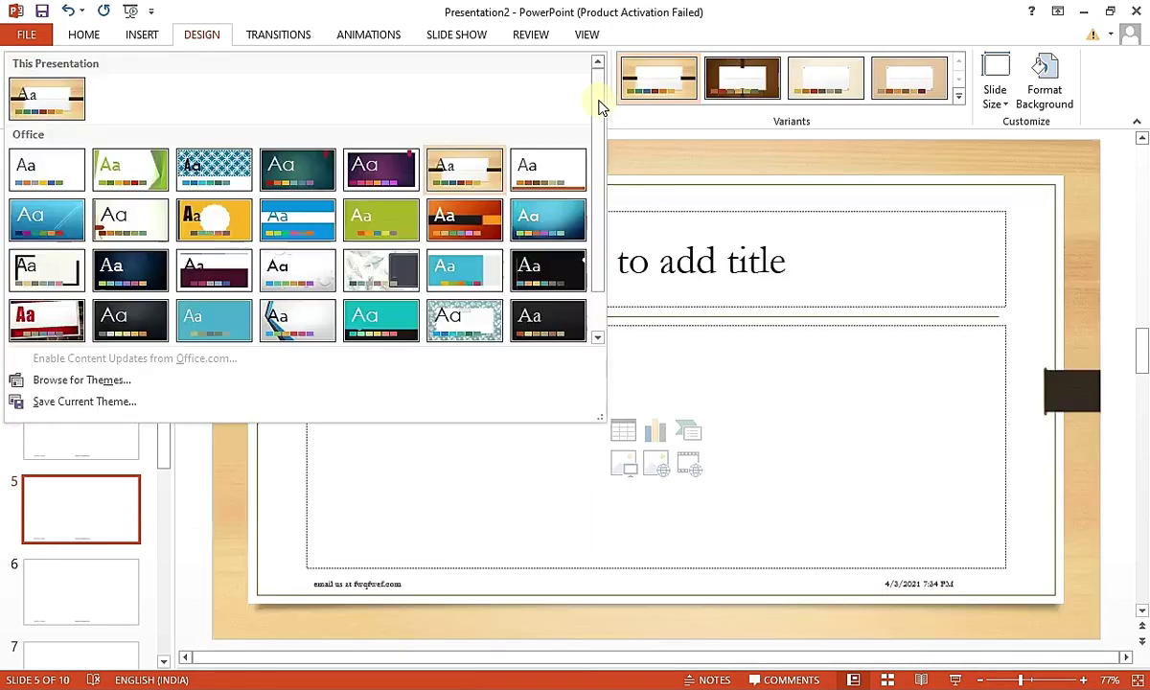
scroll(310, 352, down, 1)
click(179, 318)
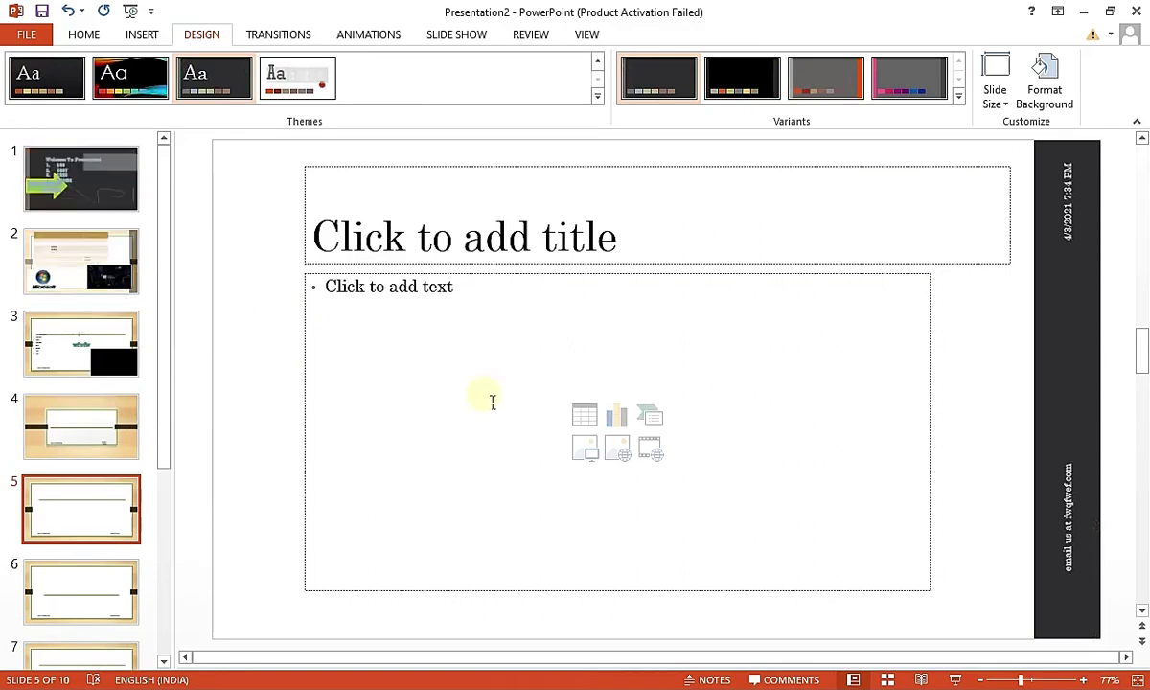
scroll(824, 356, up, 3)
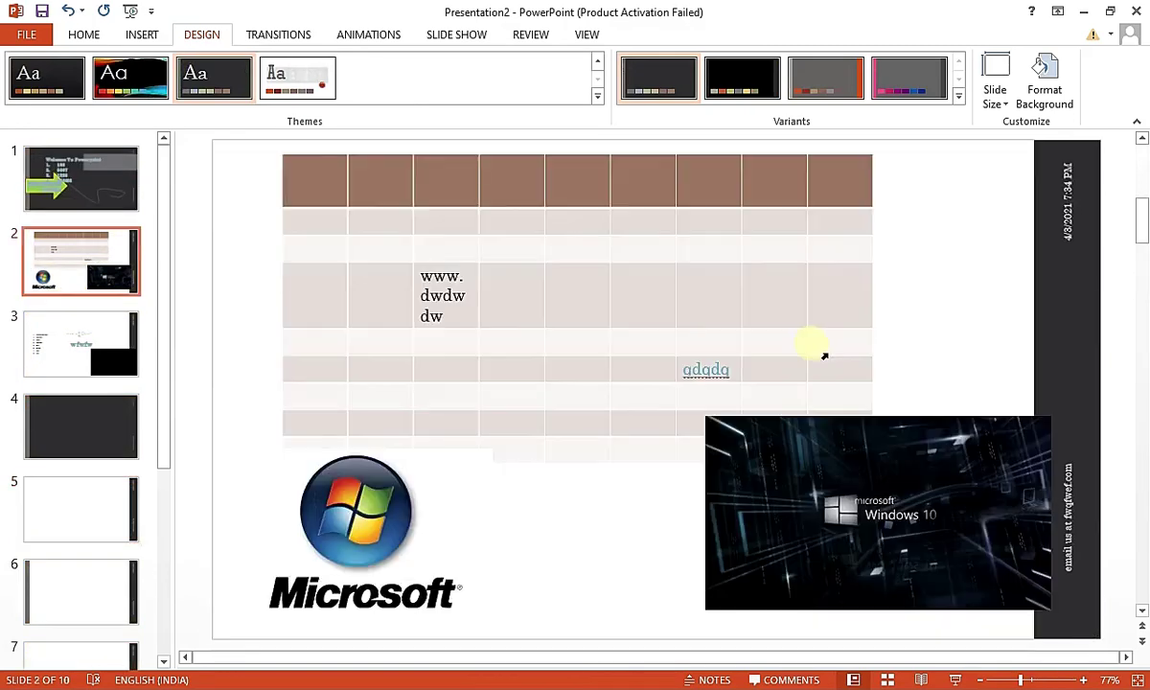
scroll(824, 356, down, 1)
click(55, 422)
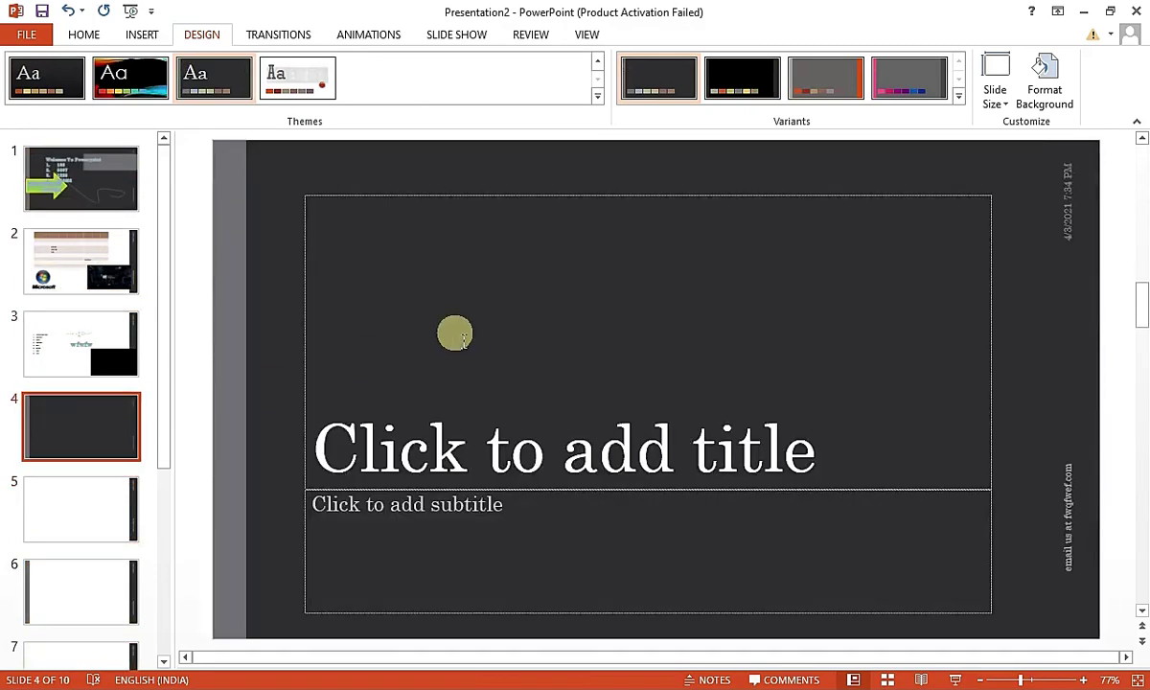
click(84, 35)
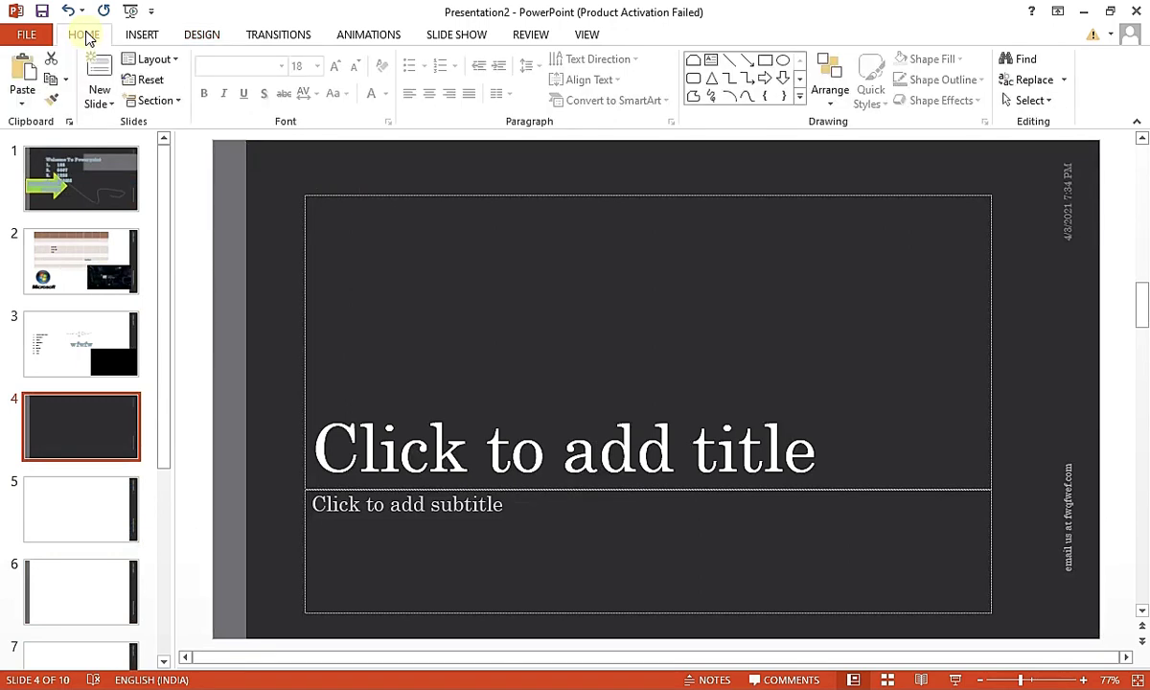
Give slide 4 the Two Content layout
click(152, 58)
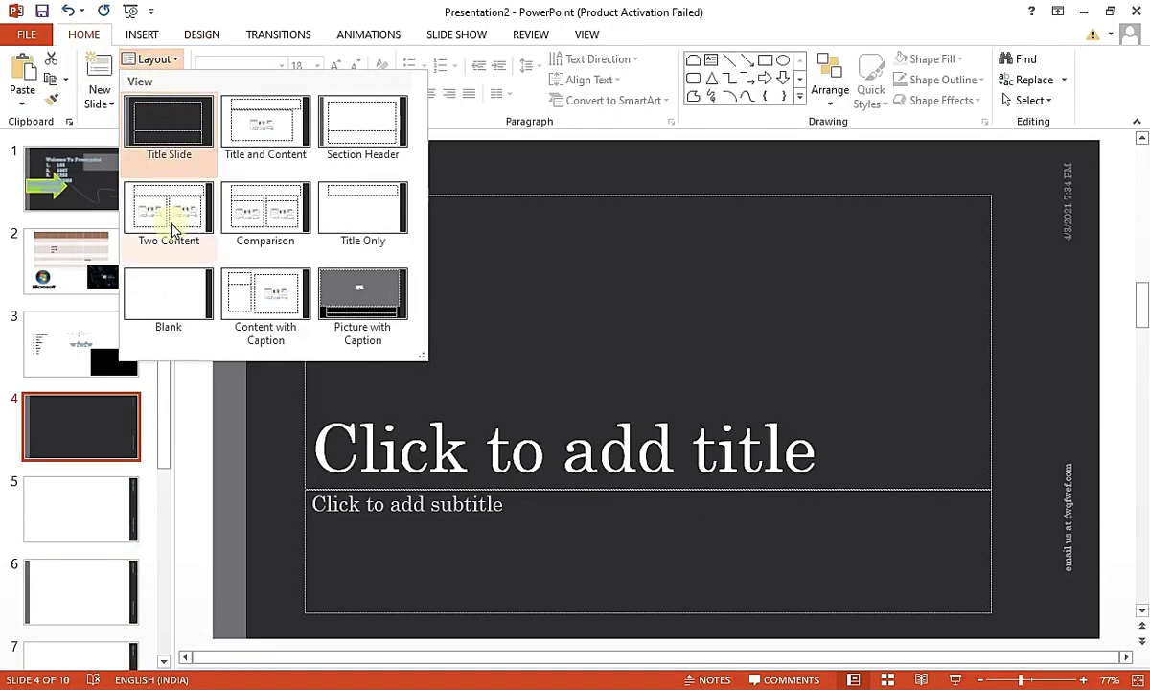
click(173, 230)
click(1065, 300)
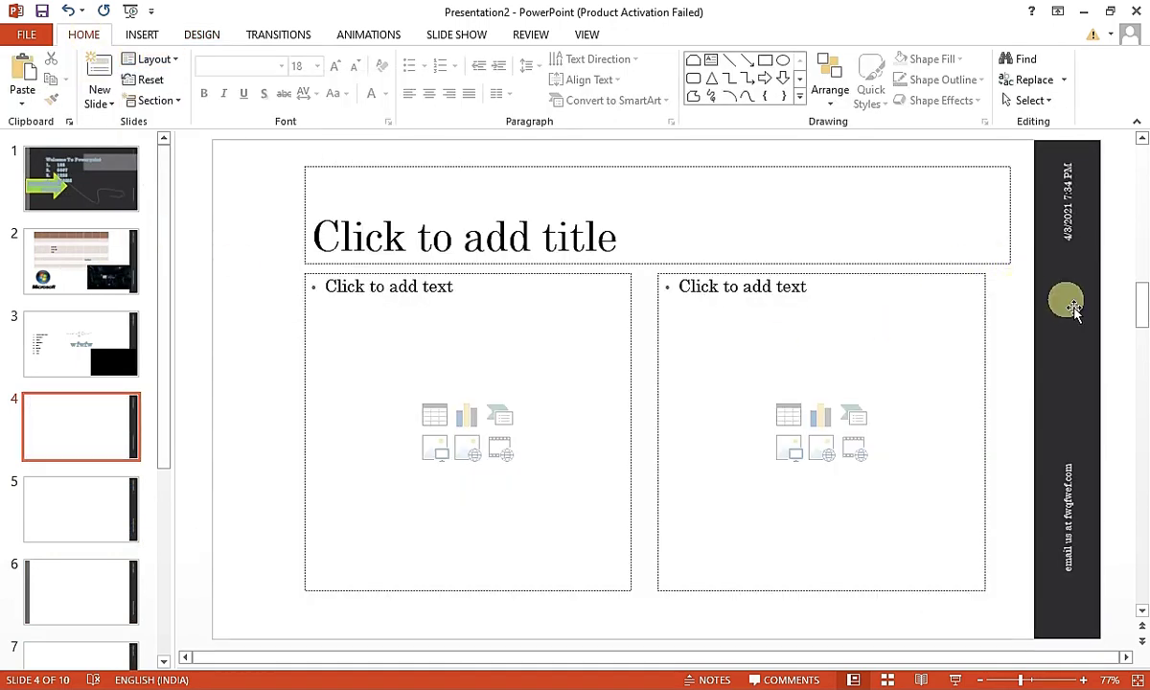
mouse_move(95, 501)
mouse_down()
mouse_move(105, 544)
mouse_move(162, 65)
mouse_up()
Start inserting Slides from Outline, cancel it, and return to slide 3
click(105, 106)
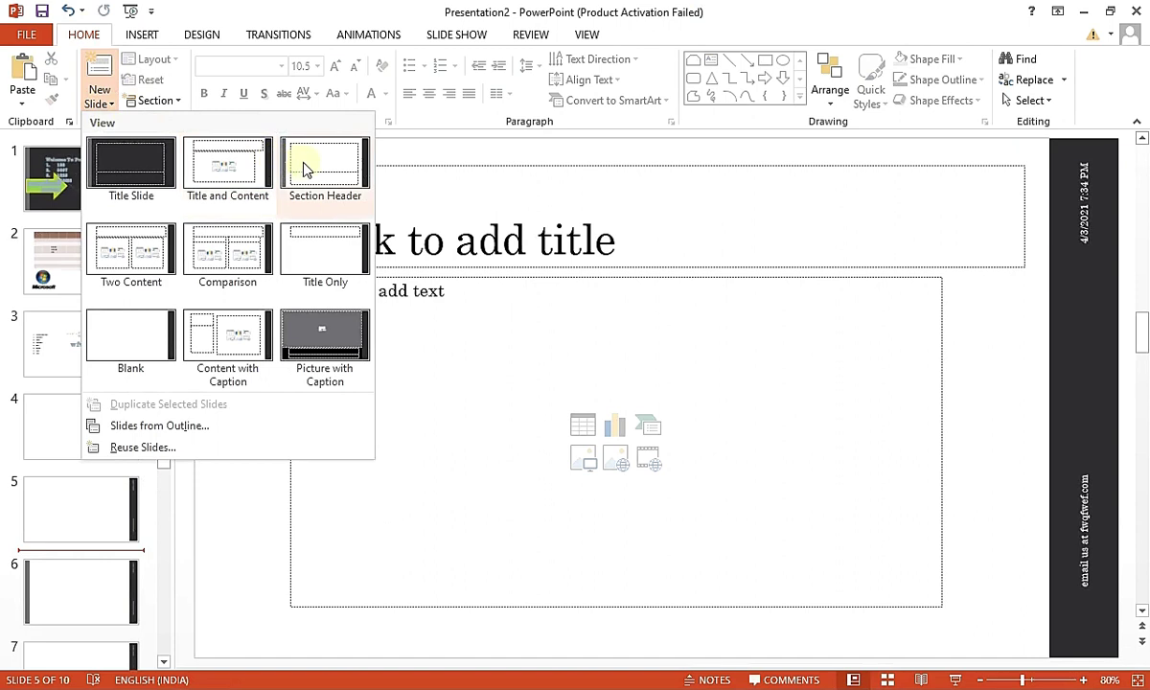
click(273, 429)
click(513, 403)
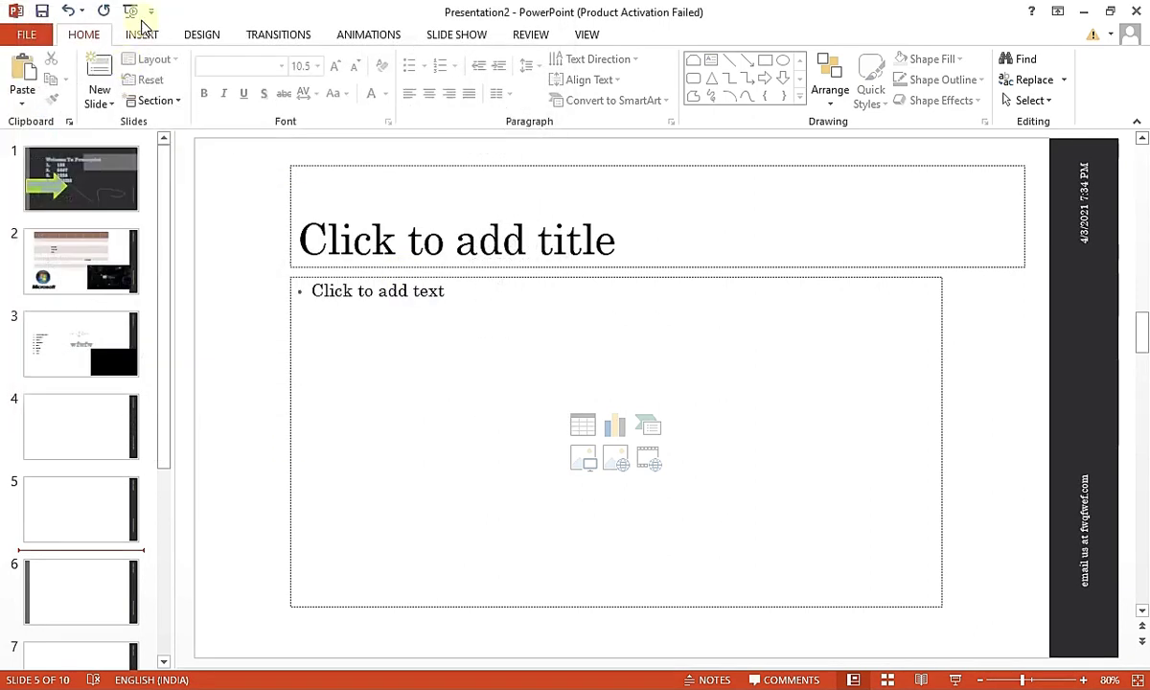
click(149, 34)
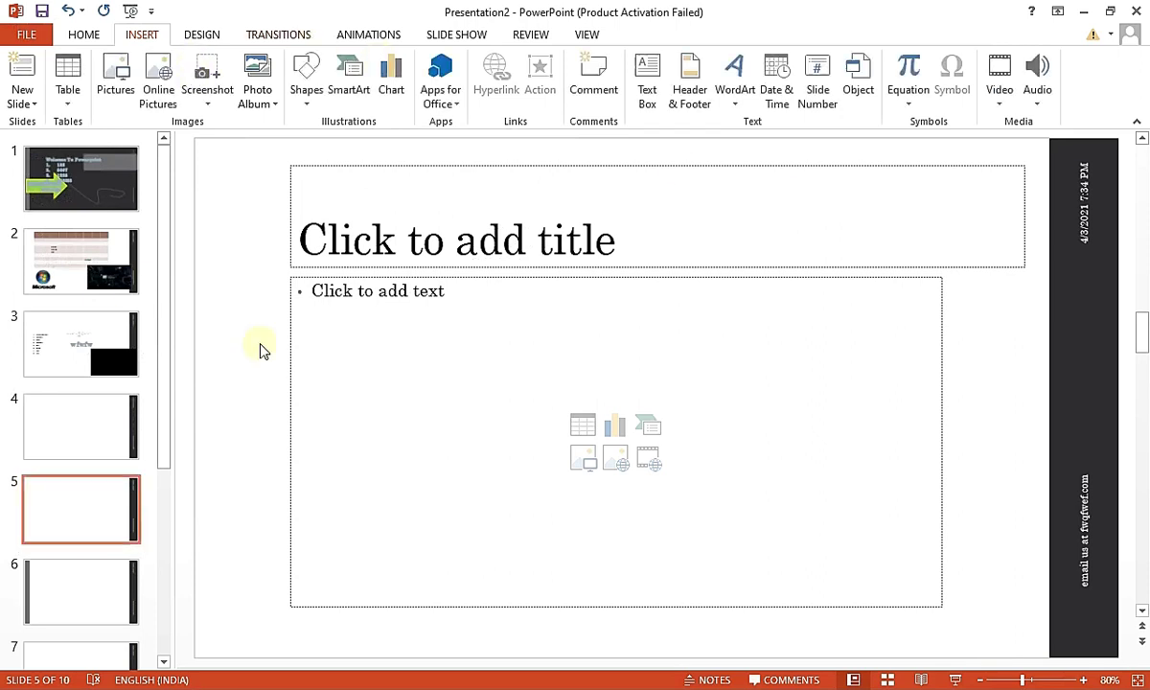
click(84, 428)
click(98, 336)
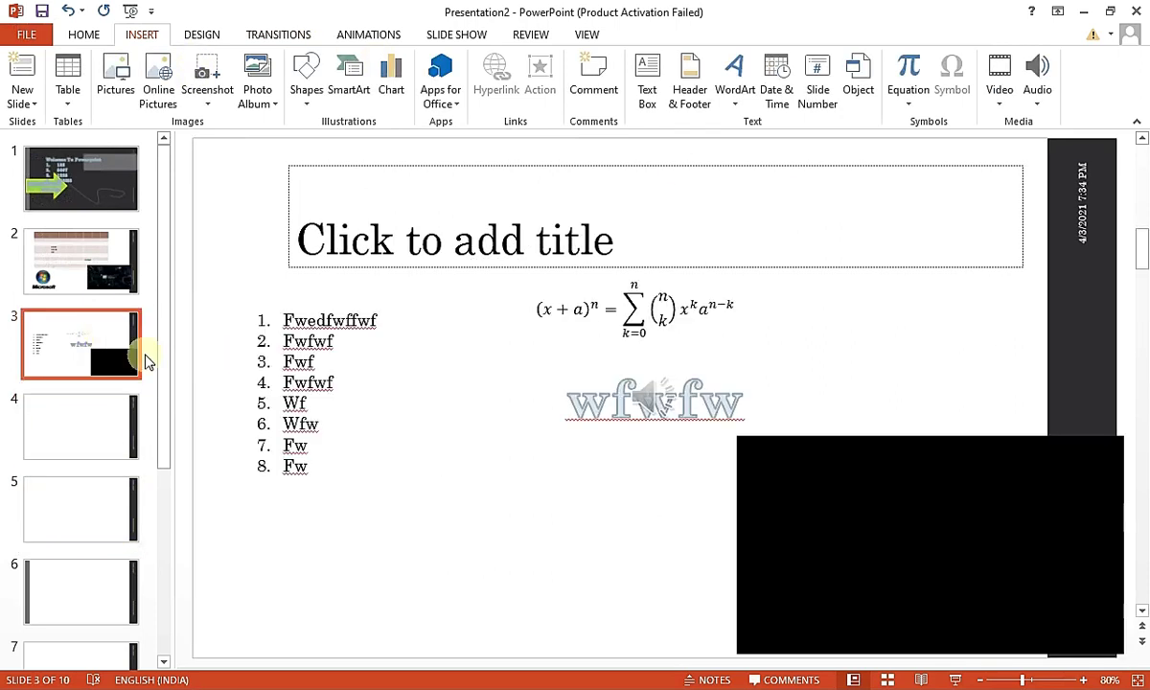
Browse the Themes gallery and Slide Size menu without changes, then open Format Background for slide 3
click(201, 36)
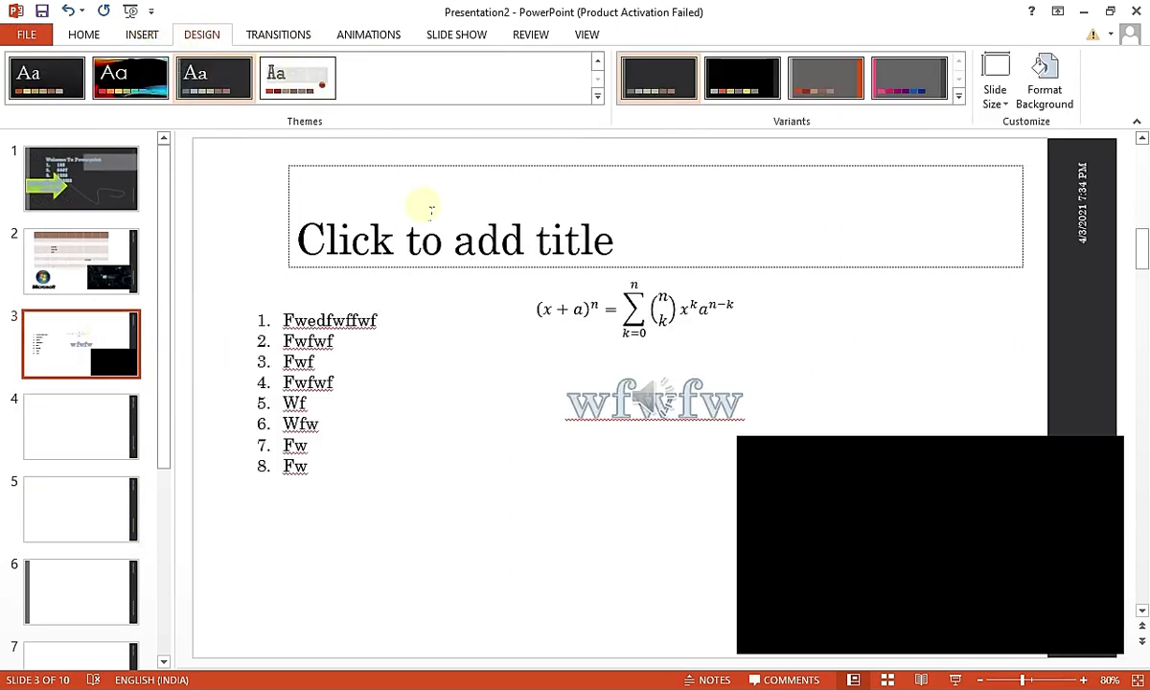
click(598, 98)
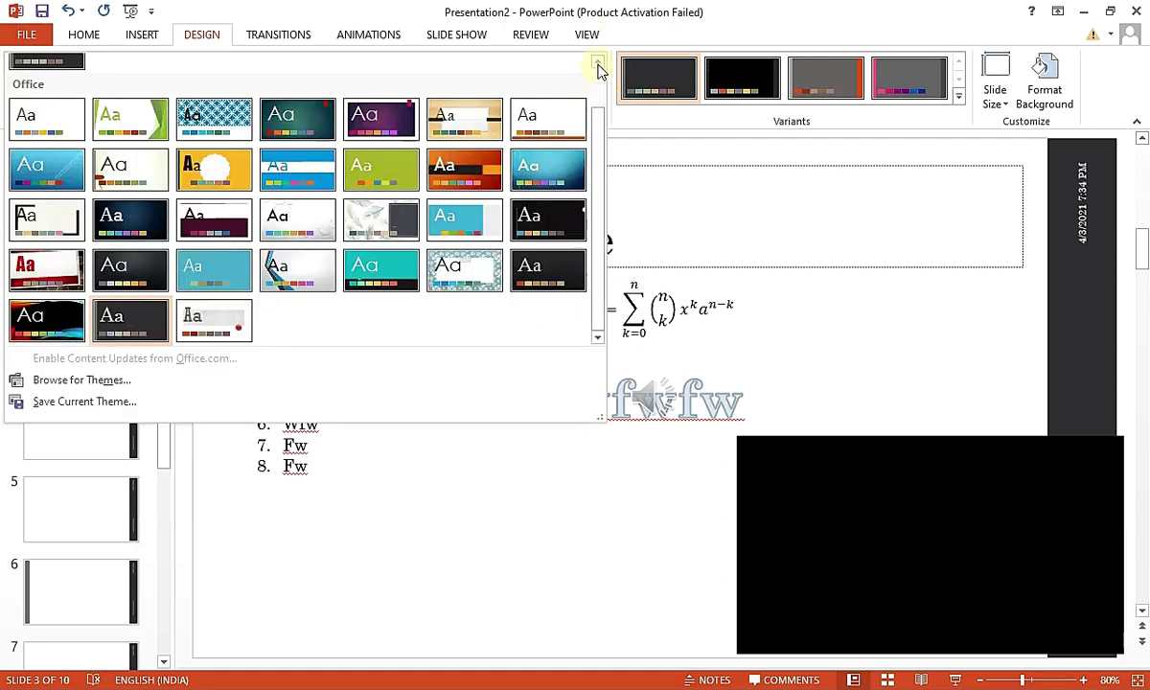
click(598, 64)
click(745, 171)
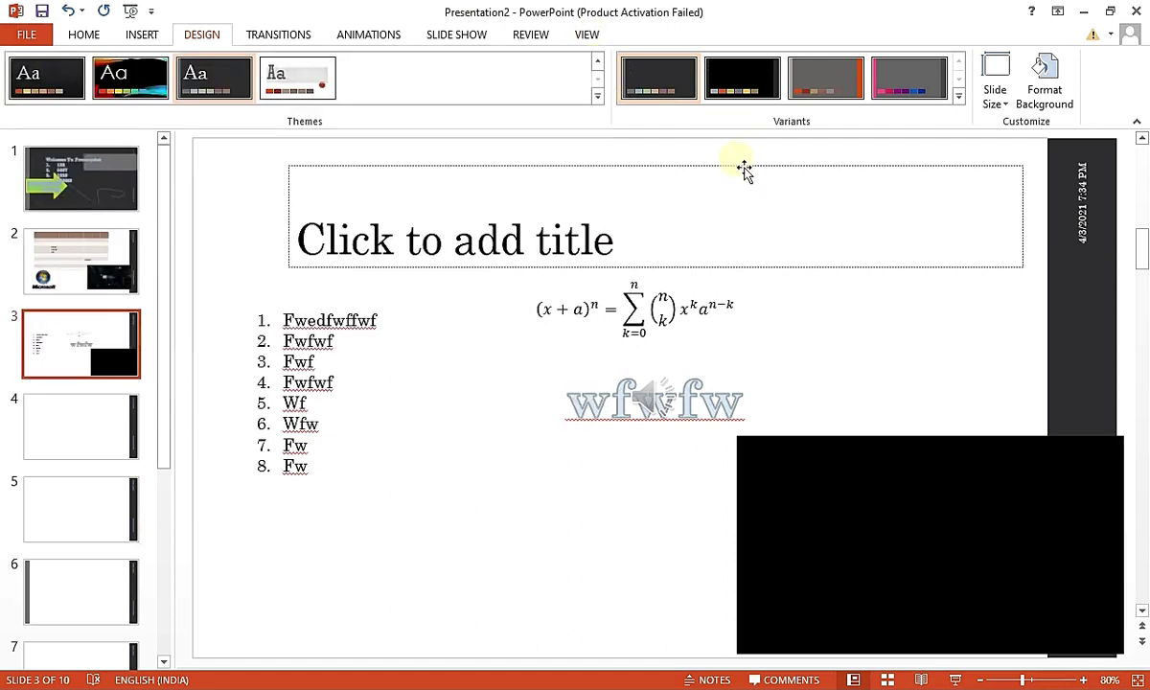
click(1013, 107)
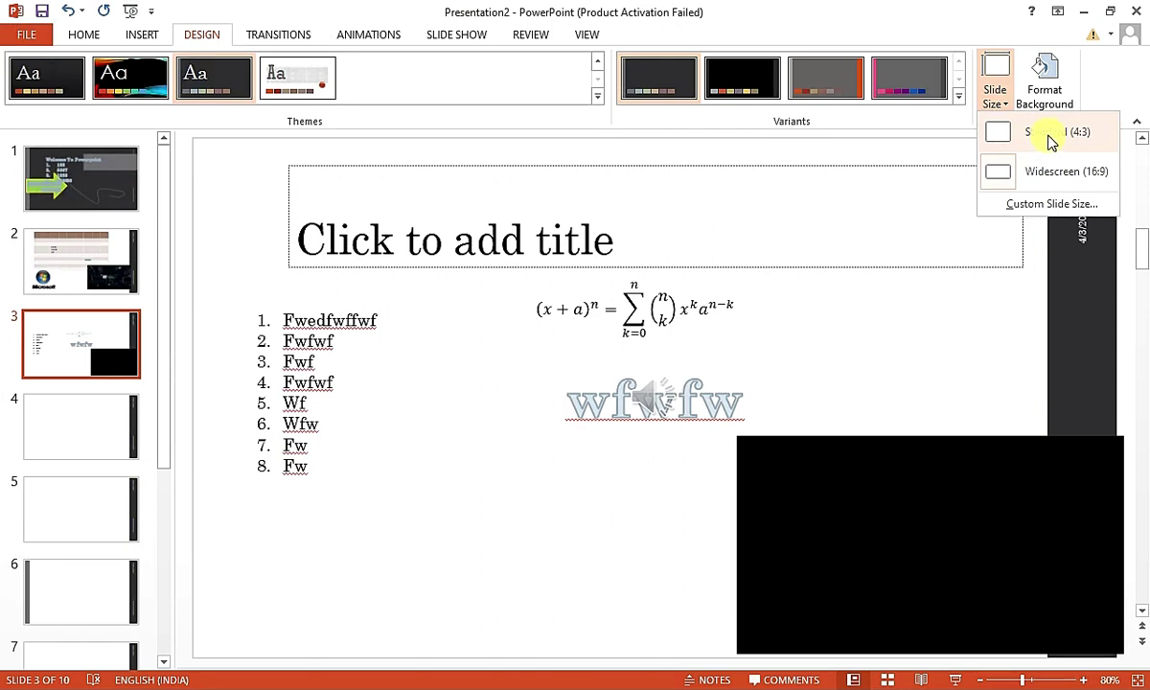
click(1051, 79)
click(1043, 82)
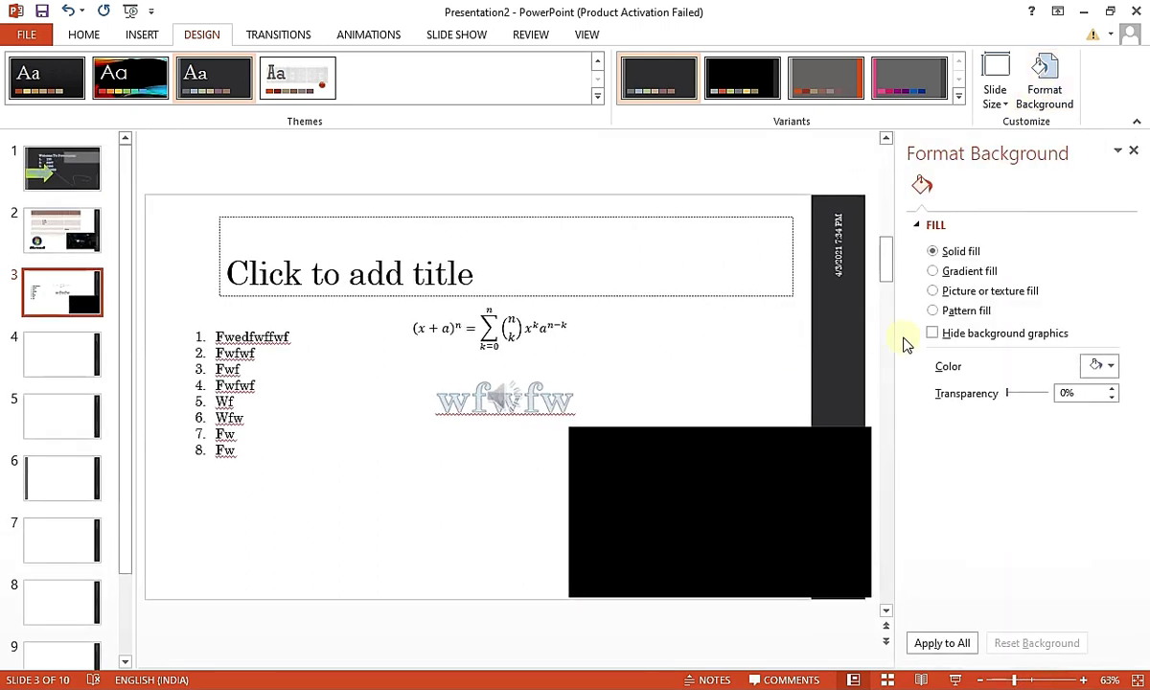
Give slide 3's background a fine dotted black-and-white pattern fill, then go to slide 4
click(935, 293)
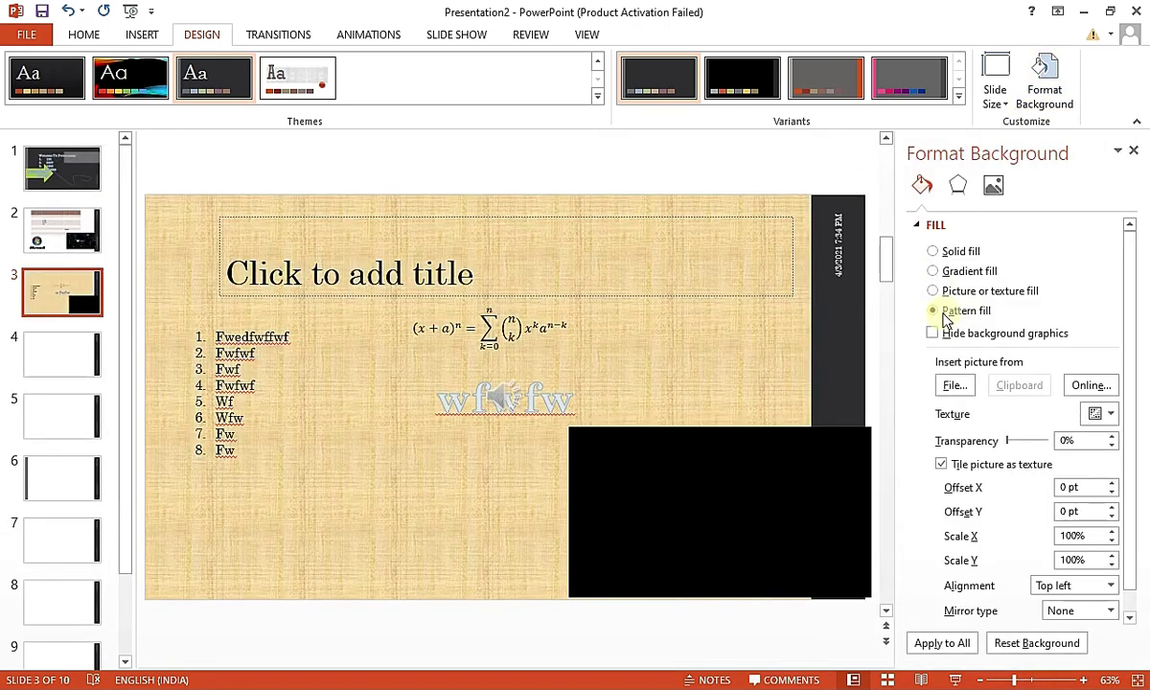
click(934, 311)
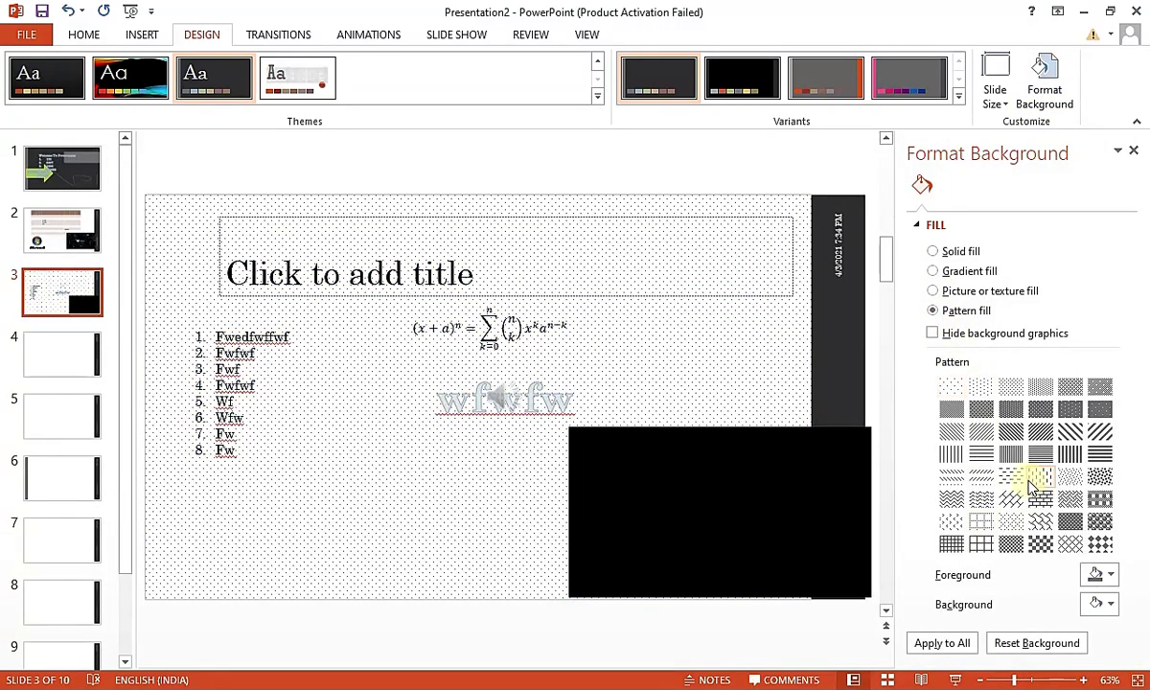
click(1041, 477)
click(1047, 500)
click(1071, 520)
click(1101, 501)
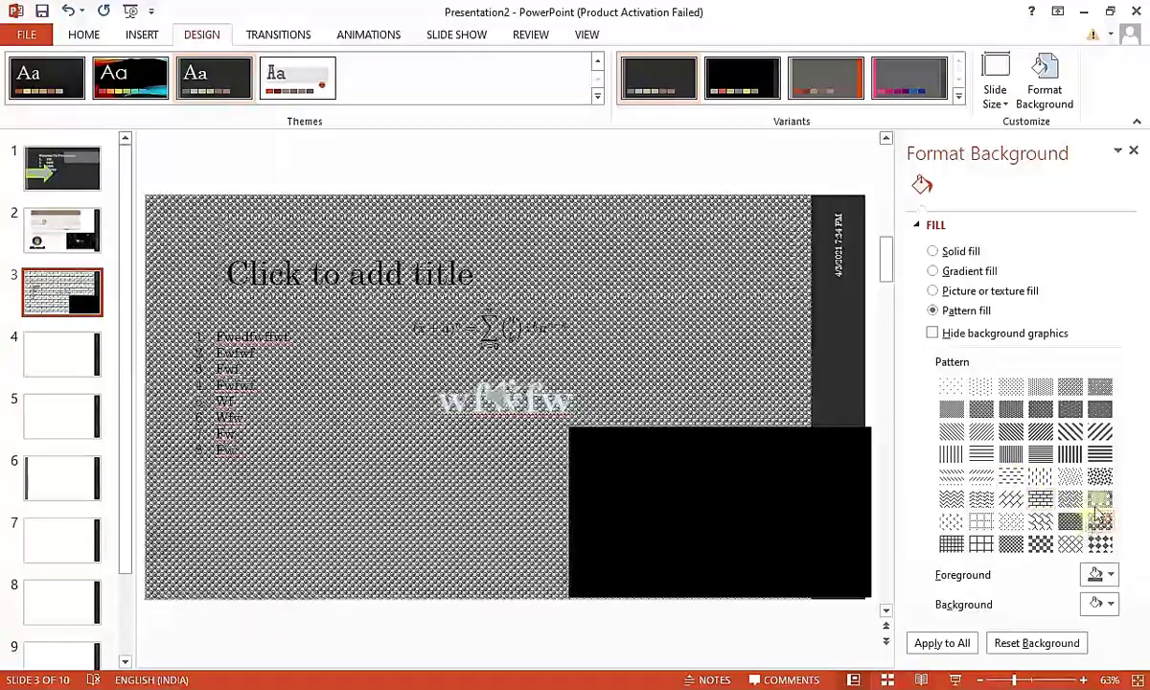
click(1071, 387)
click(1133, 151)
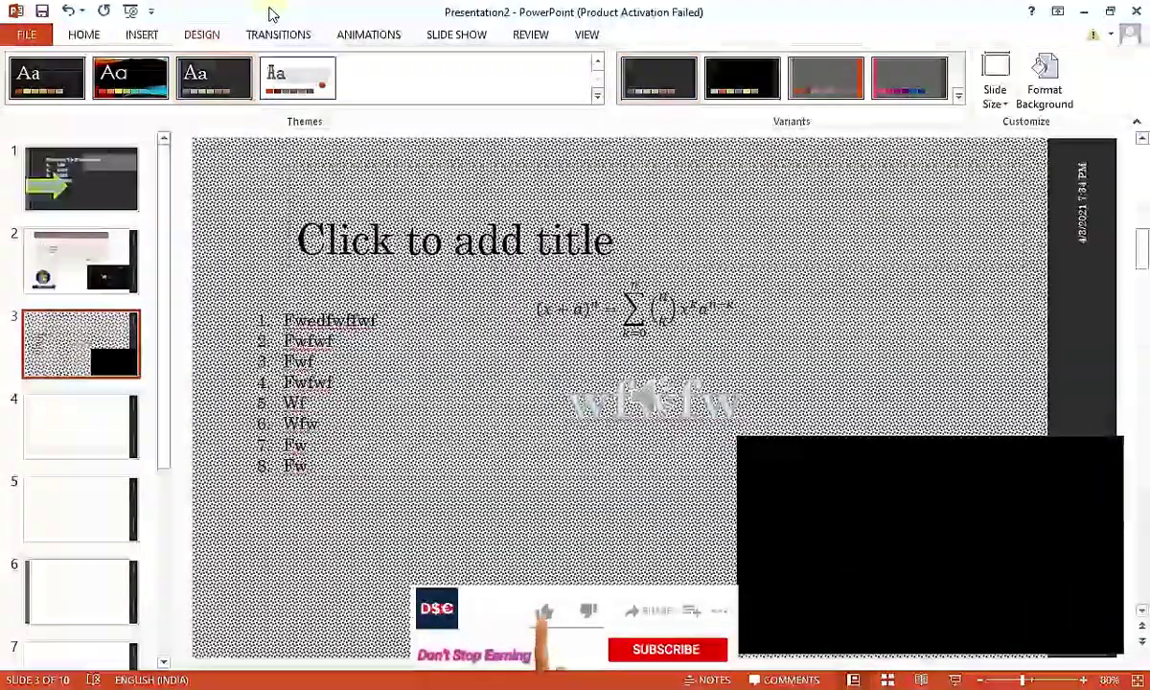
click(60, 448)
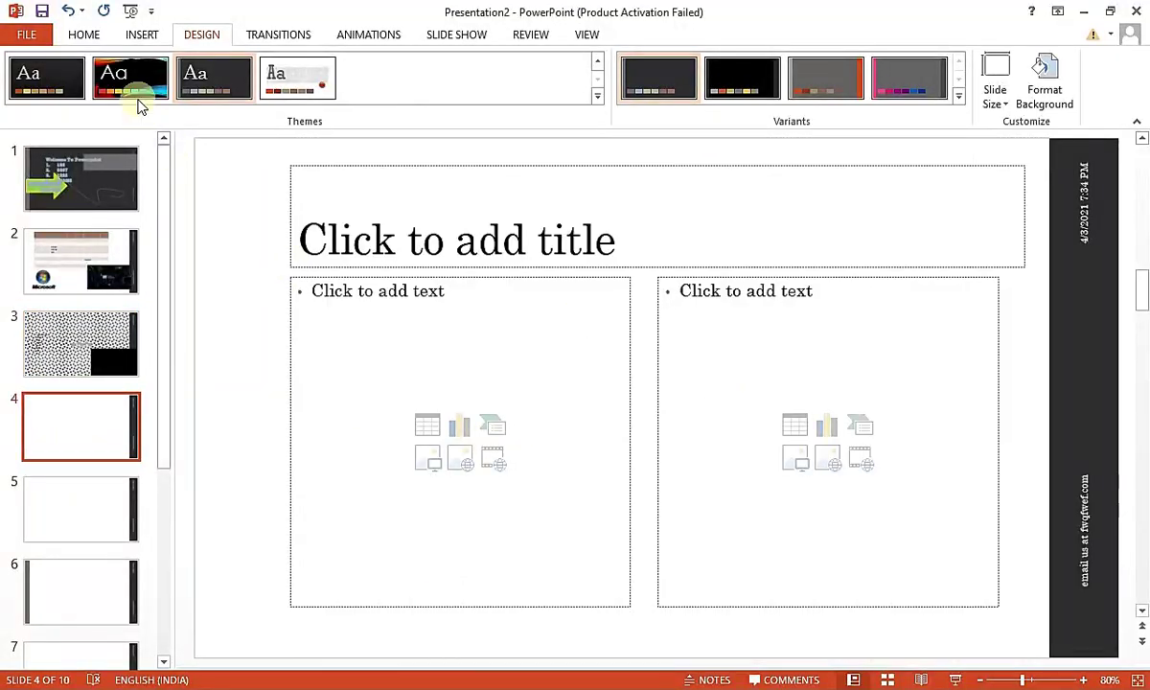
Switch slide 4 to the Blank layout with no placeholders, then return to slide 1
click(93, 35)
click(153, 60)
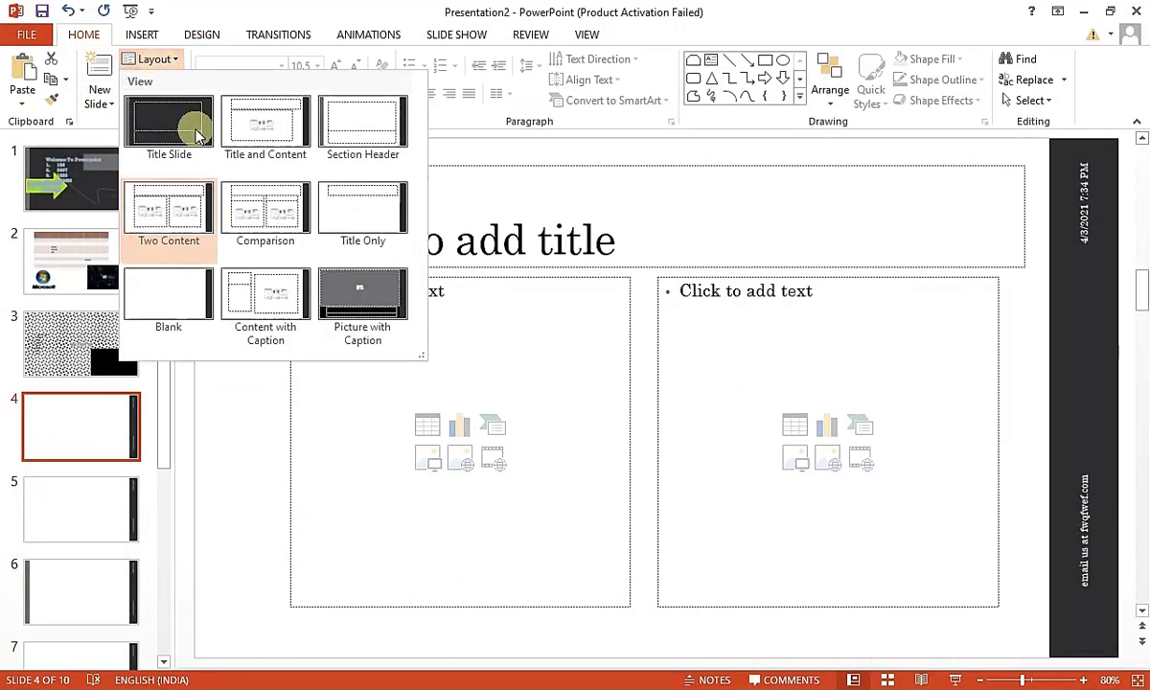
click(170, 295)
click(606, 360)
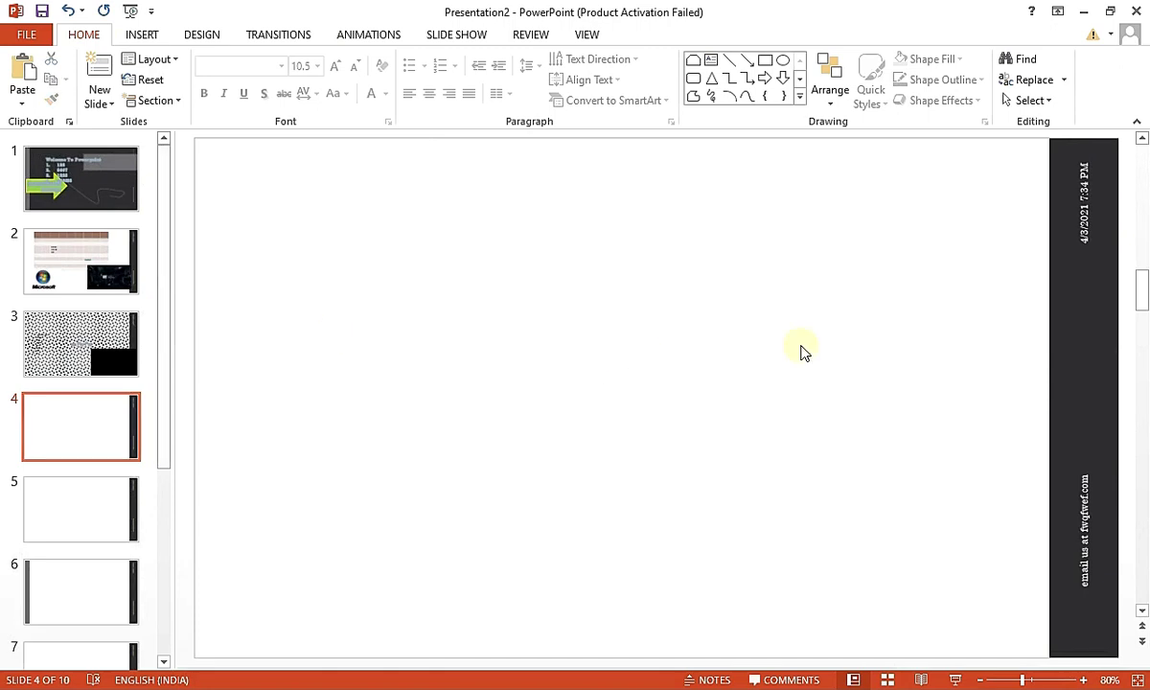
click(91, 179)
click(141, 38)
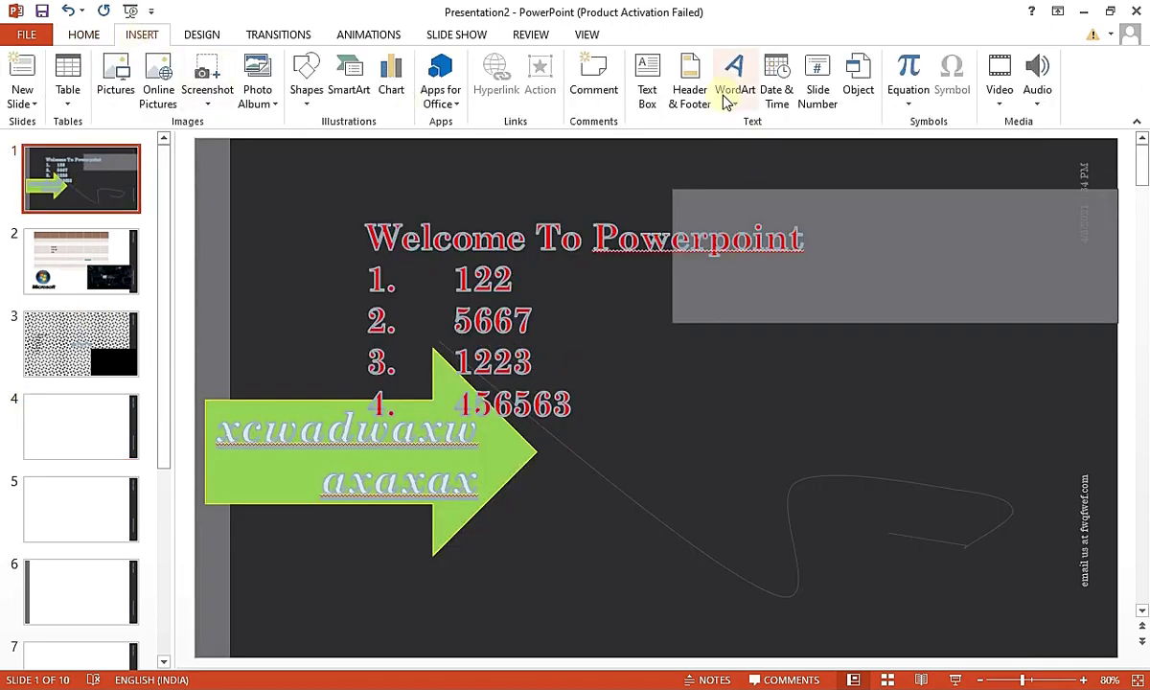
Turn off the date and time and the footer on all slides via Header & Footer
click(692, 96)
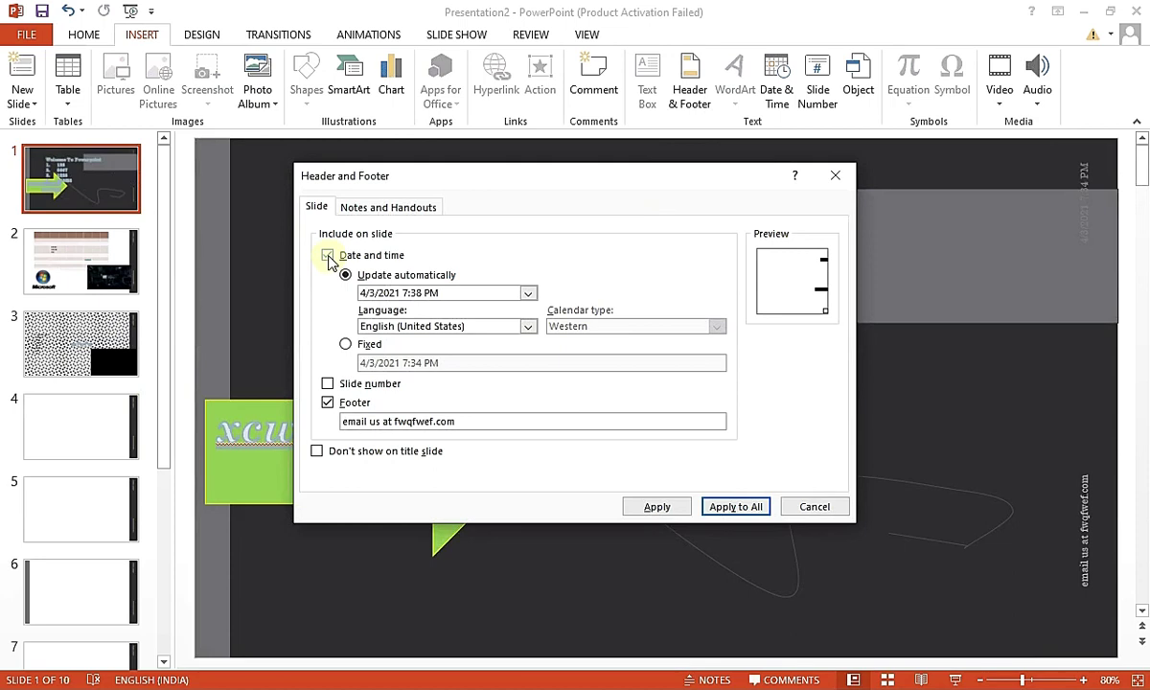
click(328, 256)
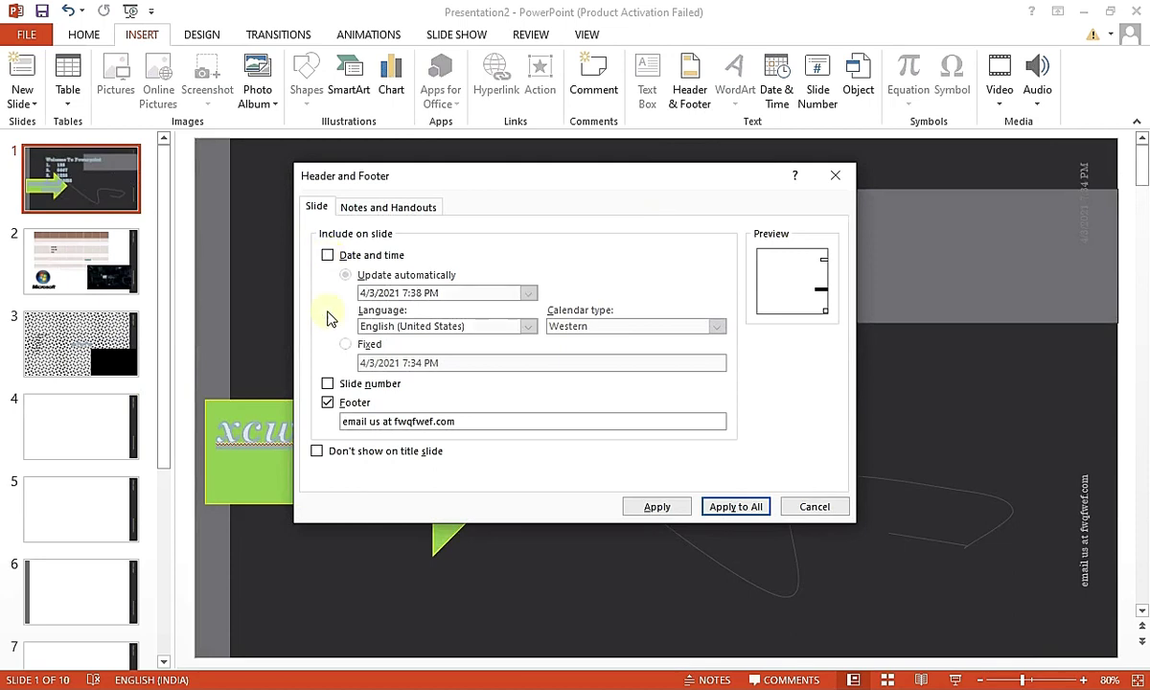
click(747, 508)
Go to slide 4 and show its transition options
click(73, 423)
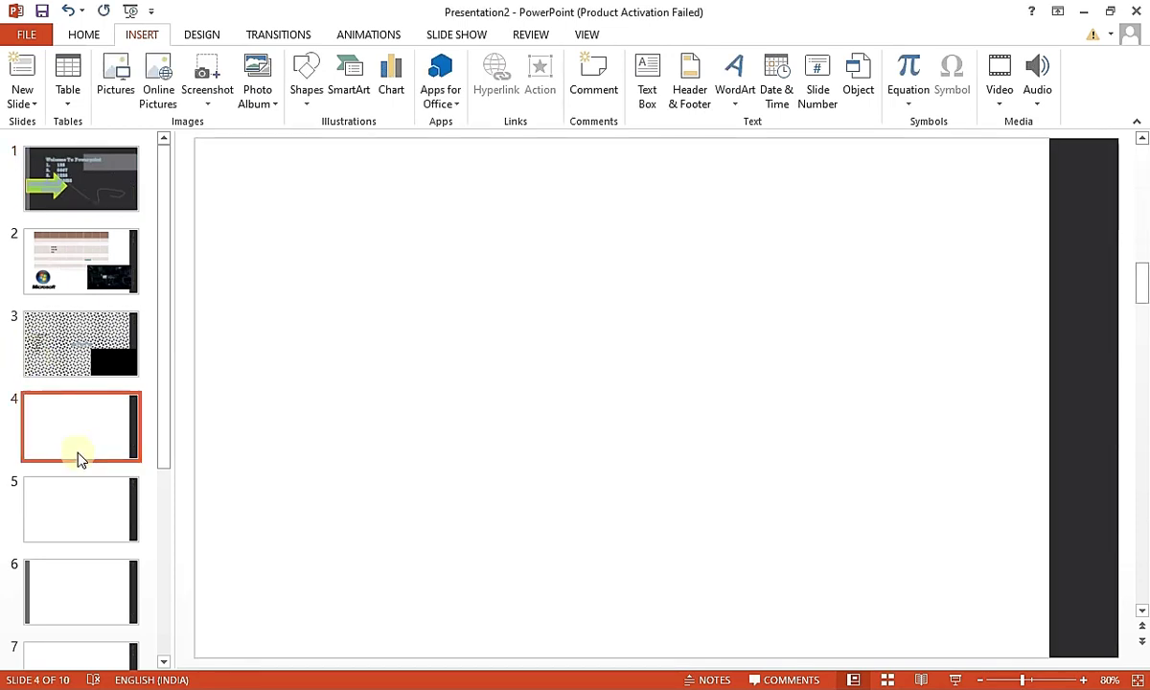
click(1100, 351)
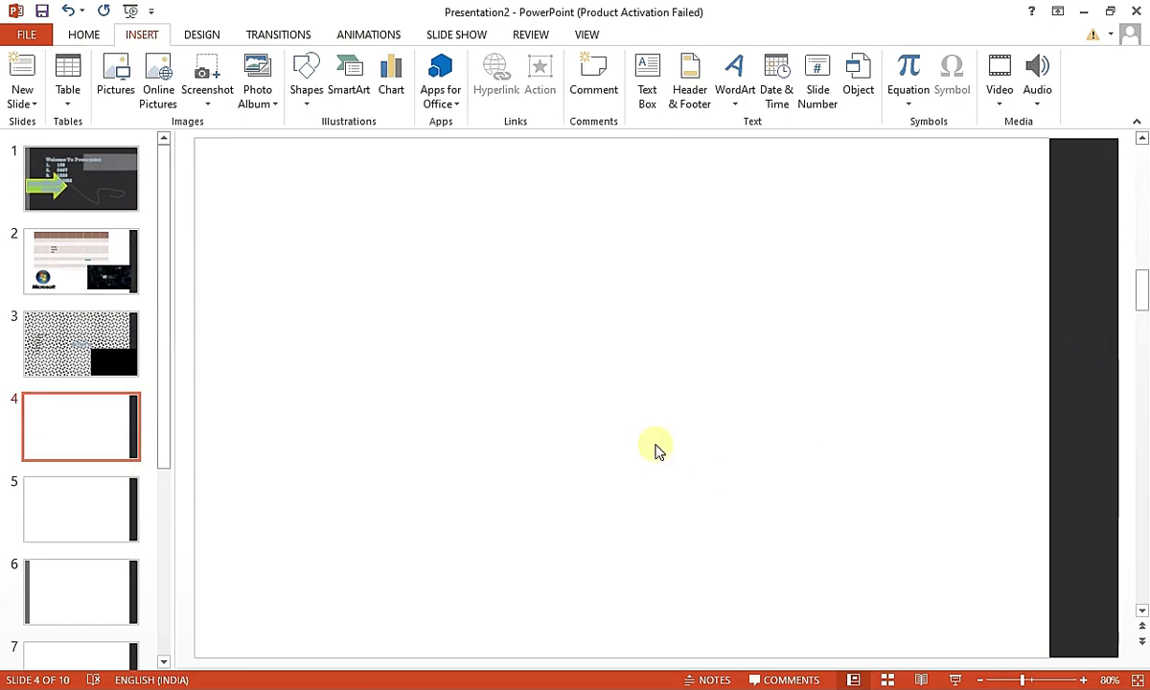
scroll(96, 469, down, 3)
scroll(122, 469, up, 3)
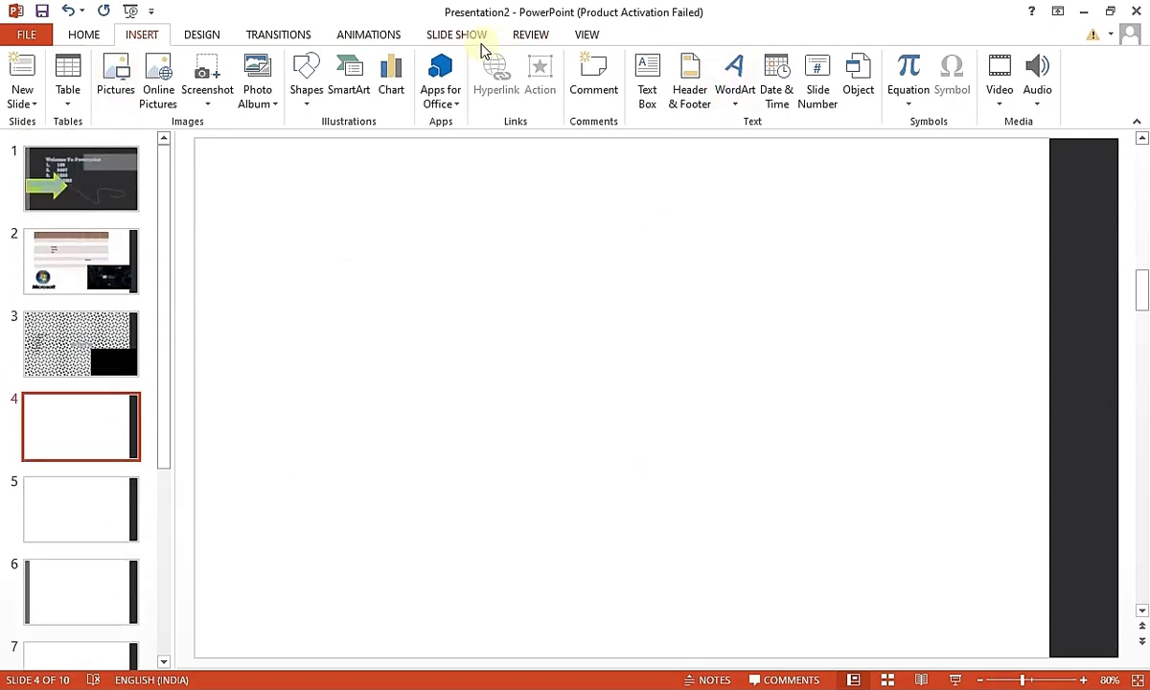
click(203, 37)
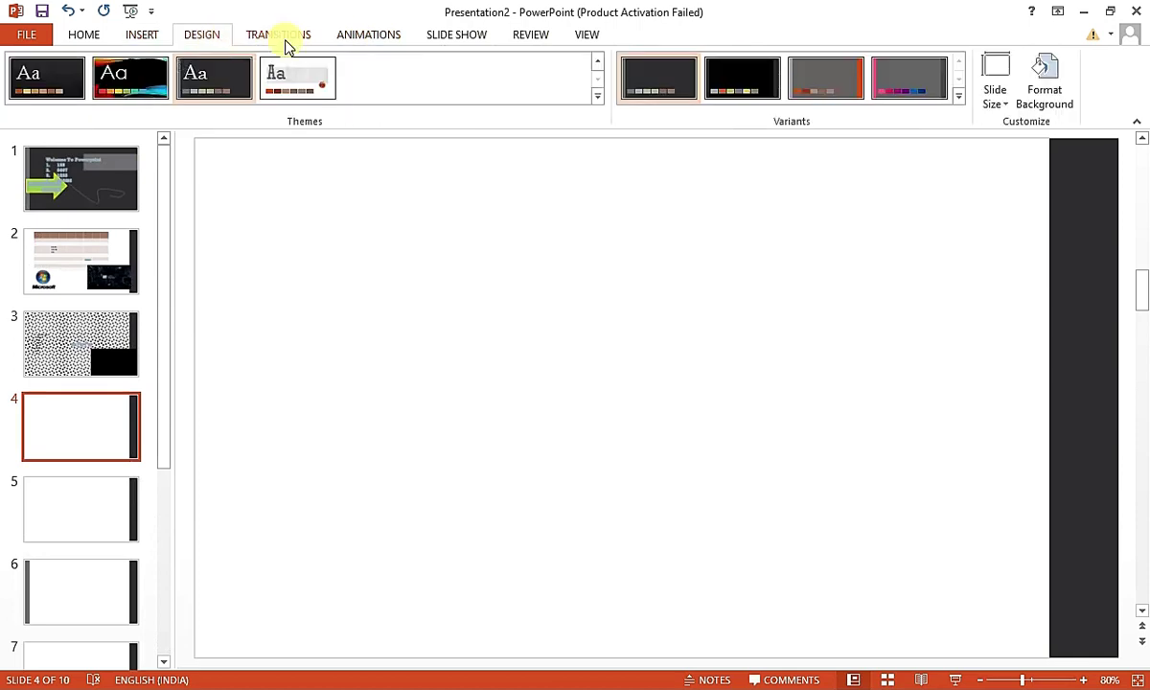
click(280, 36)
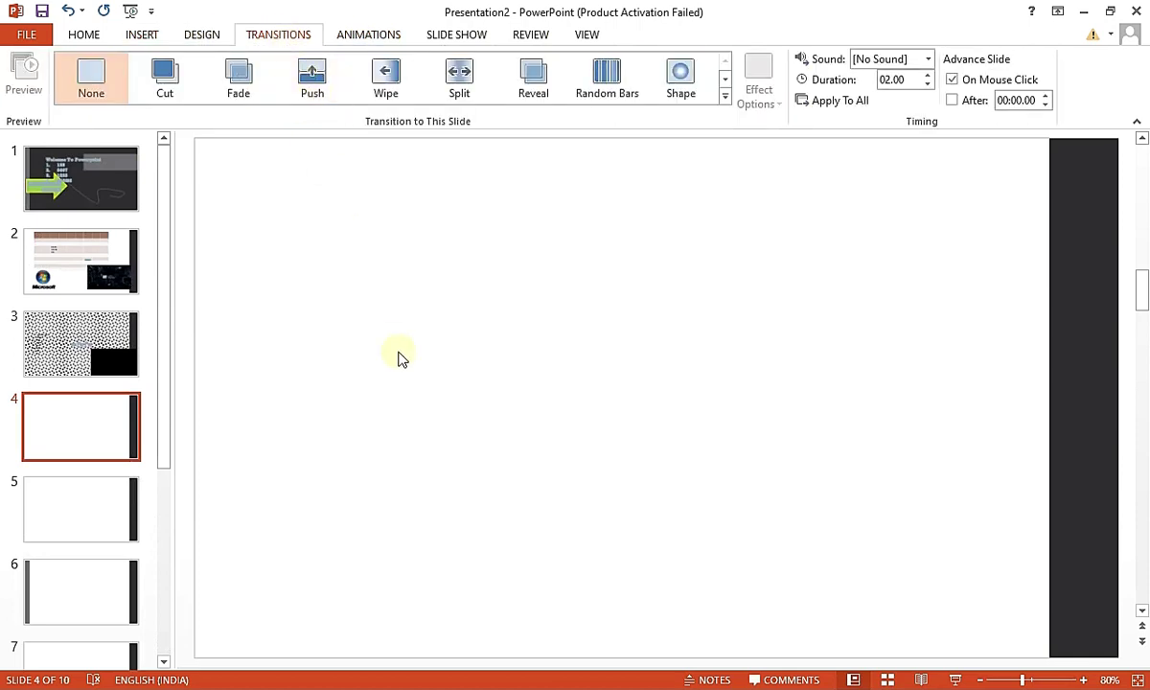
click(78, 164)
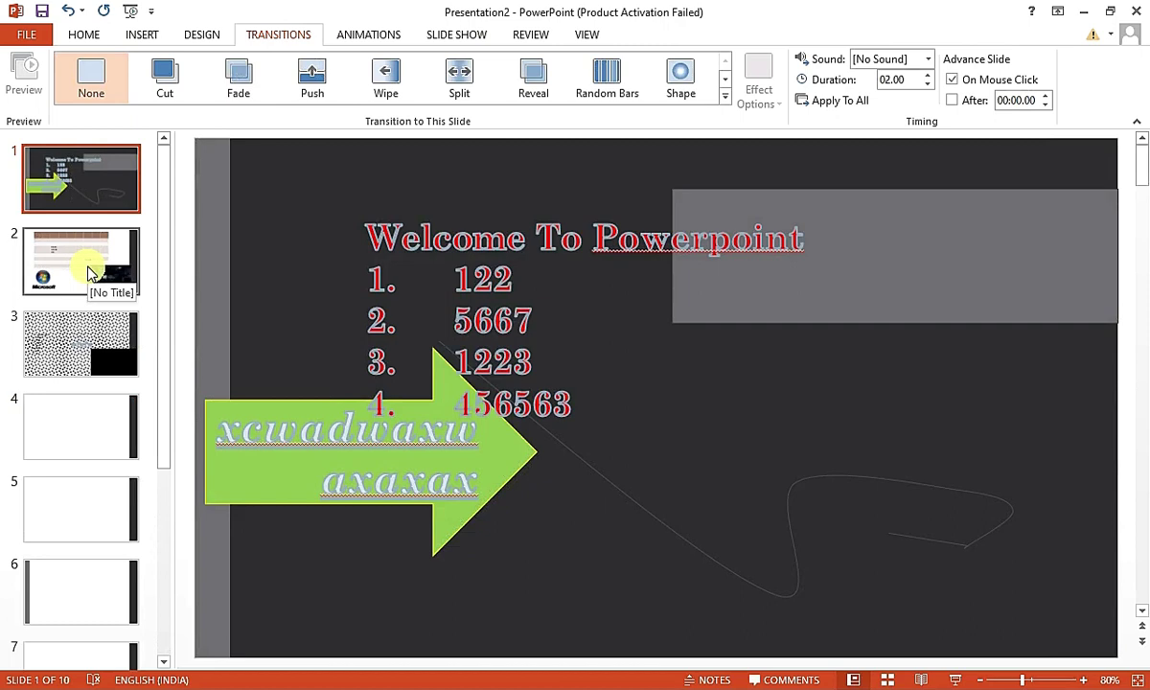
click(87, 273)
click(93, 187)
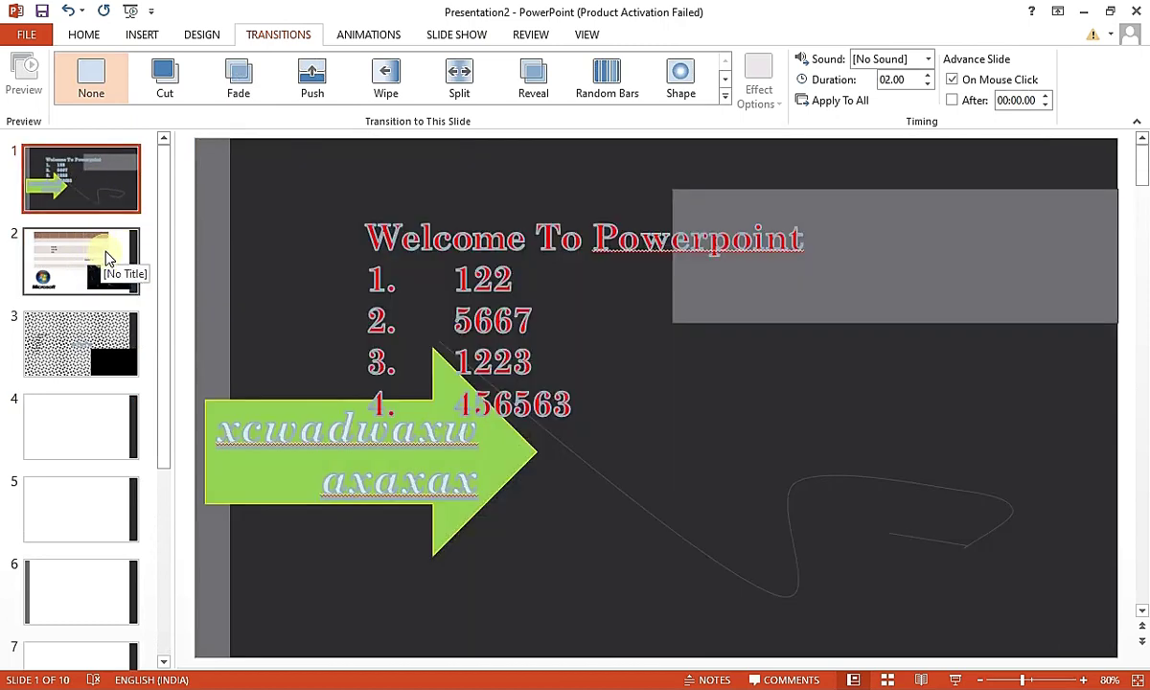
key(F5)
key(Right)
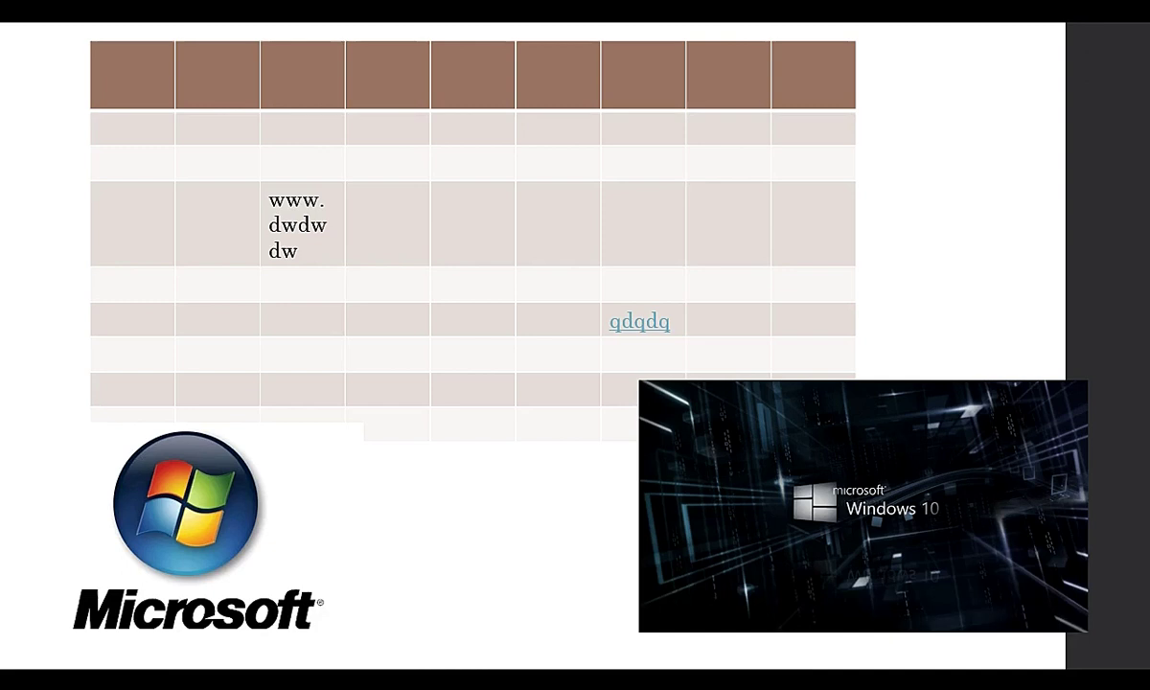
right_click(396, 260)
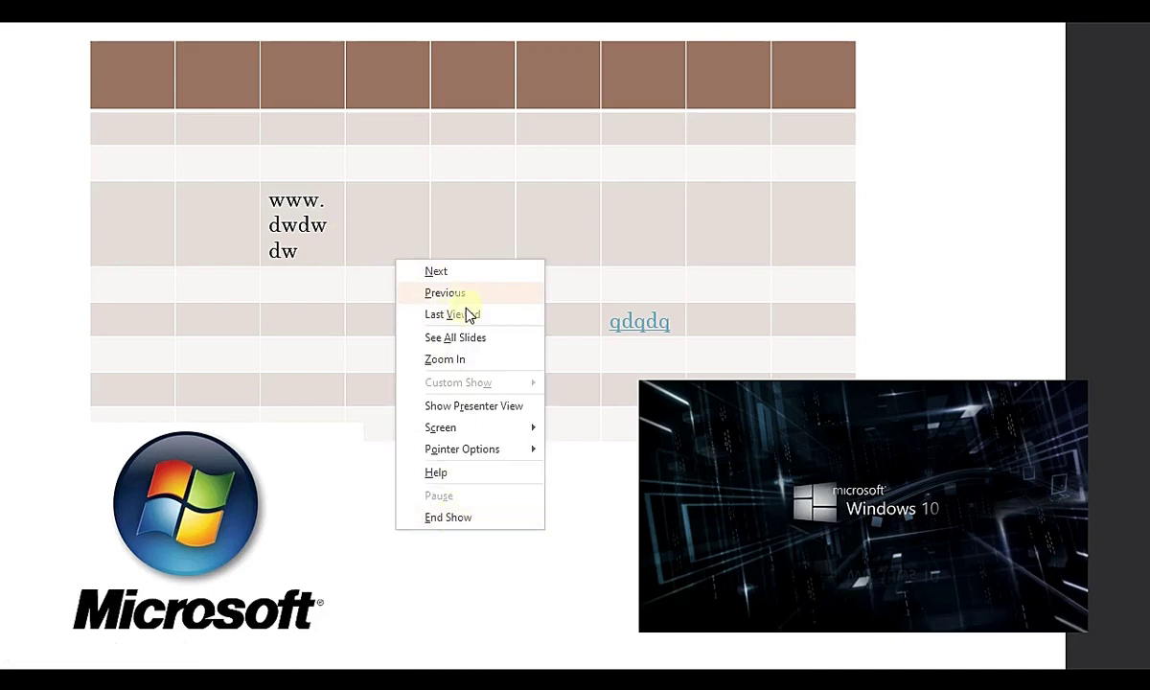
click(459, 518)
click(72, 173)
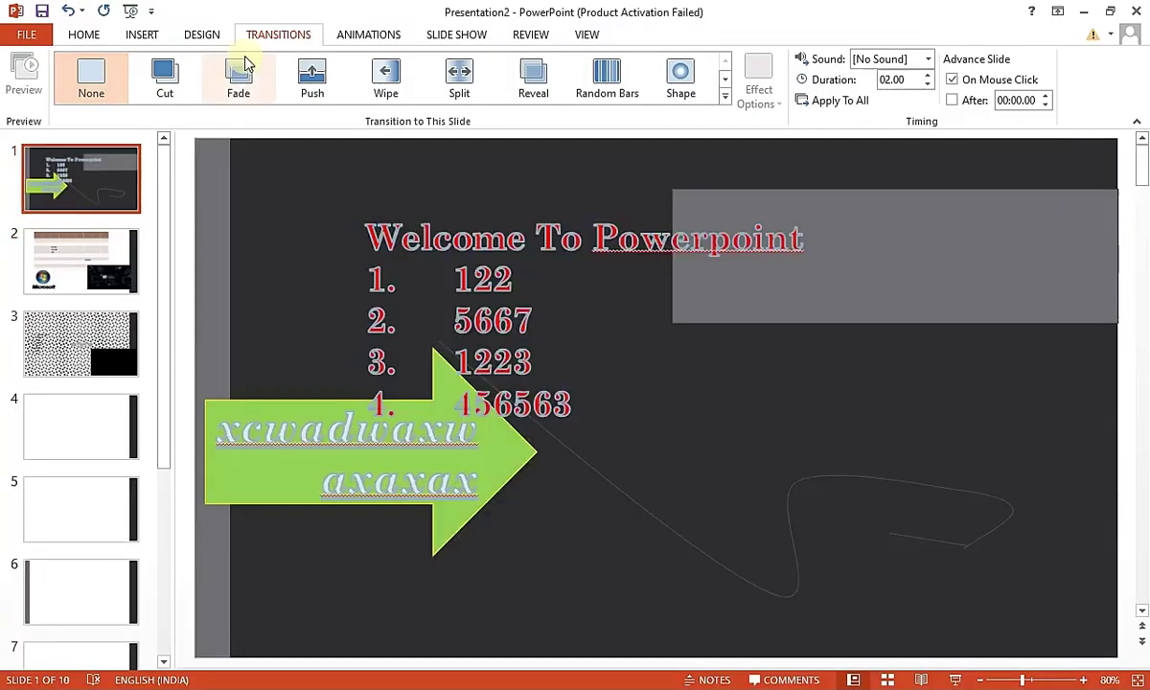
Try a Fade transition on slide 1 and Wipe on slide 2, then preview the show
click(242, 86)
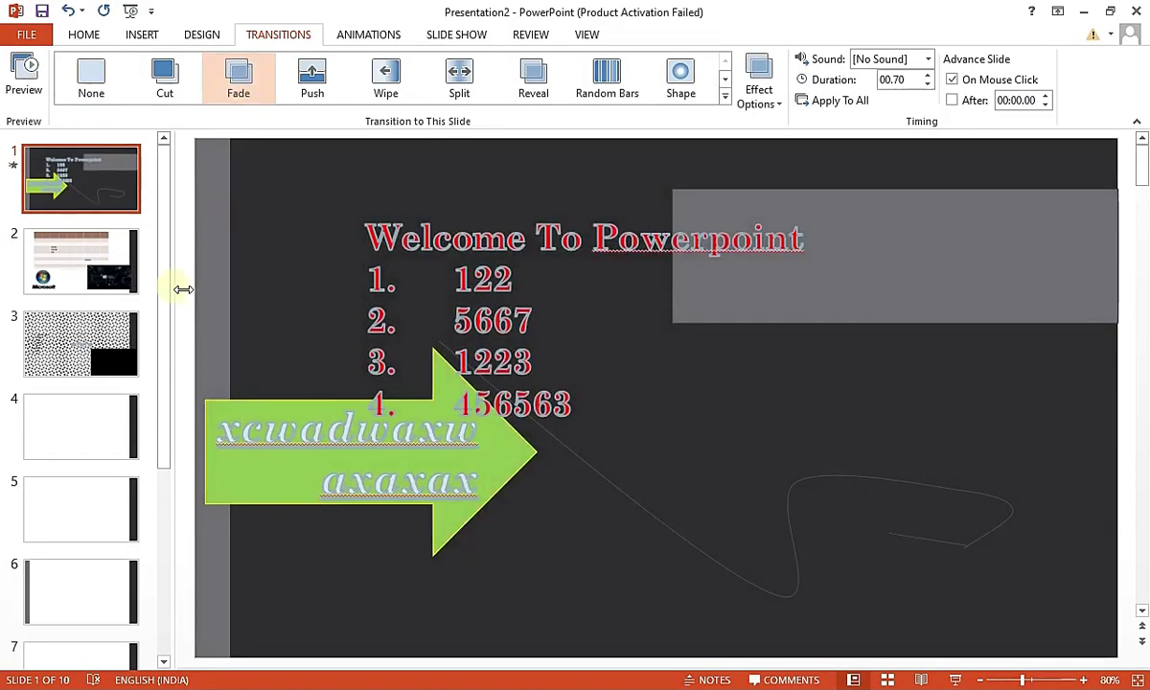
click(85, 241)
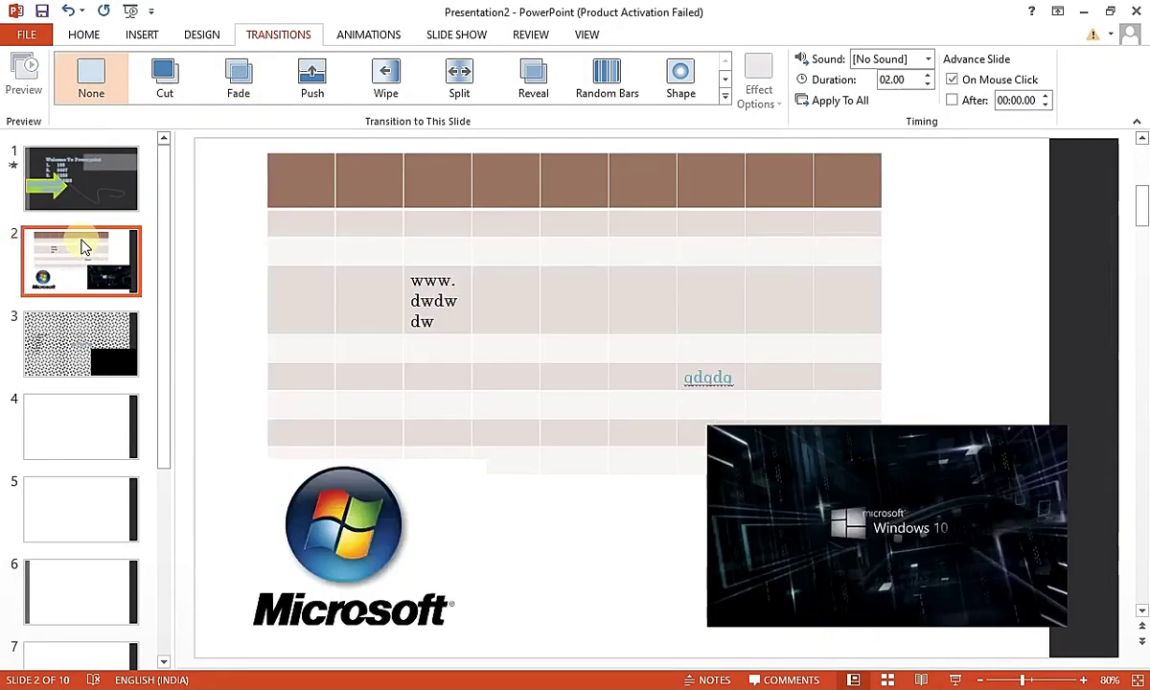
click(382, 80)
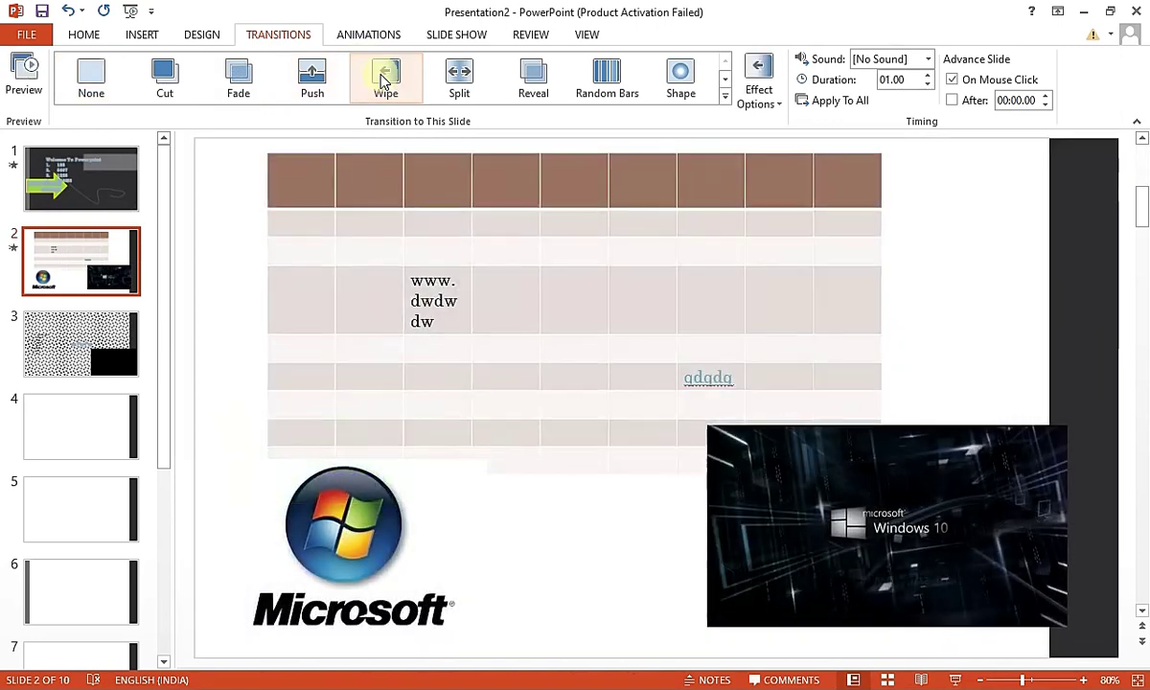
click(95, 172)
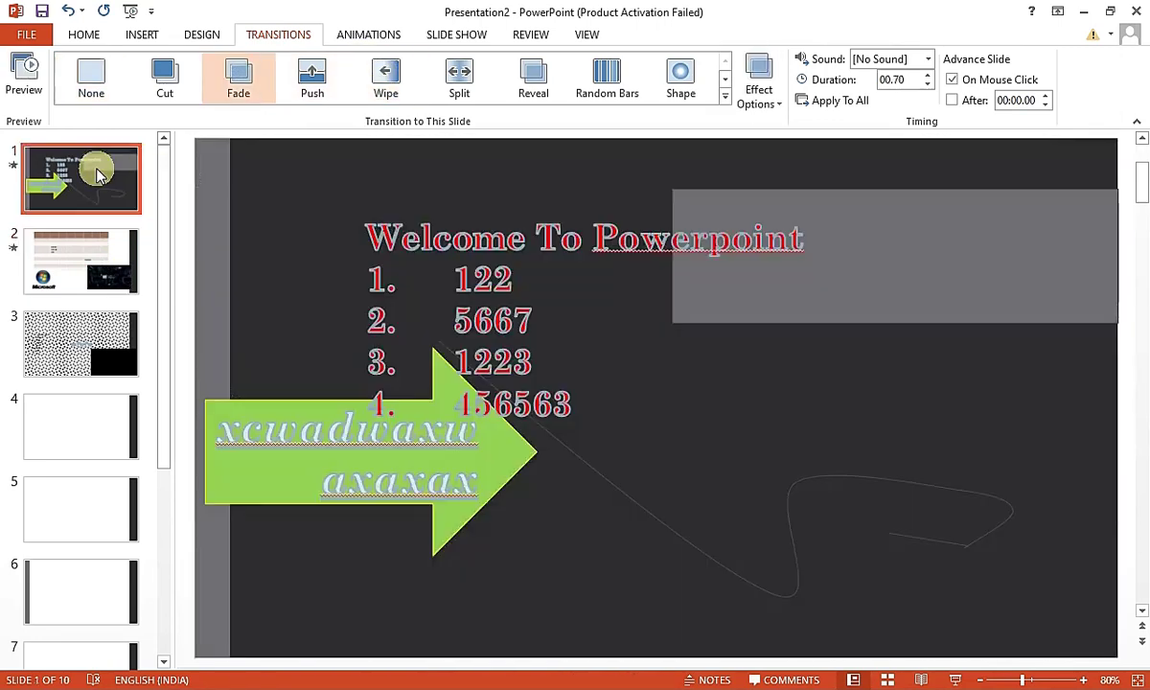
key(F5)
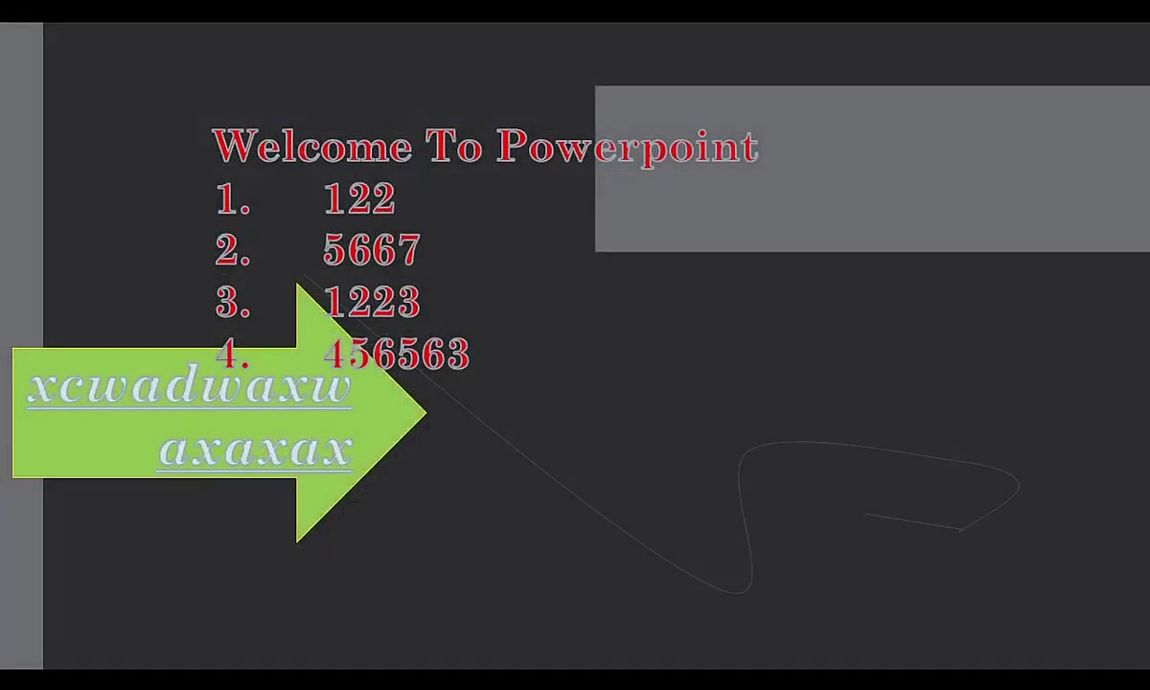
click(544, 297)
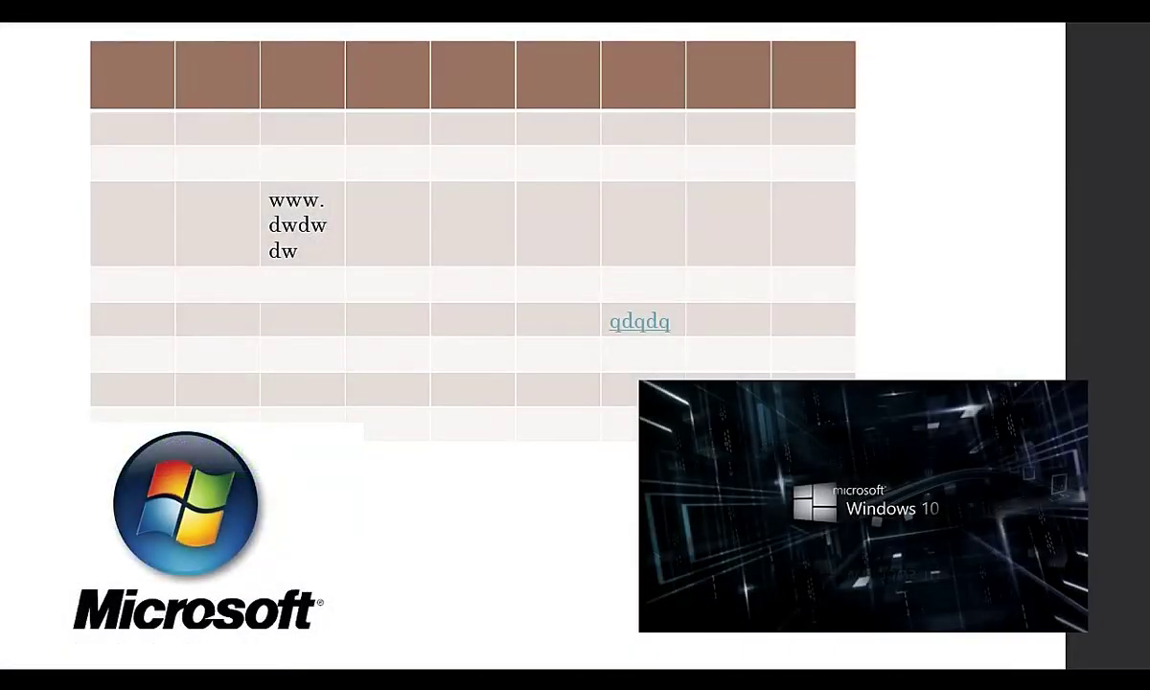
click(539, 299)
right_click(539, 300)
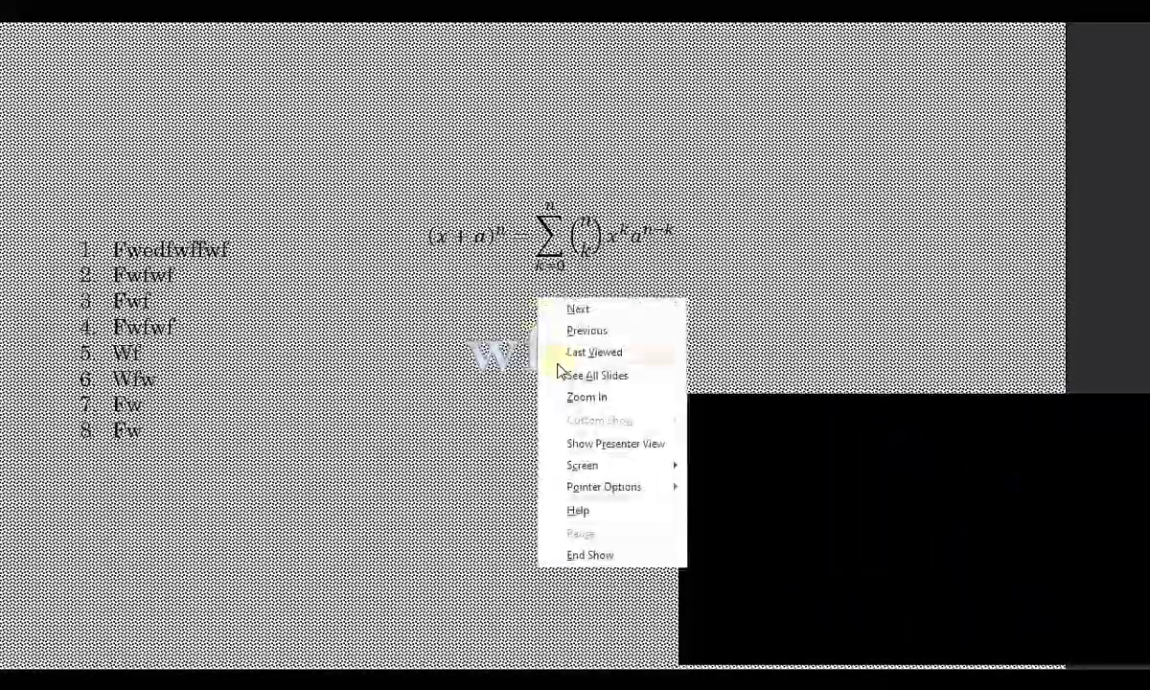
click(590, 556)
click(92, 174)
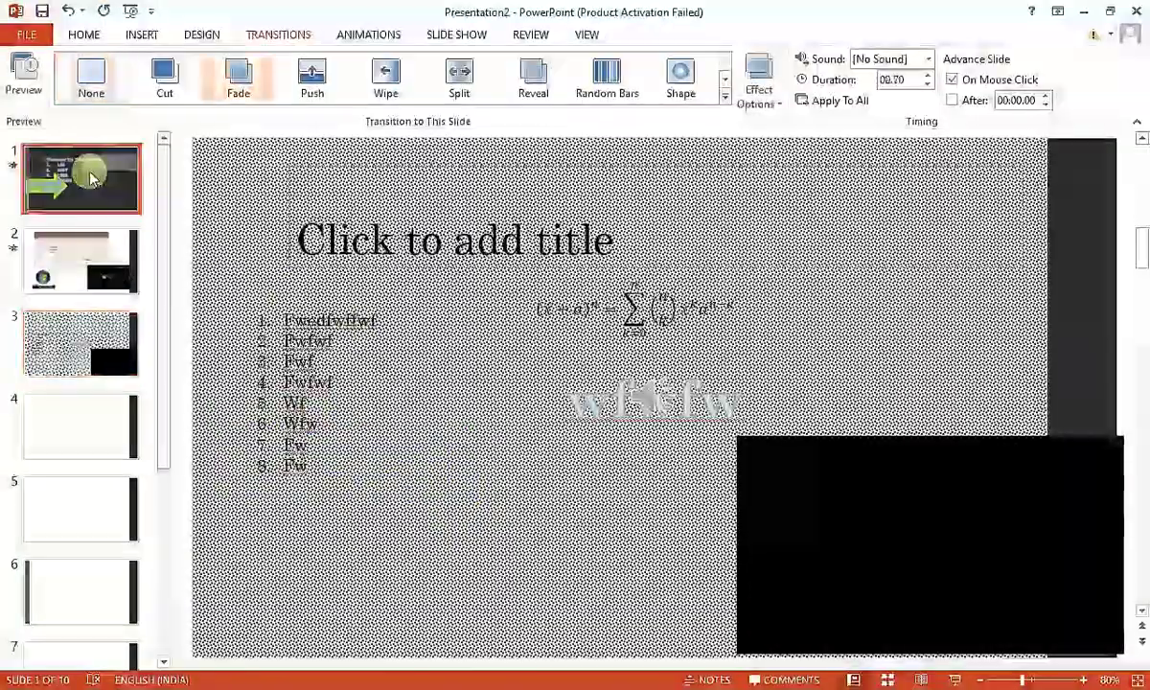
Remove slide 1's transition, give slide 2 Split and slide 3 Reveal
click(91, 81)
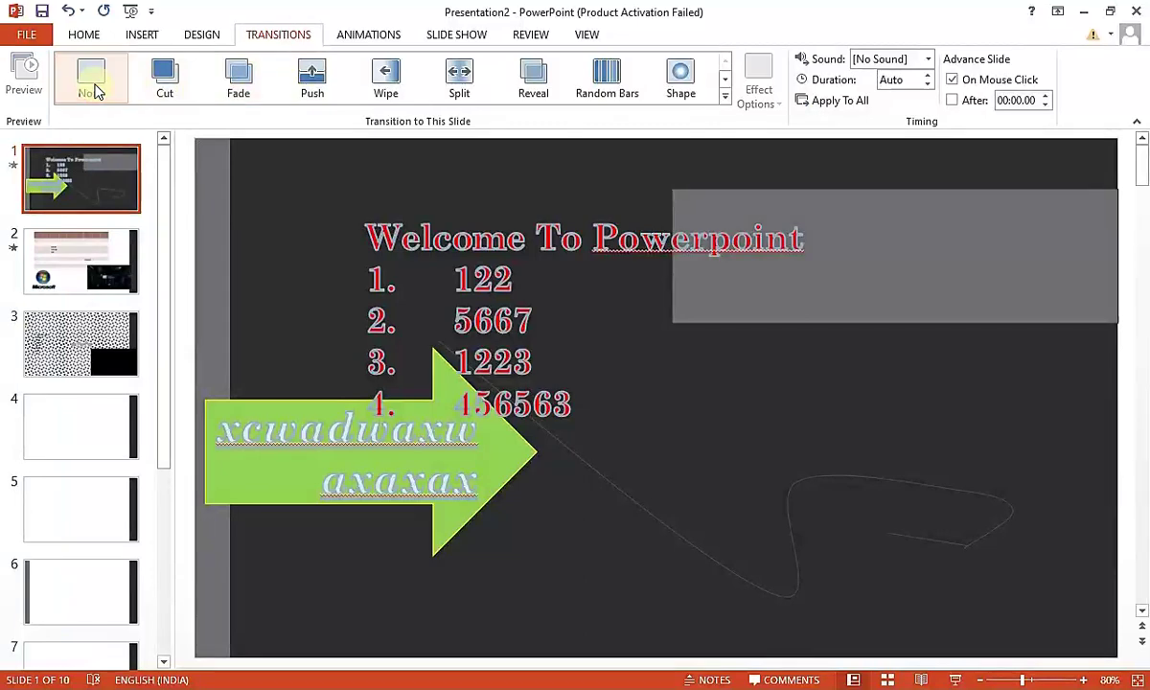
click(104, 245)
click(464, 78)
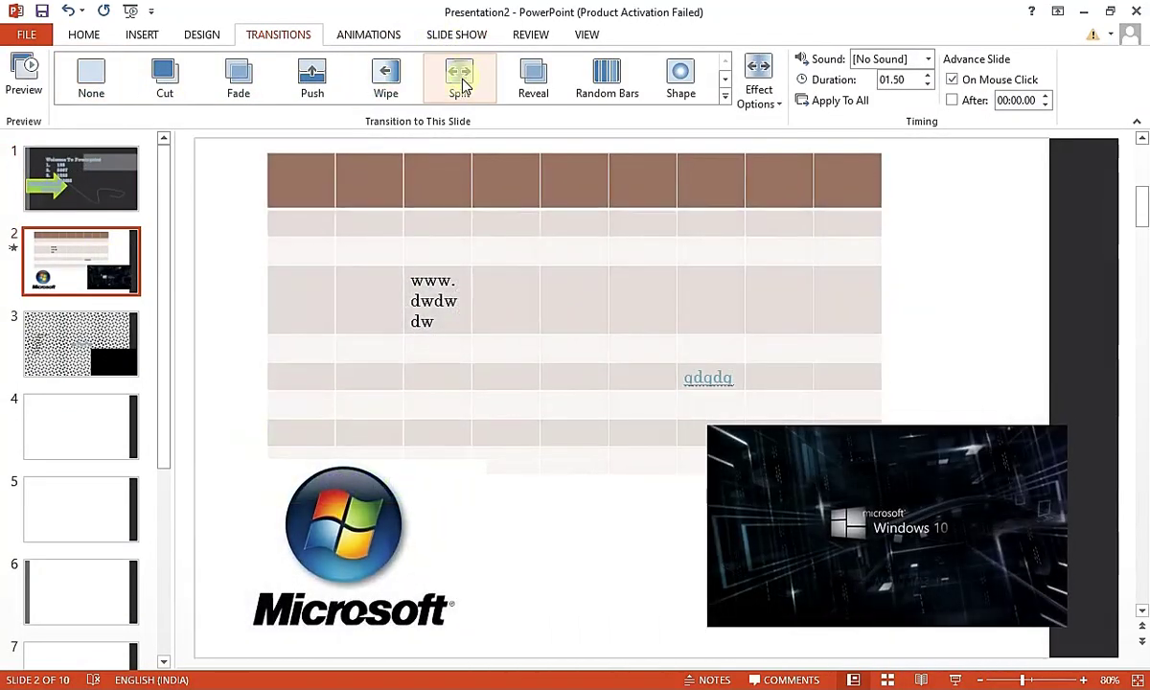
click(113, 347)
click(547, 93)
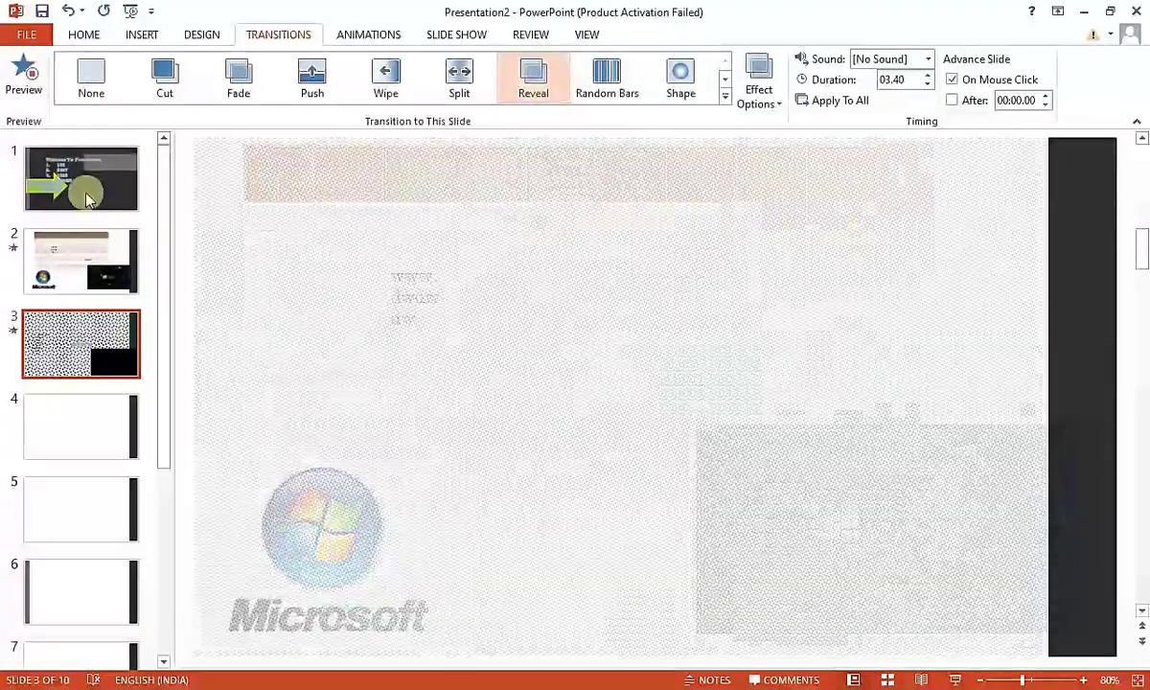
click(91, 184)
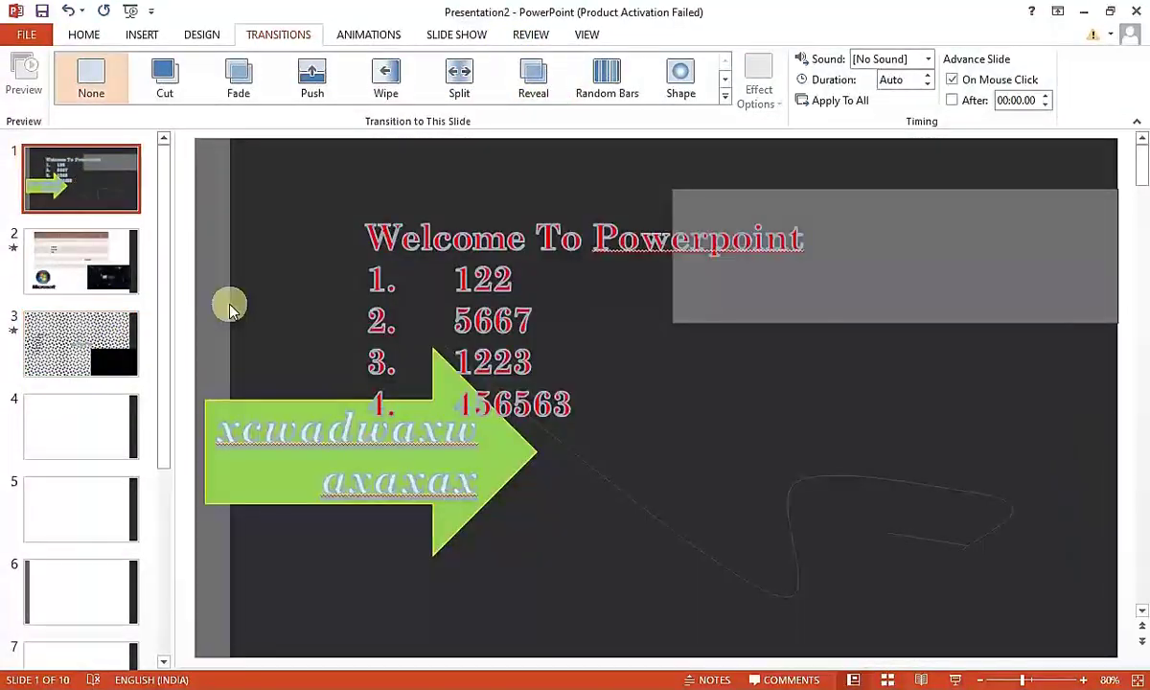
Preview the slide show from slide 1 through slide 3, then end it
key(F5)
click(636, 374)
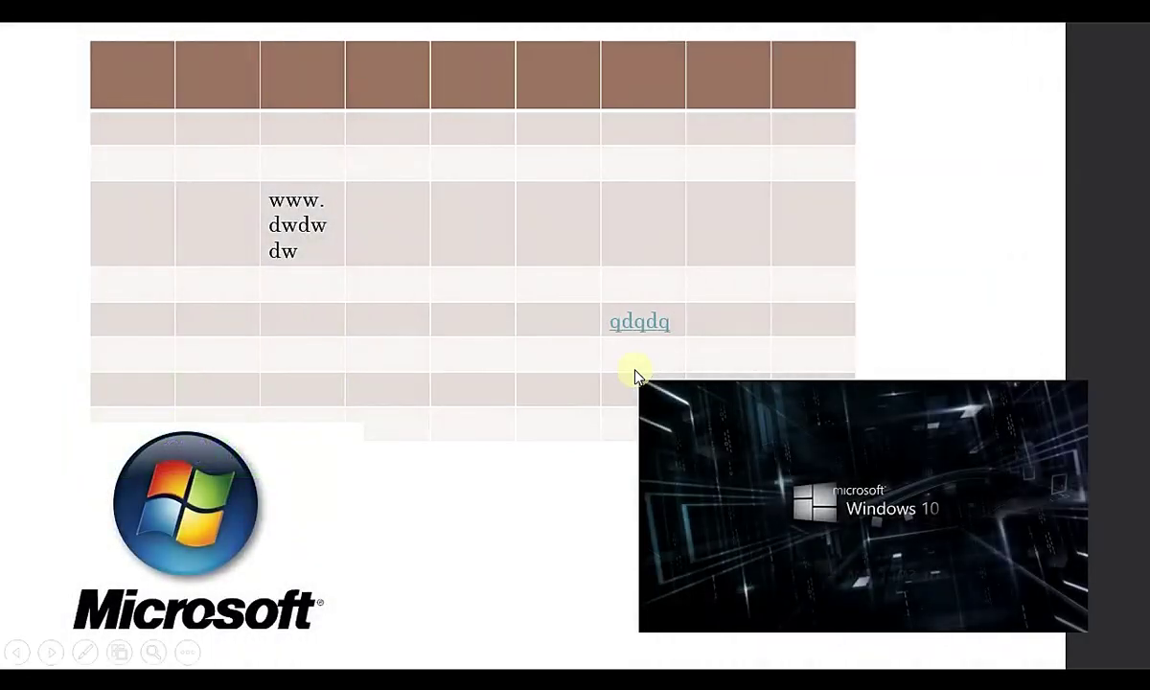
click(636, 374)
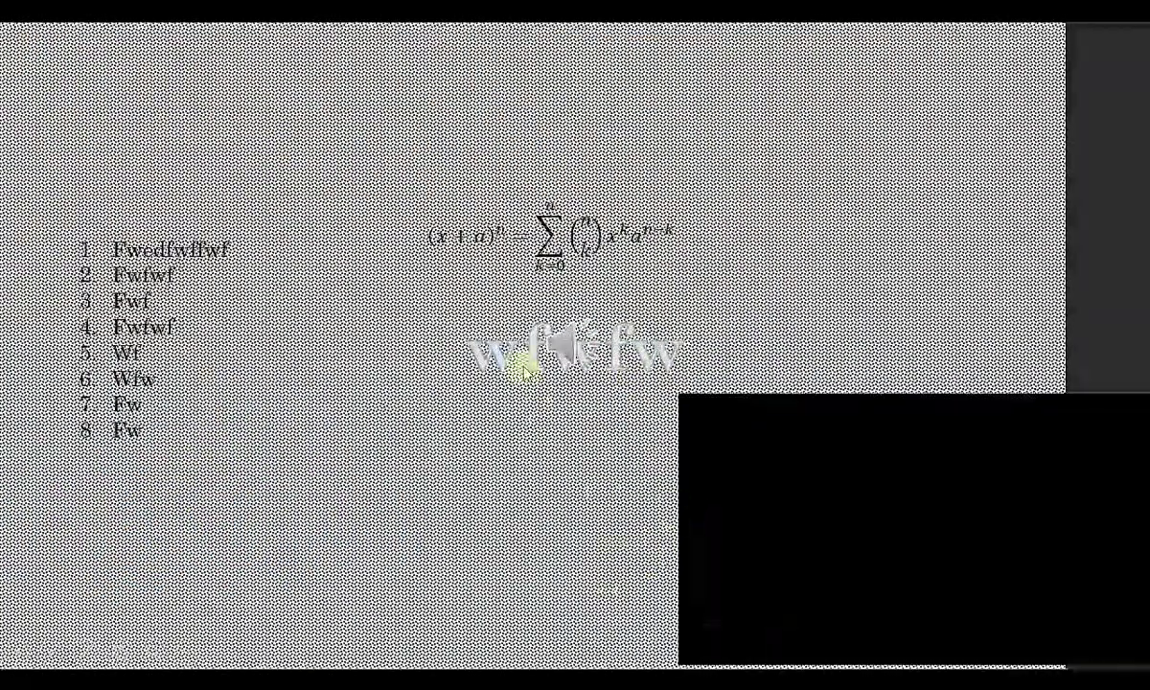
right_click(525, 368)
click(576, 624)
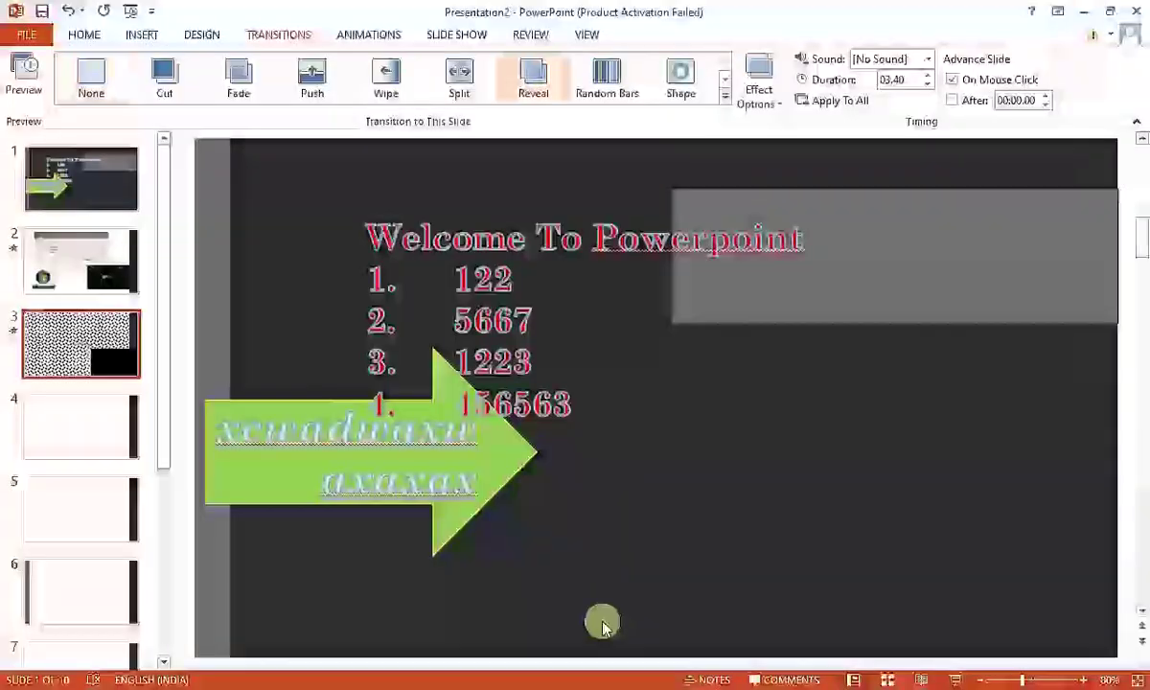
click(71, 181)
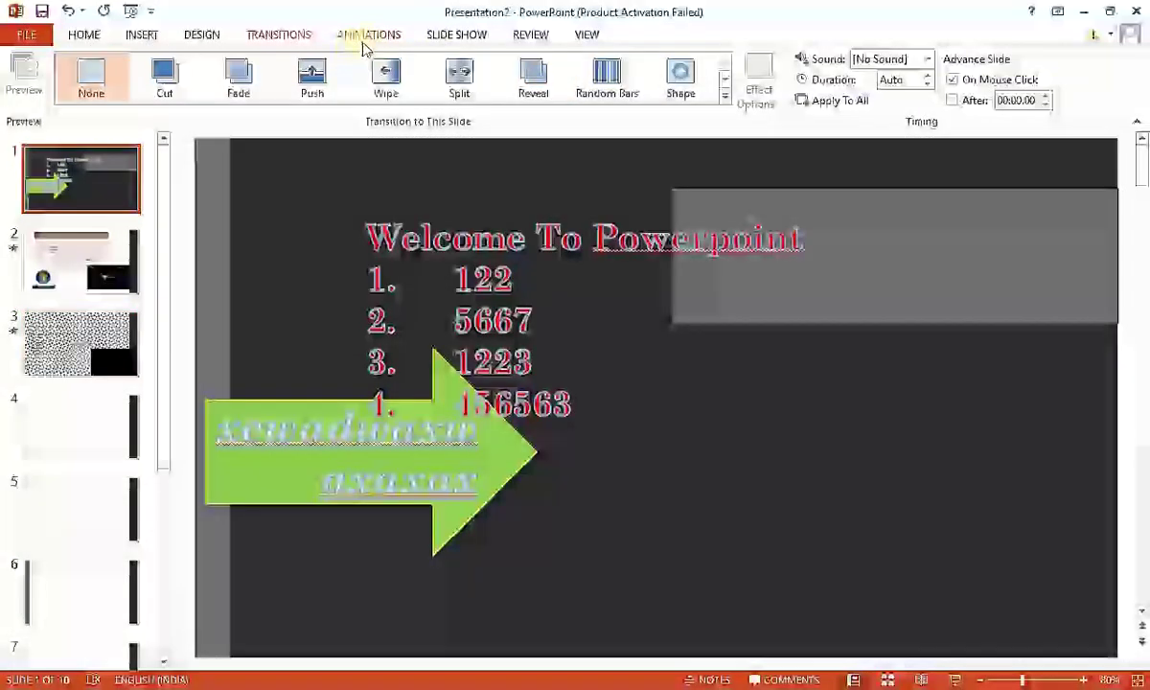
Browse the full transition gallery without applying an effect, then reselect slide 1
click(725, 98)
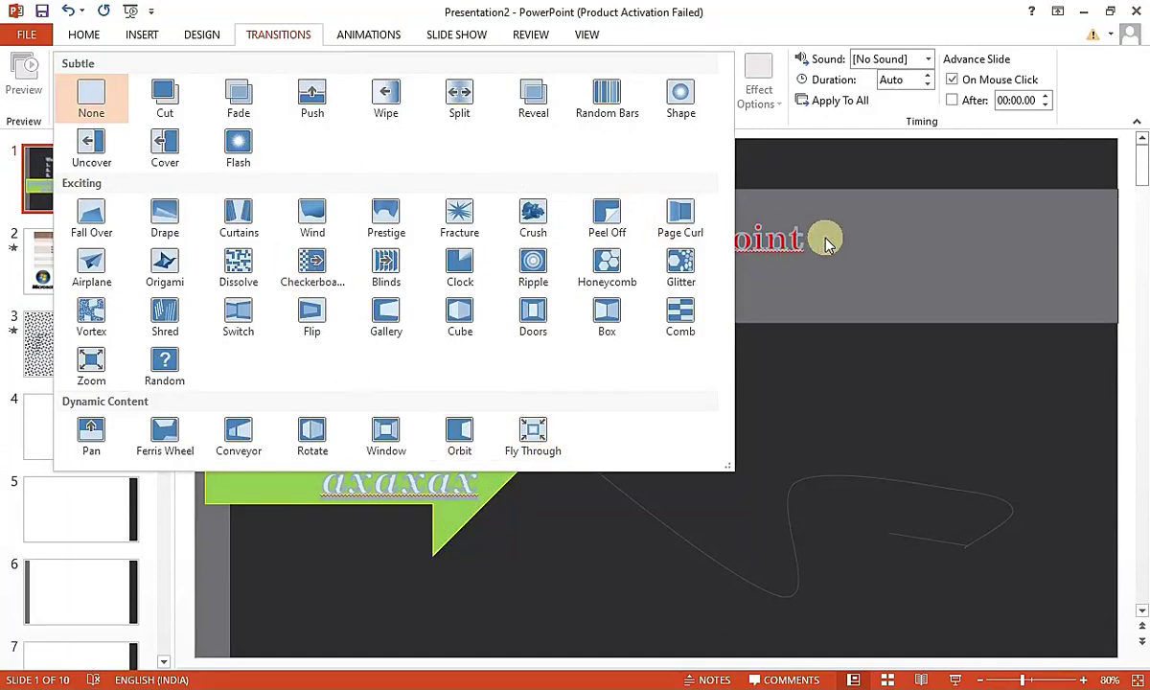
click(909, 278)
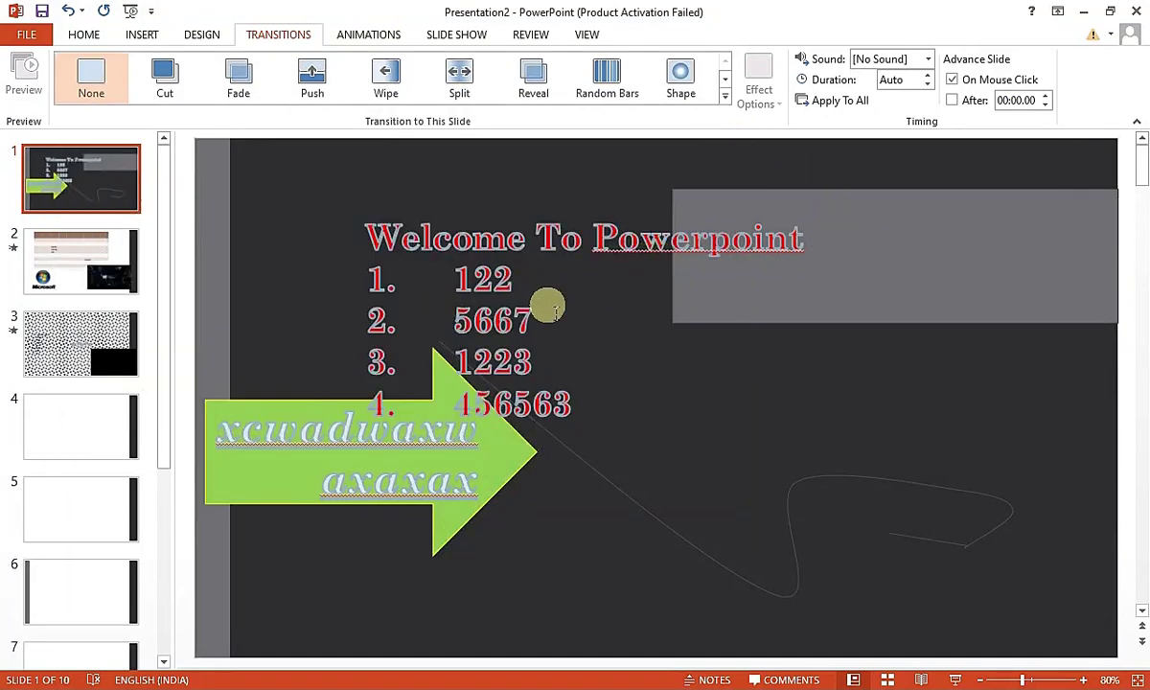
click(541, 246)
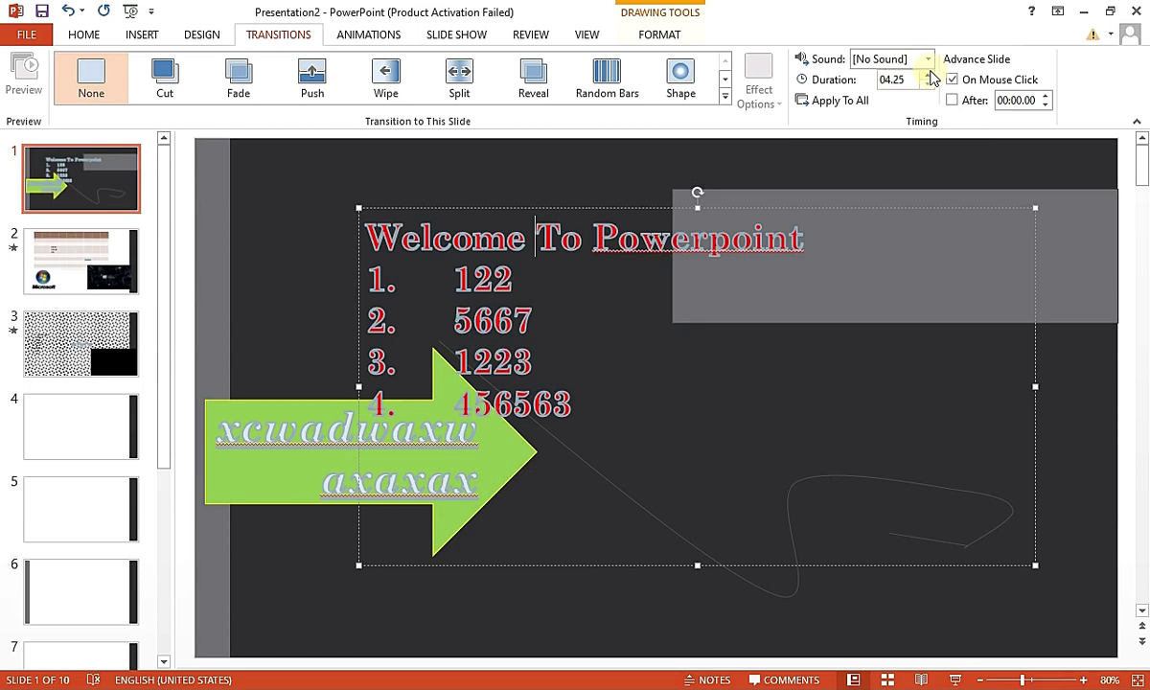
click(92, 162)
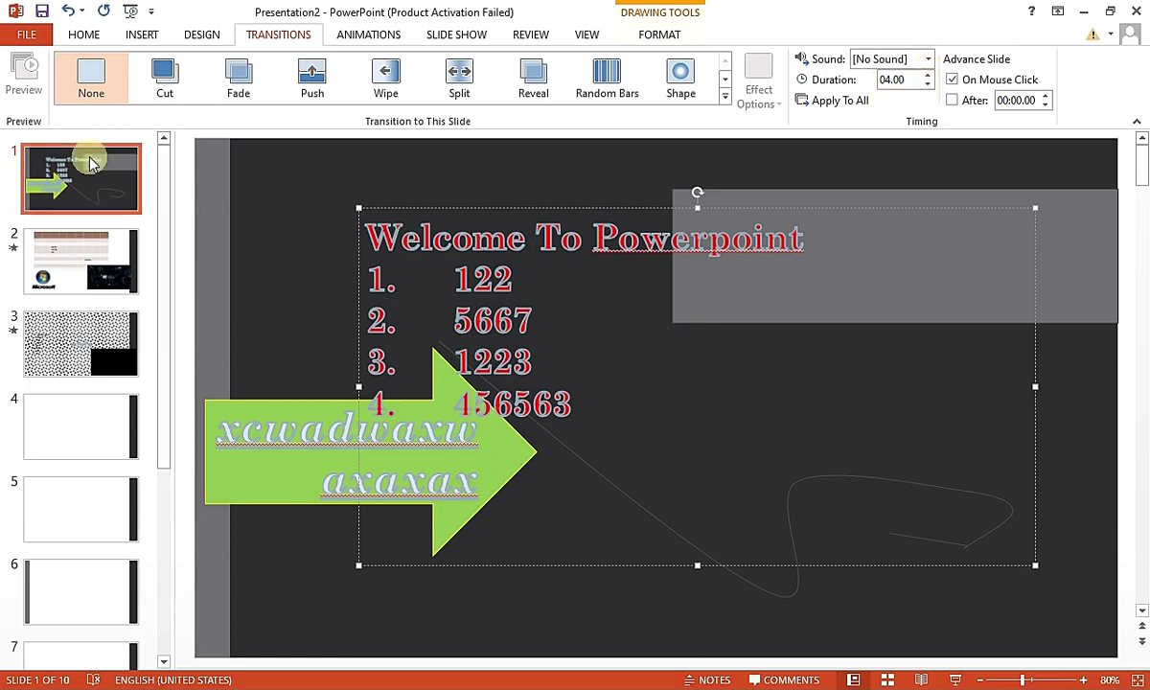
click(93, 197)
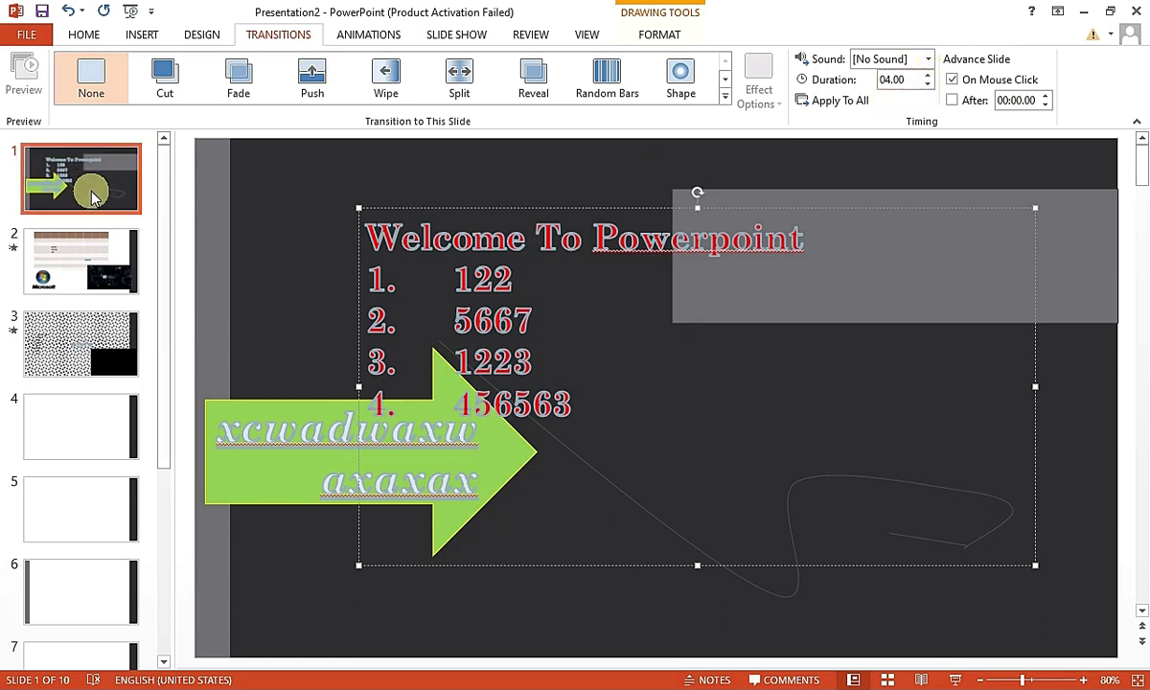
Play the show through all three slides and end it, then untick slide 1's On Mouse Click
key(F5)
click(537, 348)
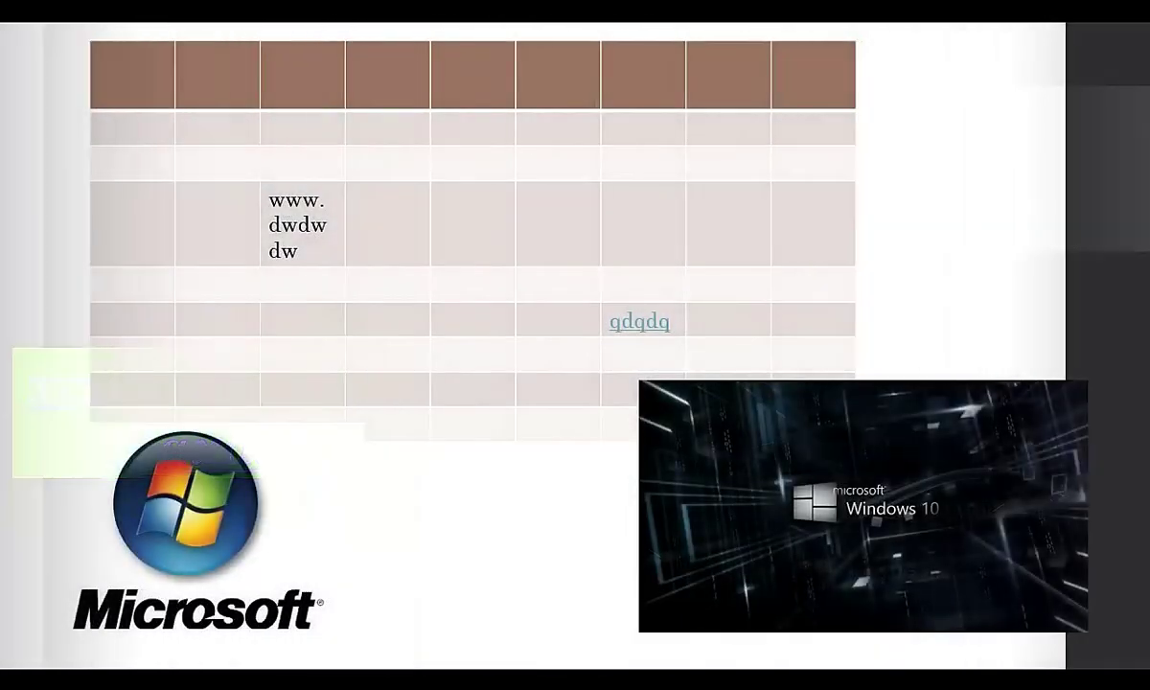
key(space)
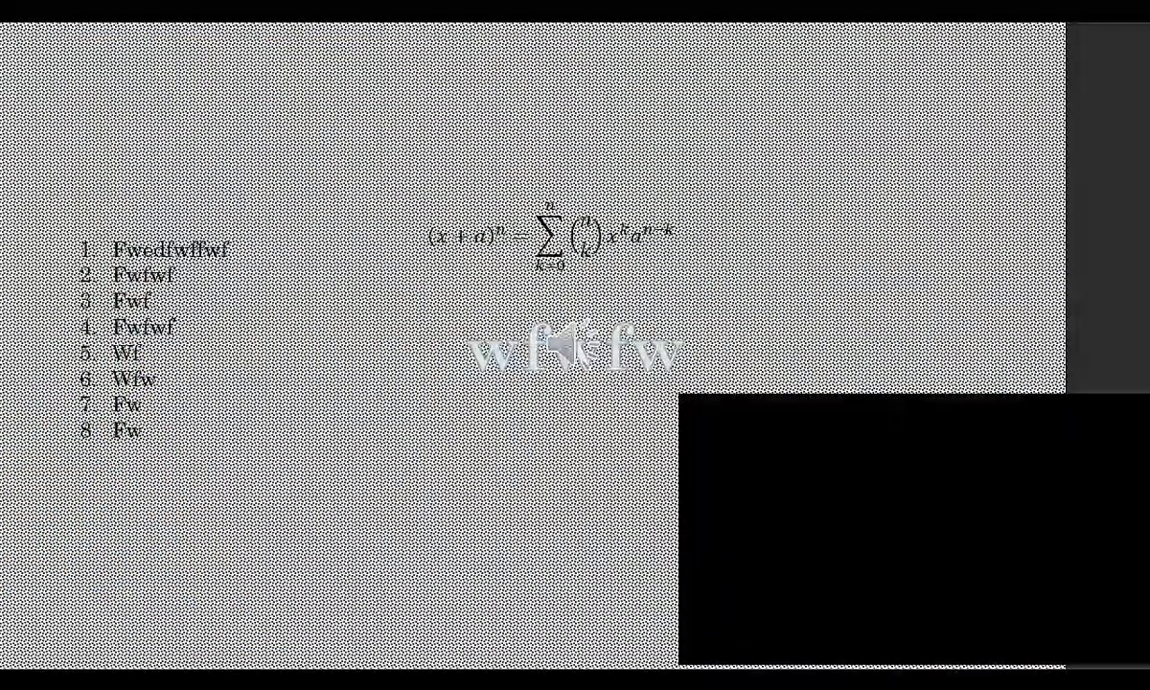
key(space)
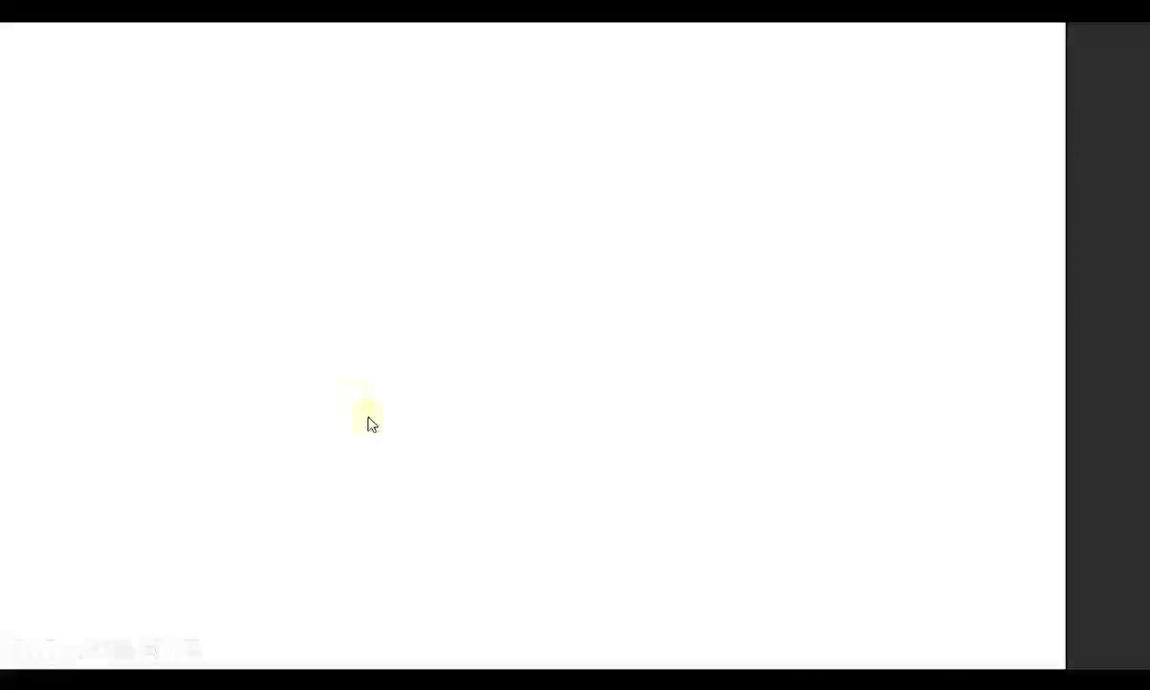
right_click(463, 486)
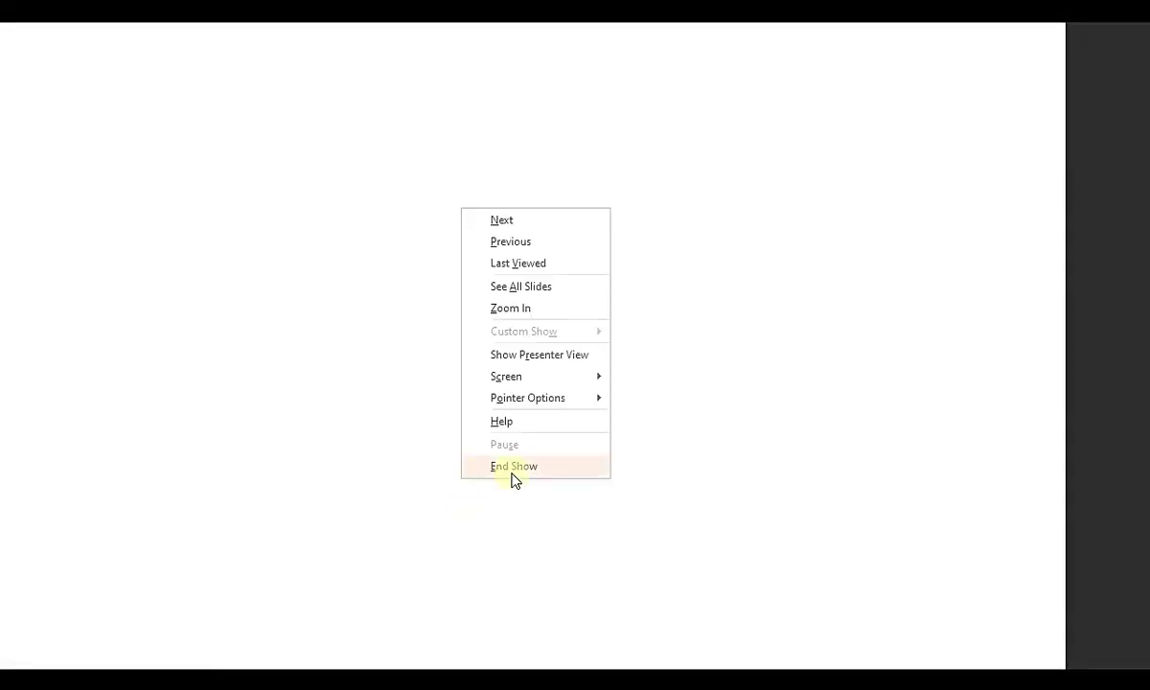
click(511, 470)
click(123, 185)
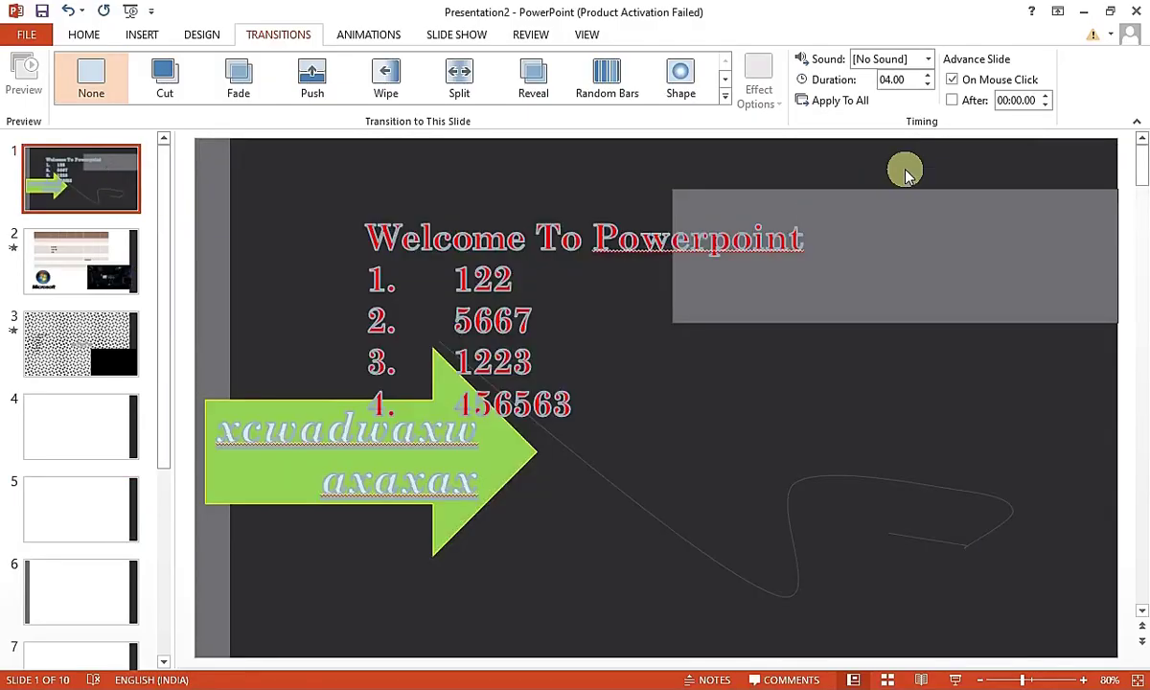
click(967, 86)
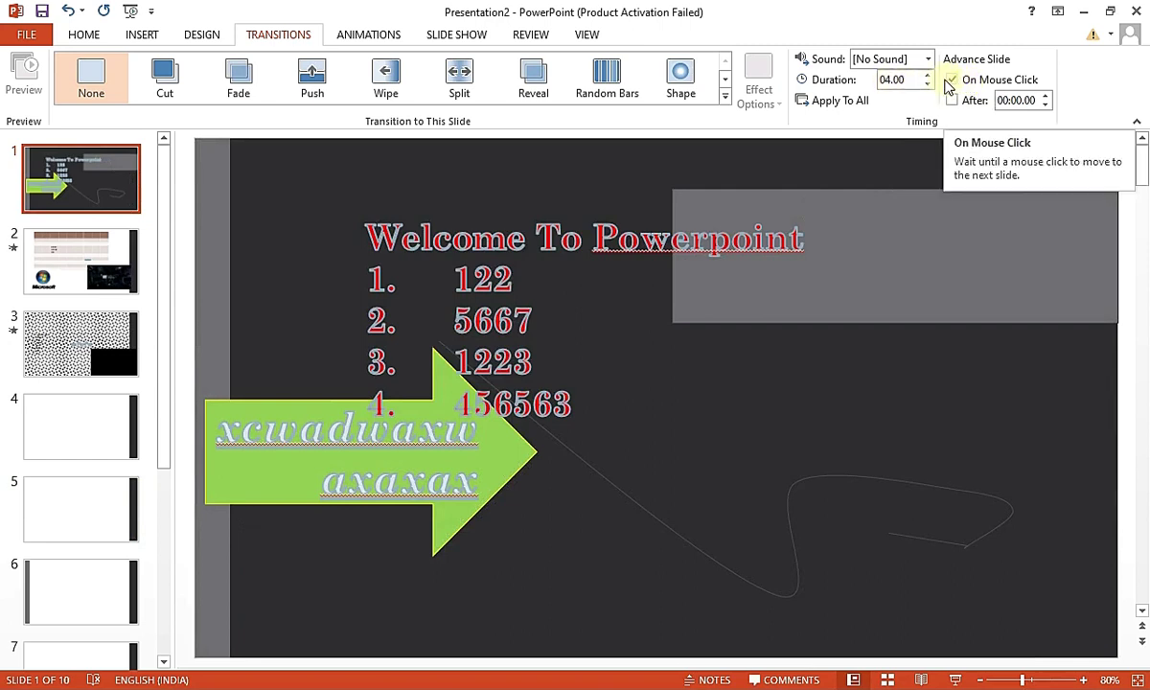
Give slide 1's transition the Breeze sound and check slide 2's sound setting
click(904, 59)
click(896, 169)
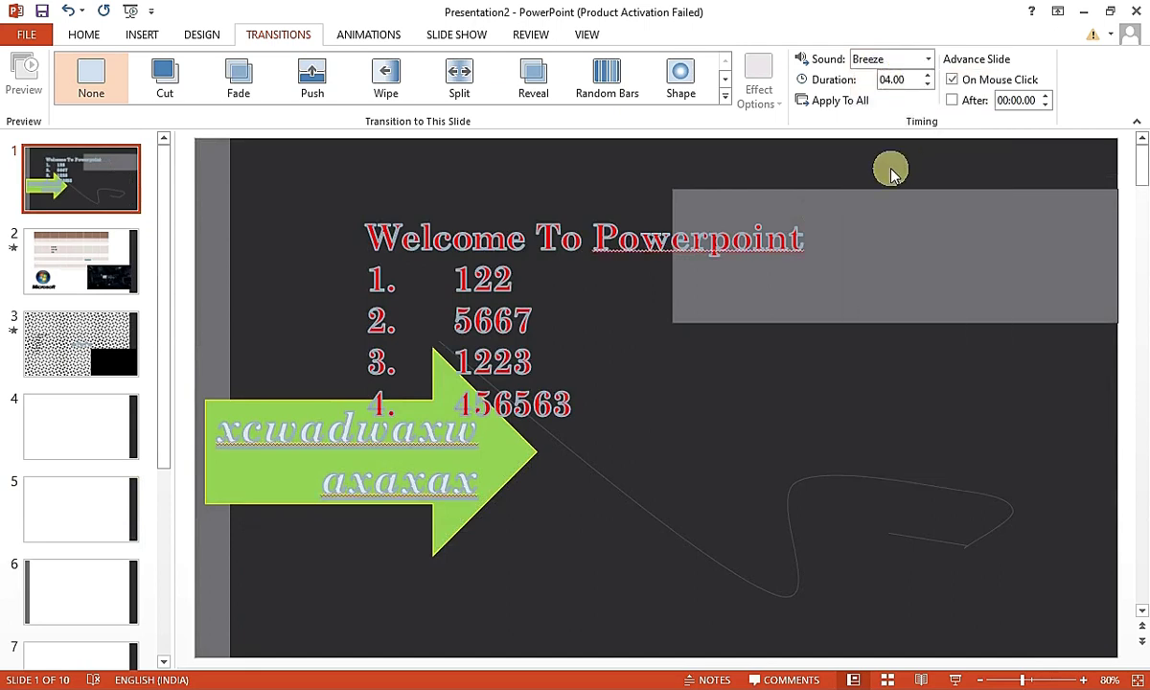
click(81, 261)
click(901, 60)
key(Escape)
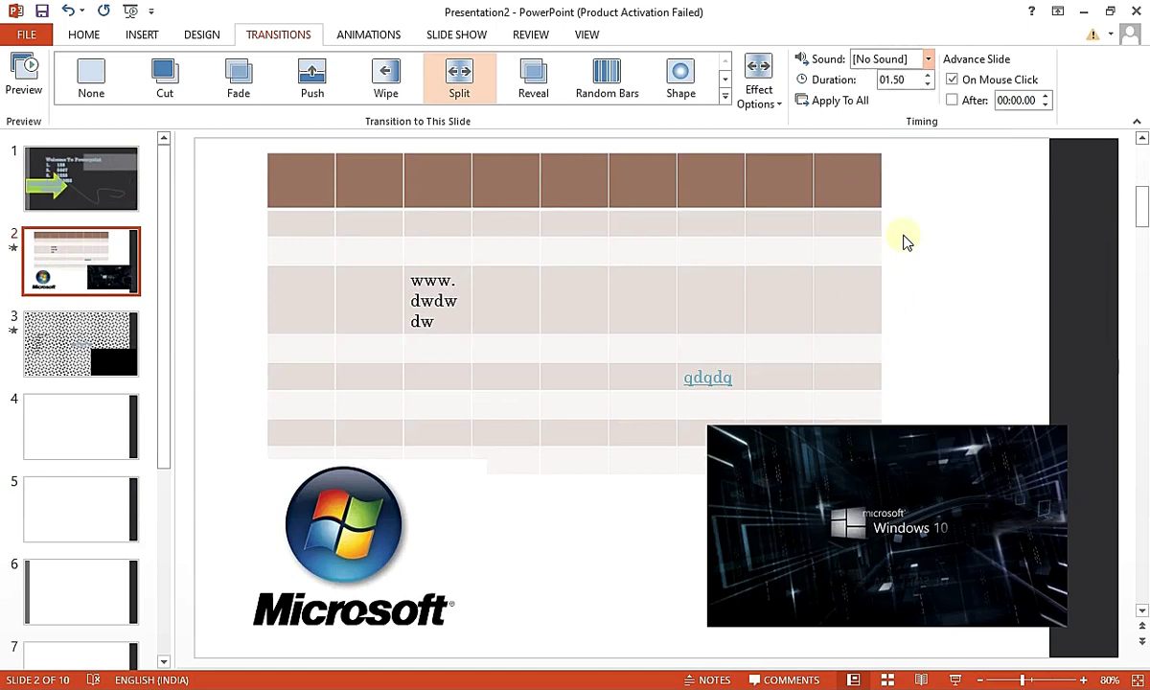
Preview the show from slide 1 into slide 2, then end it and return to slide 1
click(77, 189)
key(F5)
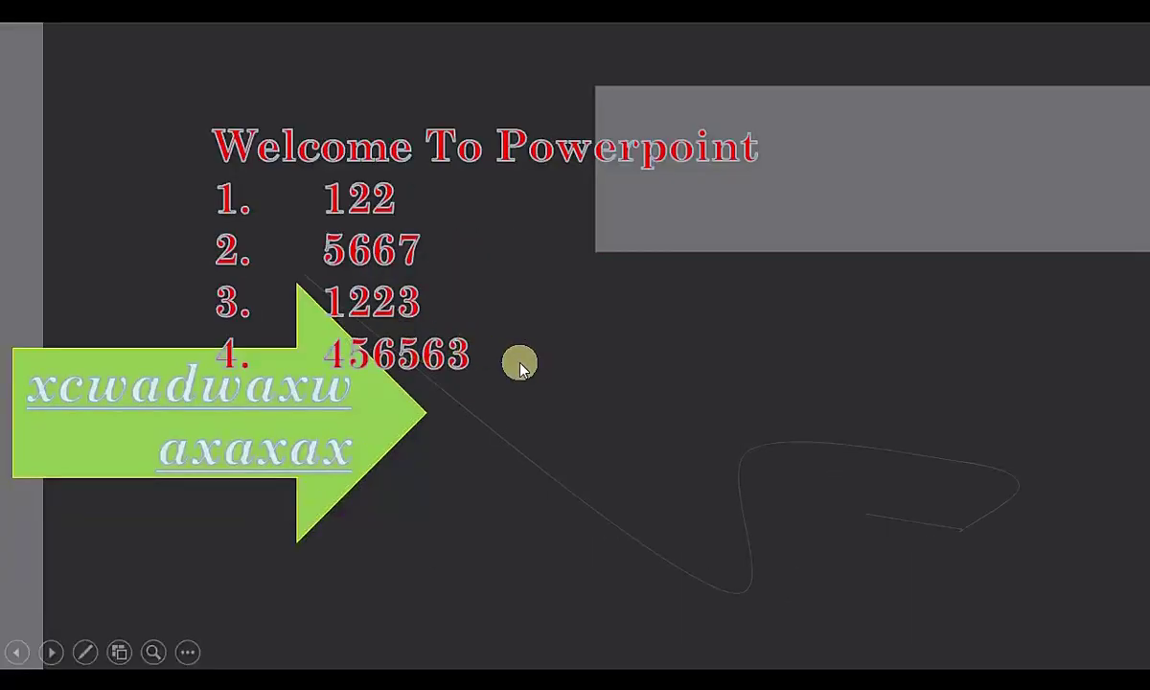
click(591, 345)
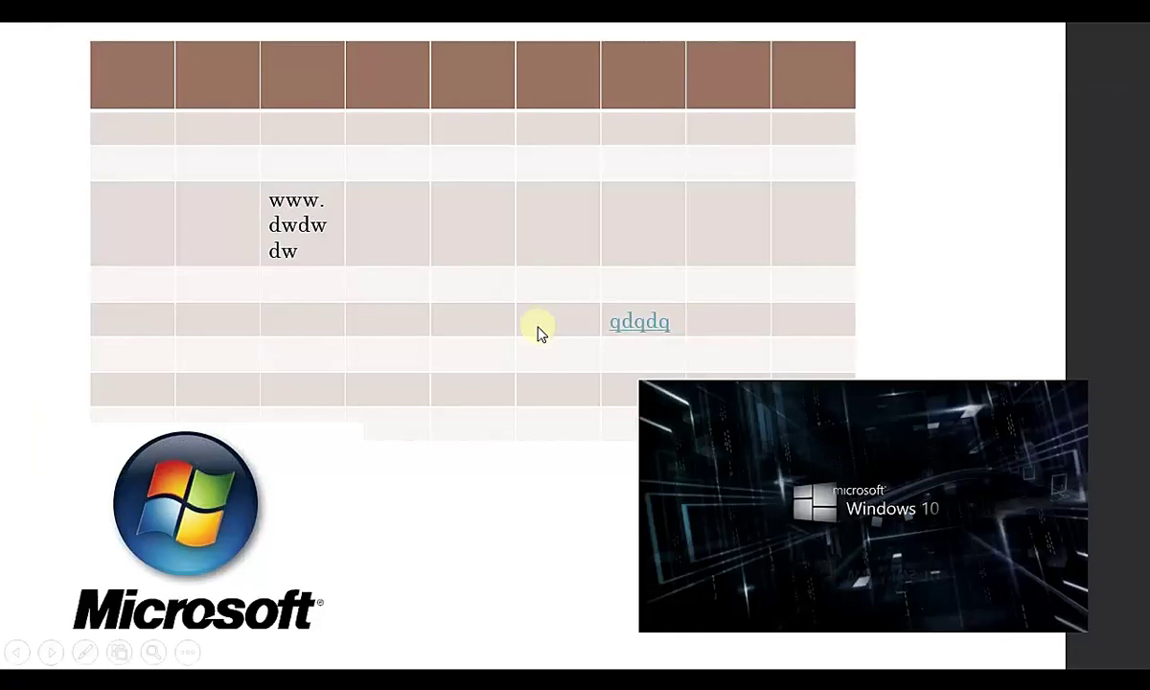
right_click(537, 330)
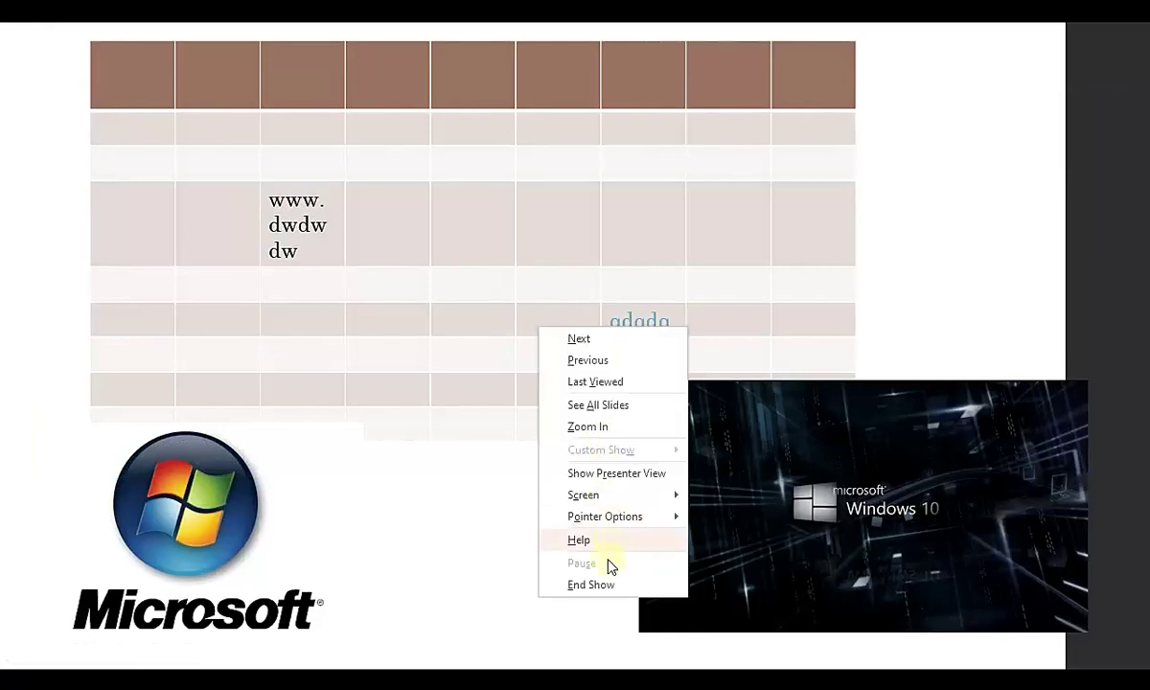
click(589, 582)
click(104, 175)
click(604, 163)
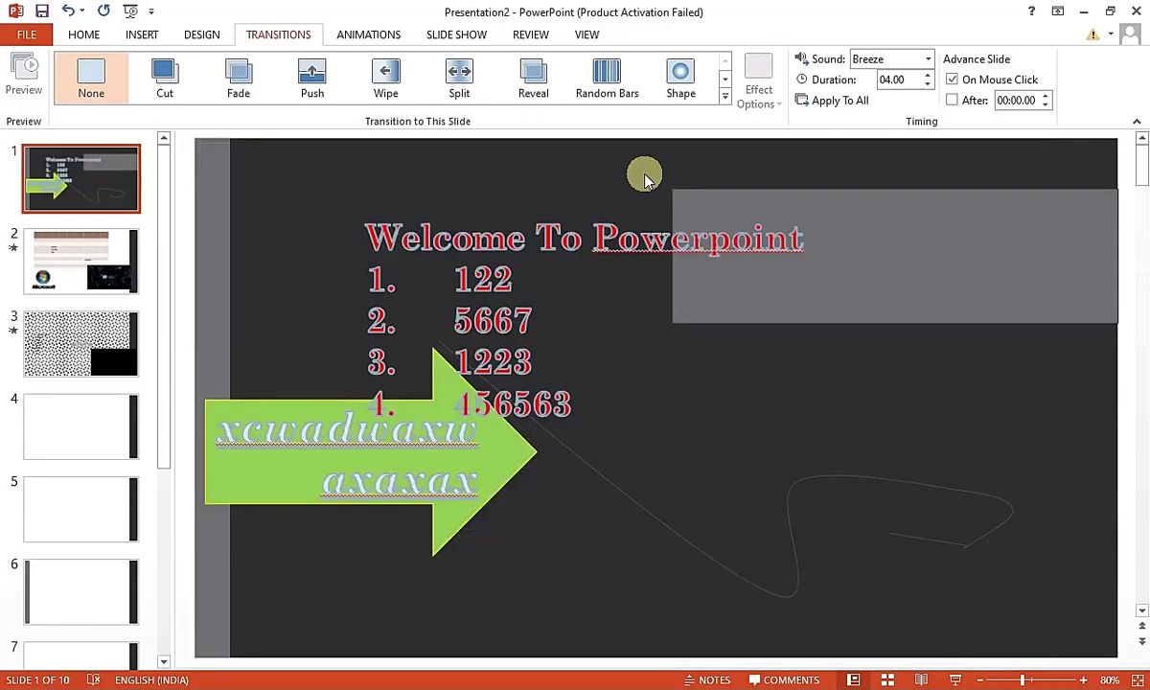
Make slide 1 advance automatically after a delay instead of on click, and test it in the show
click(959, 81)
click(953, 101)
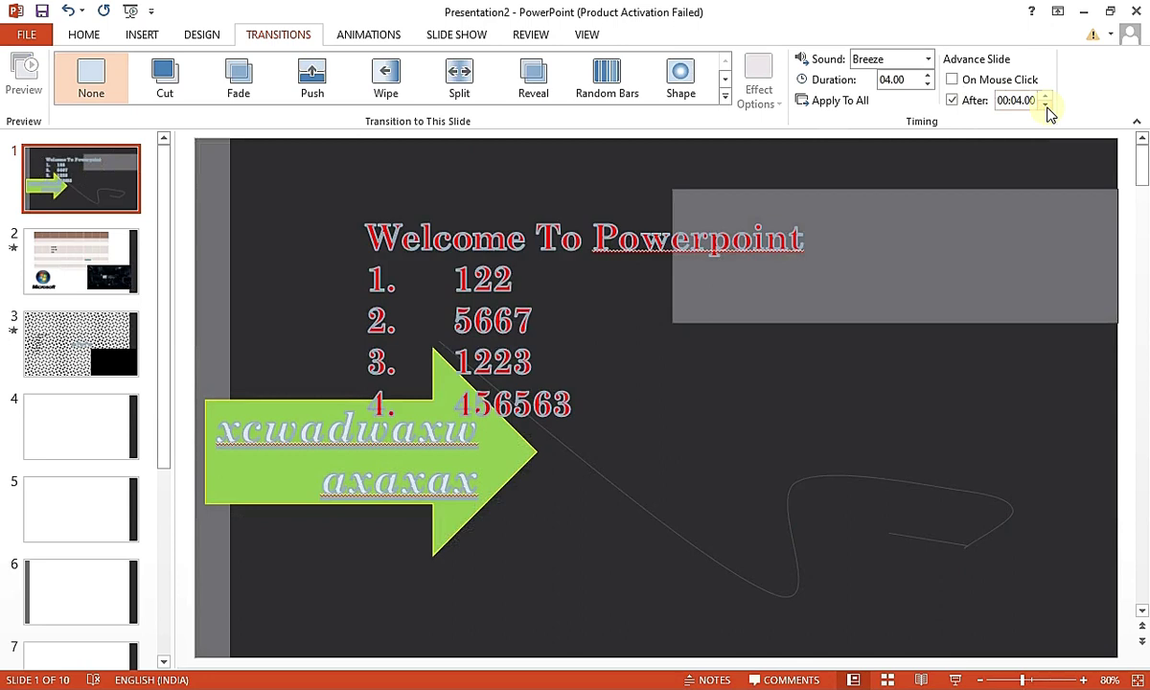
click(662, 313)
key(F5)
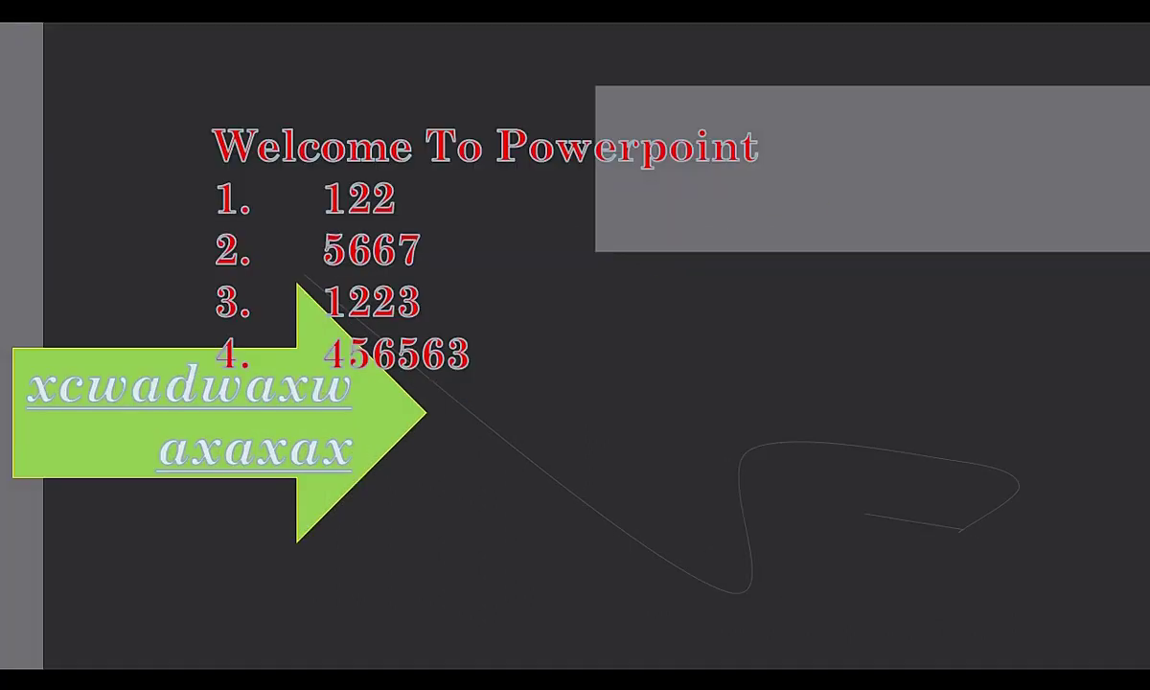
key(Right)
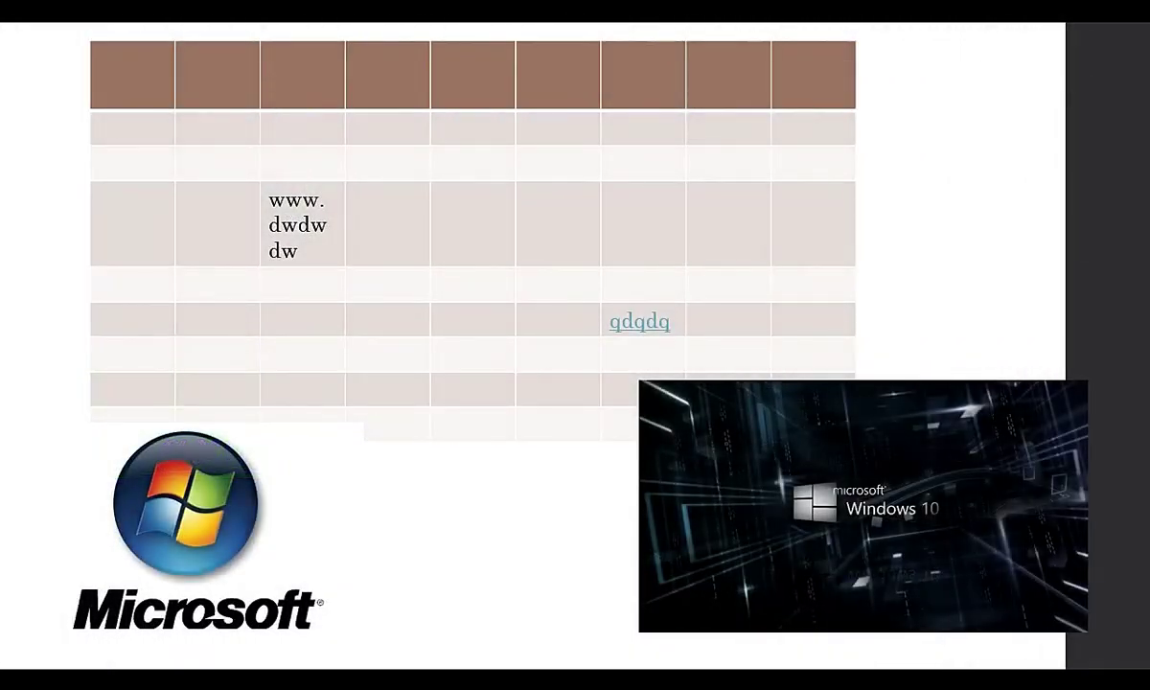
key(Right)
right_click(617, 292)
click(717, 568)
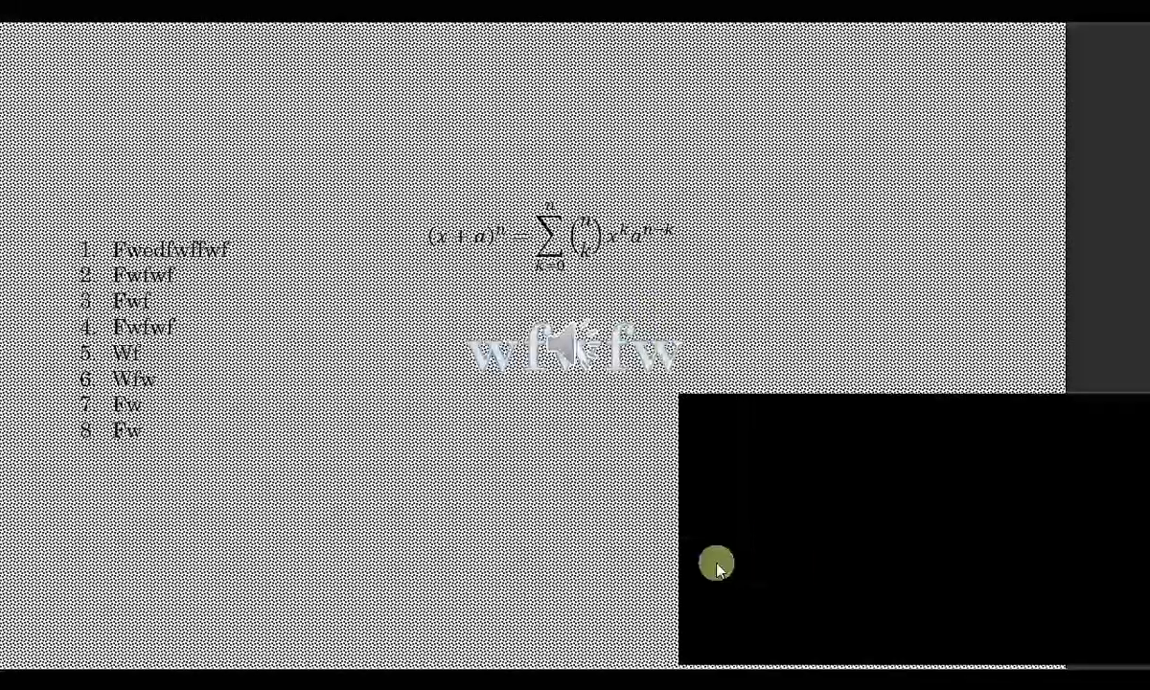
key(Escape)
click(96, 178)
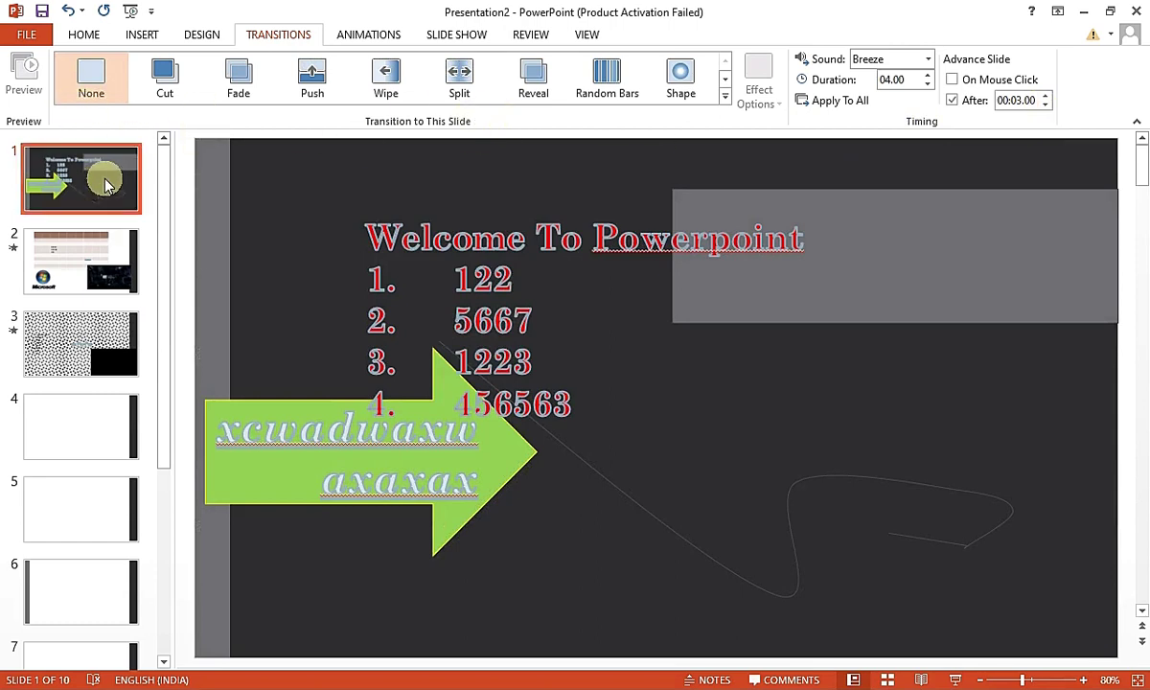
Give slide 1 a Cut transition, then move to blank slide 4
click(165, 82)
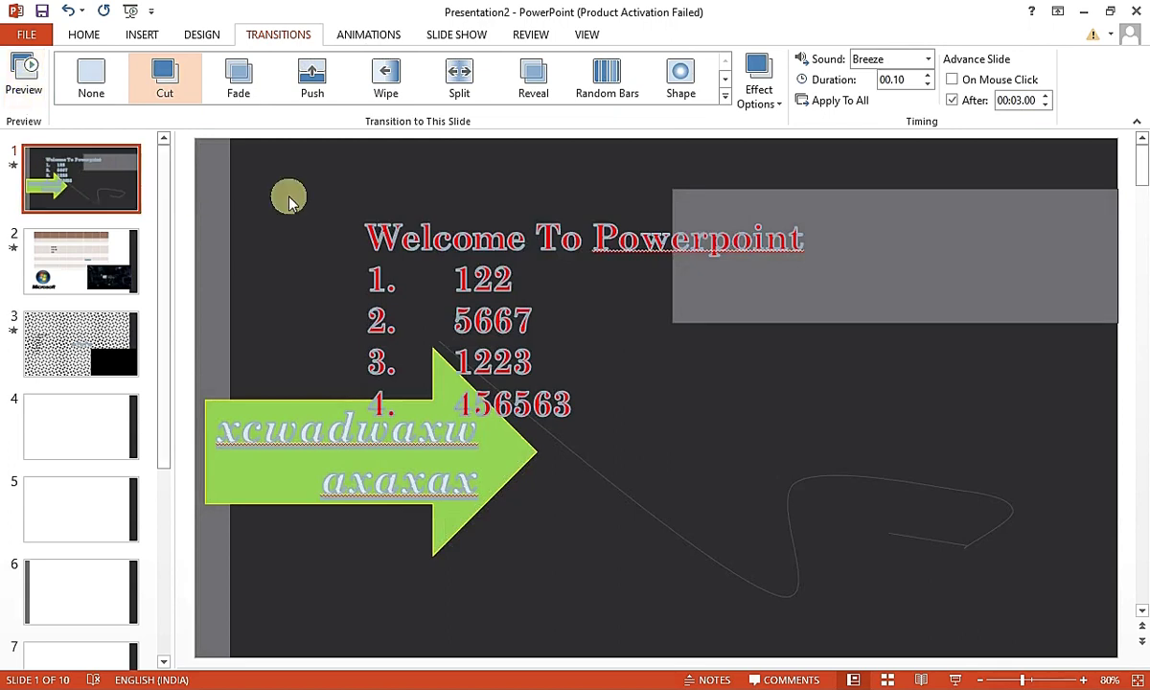
click(368, 36)
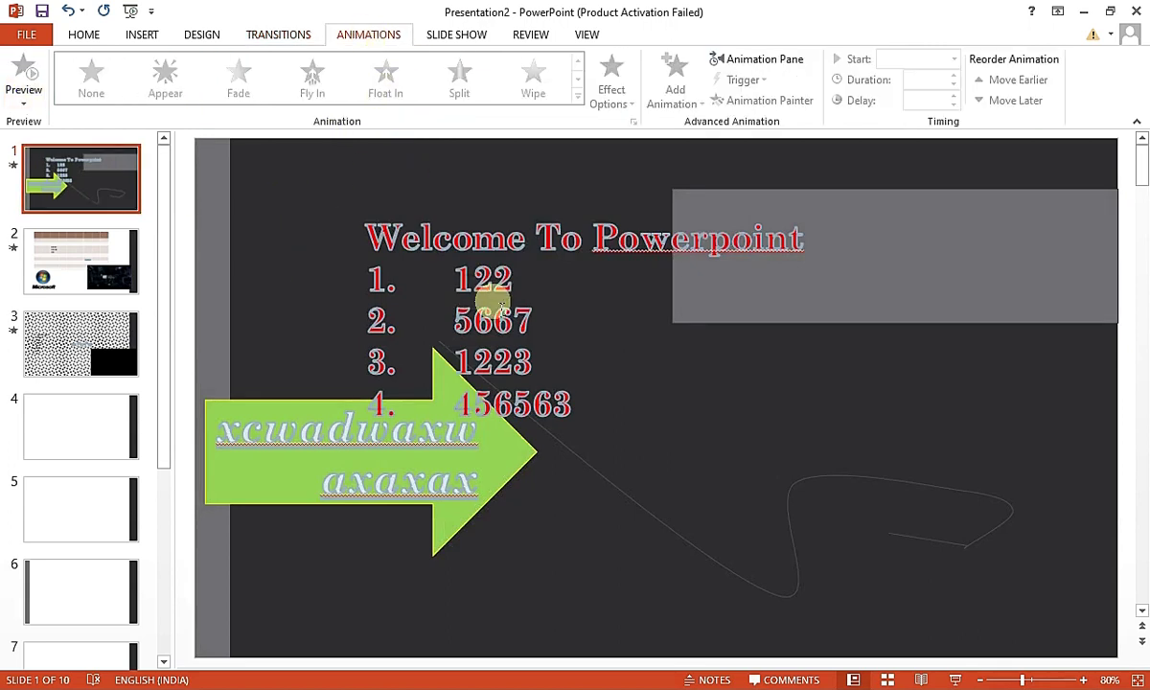
click(462, 284)
click(570, 402)
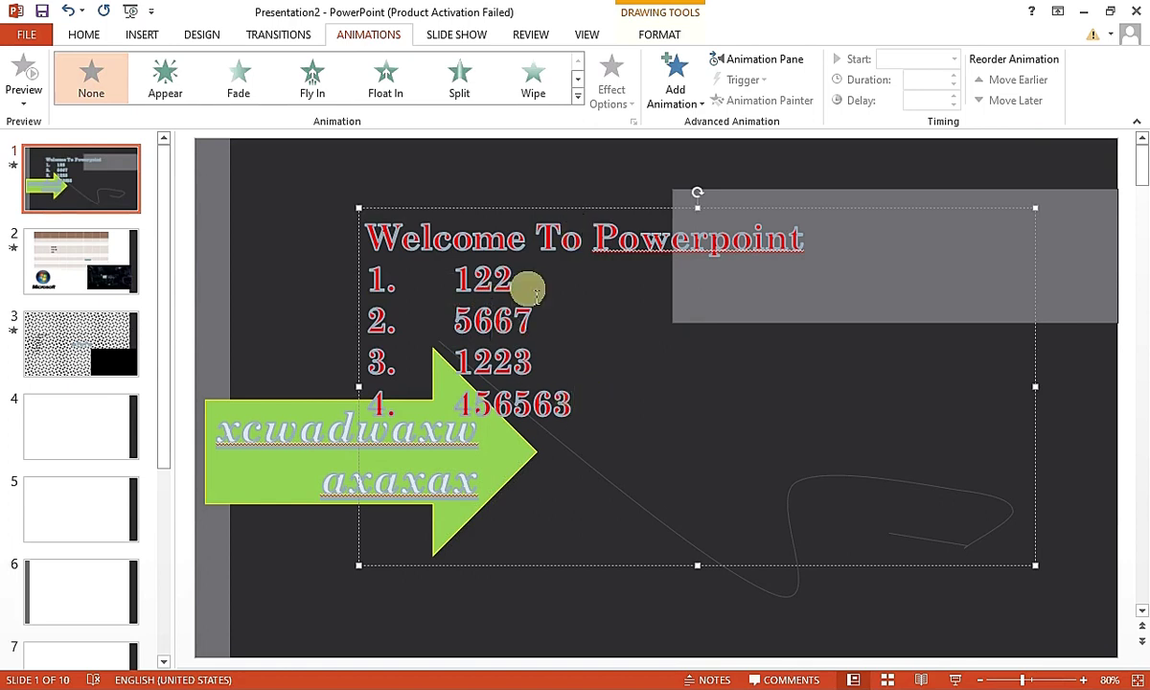
click(96, 426)
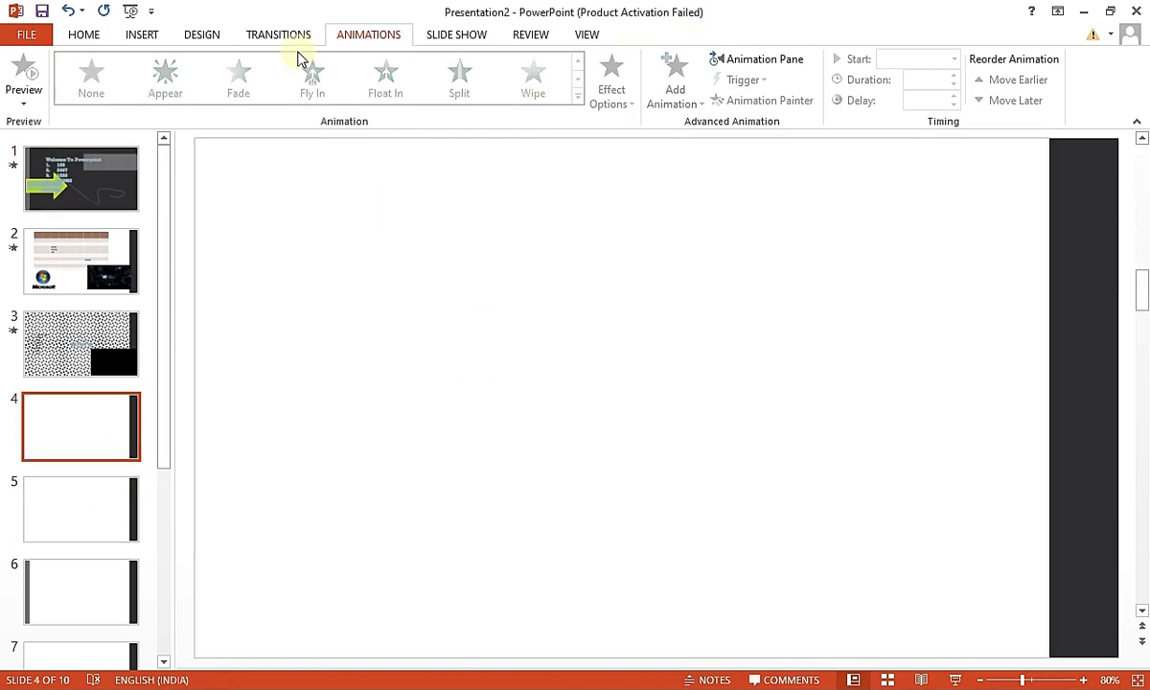
click(85, 37)
Add a text box reading 'I am creating something' on slide 4 at font size 48
click(144, 37)
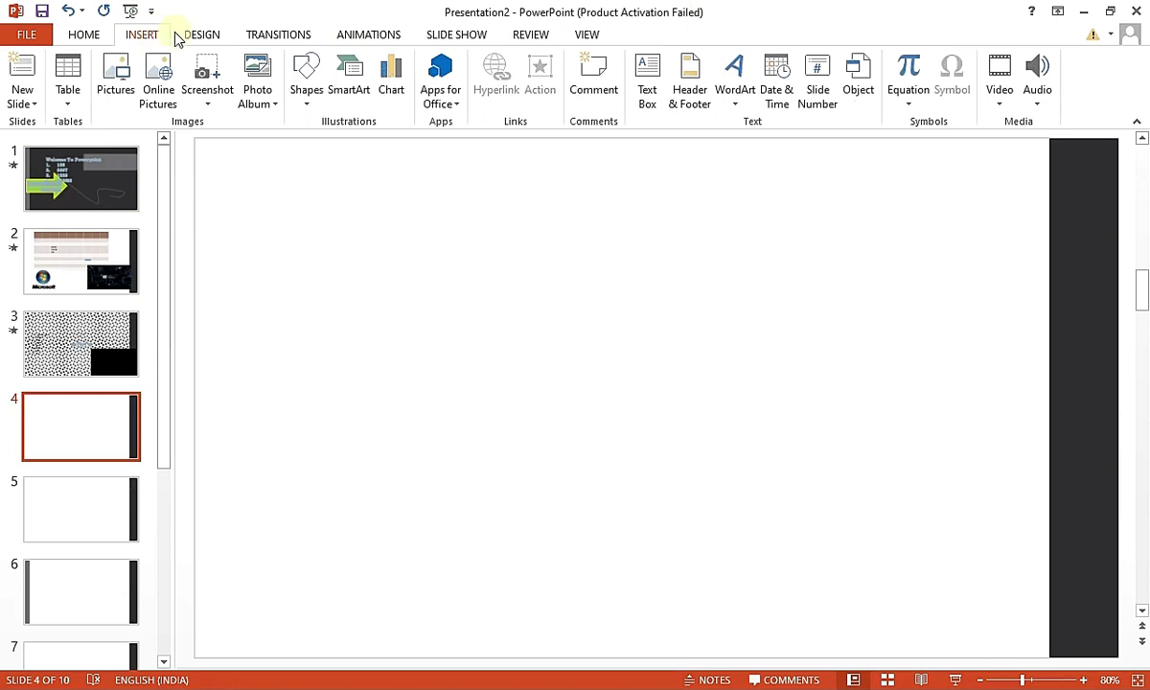
click(652, 84)
drag(289, 180, 928, 305)
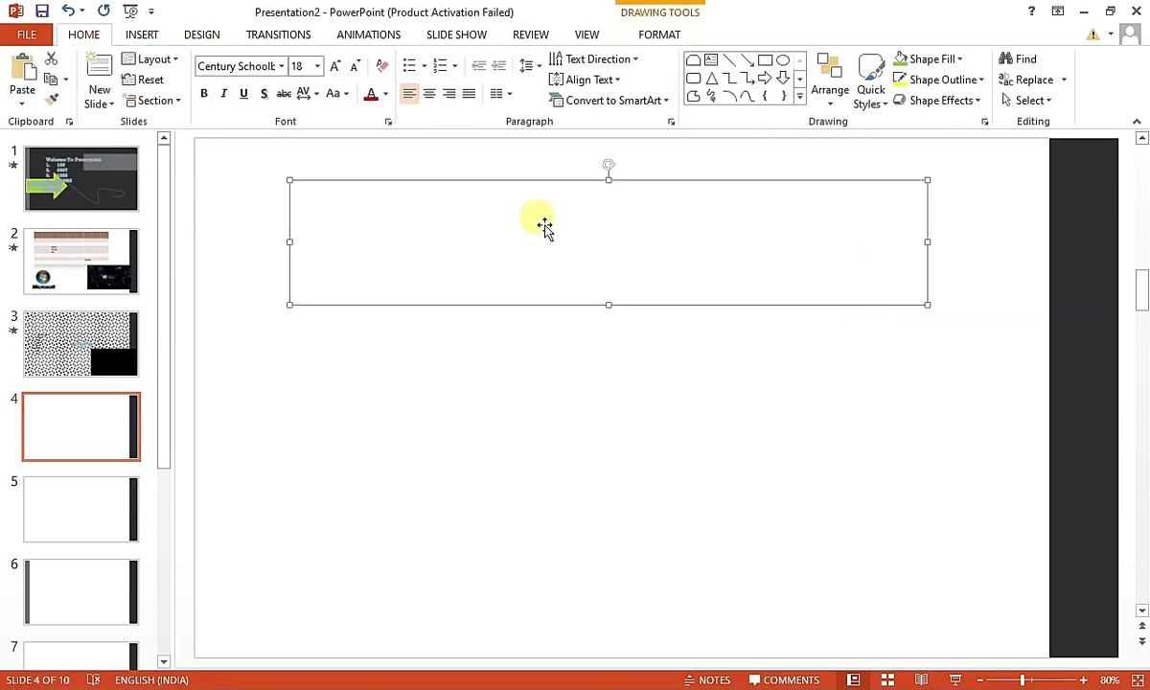
text(I am creating something)
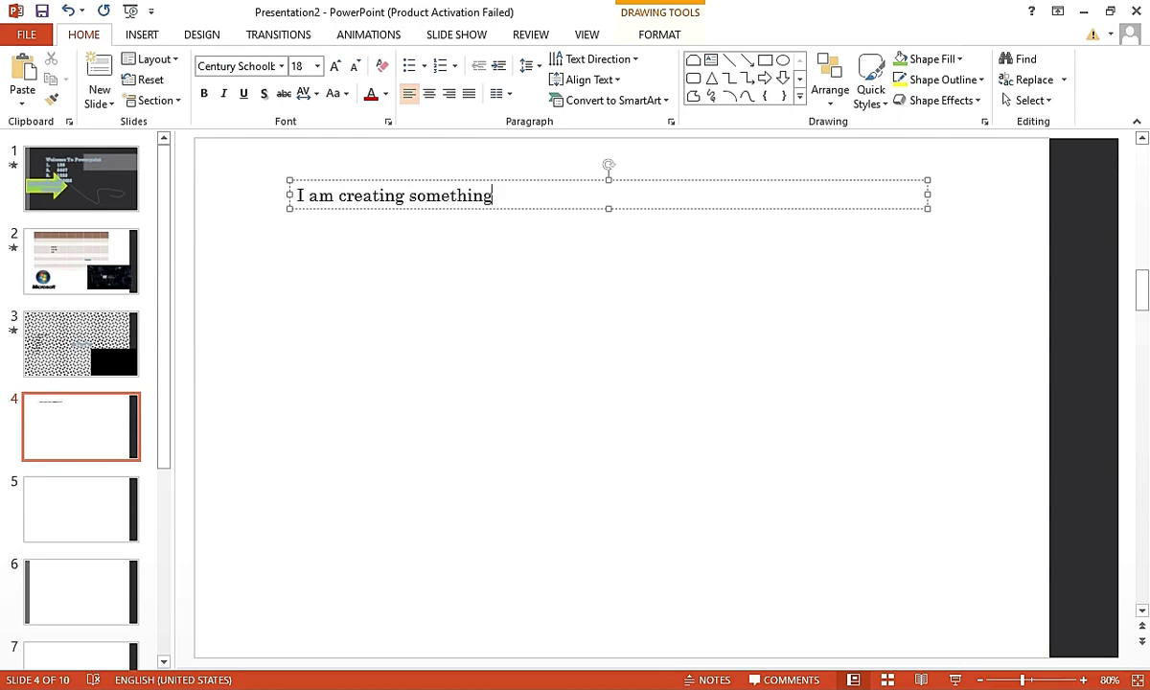
triple_click(467, 195)
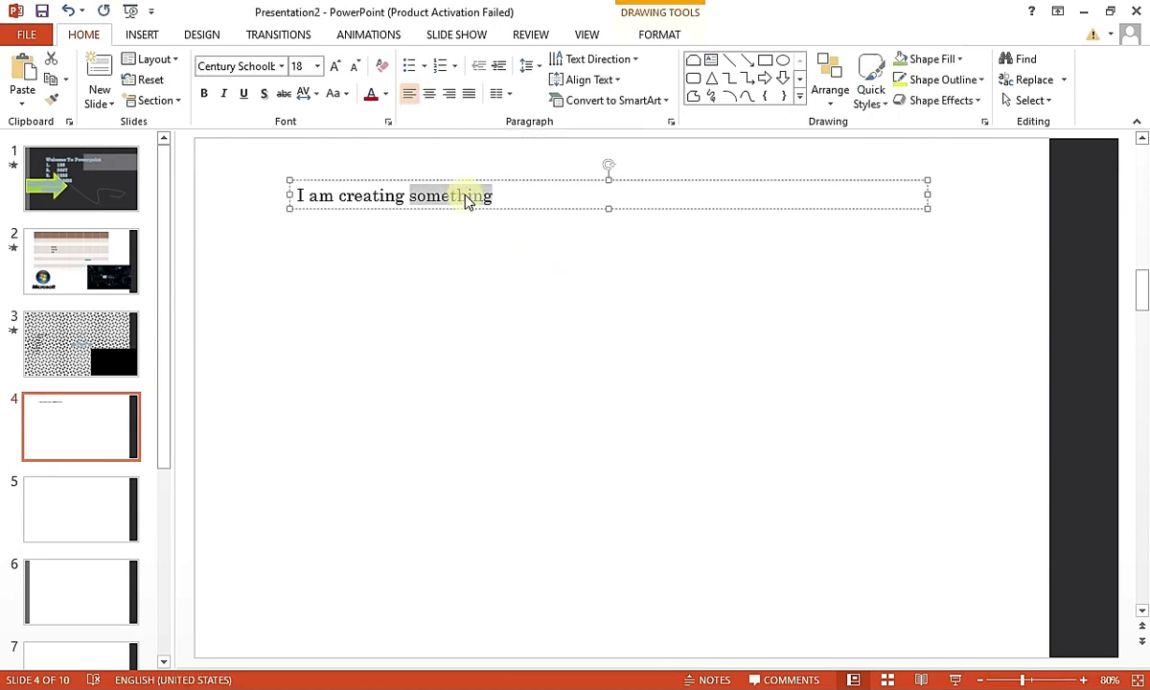
click(317, 66)
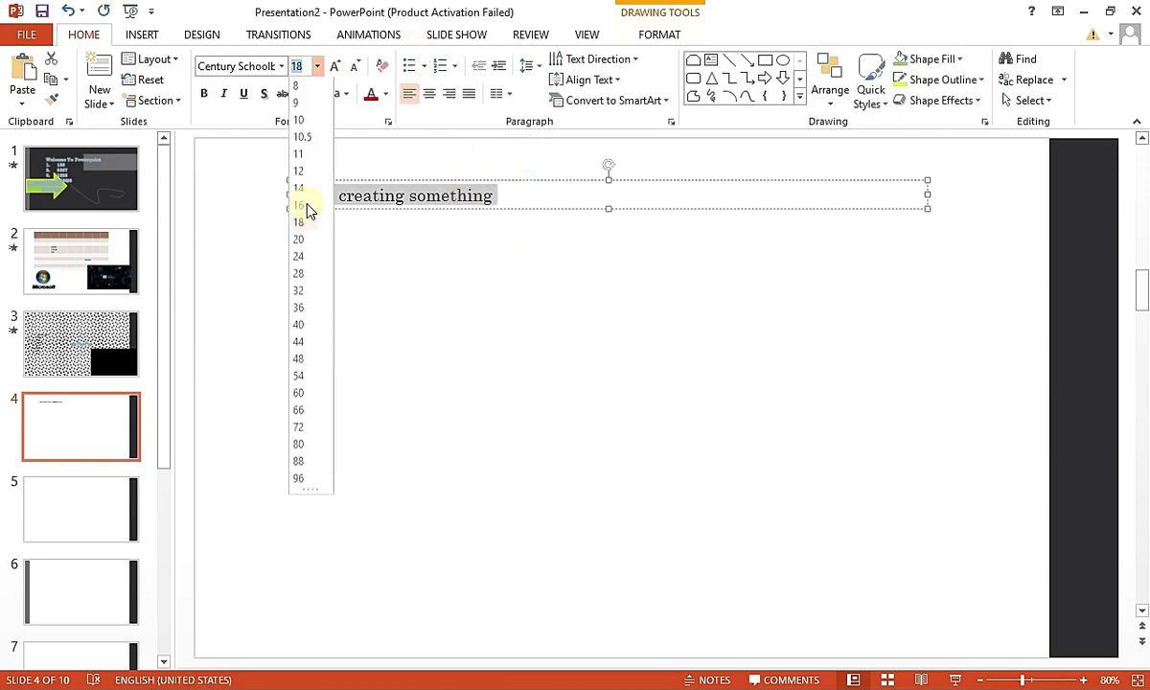
click(308, 362)
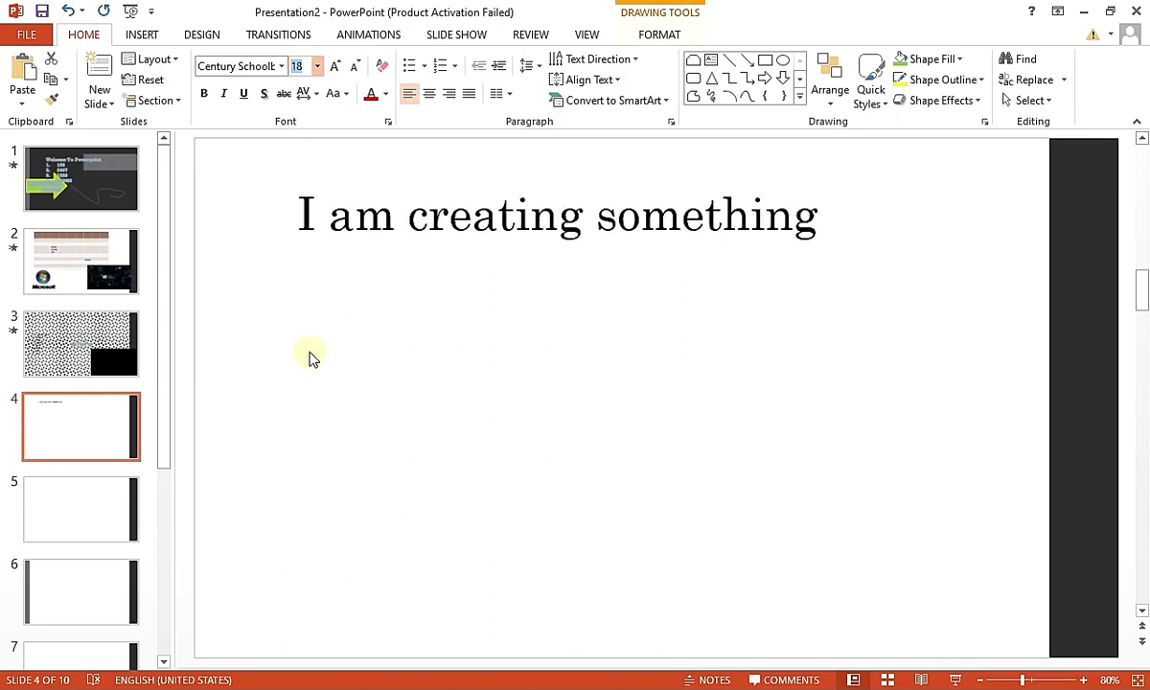
Turn the title line into WordArt and move the WordArt copy upward
double_click(692, 218)
click(692, 219)
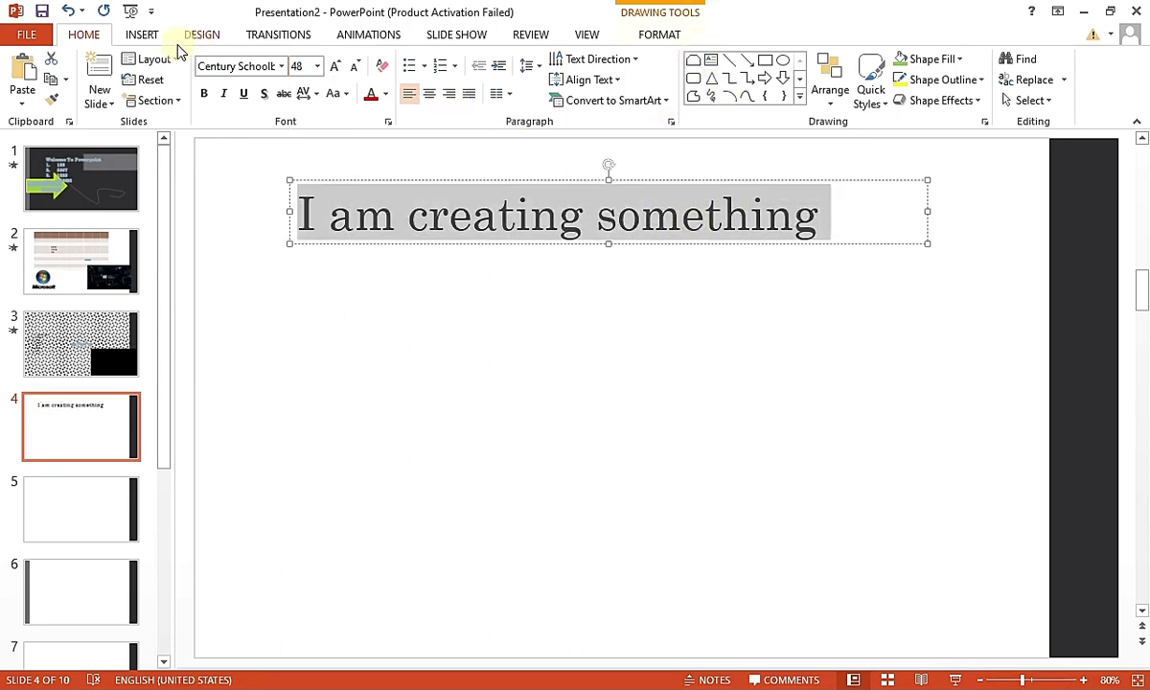
click(142, 35)
click(735, 82)
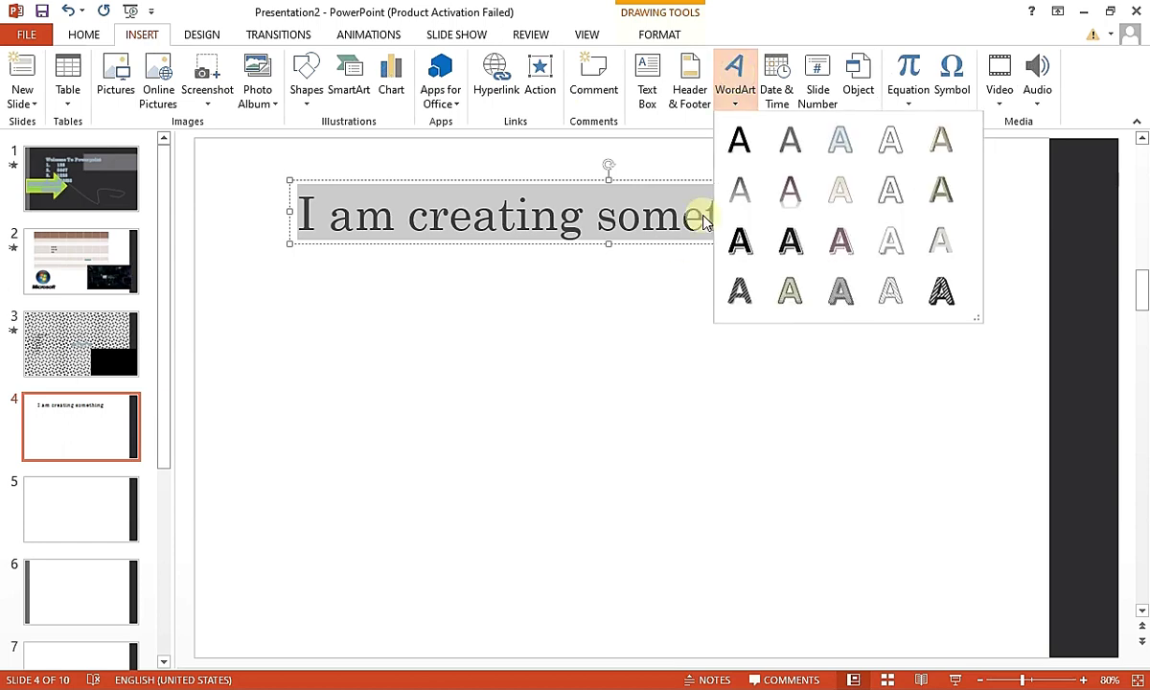
click(798, 259)
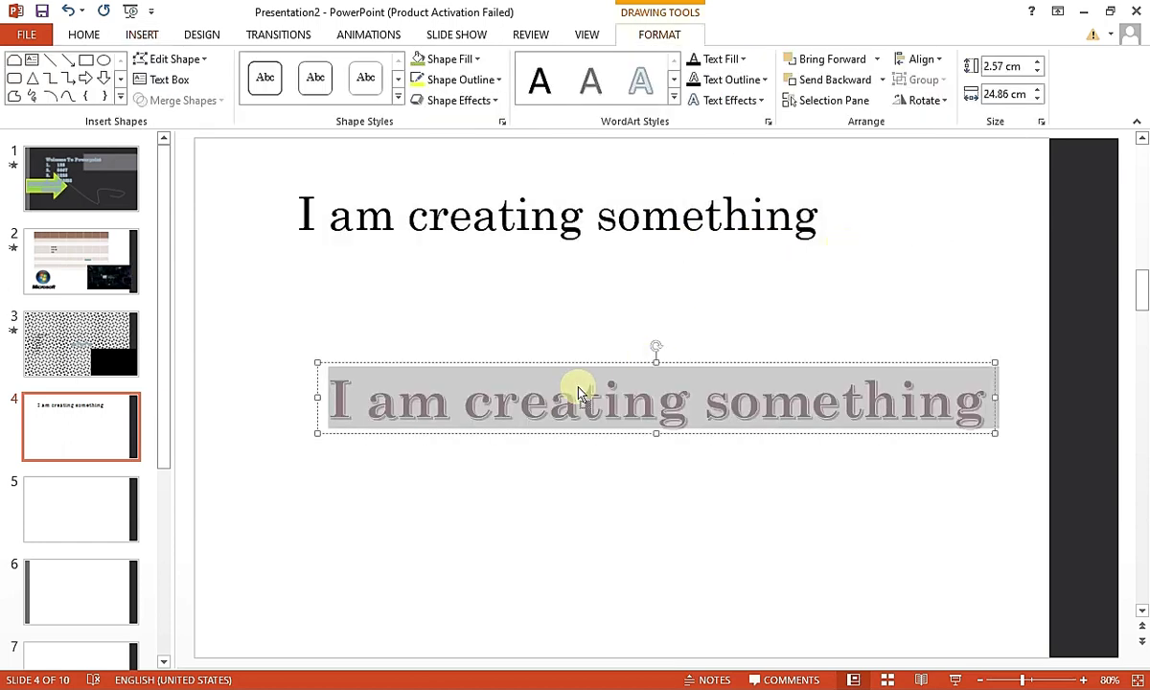
click(580, 387)
mouse_move(611, 370)
mouse_down()
mouse_move(521, 303)
mouse_move(515, 259)
mouse_up()
Delete the plain title box and move the WordArt into the title position
click(530, 211)
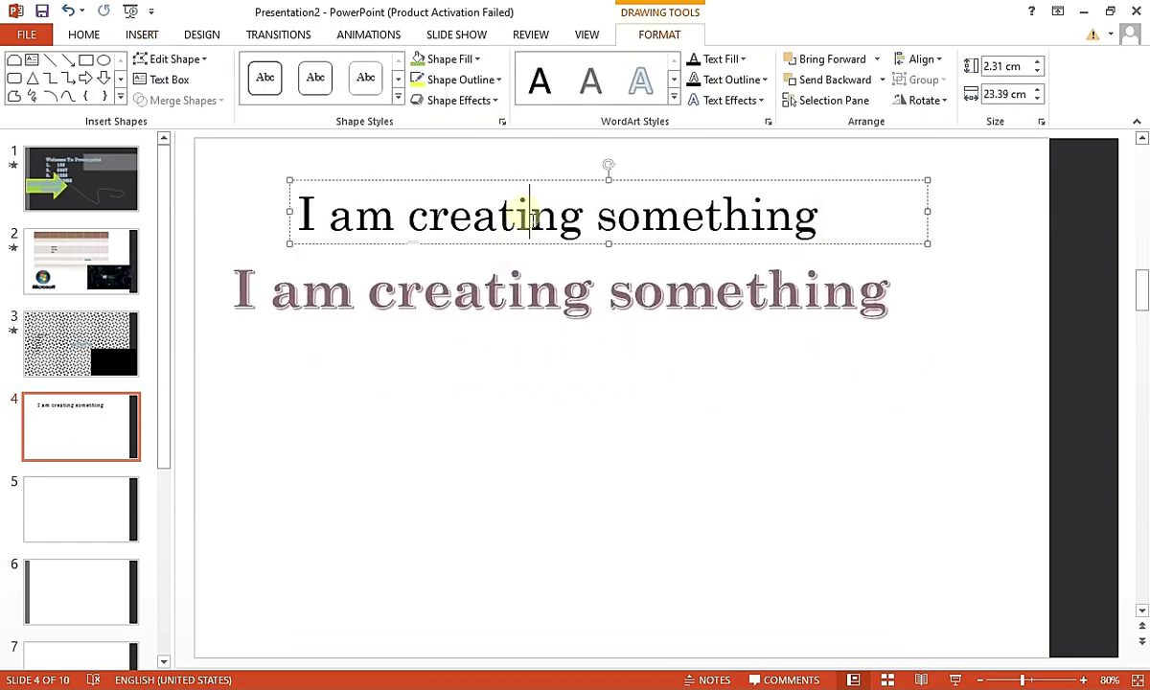
key(Delete)
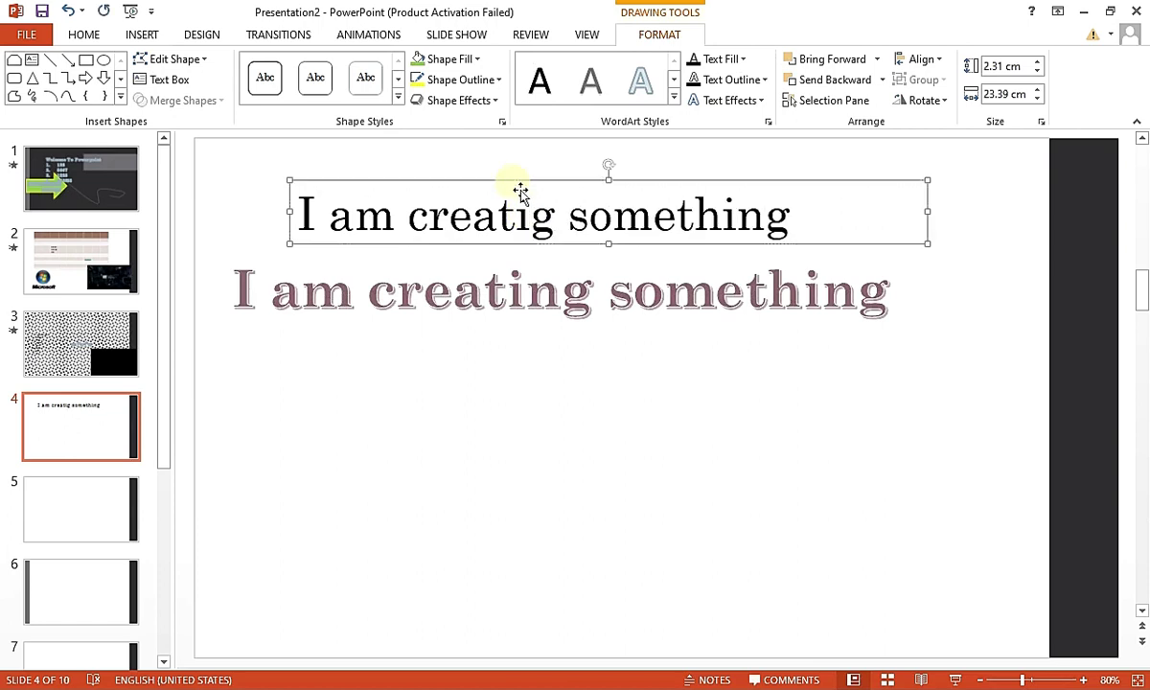
click(521, 191)
key(Delete)
click(531, 291)
drag(537, 245, 565, 172)
click(523, 316)
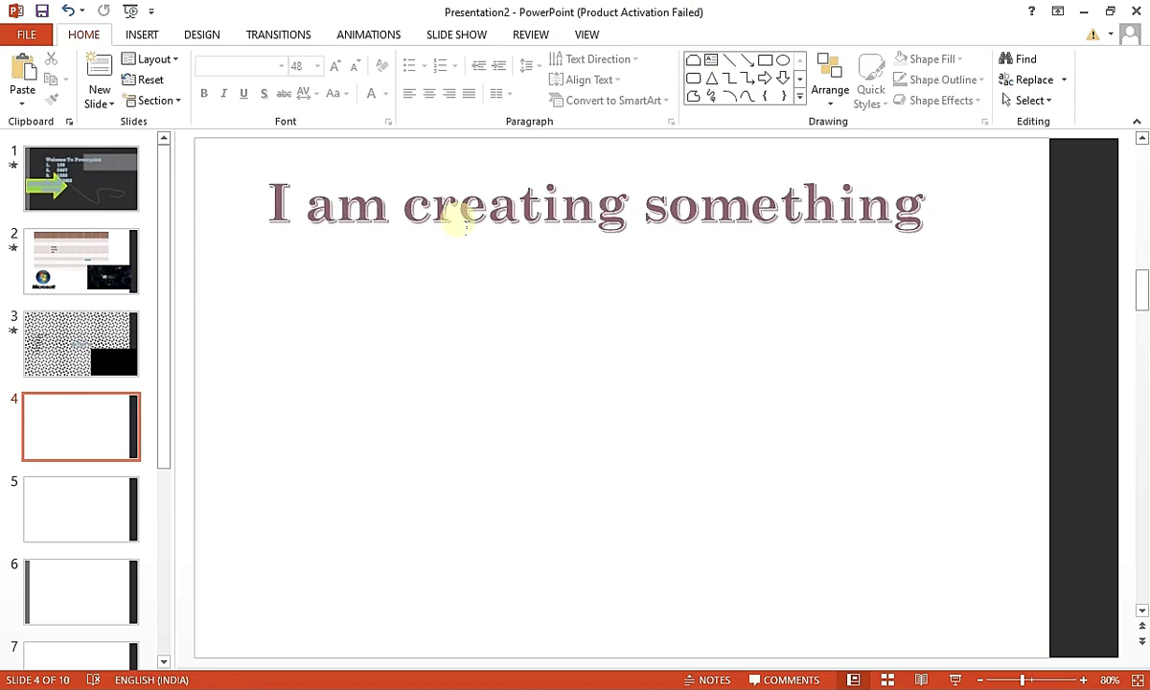
Draw a large empty text box below the WordArt title
click(139, 34)
click(647, 81)
mouse_move(288, 303)
mouse_down()
mouse_move(905, 610)
mouse_move(899, 601)
mouse_up()
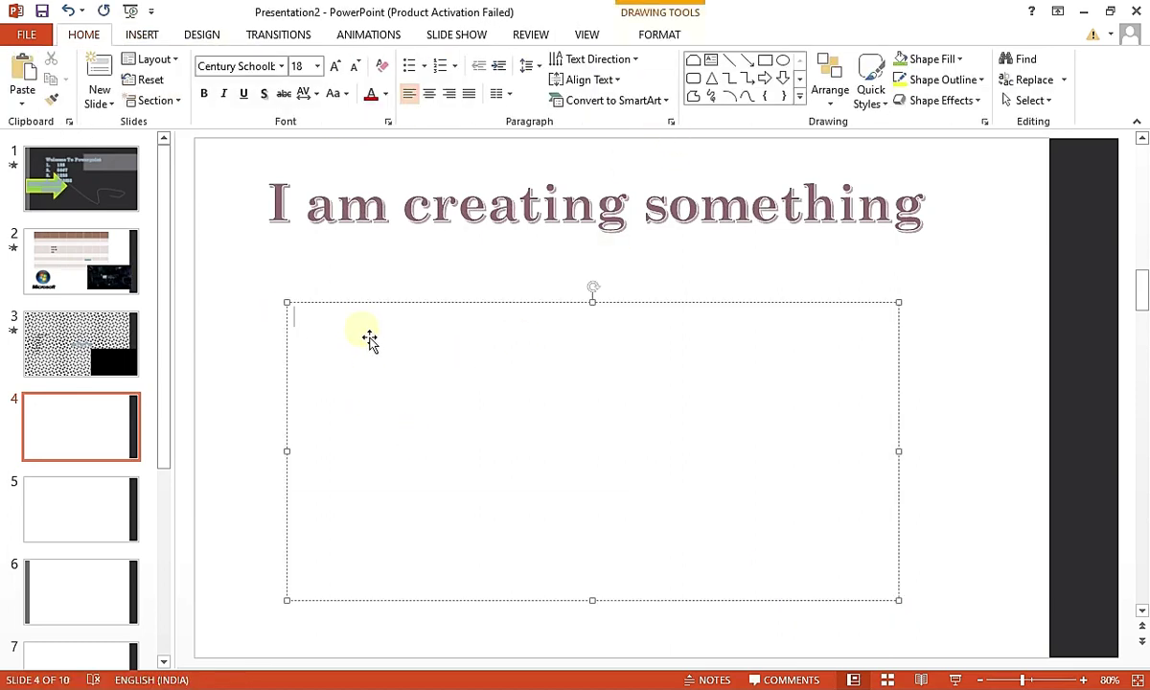
Type a numbered list: 'I am creating a presentation', 'Yes I am', 'No I am', 'Yes mi am'
click(439, 66)
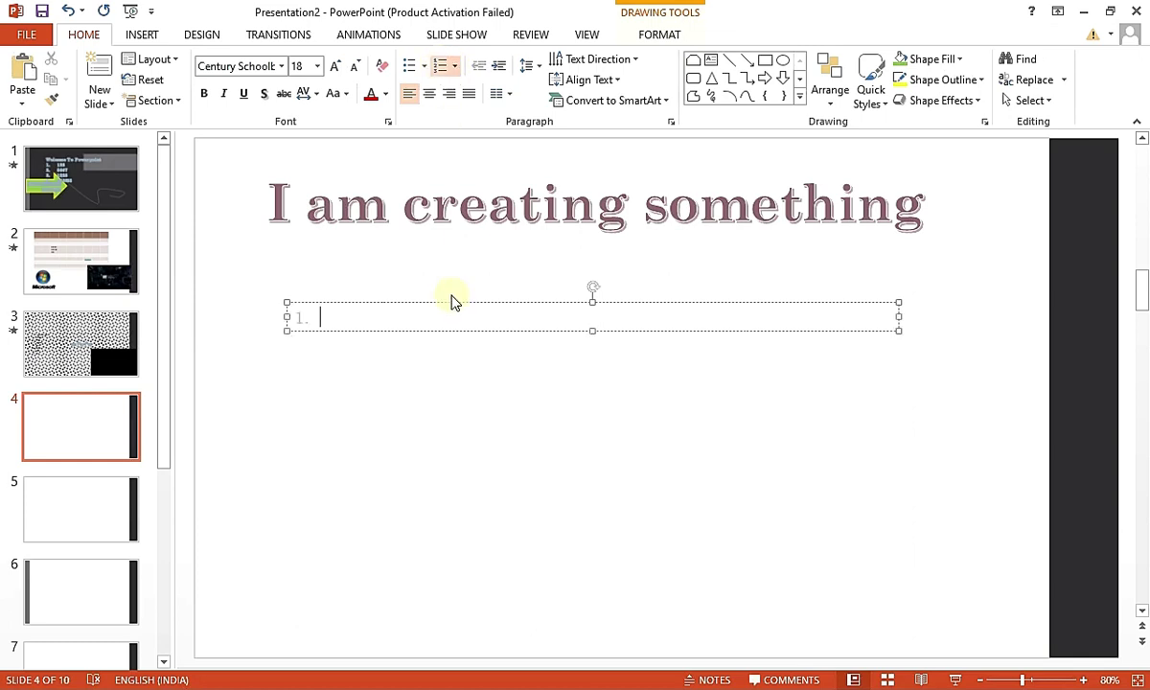
text(I am creating a pres)
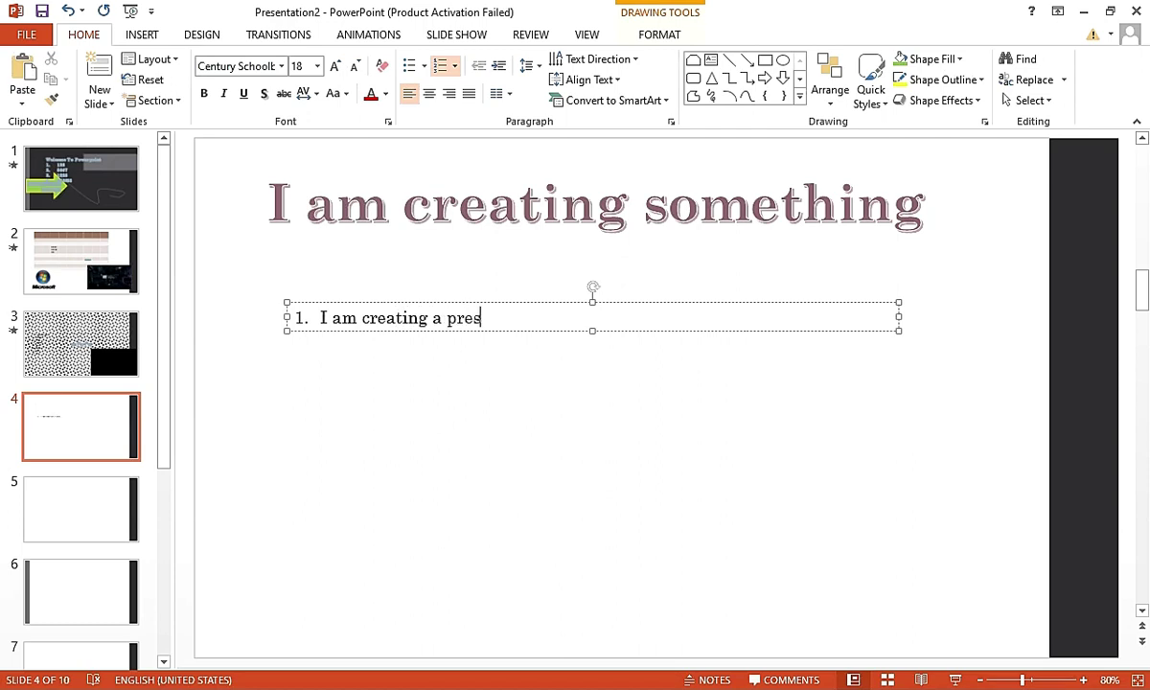
text(ationm)
key(BackSpace)
key(Return)
text(yes)
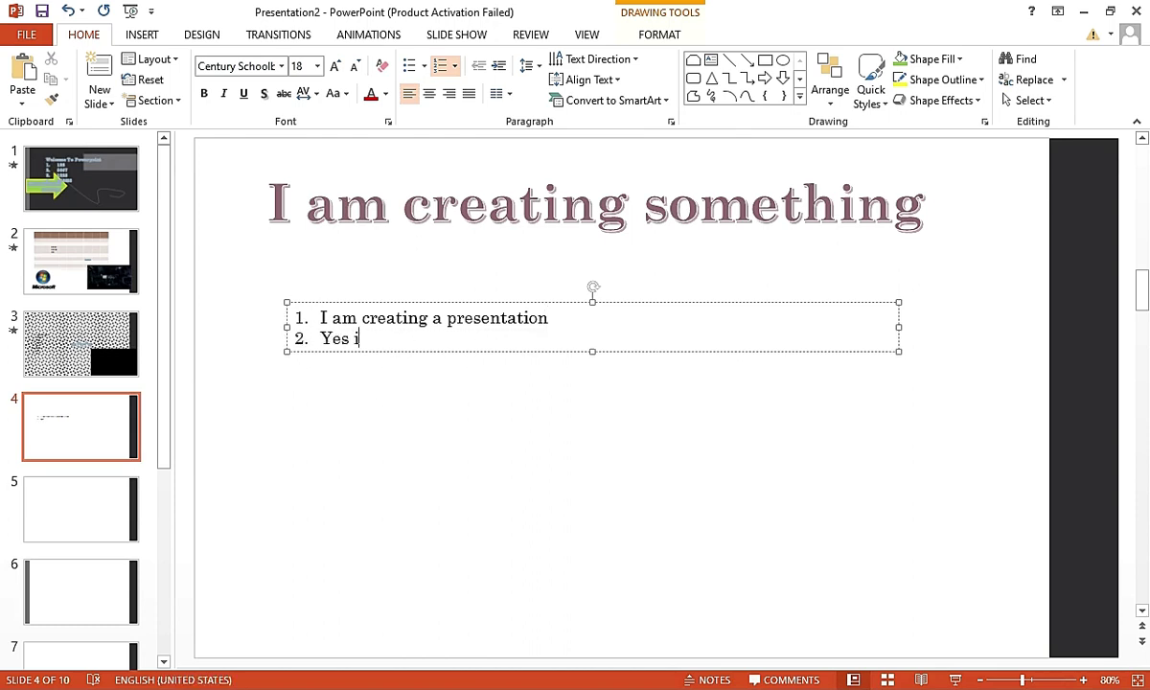
key(Return)
text(No I am)
key(Return)
text(Yes mi am)
Drop the empty fifth item and select the first list item
key(Return)
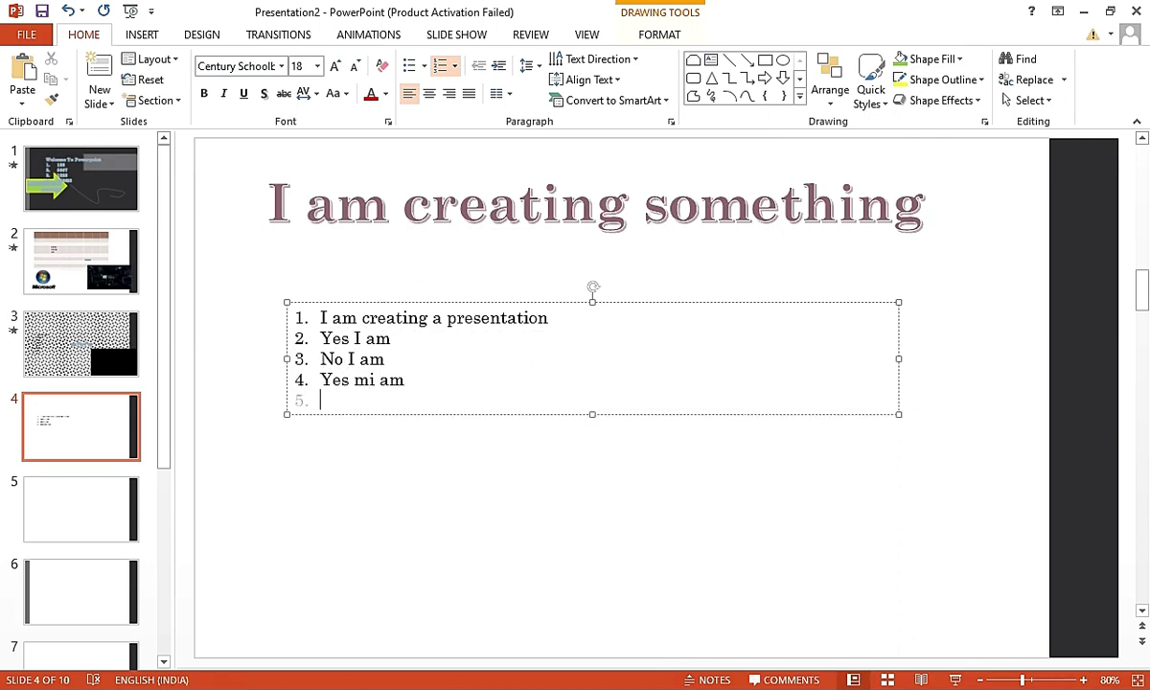
click(420, 385)
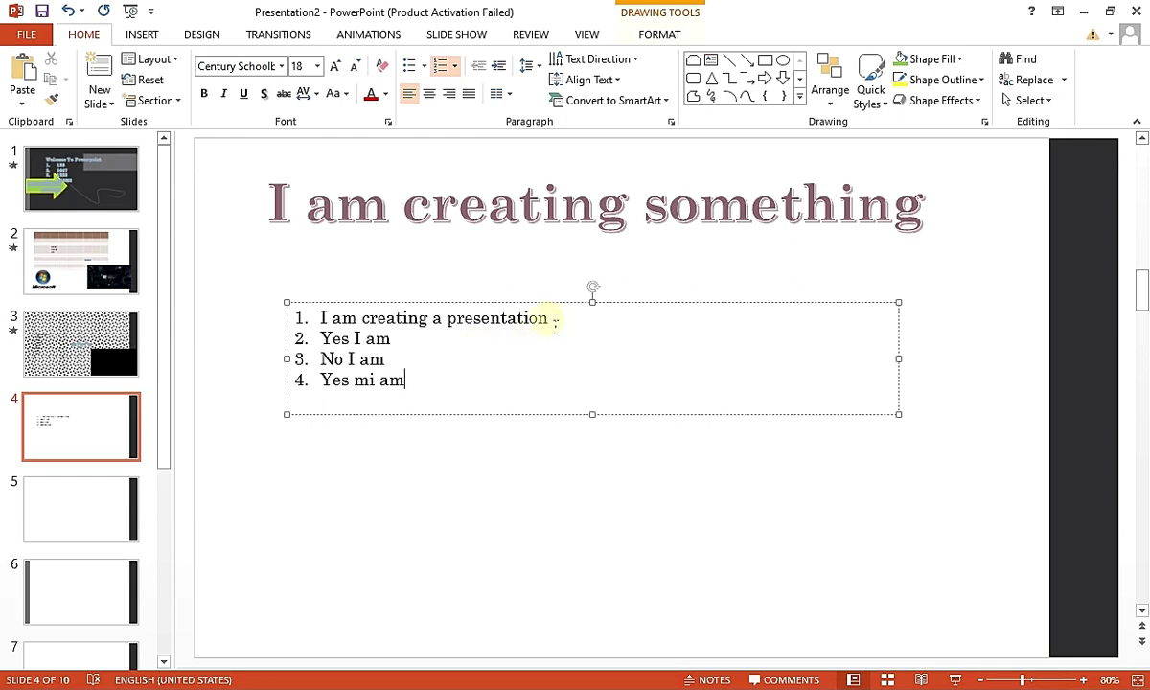
drag(547, 318, 290, 318)
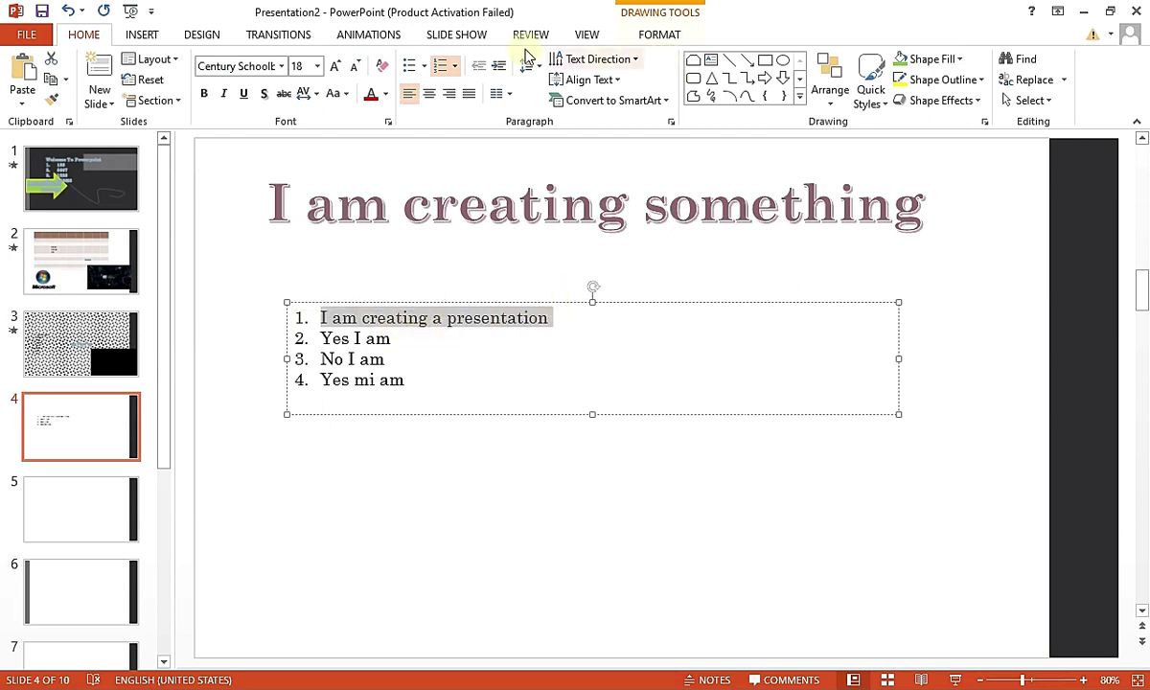
click(369, 34)
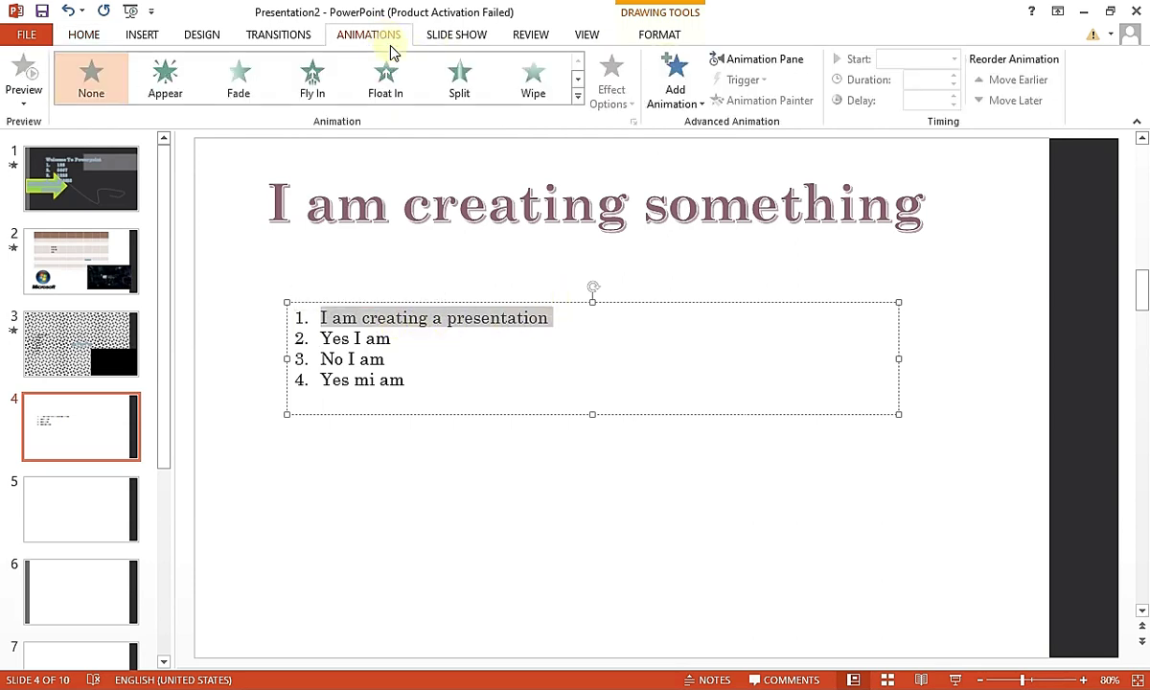
Give the first list item Float In and the WordArt title Random Bars
click(394, 85)
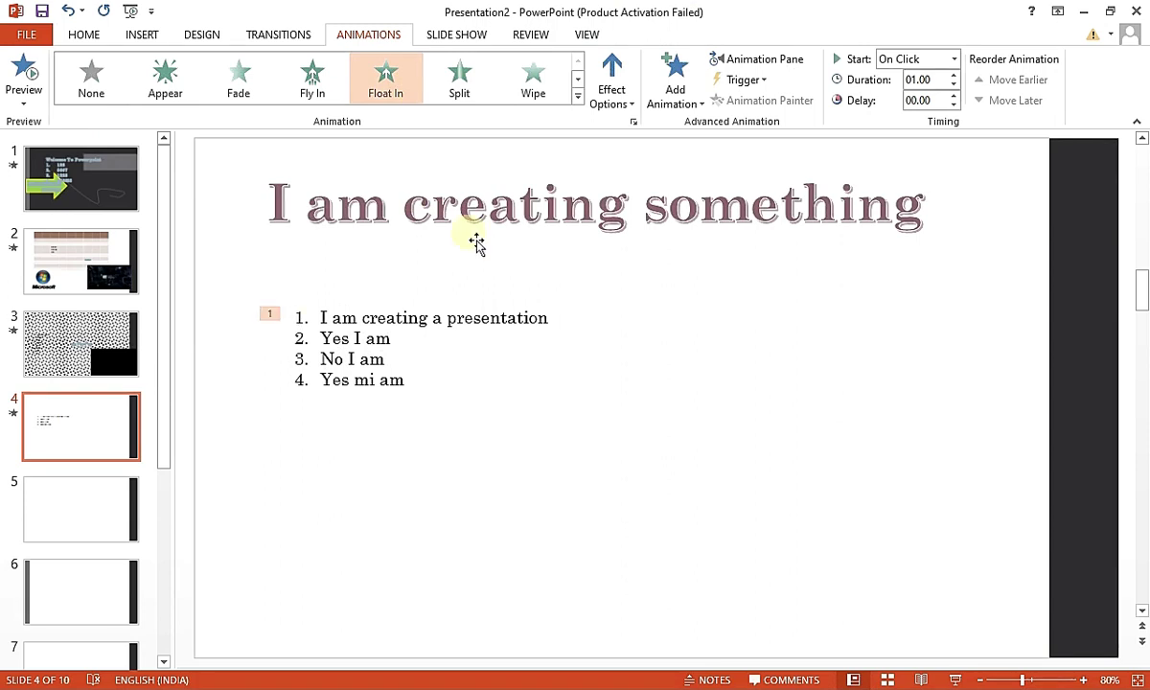
click(554, 202)
double_click(555, 203)
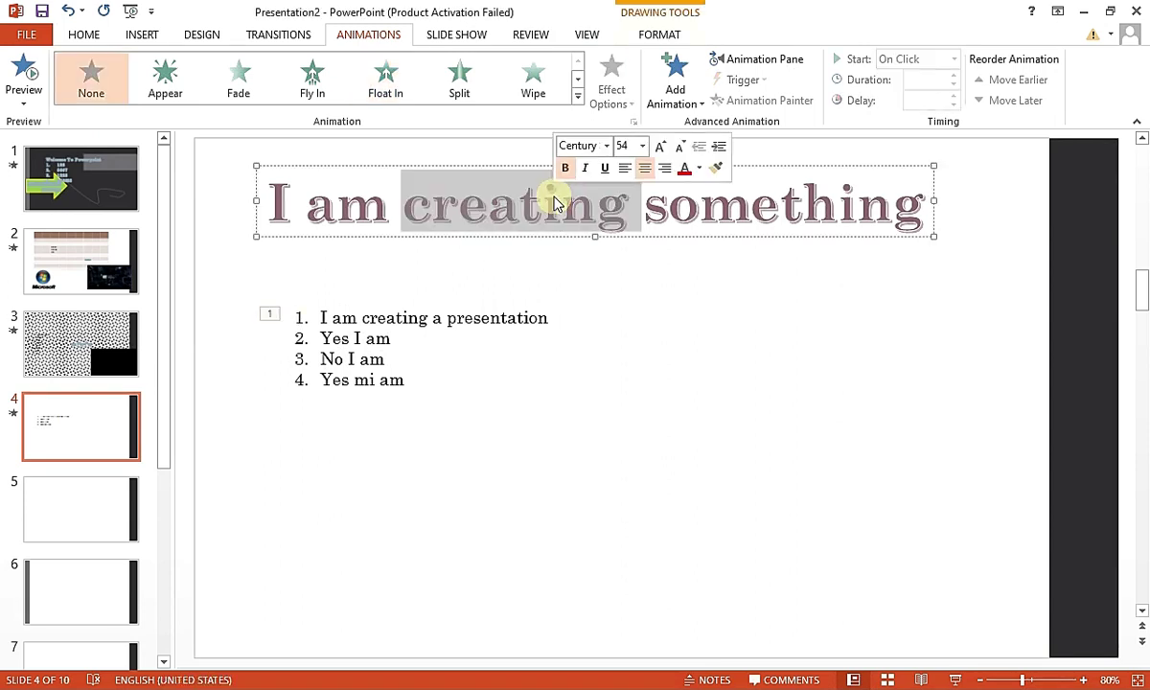
click(556, 202)
triple_click(623, 205)
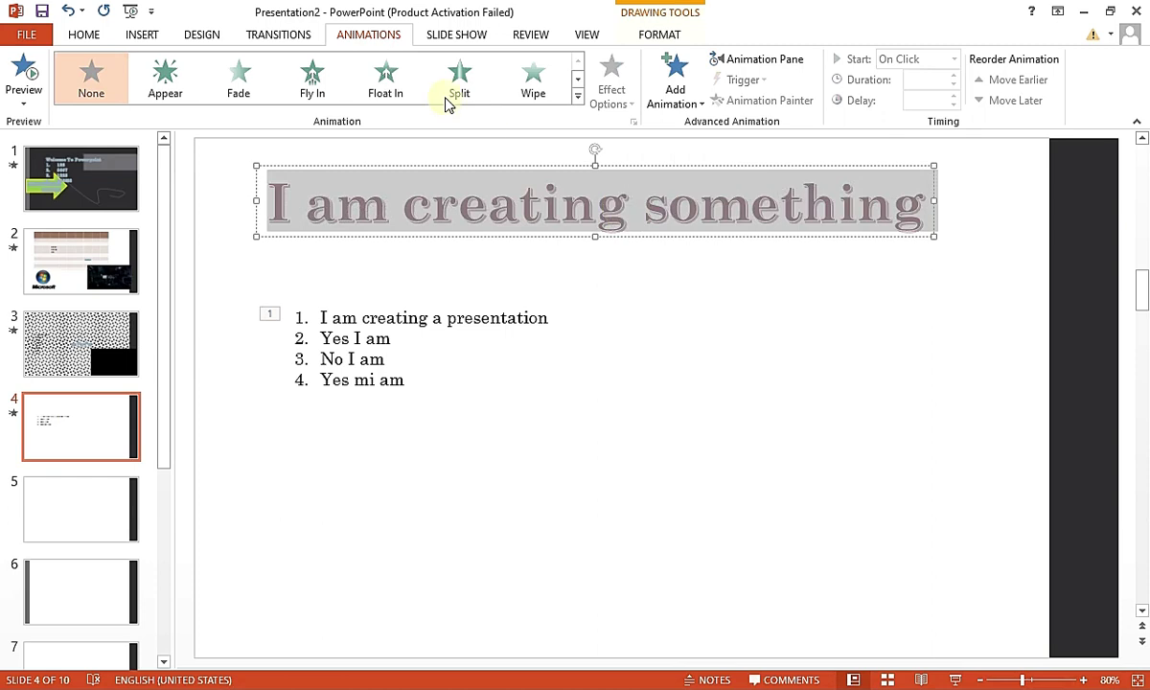
click(387, 86)
click(458, 85)
click(578, 96)
scroll(335, 517, up, 1)
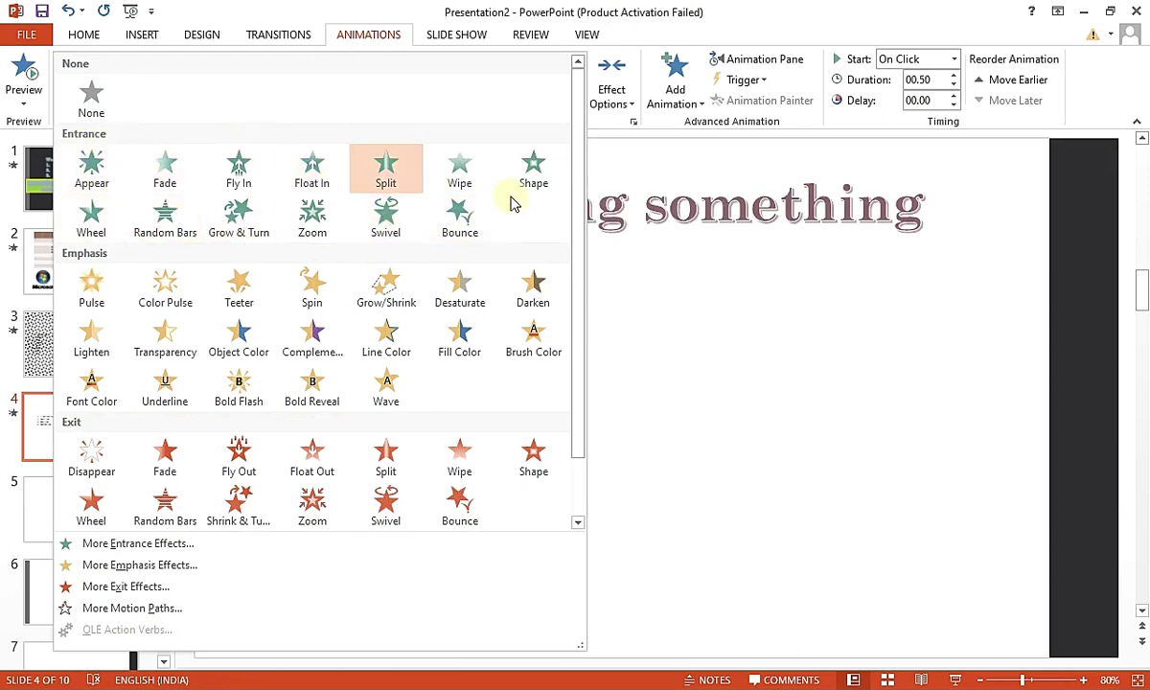
click(687, 332)
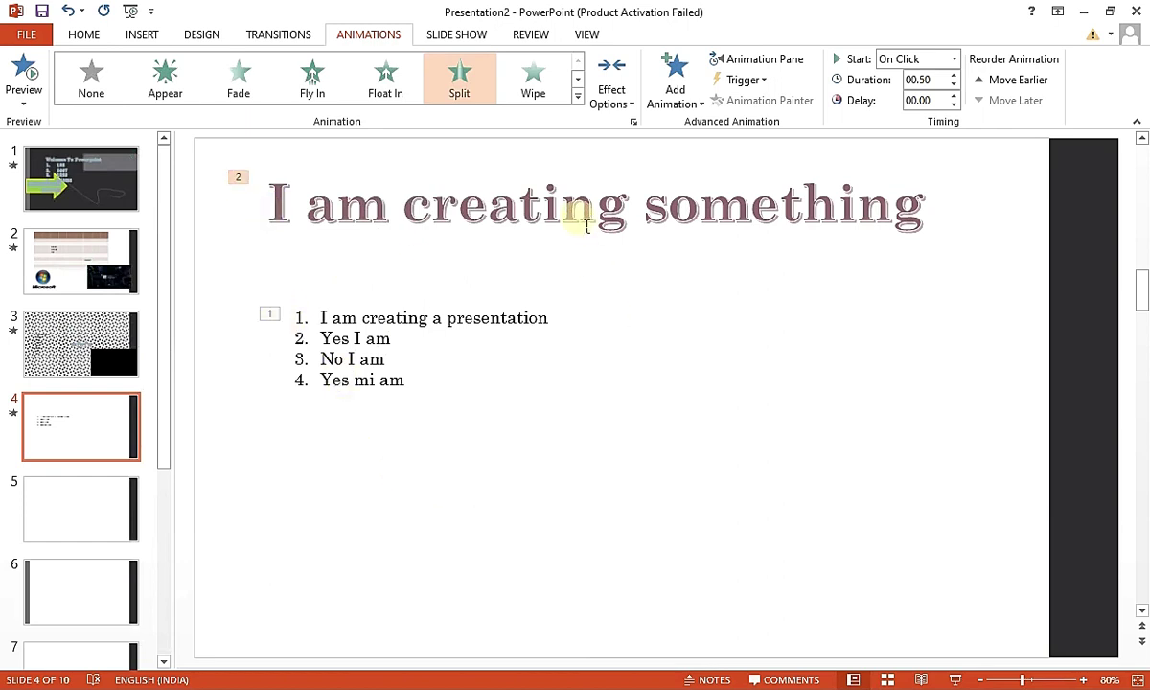
click(578, 96)
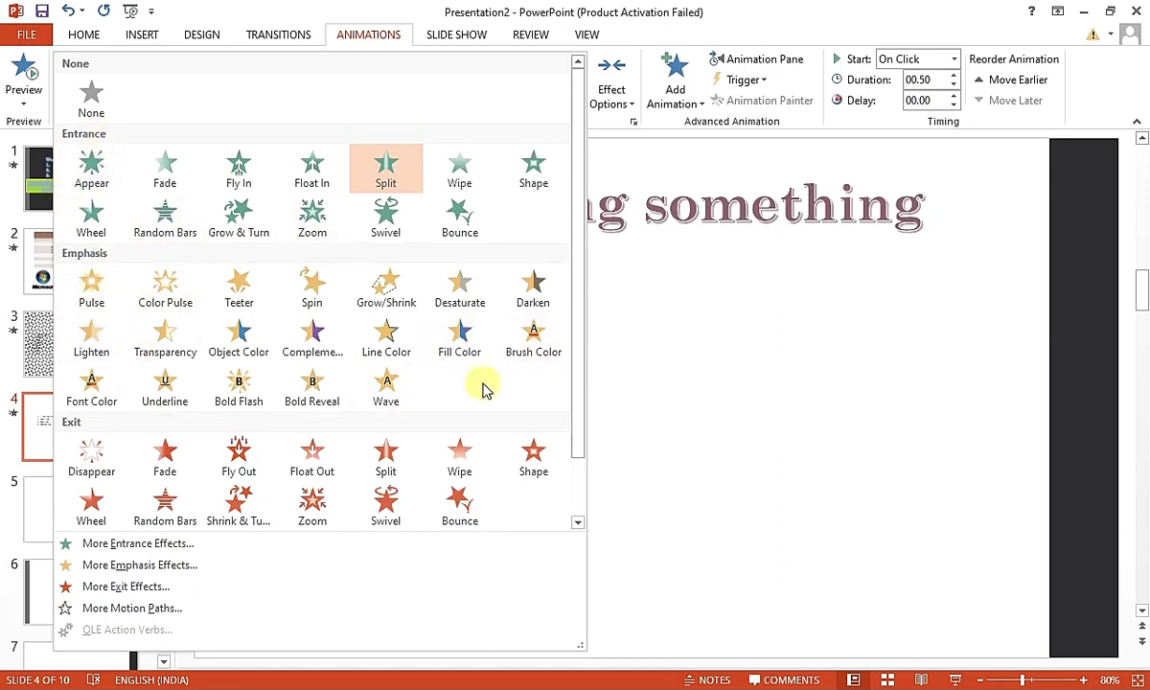
key(Escape)
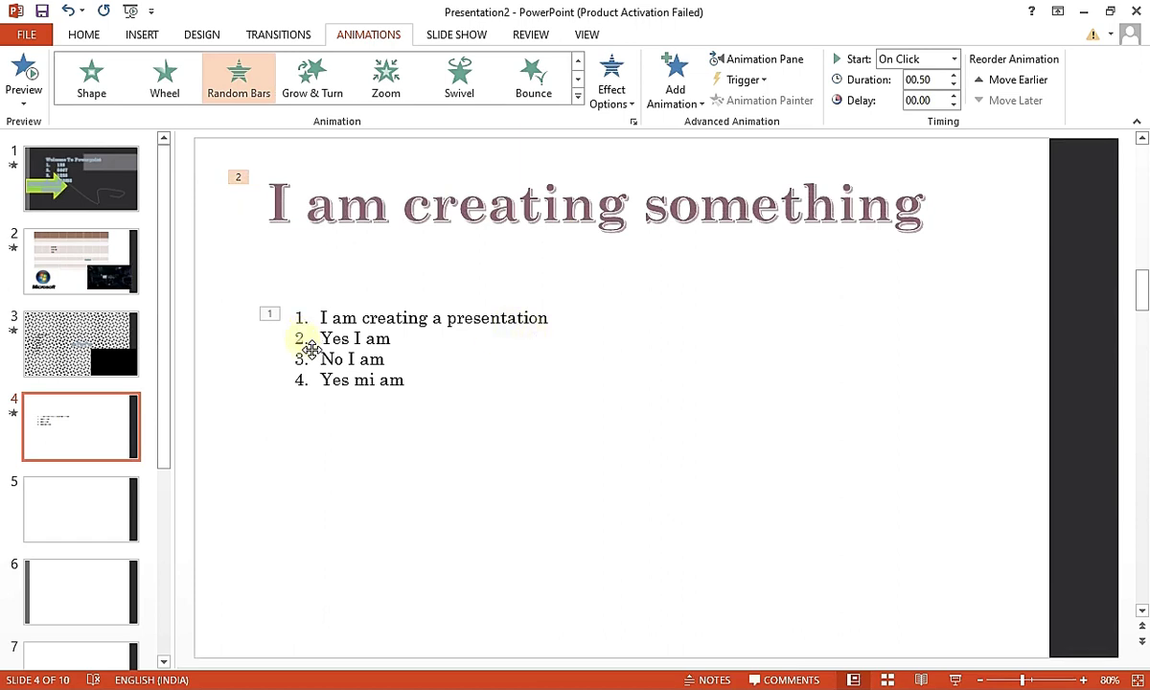
Animate list items 2–4 with Wipe, Appear and Zoom respectively
drag(322, 340, 387, 337)
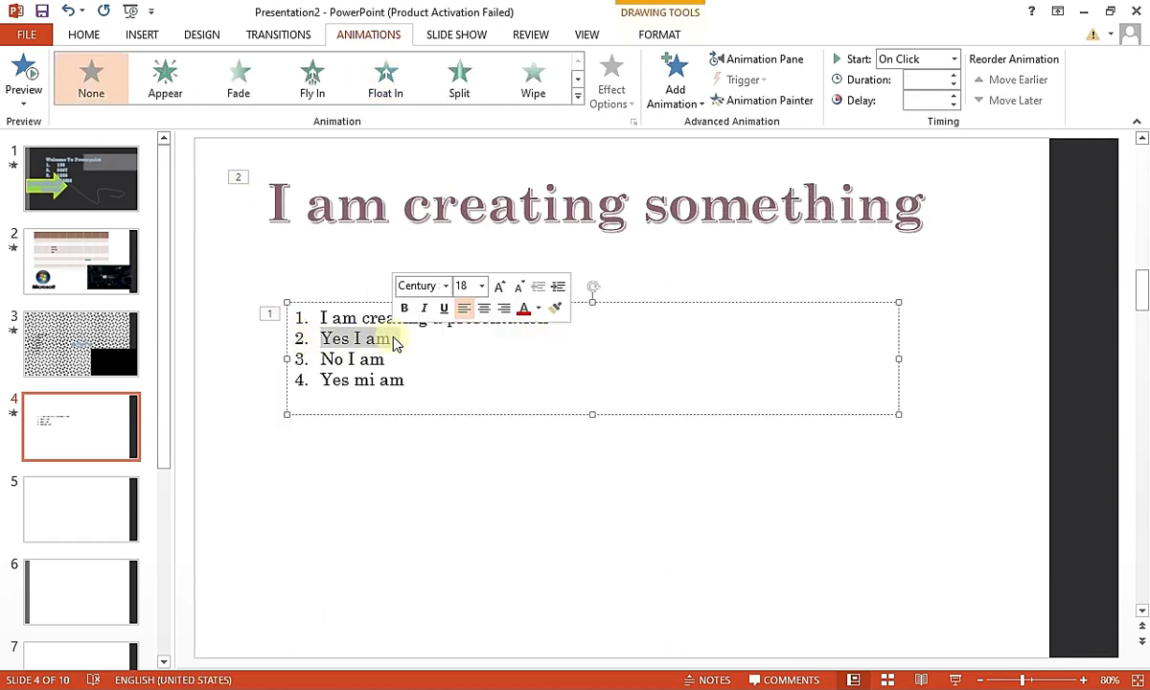
click(535, 85)
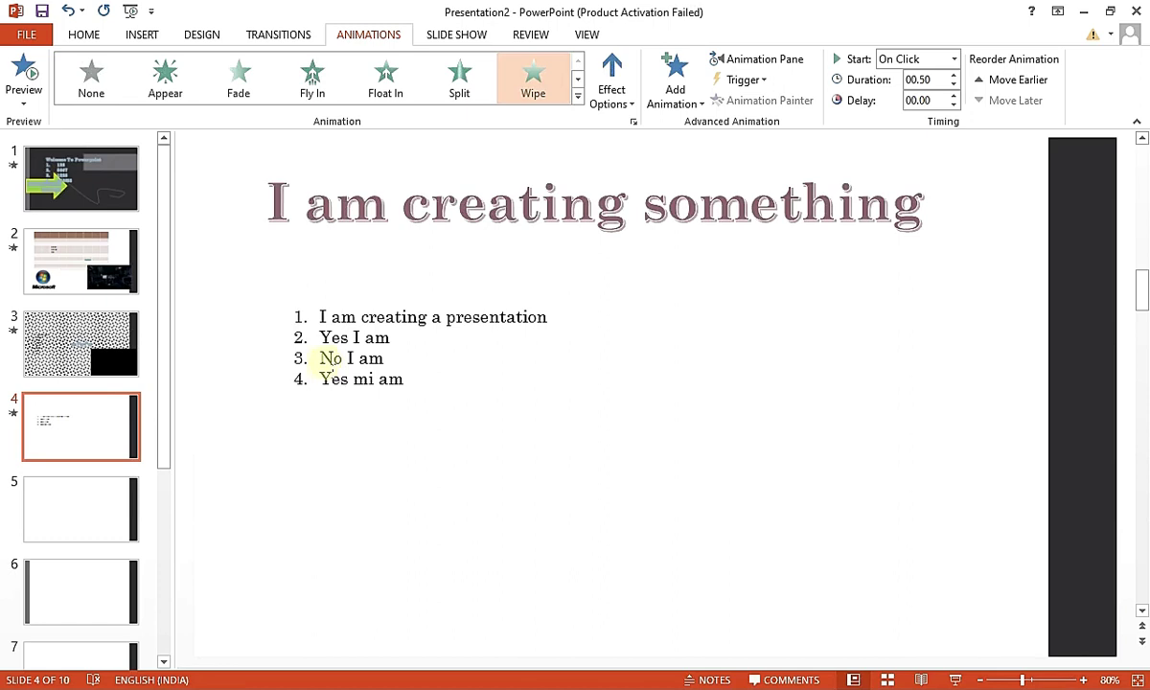
drag(322, 359, 387, 360)
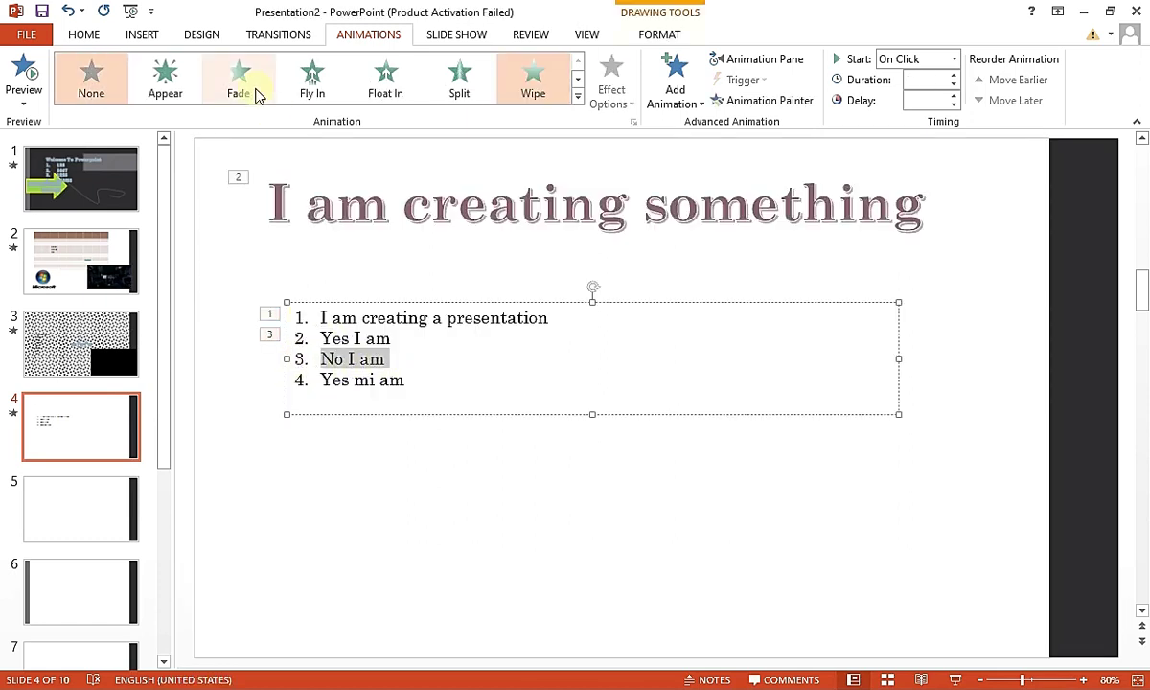
click(161, 75)
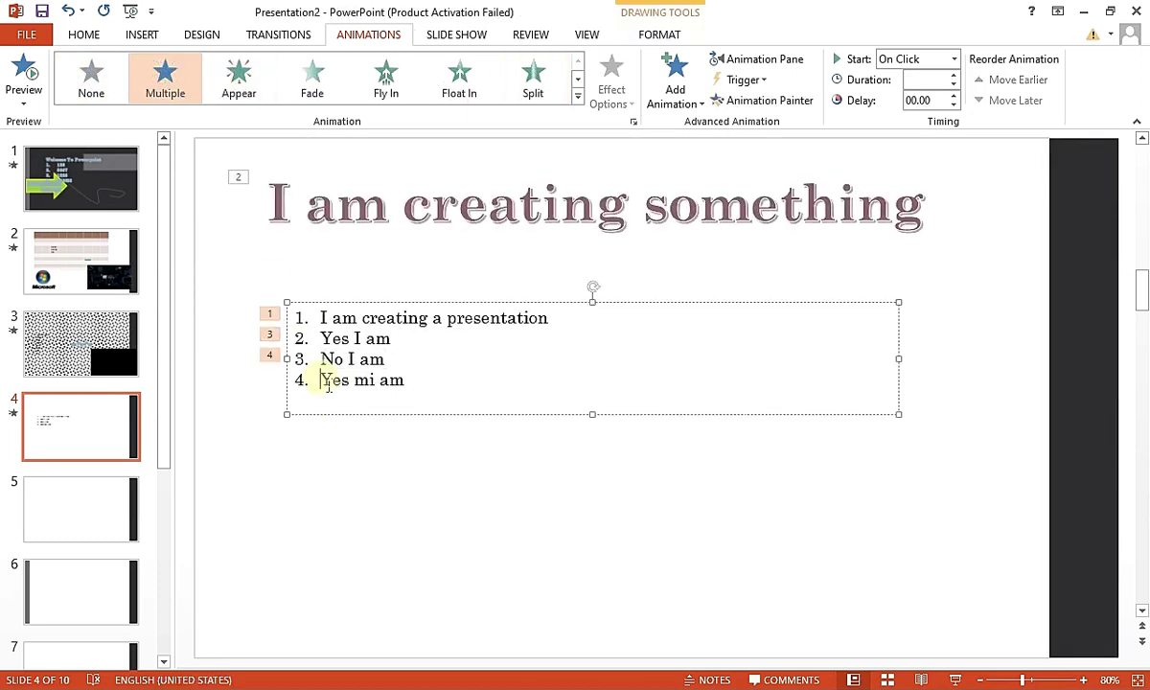
drag(322, 381, 408, 381)
click(579, 97)
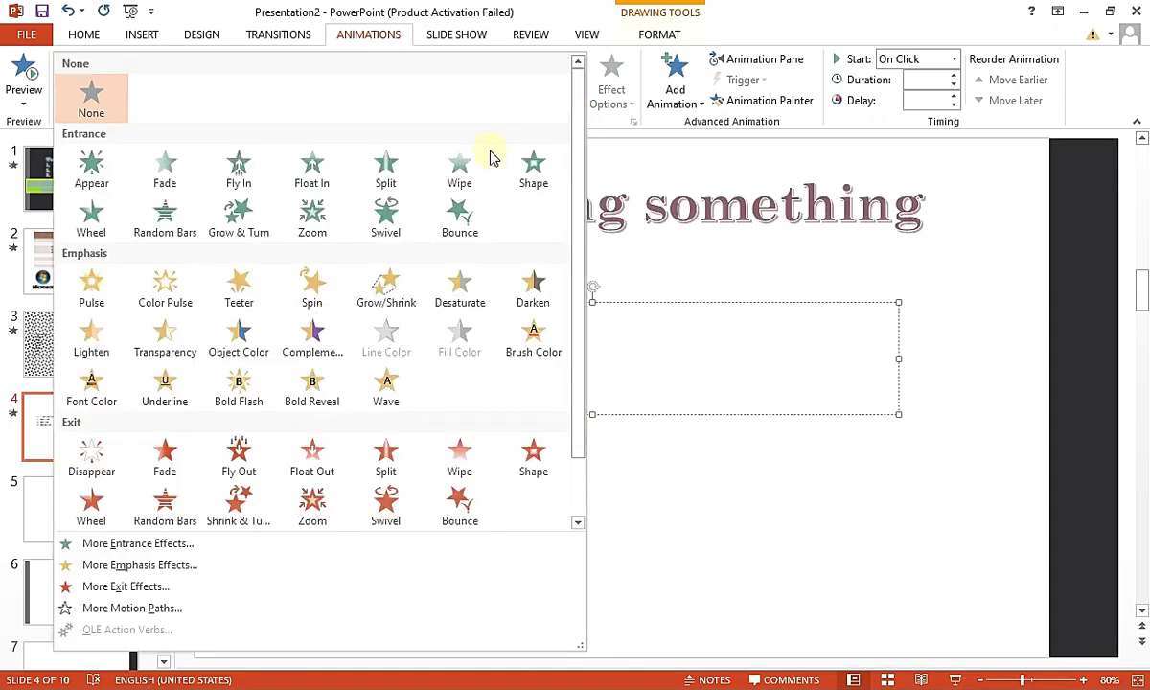
click(321, 221)
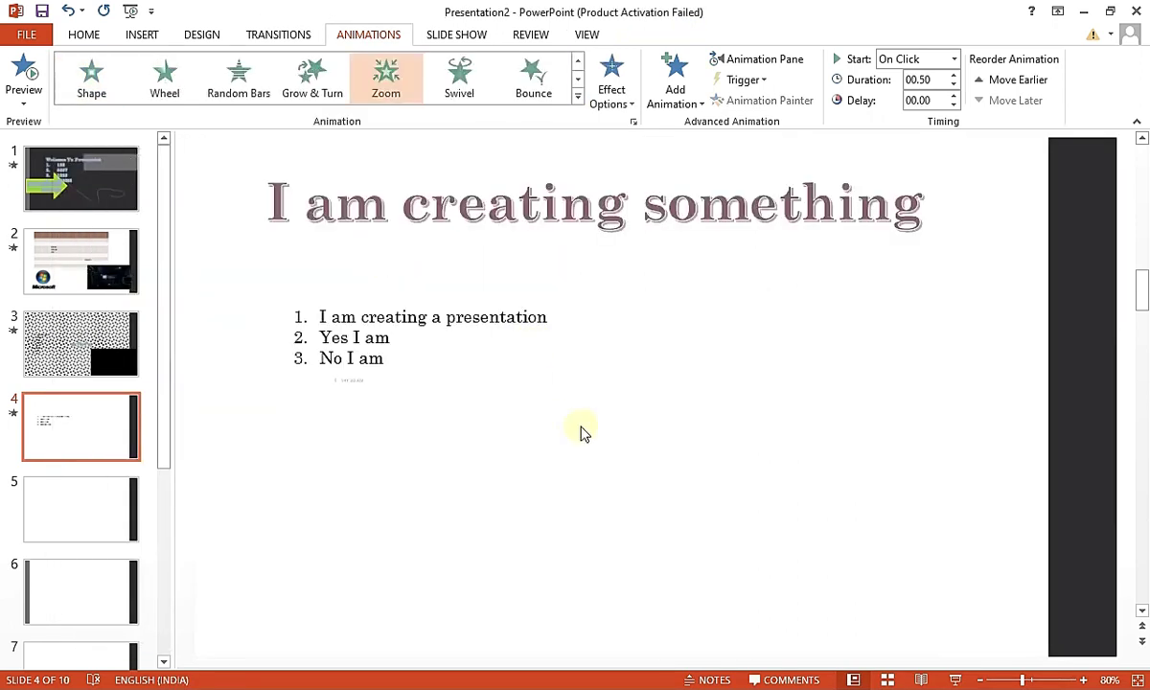
Review the title's animation order and bring up the slide's animation list
click(418, 493)
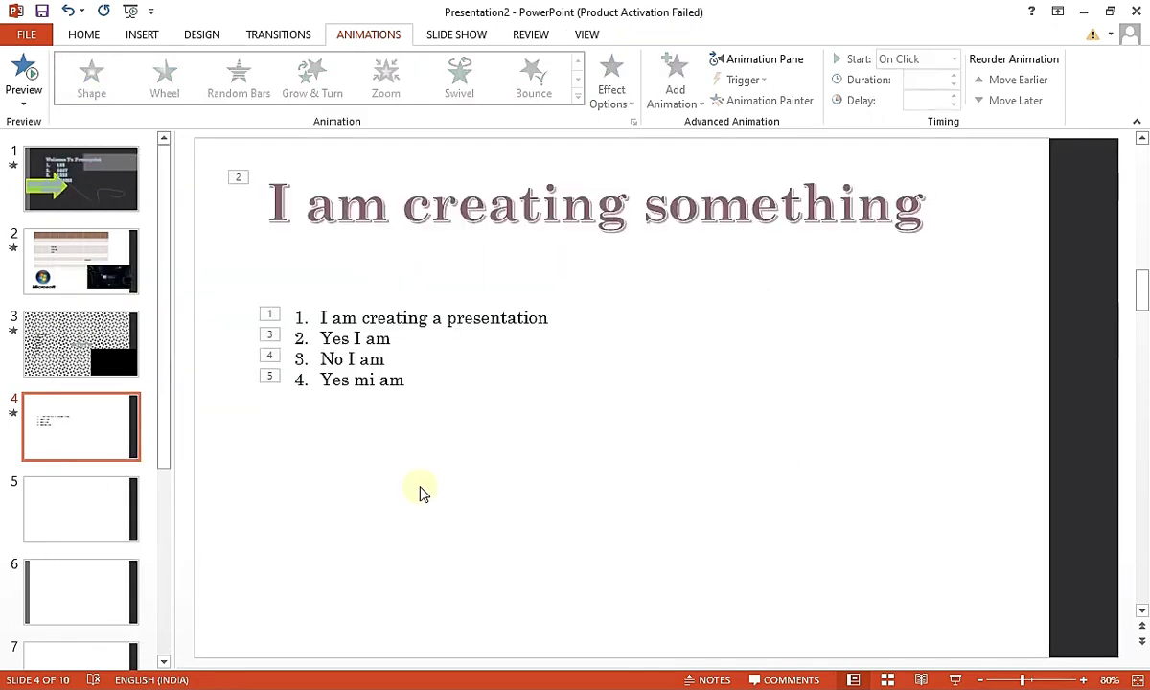
click(265, 203)
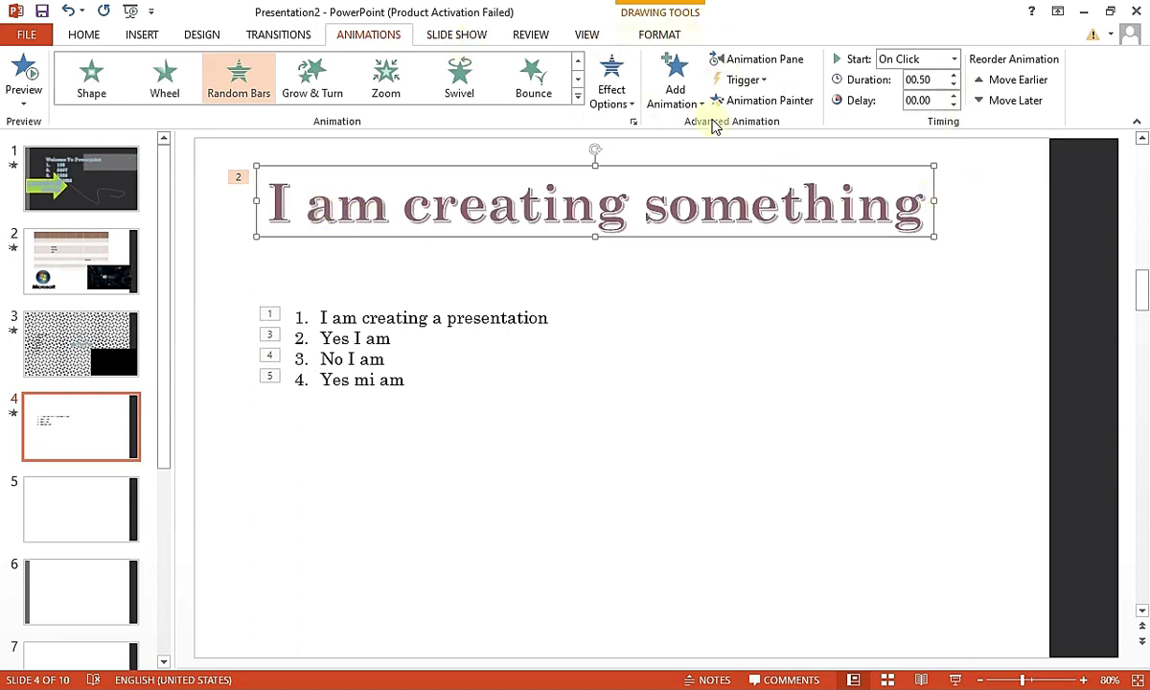
click(307, 201)
drag(307, 201, 458, 205)
click(457, 205)
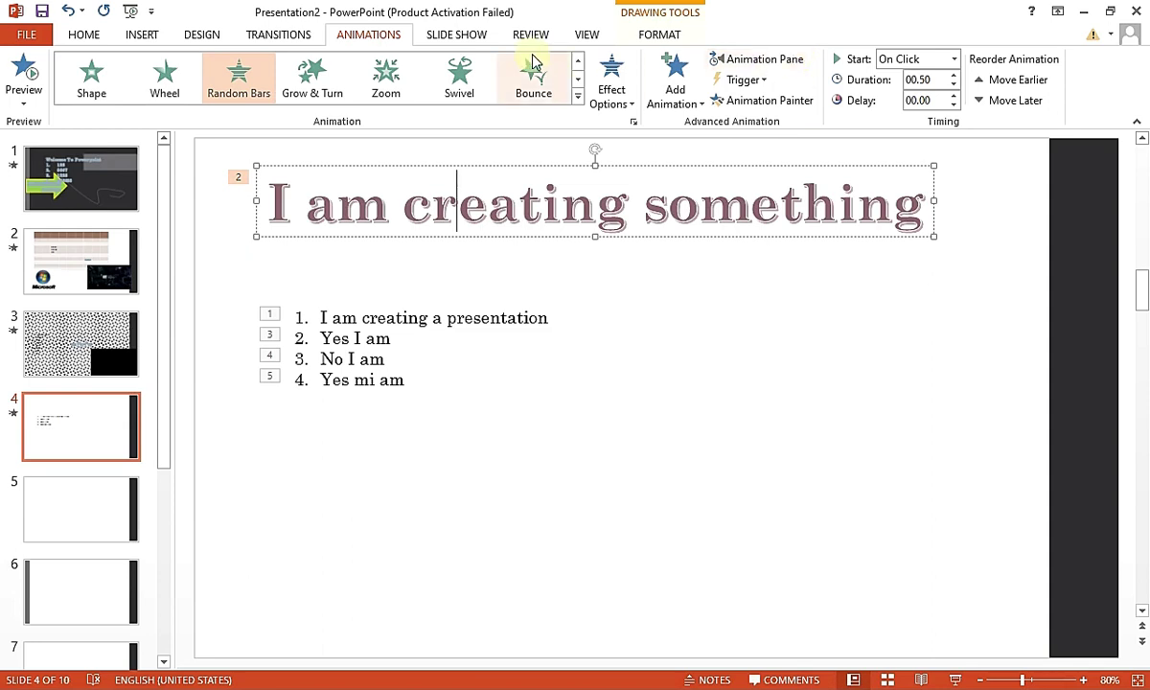
click(777, 58)
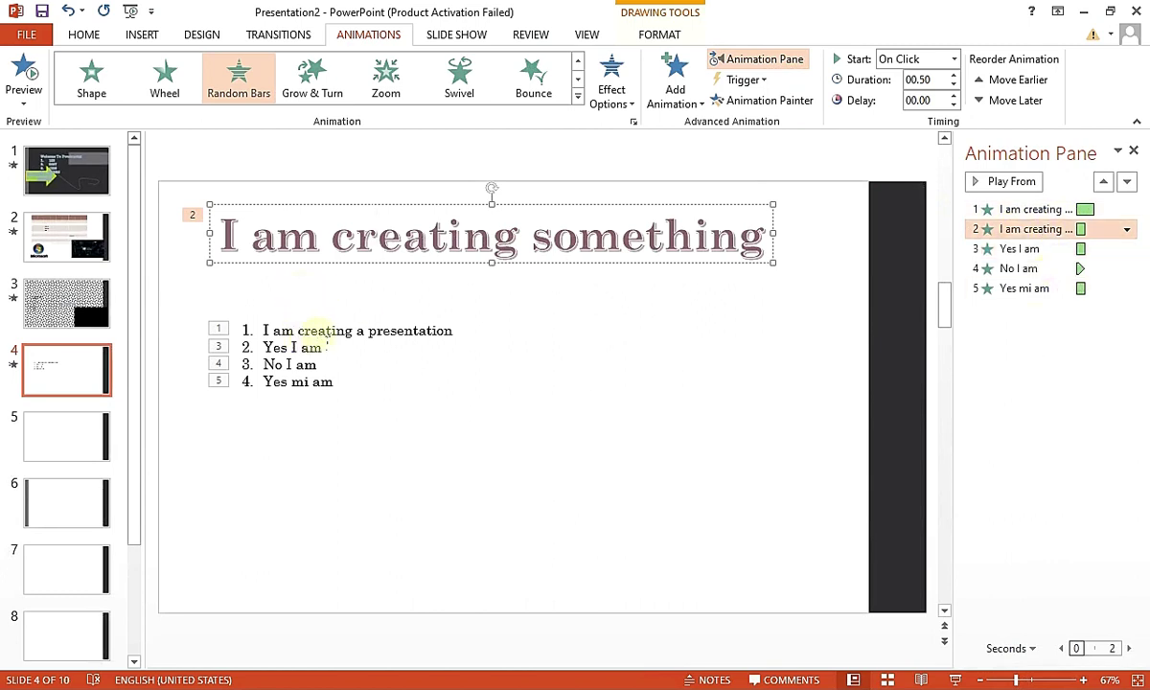
Set the Random Bars title animation to 00.60 seconds and move it earlier to play first
click(1021, 229)
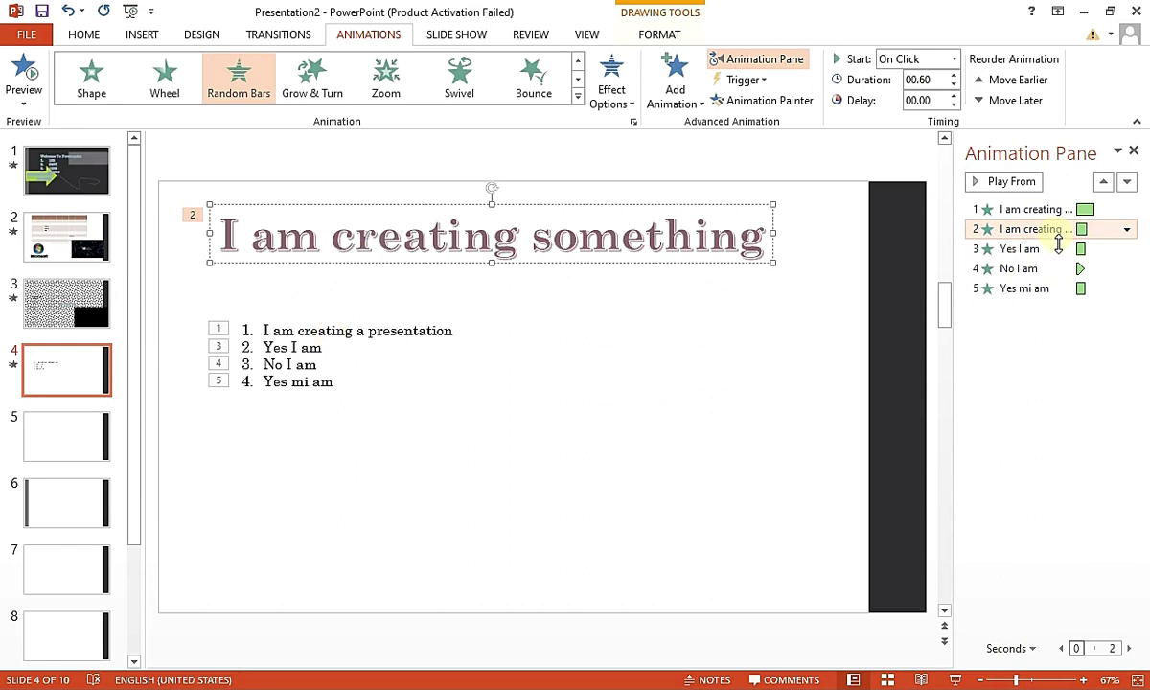
click(1104, 181)
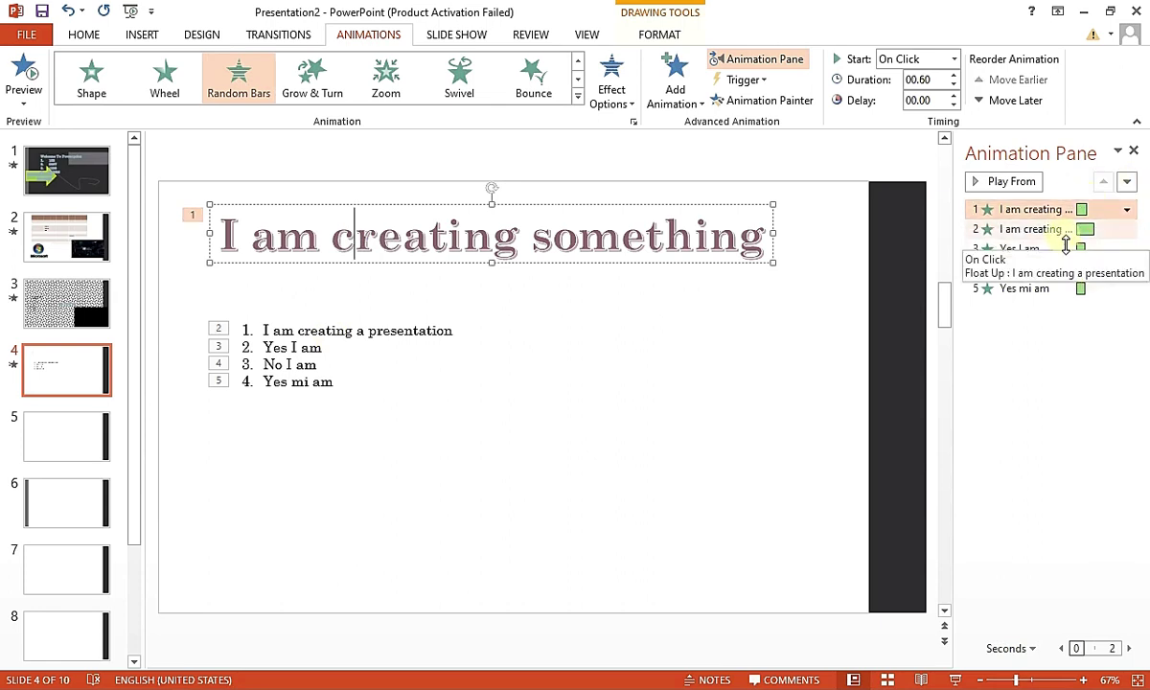
click(195, 259)
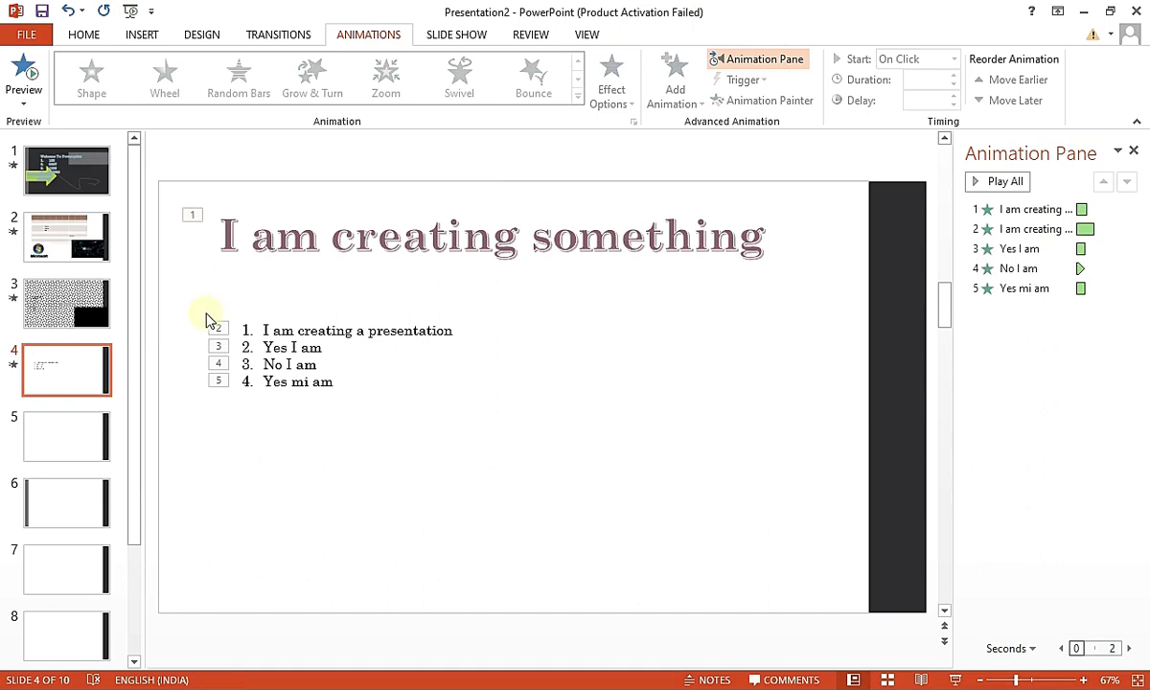
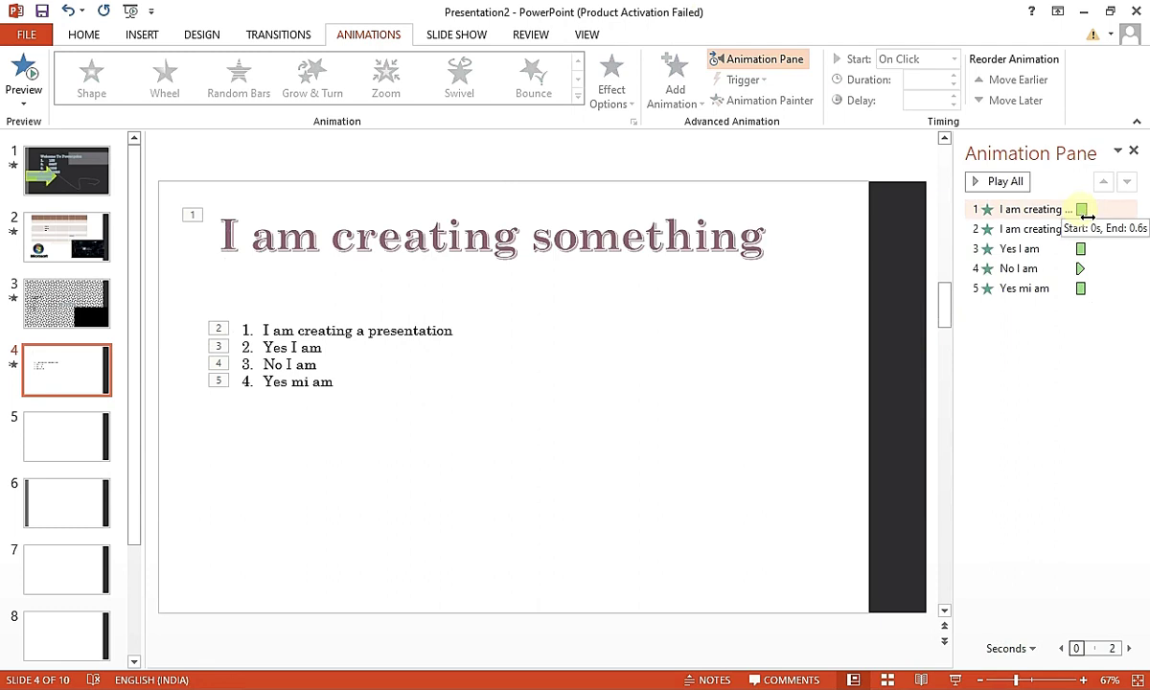
Preview slide 4's five animations with Play All, then close the Animation Pane
click(1002, 183)
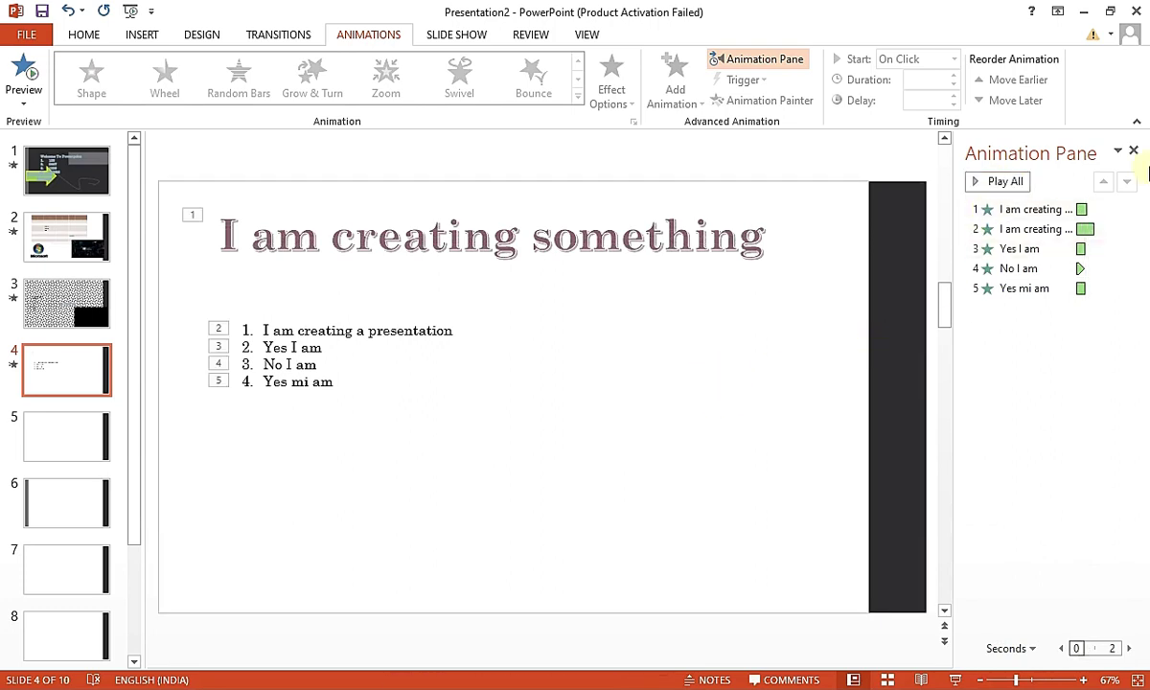
click(1134, 153)
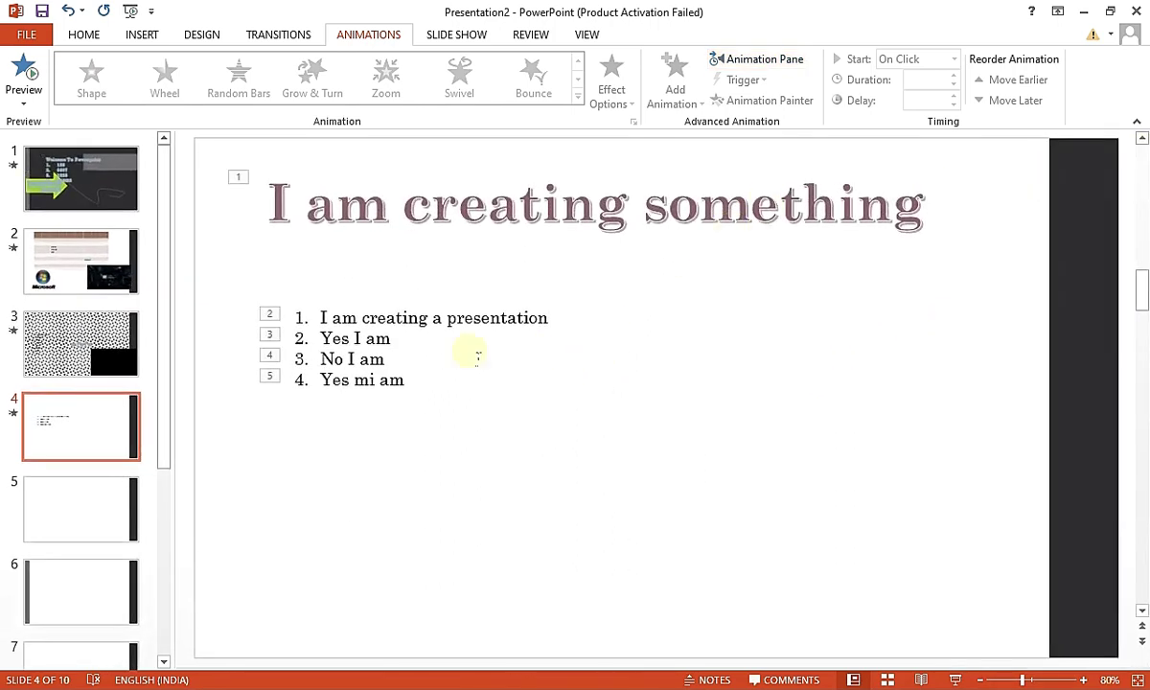
click(447, 322)
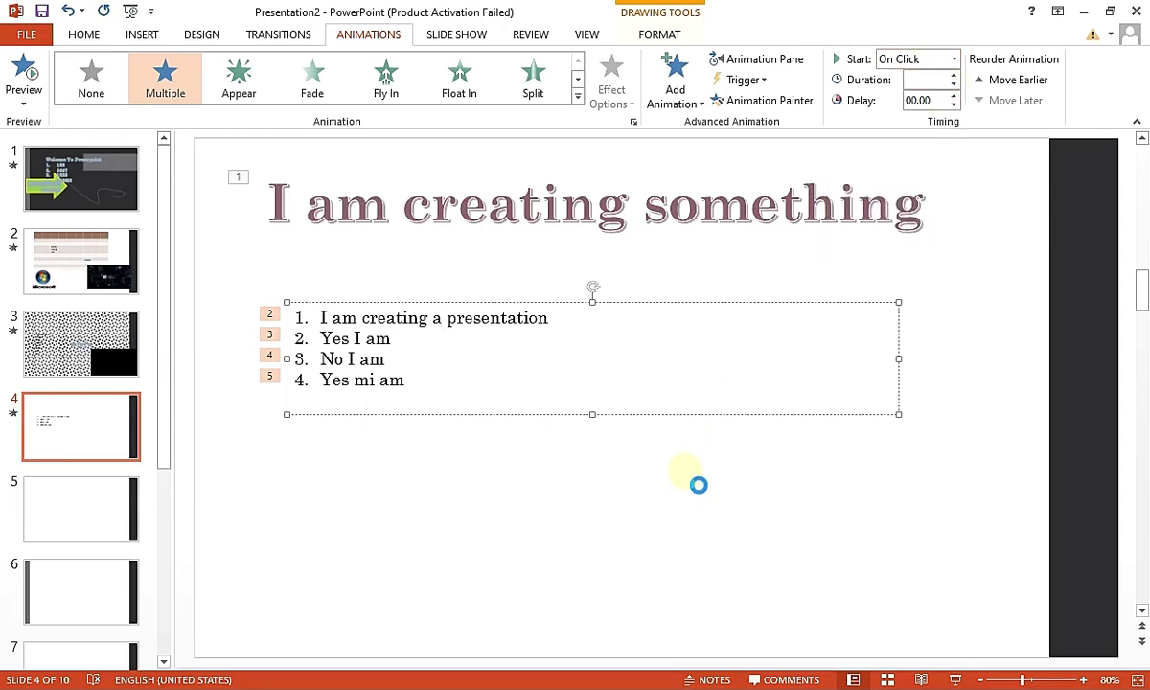
Play the show from slide 1 with F5, advance through the slides, and end it on slide 5
key(F5)
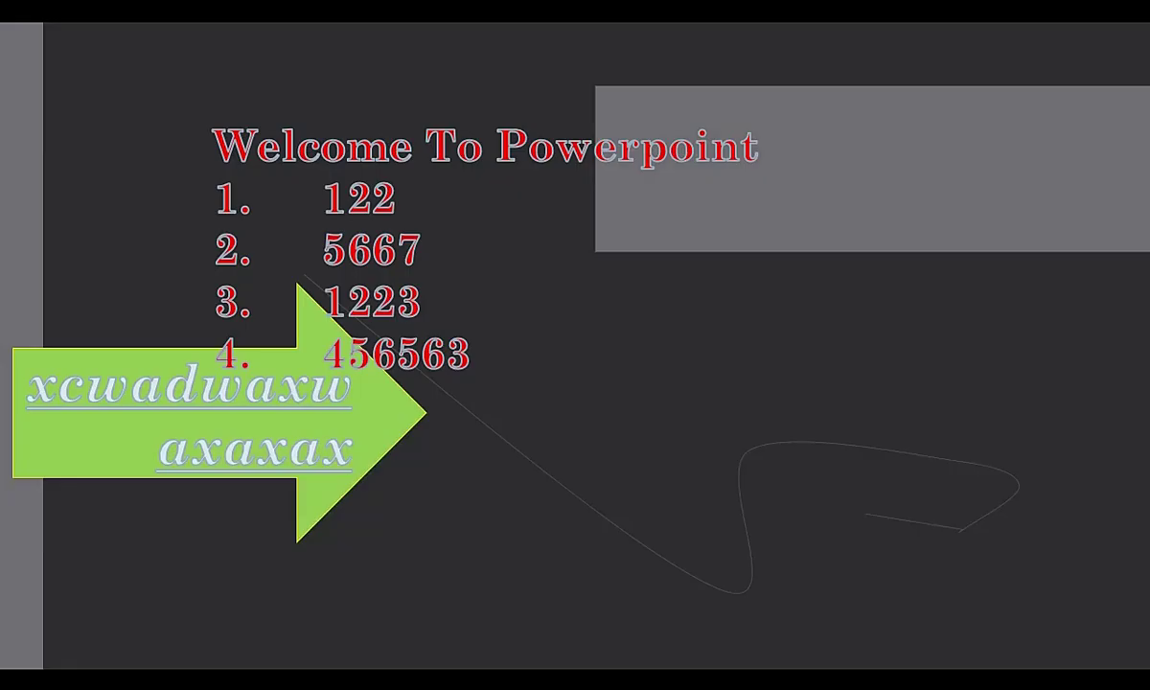
key(Right)
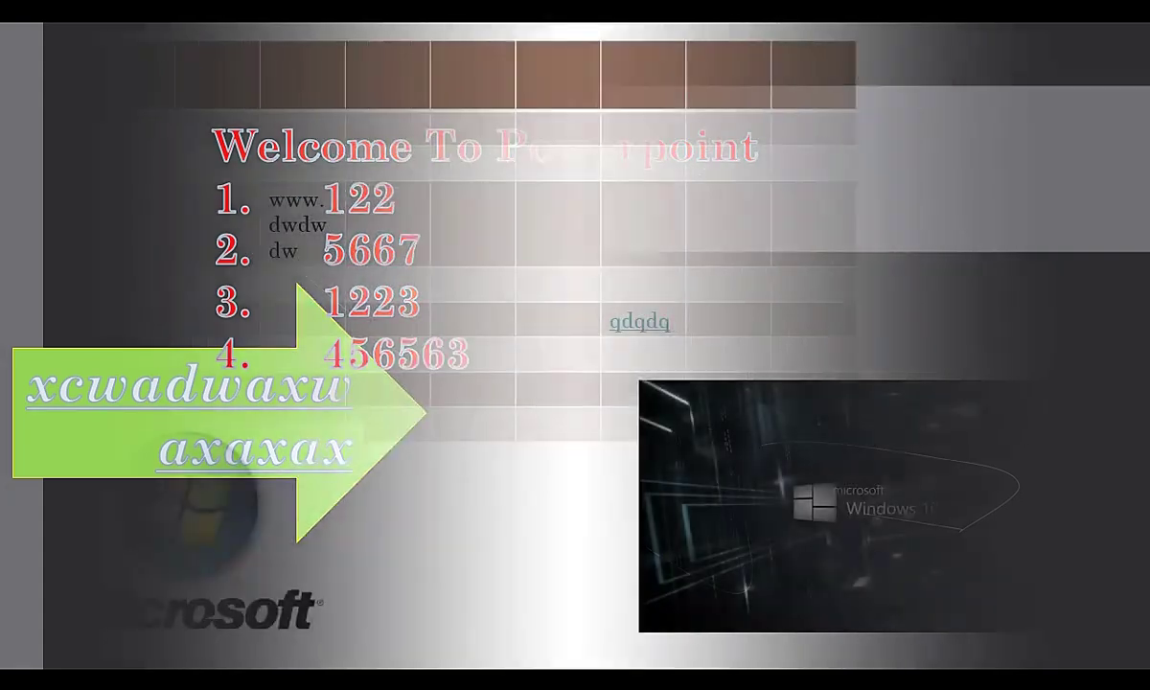
key(Right)
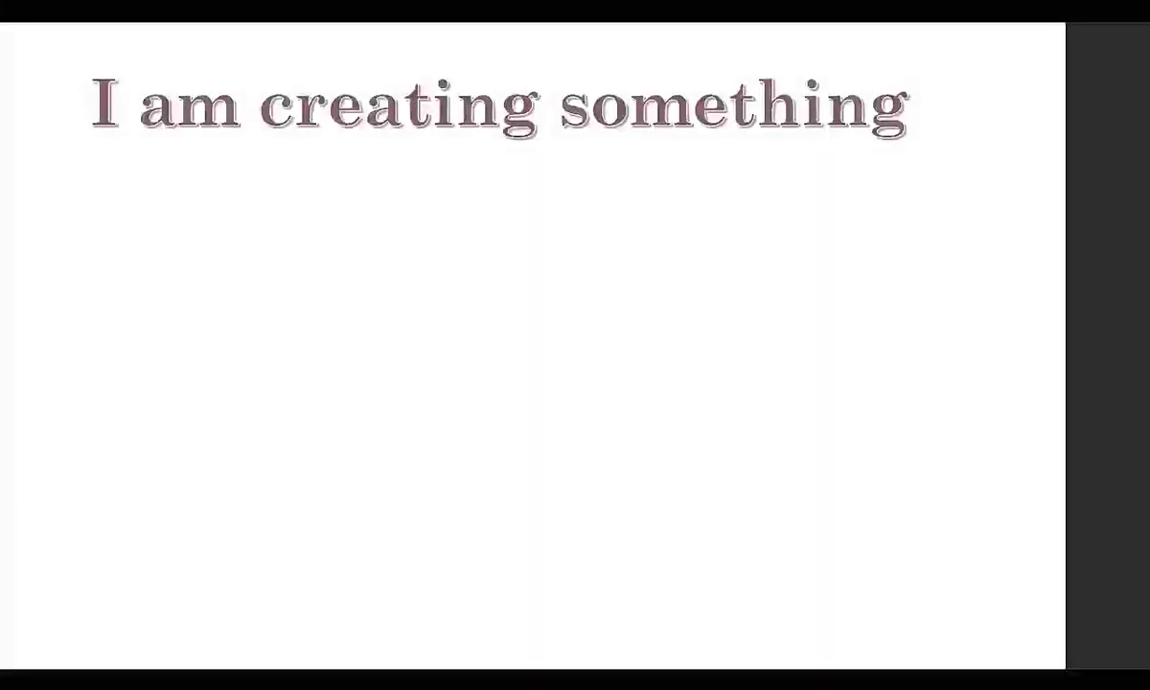
right_click(755, 347)
click(781, 354)
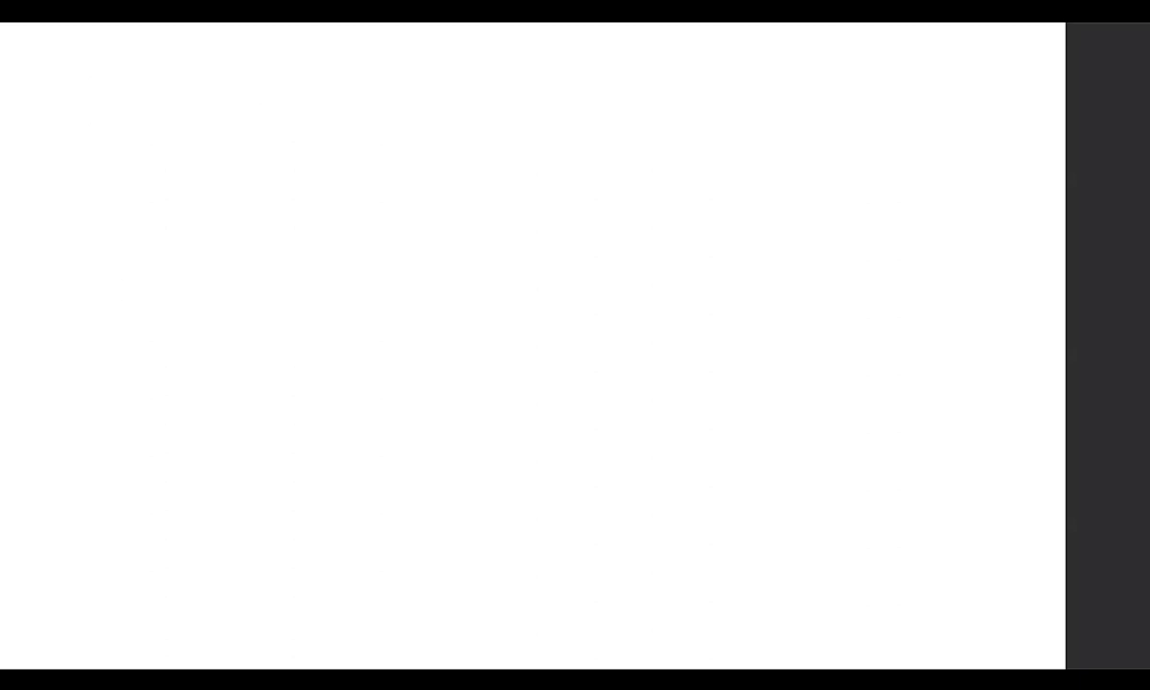
right_click(620, 257)
click(679, 510)
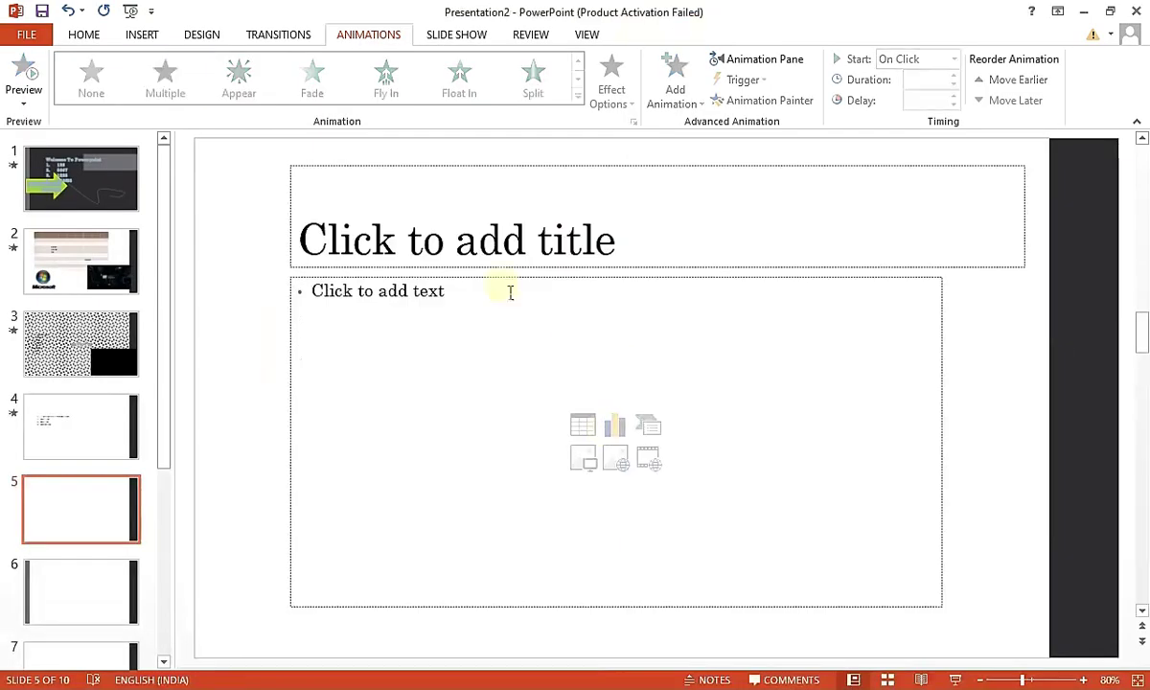
Set slide 4's title Random Bars animation direction to Vertical
click(97, 431)
click(488, 207)
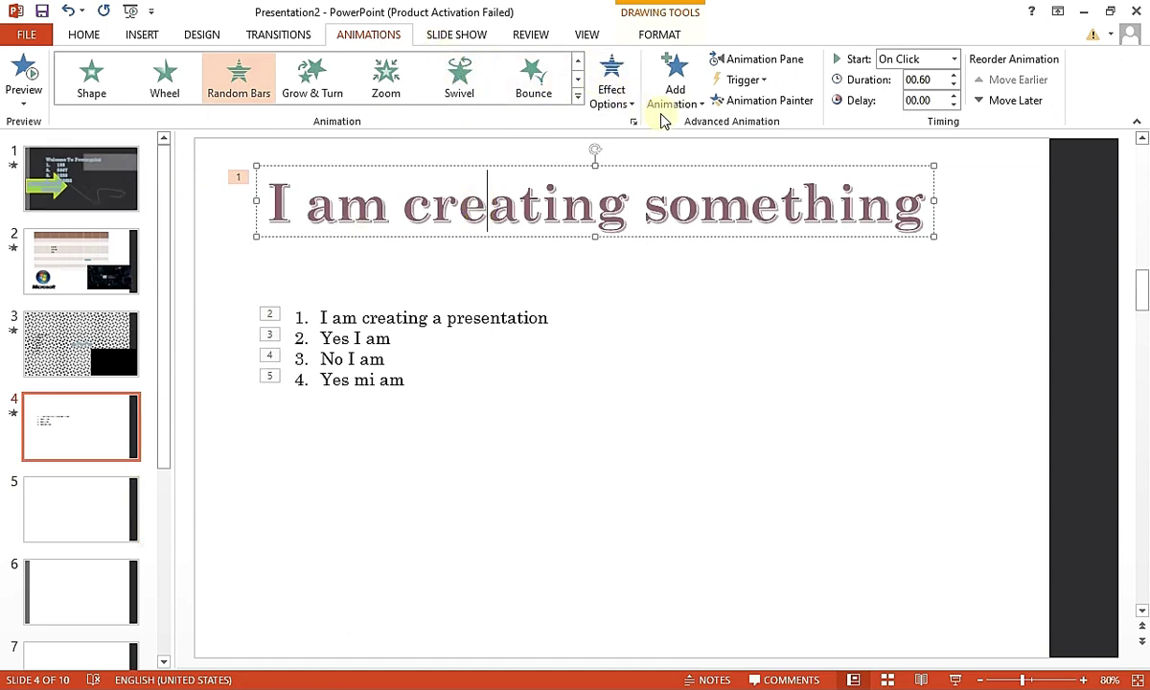
click(612, 96)
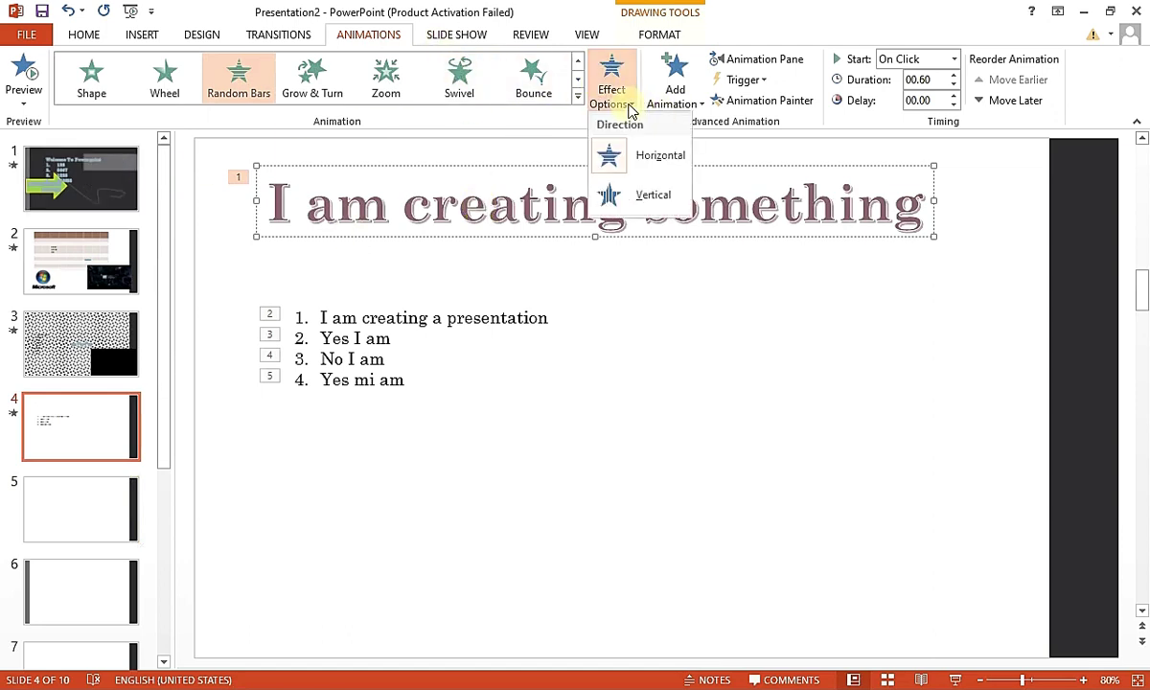
click(638, 194)
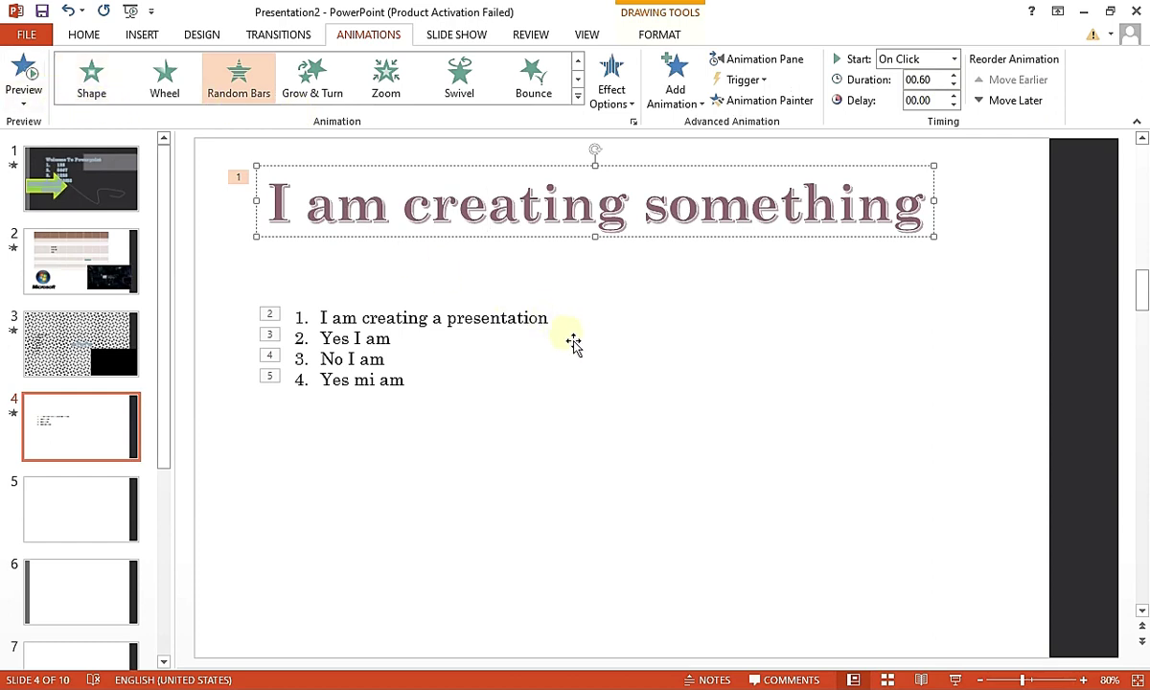
Mark slide 4 as a hidden slide from the SLIDE SHOW tab
click(436, 383)
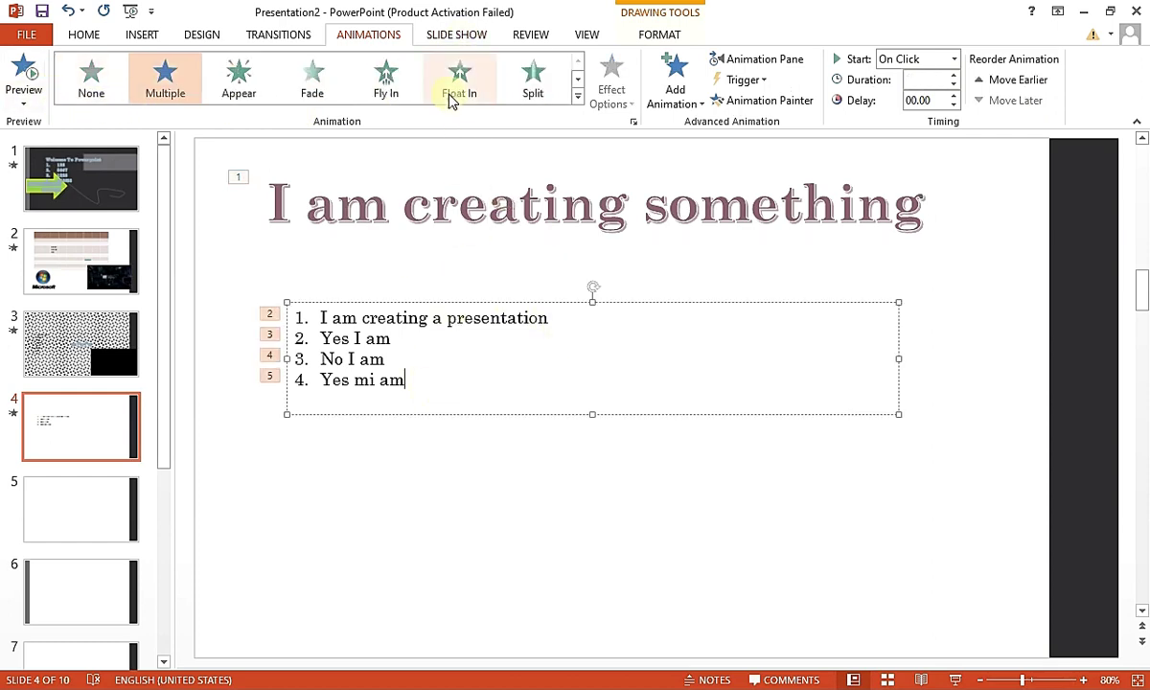
click(467, 36)
click(323, 113)
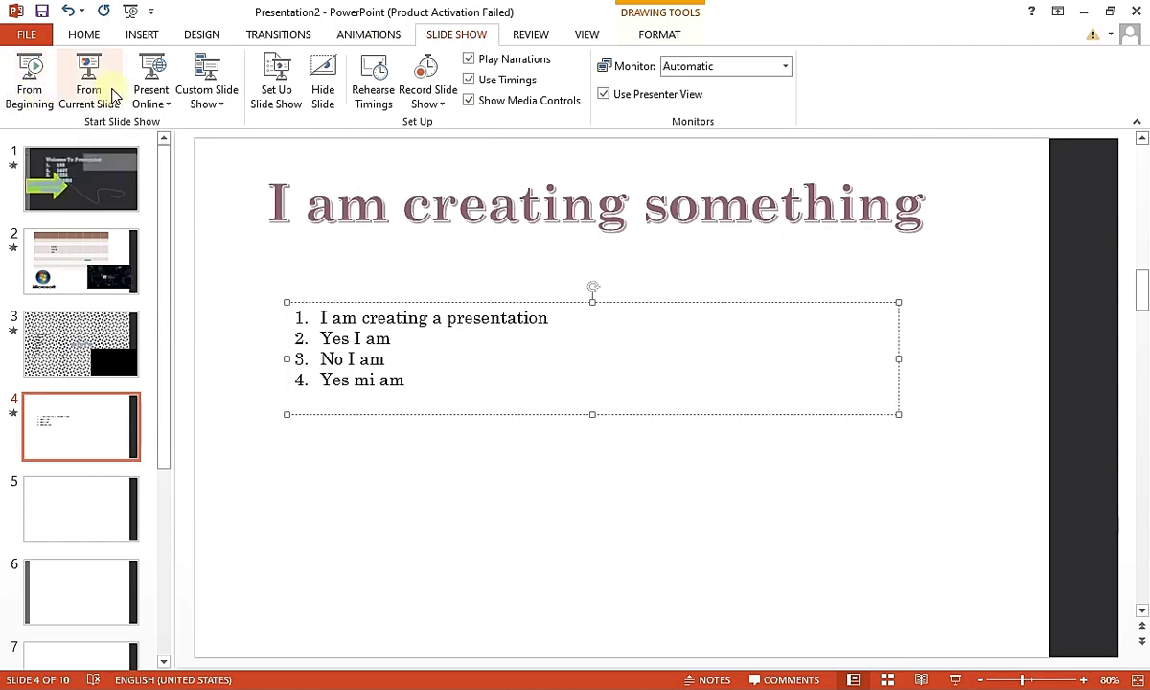
click(96, 344)
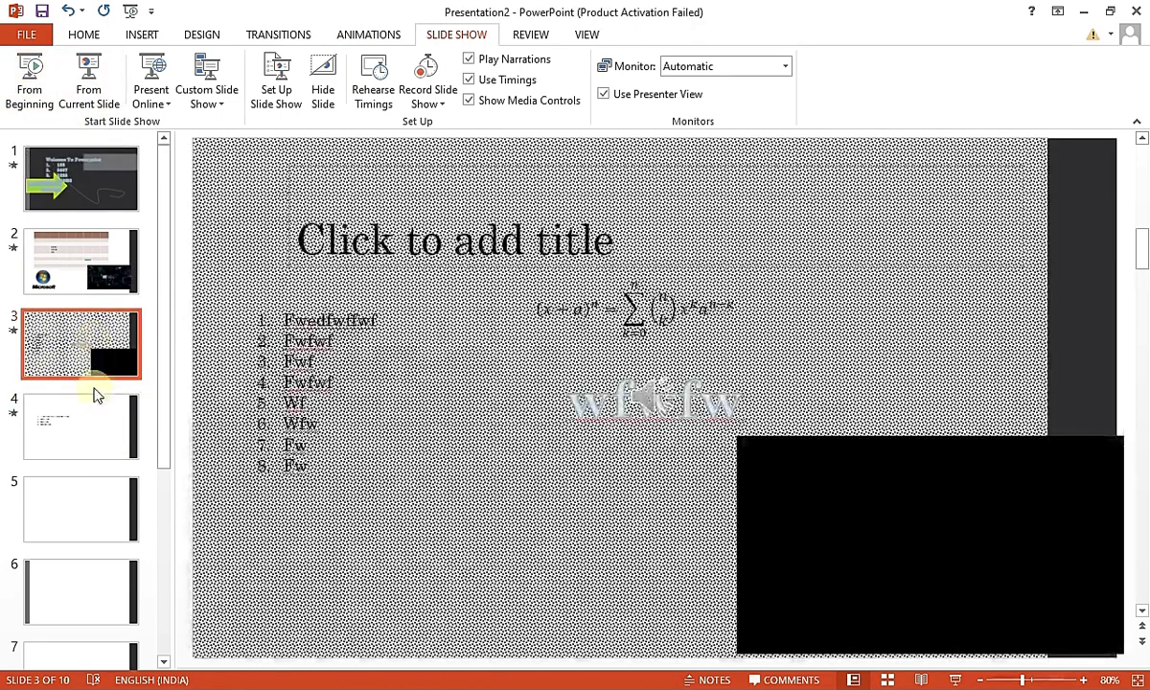
click(92, 401)
click(102, 91)
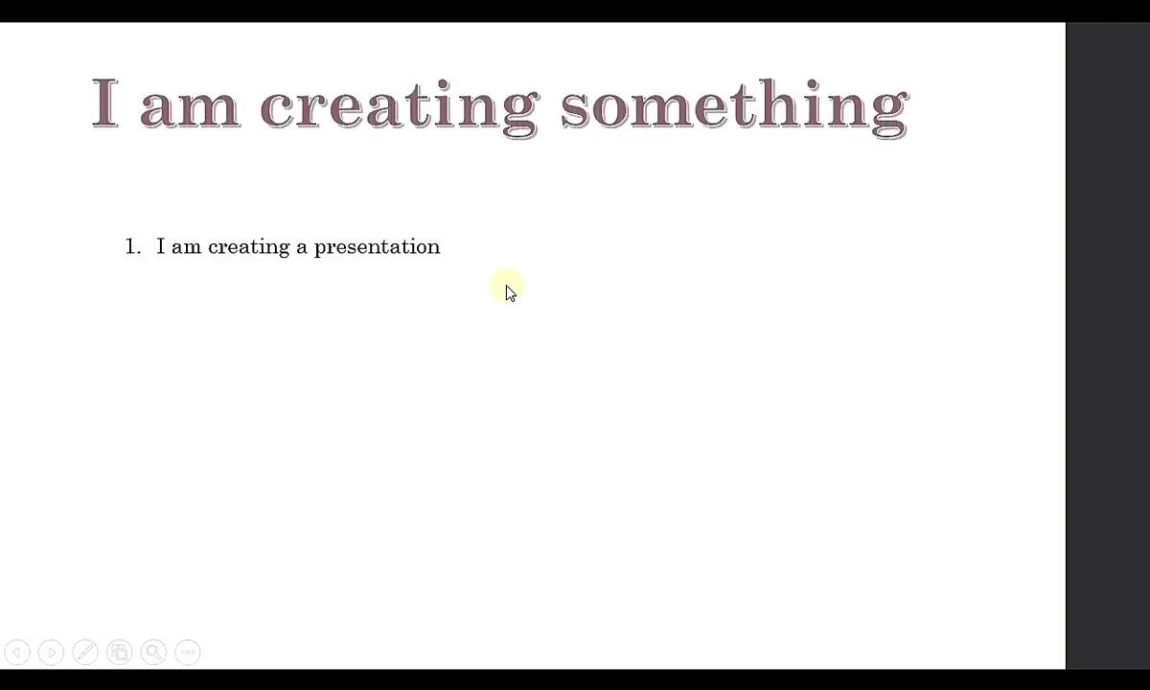
click(509, 292)
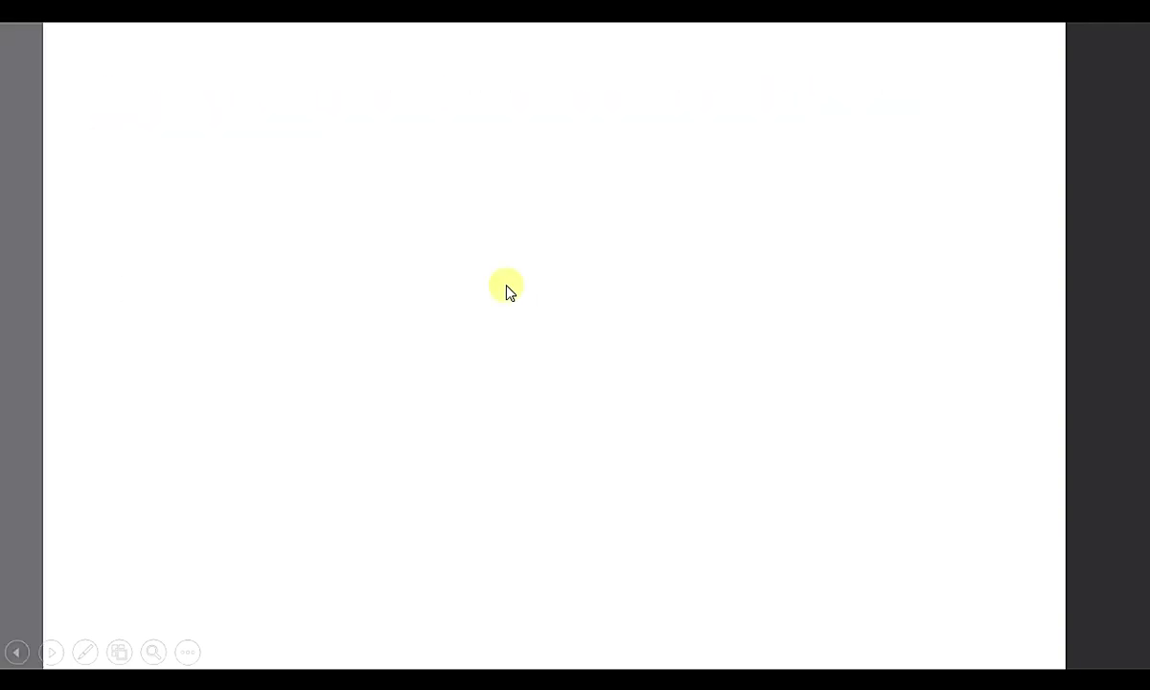
right_click(567, 290)
click(649, 542)
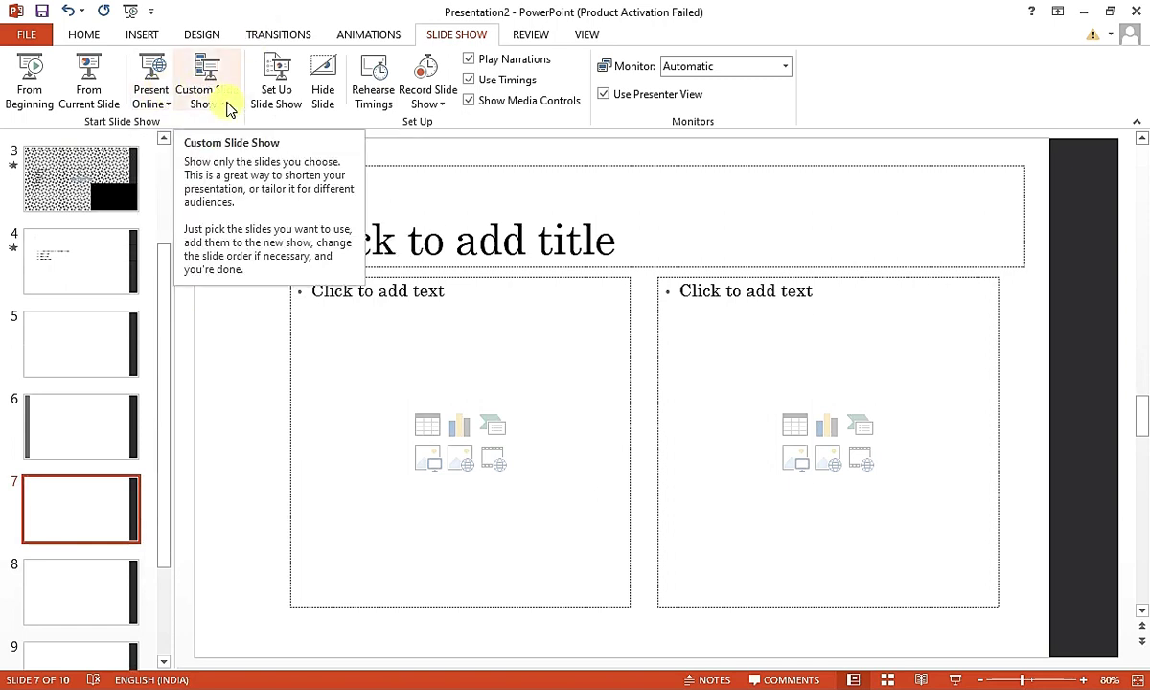
click(96, 278)
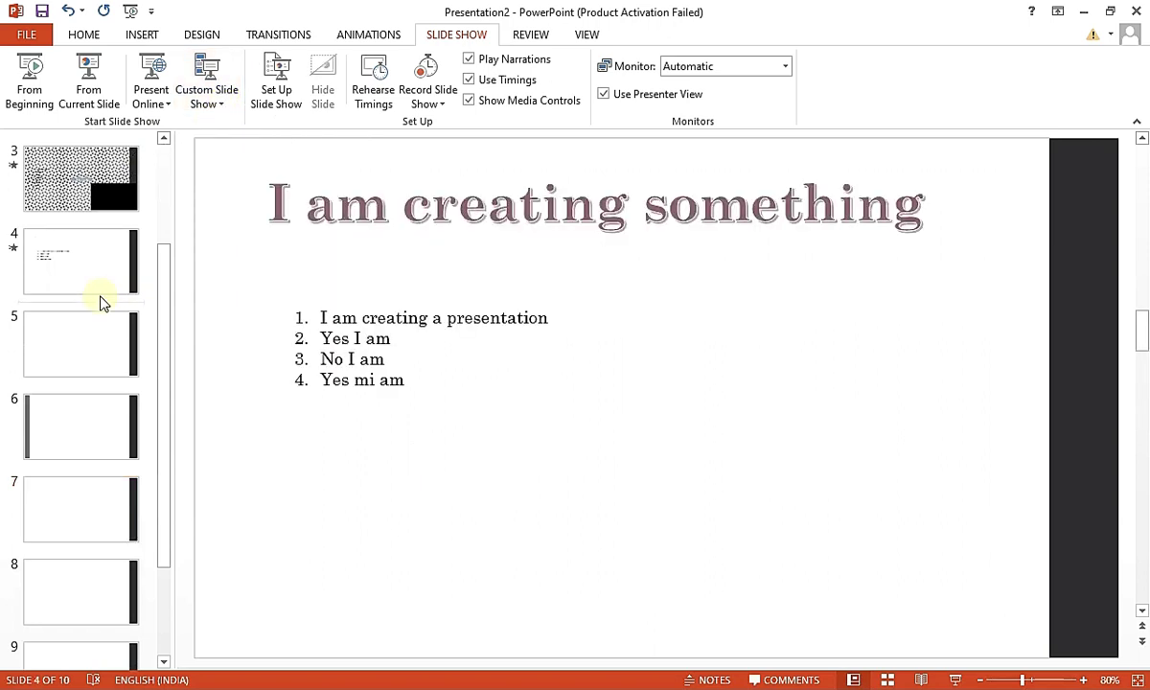
Create Custom Show 1 with slide 4 followed by slide 1
scroll(213, 270, up, 2)
click(206, 96)
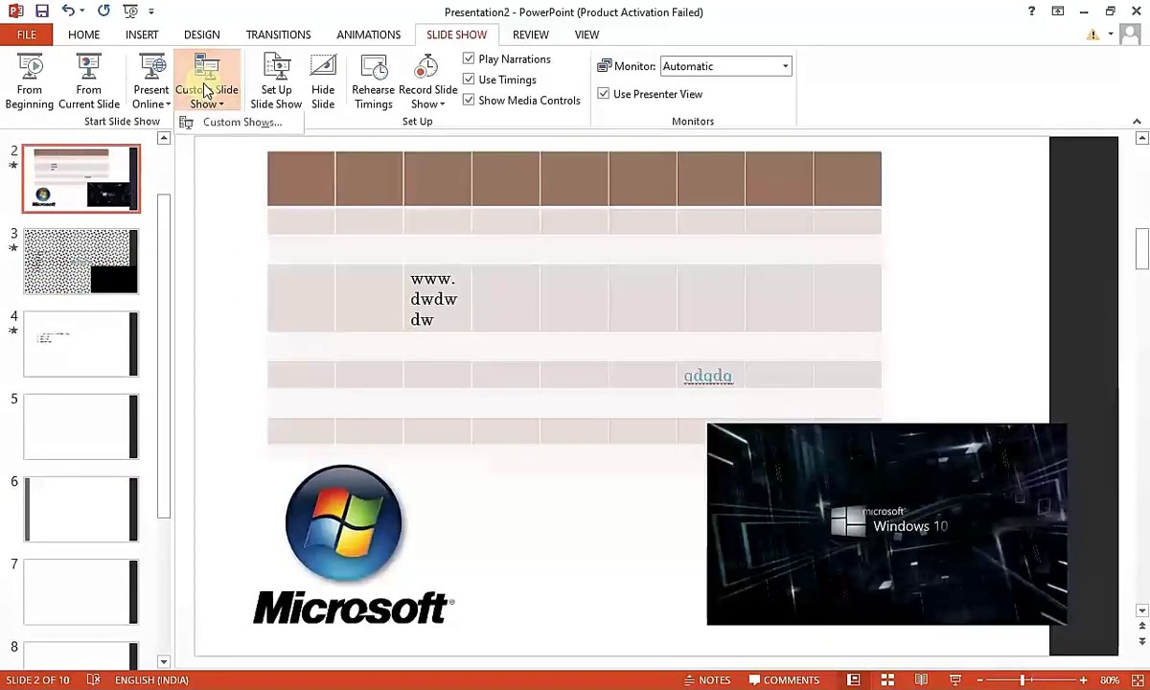
click(226, 126)
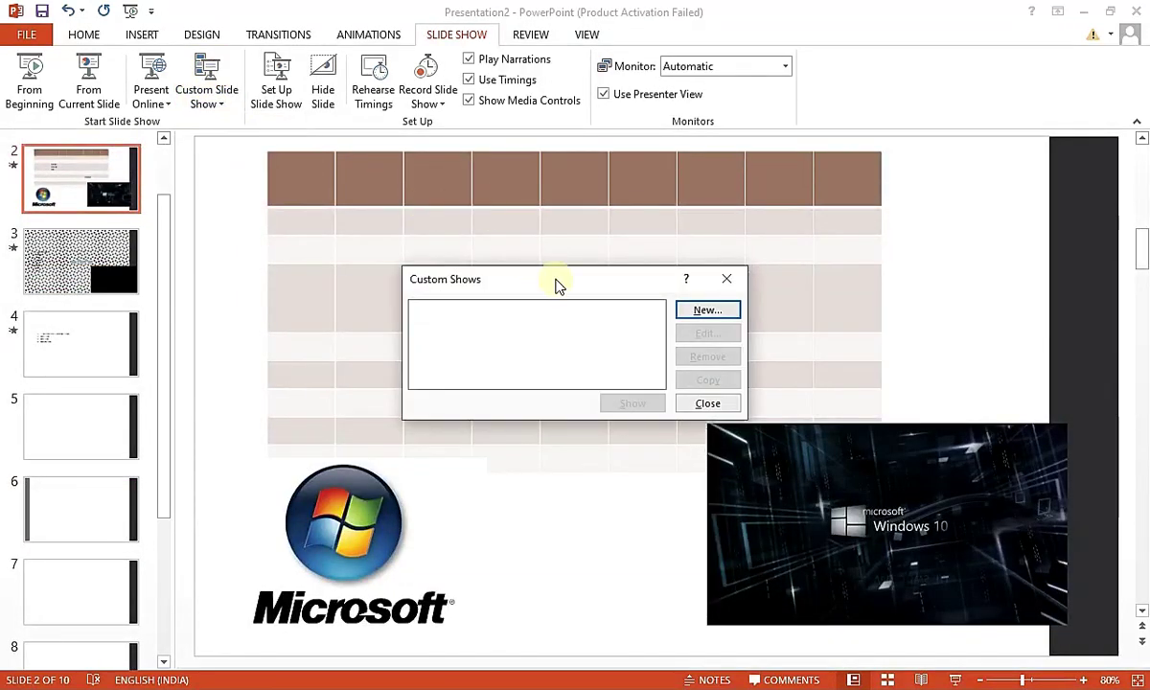
click(709, 310)
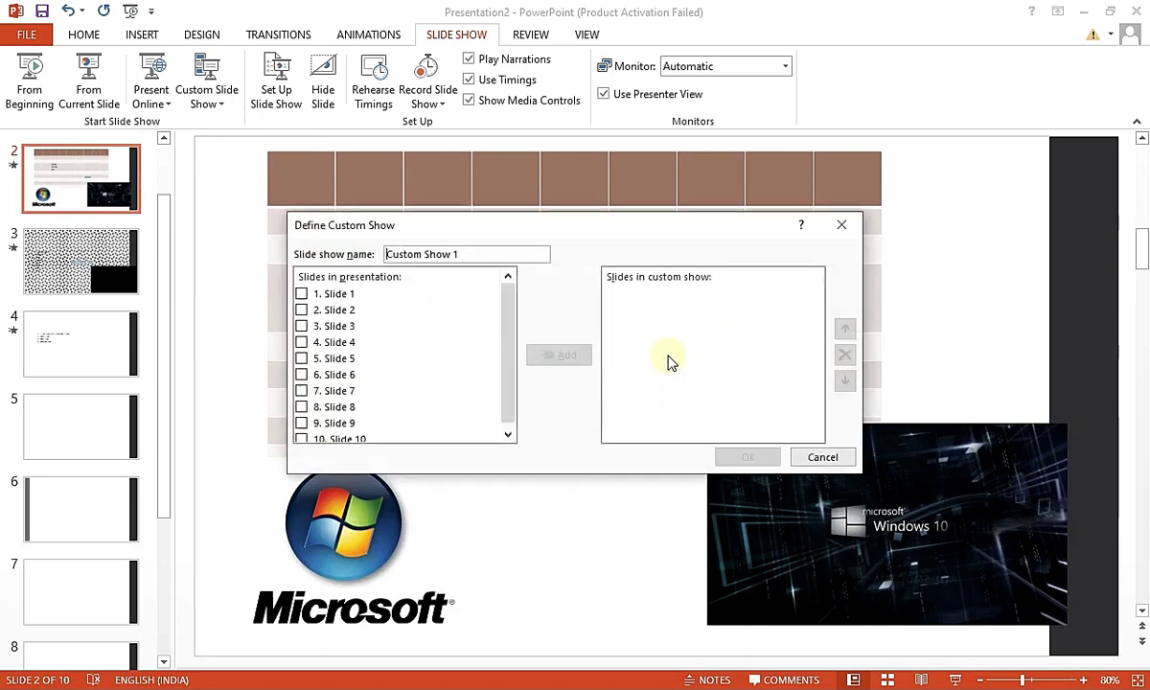
click(321, 341)
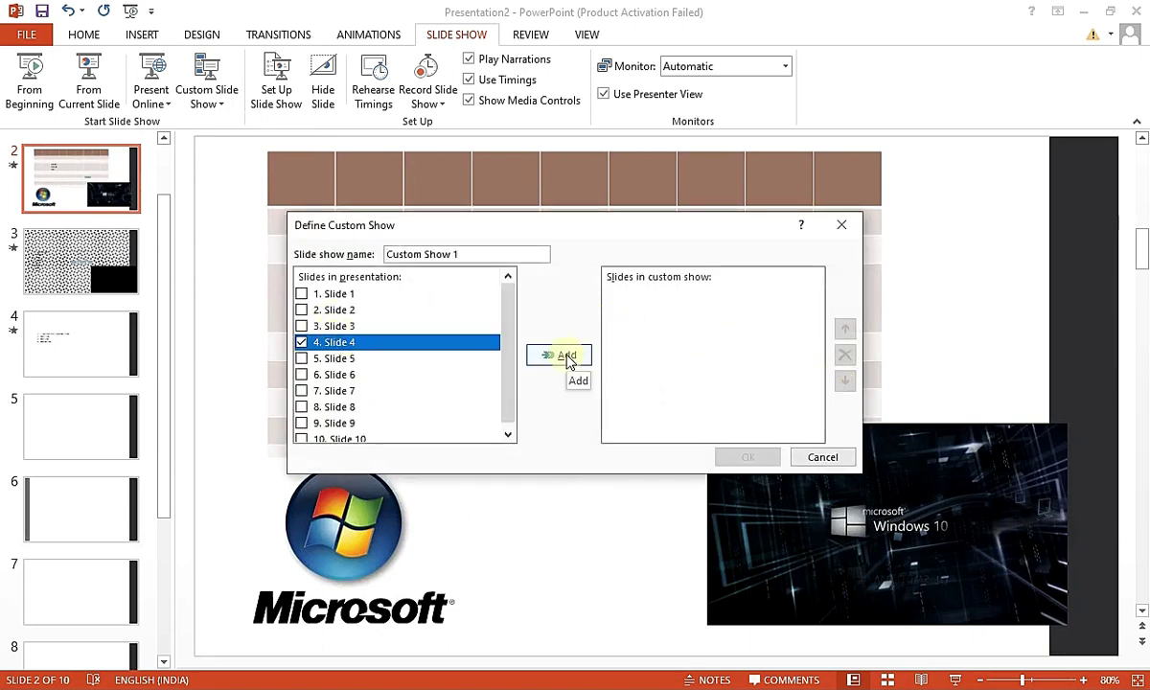
click(568, 358)
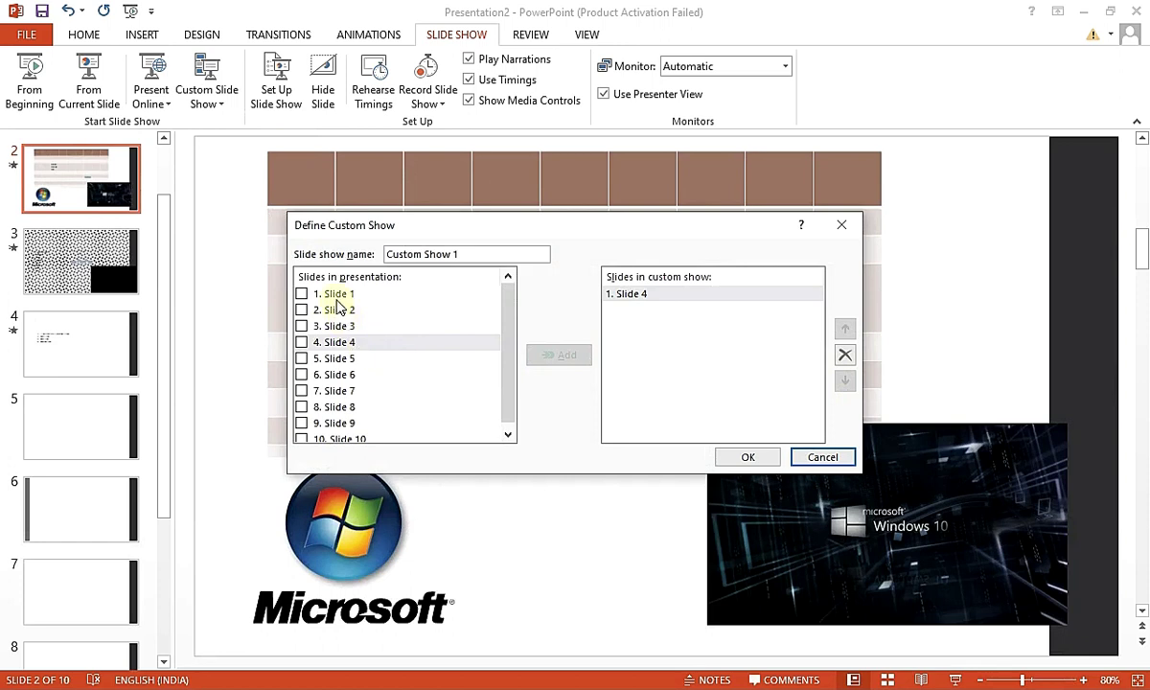
click(337, 297)
click(302, 294)
click(545, 355)
click(749, 457)
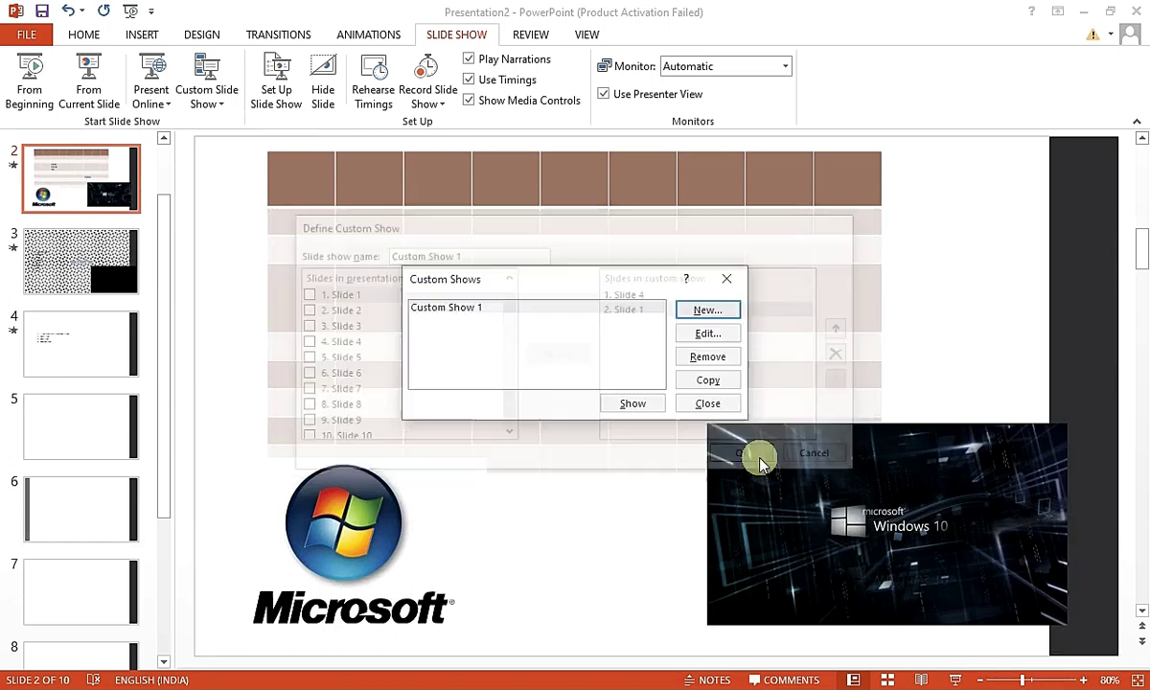
Play Custom Show 1 full screen, then end the show
click(635, 403)
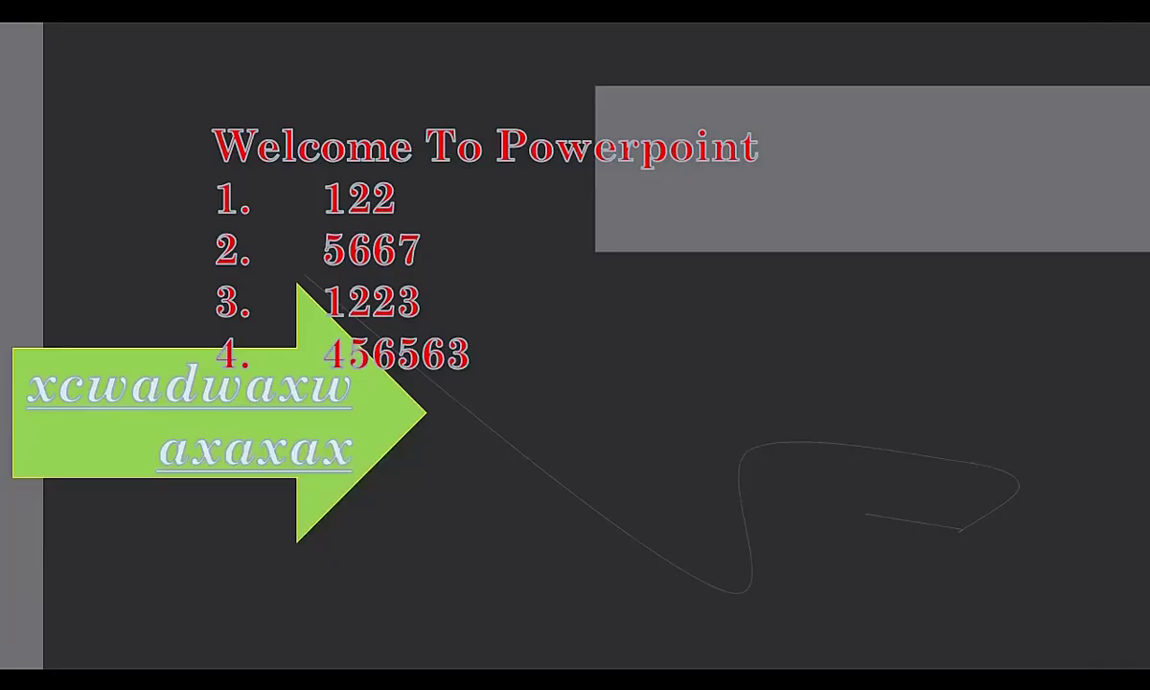
right_click(465, 289)
click(511, 541)
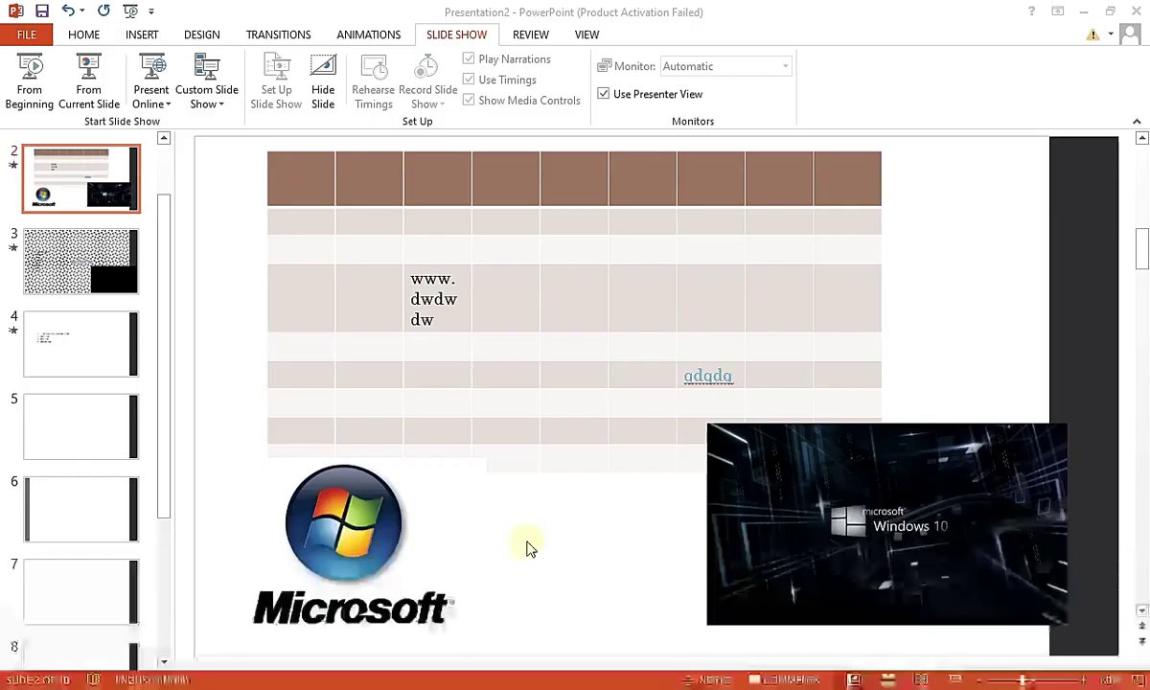
Open and close Set Up Slide Show, then toggle Hide Slide on slides 4 and 3
click(89, 430)
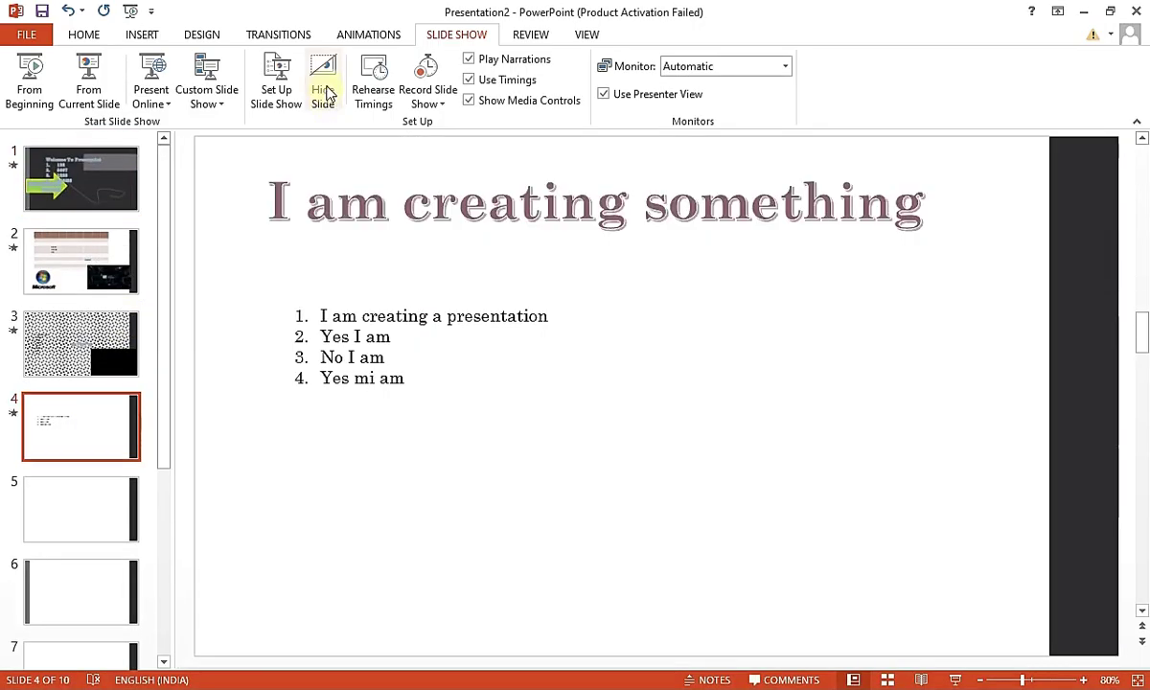
click(283, 101)
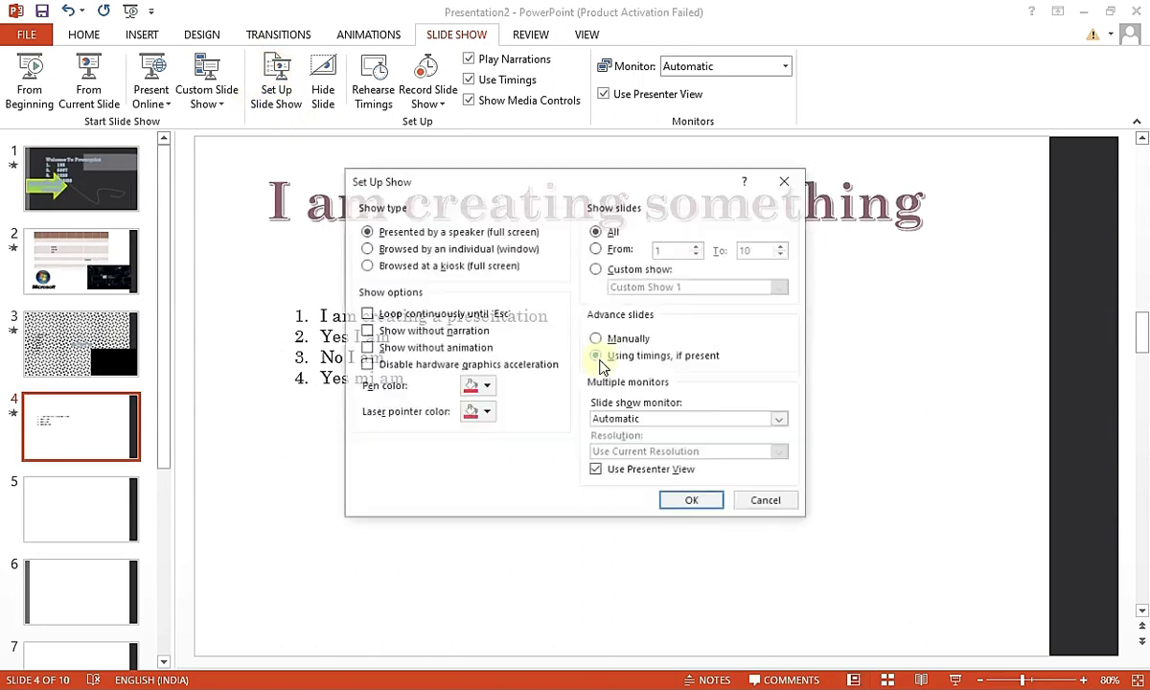
click(789, 177)
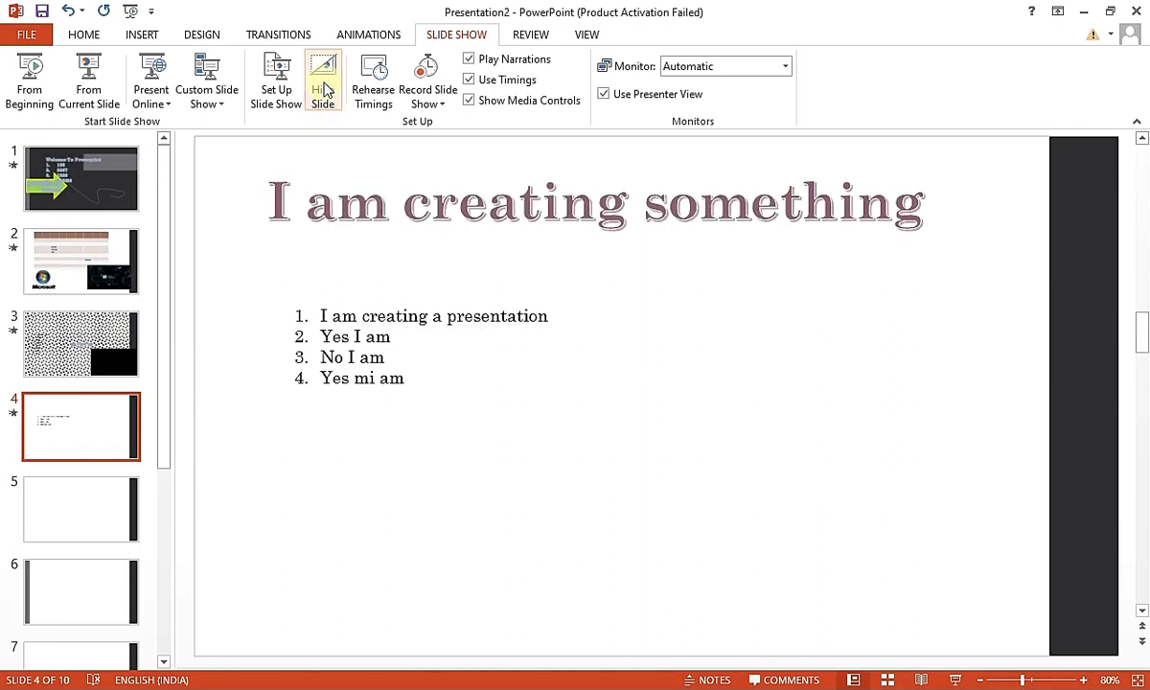
click(326, 89)
click(97, 327)
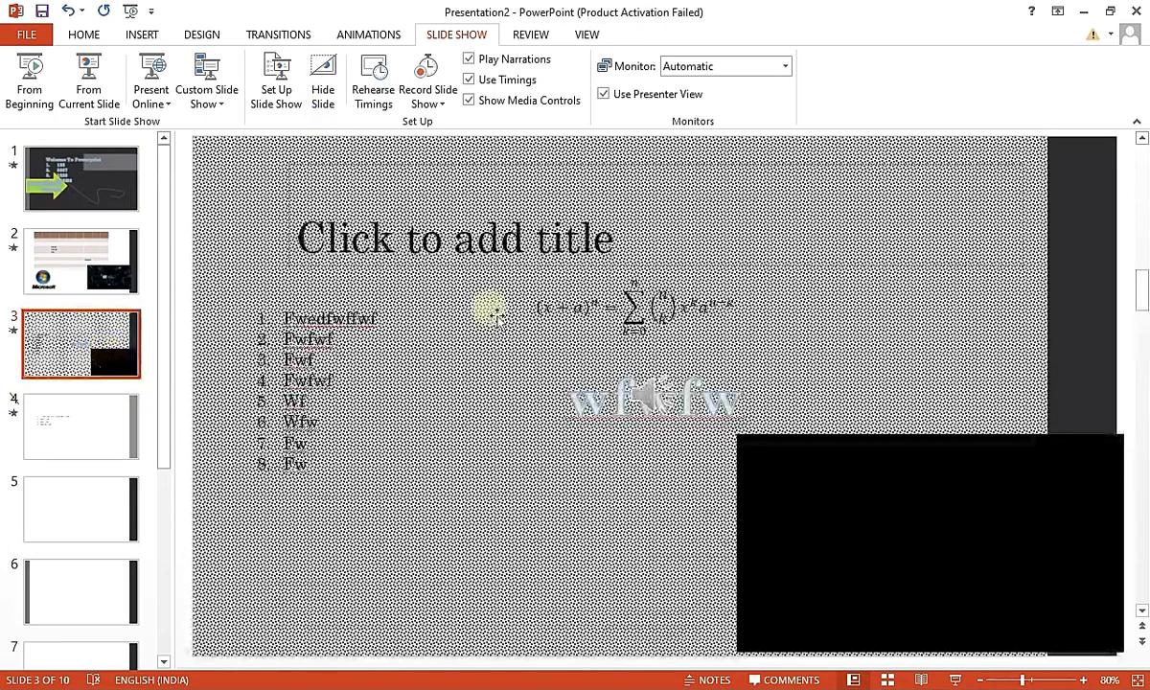
click(324, 87)
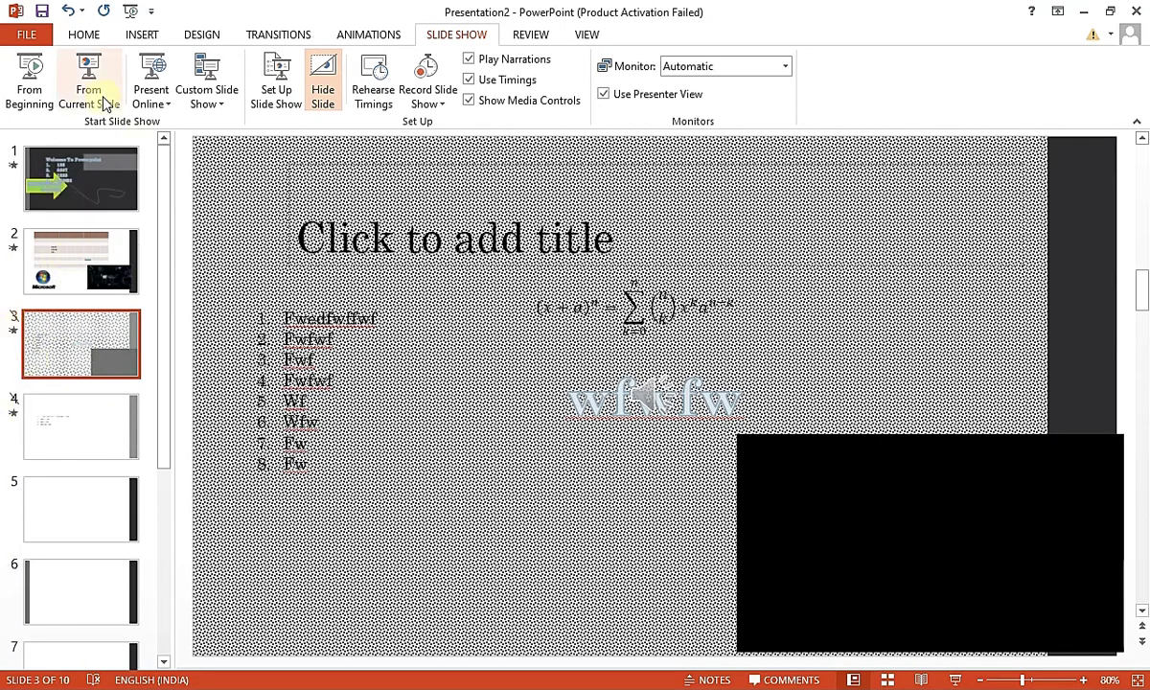
Play the show from the beginning, end it, and return to editing slide 4
click(37, 91)
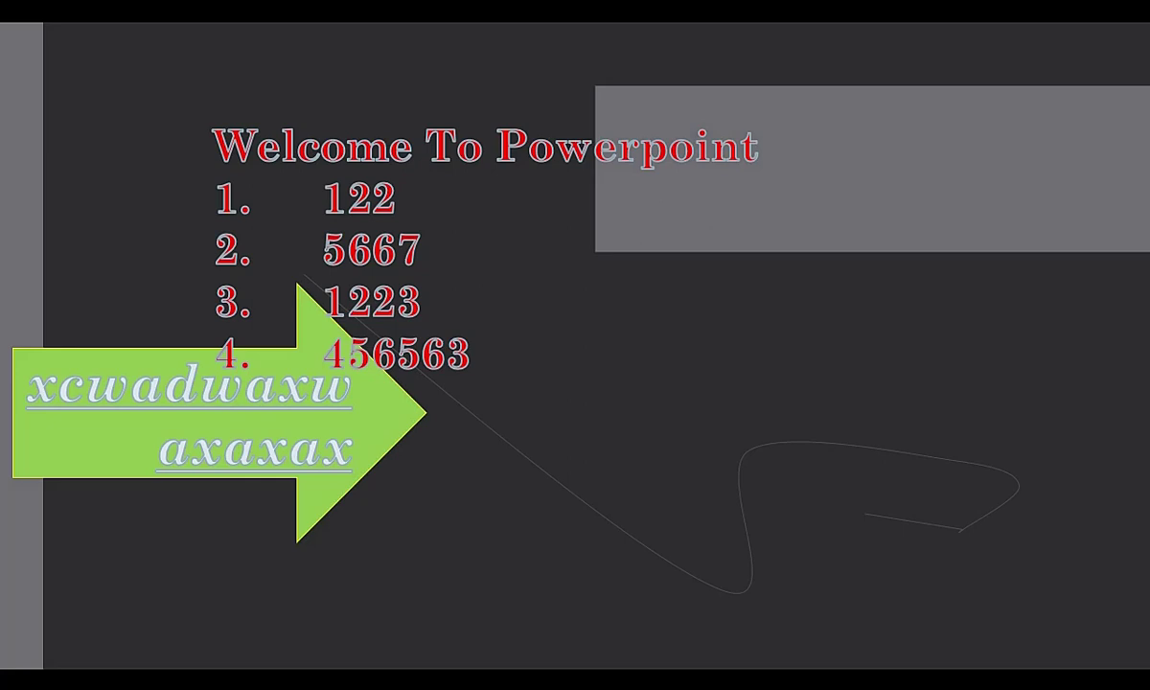
click(534, 326)
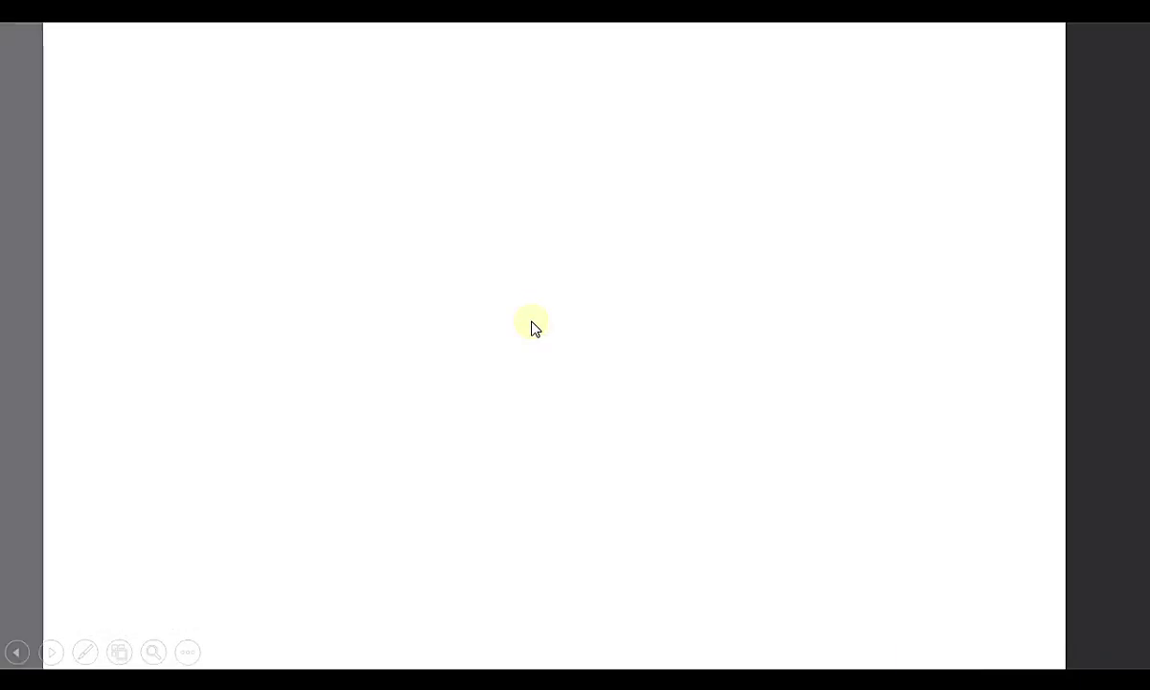
right_click(534, 326)
click(566, 542)
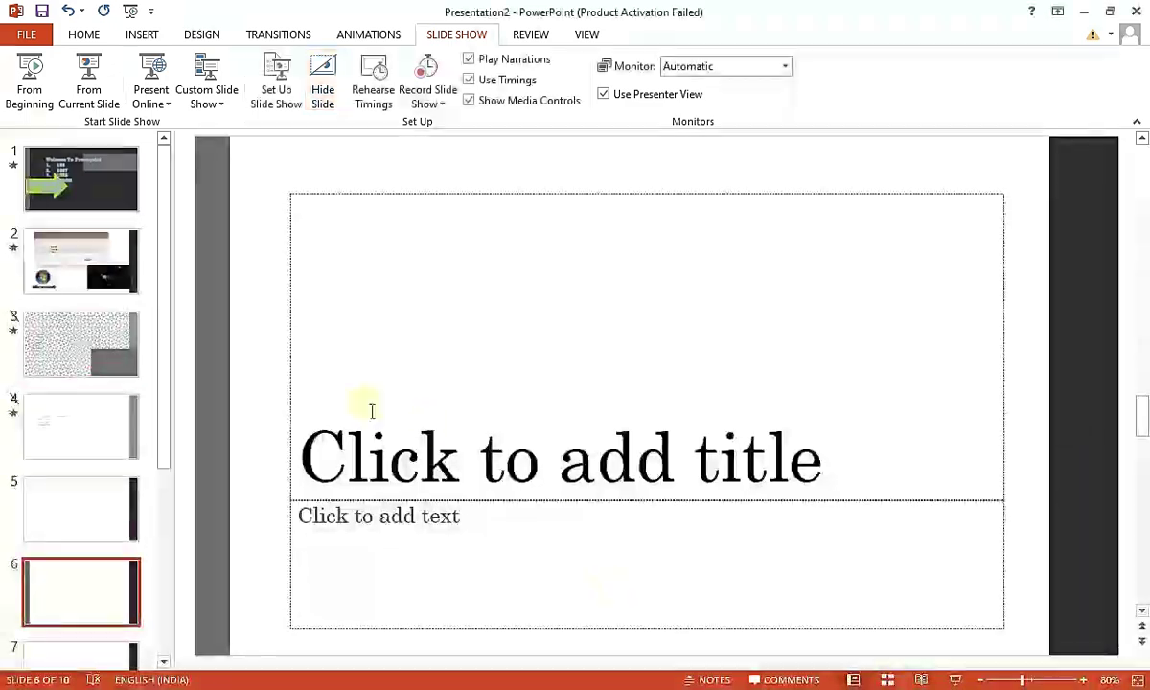
click(13, 321)
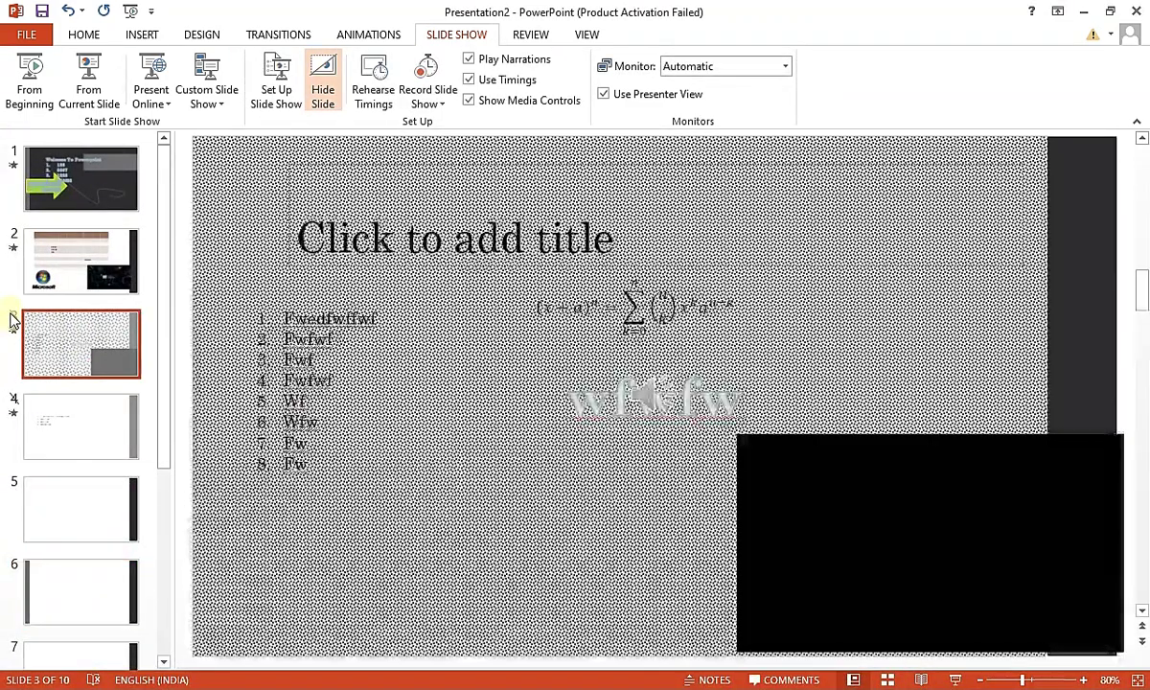
click(14, 398)
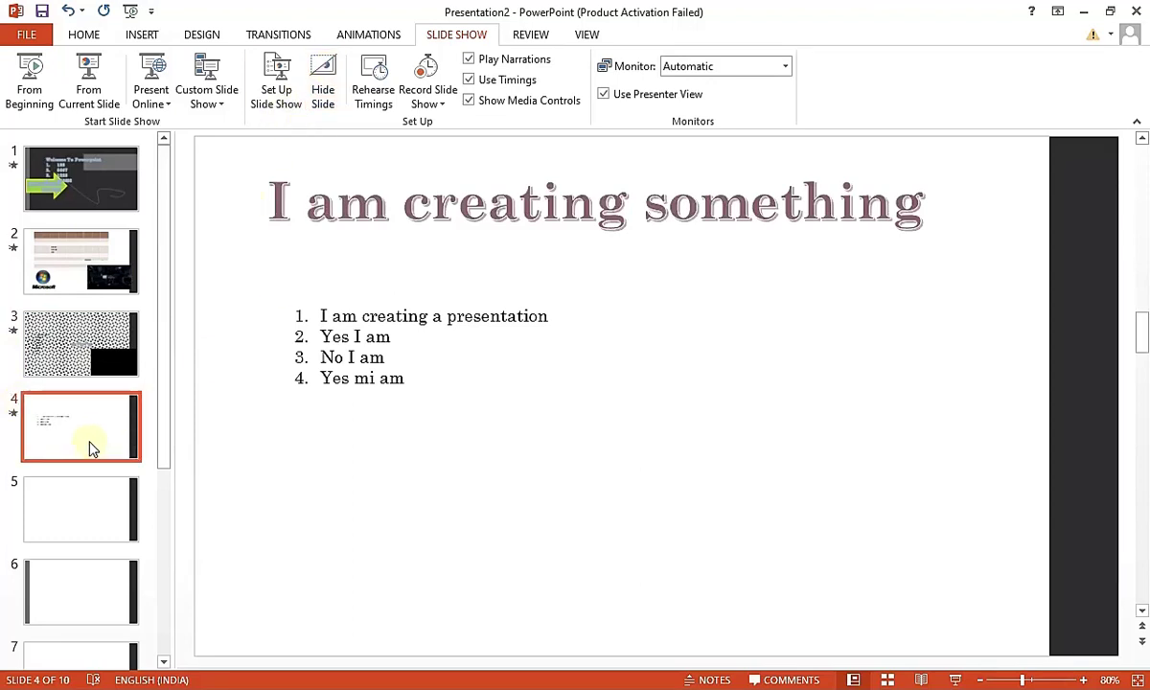
Check the Record Slide Show menu, then set the show monitor to Primary Monitor and back to Automatic
click(444, 108)
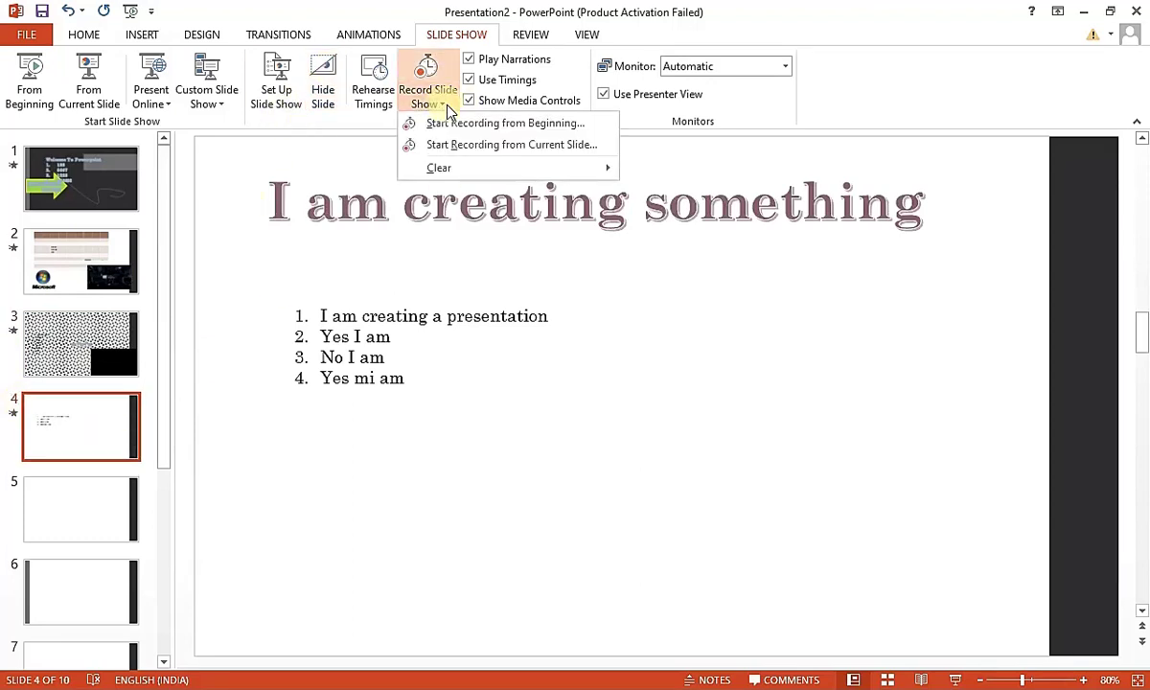
click(652, 326)
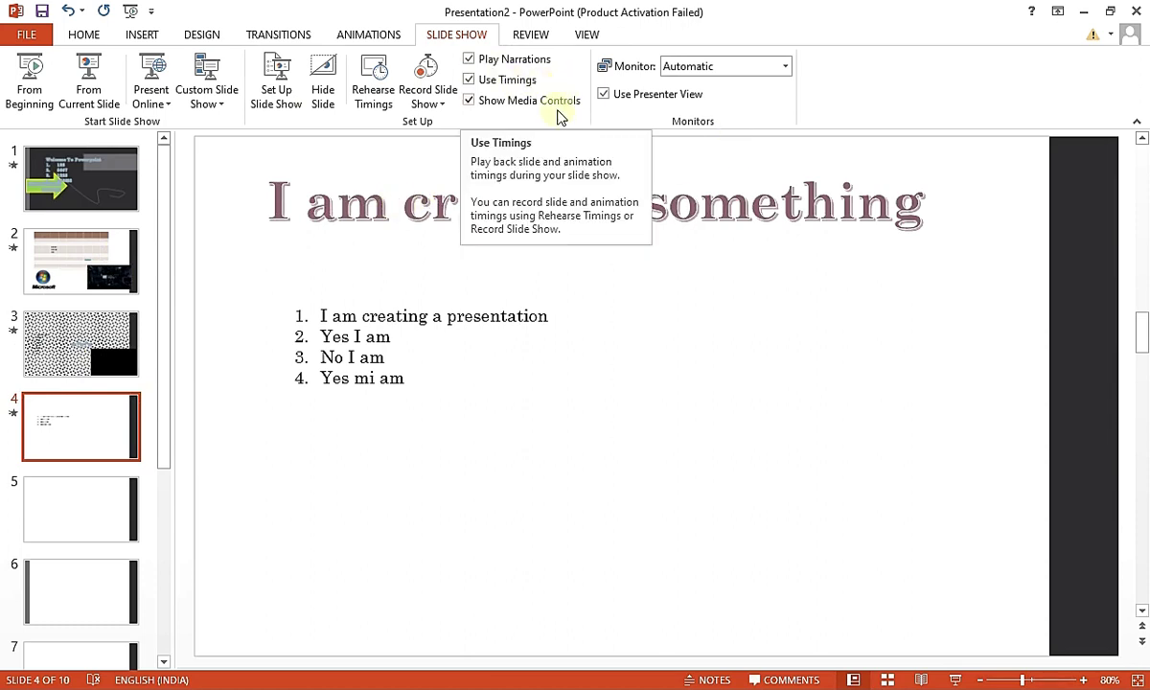
click(746, 72)
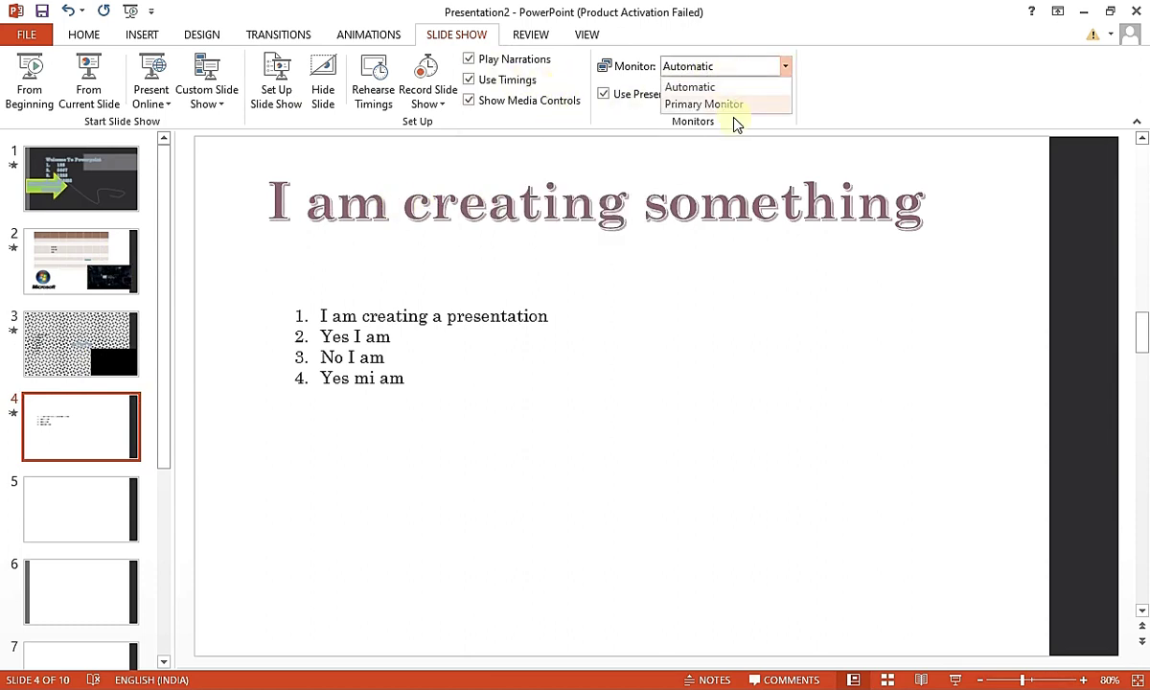
click(676, 69)
click(747, 66)
click(739, 104)
click(752, 69)
click(714, 87)
Drag slide 4's numbered list slightly up and left, then bring up the REVIEW tab
click(663, 362)
drag(662, 362, 658, 344)
click(444, 461)
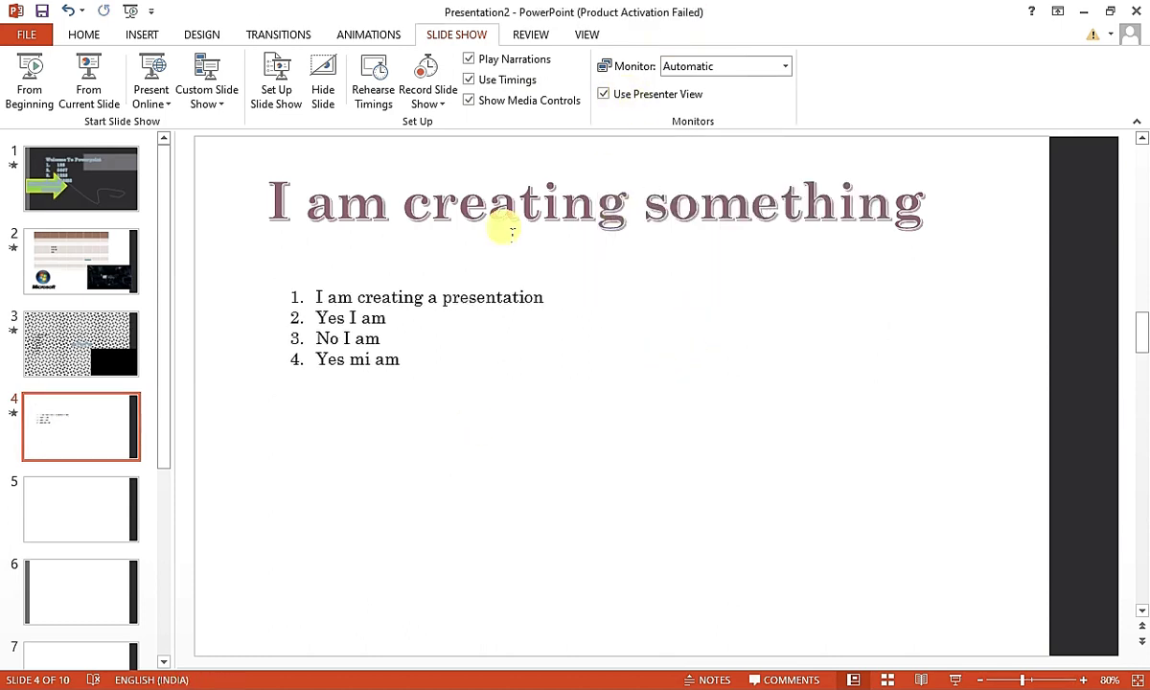
click(528, 38)
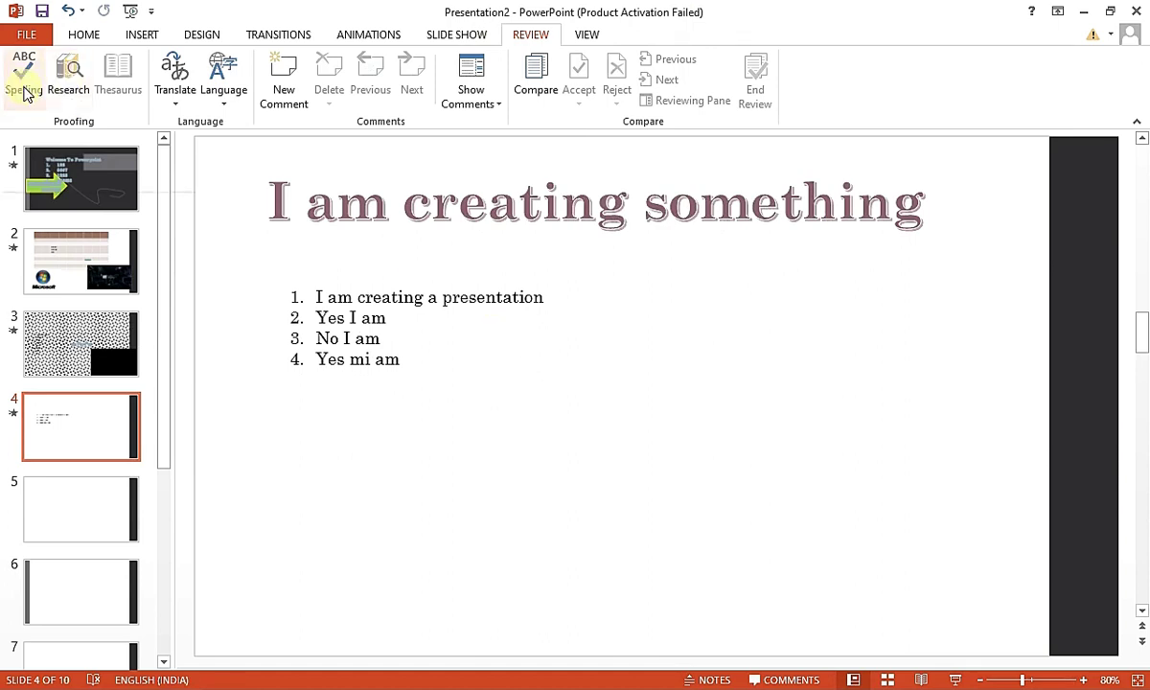
Run a spelling check on the presentation, then close the Spelling pane
drag(288, 205, 531, 378)
click(532, 378)
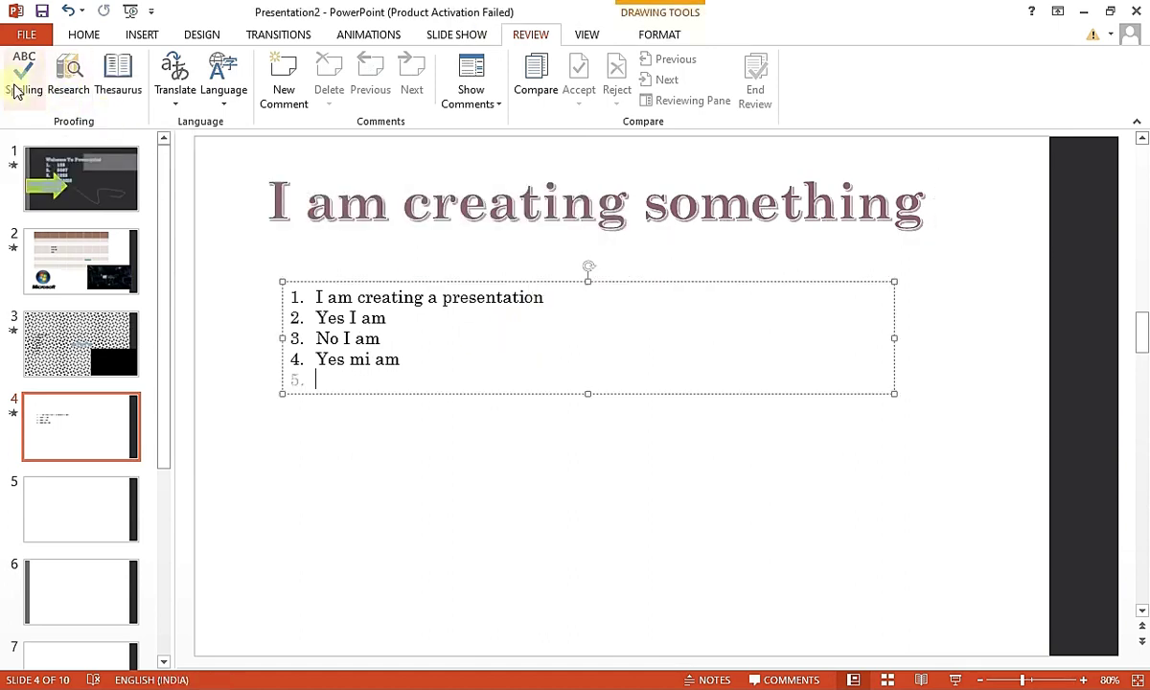
click(36, 97)
click(763, 403)
click(1134, 150)
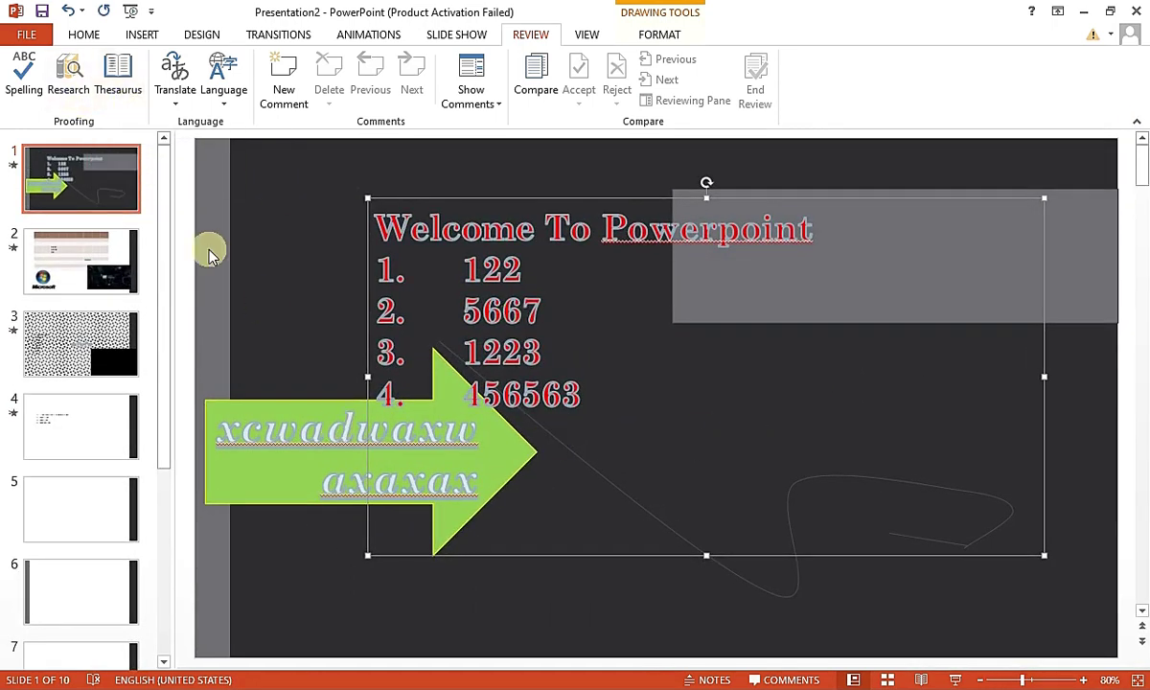
Look up Thesaurus suggestions for the title text, then close the Thesaurus pane
click(117, 72)
click(470, 352)
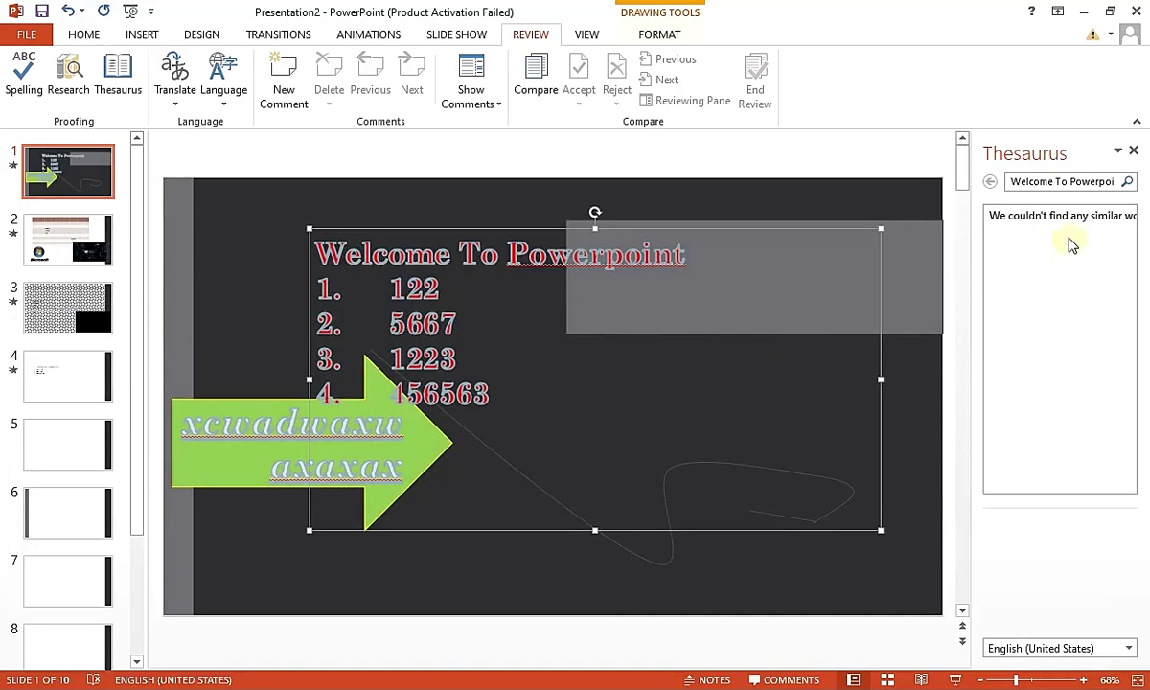
click(1134, 152)
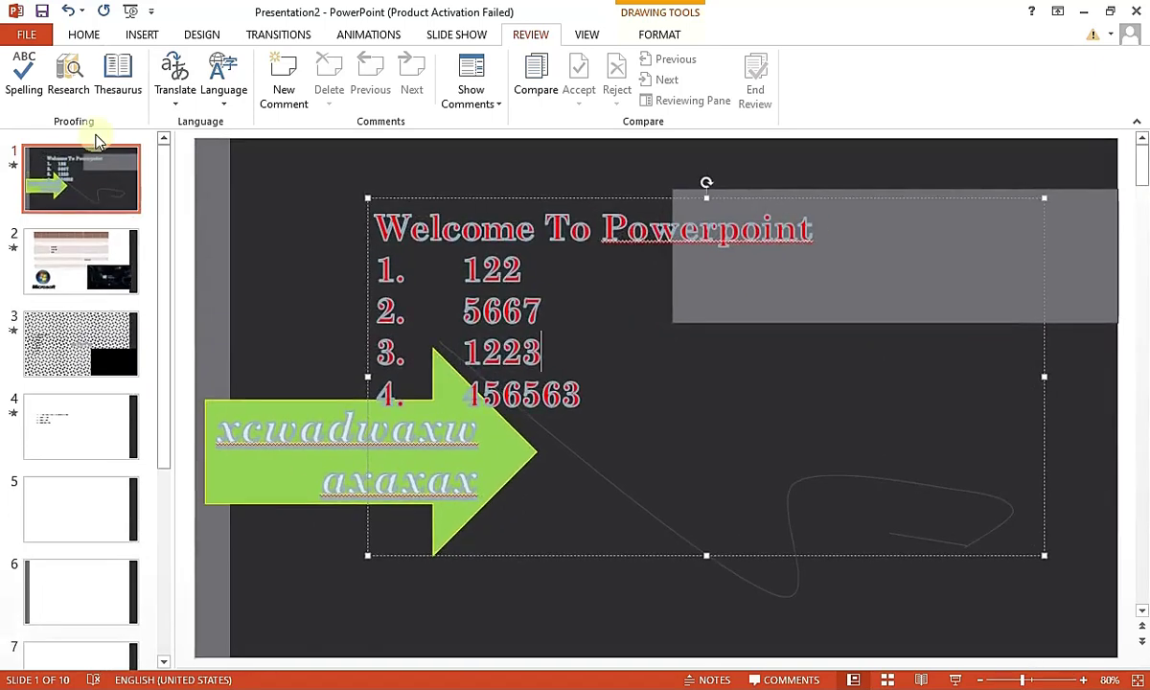
Browse the Translate and Language menus, then add a new comment on slide 1
click(177, 106)
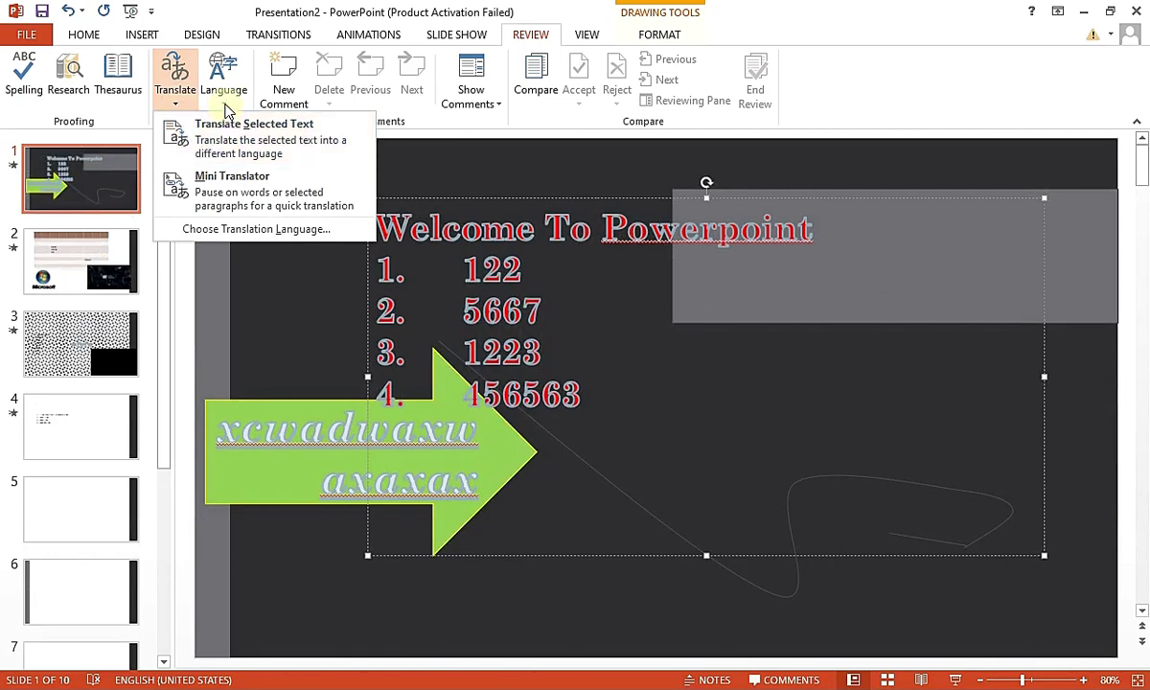
click(225, 101)
click(277, 102)
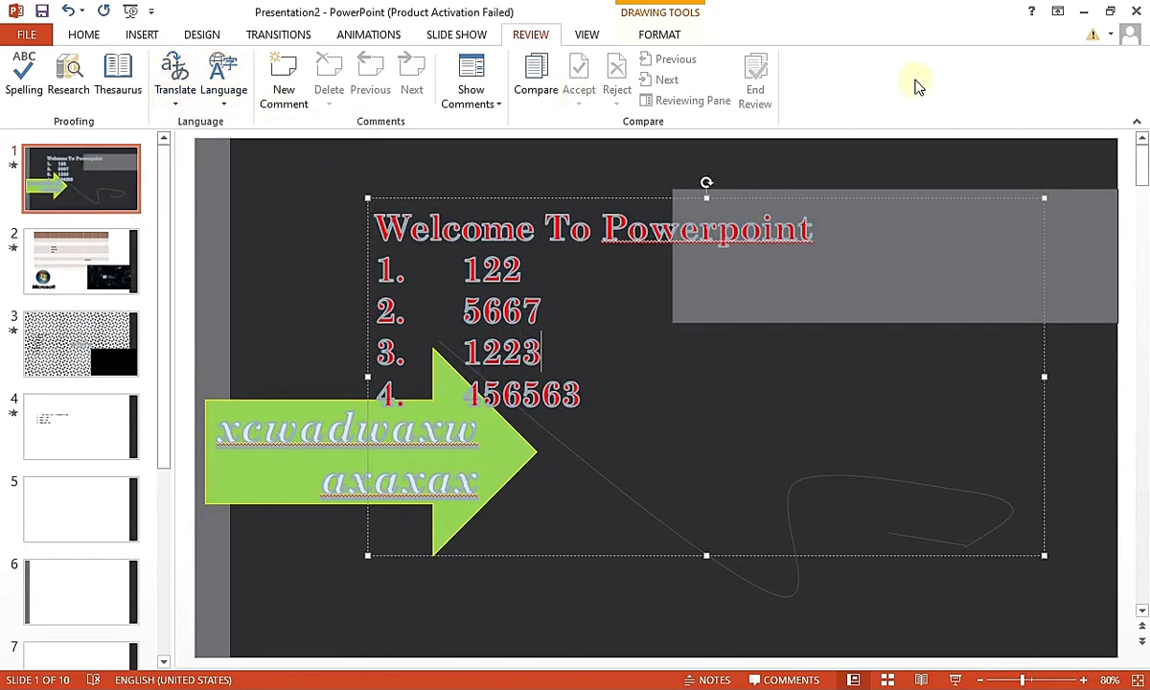
click(281, 91)
Enter 'kjkimk' in slide 1's new comment, post it, and hide the Comments pane
click(1025, 278)
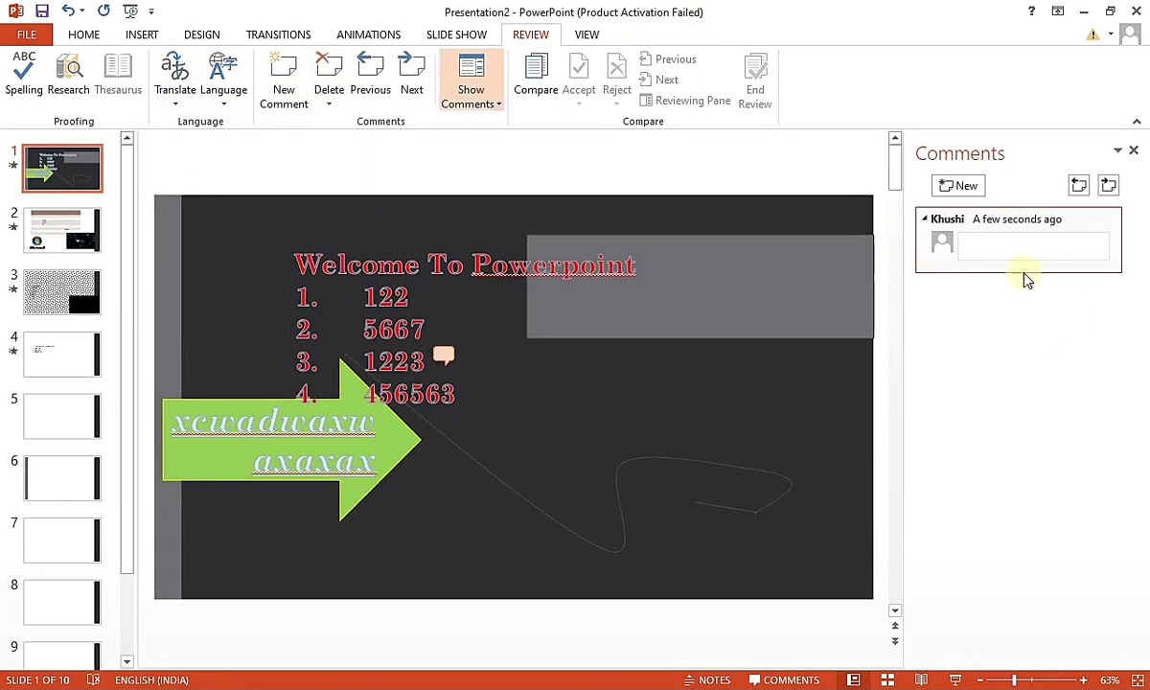
text(kjkimk)
click(968, 254)
click(569, 409)
click(592, 583)
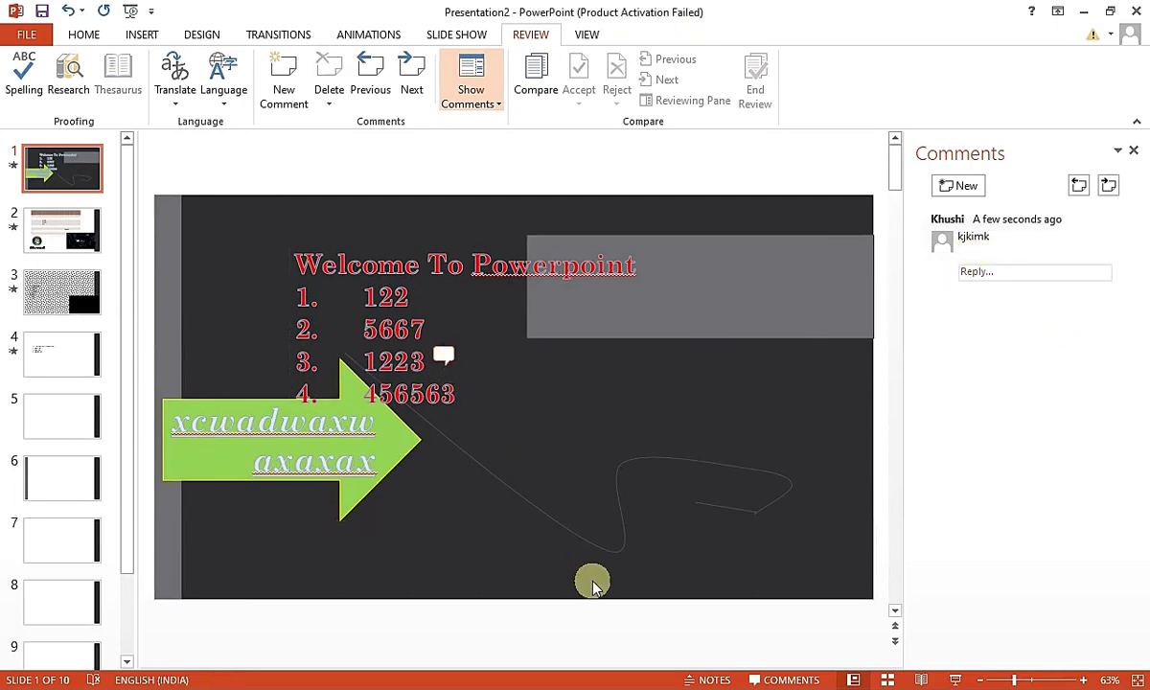
click(1134, 153)
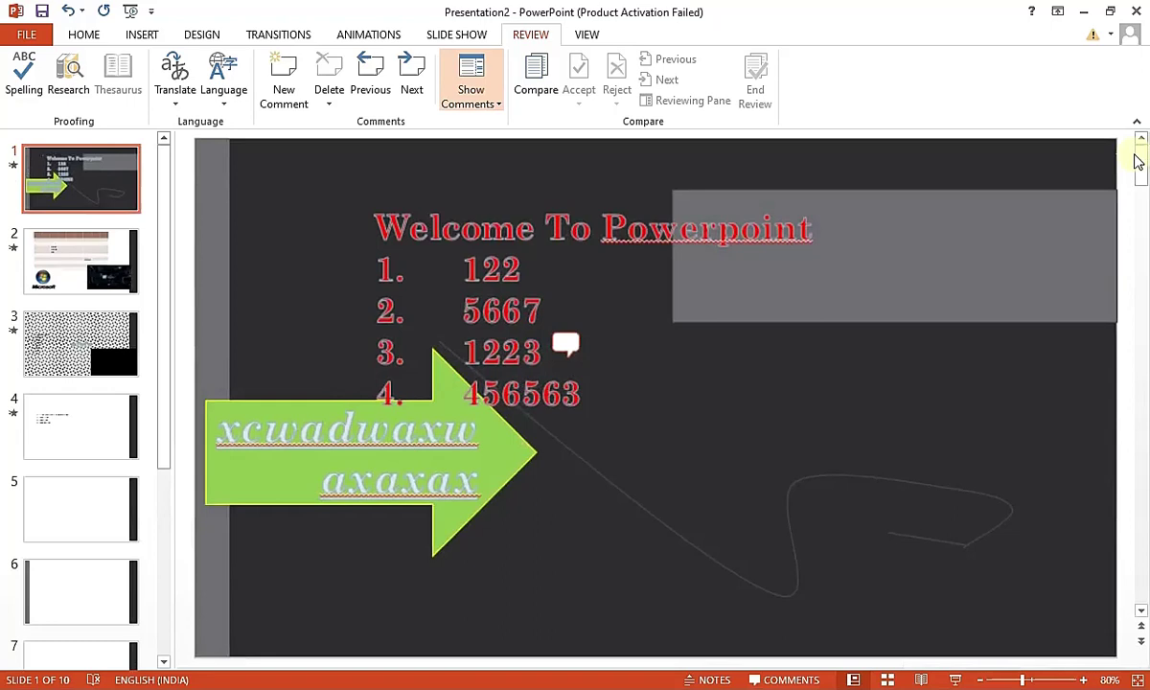
Step to the previous comment, browse Show Comments and Compare without changes, and close the comments list
click(370, 81)
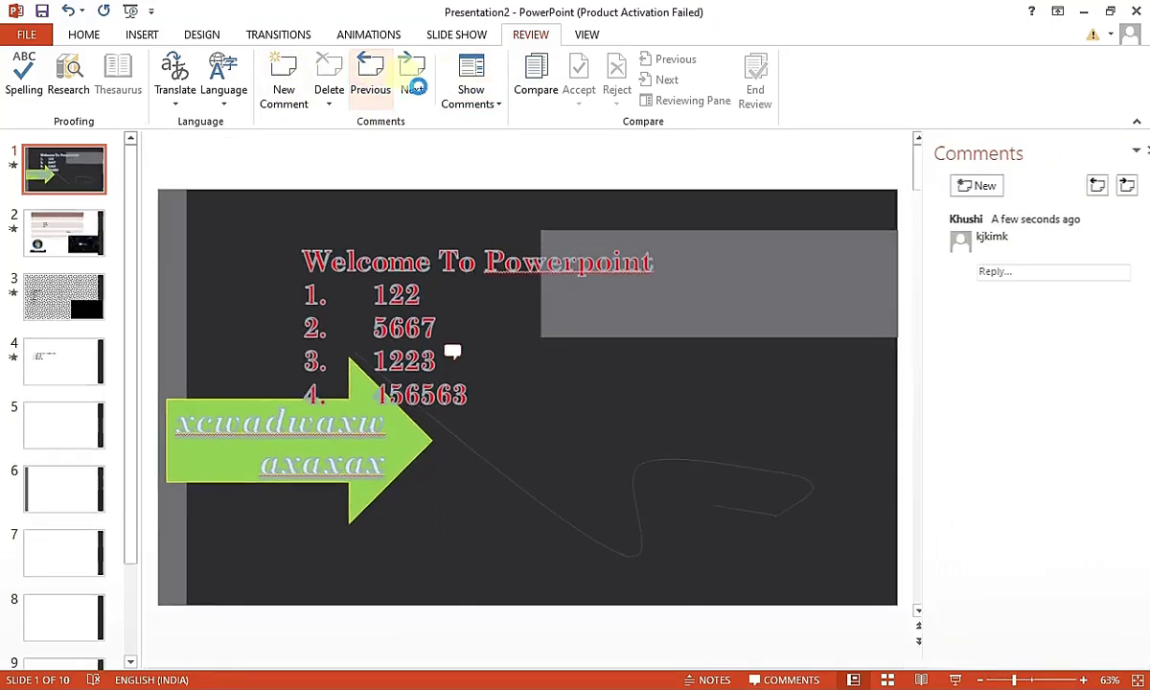
click(522, 403)
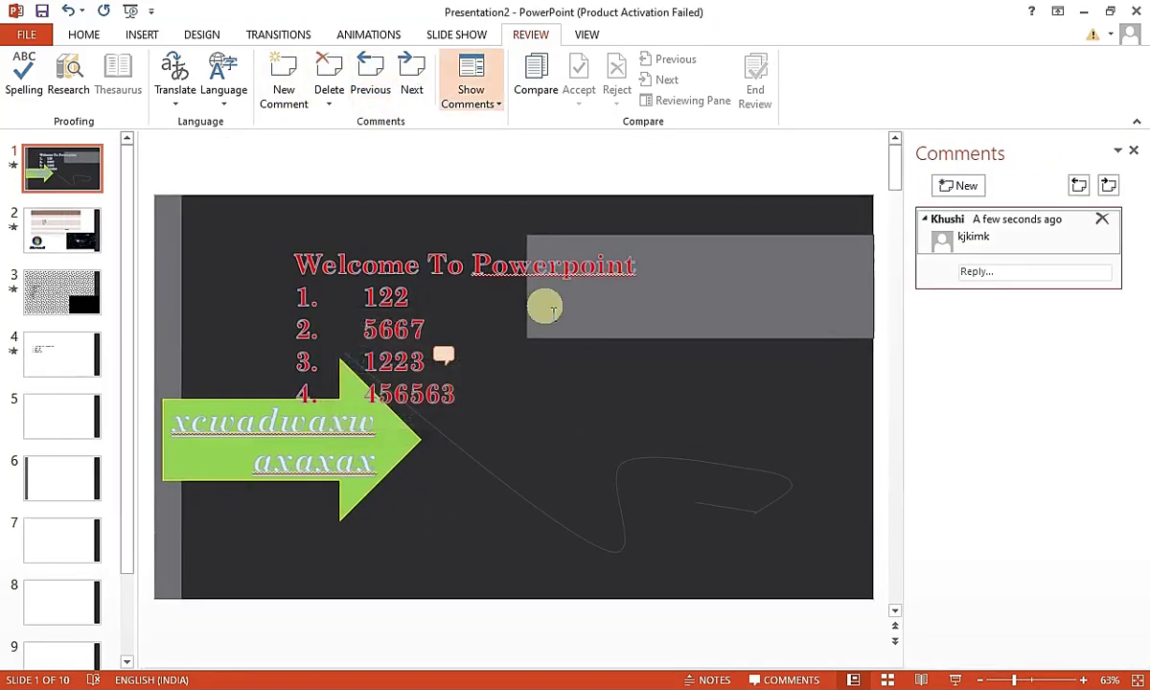
click(498, 105)
click(602, 174)
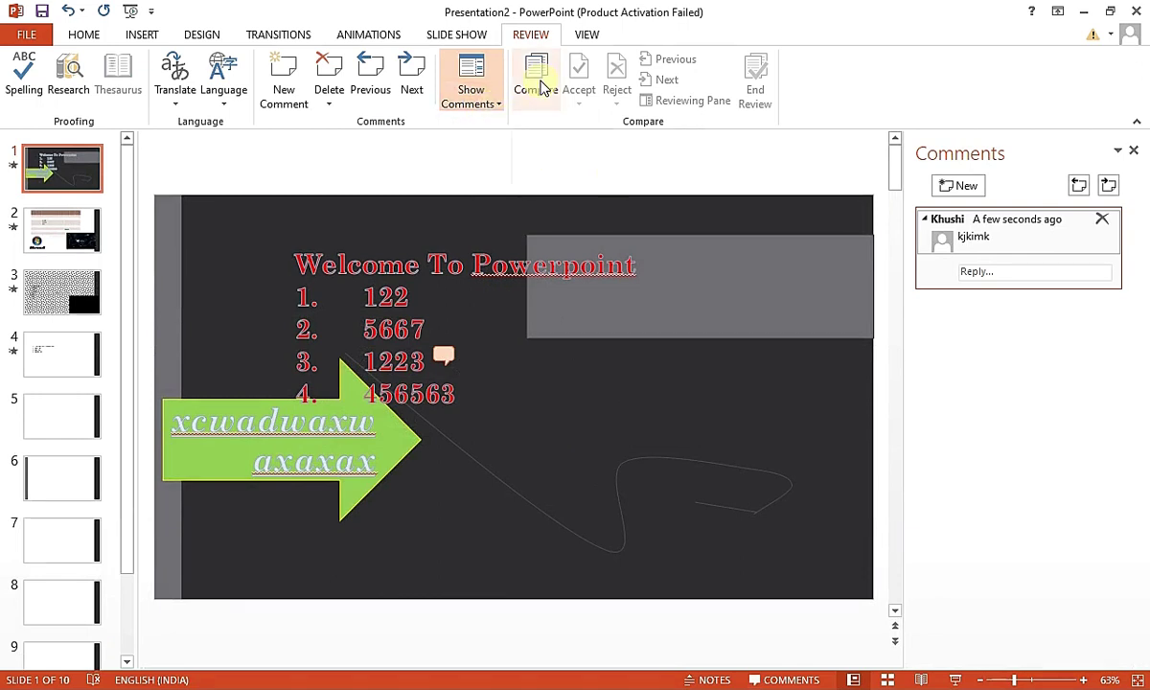
click(542, 88)
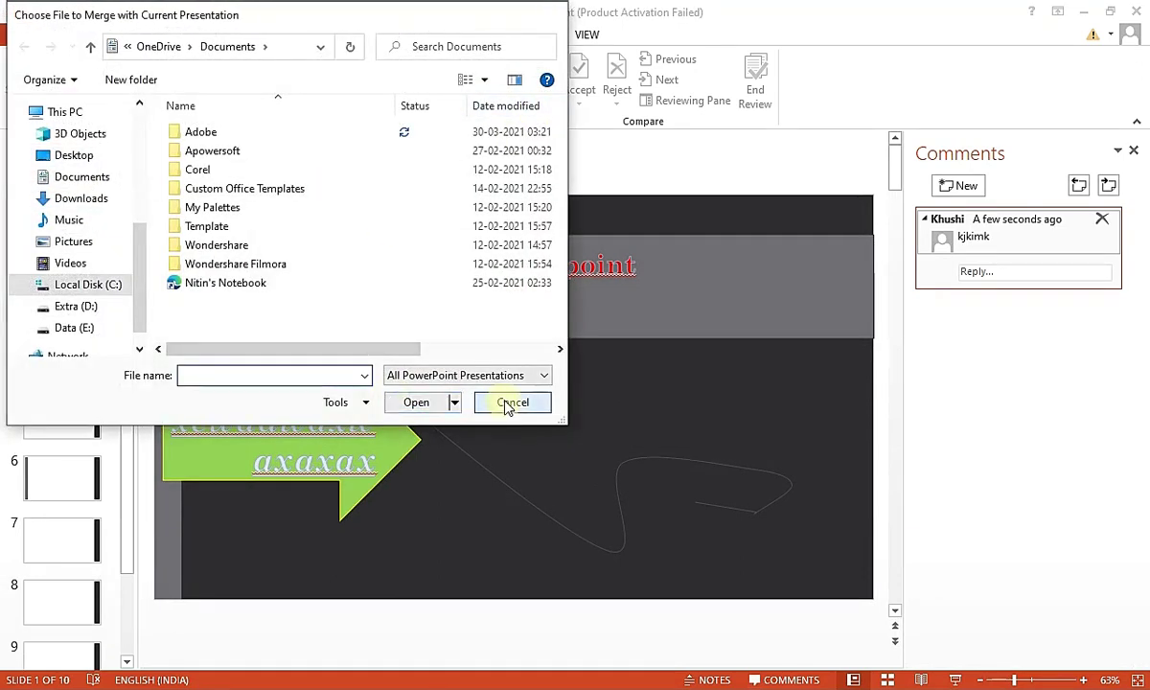
click(507, 405)
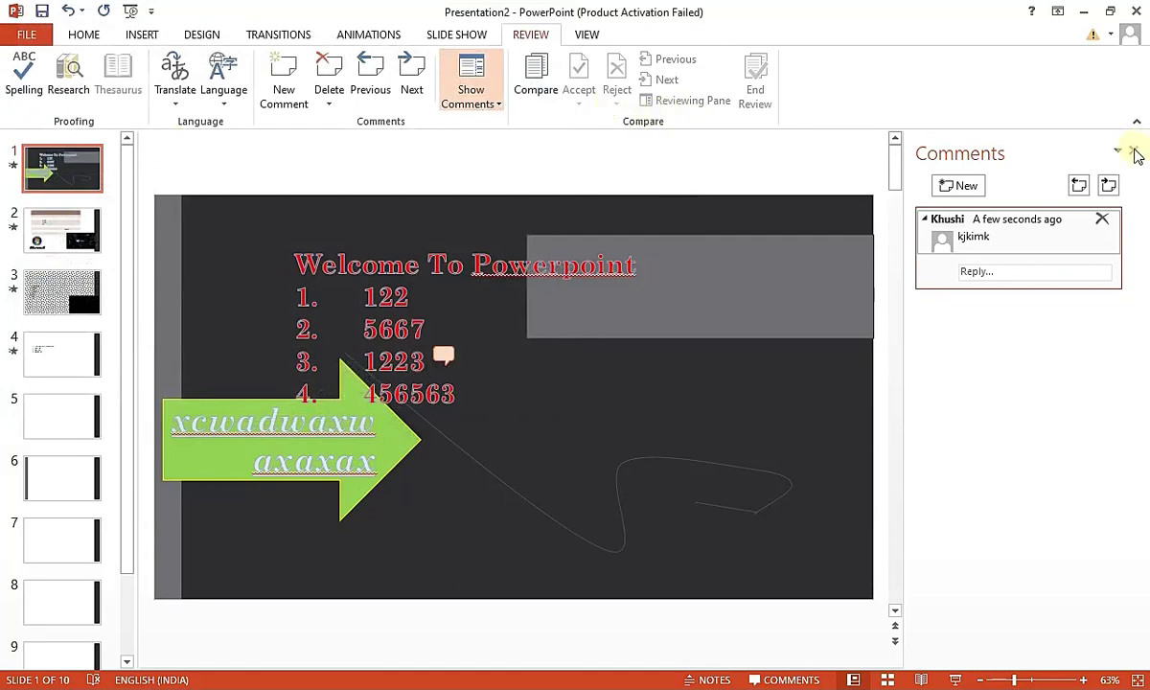
click(1135, 154)
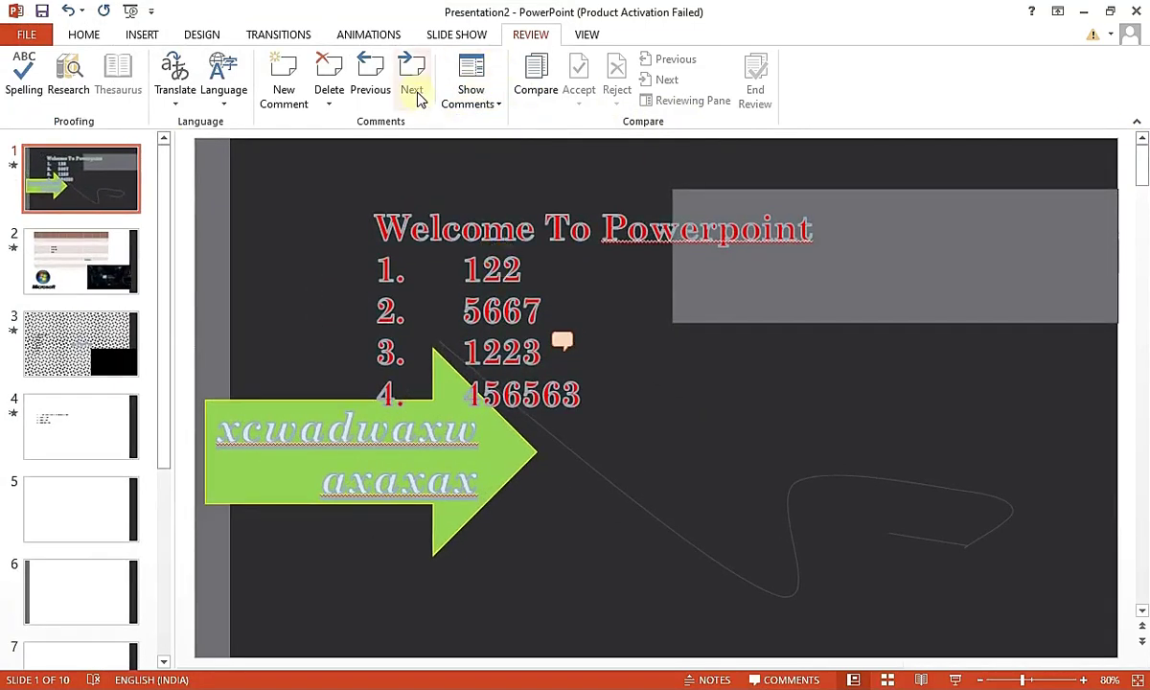
click(591, 36)
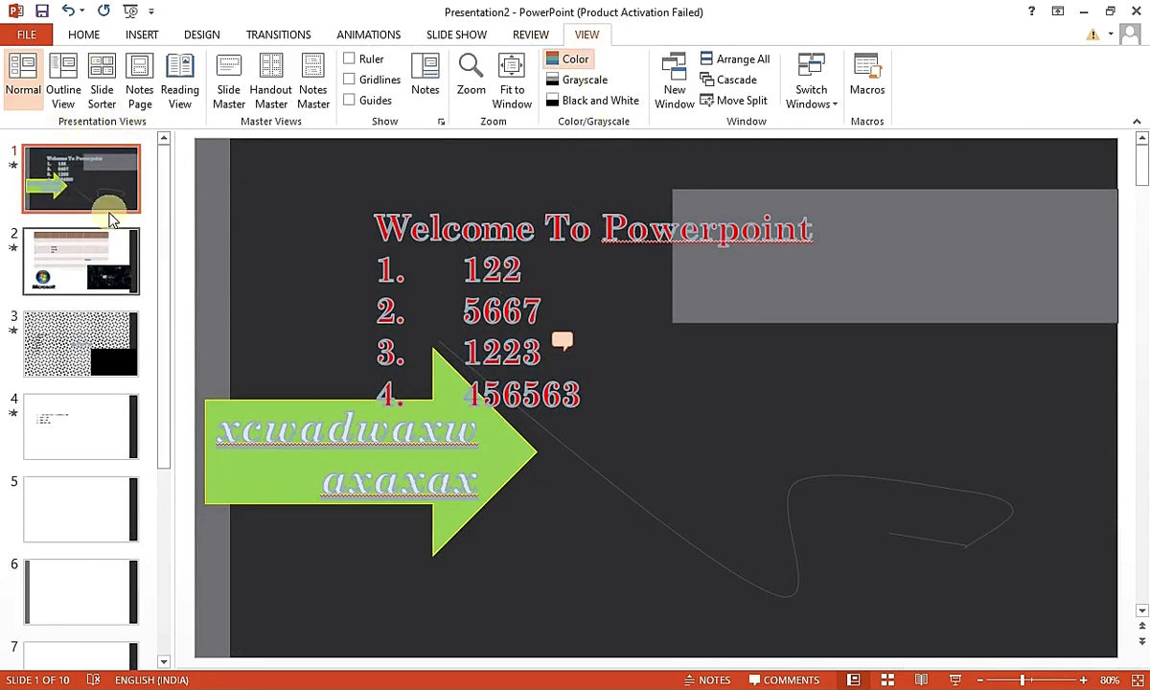
Show the Notes pane, then switch through Outline View and Slide Sorter to Notes Page view
click(25, 89)
click(54, 96)
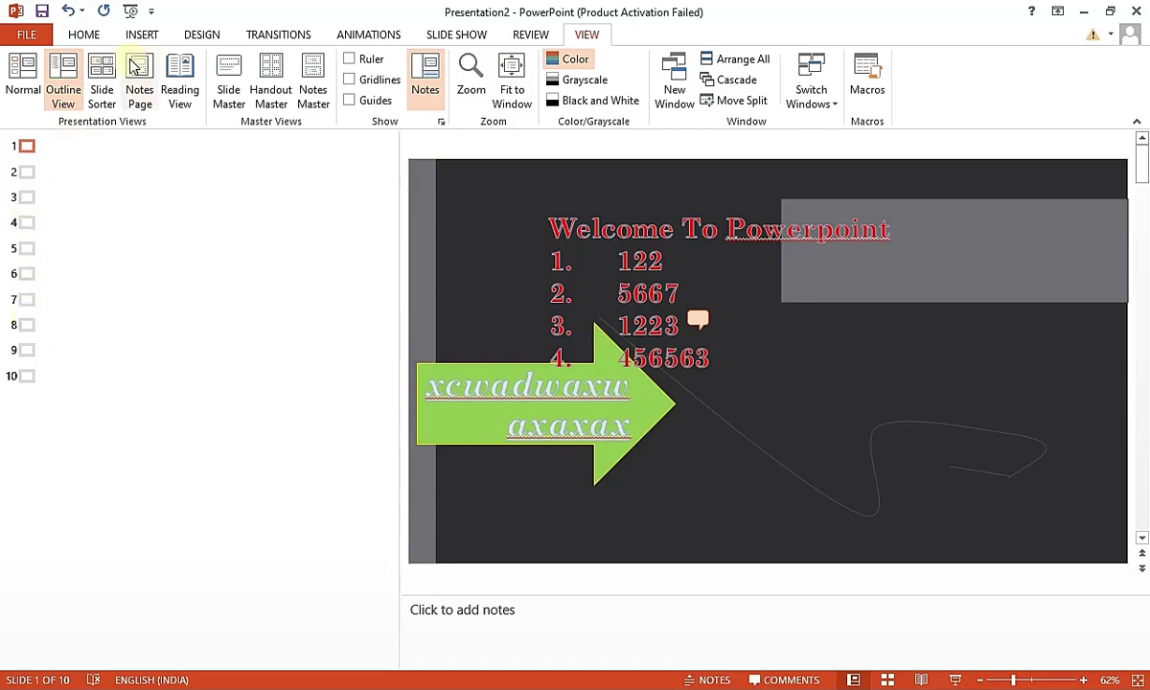
click(99, 77)
scroll(700, 350, down, 2)
scroll(693, 360, up, 2)
click(140, 91)
scroll(621, 406, down, 1)
scroll(624, 407, down, 1)
scroll(628, 413, down, 2)
scroll(629, 411, up, 2)
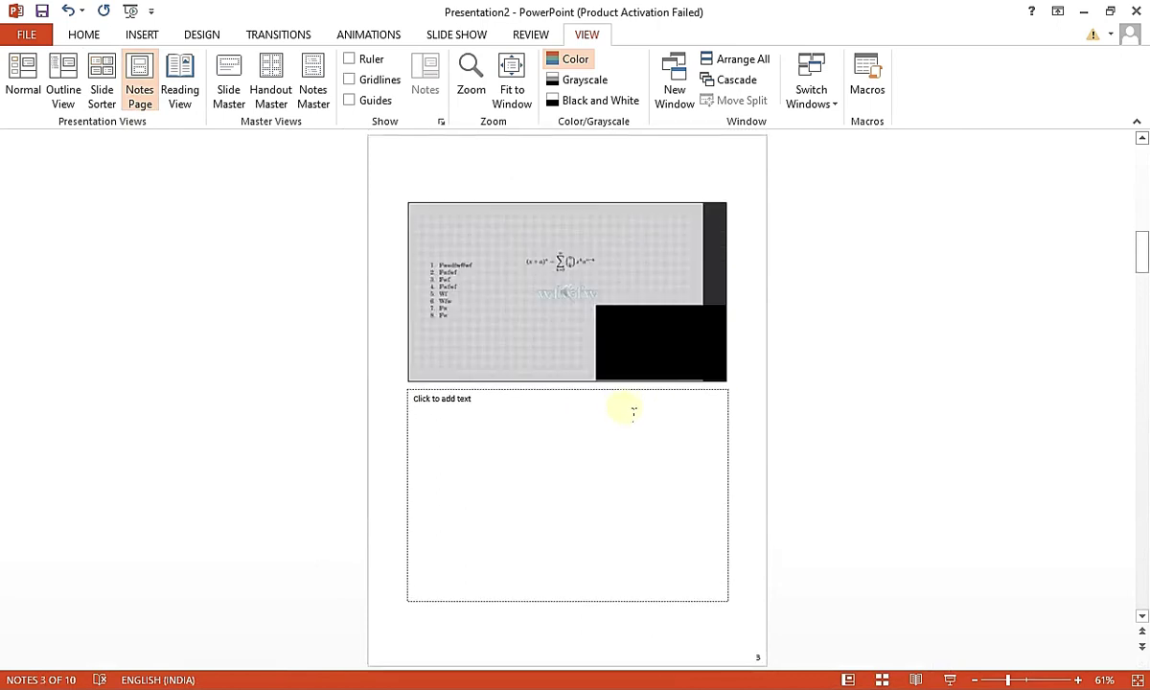
scroll(631, 404, up, 2)
Preview Reading View, then open and close Slide Master, returning to slide 1's notes page
click(179, 91)
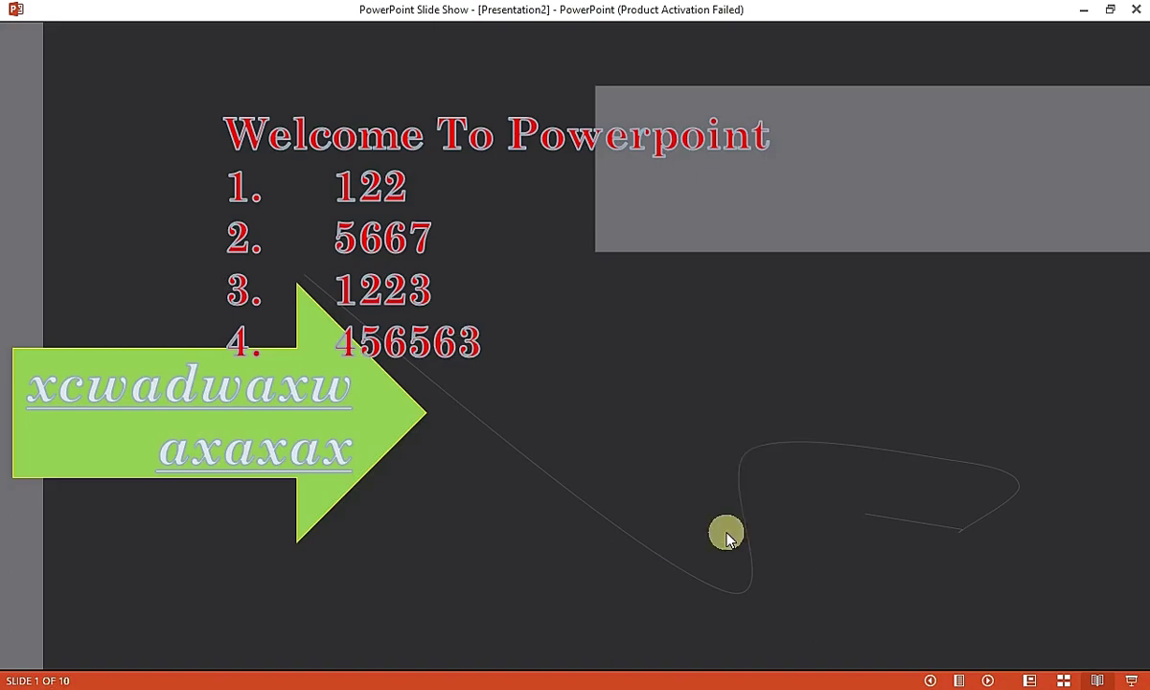
key(Escape)
click(227, 75)
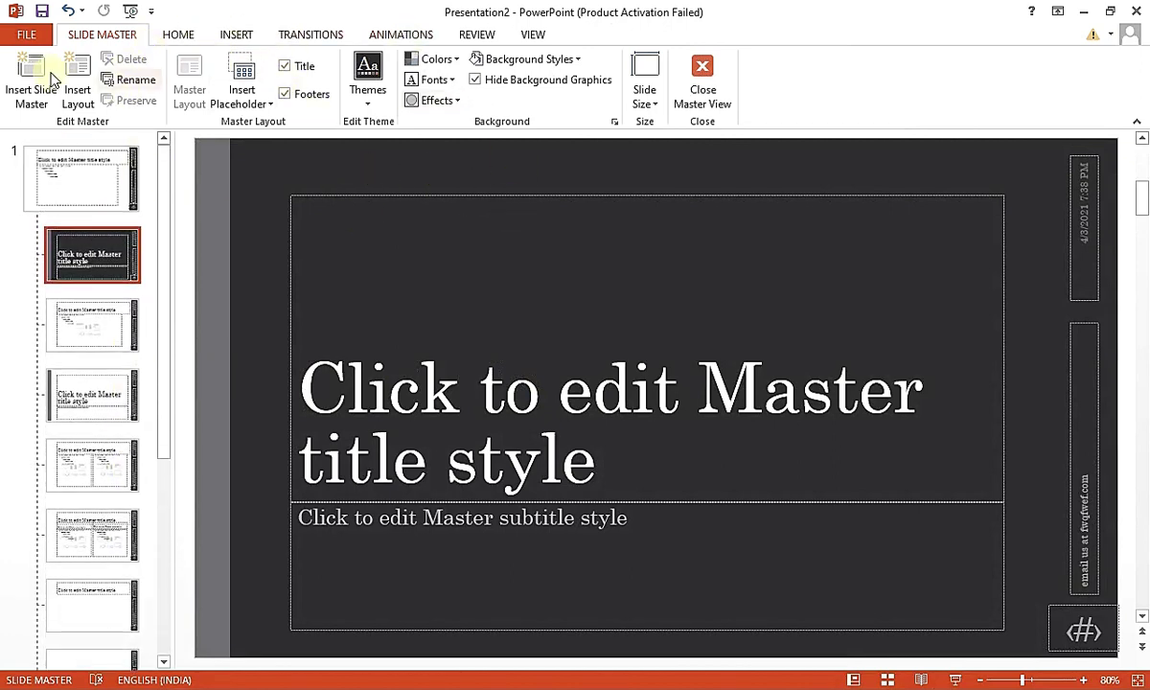
click(709, 96)
Turn the ruler on and then off again on the notes page
click(586, 38)
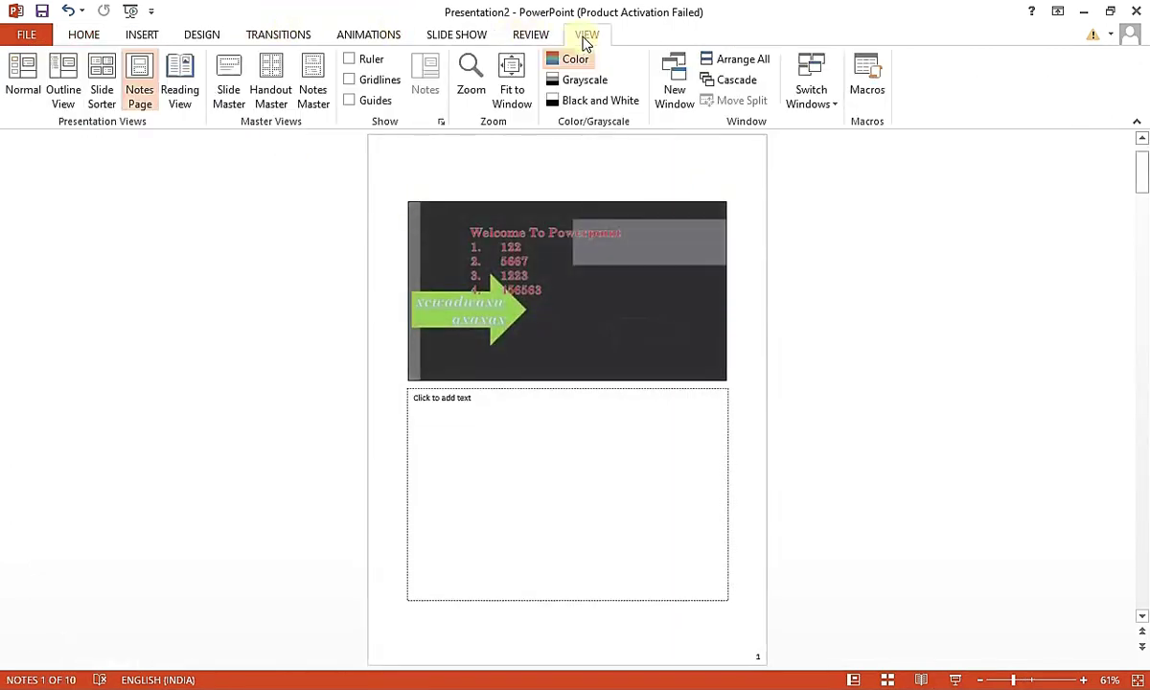
click(349, 60)
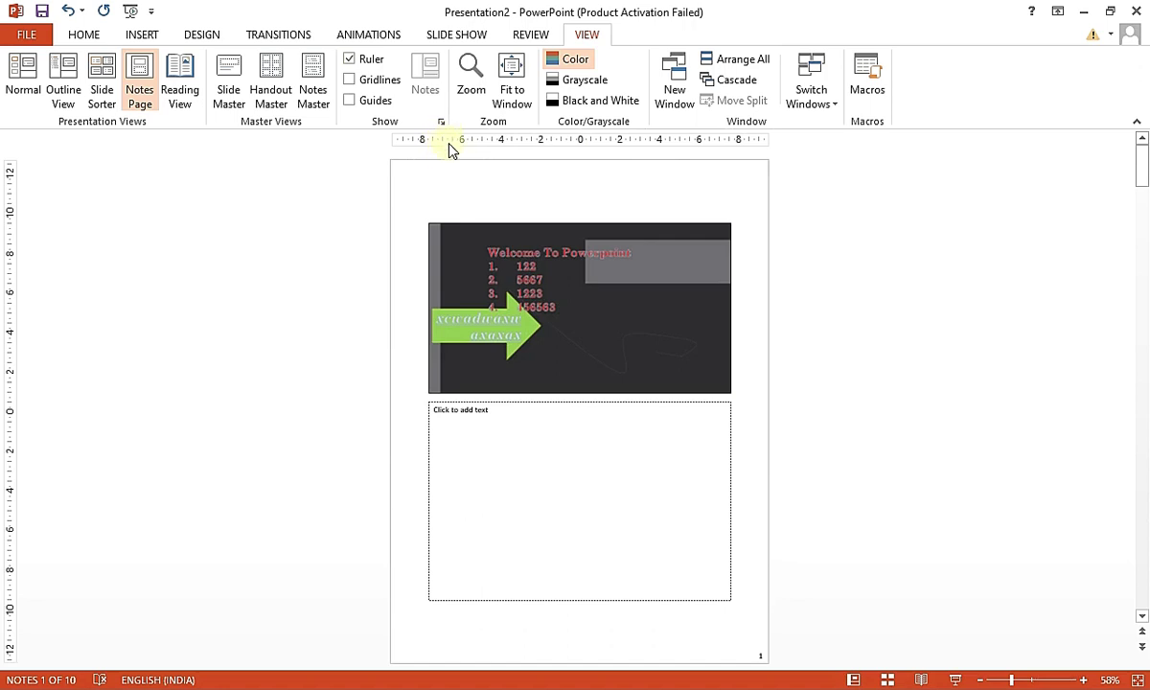
click(349, 63)
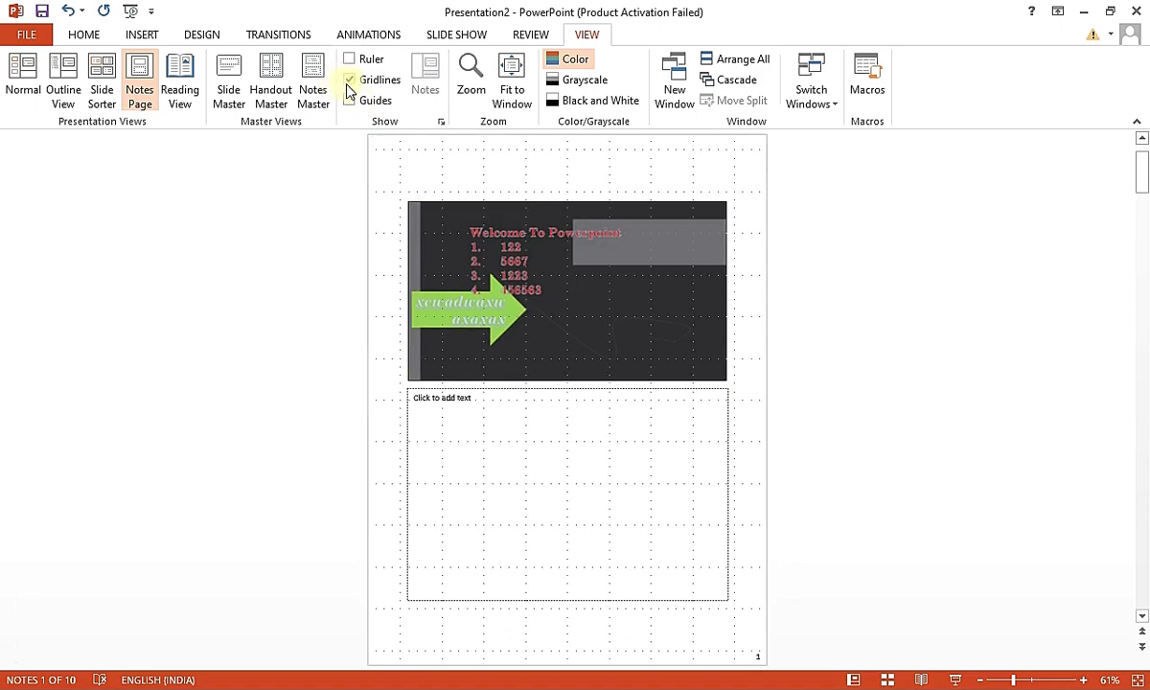
Stretch slide 1's notes text area taller and toggle the drawing Guides across the page
click(437, 467)
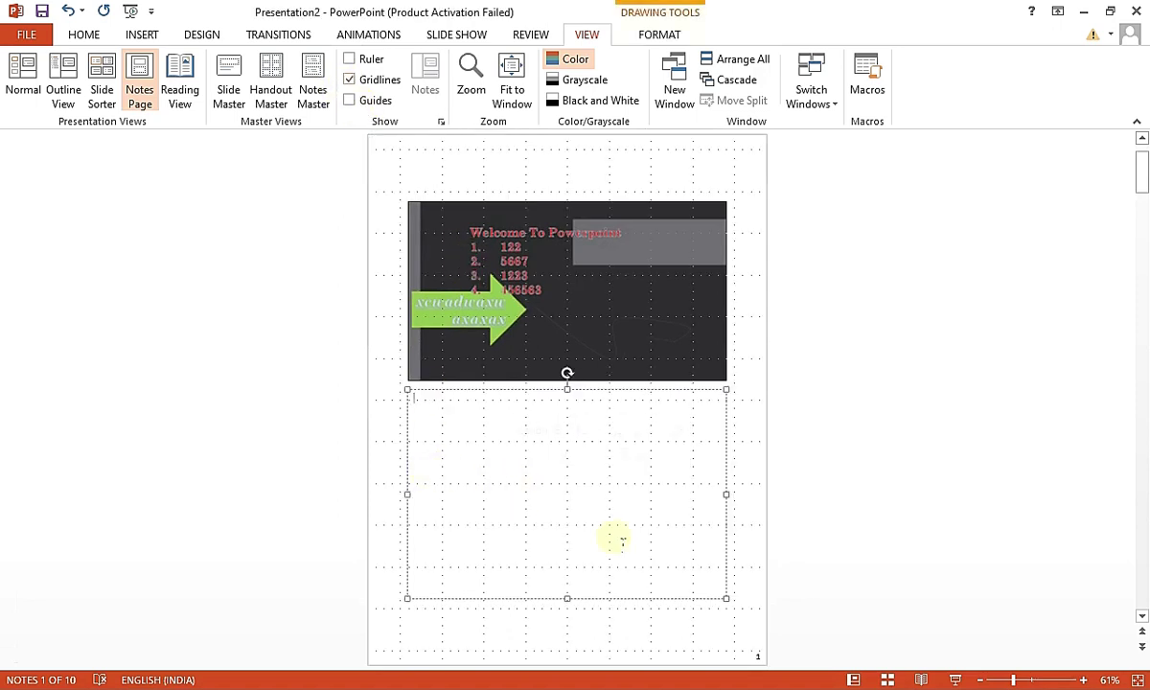
drag(733, 610, 738, 623)
click(721, 654)
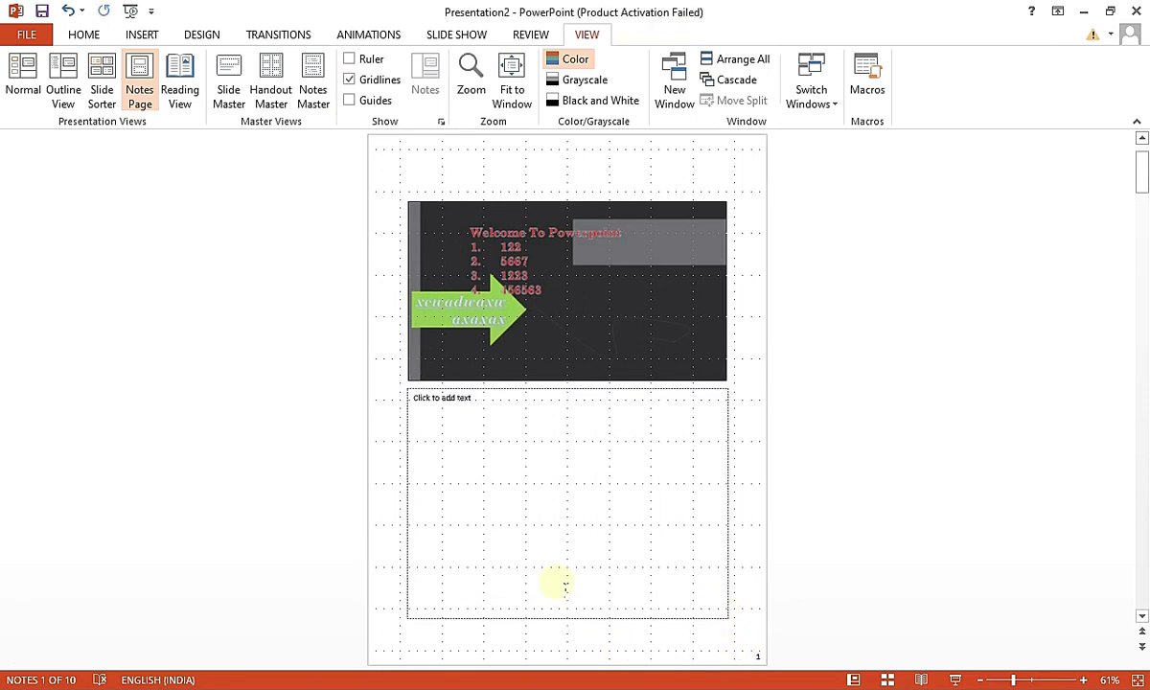
click(349, 101)
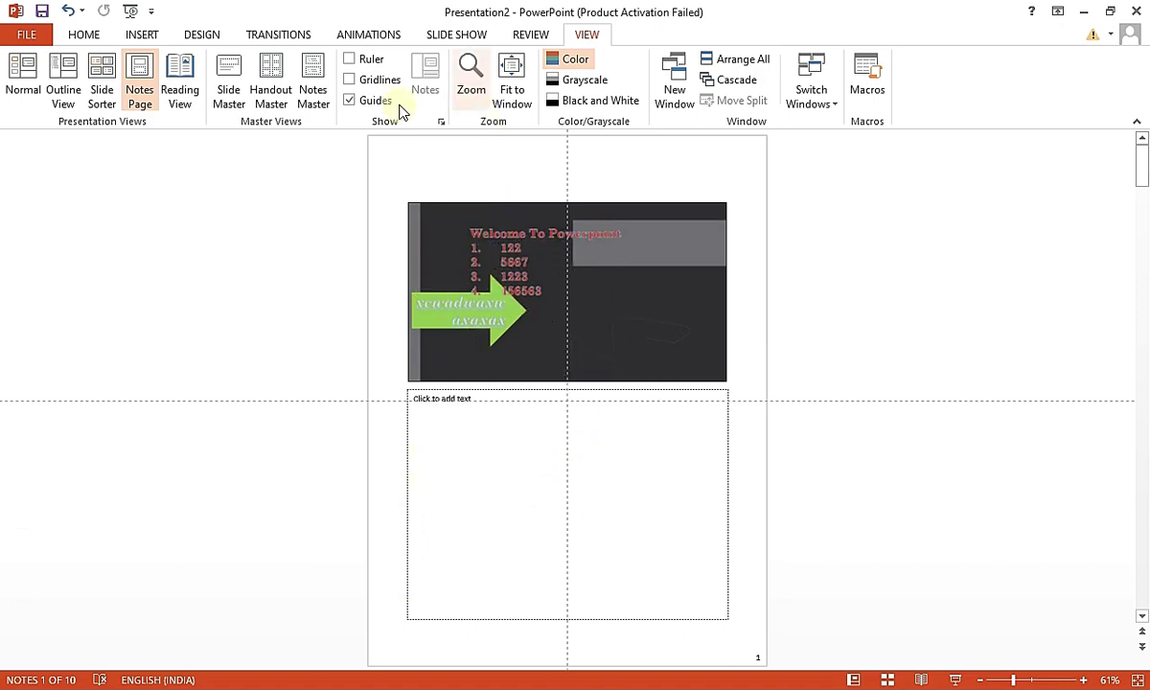
click(349, 100)
Zoom the notes page to 400%, then fit it back to the window
click(474, 80)
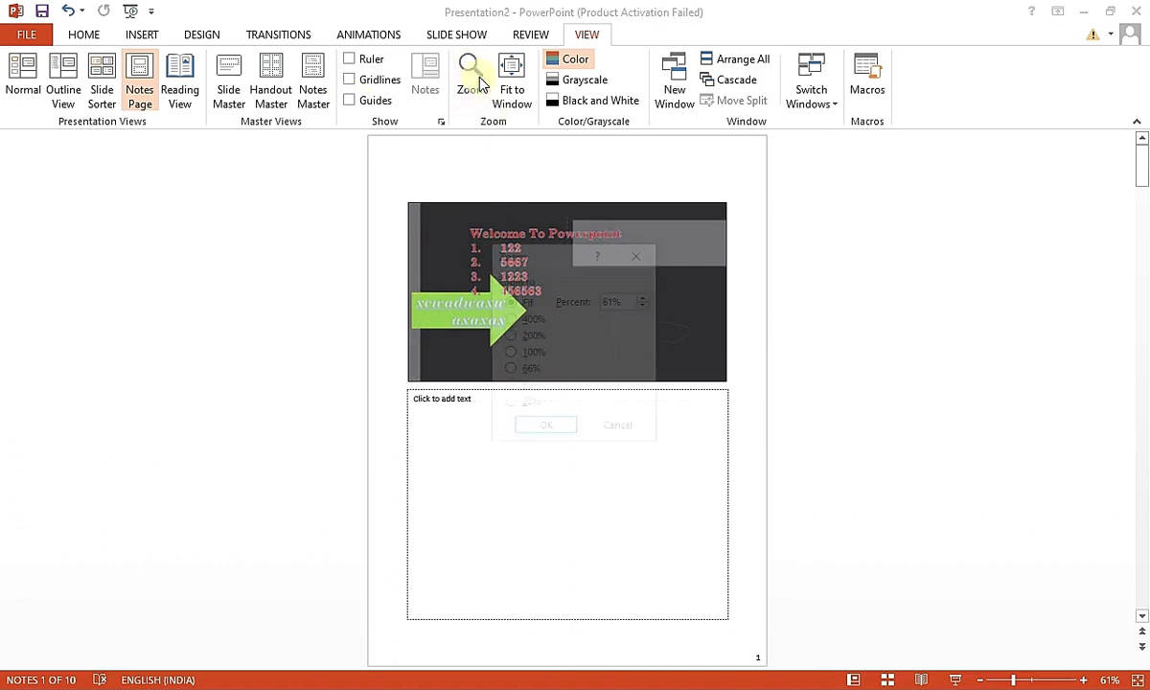
click(528, 319)
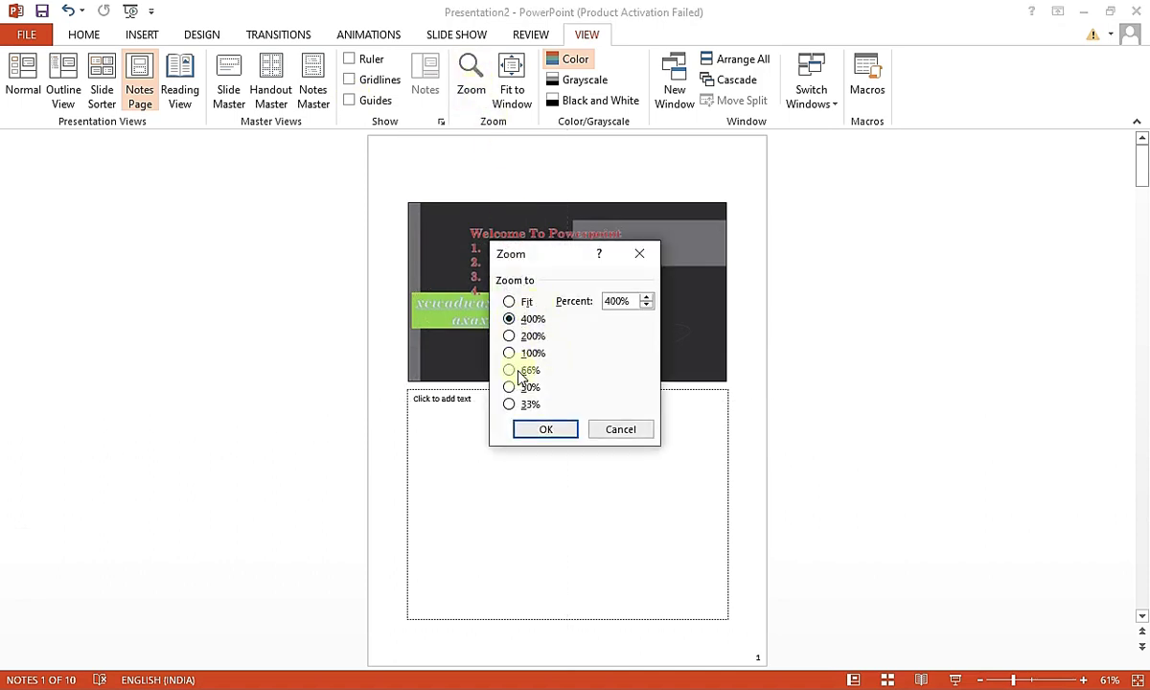
click(539, 430)
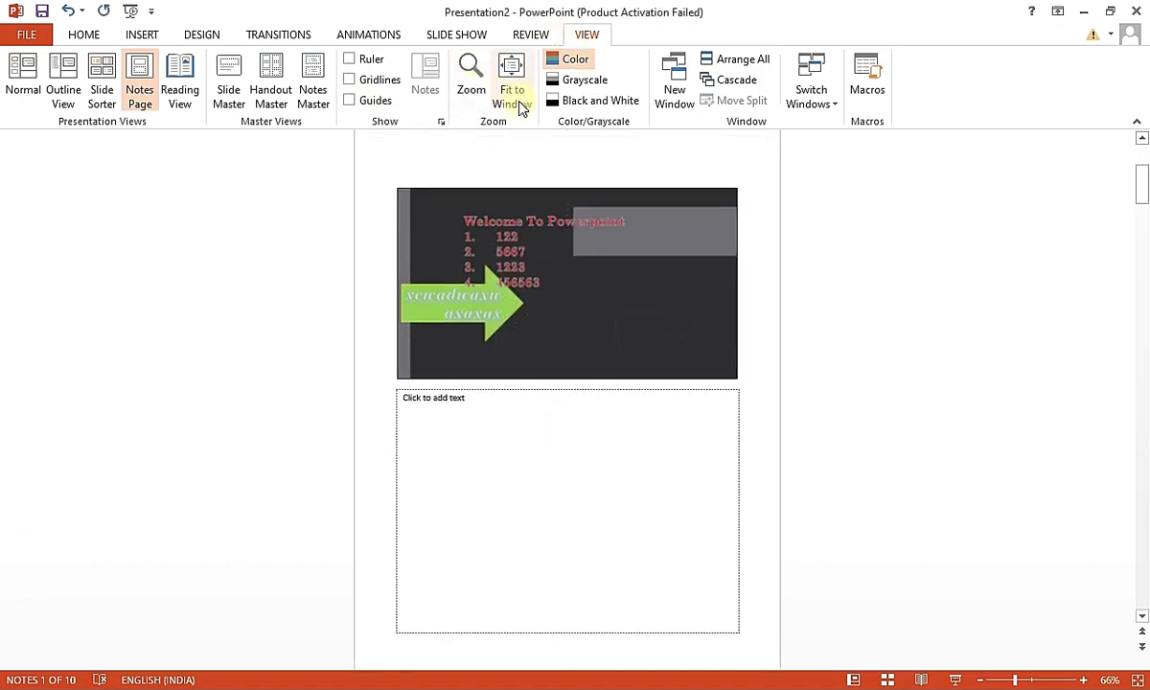
click(524, 103)
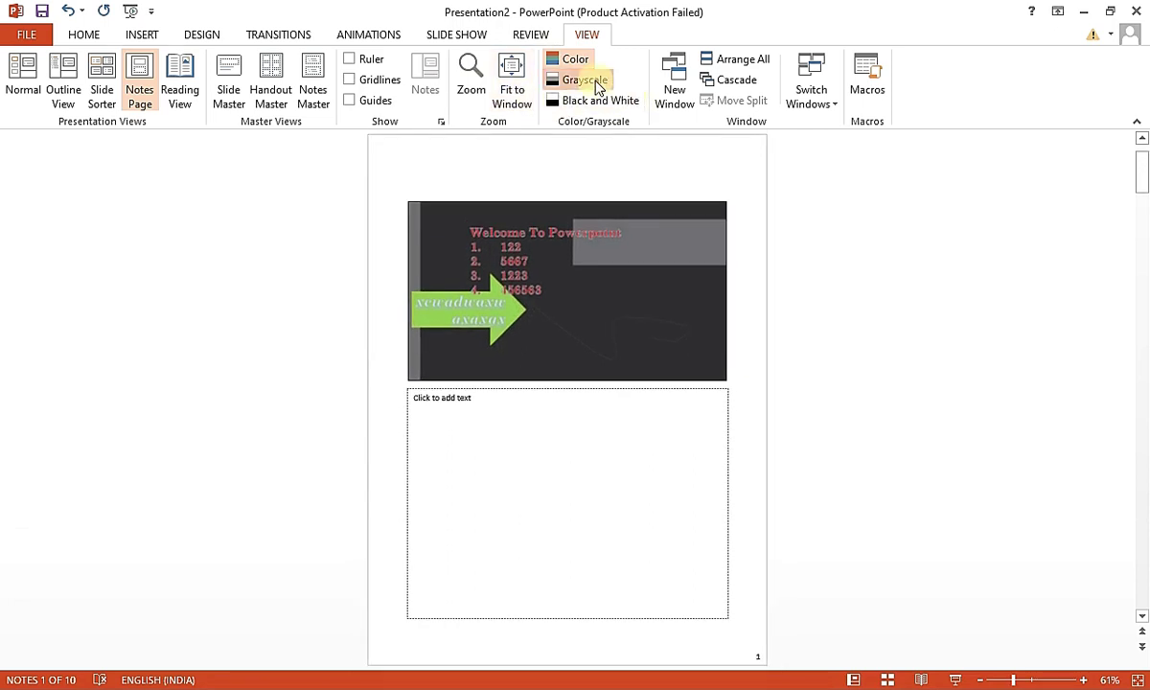
Preview the notes page in grayscale, then return it to colour view
click(587, 80)
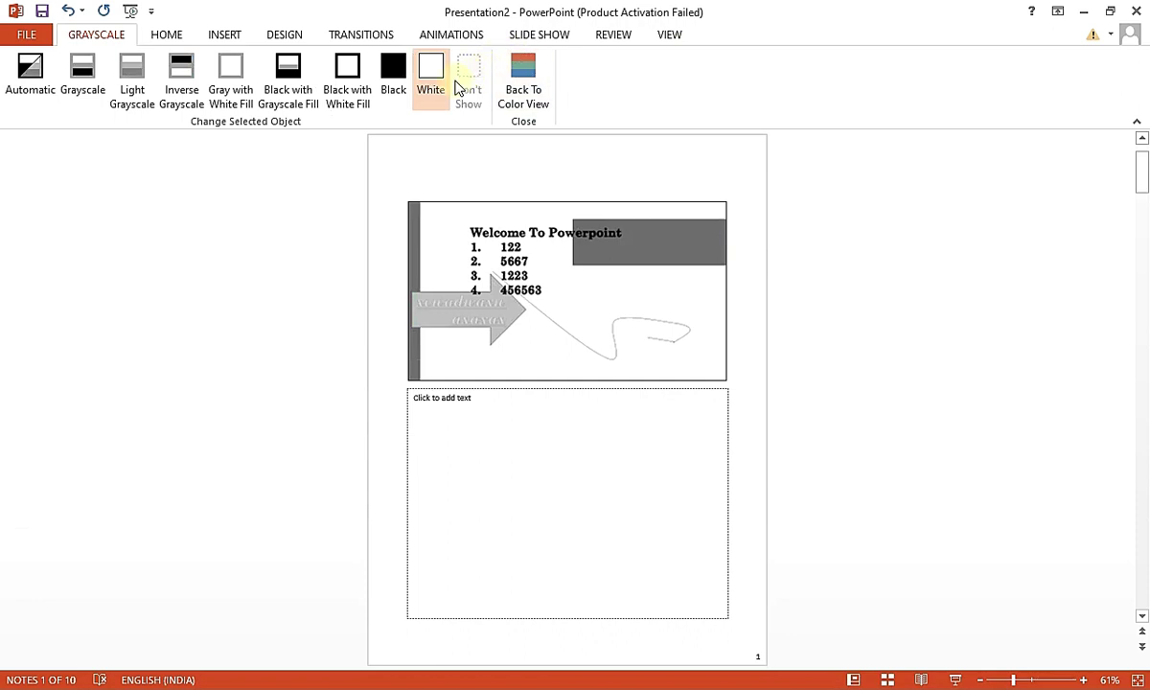
click(524, 82)
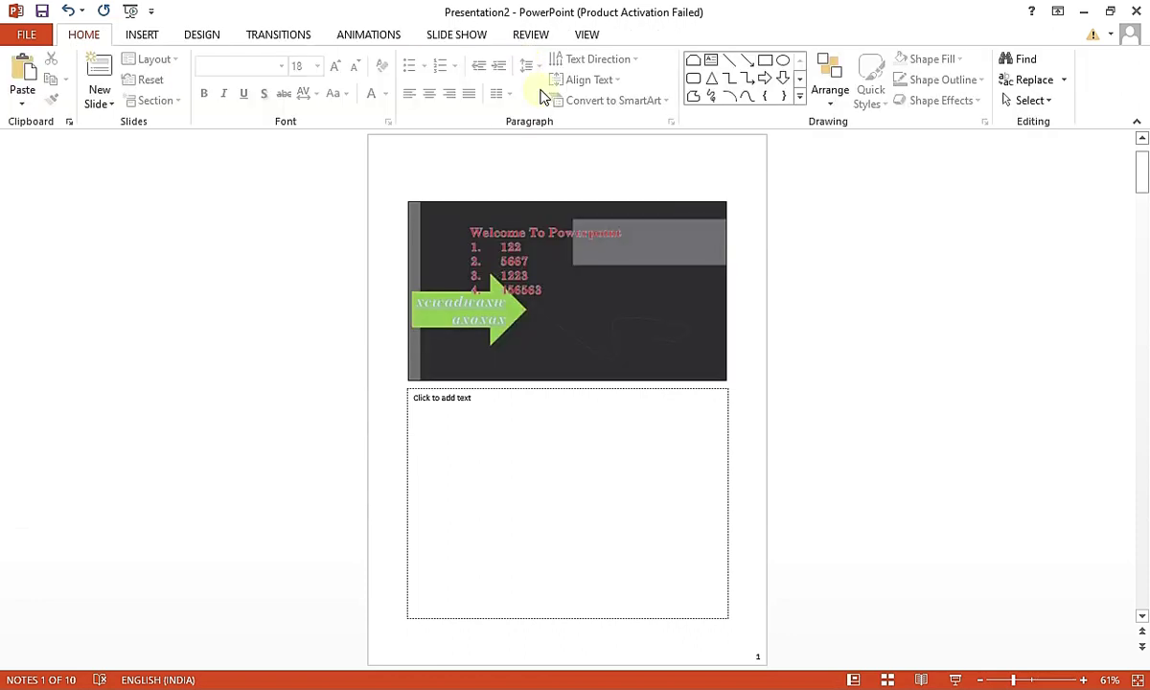
click(586, 35)
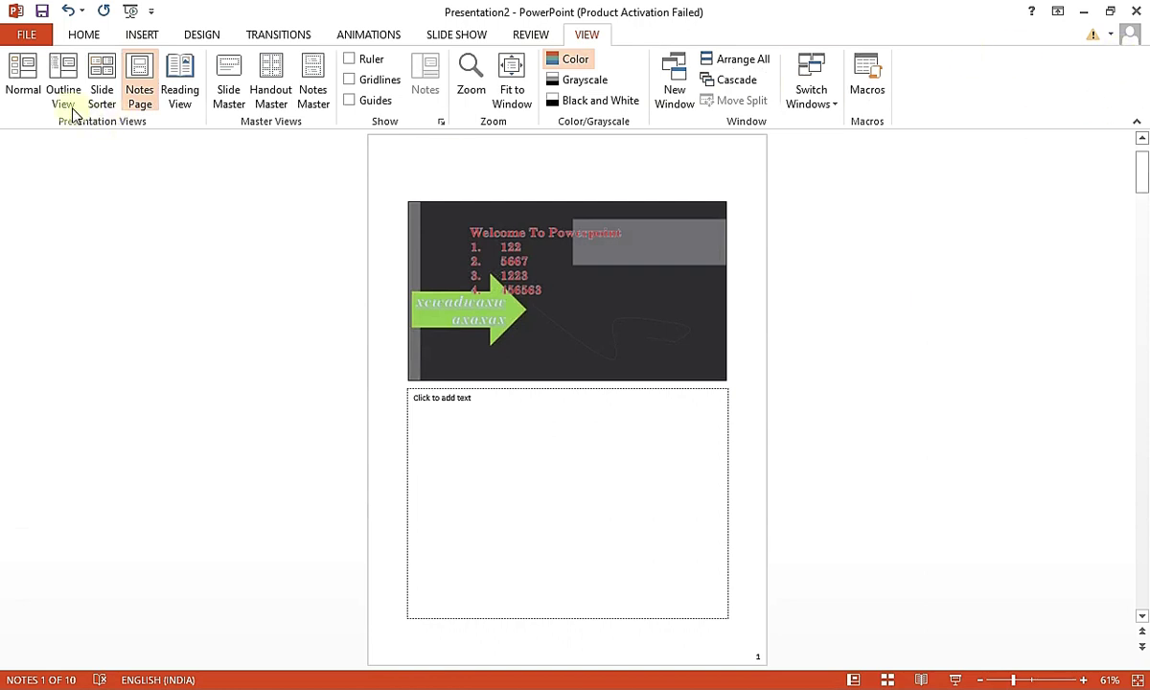
Browse through the ribbon tabs from Home to View
click(74, 36)
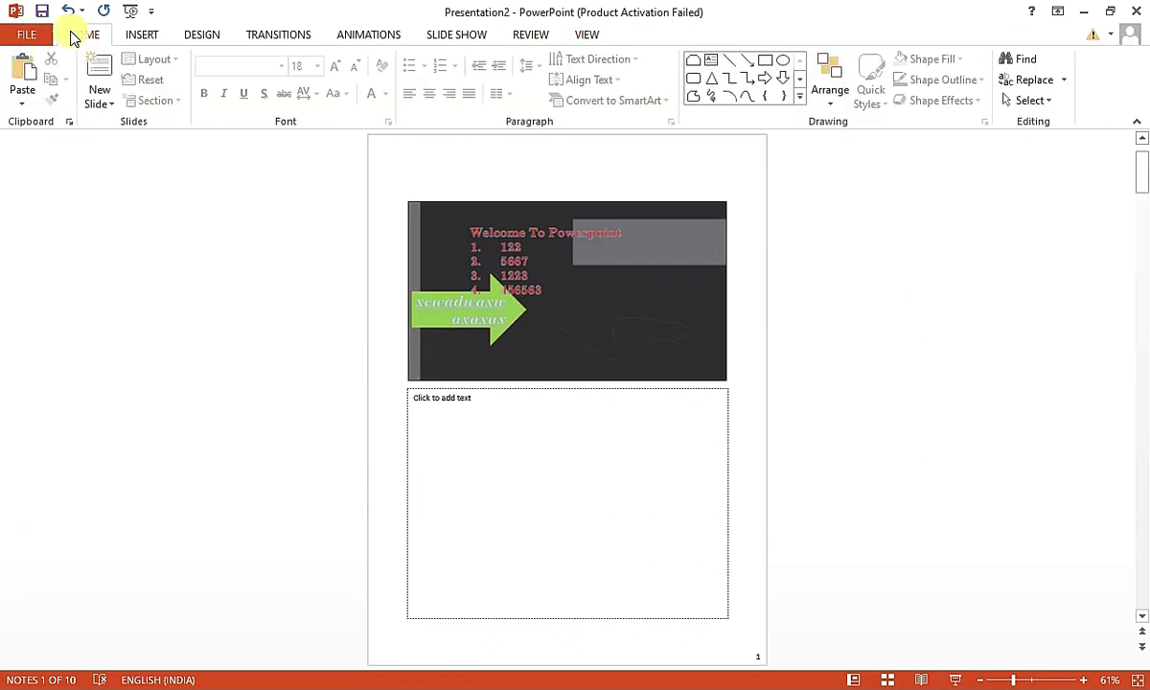
click(153, 36)
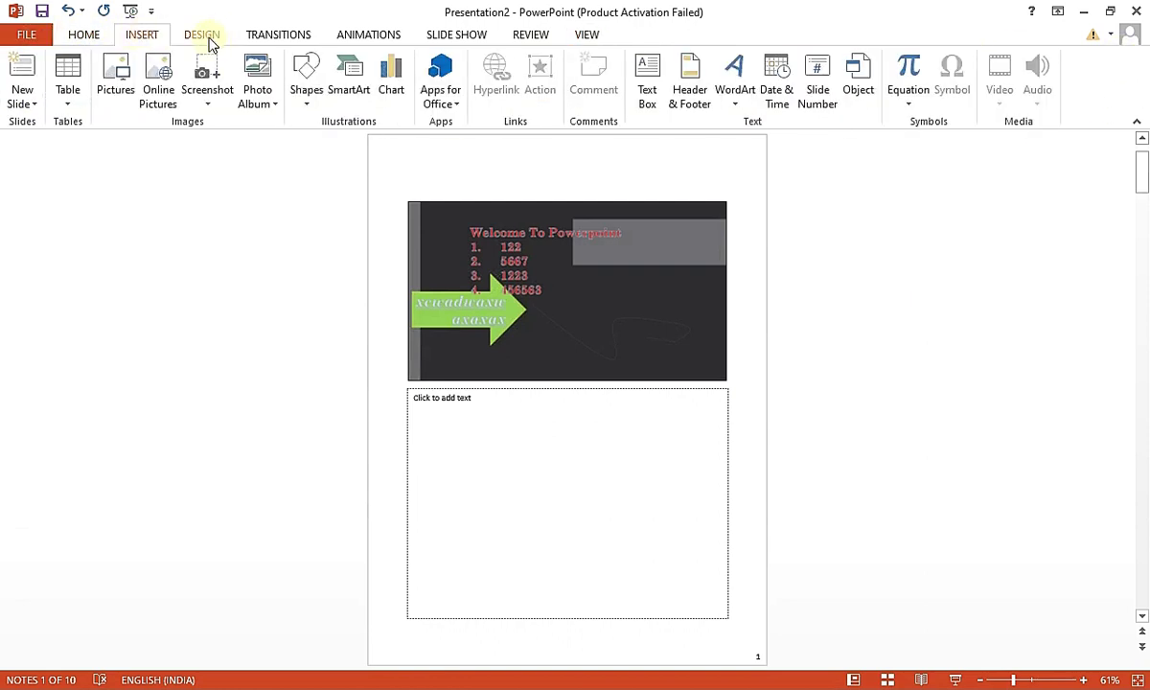
click(205, 36)
click(292, 38)
click(380, 38)
click(458, 36)
click(537, 38)
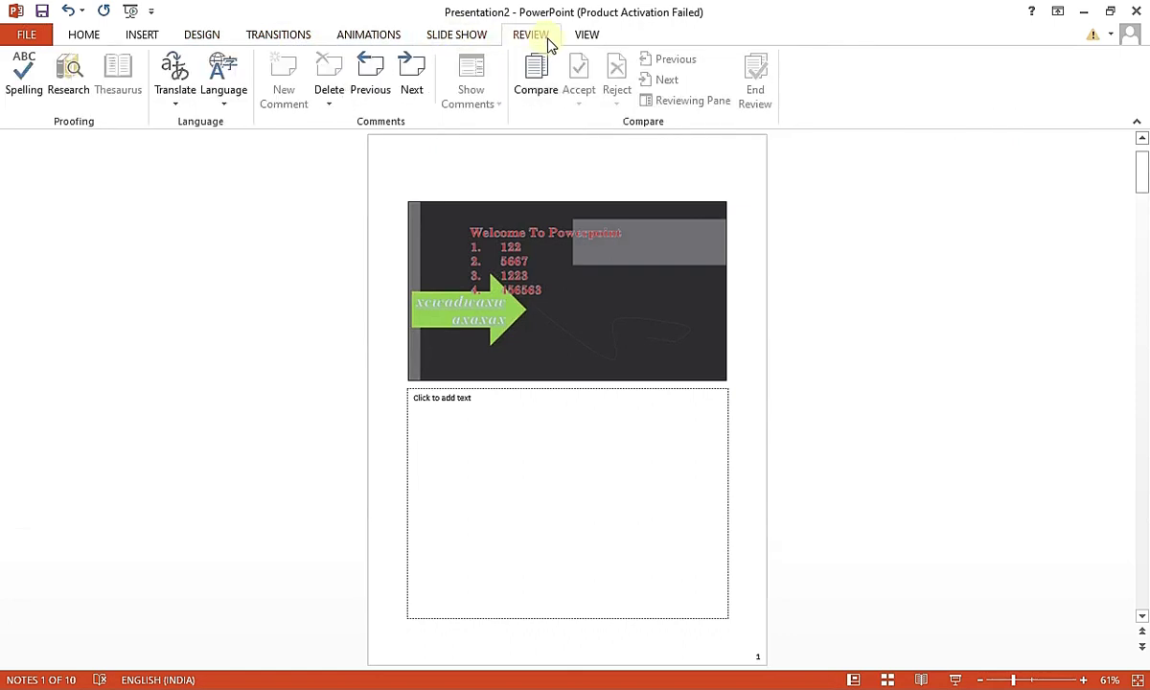
click(587, 36)
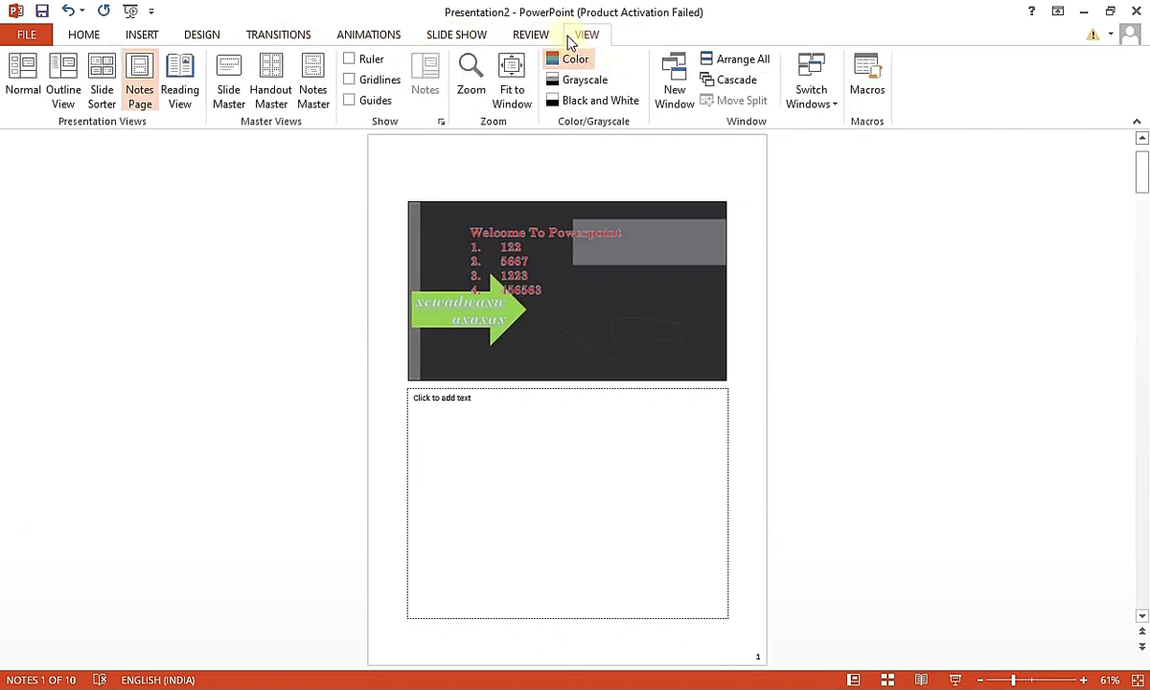
Switch slide 1 back to Normal view and show the Home commands
click(88, 35)
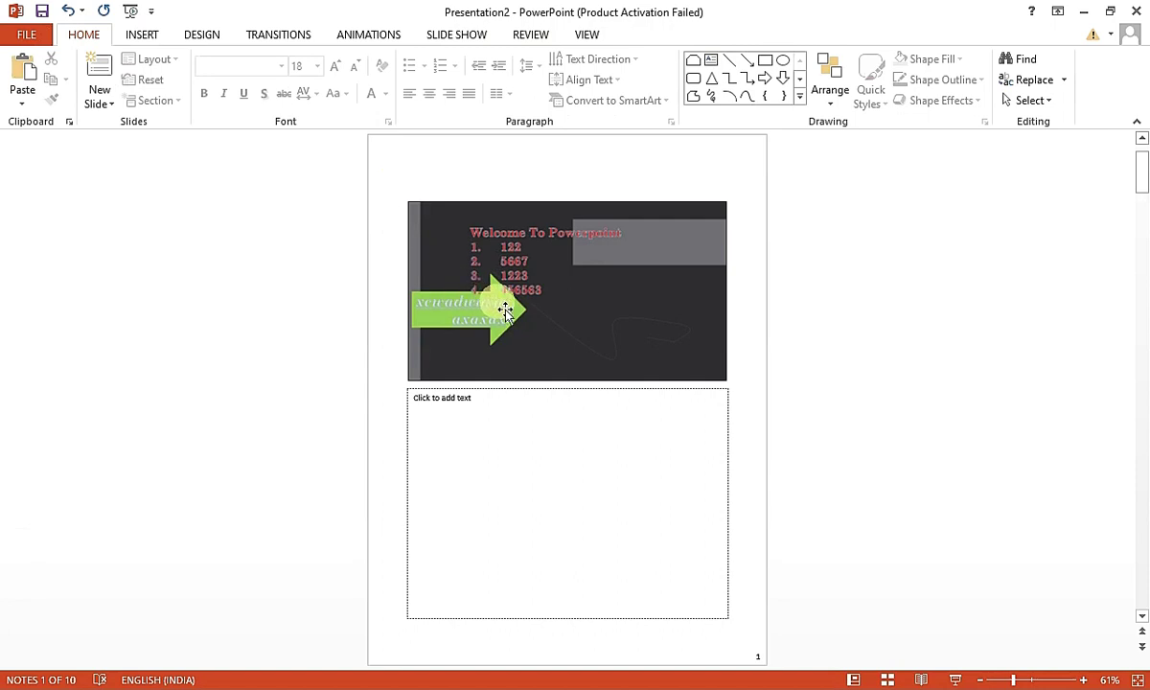
click(132, 39)
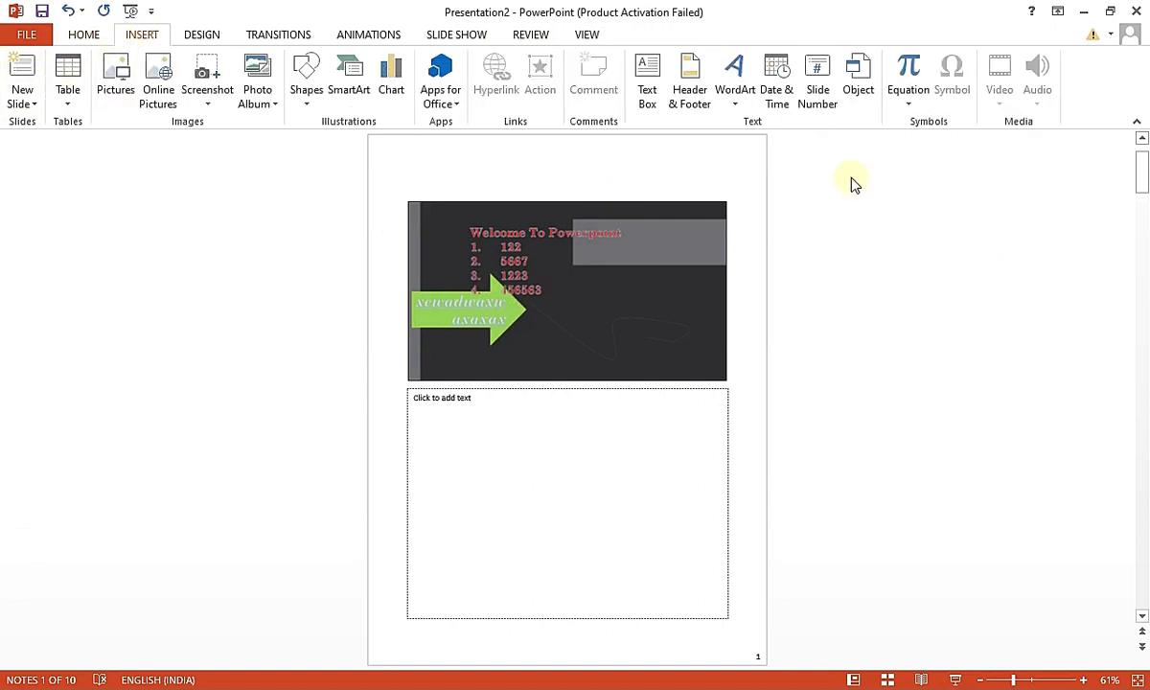
click(535, 39)
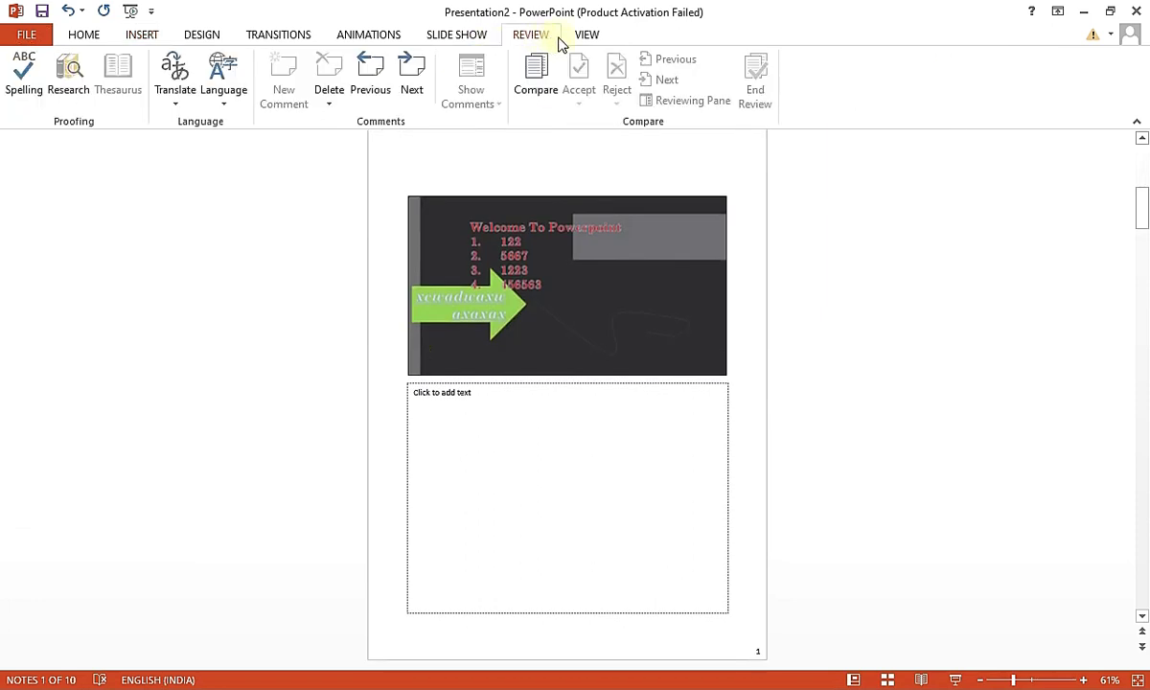
click(586, 34)
click(21, 91)
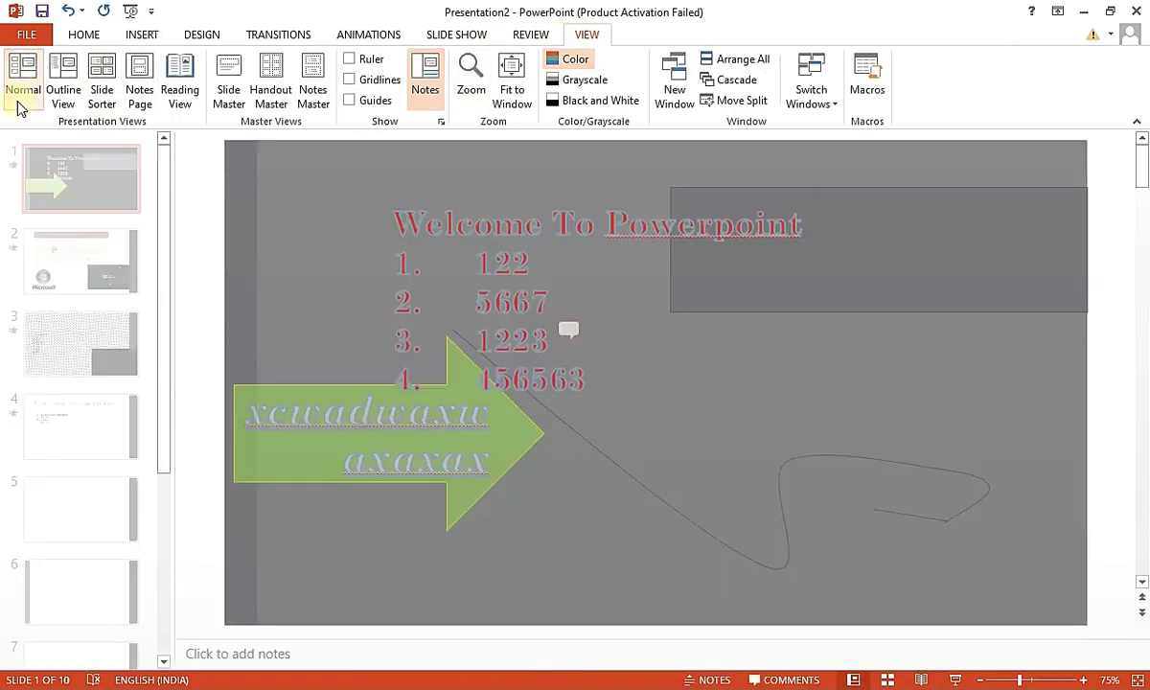
click(84, 35)
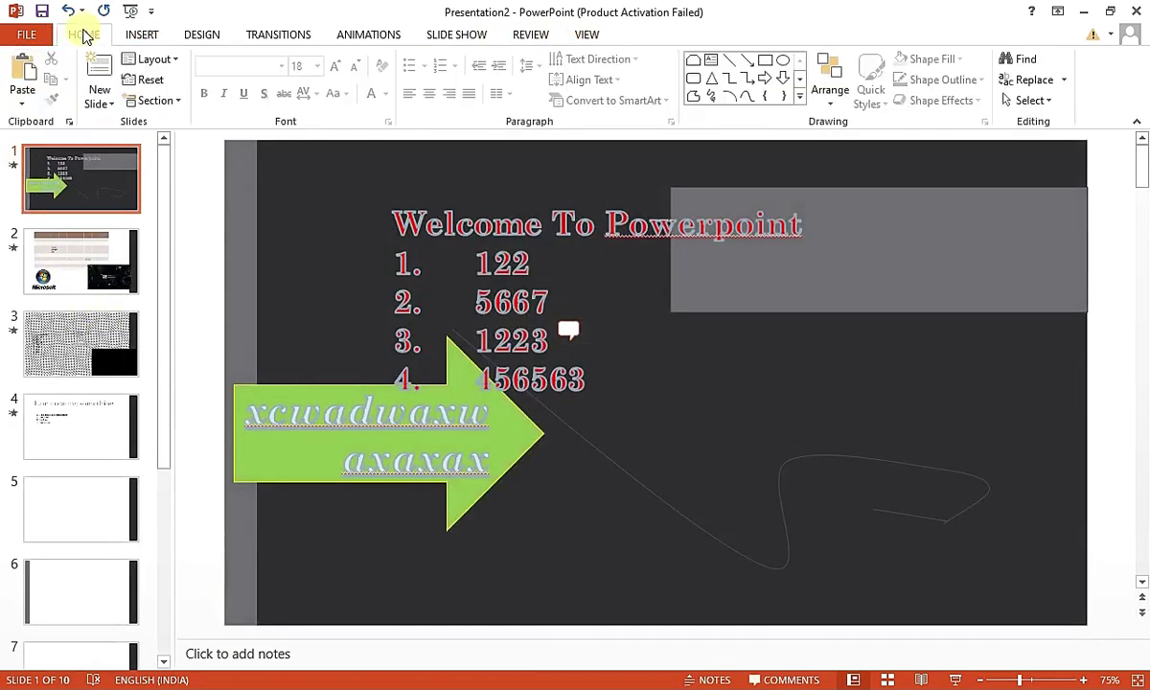